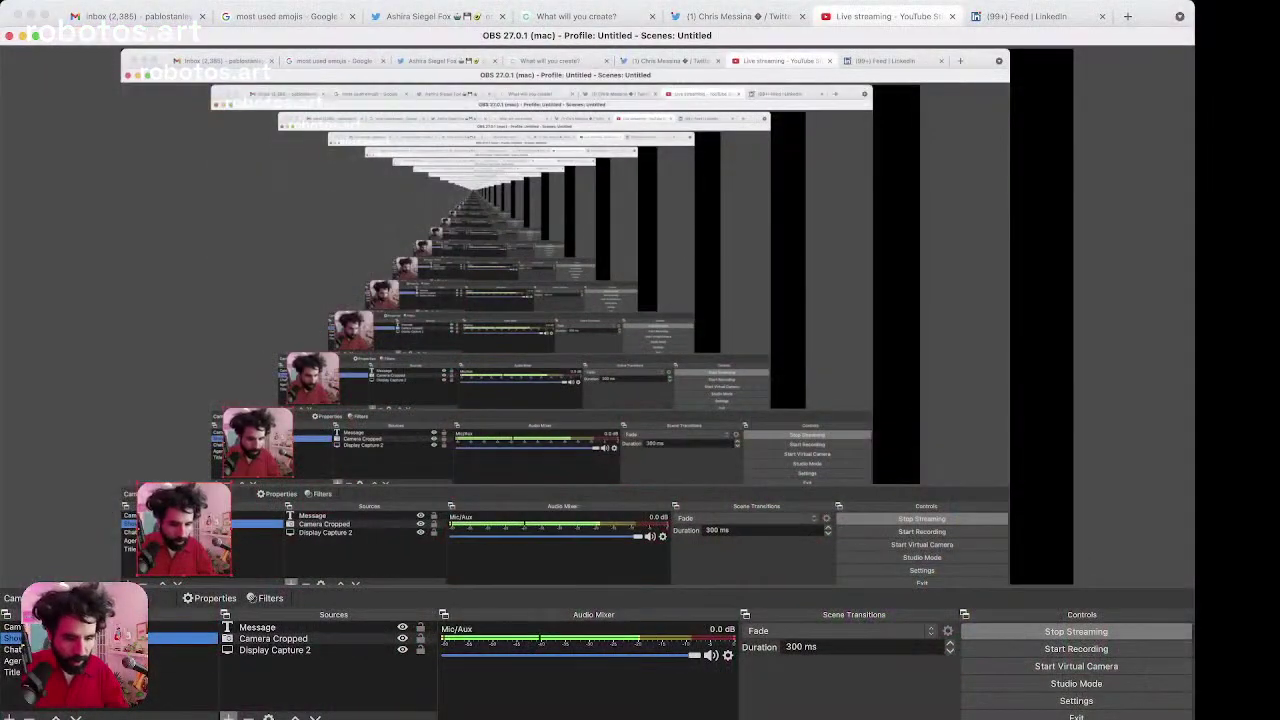
Switch to the Emojis file in Figma, clear the selection and examine the robot emoji artwork on the pink YouTube cover.
key(super+Tab)
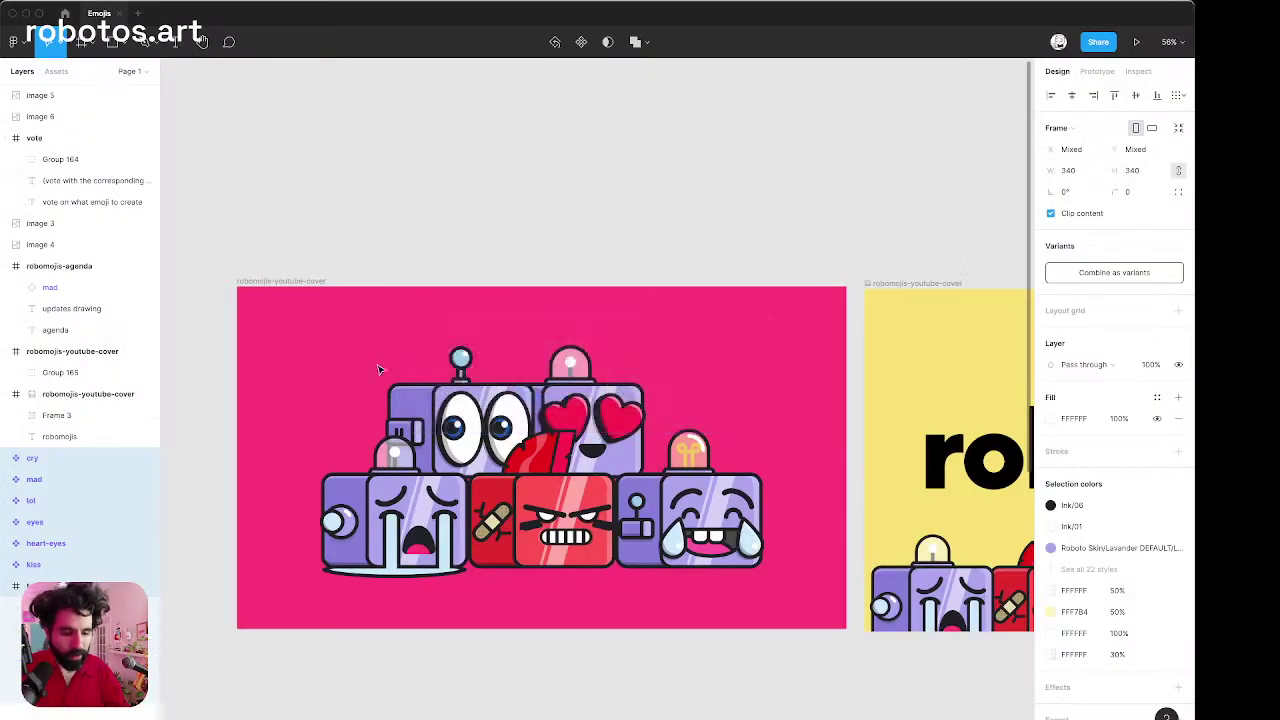
click(381, 250)
scroll(381, 250, down, 1)
scroll(381, 250, up, 3)
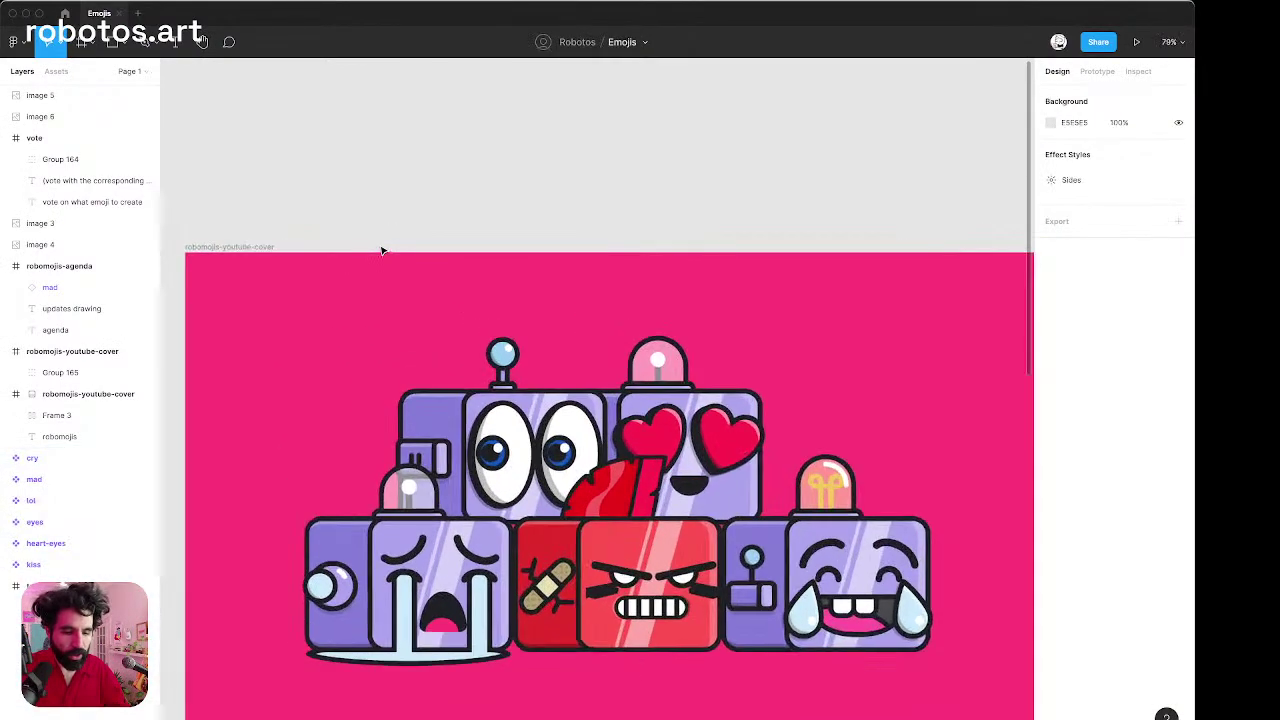
scroll(381, 250, down, 2)
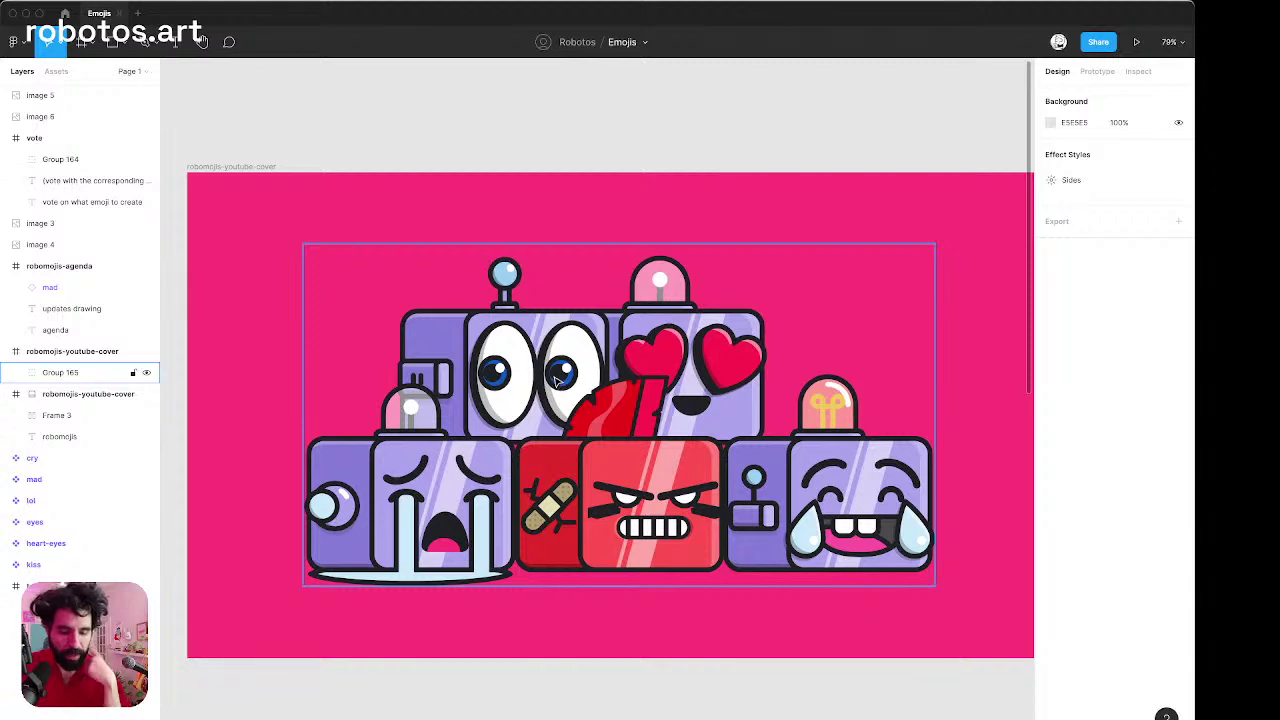
scroll(517, 347, right, 1)
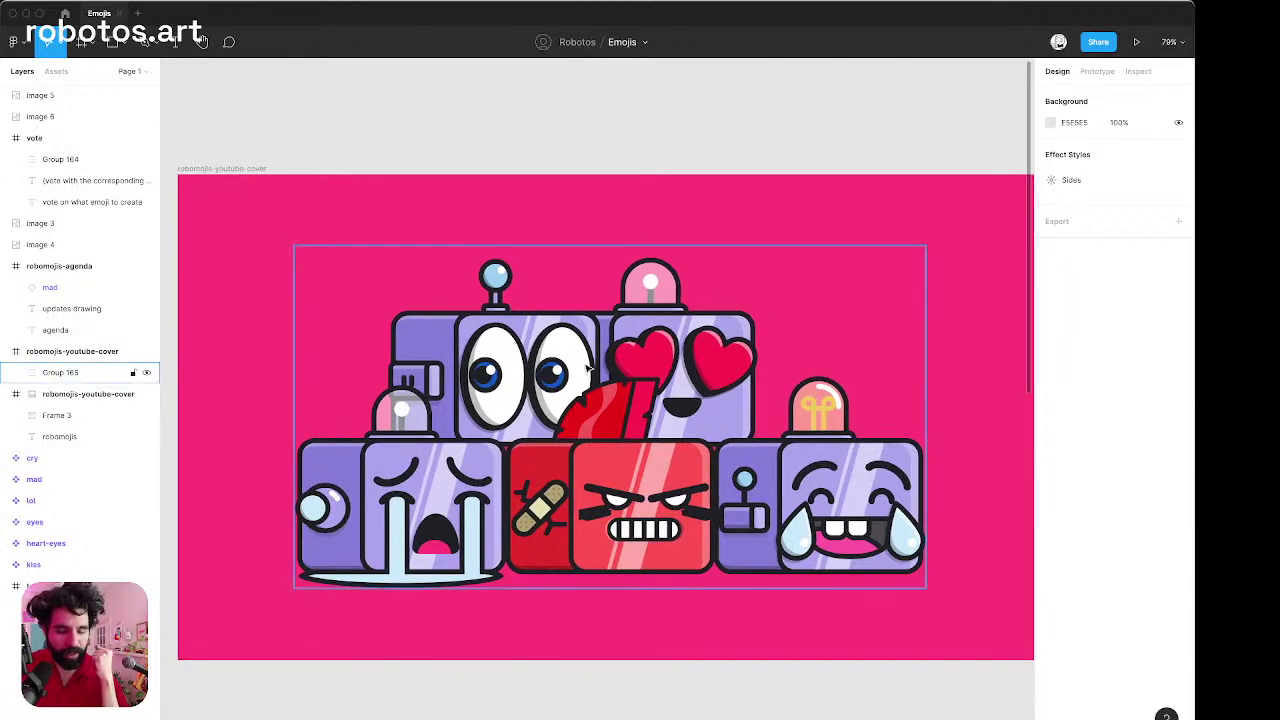
Review the yellow robomojis cover and the agenda frame listing updates and drawing.
scroll(588, 369, down, 5)
scroll(588, 369, right, 5)
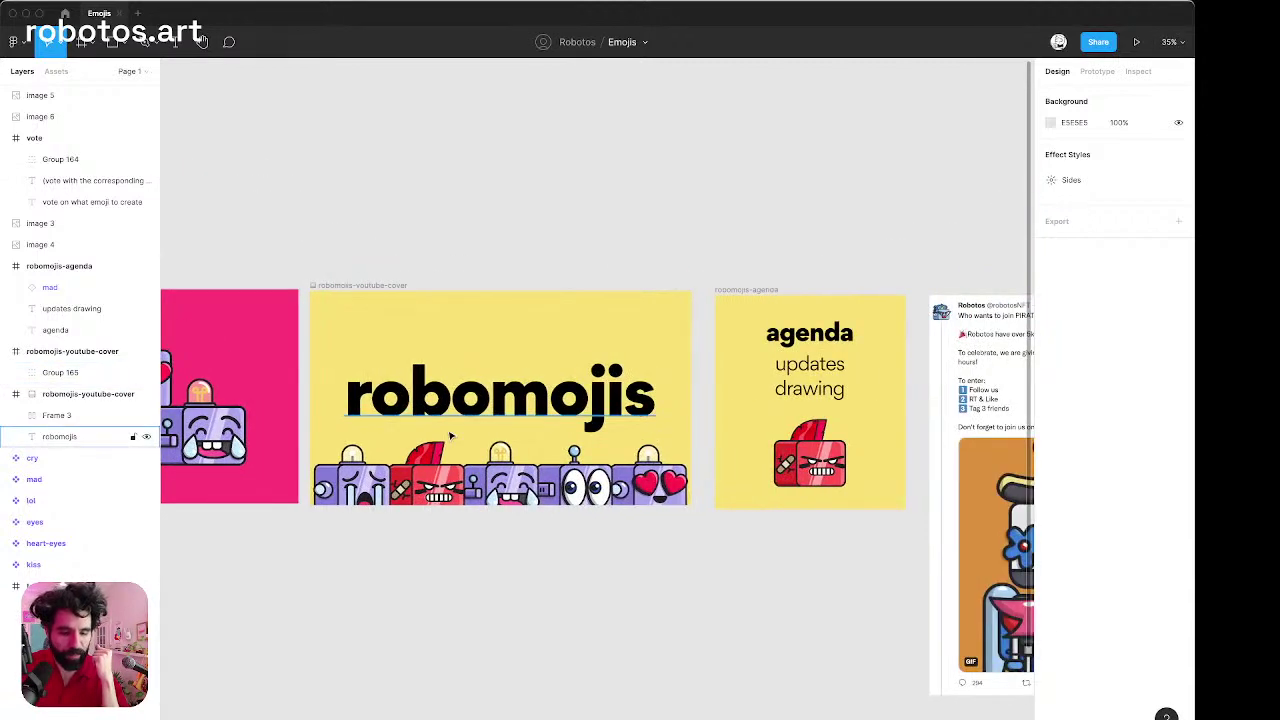
scroll(450, 435, up, 5)
scroll(450, 435, right, 5)
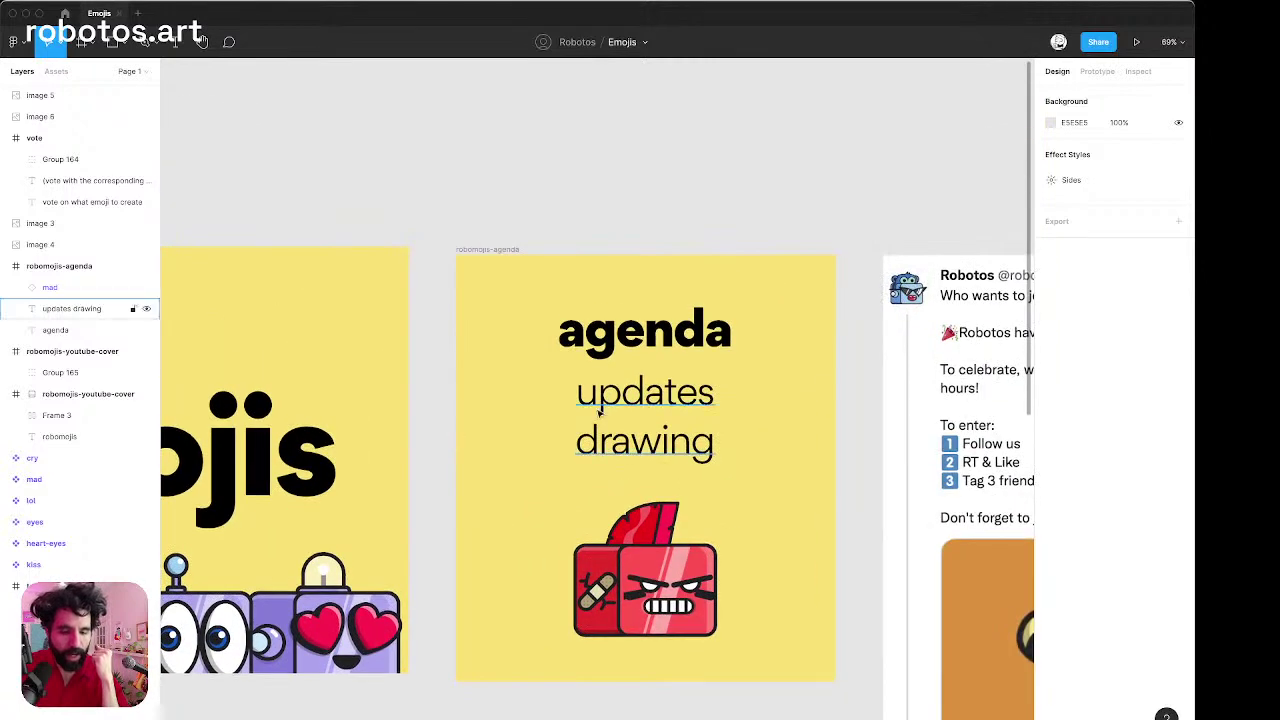
scroll(600, 412, right, 2)
scroll(600, 412, up, 3)
scroll(600, 410, right, 3)
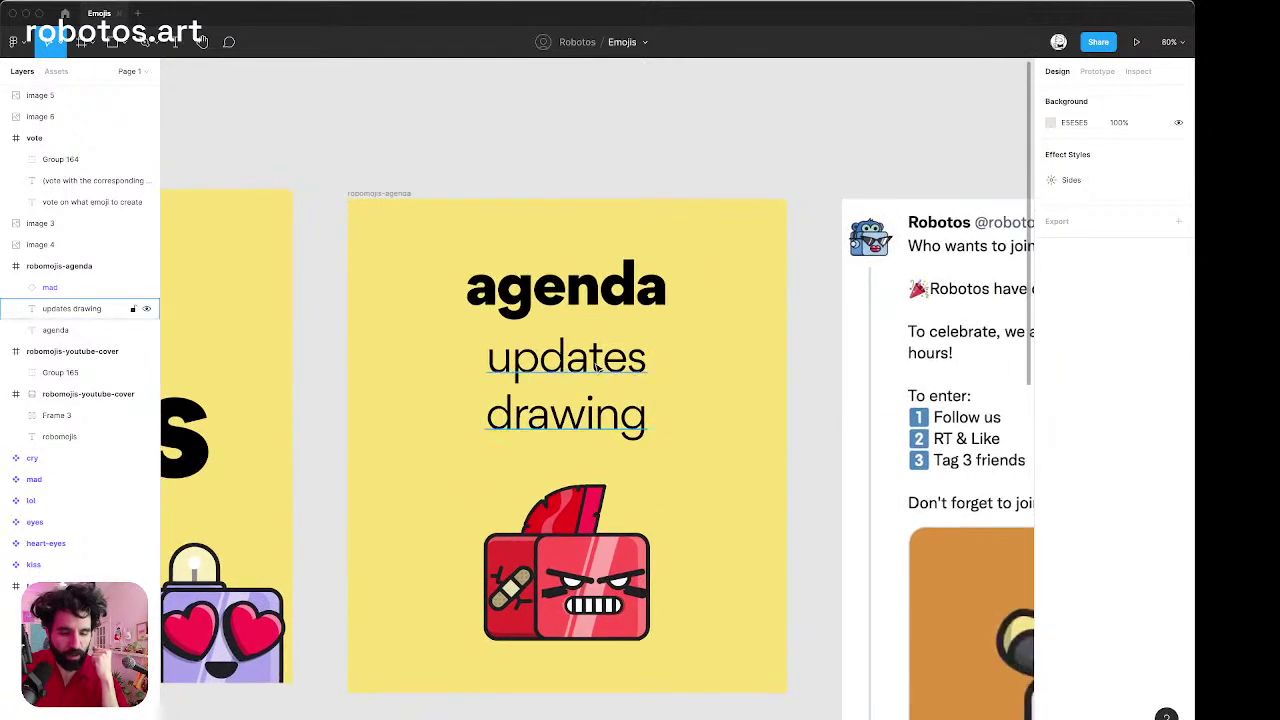
Read the Robotos PIRATE GANG giveaway tweet and examine its pirate robot picture up close.
scroll(585, 368, right, 8)
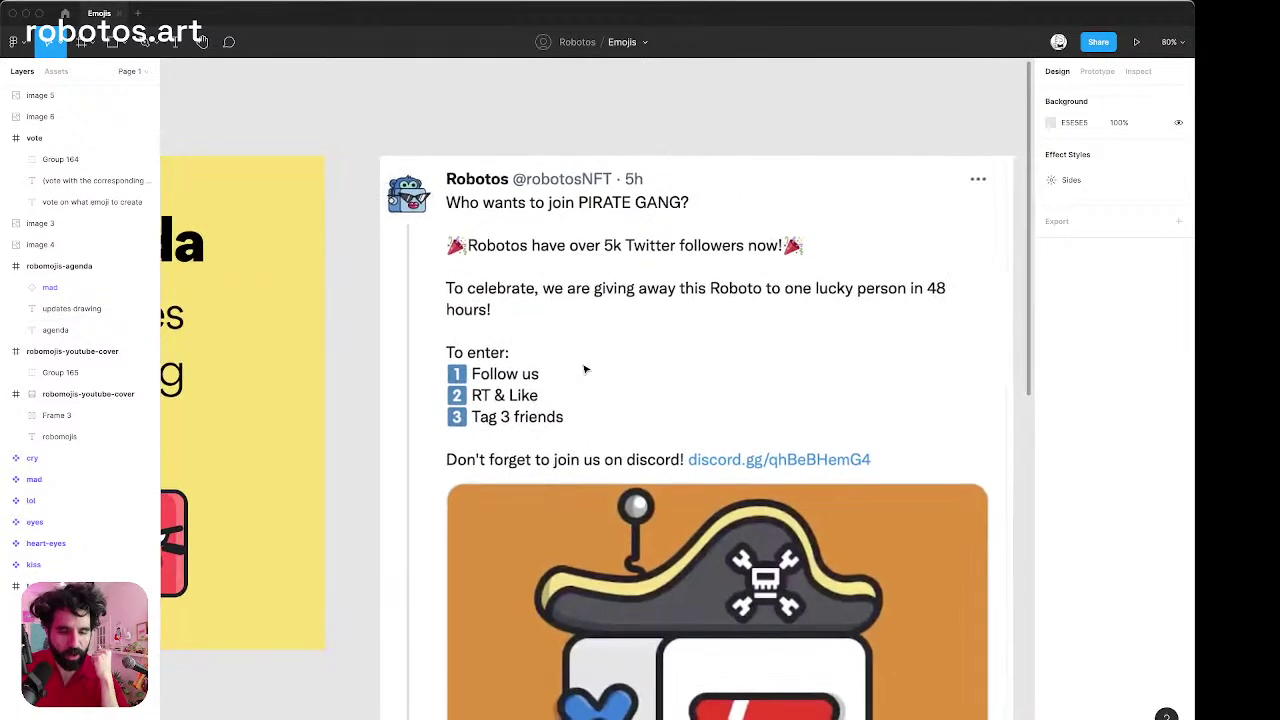
scroll(585, 370, down, 3)
scroll(585, 370, right, 2)
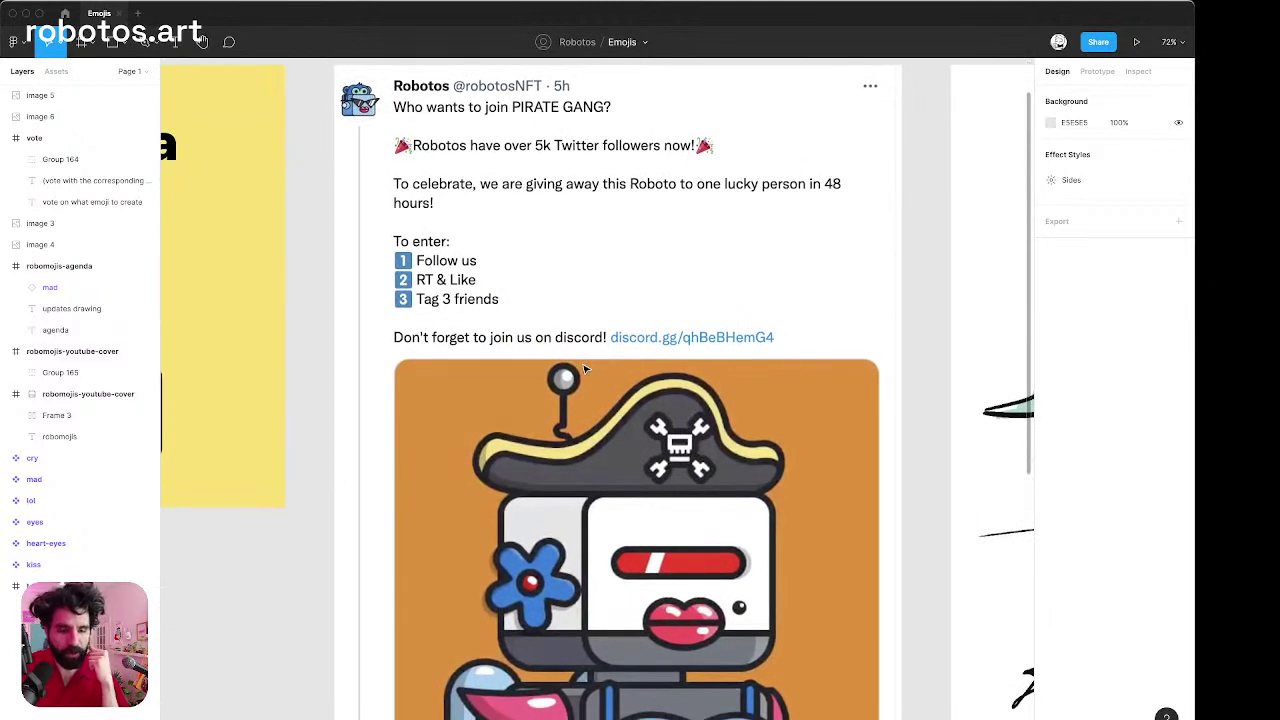
scroll(585, 370, down, 1)
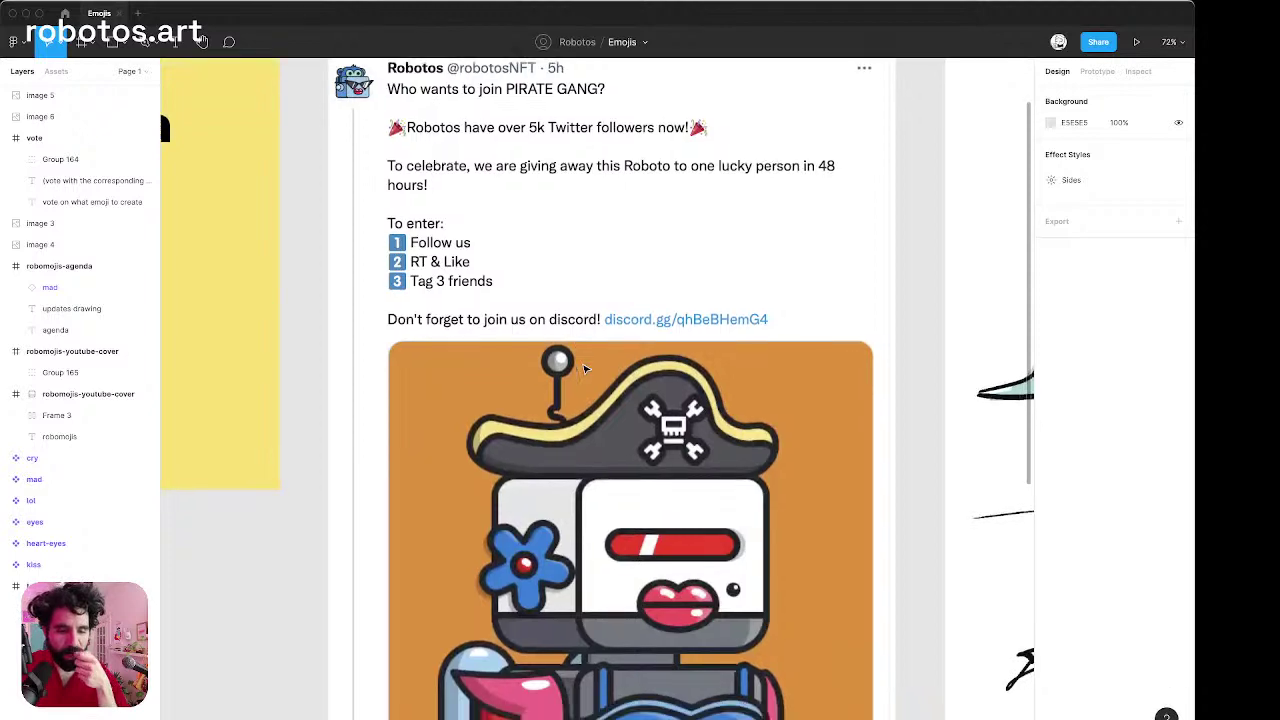
ctrl+scroll(590, 368, down, 3)
ctrl+scroll(617, 367, up, 3)
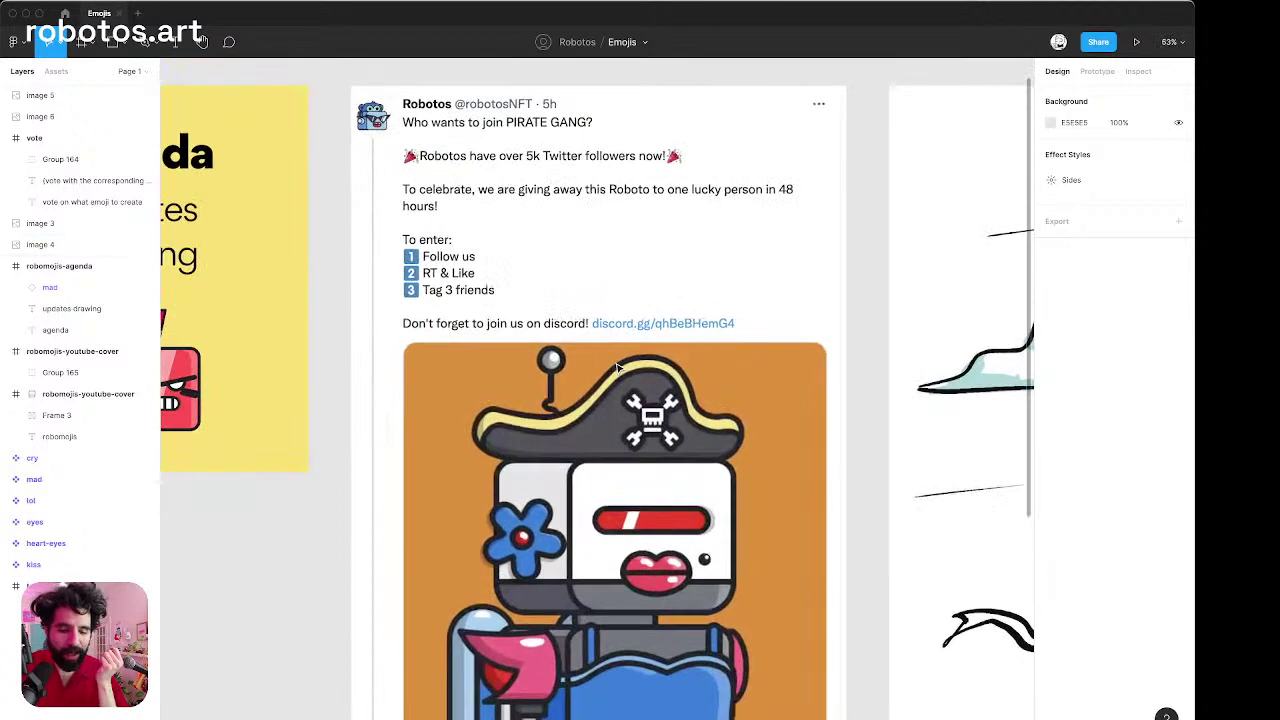
scroll(643, 424, down, 1)
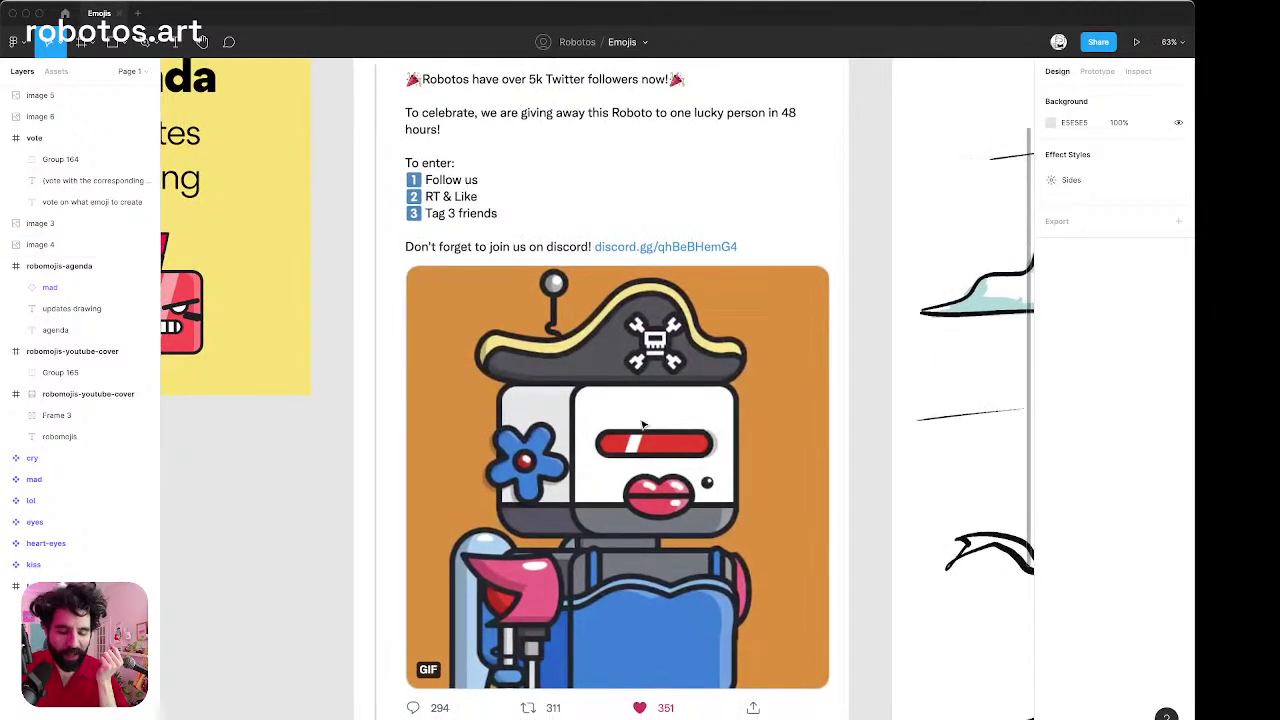
ctrl+scroll(643, 424, up, 4)
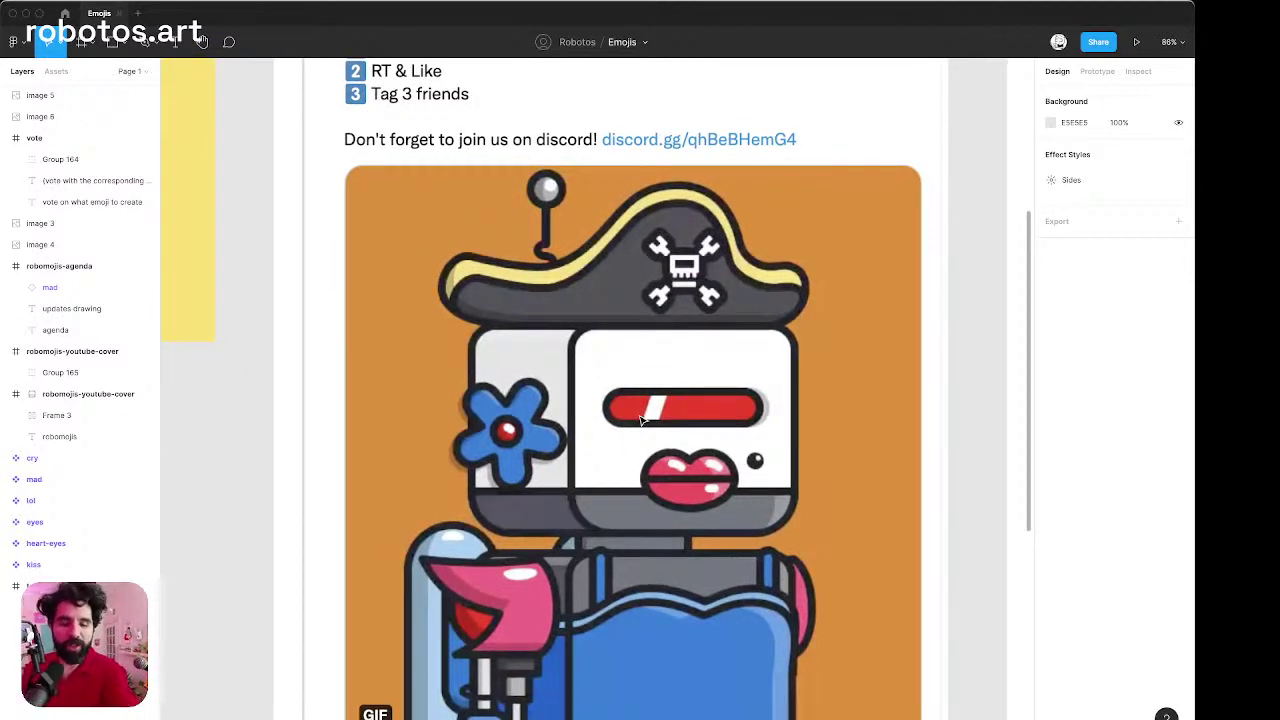
Go back over the giveaway tweet's entry rules and compare its pirate robot with the neighbouring sketch.
scroll(641, 420, up, 5)
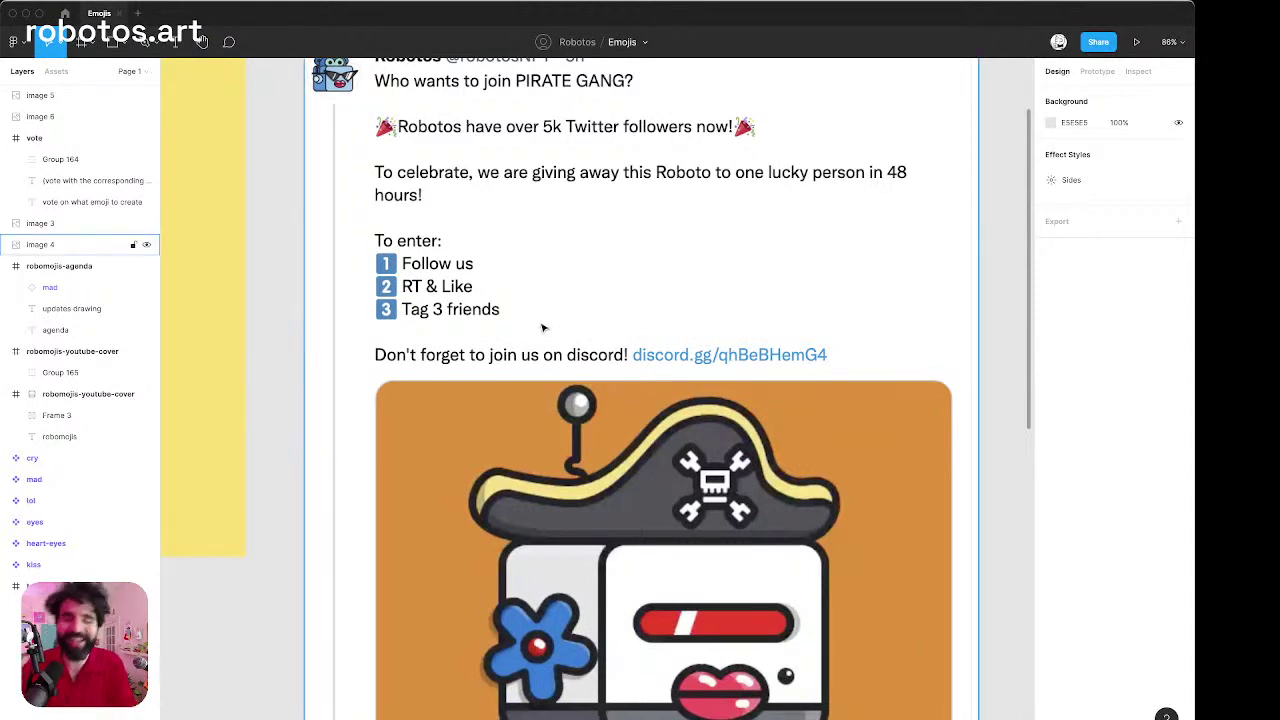
scroll(543, 327, right, 2)
scroll(543, 327, down, 3)
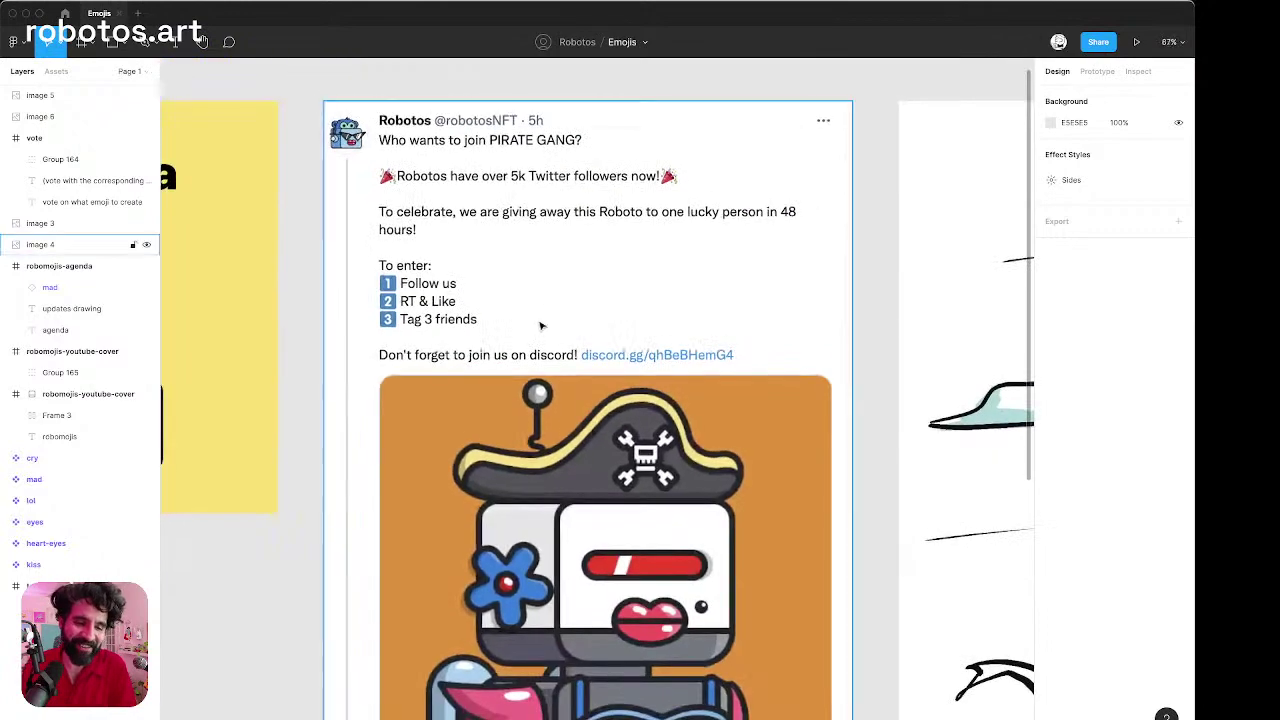
scroll(543, 323, down, 5)
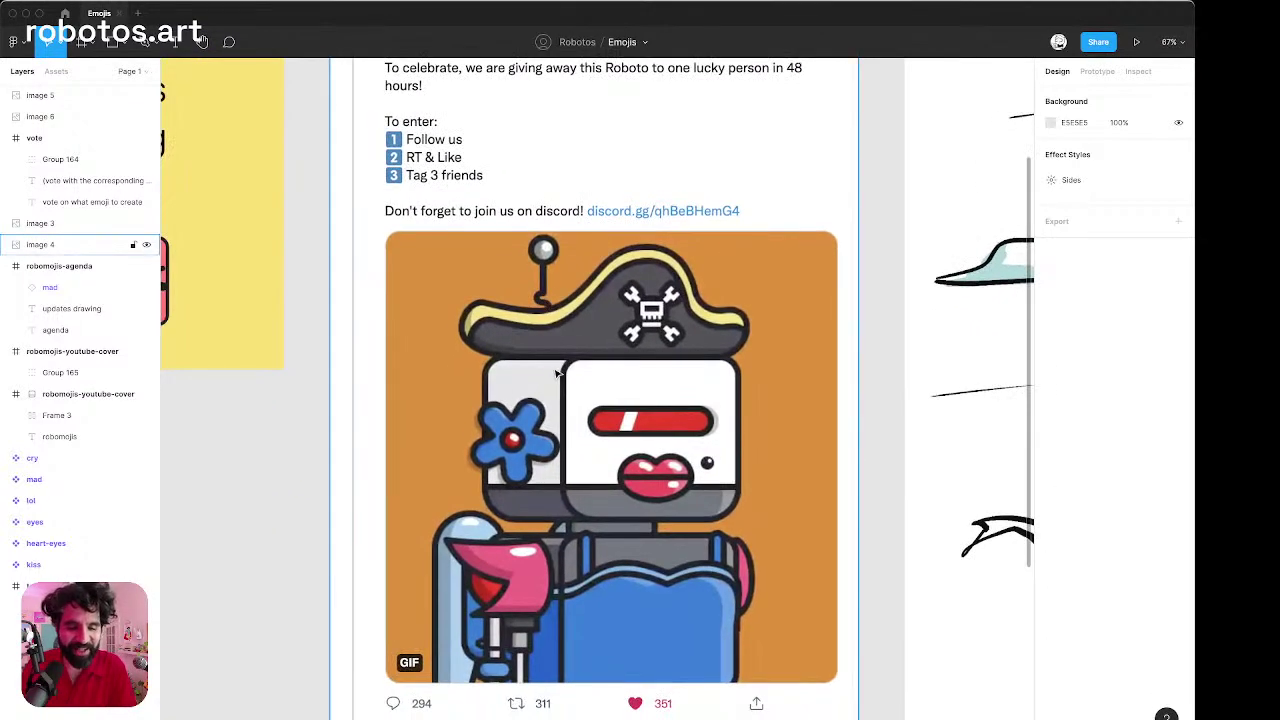
scroll(555, 374, right, 5)
scroll(556, 374, down, 4)
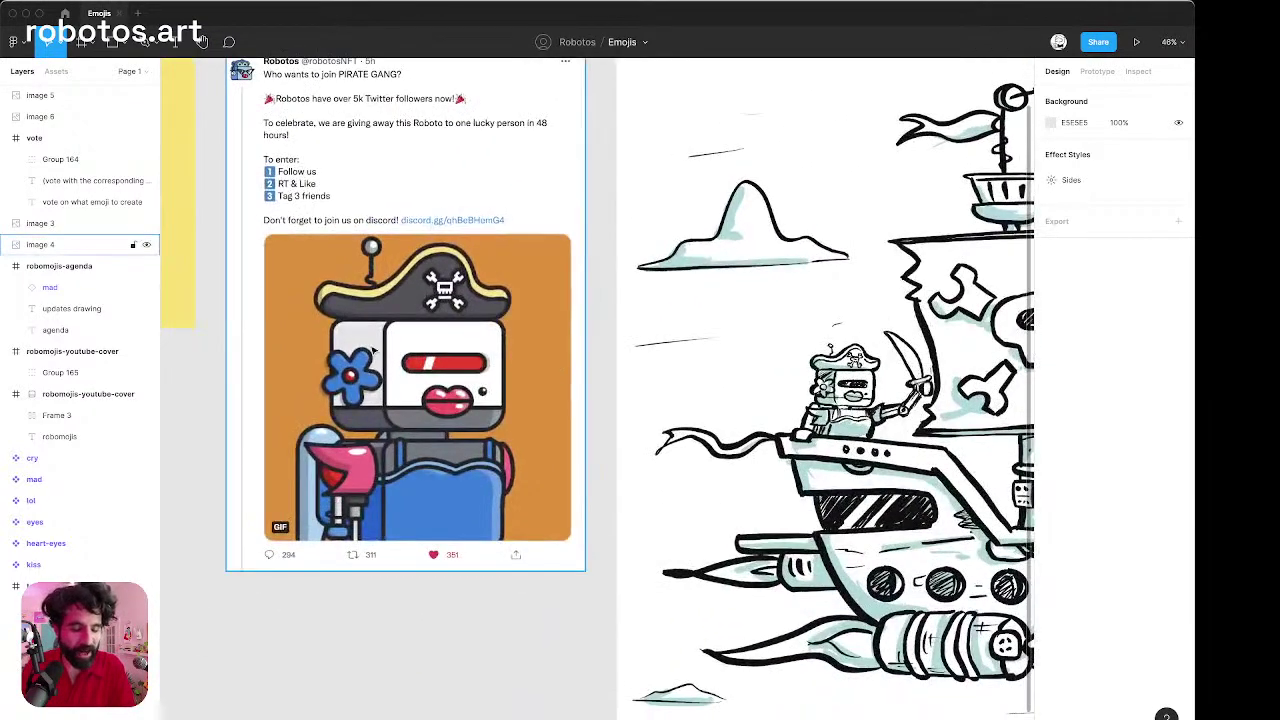
scroll(556, 374, up, 5)
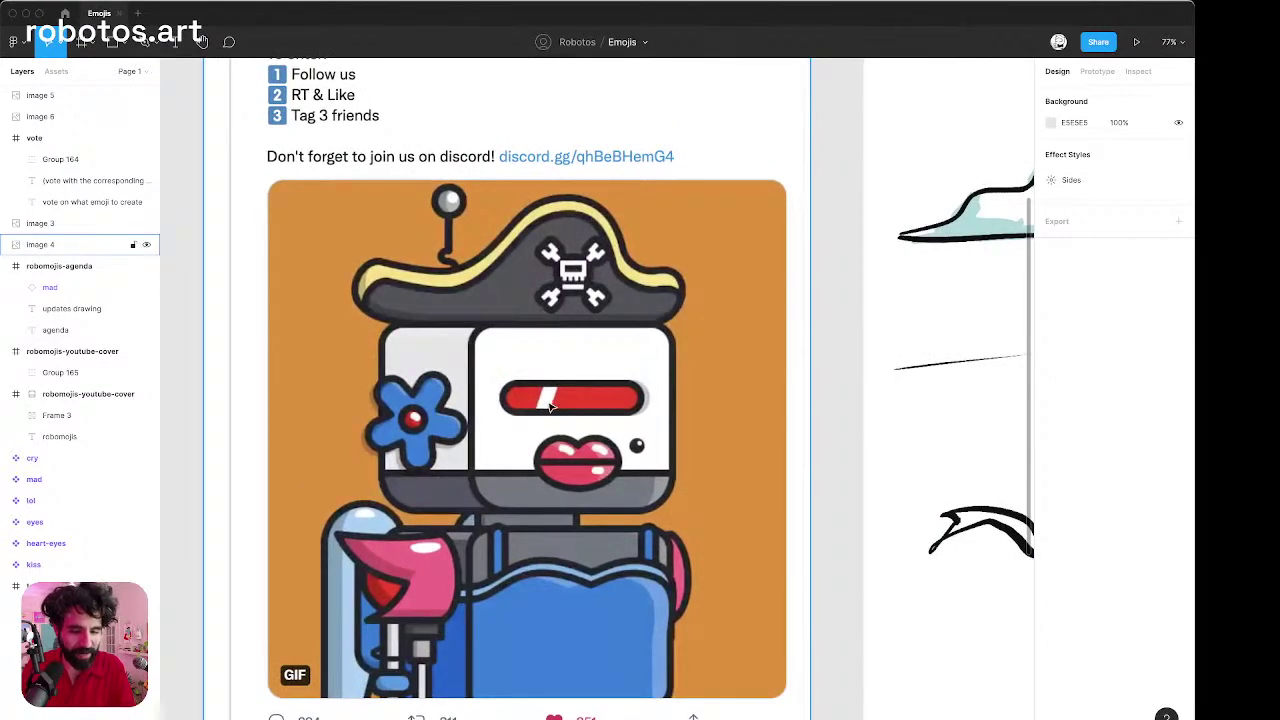
Examine the whole pirate ship sketch beside the tweet, including the robot captain and the sails.
scroll(580, 390, right, 5)
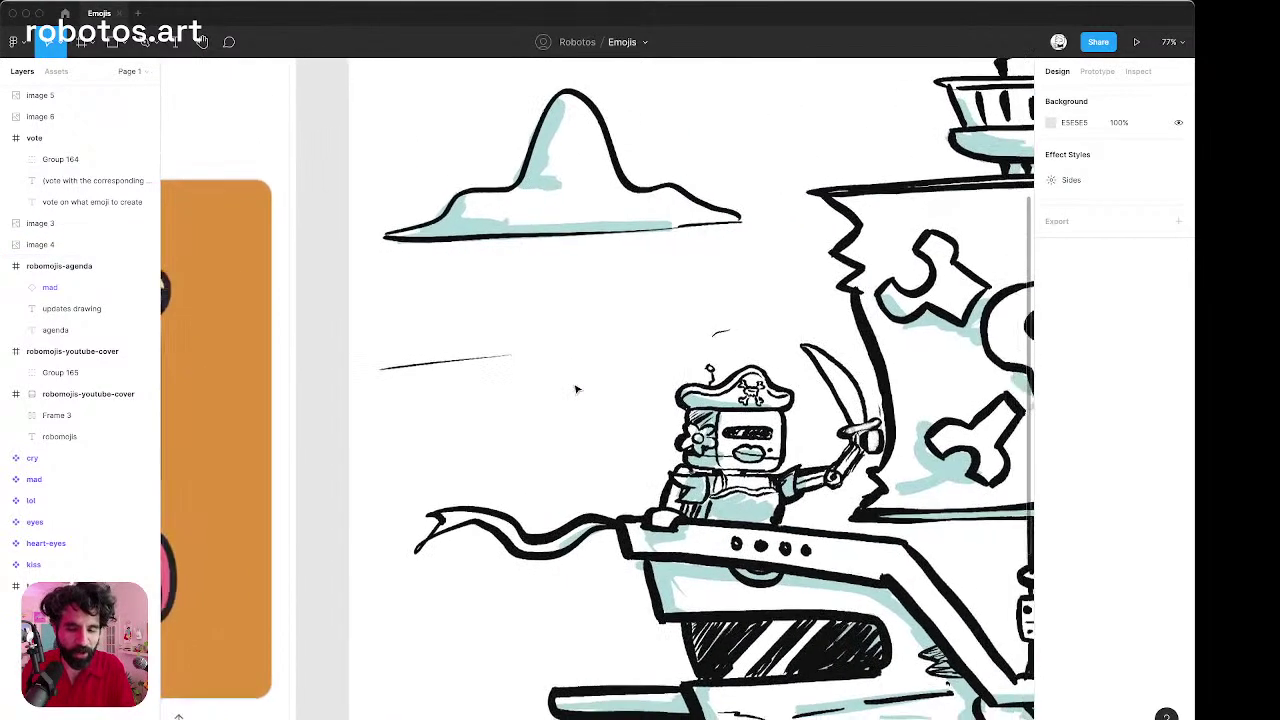
scroll(575, 390, right, 3)
scroll(575, 390, down, 5)
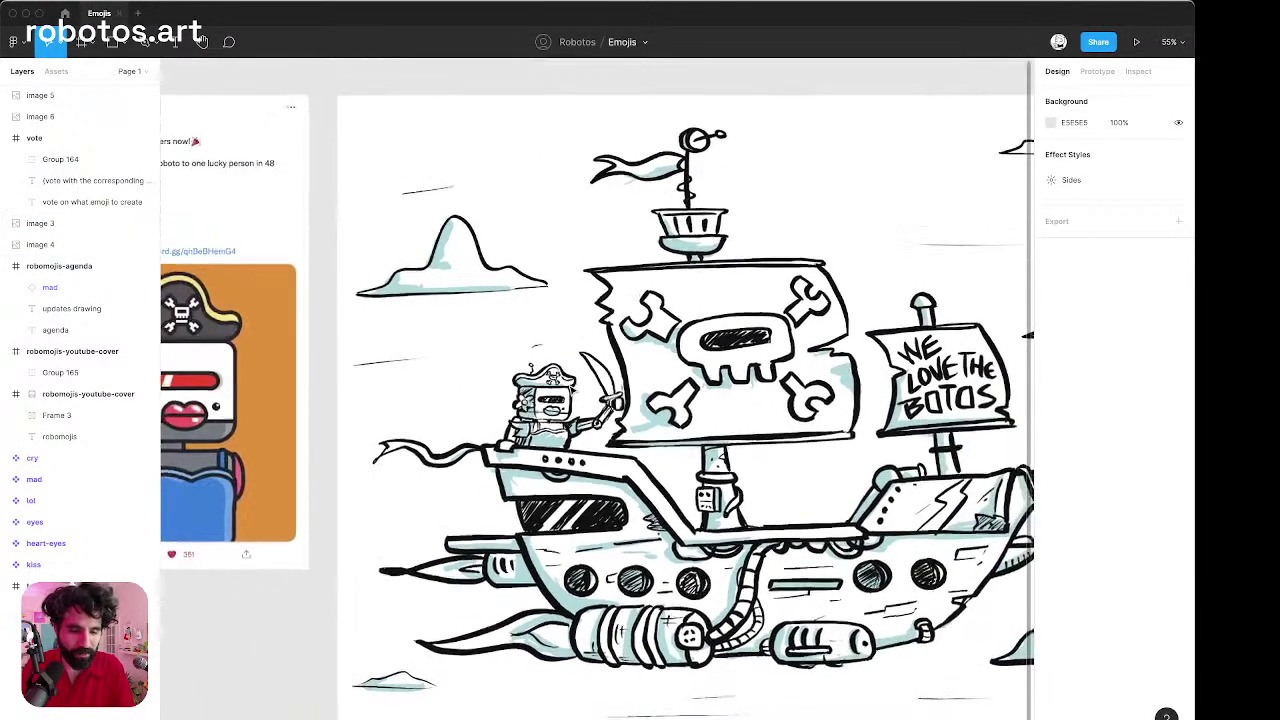
scroll(575, 390, right, 3)
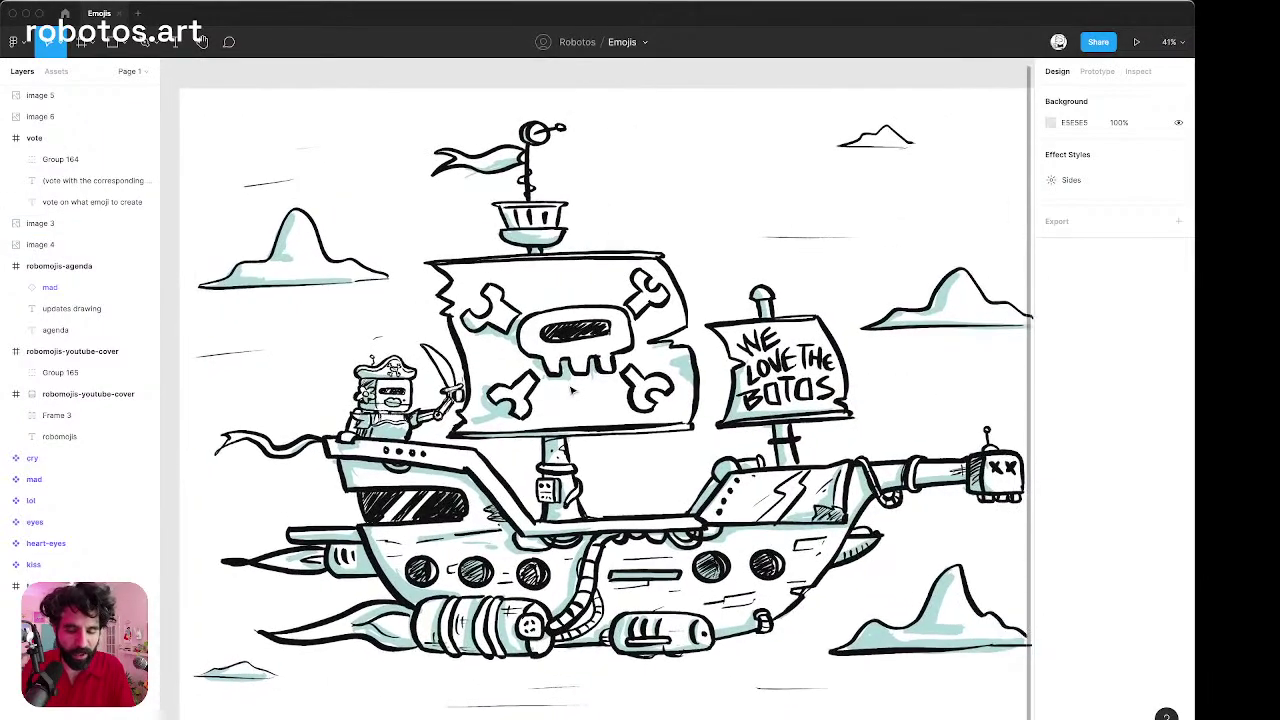
scroll(572, 390, up, 3)
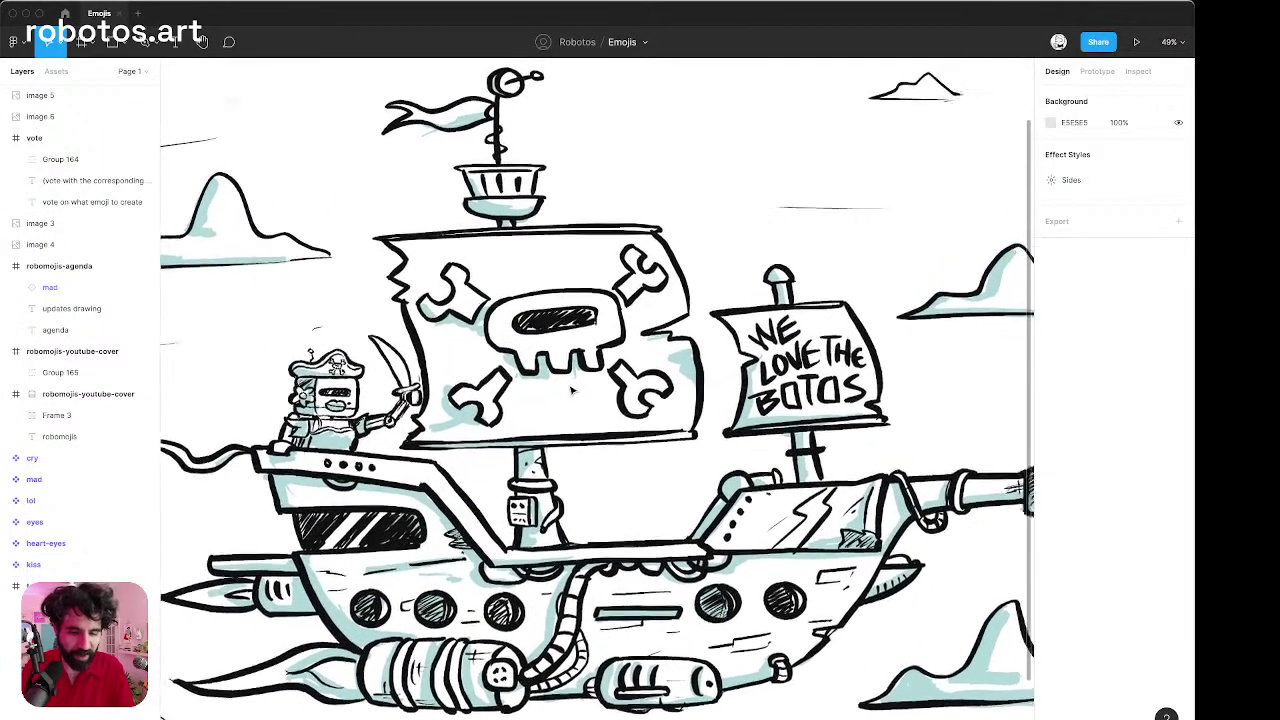
scroll(572, 390, down, 3)
scroll(572, 390, left, 1)
Inspect the ship sketch's hull details up close, including the portholes, engines and hoses.
scroll(572, 390, up, 5)
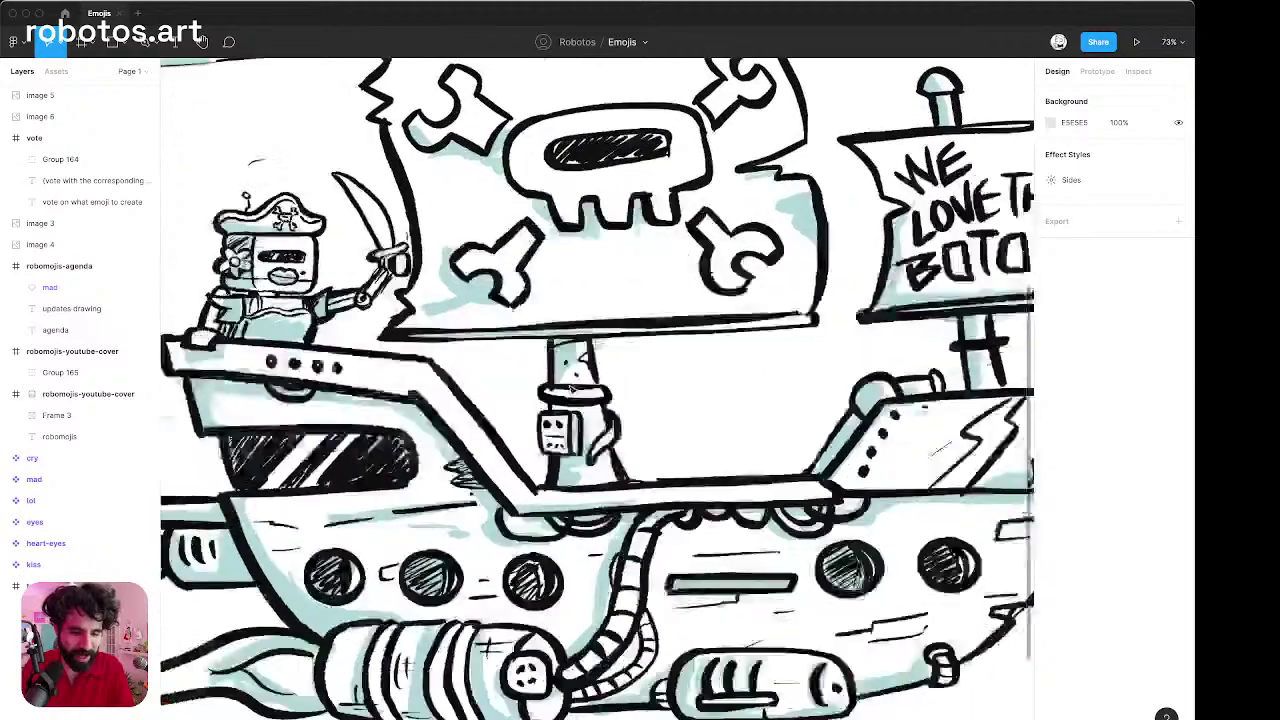
scroll(572, 390, down, 2)
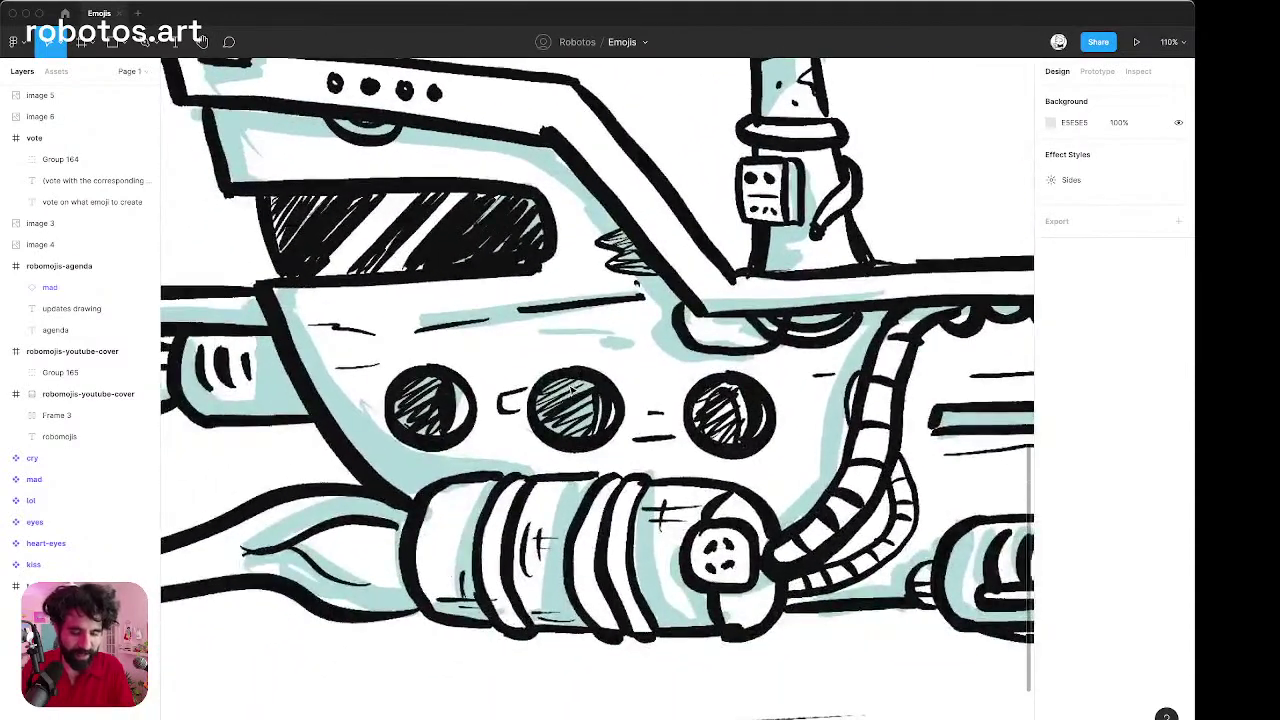
scroll(572, 390, up, 3)
scroll(572, 390, down, 3)
scroll(572, 390, right, 3)
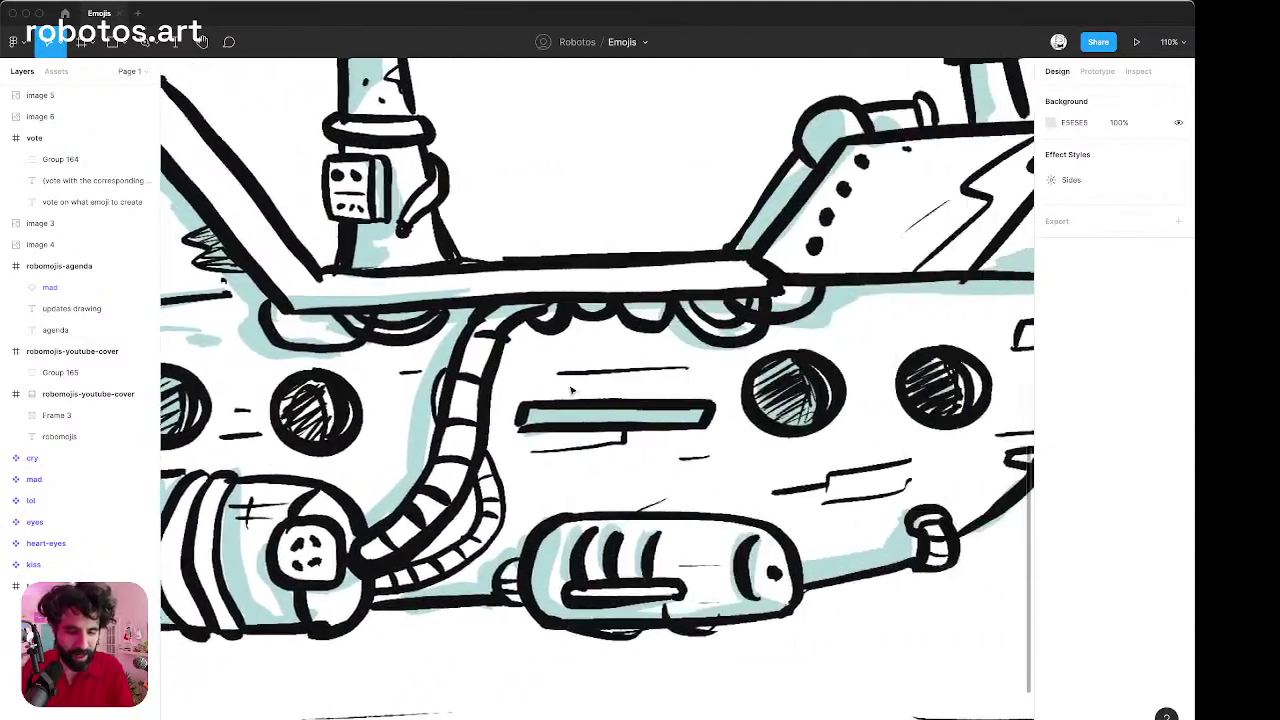
scroll(572, 390, down, 2)
scroll(572, 390, up, 2)
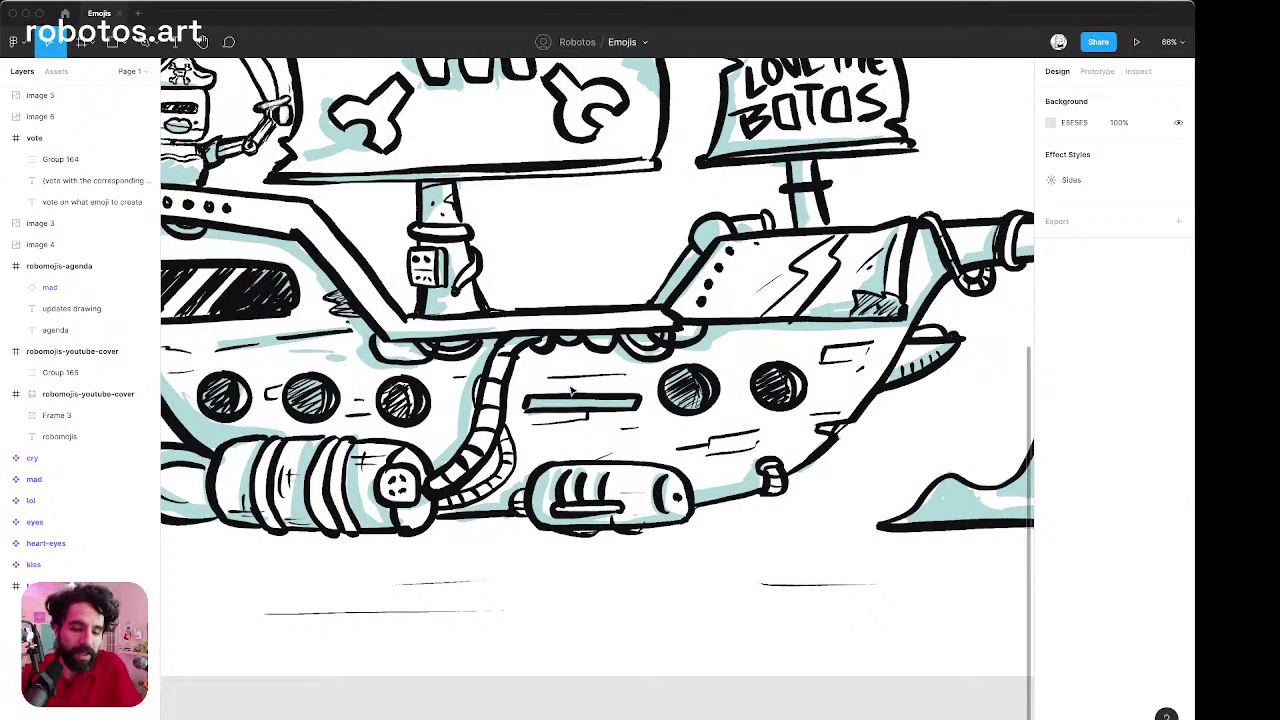
Examine the ship sketch's deck, skull sail and lettered flag, finishing with an overview of the full drawing.
scroll(572, 390, up, 3)
scroll(572, 390, up, 2)
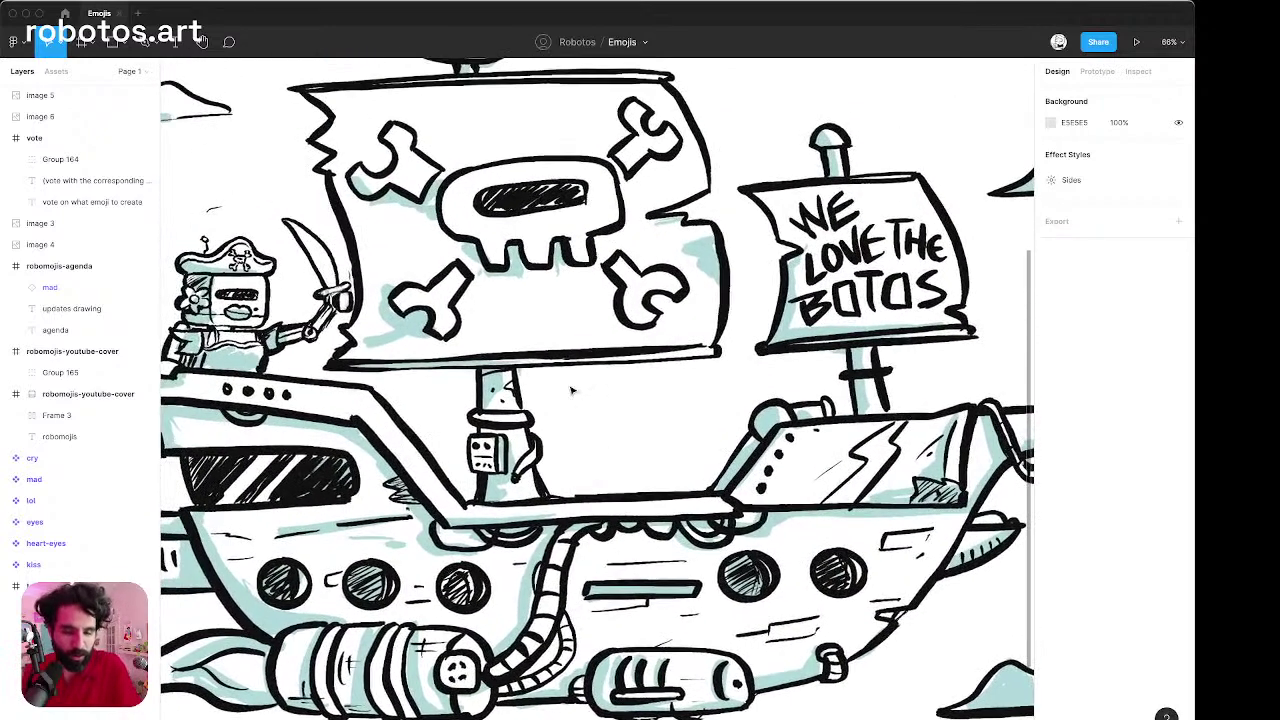
scroll(572, 390, left, 3)
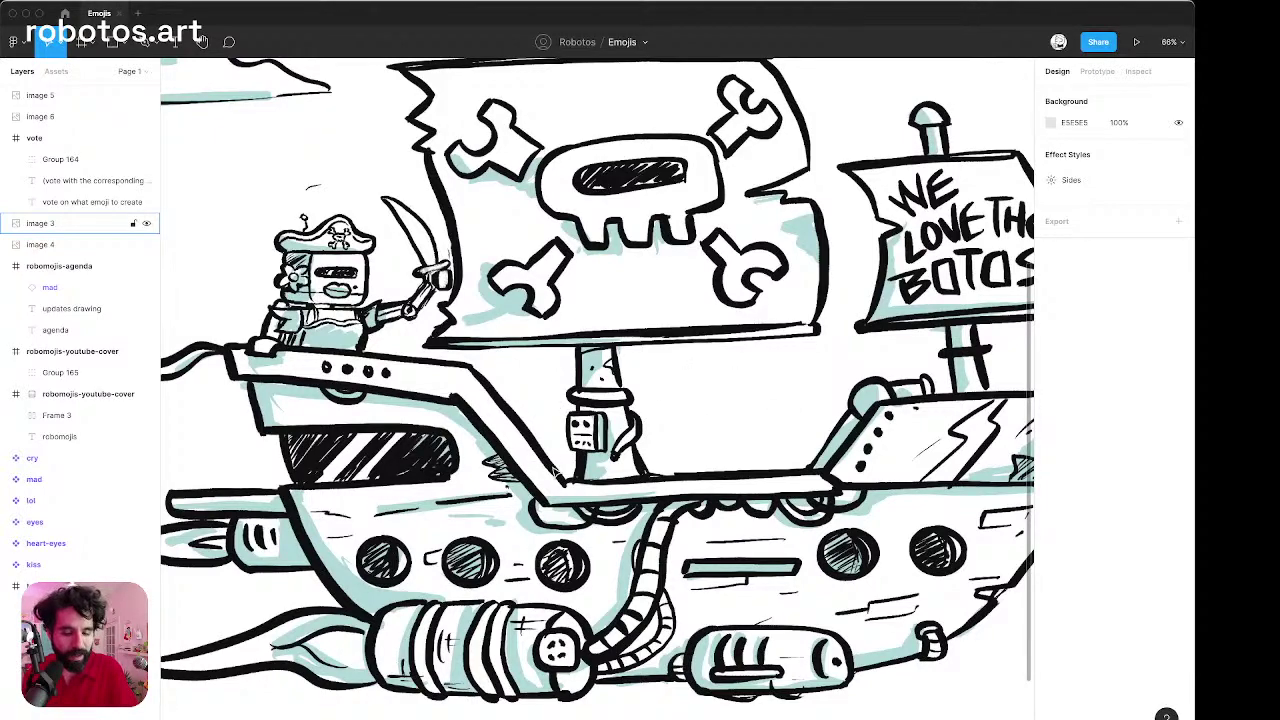
scroll(418, 470, right, 3)
scroll(458, 486, left, 2)
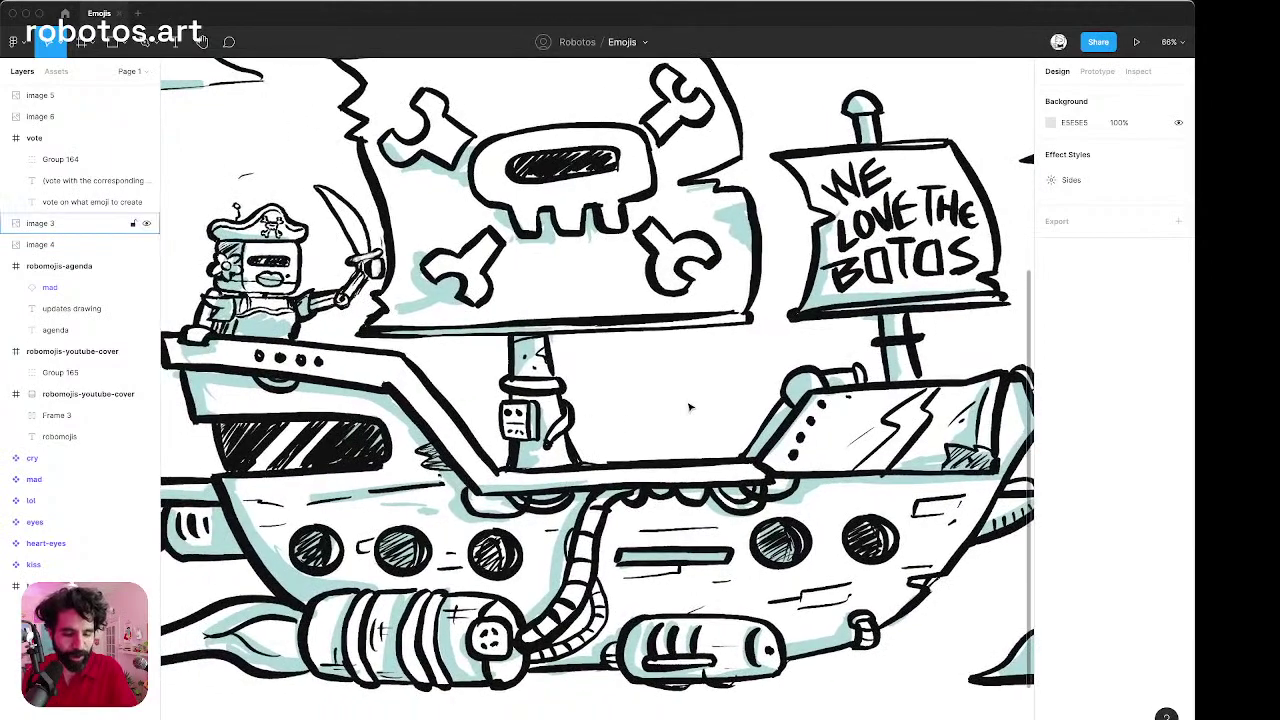
scroll(690, 408, down, 5)
scroll(628, 452, up, 4)
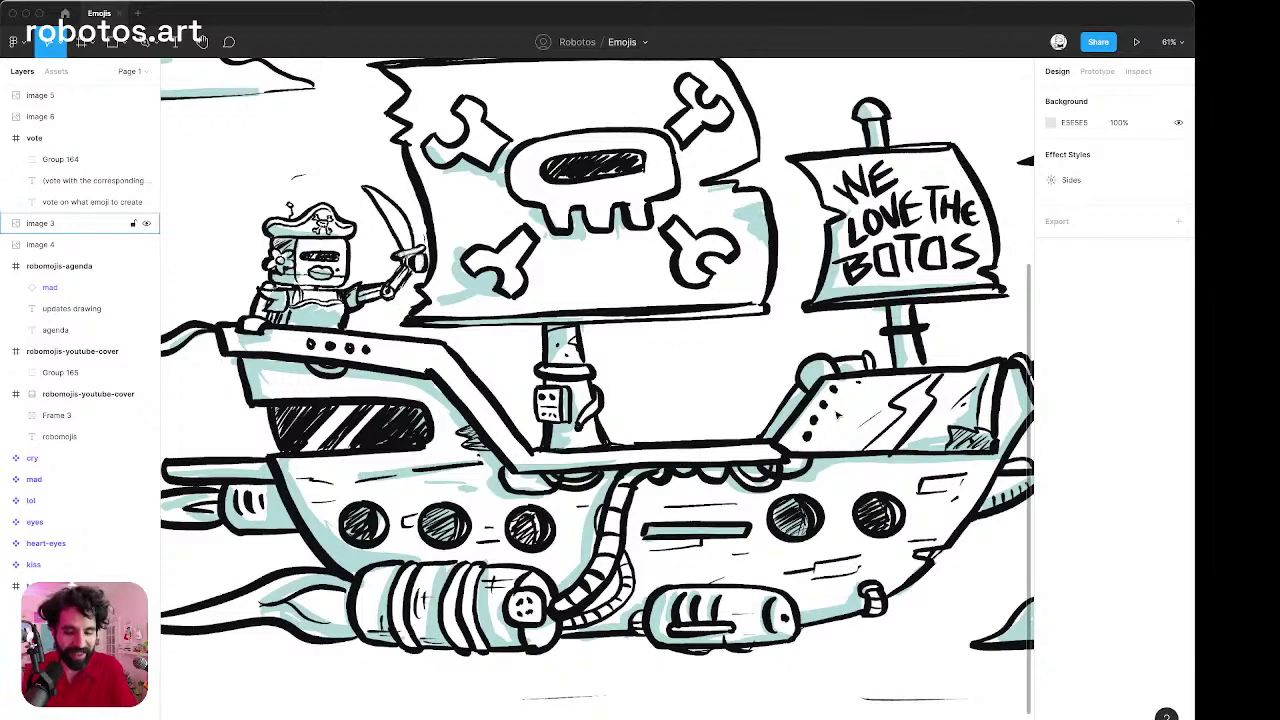
scroll(907, 333, down, 5)
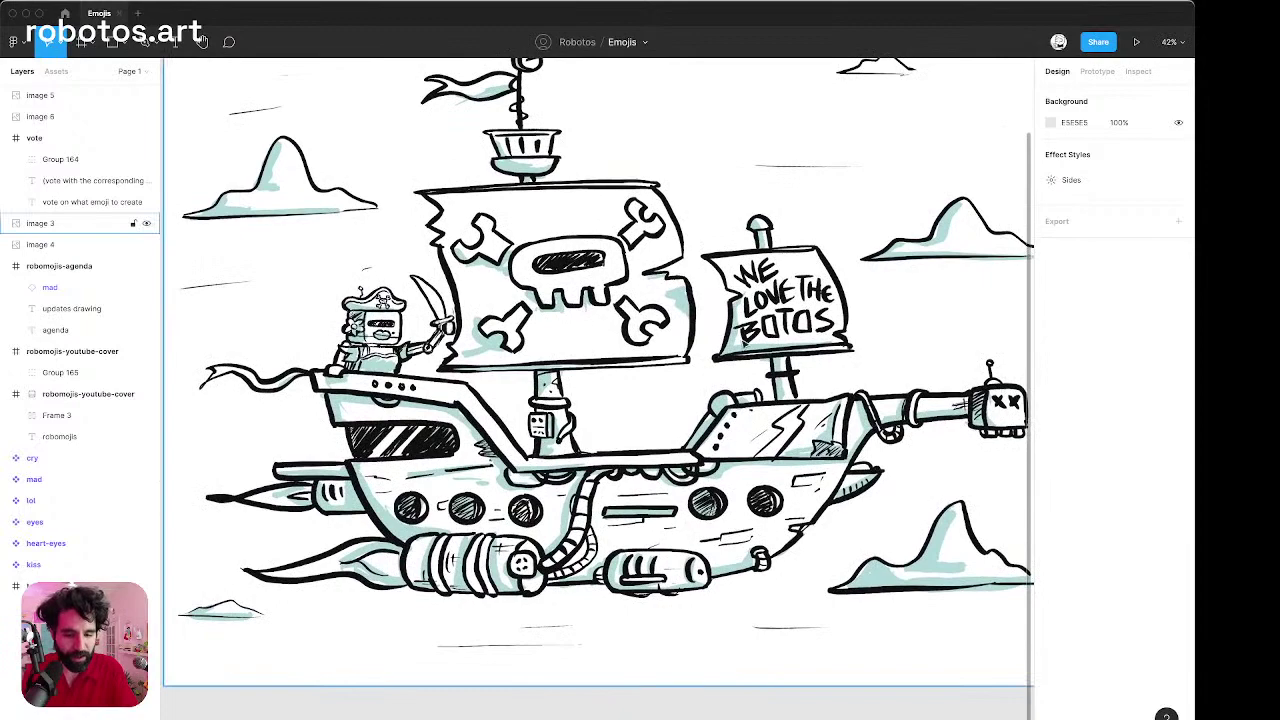
Review the vote frame with its eight candidate emojis and the voting instruction.
scroll(710, 397, right, 2)
scroll(710, 397, up, 1)
scroll(602, 397, right, 10)
scroll(602, 397, up, 2)
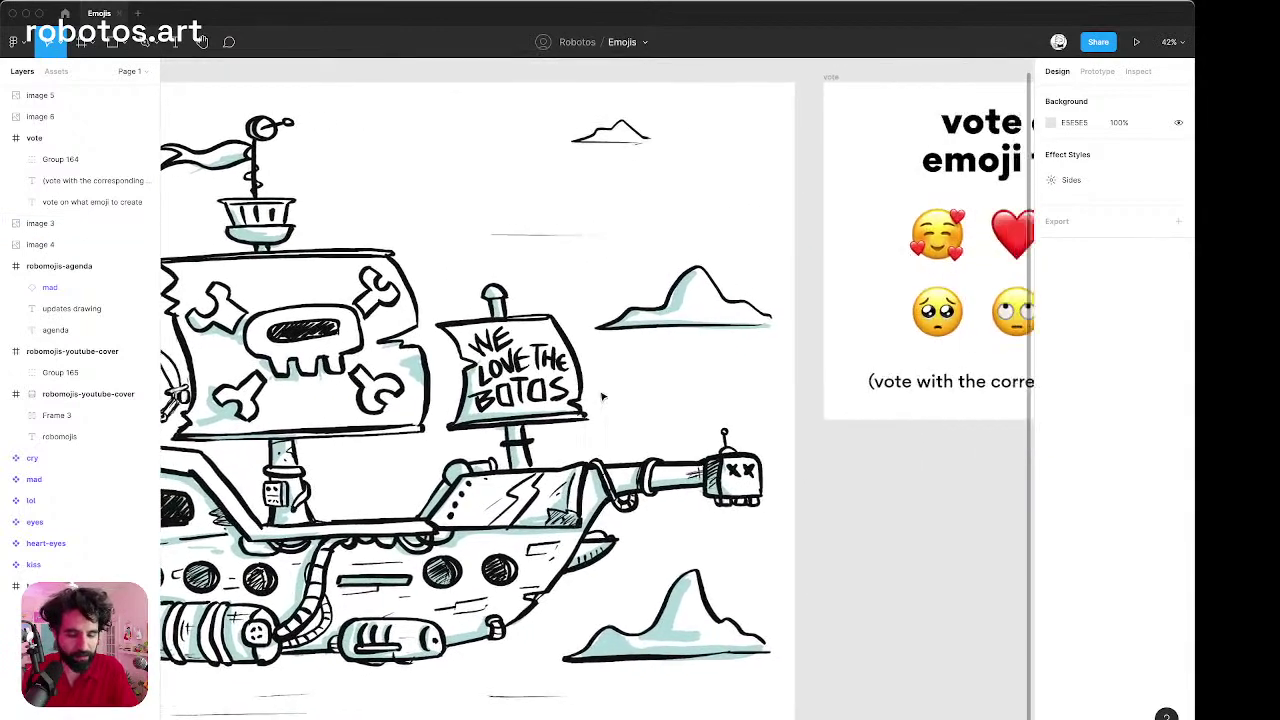
scroll(602, 397, up, 5)
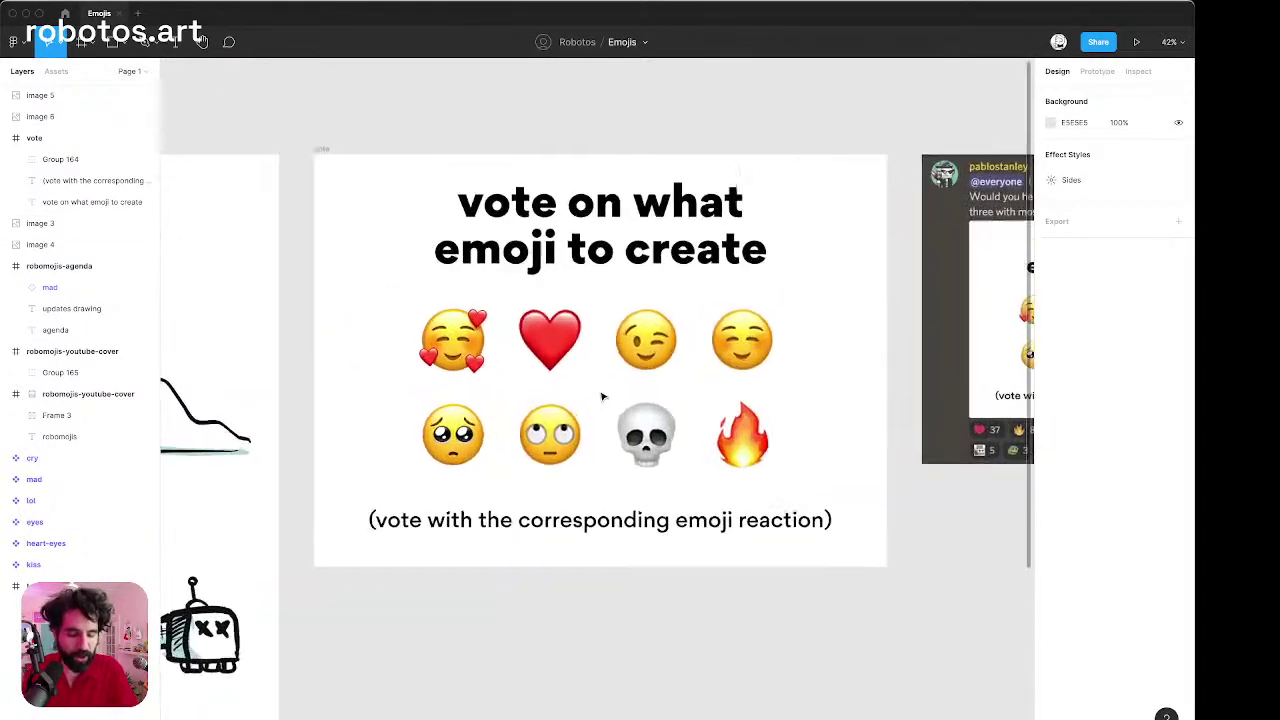
scroll(602, 397, up, 1)
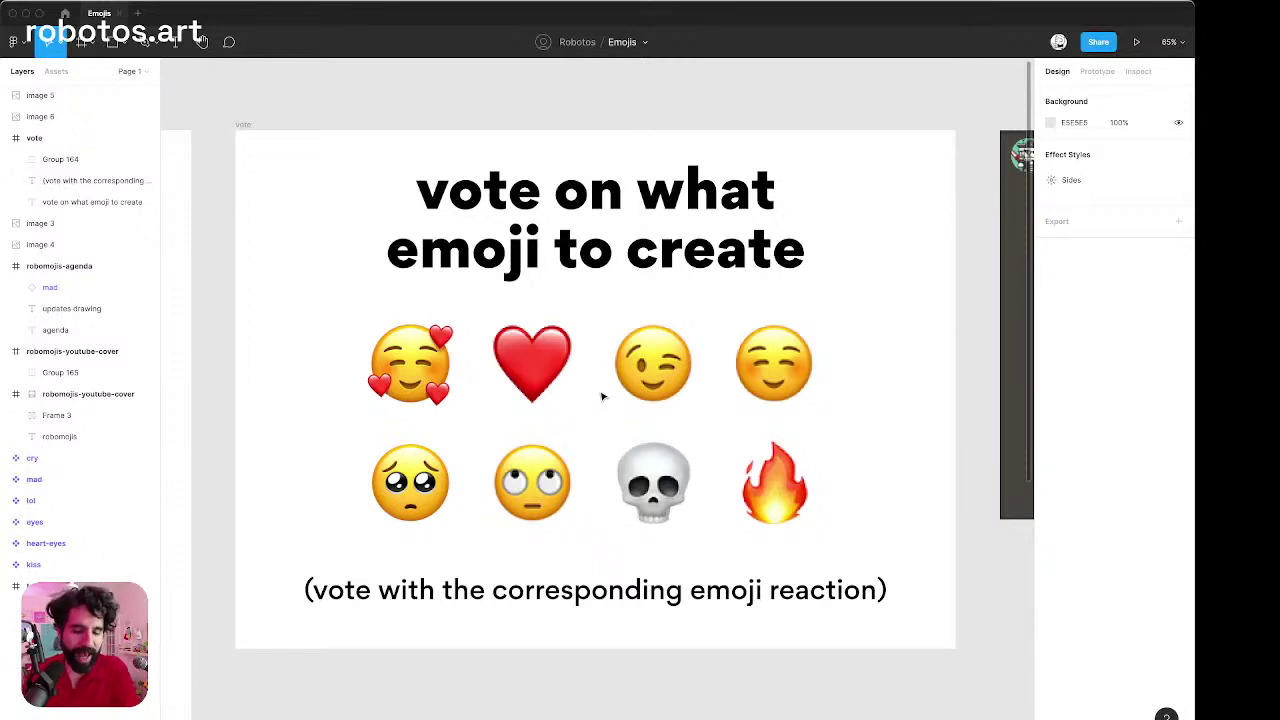
scroll(602, 397, right, 1)
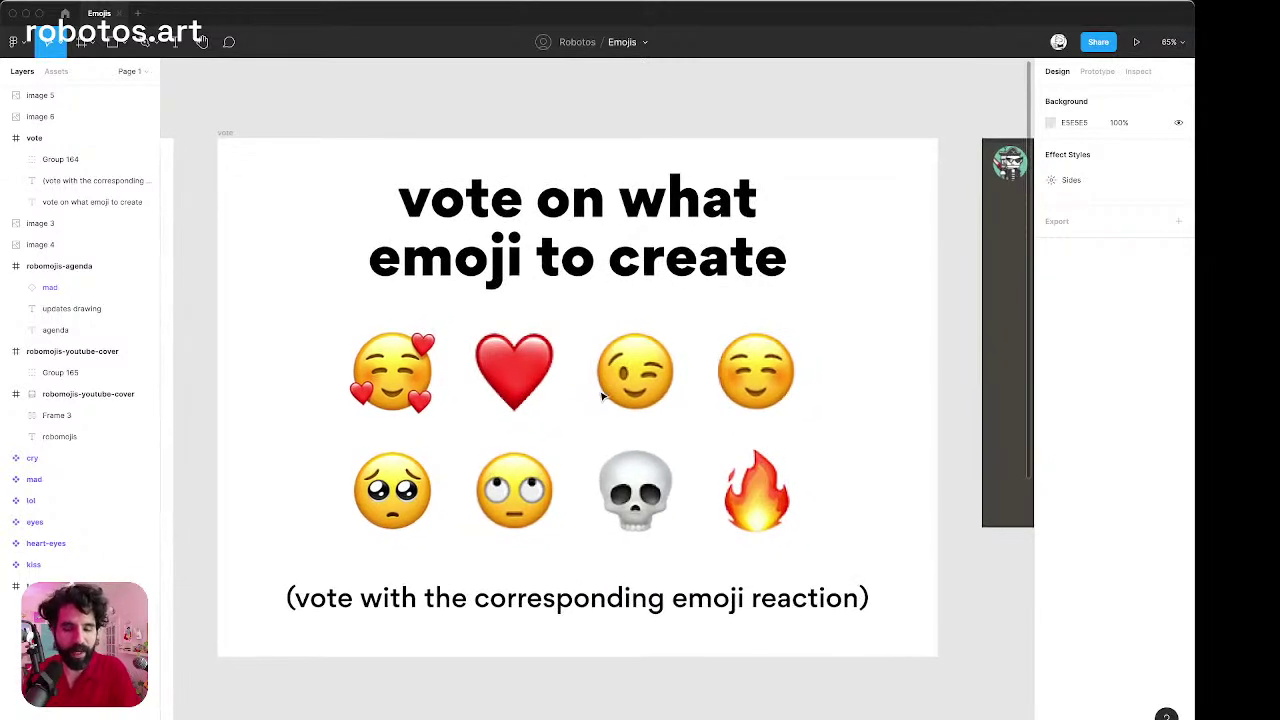
Review the vote post beside the vote frame, reading the heart and fire reaction counts up close.
scroll(602, 397, right, 1)
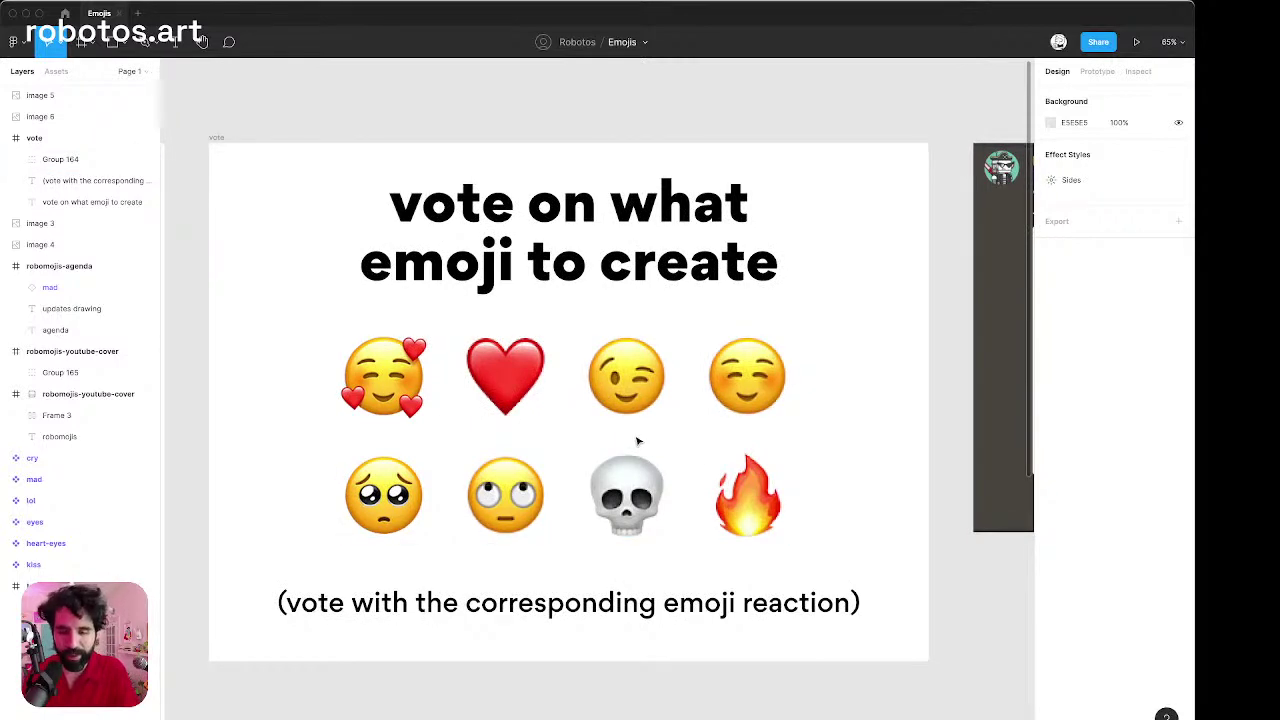
scroll(637, 441, right, 10)
scroll(637, 441, up, 5)
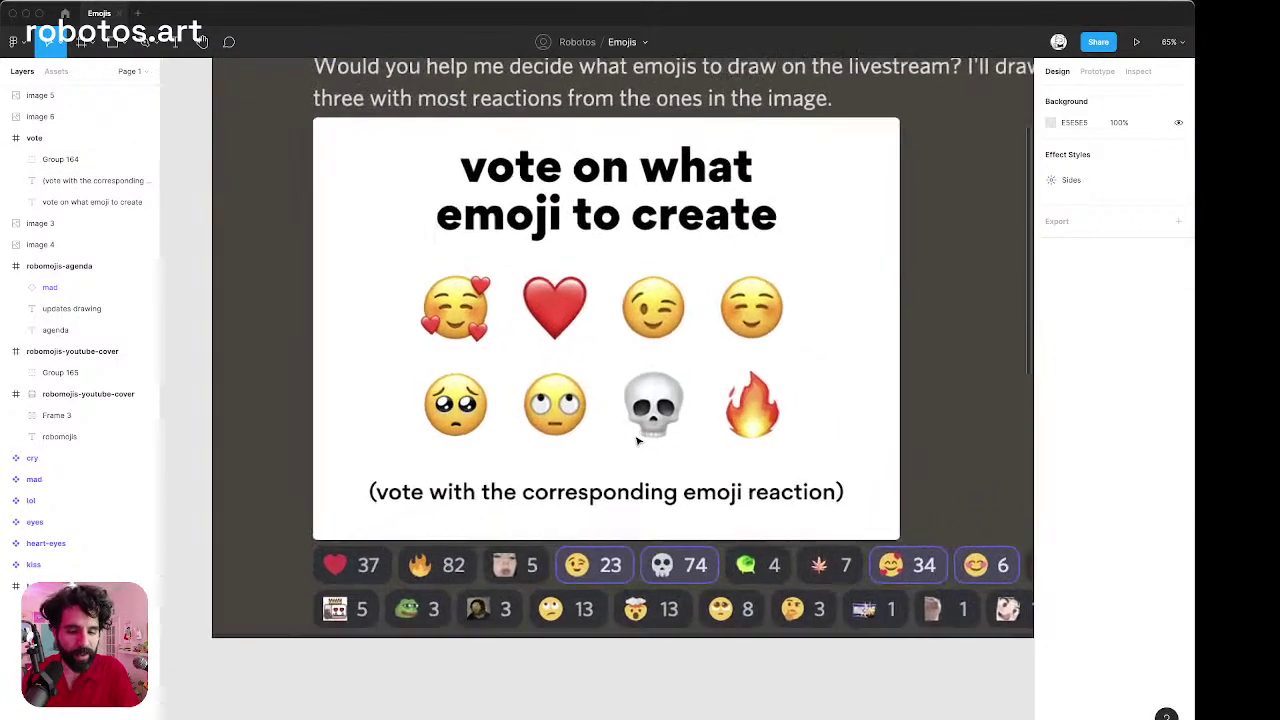
scroll(637, 441, up, 5)
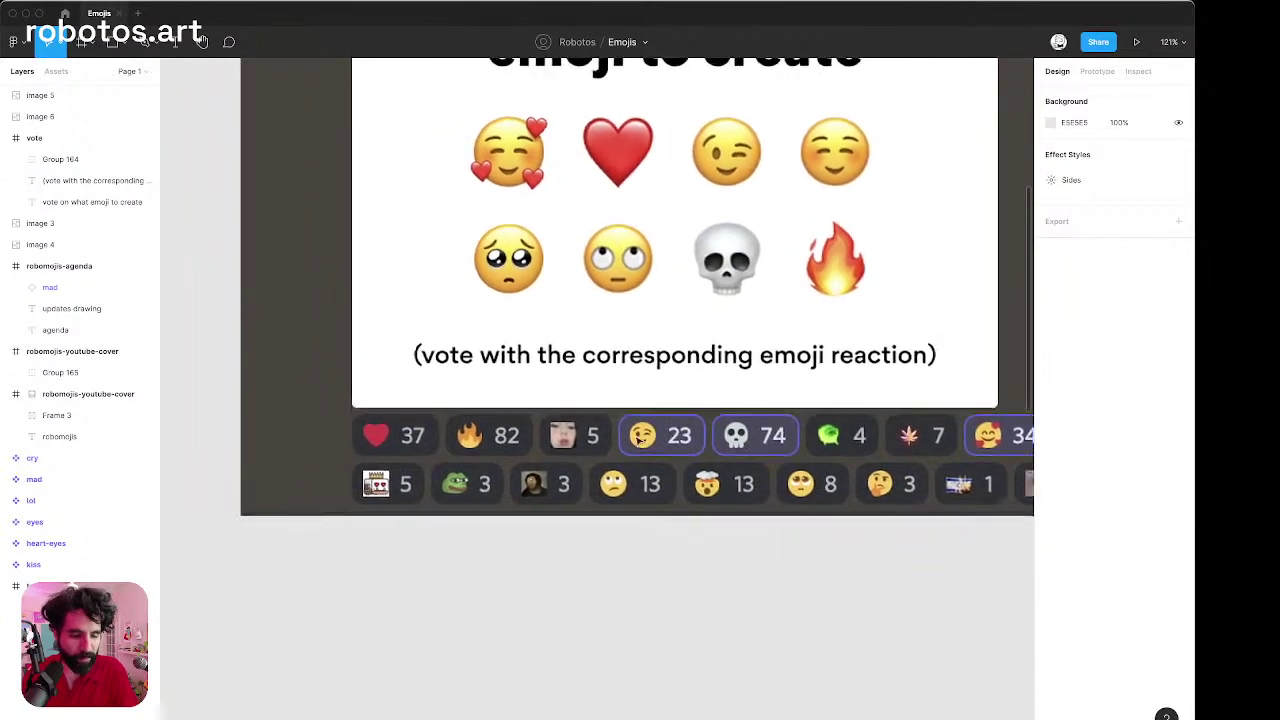
scroll(640, 441, left, 1)
scroll(443, 458, up, 5)
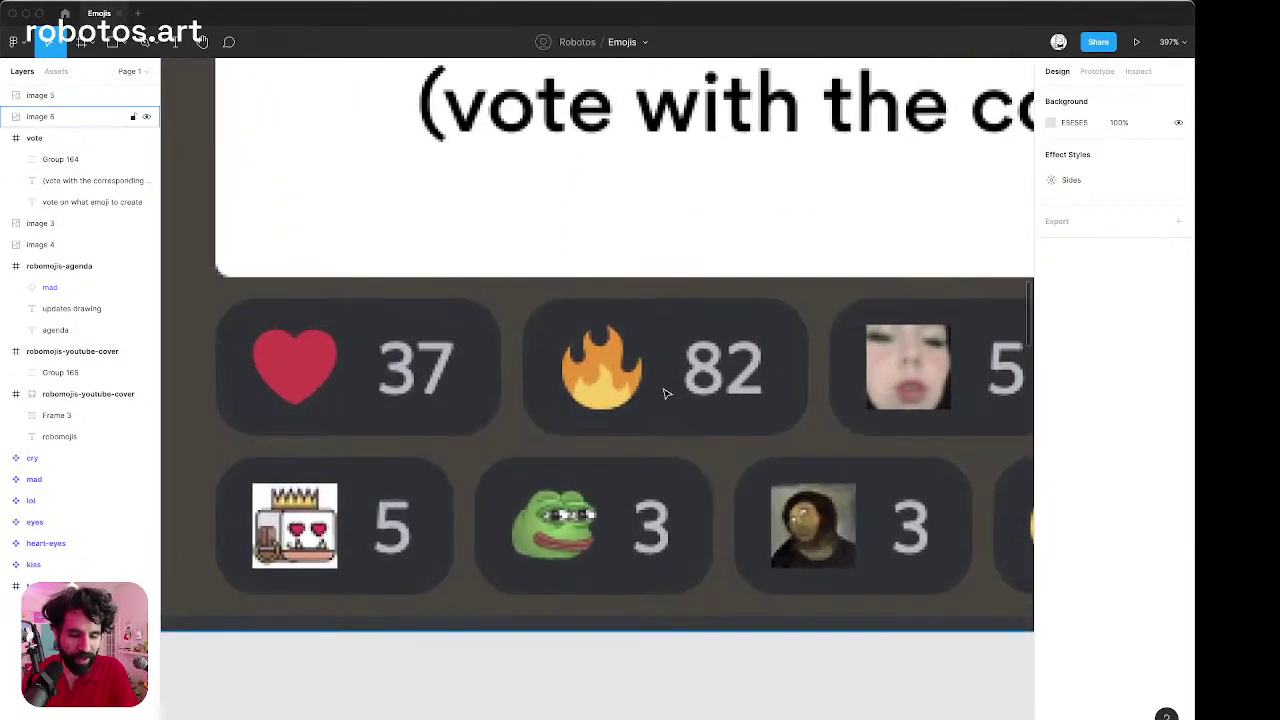
scroll(663, 391, down, 3)
scroll(681, 362, down, 4)
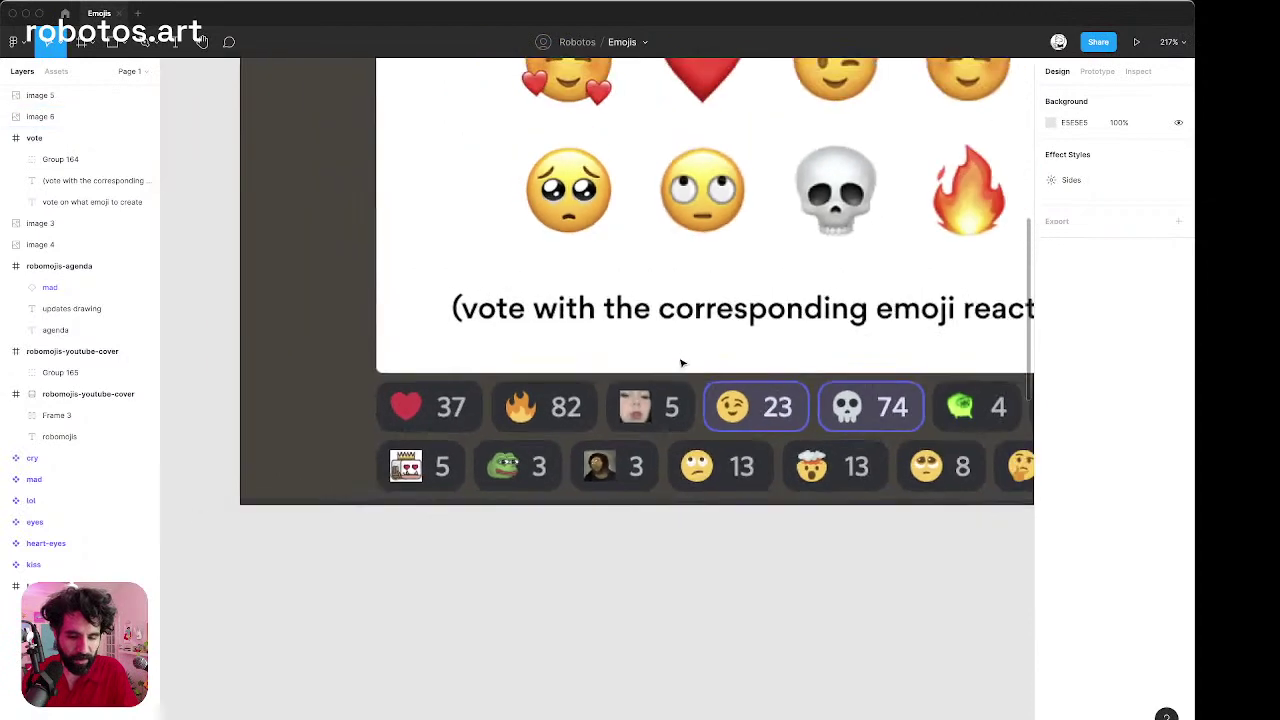
Compare the reaction counts for the winking, skull, face-with-hearts and smiling emojis under the vote image.
scroll(600, 400, right, 2)
scroll(600, 400, up, 1)
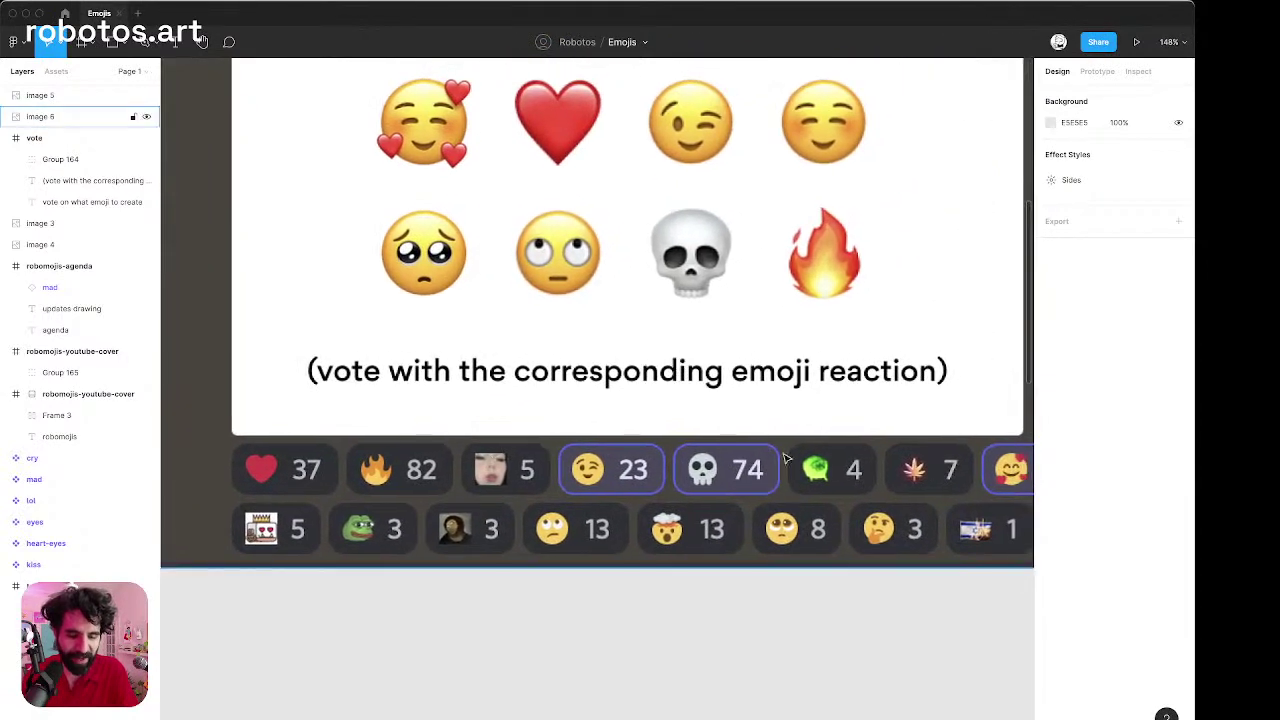
scroll(800, 452, up, 5)
scroll(800, 452, down, 6)
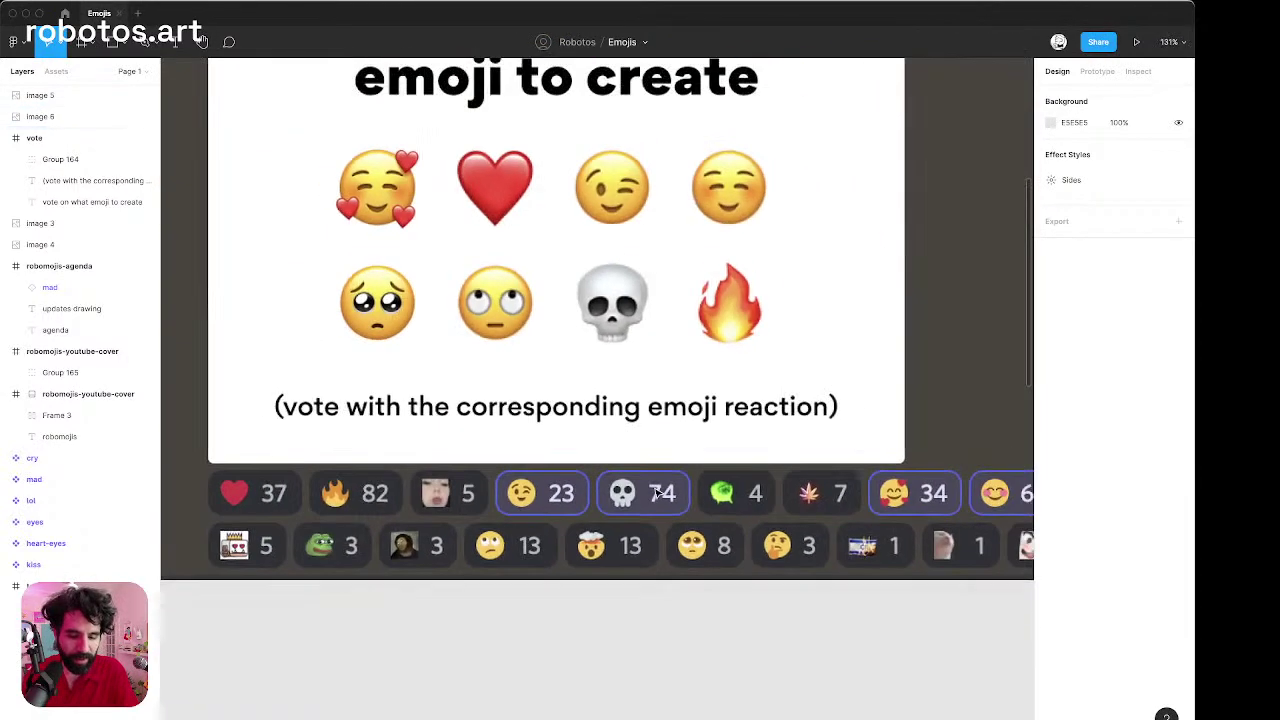
scroll(700, 480, right, 2)
scroll(785, 508, up, 6)
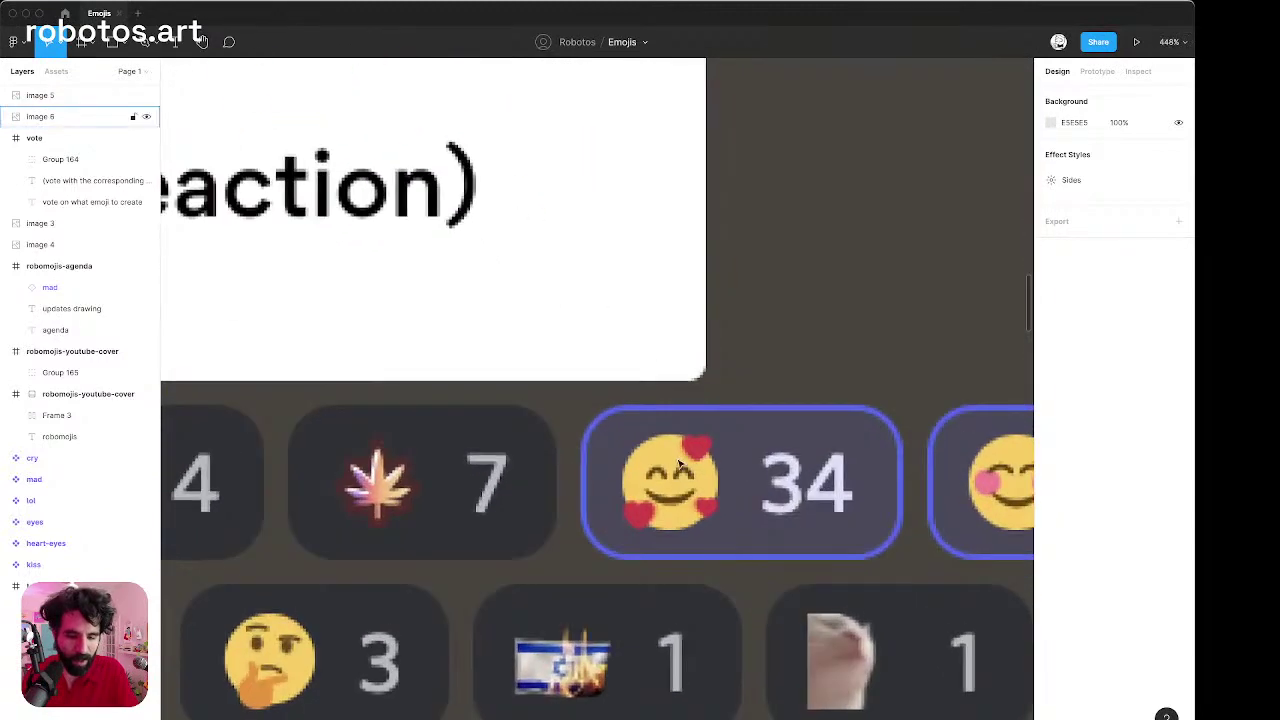
scroll(741, 459, down, 8)
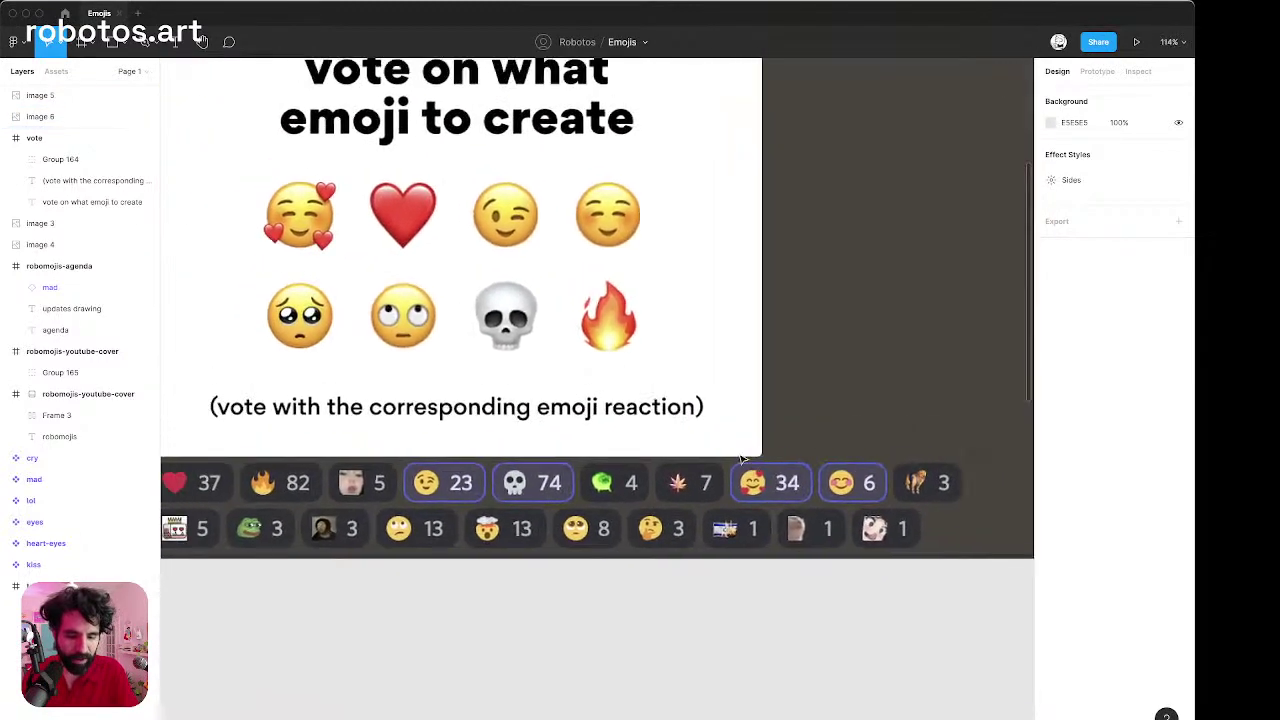
scroll(816, 556, up, 2)
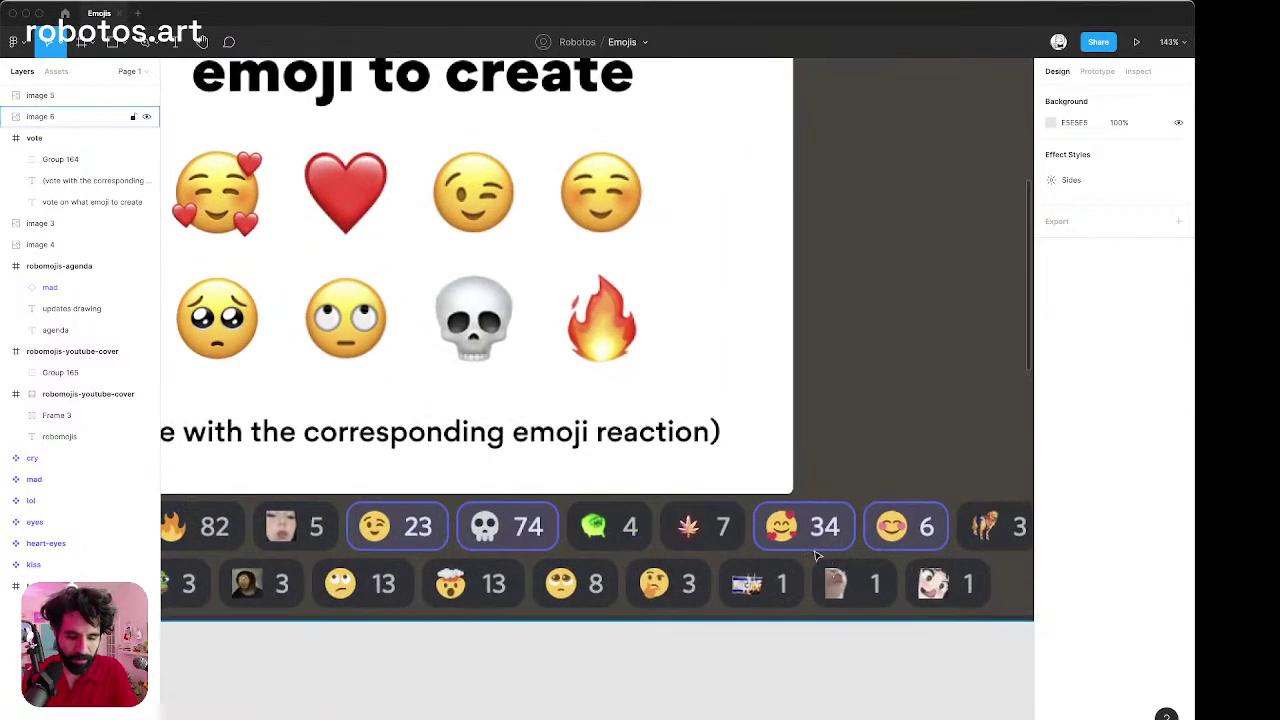
scroll(743, 521, down, 3)
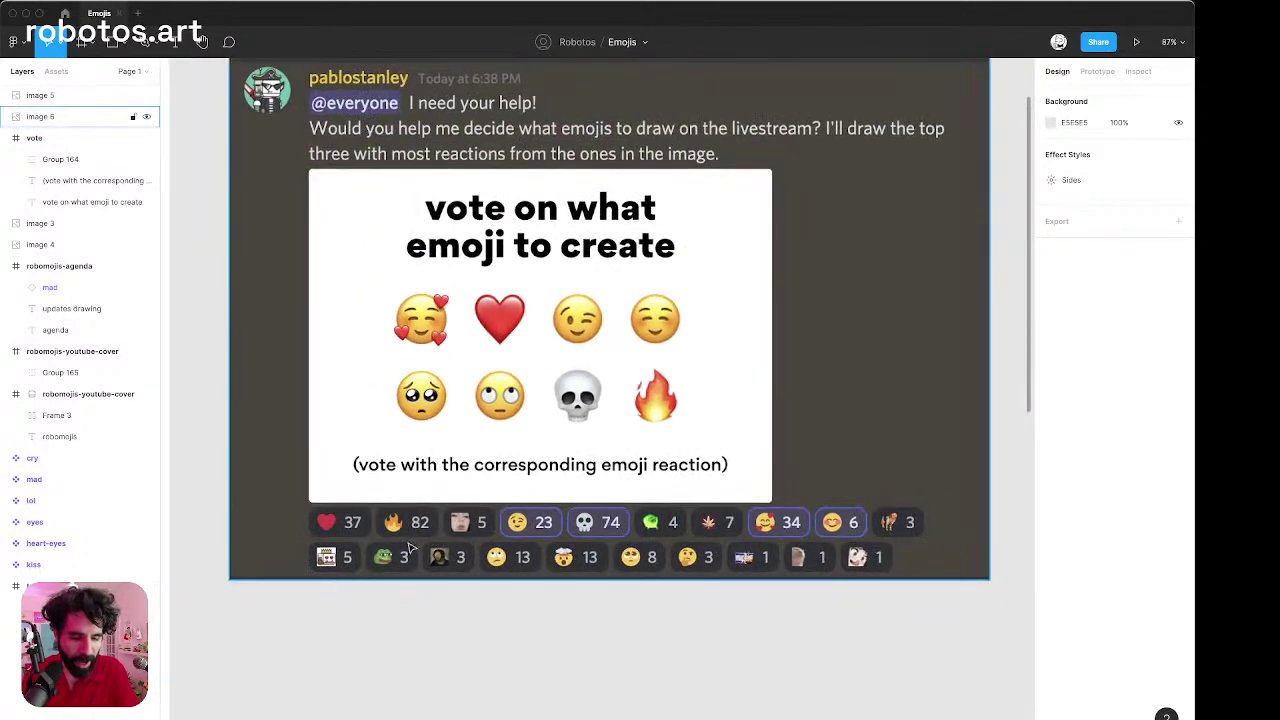
Check the fire emoji's reaction count up close, then review the whole vote post.
scroll(408, 543, up, 6)
scroll(408, 543, up, 8)
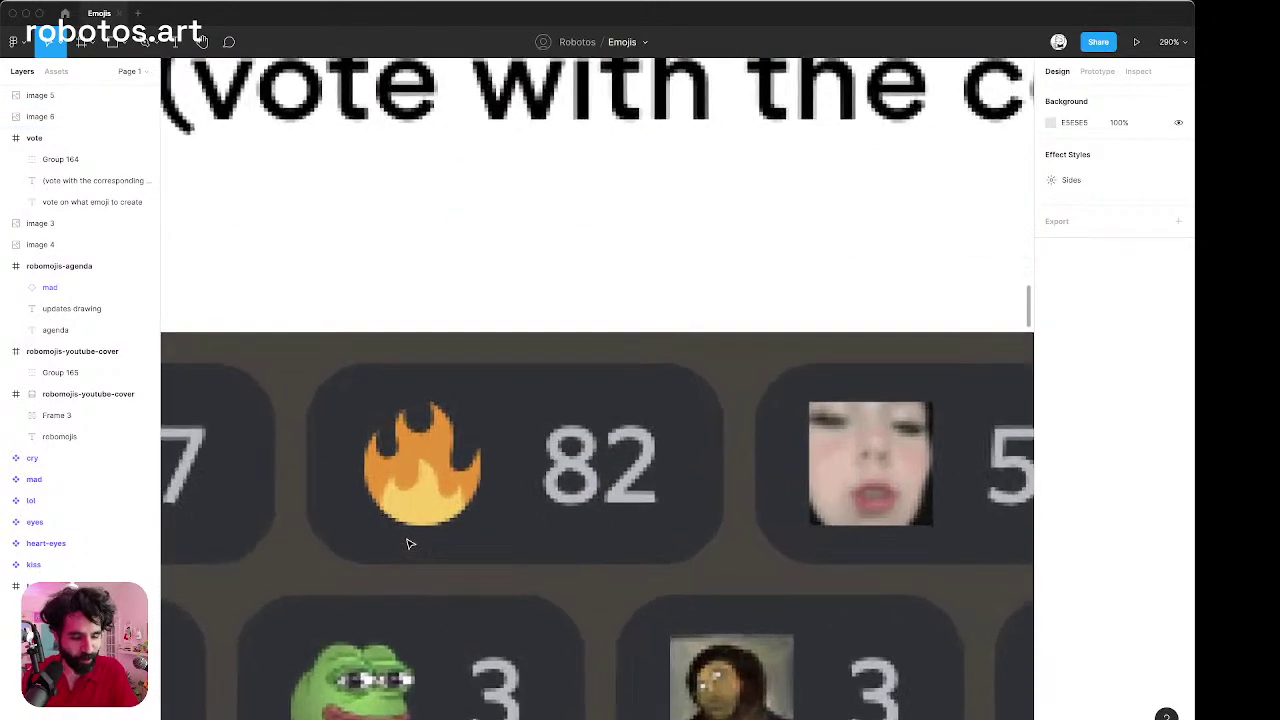
scroll(408, 543, down, 10)
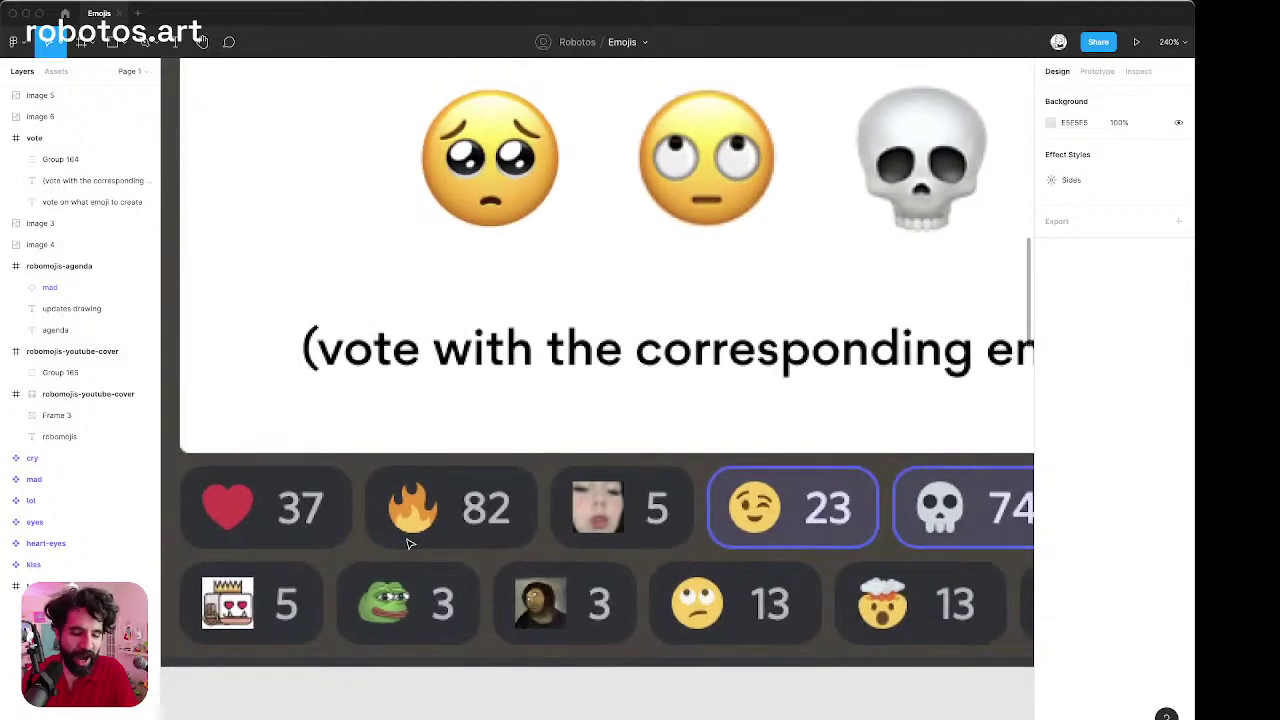
scroll(408, 543, down, 5)
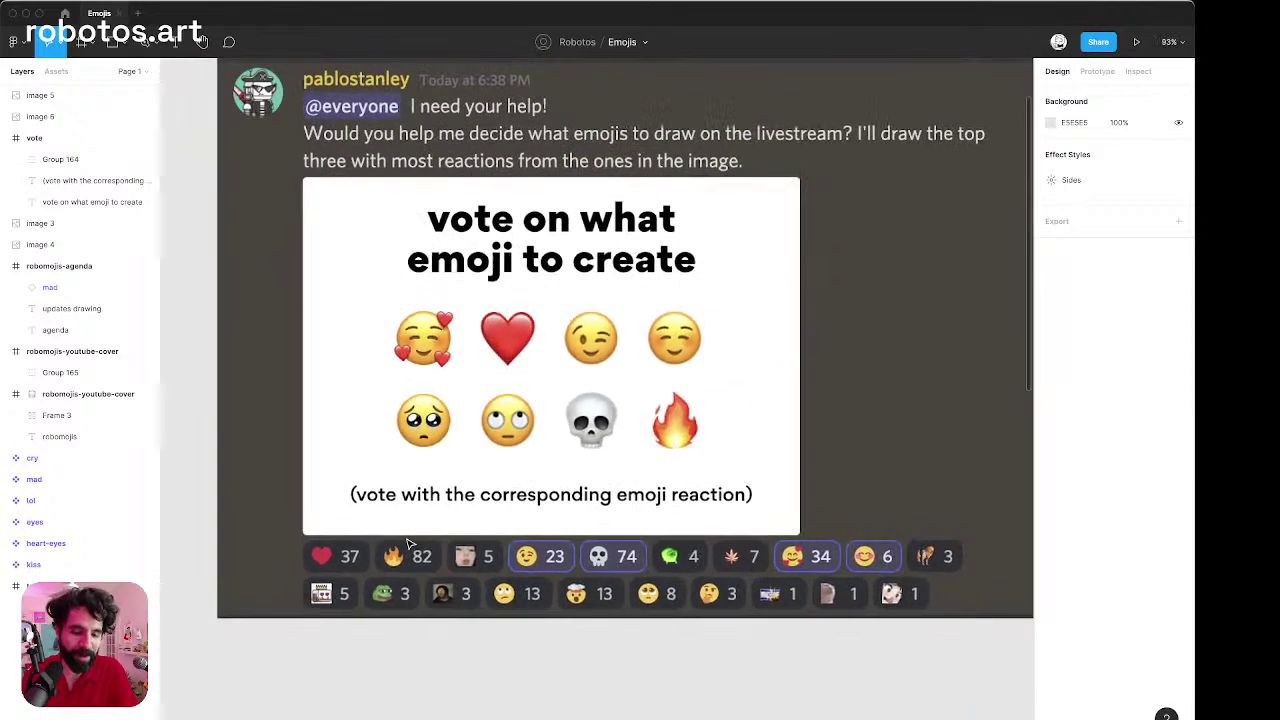
Examine the rough sketches of the skull, fire and face-with-hearts robomojis on the template sheet.
scroll(408, 543, right, 10)
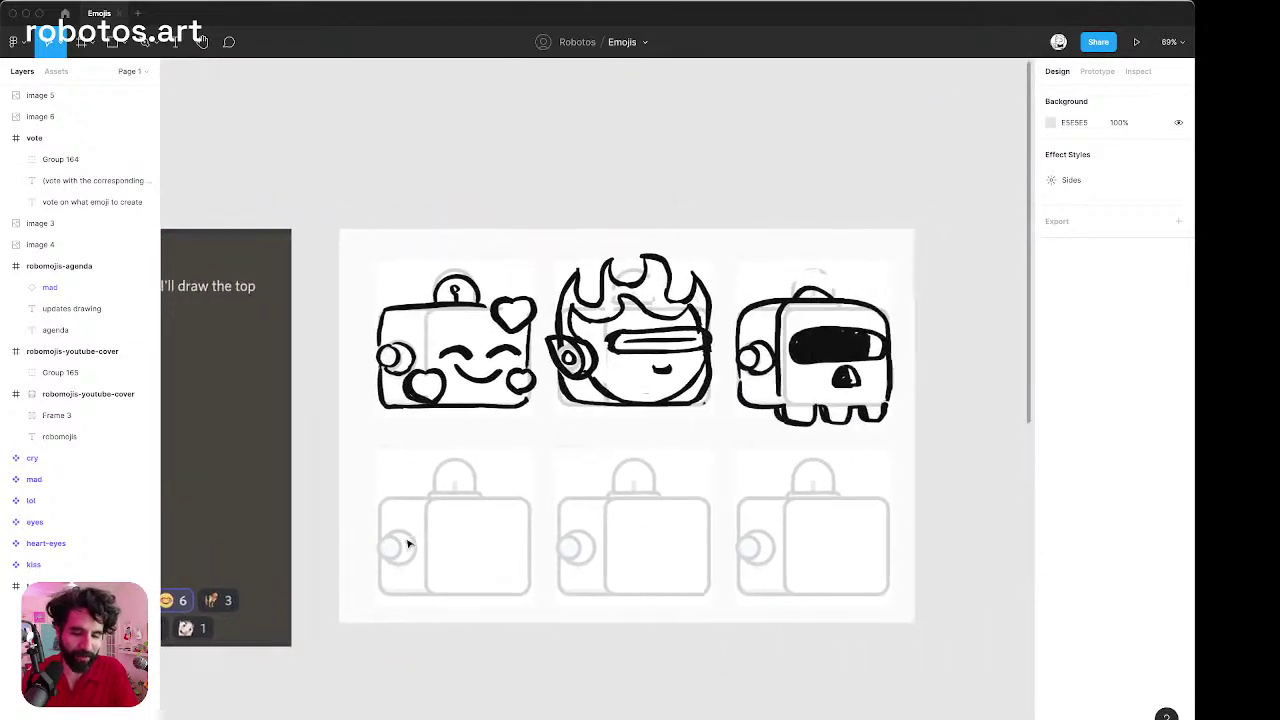
scroll(408, 543, down, 3)
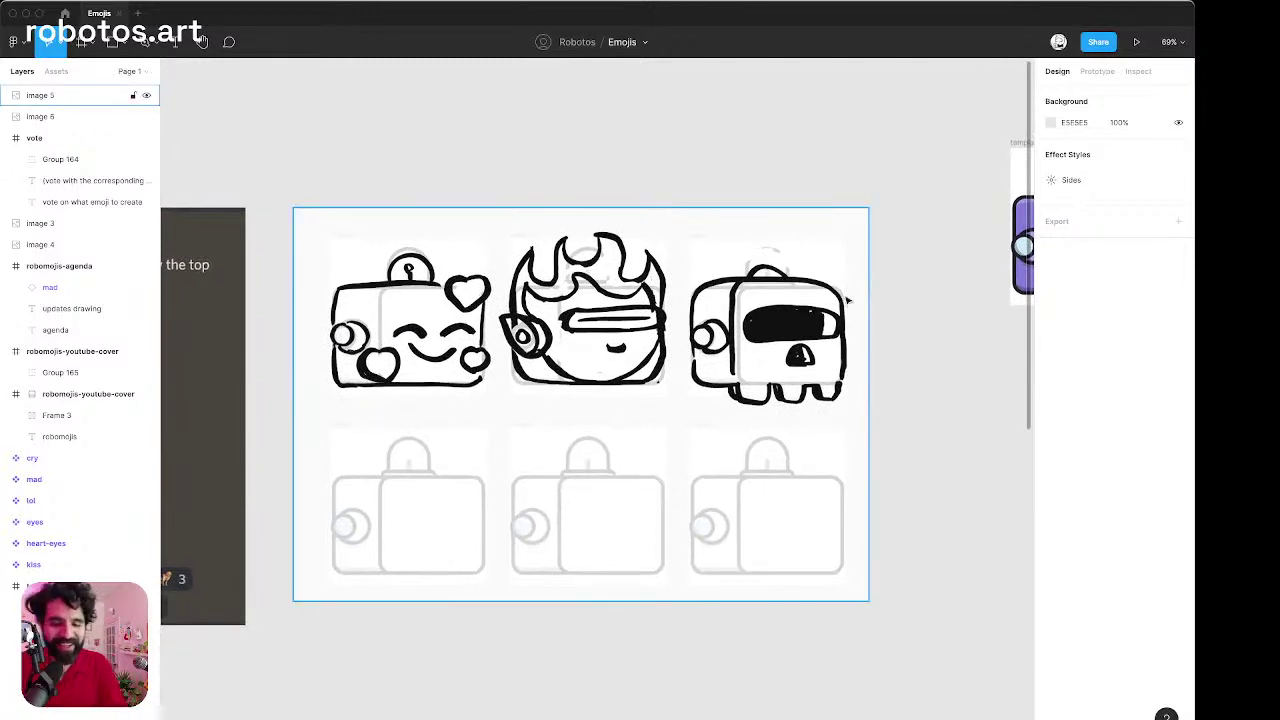
scroll(762, 322, up, 5)
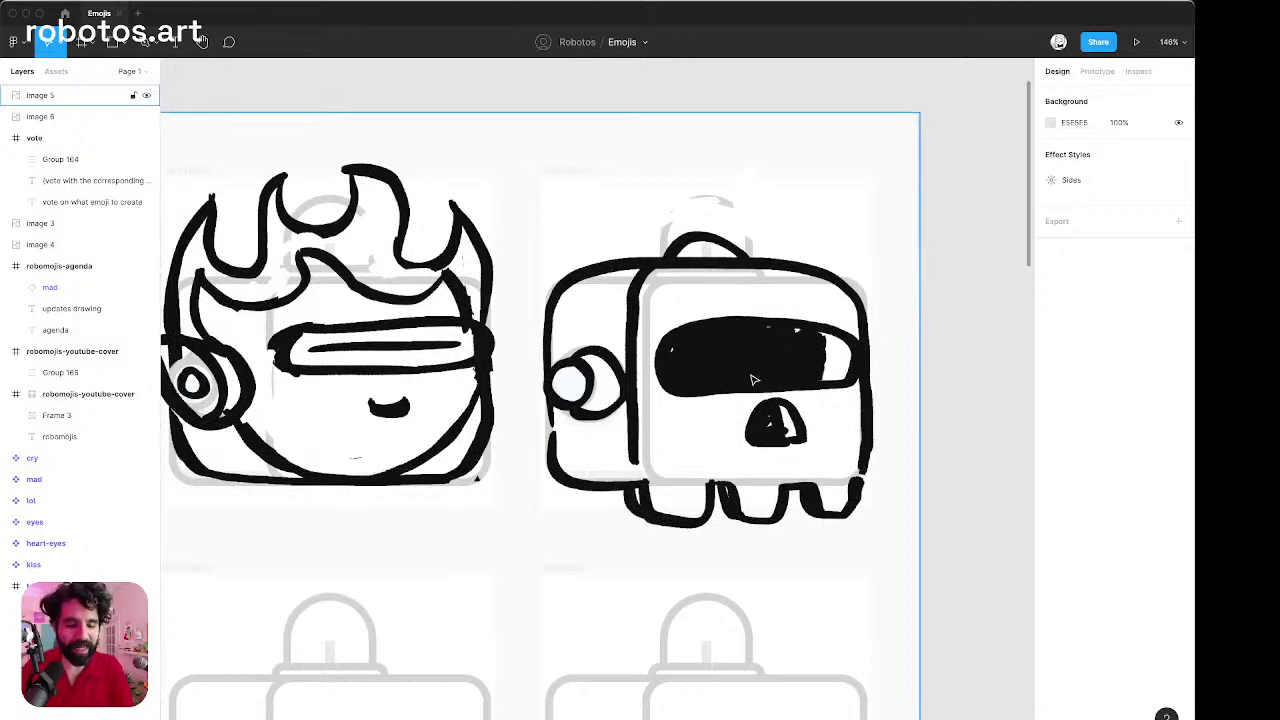
scroll(754, 380, left, 3)
scroll(720, 390, right, 5)
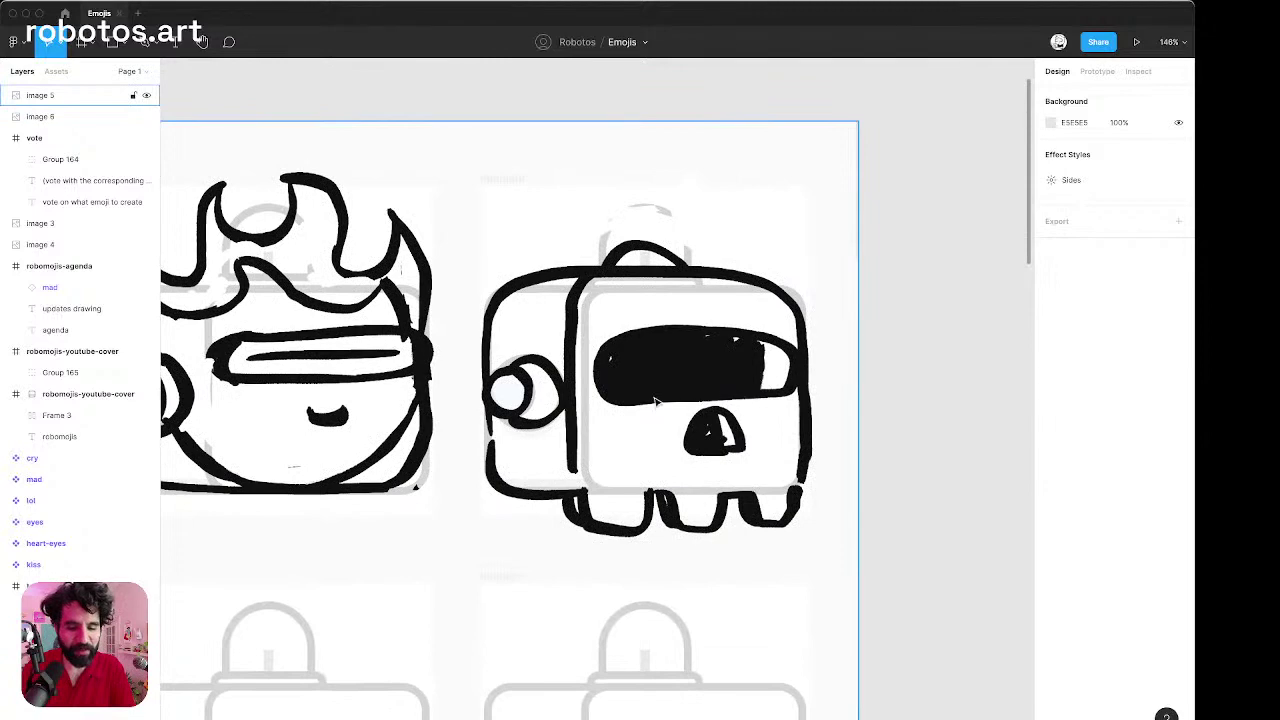
scroll(655, 401, left, 8)
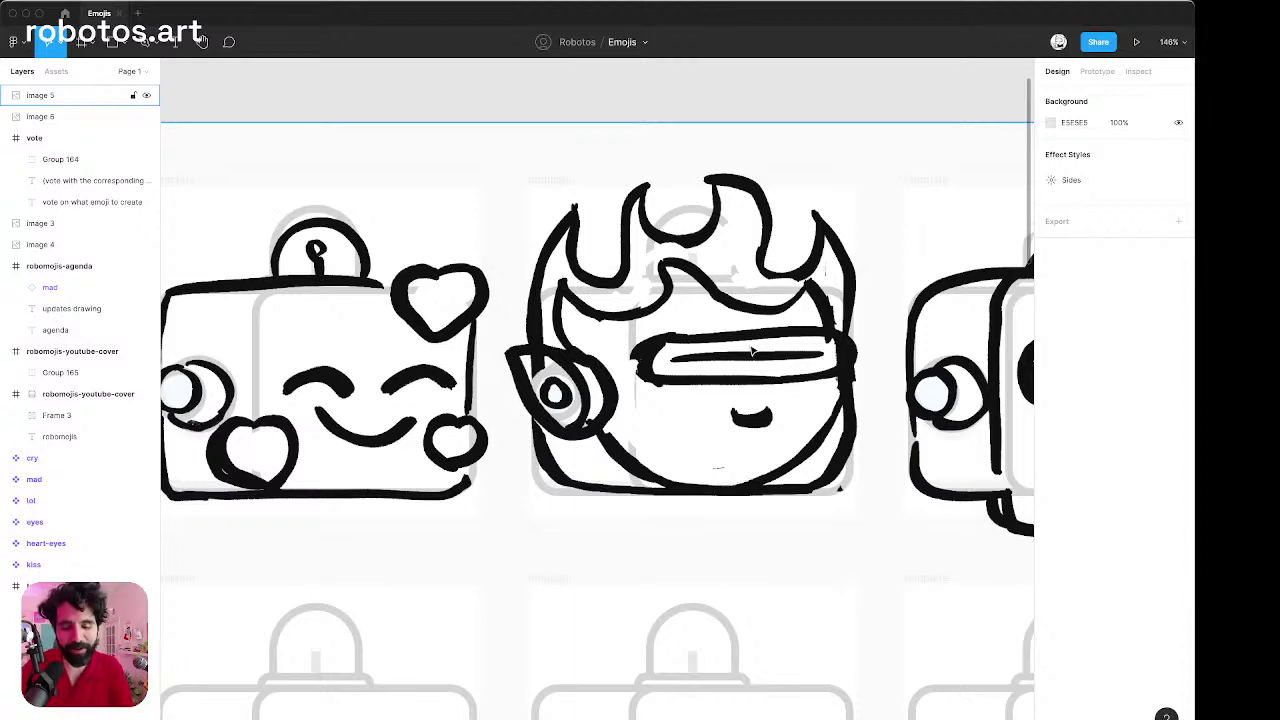
scroll(753, 350, left, 4)
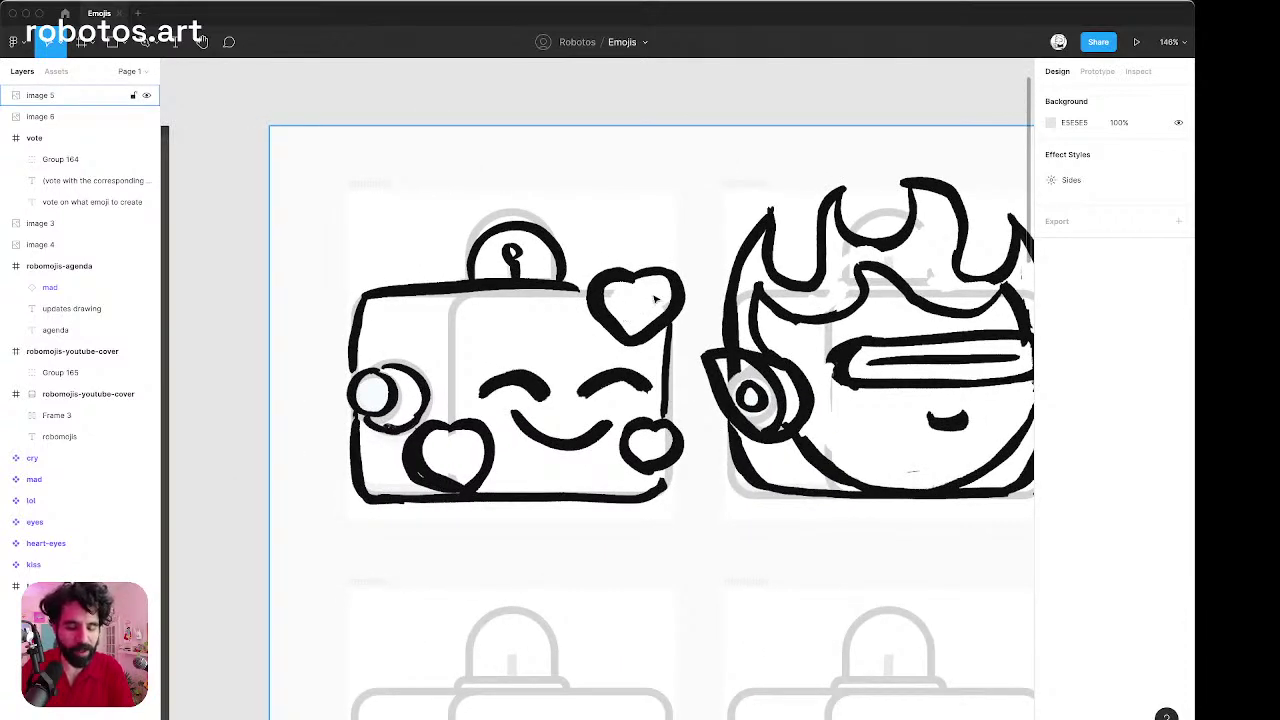
Review the finished robomojis, inspecting the heart-eyes and eyes designs up close before returning to the template.
scroll(655, 298, down, 10)
scroll(655, 298, right, 5)
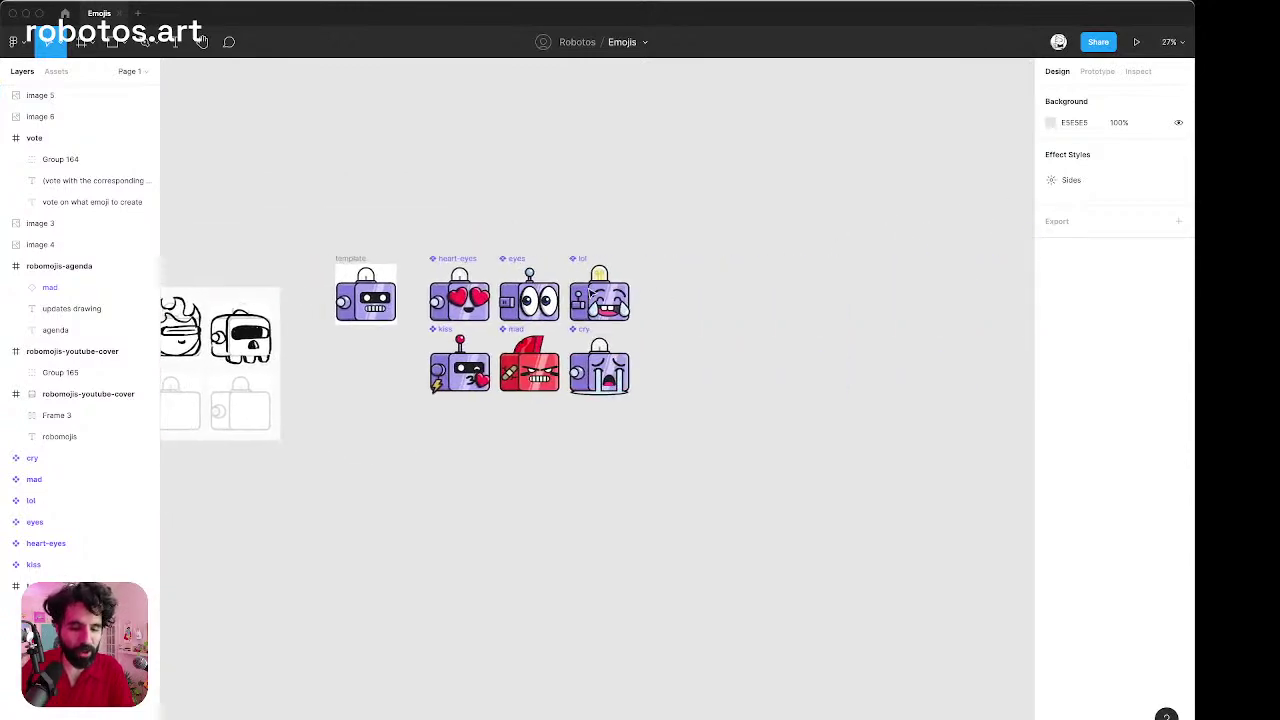
scroll(486, 329, up, 10)
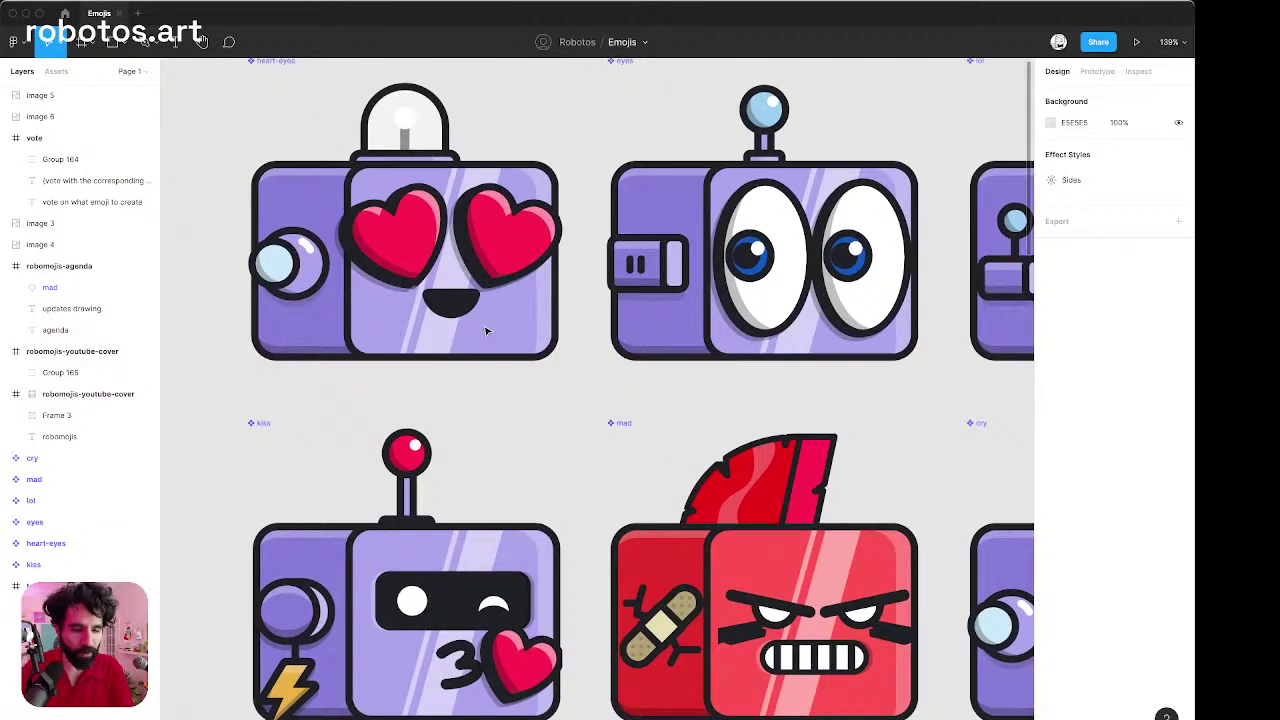
click(450, 282)
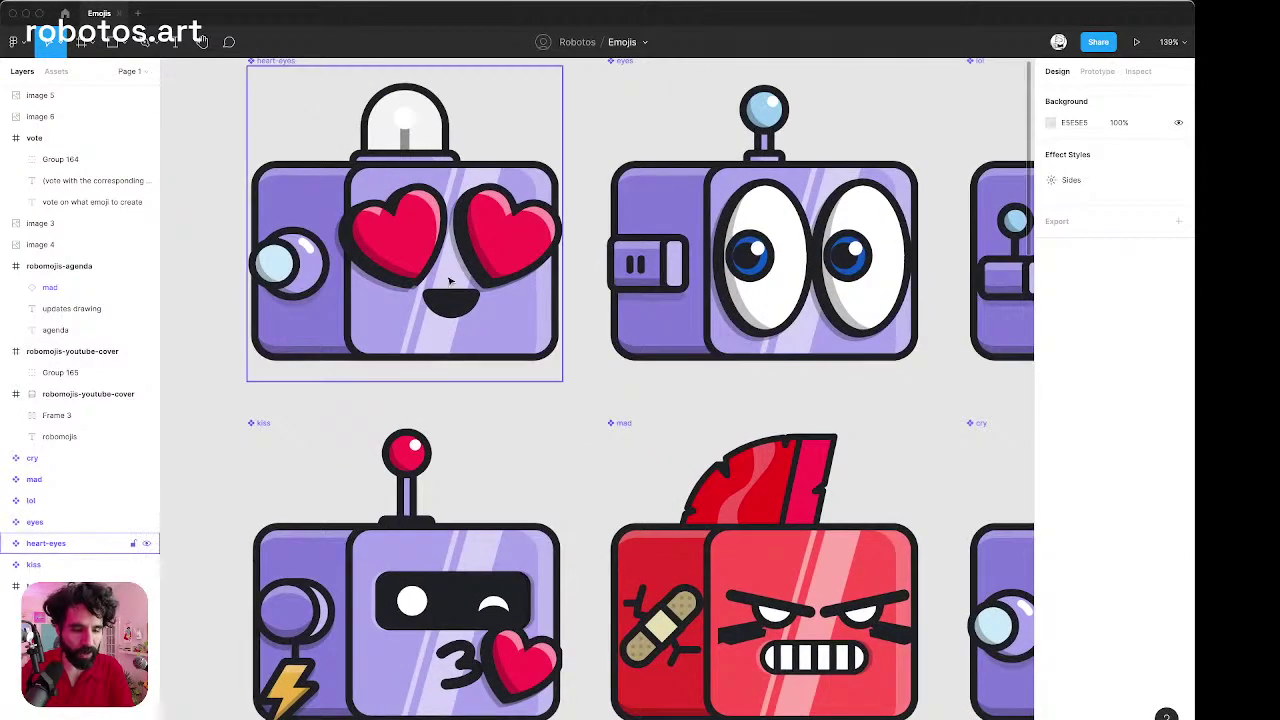
scroll(383, 290, up, 8)
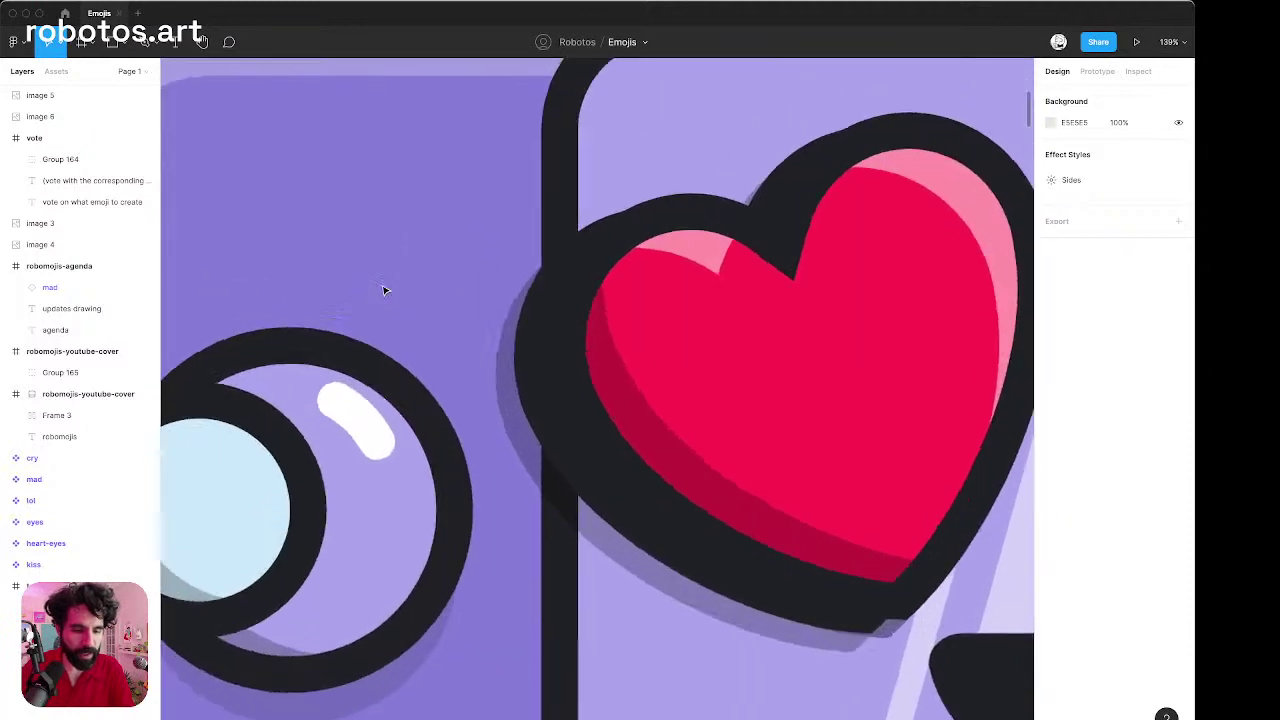
scroll(385, 288, down, 6)
scroll(386, 287, right, 8)
scroll(388, 288, up, 4)
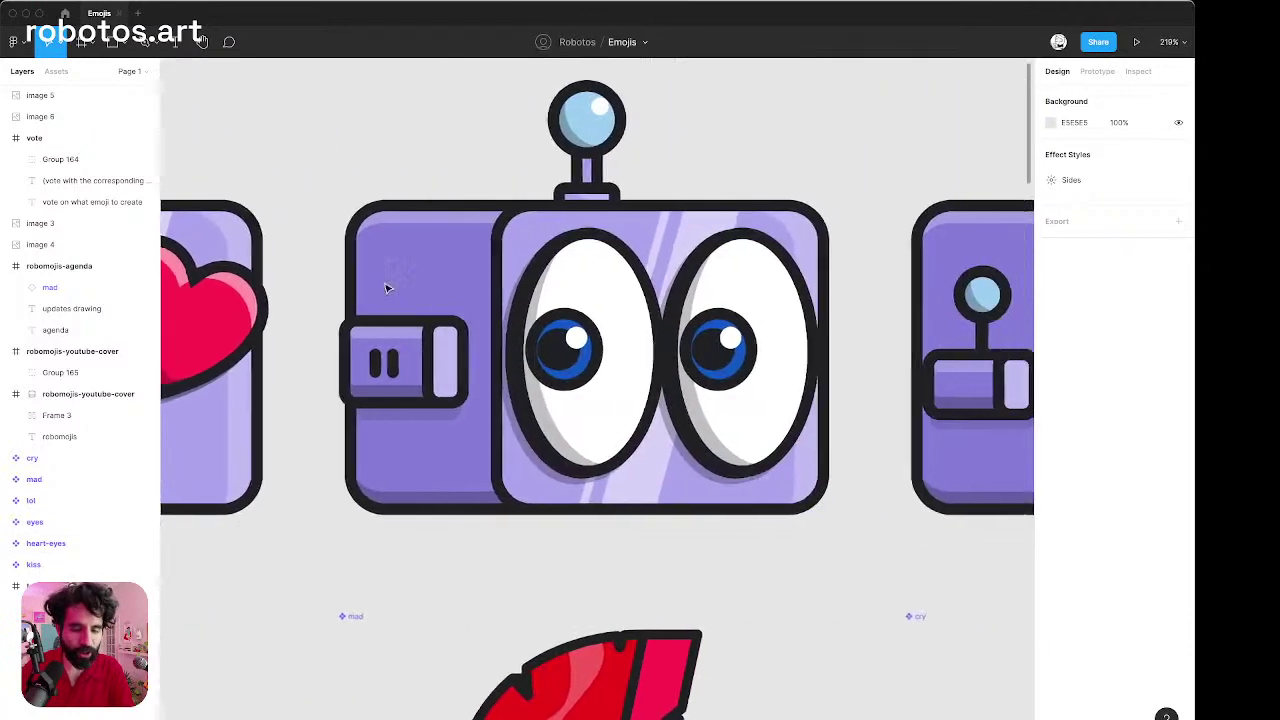
scroll(387, 288, down, 5)
scroll(386, 287, left, 10)
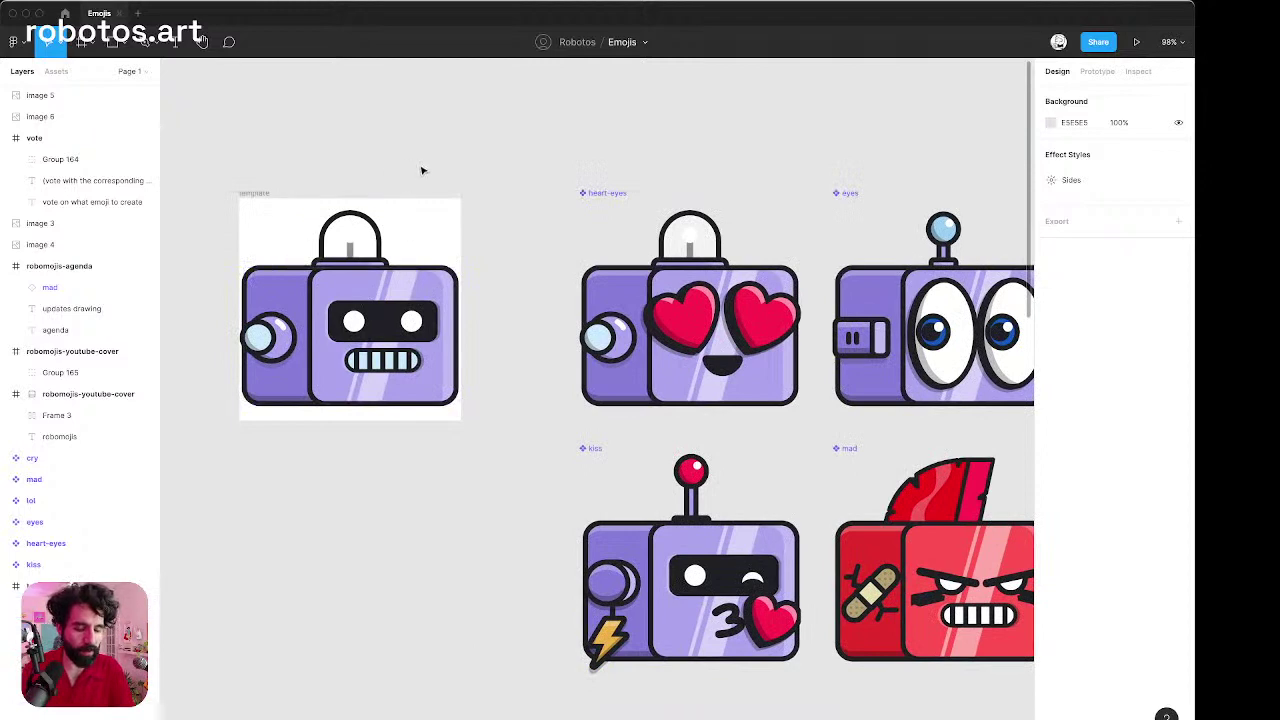
Compare the template robot with the finished kiss, mad and cry robomojis.
scroll(422, 170, right, 5)
scroll(422, 170, down, 3)
scroll(480, 190, left, 8)
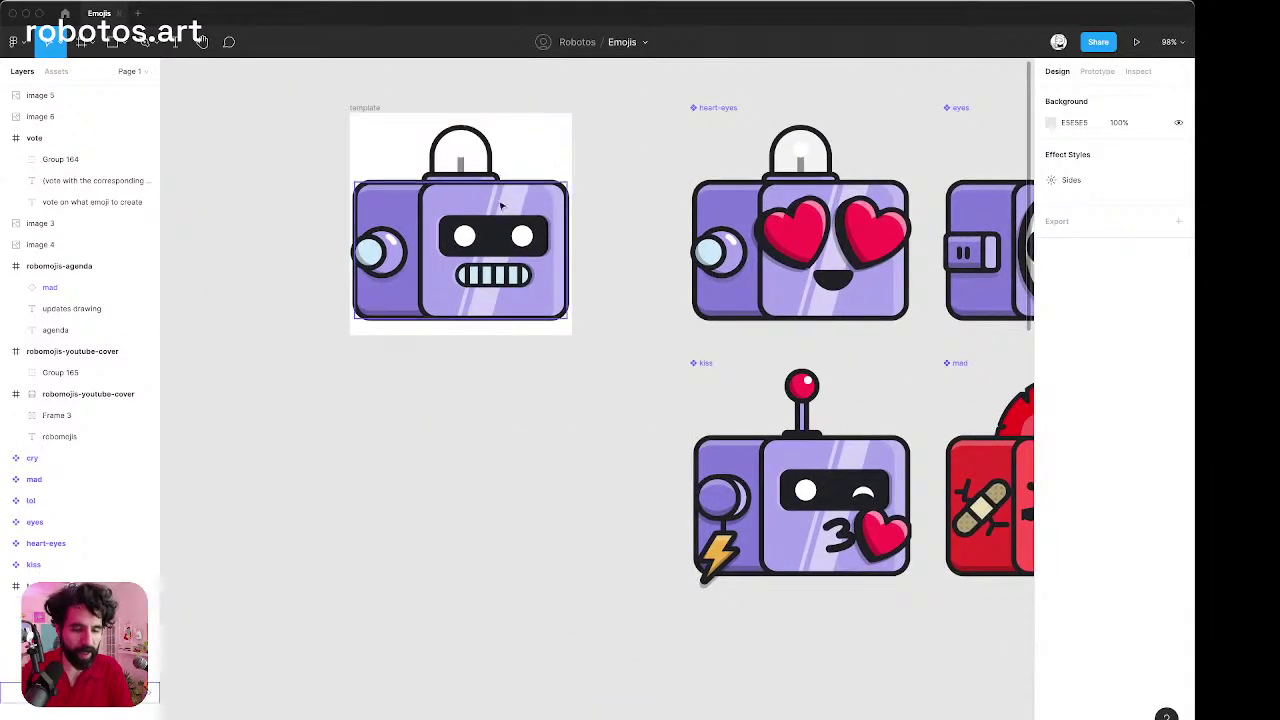
scroll(502, 205, right, 5)
scroll(502, 205, down, 2)
click(496, 364)
scroll(500, 362, up, 5)
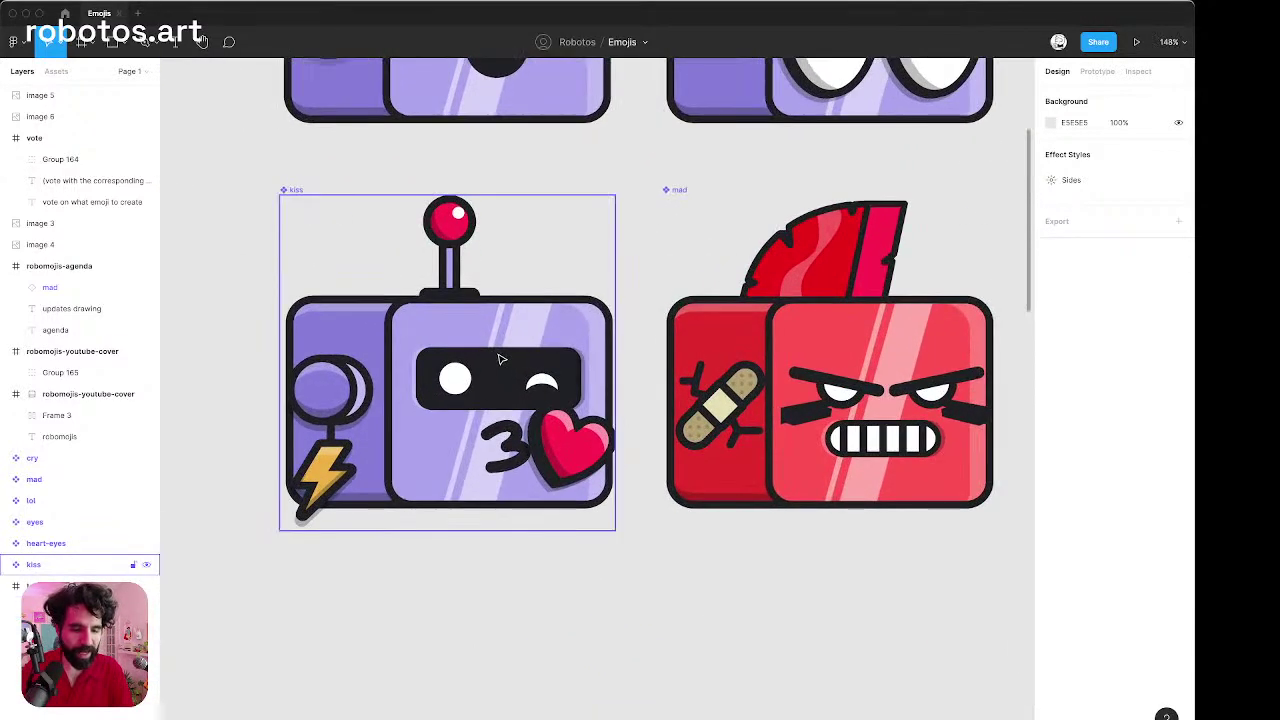
key(Escape)
scroll(500, 360, right, 10)
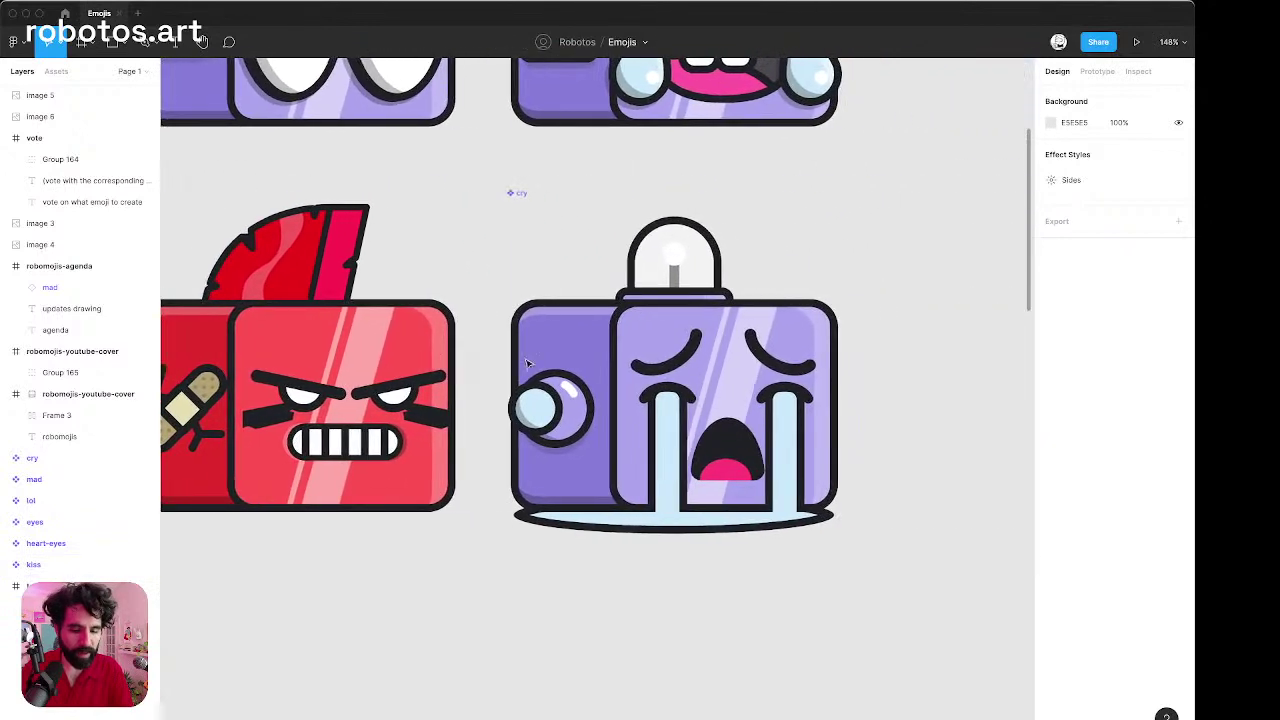
Inspect the cry robomoji up close, selecting each of its two tear streams to check how they are built.
click(527, 363)
scroll(633, 424, up, 8)
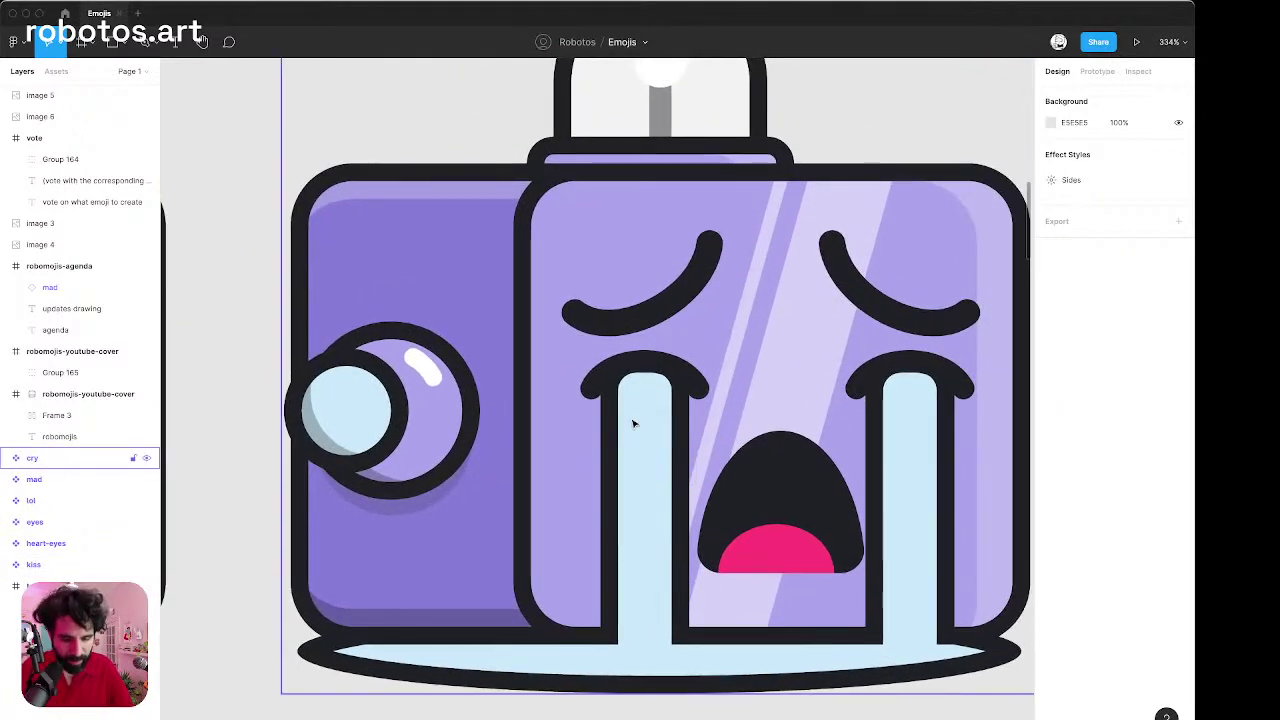
scroll(633, 424, up, 10)
scroll(590, 336, down, 10)
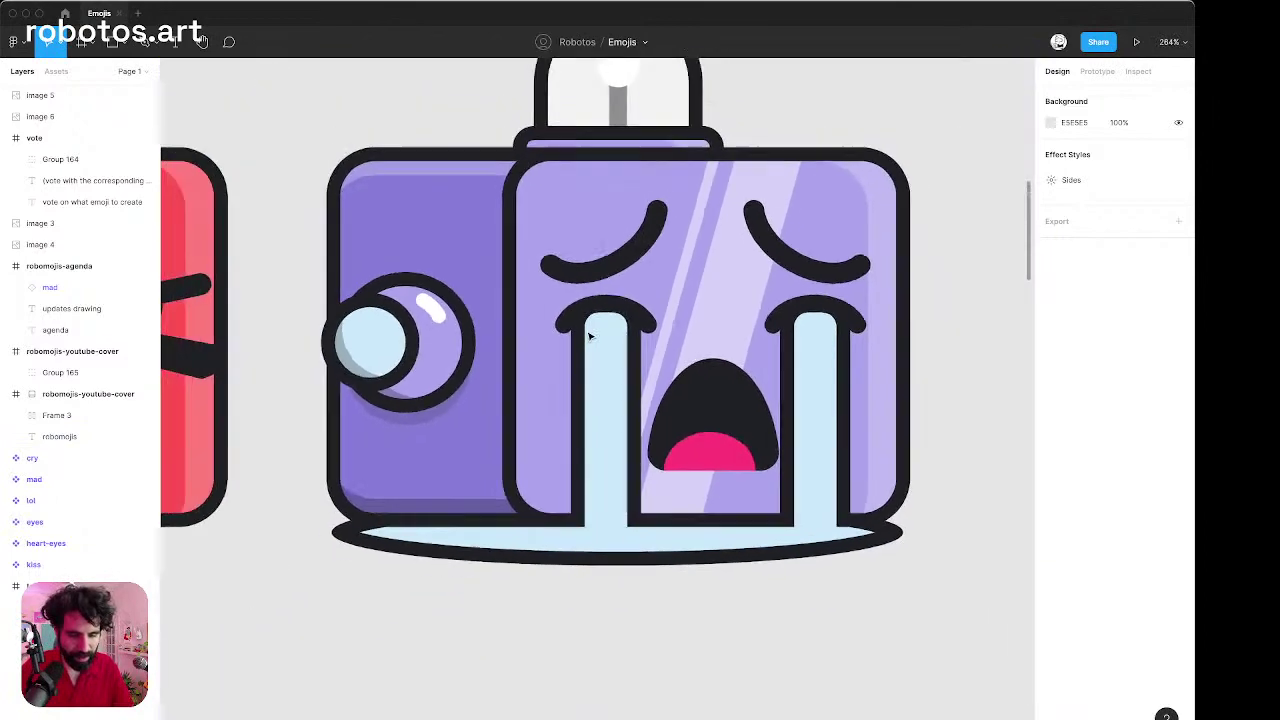
click(590, 336)
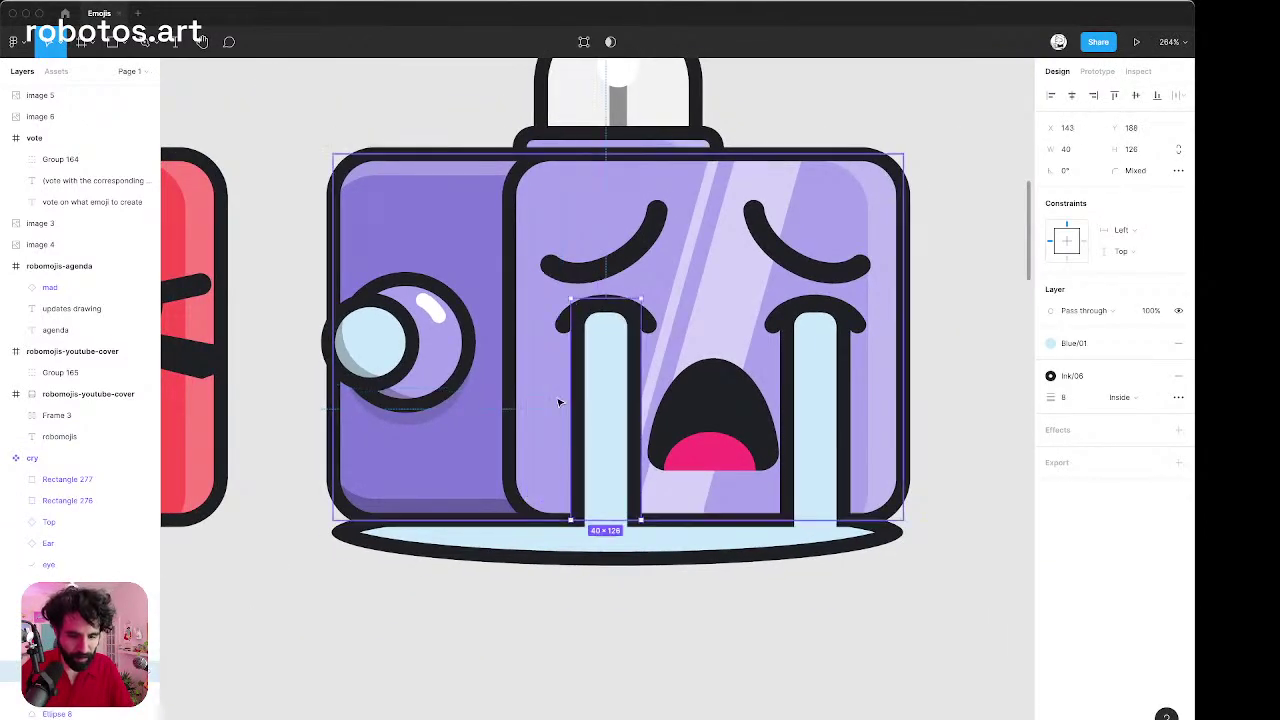
click(831, 430)
scroll(831, 430, right, 1)
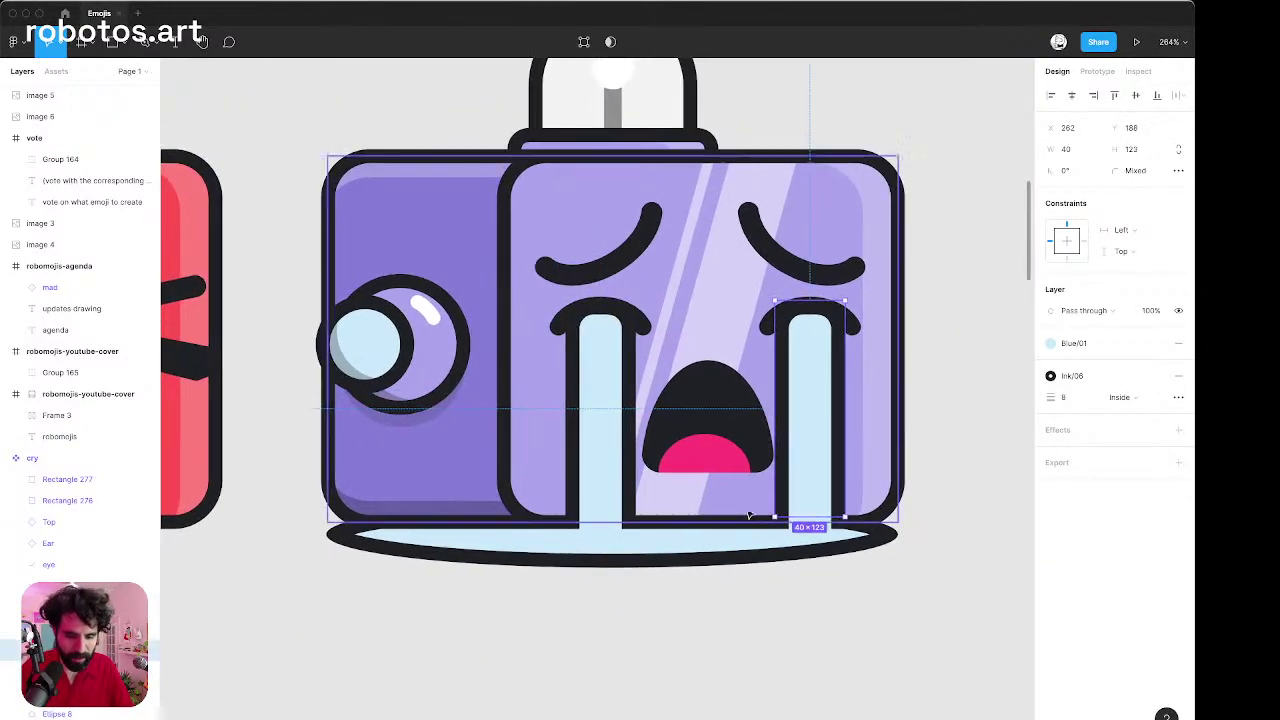
Move the cry robomoji's left tear stream to X 118, Y 176.
key(Tab)
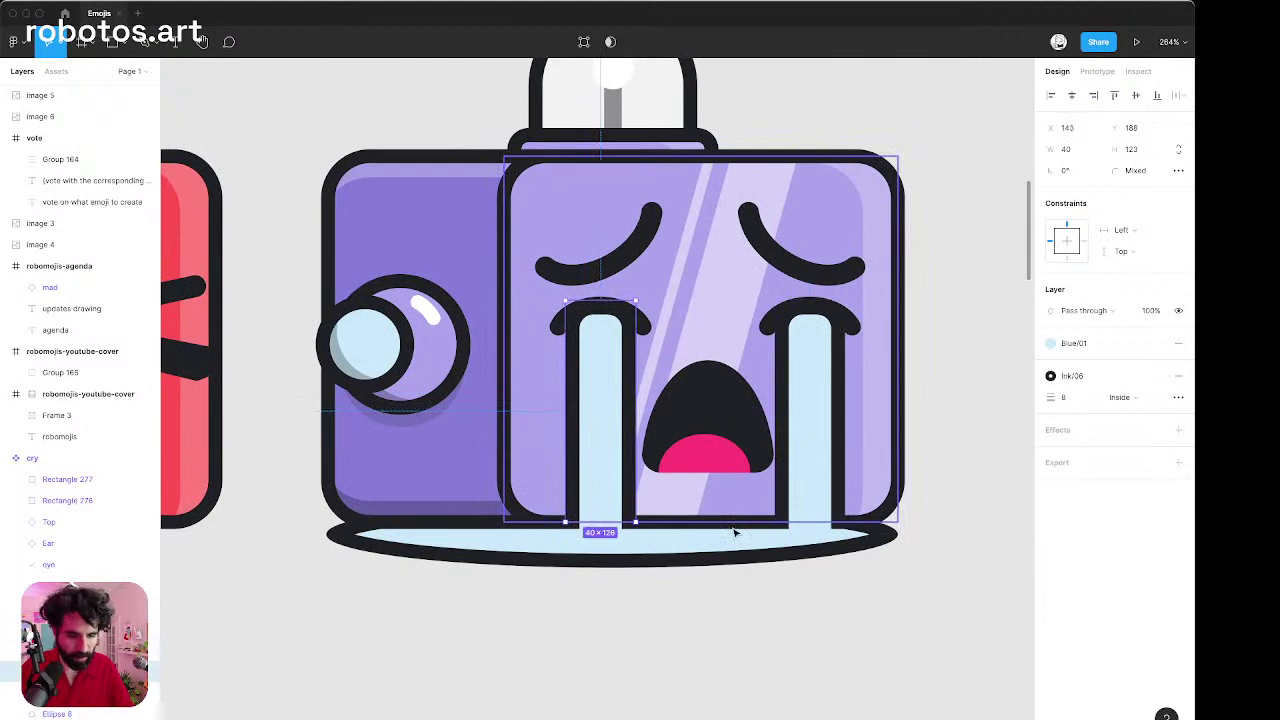
key(shift+Left)
key(shift+Left)
key(Left)
key(Left)
key(Left)
key(Left)
key(Left)
key(shift+Up)
key(Up)
key(Up)
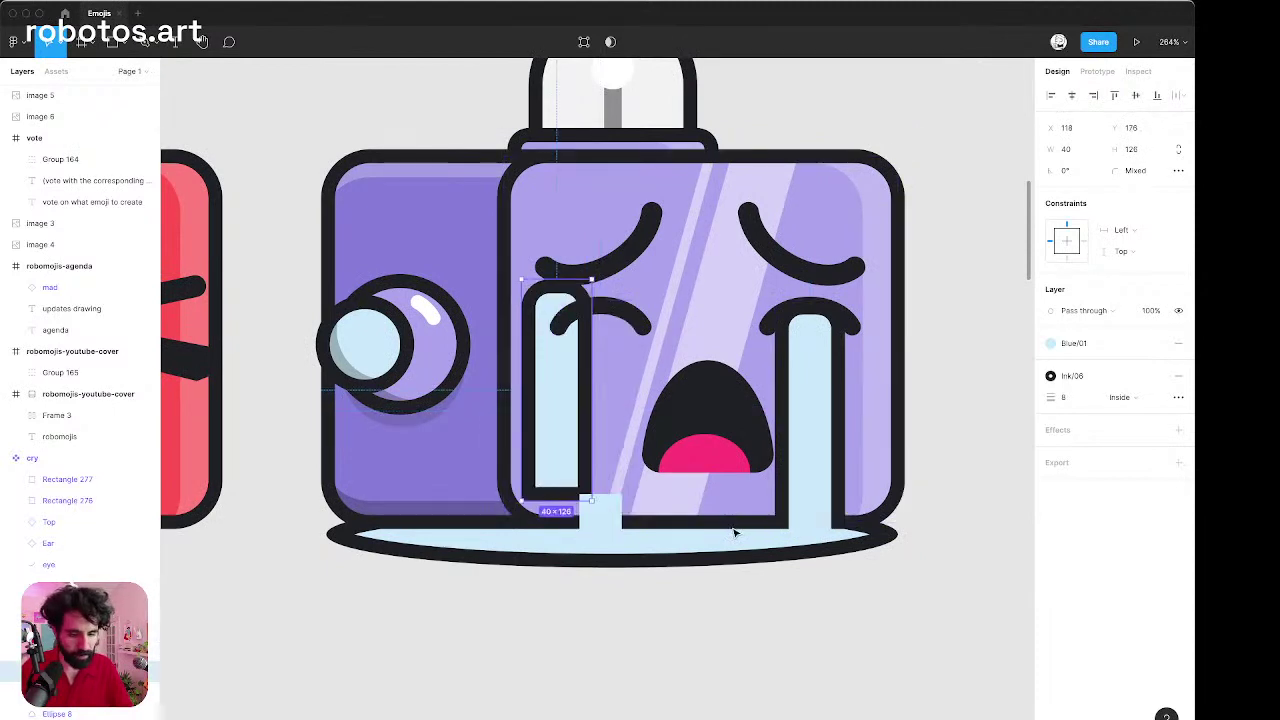
Undo the left tear stream's move and try shifting the cry robomoji's puddle ellipse below the robot to X 8424, Y 601.
key(ctrl+z)
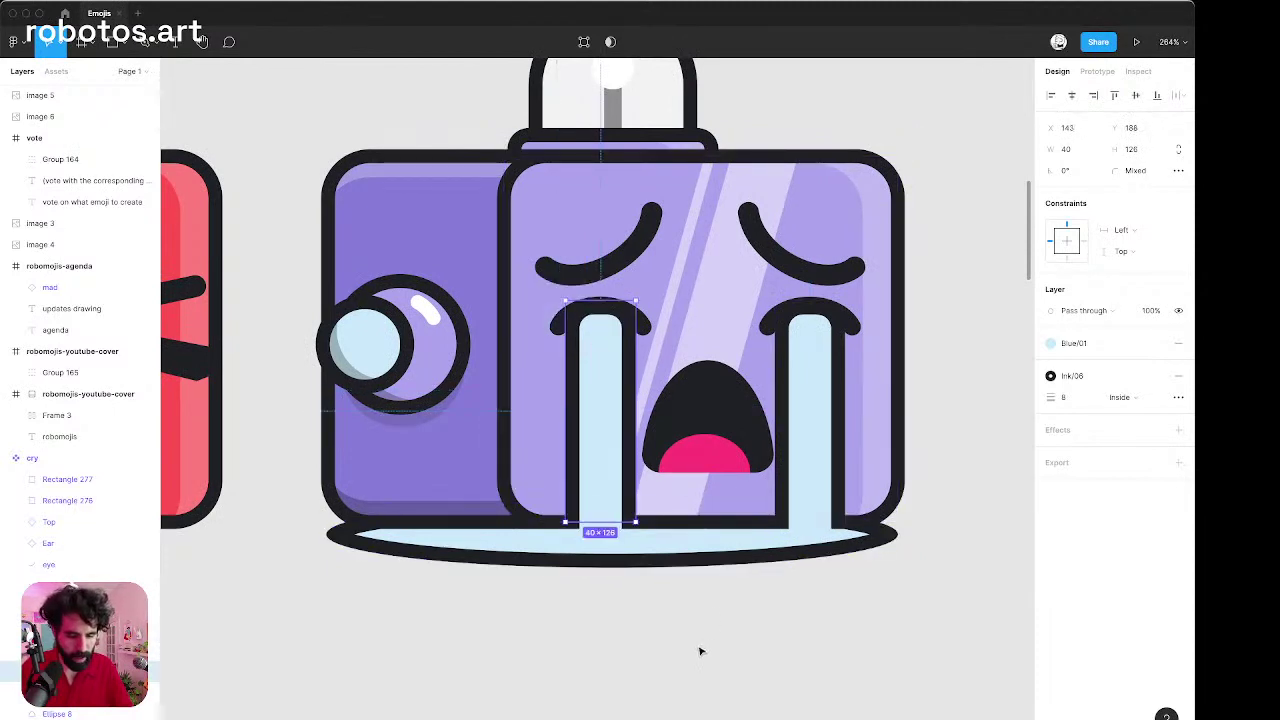
click(646, 551)
drag(646, 551, 660, 618)
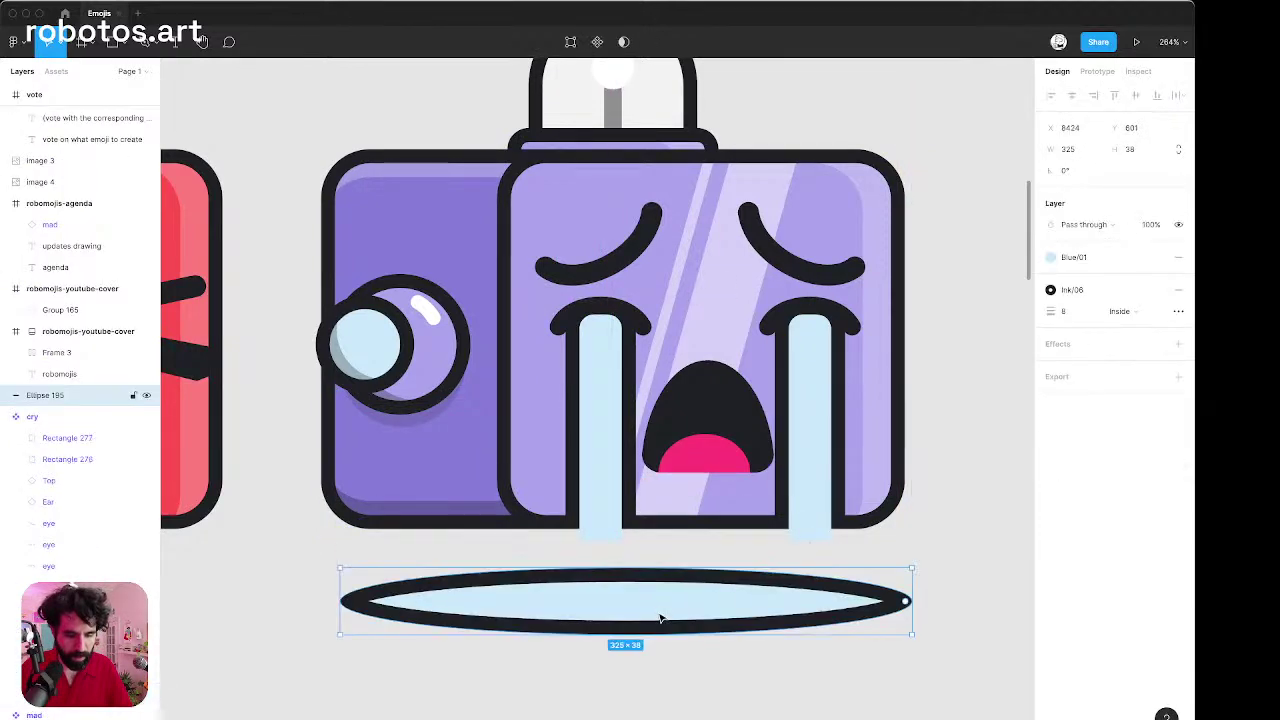
key(ctrl+z)
click(668, 646)
Examine the lol robomoji up close, including its light bulb, curved brows and eyes, teardrops and open mouth.
scroll(645, 625, down, 5)
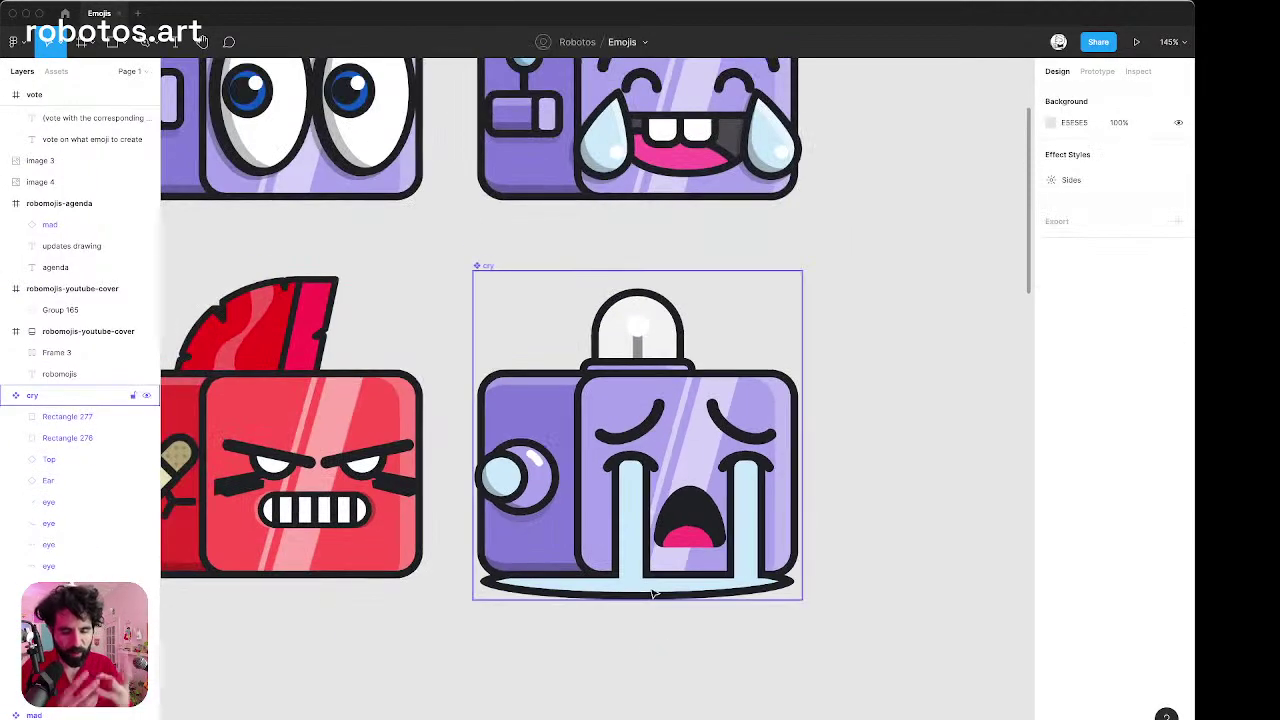
scroll(652, 594, up, 2)
scroll(652, 594, right, 2)
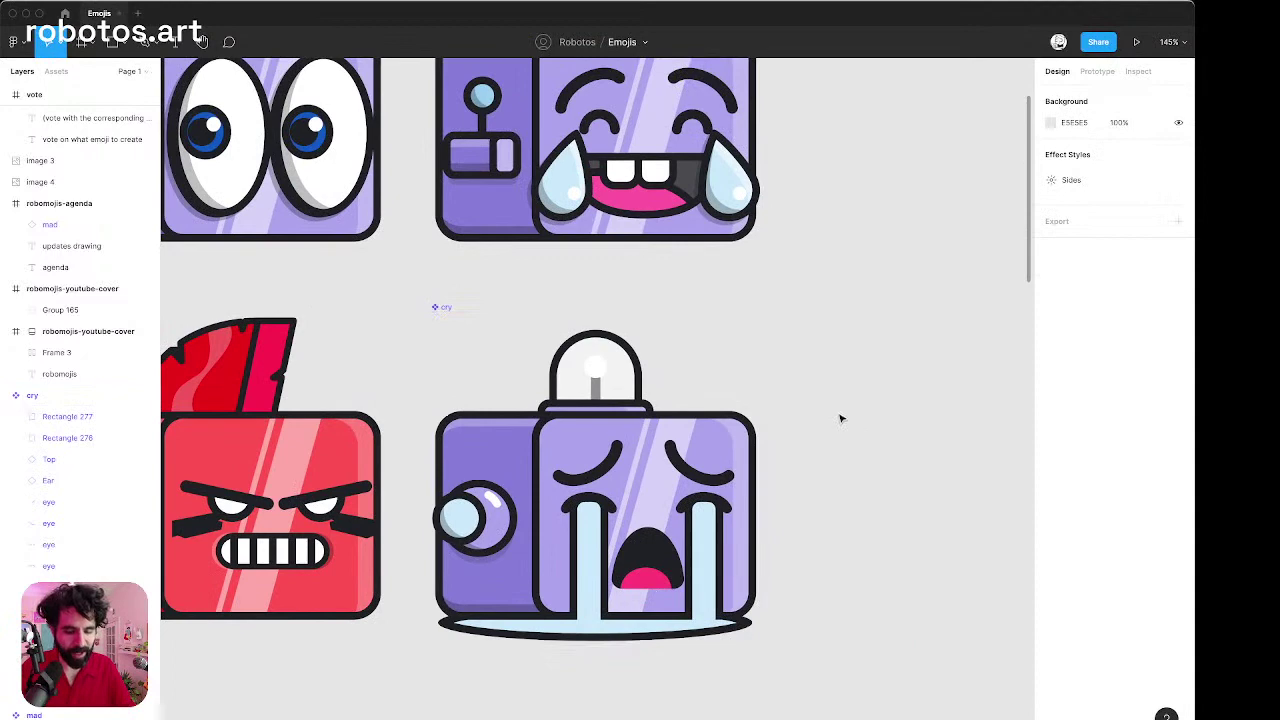
scroll(840, 418, up, 3)
scroll(840, 418, right, 2)
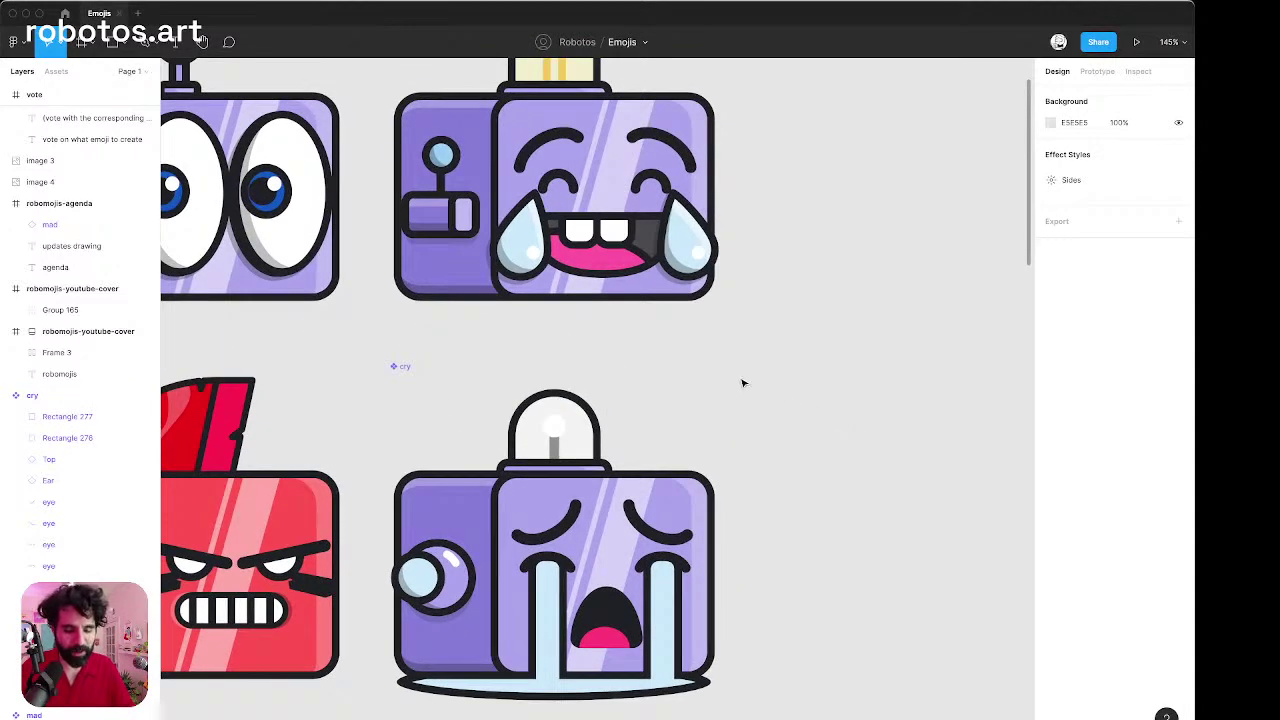
scroll(743, 381, up, 2)
scroll(743, 381, left, 1)
scroll(592, 214, up, 5)
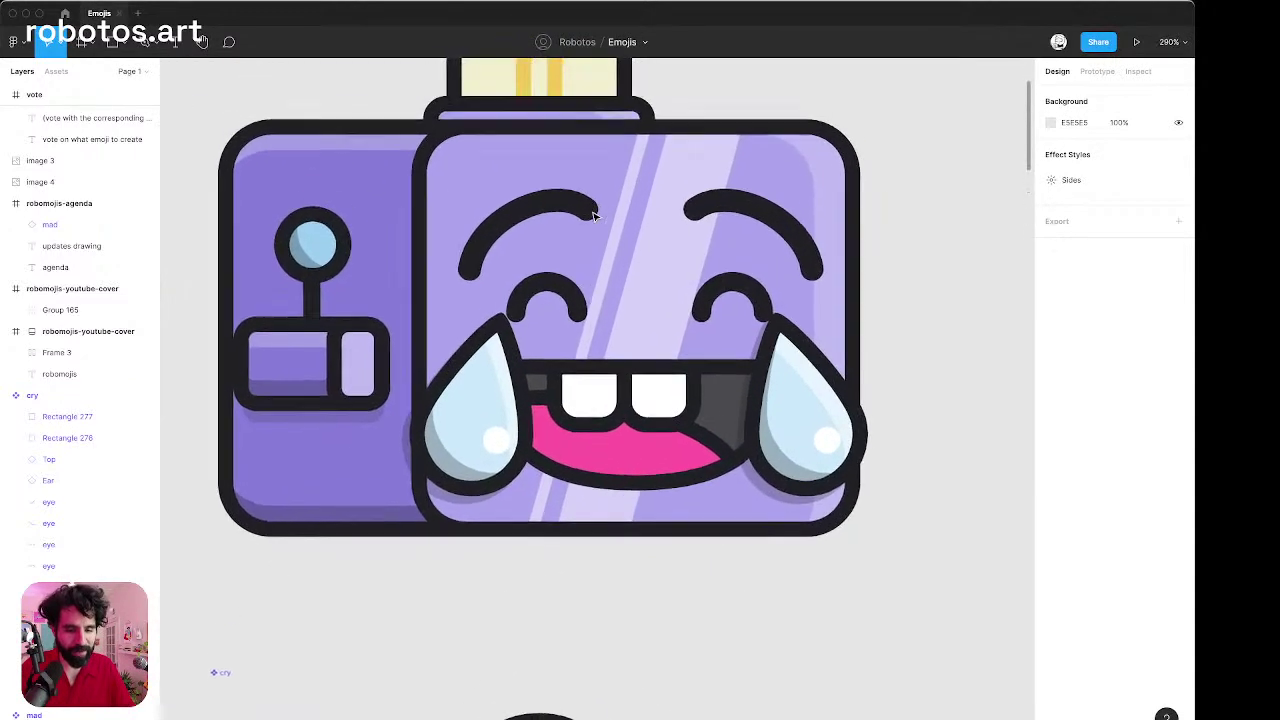
scroll(593, 214, down, 1)
scroll(593, 214, up, 3)
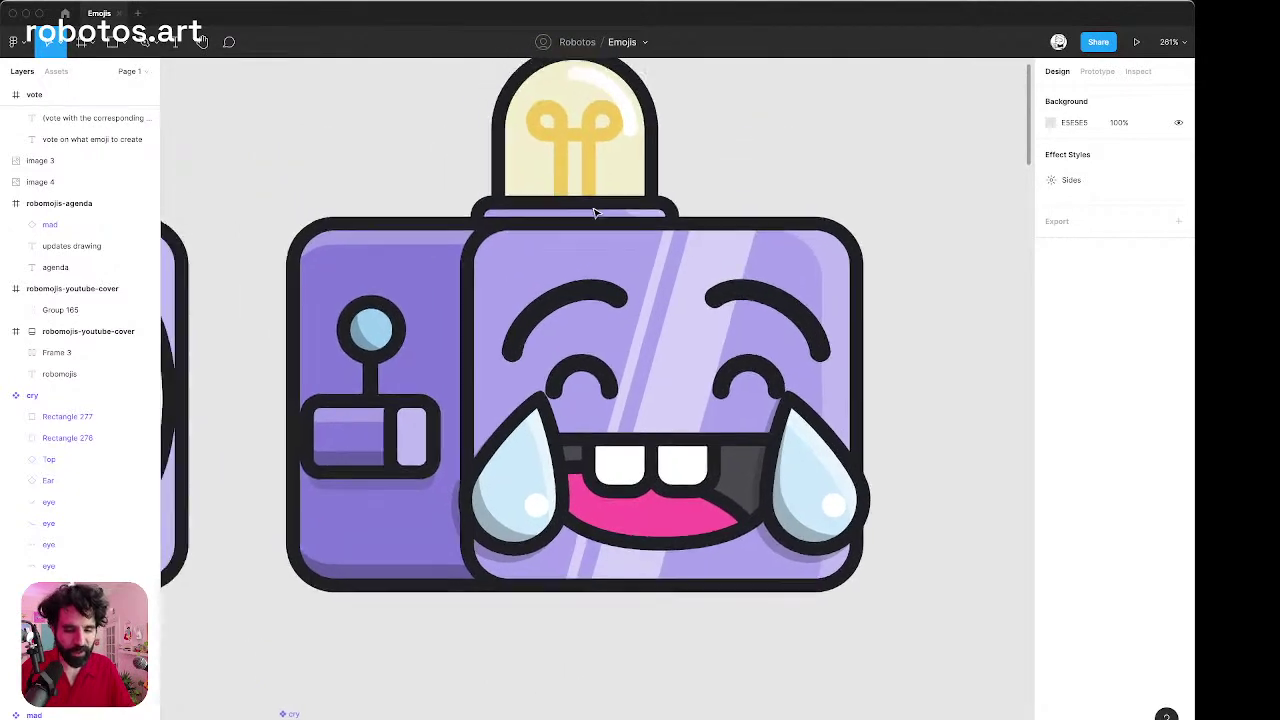
scroll(594, 212, down, 3)
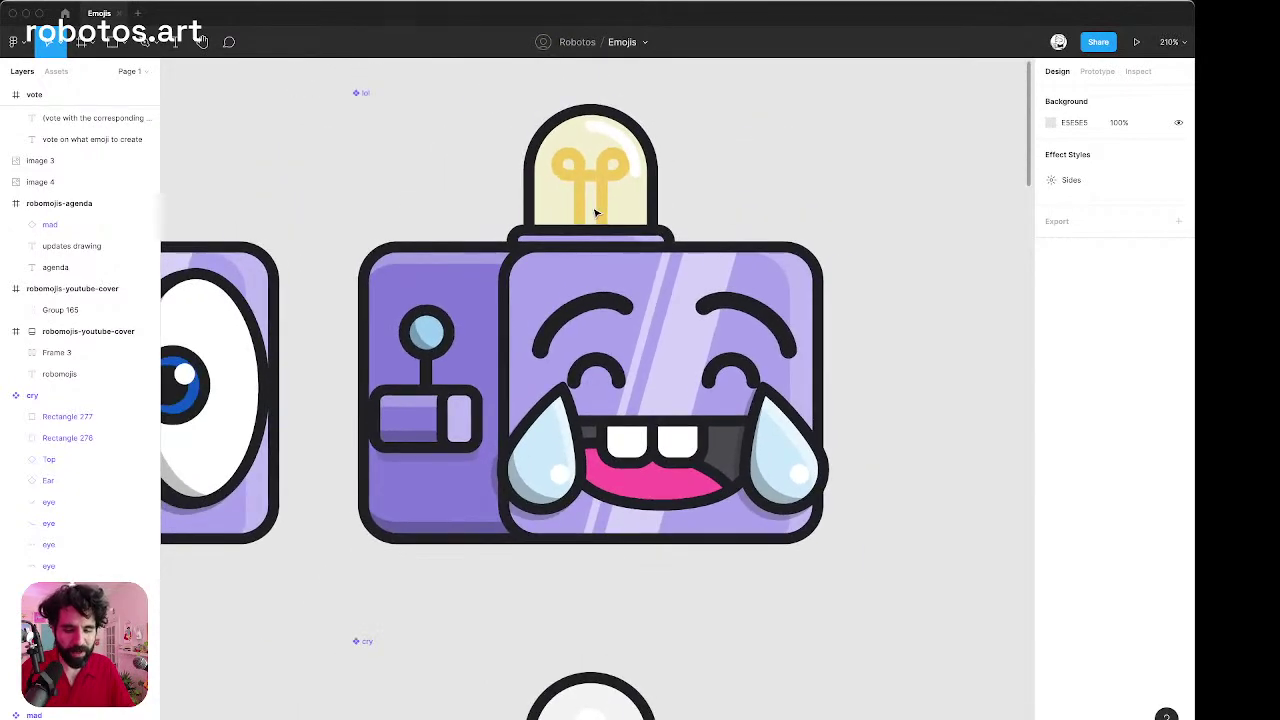
scroll(595, 212, left, 1)
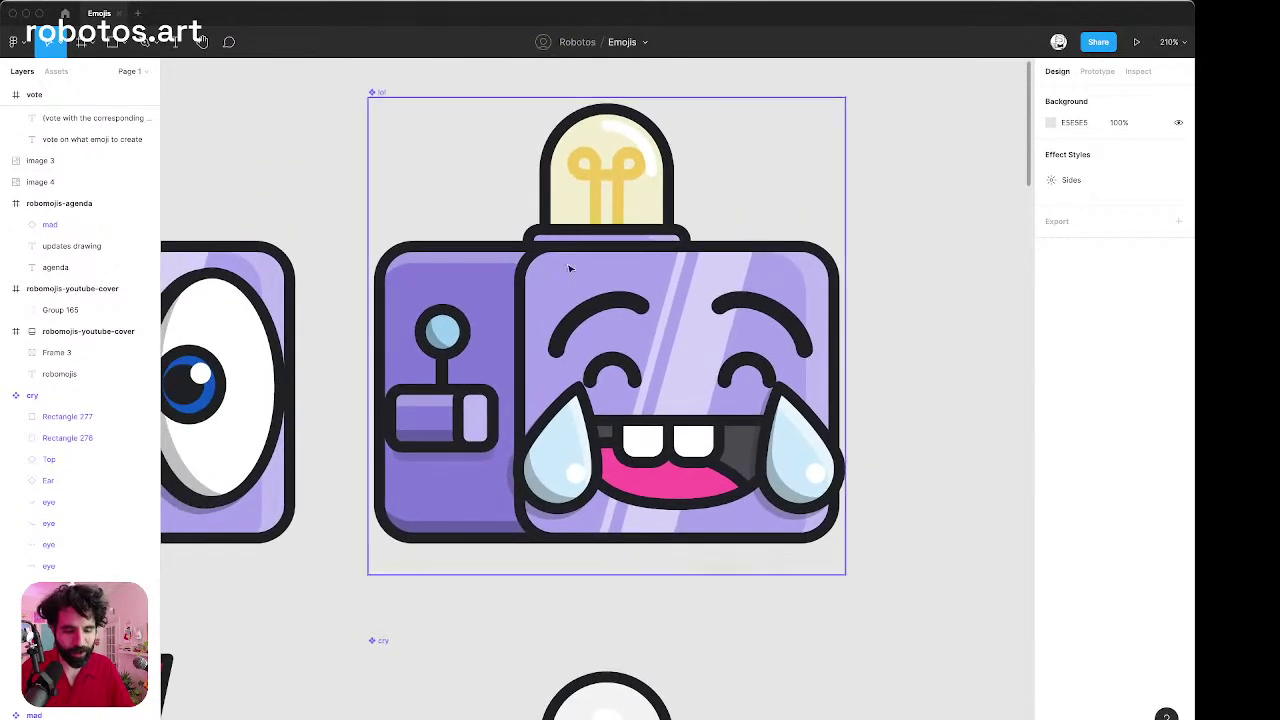
scroll(575, 310, up, 1)
scroll(575, 310, left, 1)
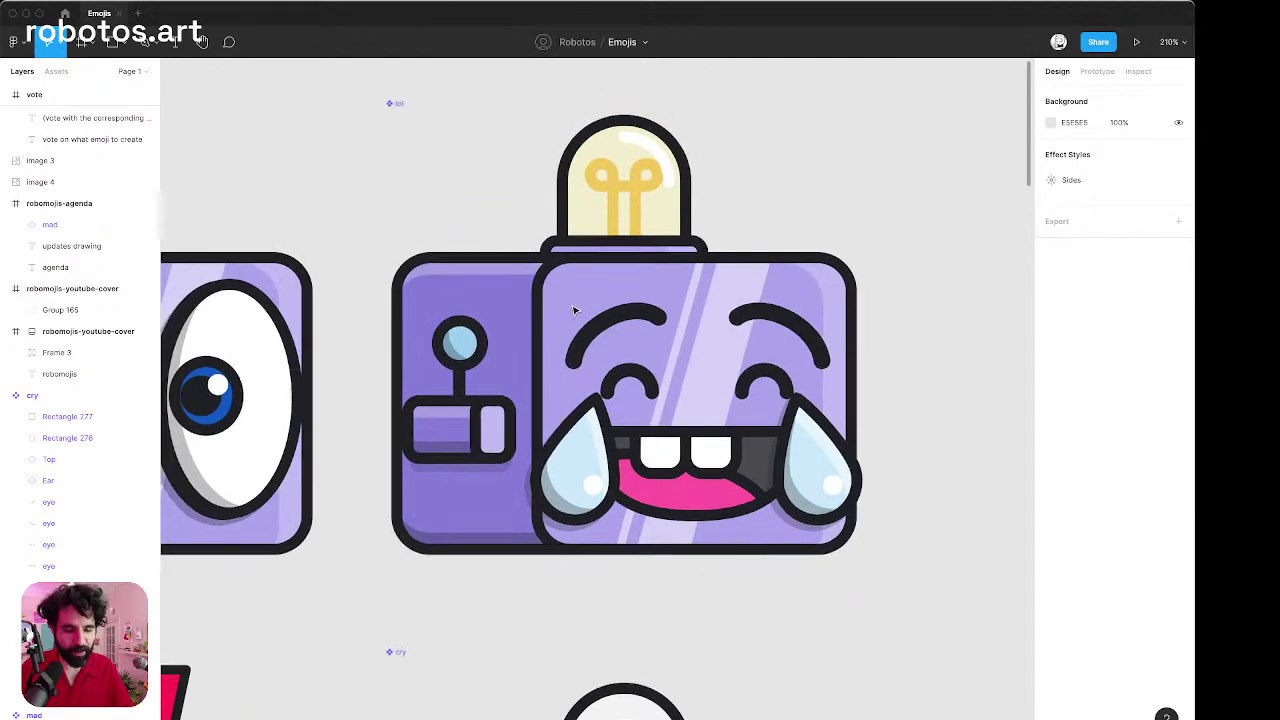
scroll(574, 310, up, 1)
Examine the eyes robomoji up close and compare it with the neighbouring heart-eyes design.
scroll(574, 310, left, 8)
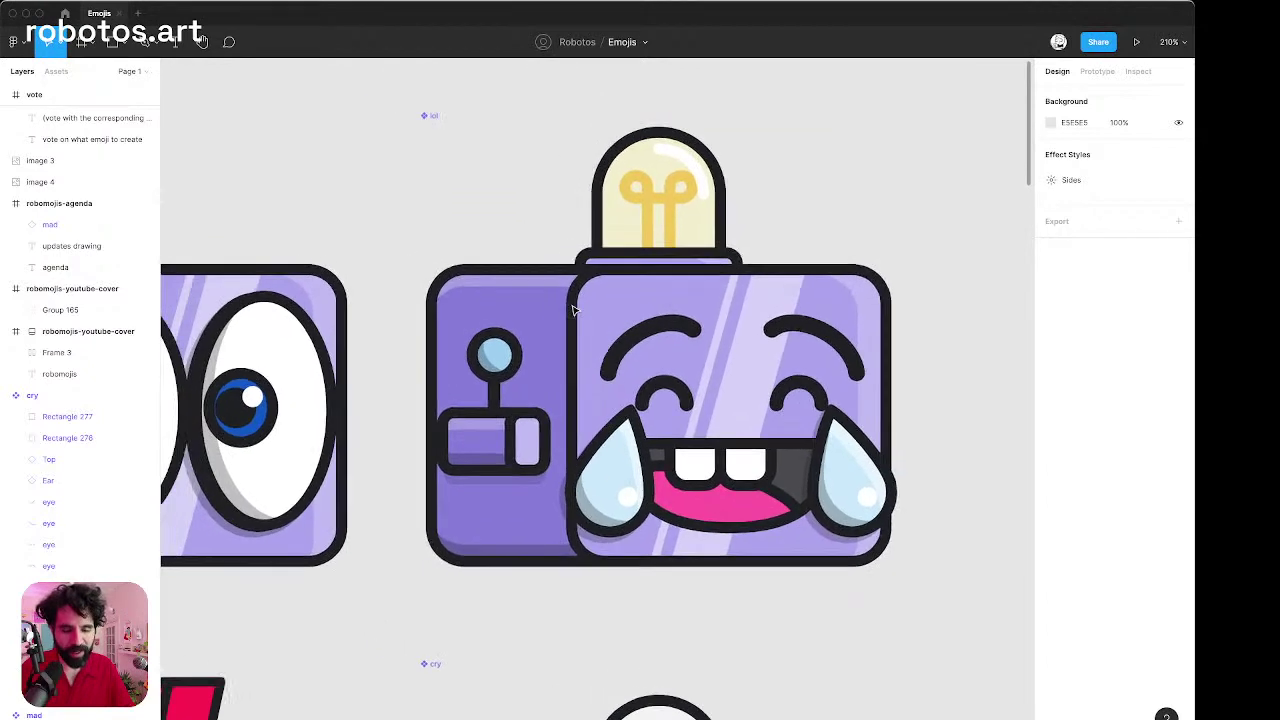
scroll(574, 310, left, 5)
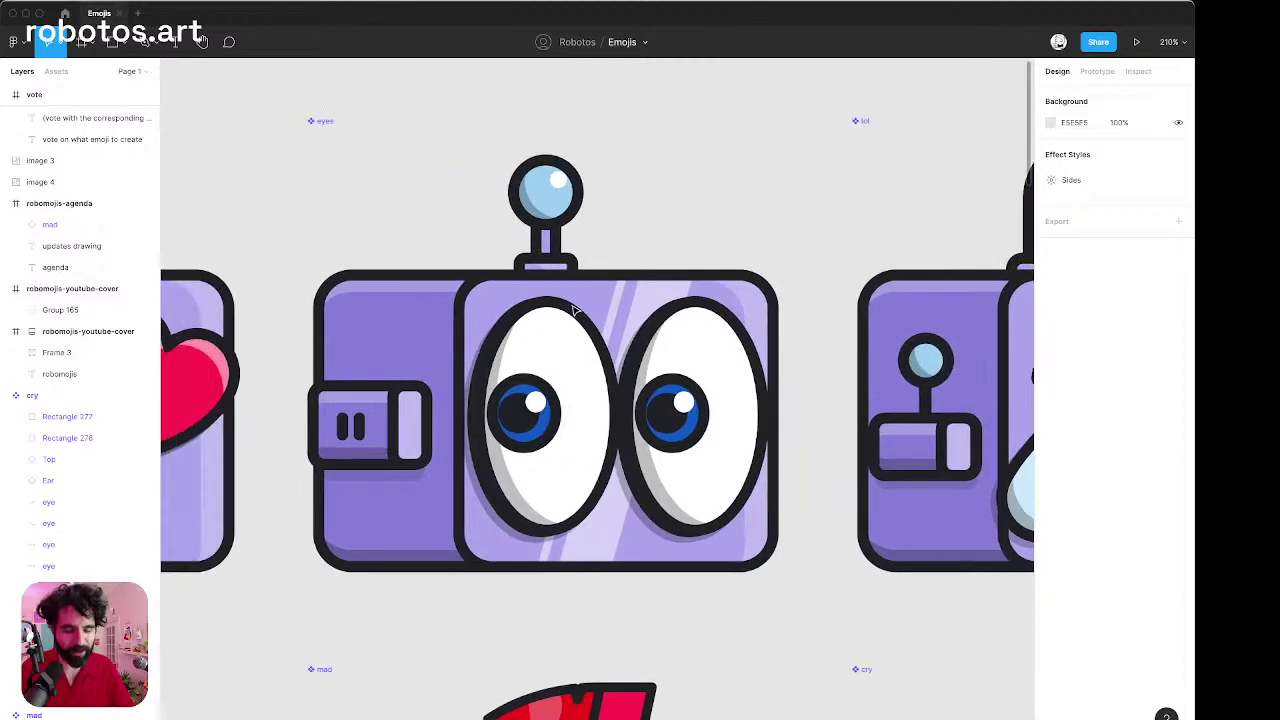
scroll(574, 310, up, 3)
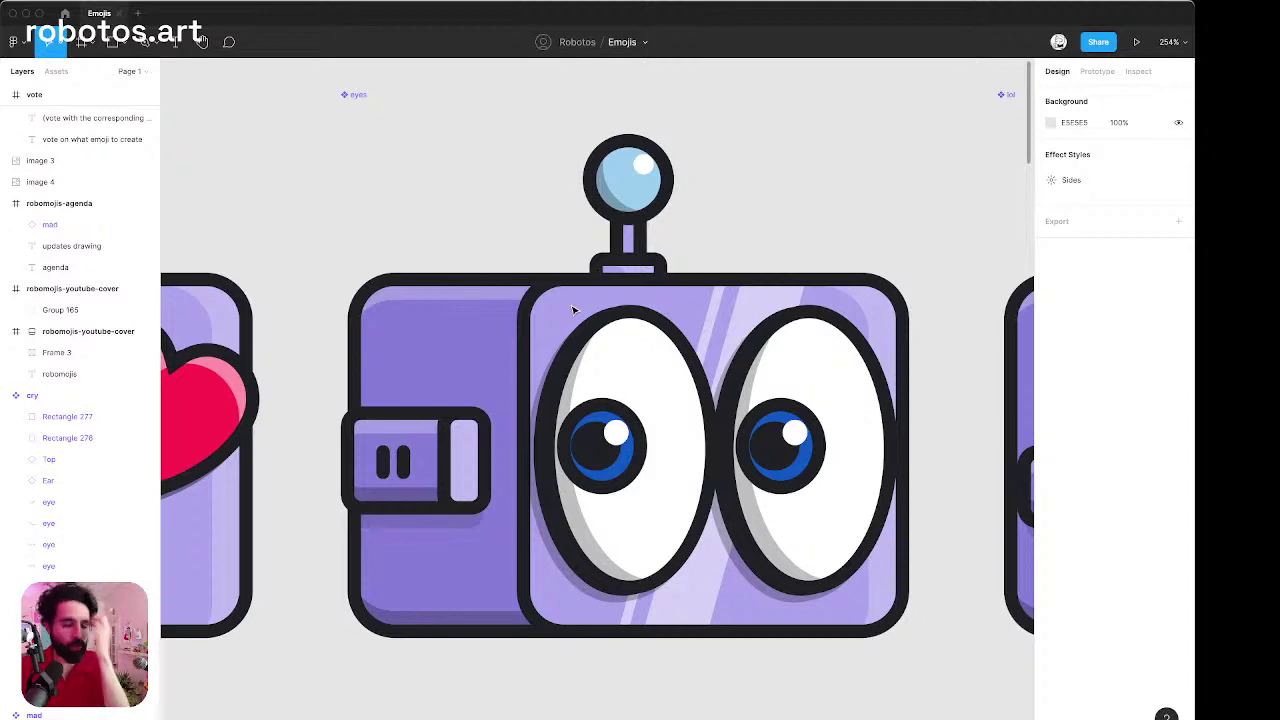
scroll(574, 310, down, 3)
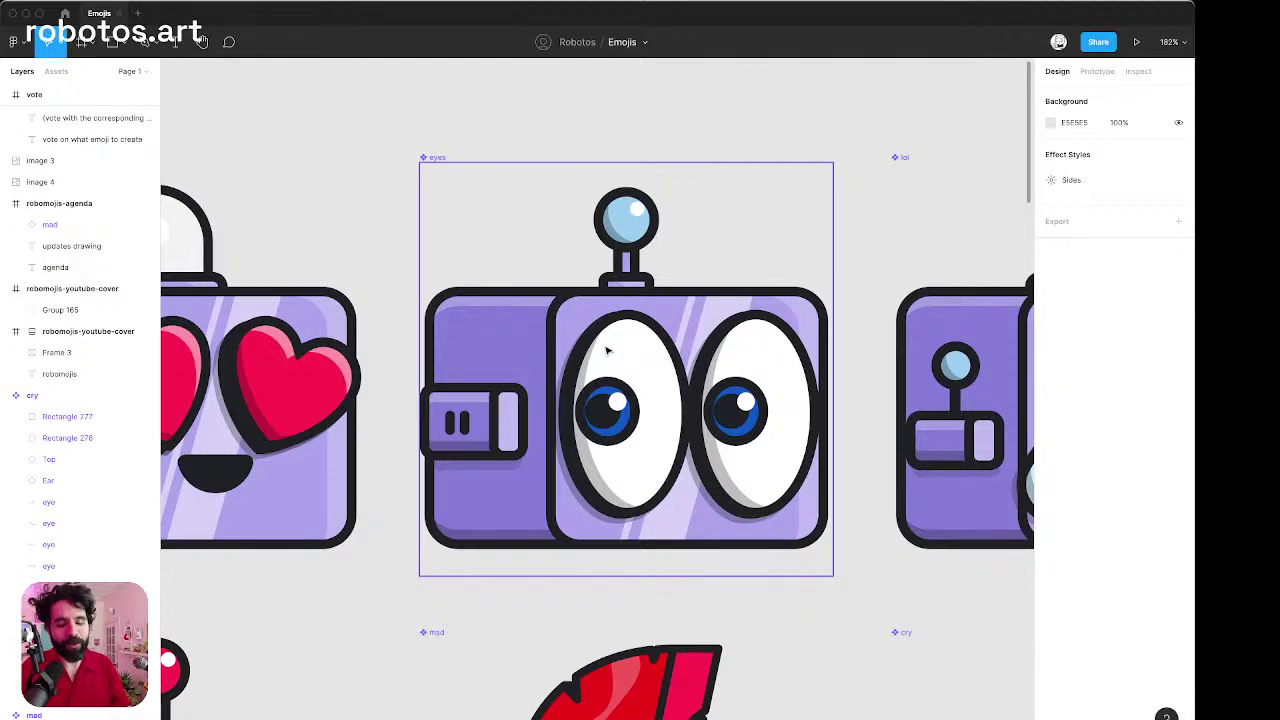
scroll(606, 350, left, 5)
Move the sketch sheet image from beside the template to the other side of the finished robomojis, at X 9003, Y -165.
scroll(538, 370, down, 10)
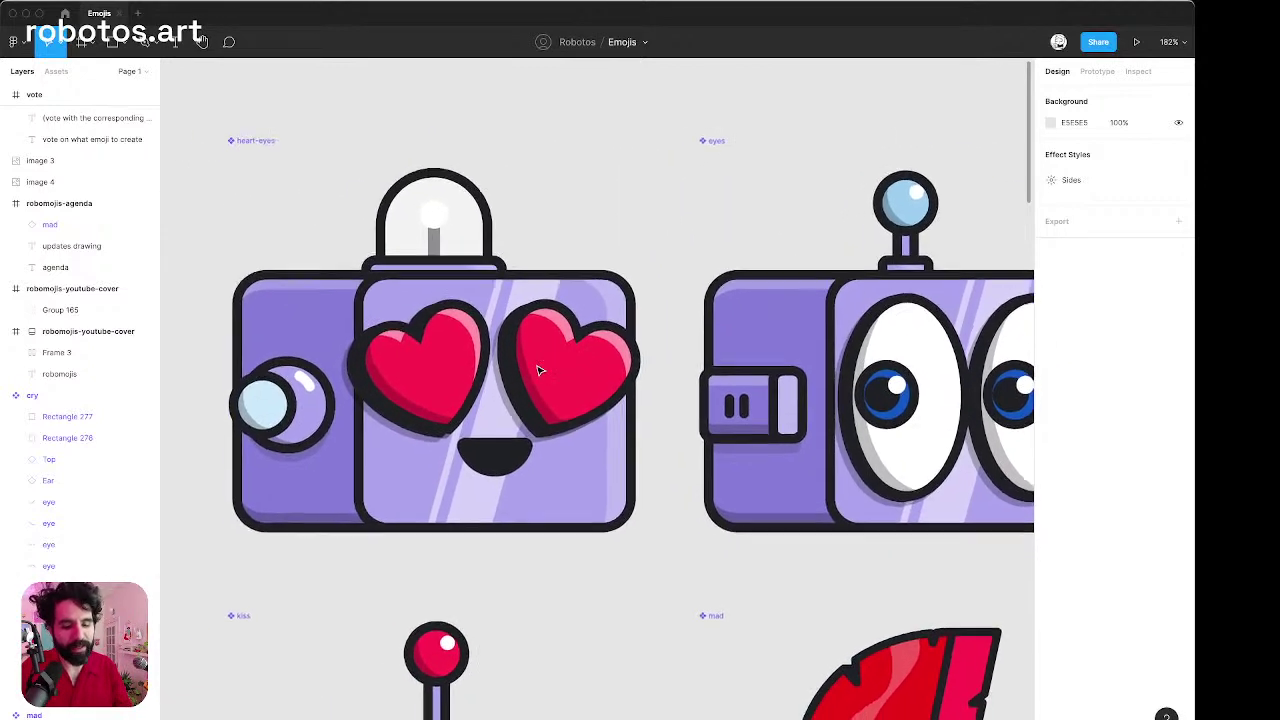
scroll(516, 249, down, 6)
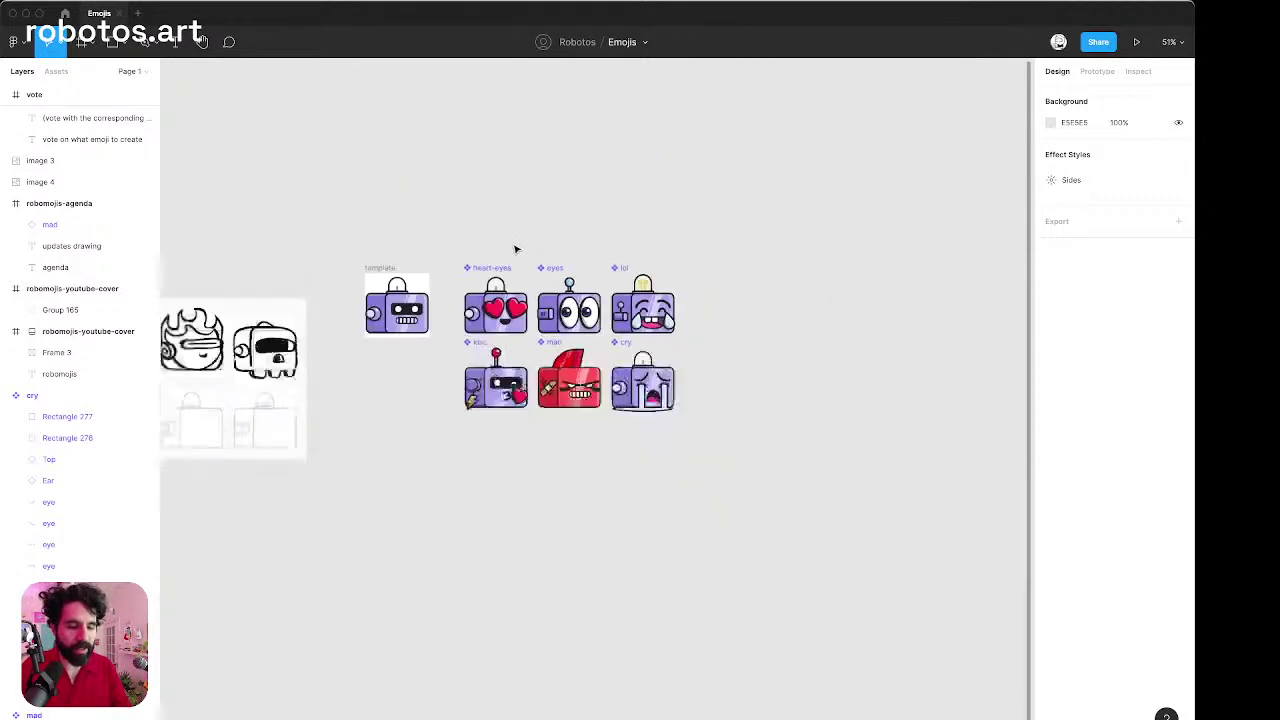
click(302, 316)
mouse_move(302, 316)
mouse_down()
mouse_move(792, 282)
mouse_move(750, 294)
mouse_up()
drag(686, 234, 863, 373)
scroll(707, 320, down, 3)
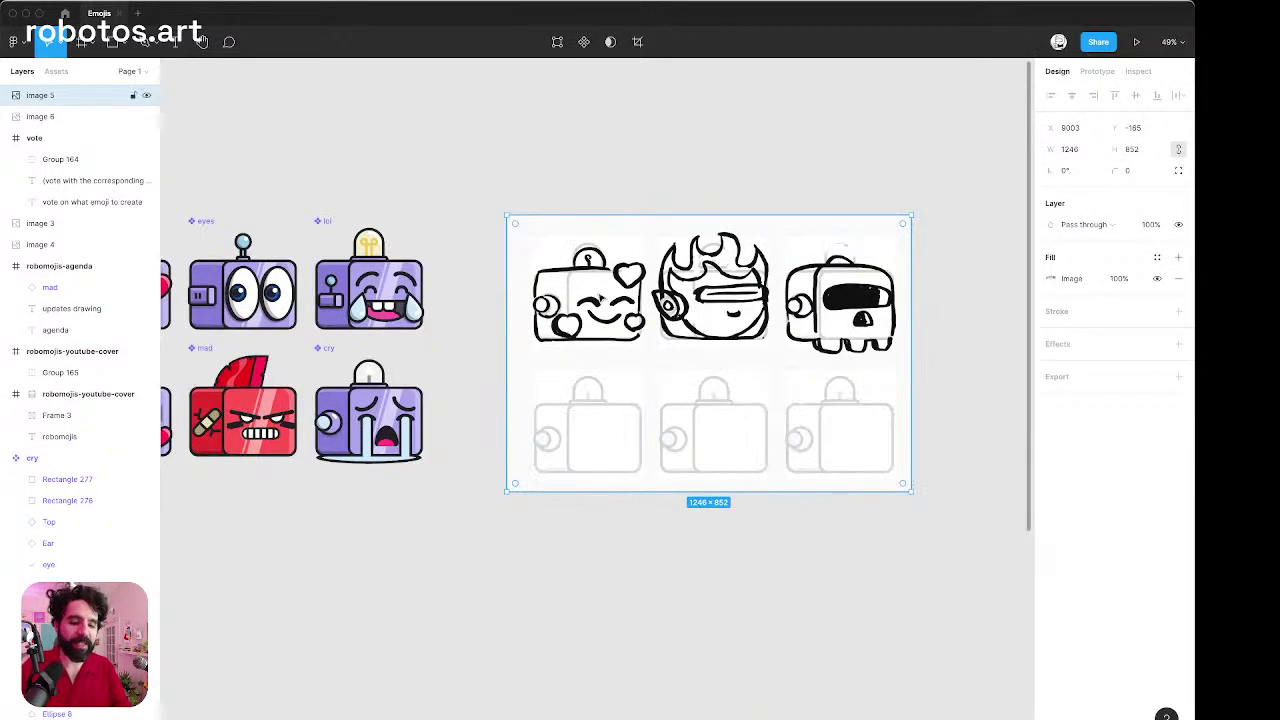
Try placing a copy of the heart-eyes robomoji over the hearts sketch, bring it to the front, move it aside and delete it.
scroll(707, 320, left, 5)
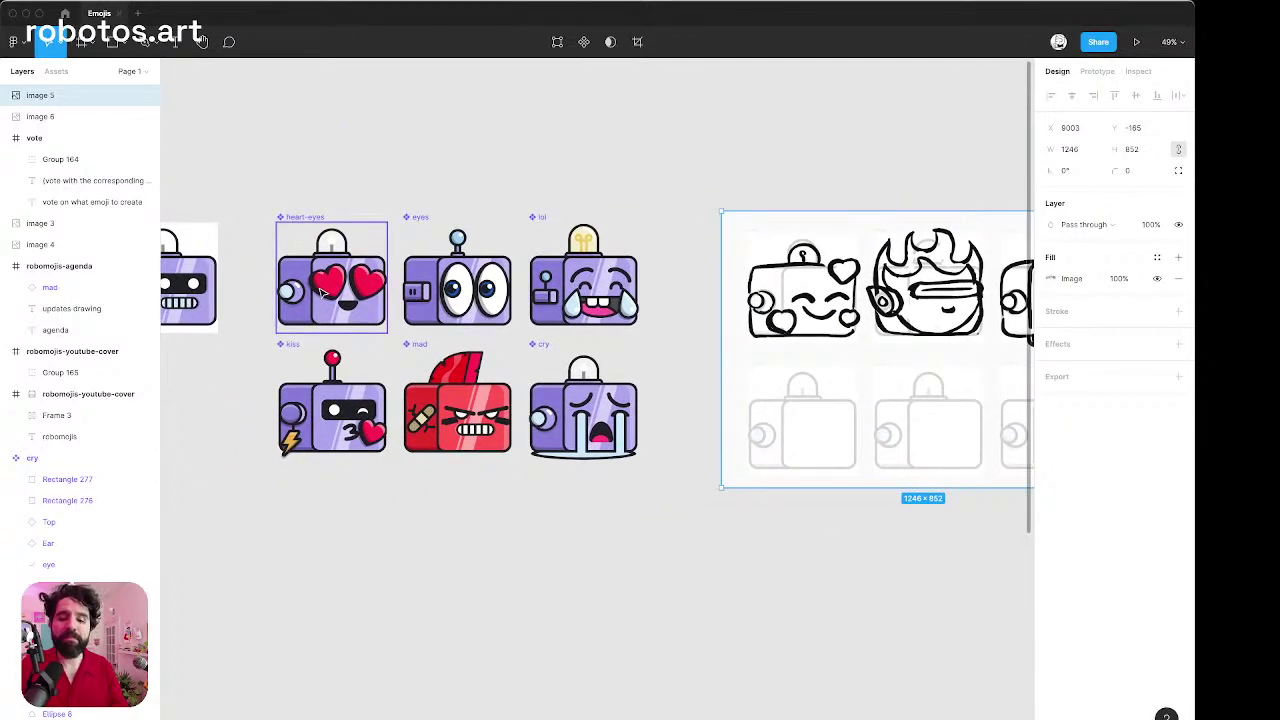
scroll(322, 290, left, 2)
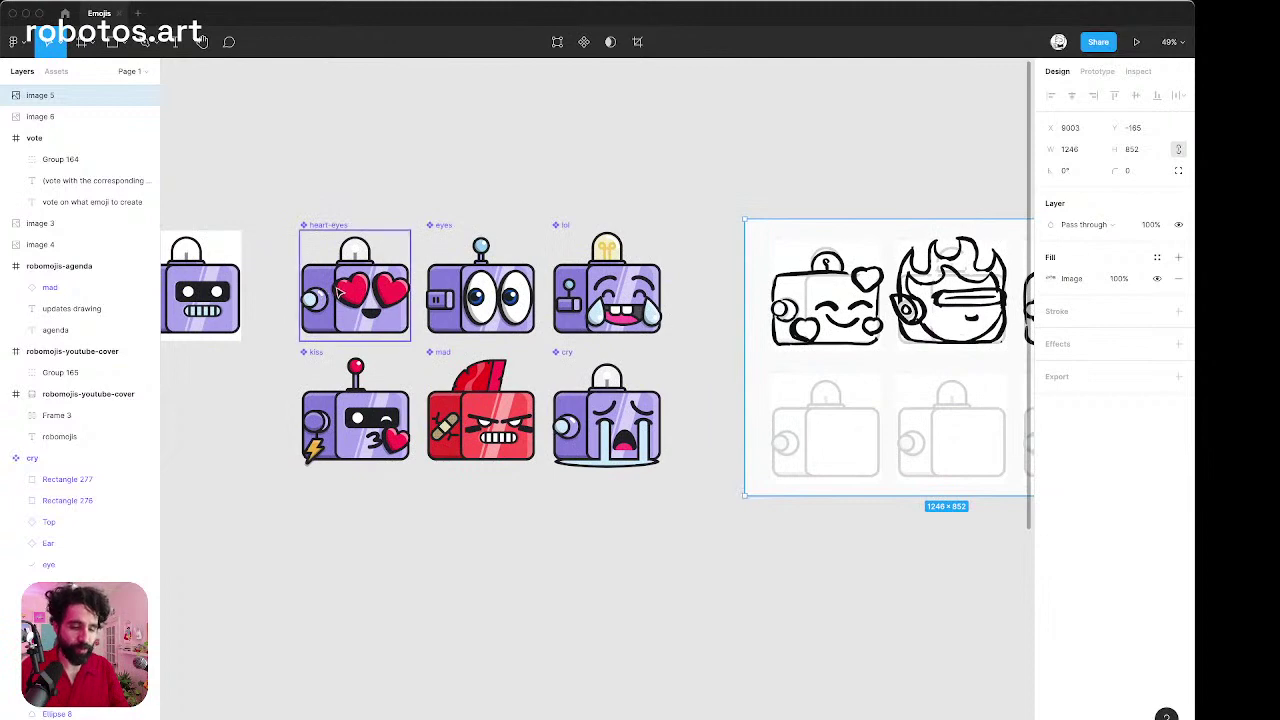
drag(341, 288, 815, 298)
scroll(846, 297, up, 5)
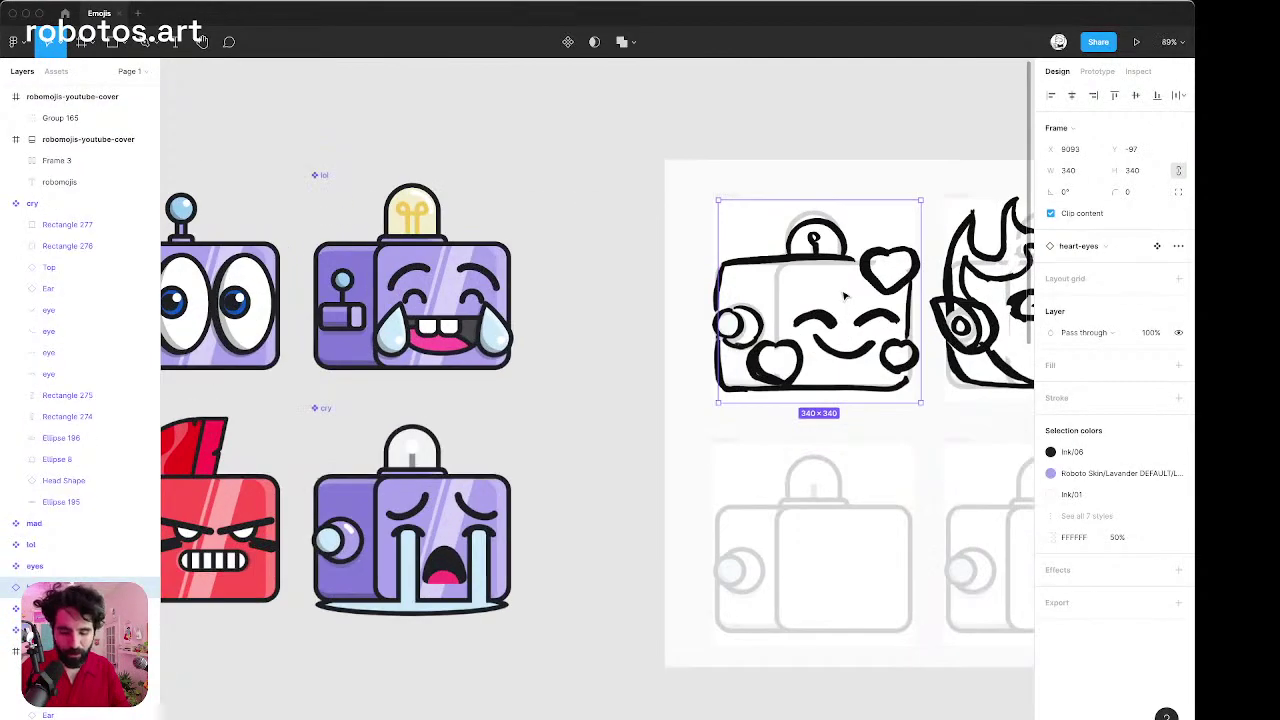
key(super+alt+bracketright)
scroll(832, 325, up, 3)
drag(832, 325, 576, 328)
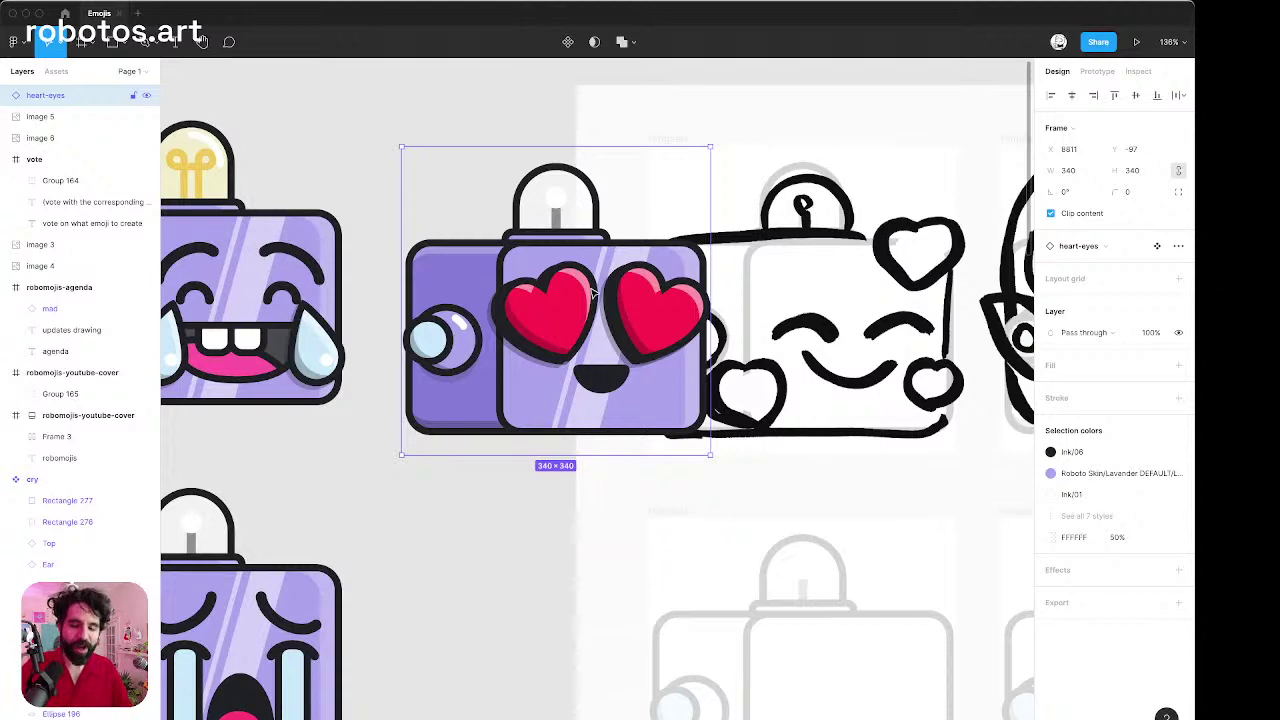
key(Delete)
Compare the template and the finished robomojis with the hearts sketch.
scroll(760, 257, down, 3)
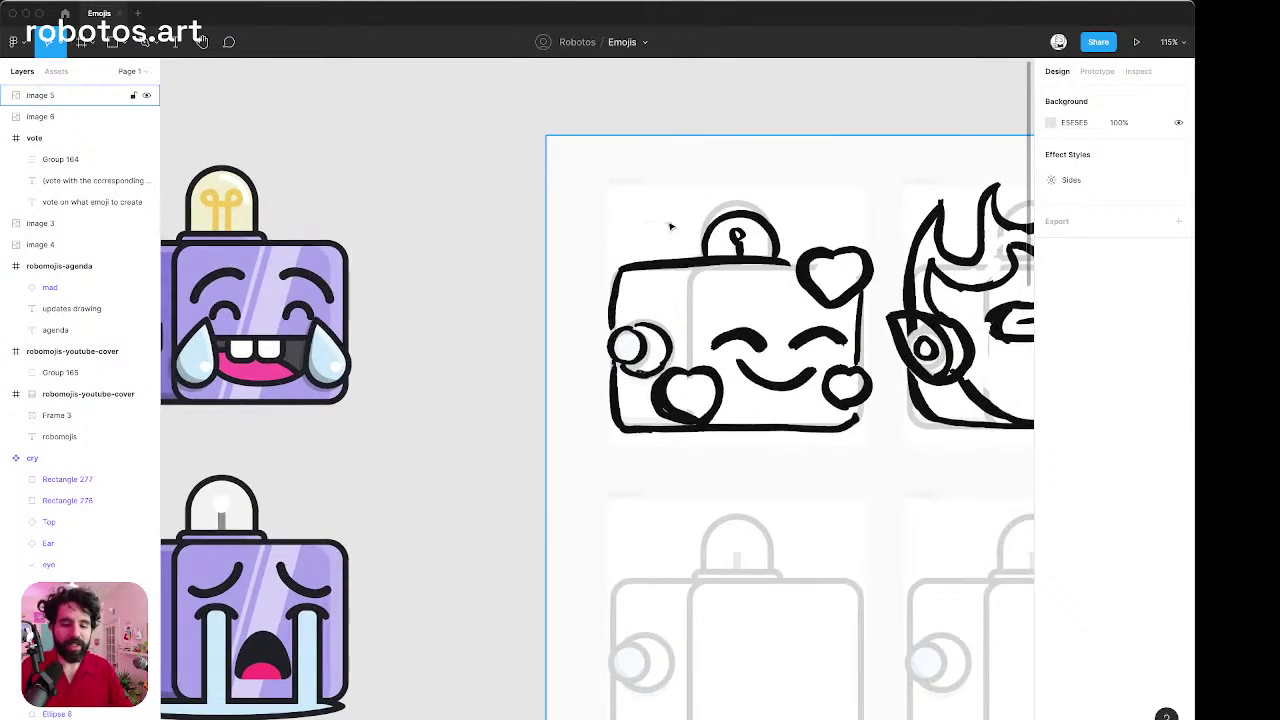
scroll(671, 226, left, 10)
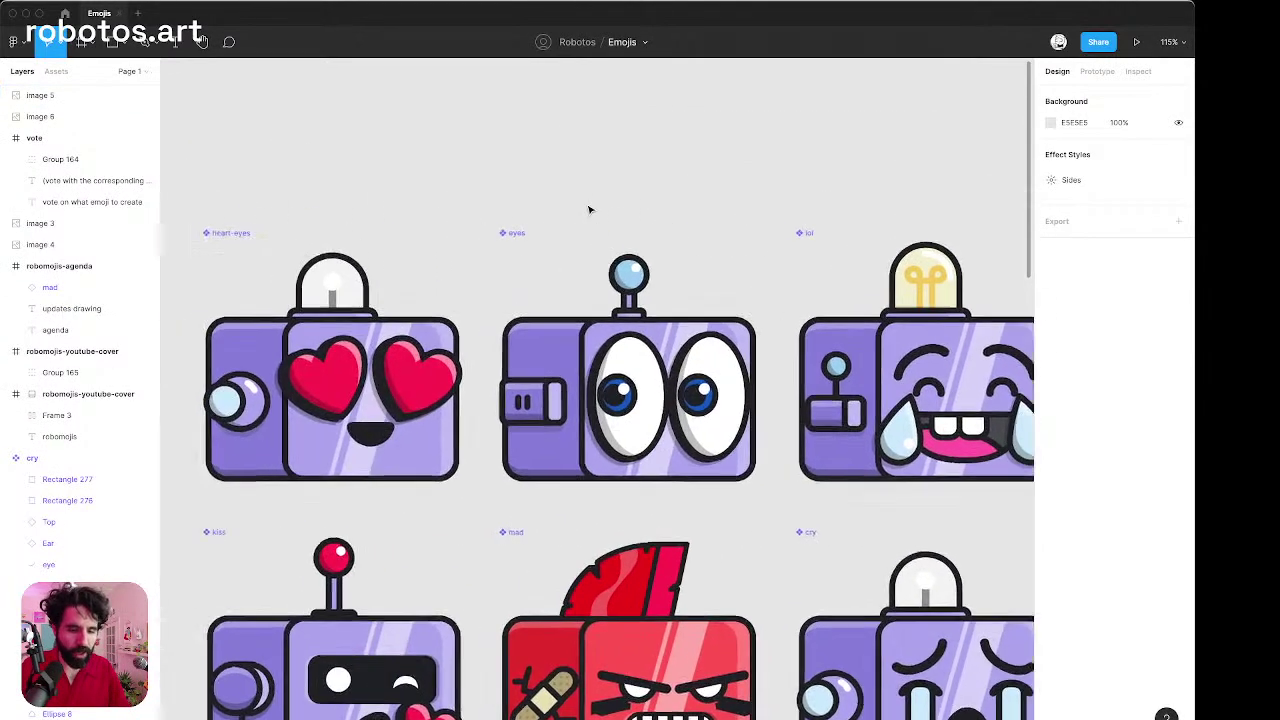
scroll(589, 209, left, 7)
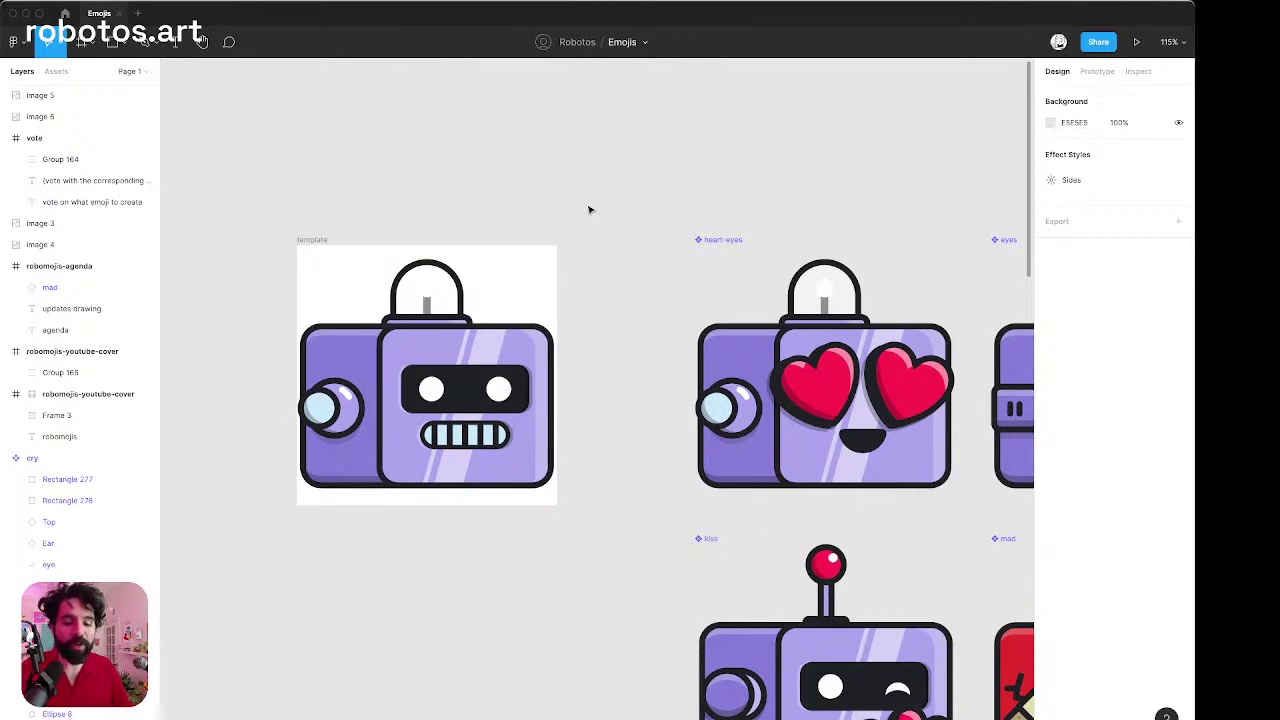
scroll(589, 209, up, 3)
scroll(590, 208, right, 10)
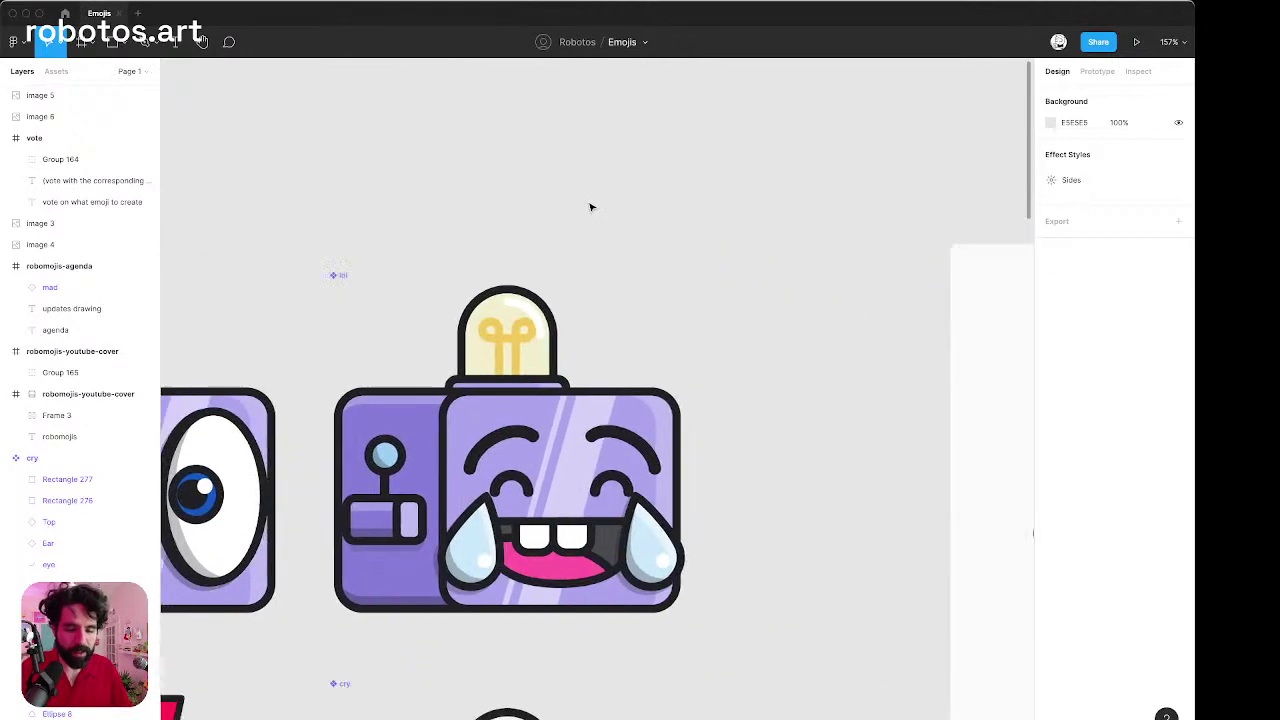
scroll(590, 208, right, 5)
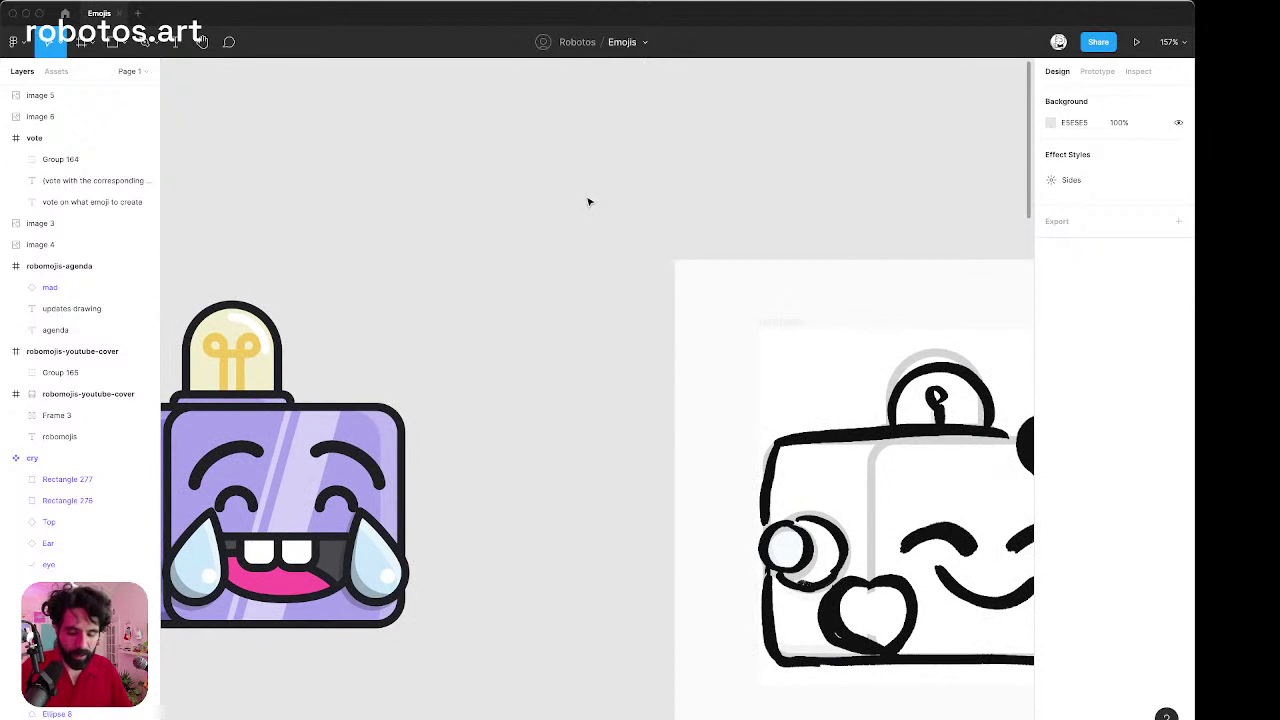
Draw a closed triangle about 97 × 140.5 with the Pen tool on the empty canvas above the lol robomoji.
key(p)
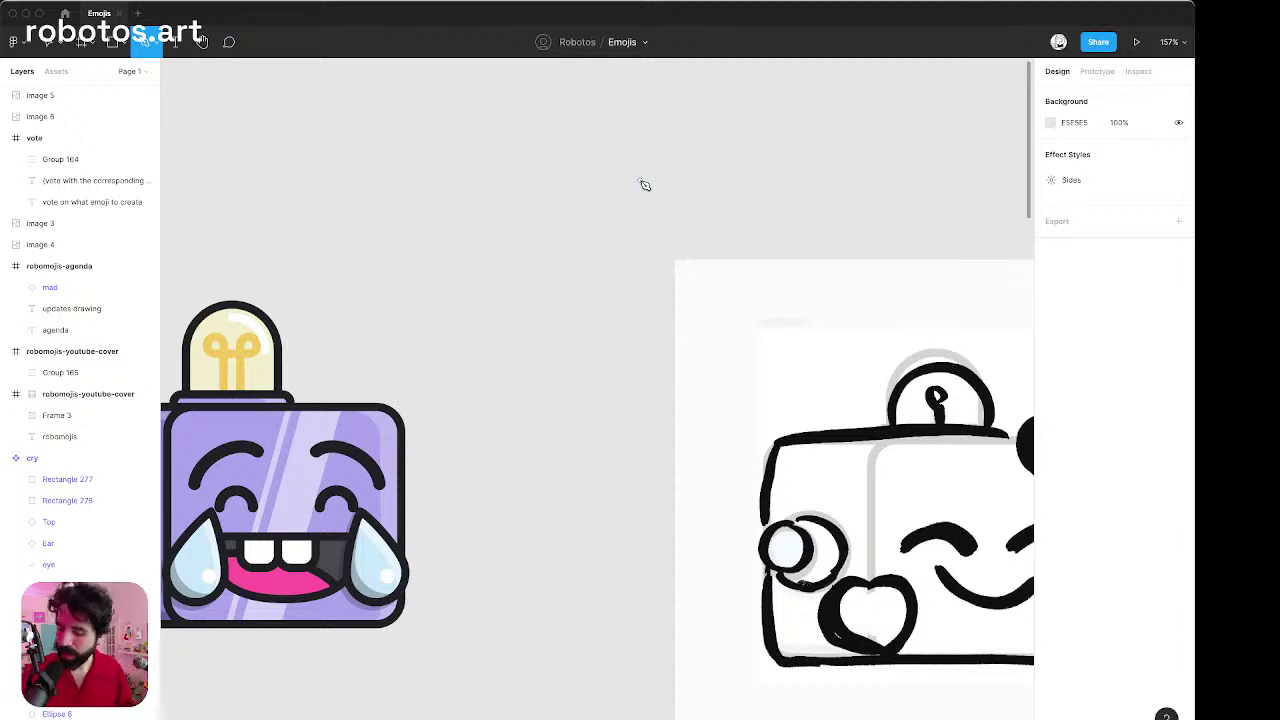
scroll(537, 240, up, 5)
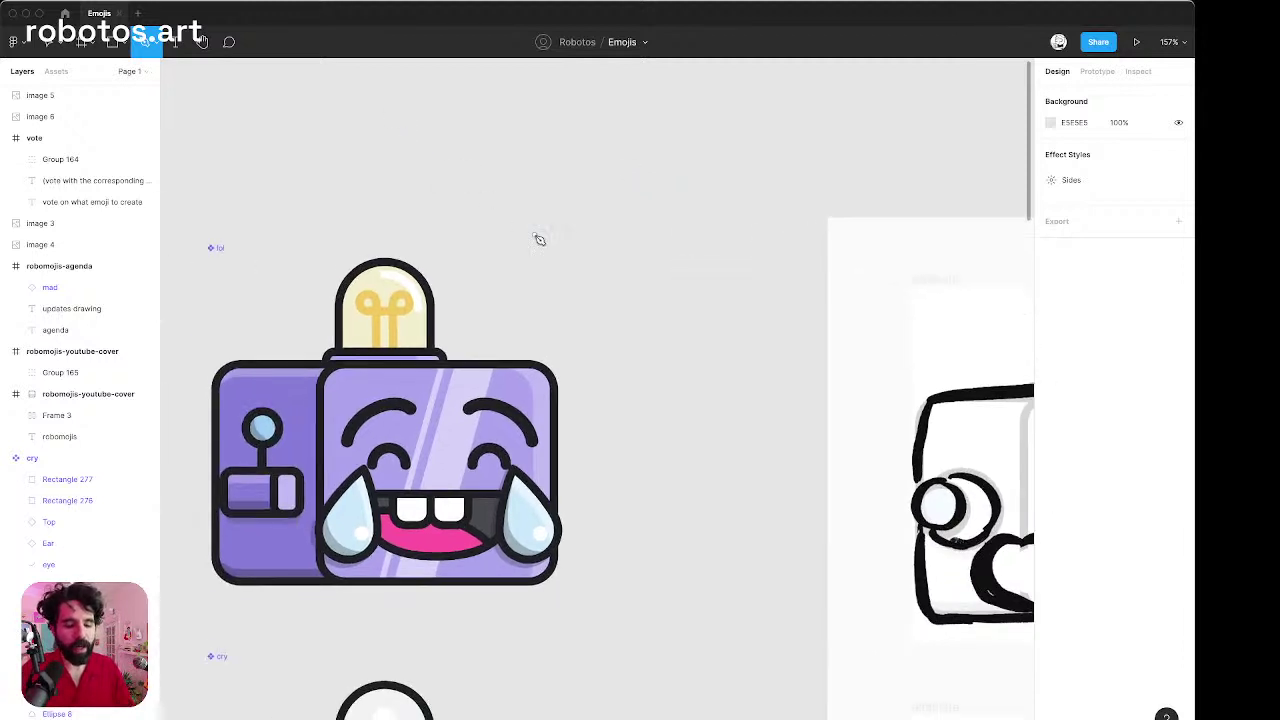
scroll(537, 240, up, 3)
scroll(537, 240, right, 3)
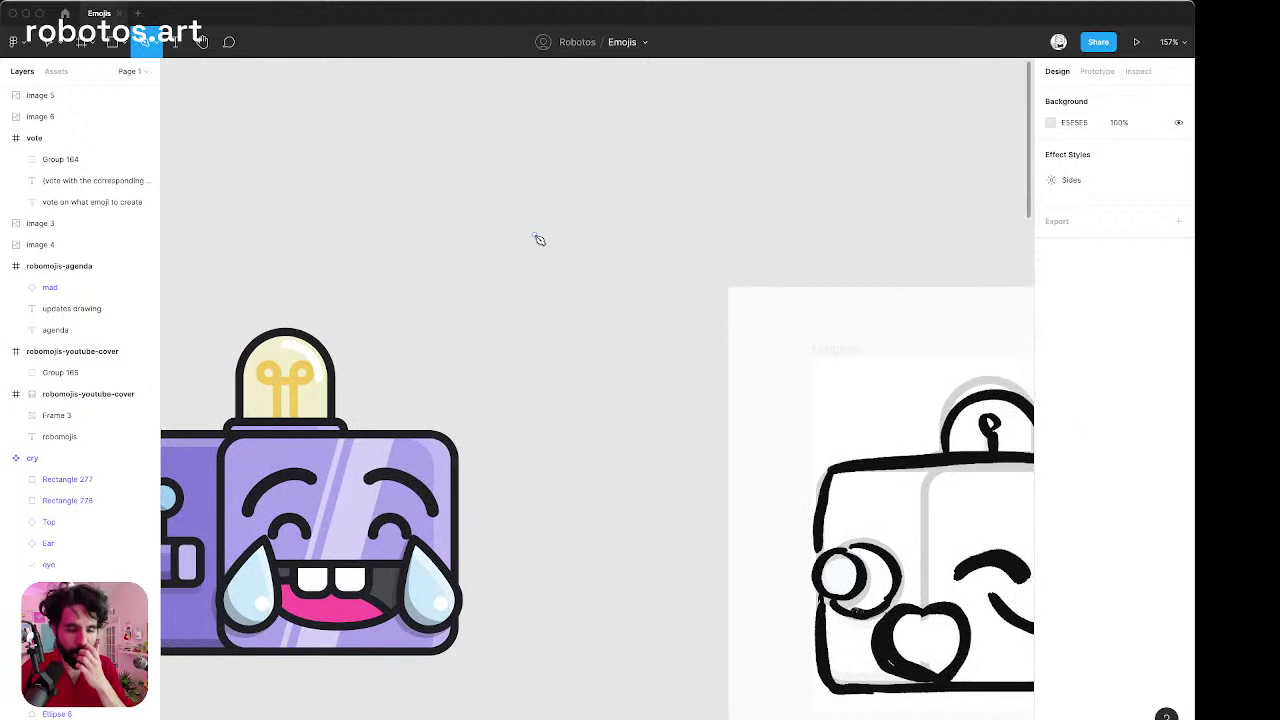
click(603, 167)
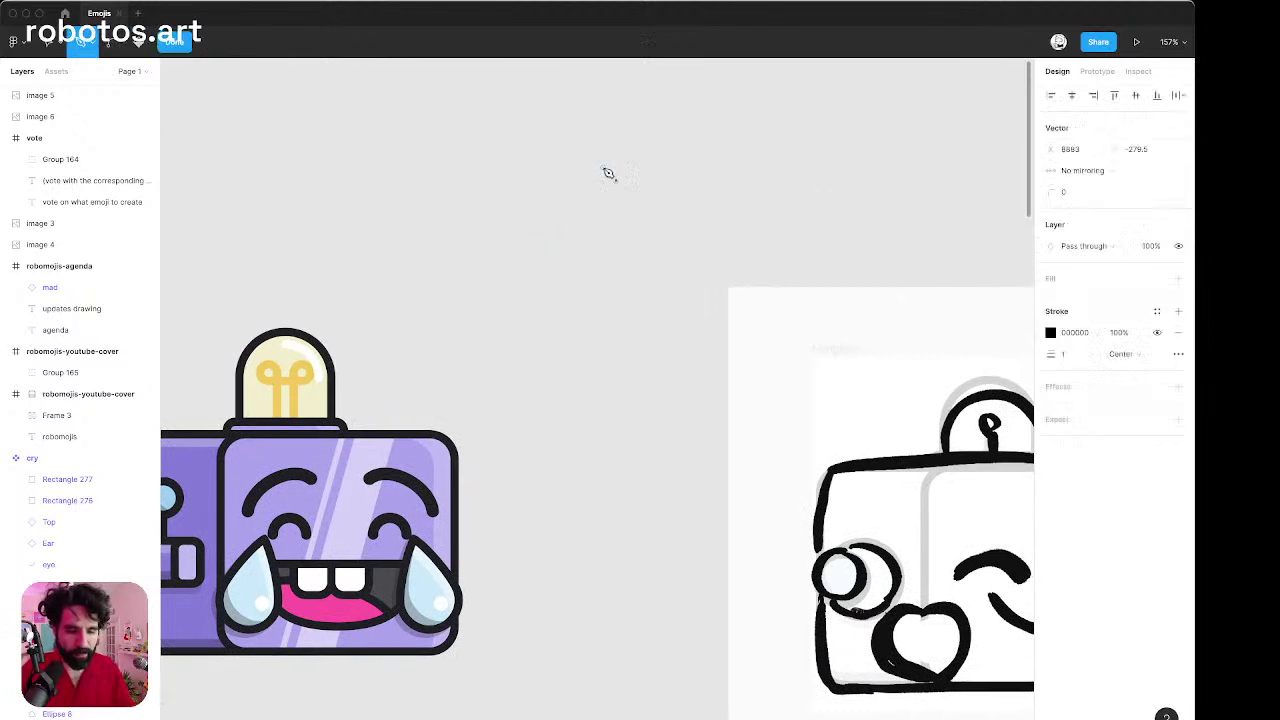
click(502, 148)
click(603, 293)
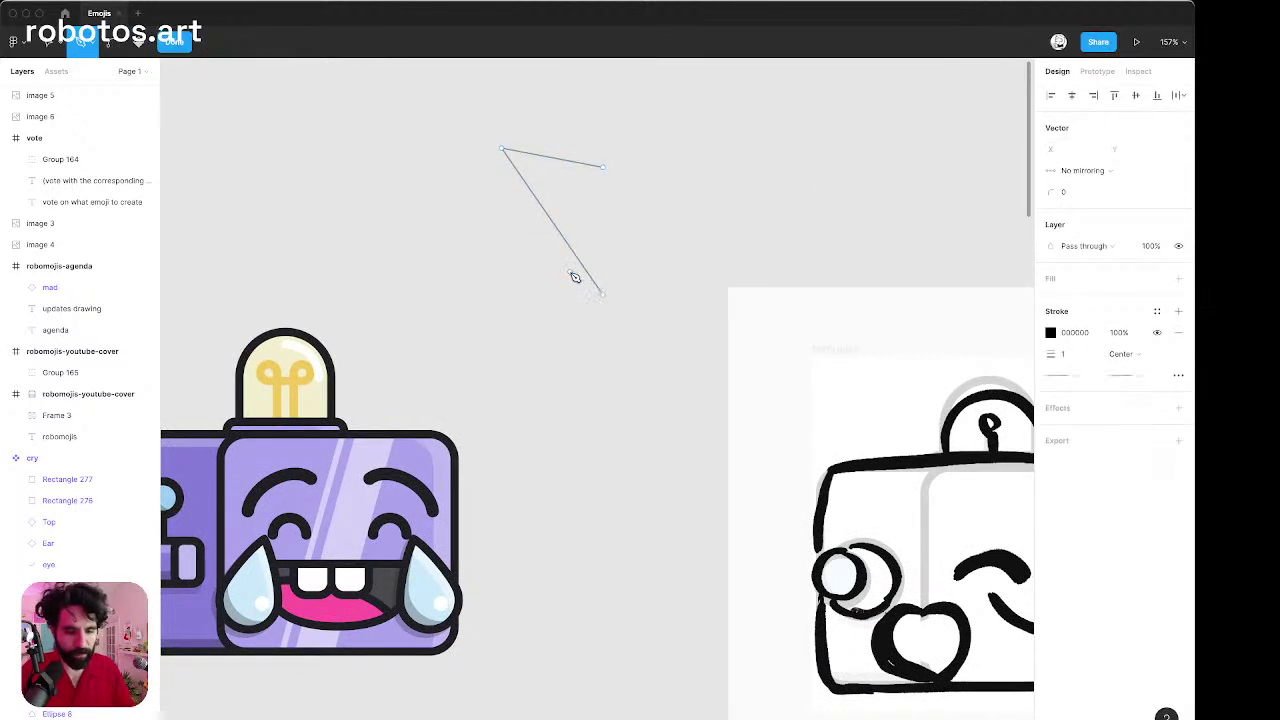
click(604, 168)
scroll(546, 157, up, 5)
key(Escape)
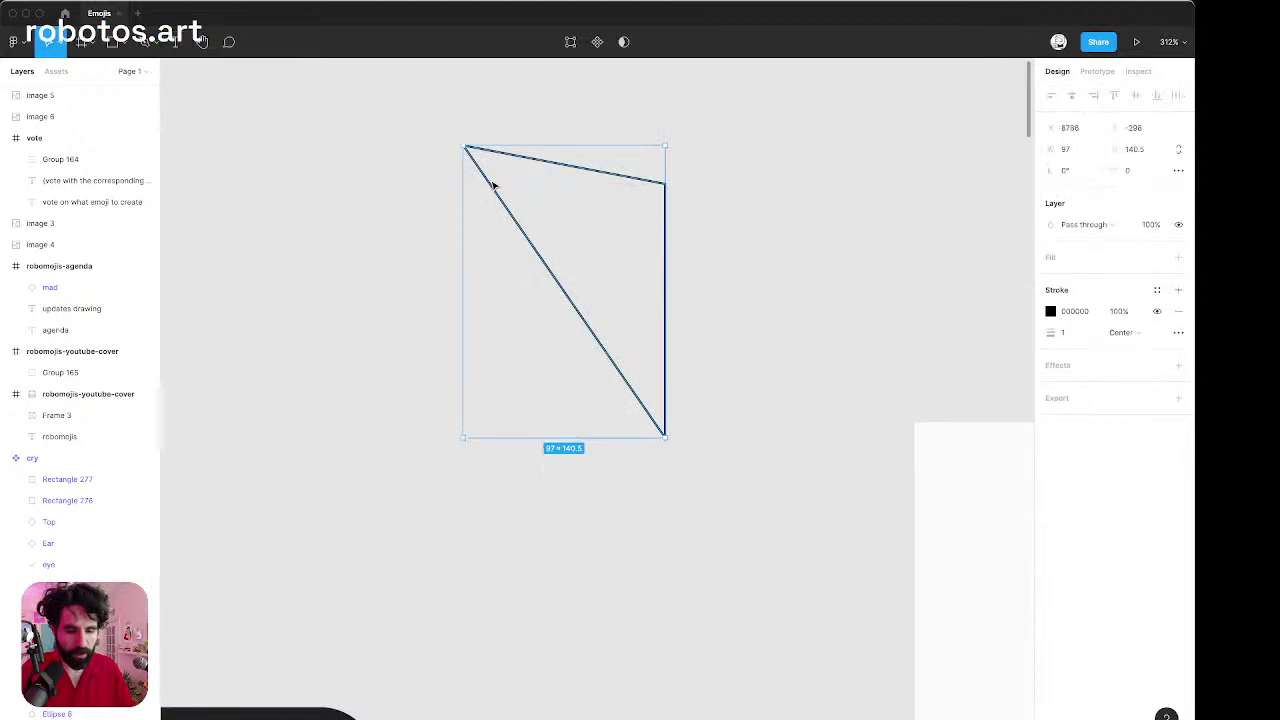
Try curving the triangle's upper-left vertex with handles mirrored in angle and length, and undo the change.
double_click(495, 186)
drag(392, 104, 570, 244)
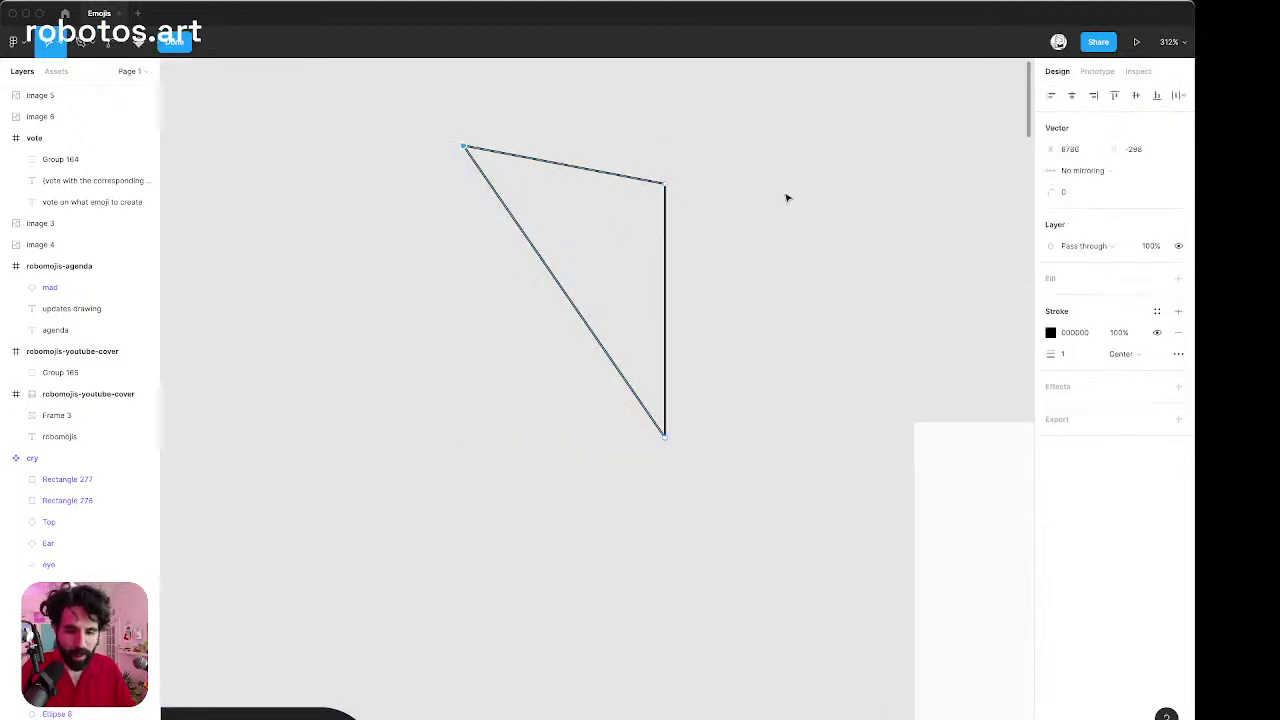
drag(467, 148, 534, 71)
scroll(534, 71, up, 3)
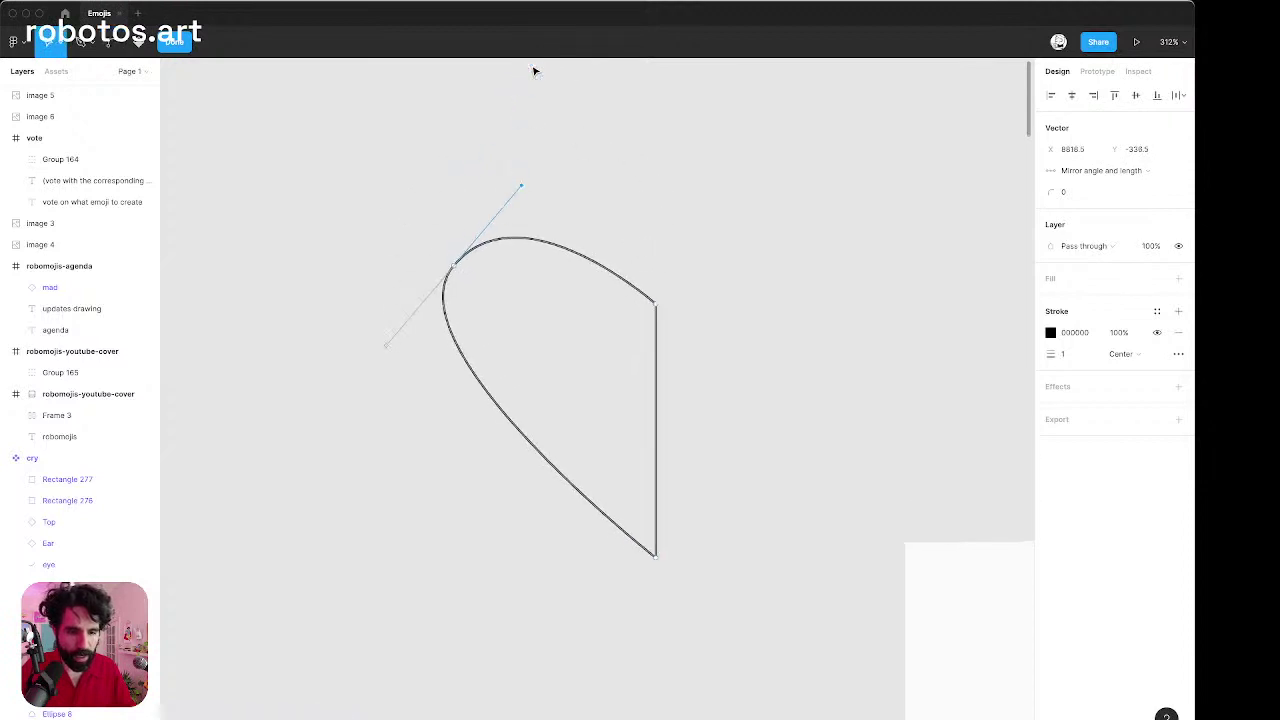
key(ctrl+z)
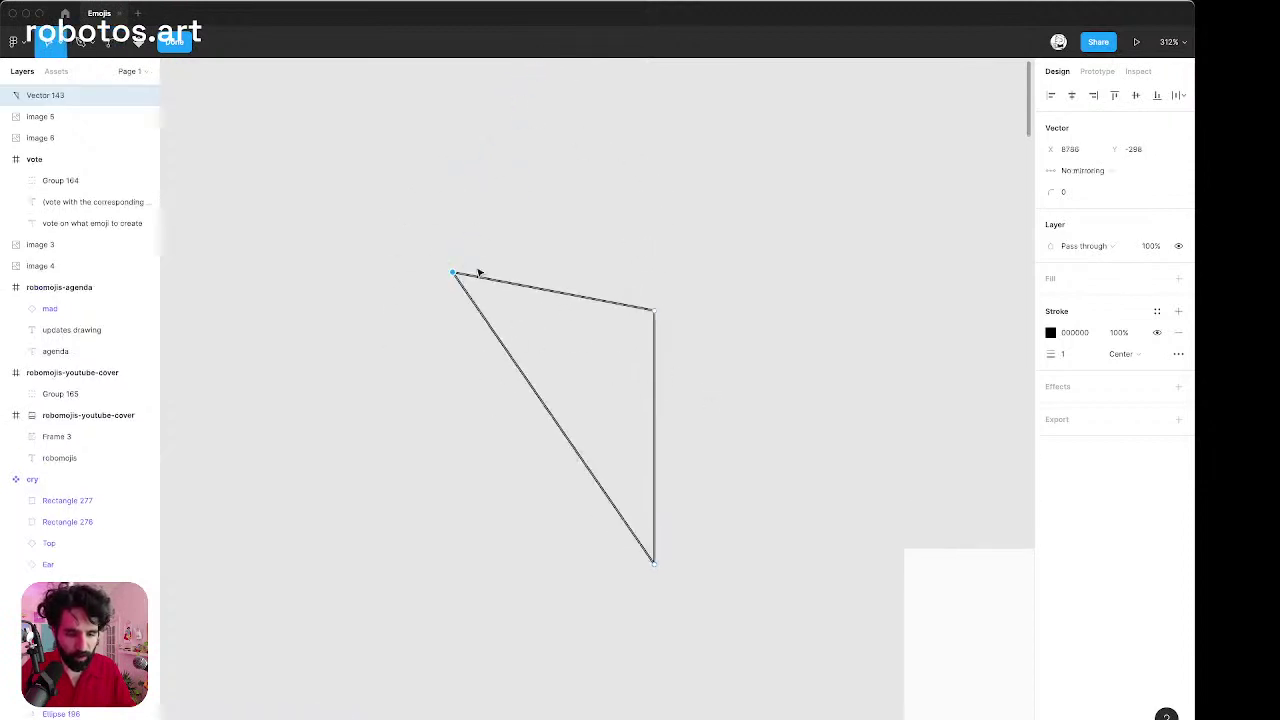
Curve the triangle's upper-left vertex with handles mirrored in angle and length, and pull a short upward handle out of the upper-right vertex.
key(ctrl)
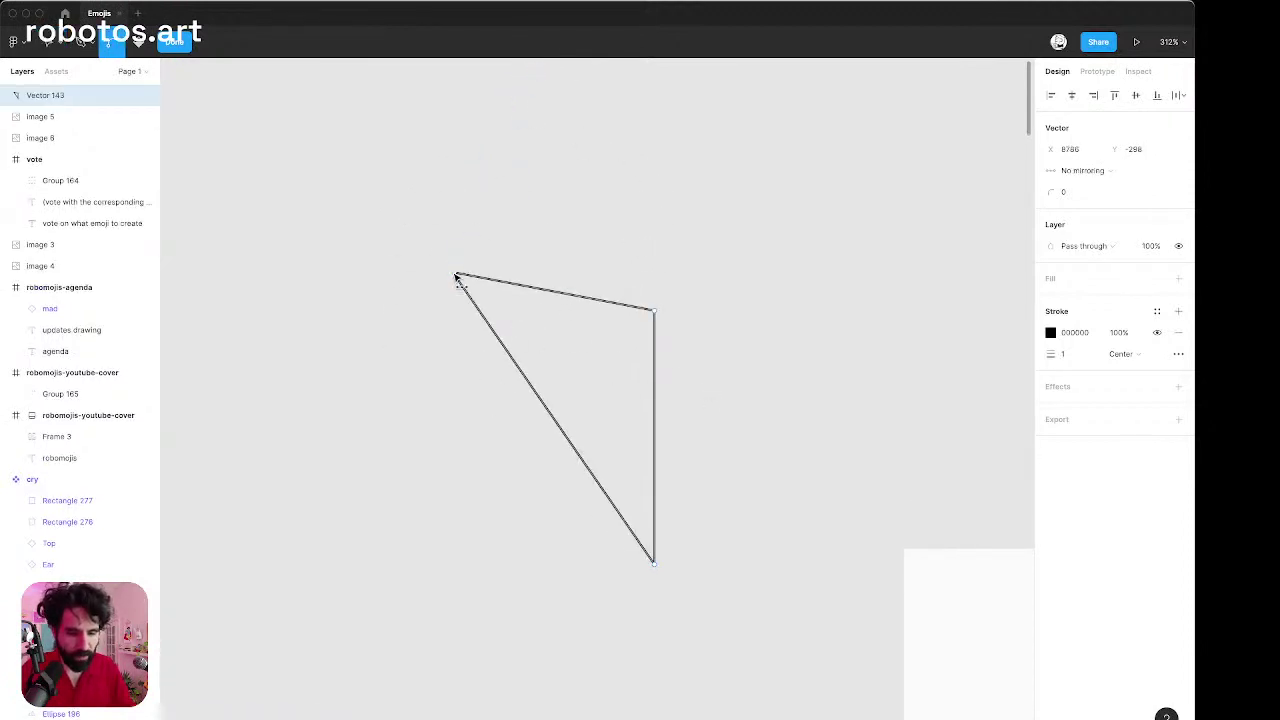
drag(457, 273, 546, 177)
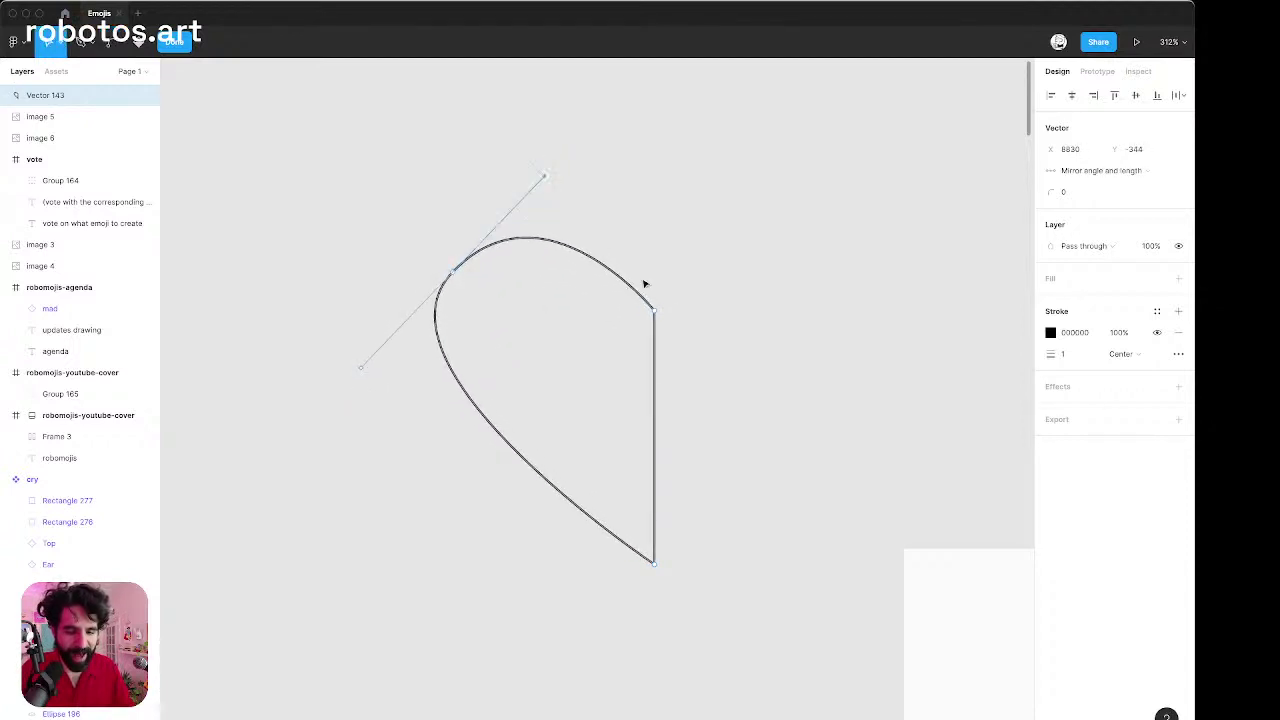
drag(637, 333, 623, 357)
scroll(654, 320, up, 5)
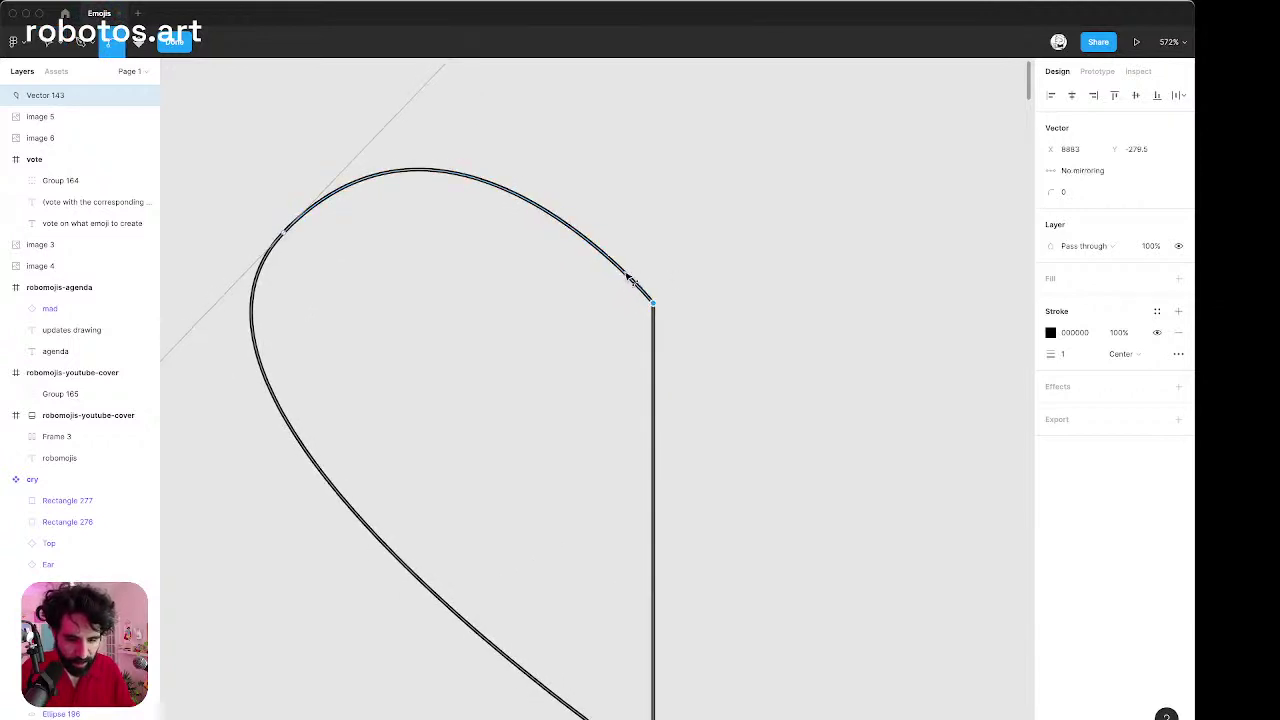
super+drag(629, 279, 635, 240)
scroll(320, 232, down, 4)
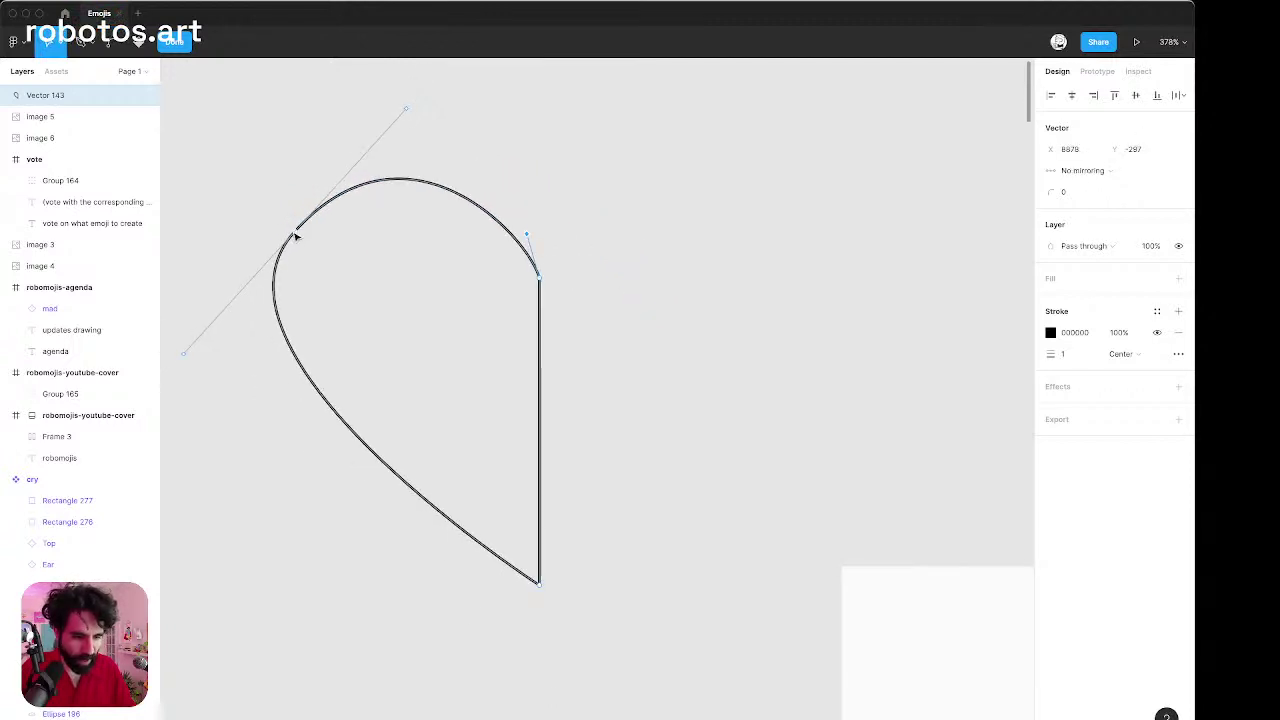
Rotate the upper-left vertex's mirrored handles to a steeper angle to round the outer side of the half-heart.
click(294, 232)
scroll(288, 290, left, 5)
drag(279, 345, 297, 367)
drag(390, 220, 382, 279)
drag(470, 137, 459, 142)
Pull a handle out of the bottom vertex toward the curved side and level it horizontally, ending at X 8859, Y -157.5.
drag(680, 528, 608, 628)
scroll(594, 611, up, 5)
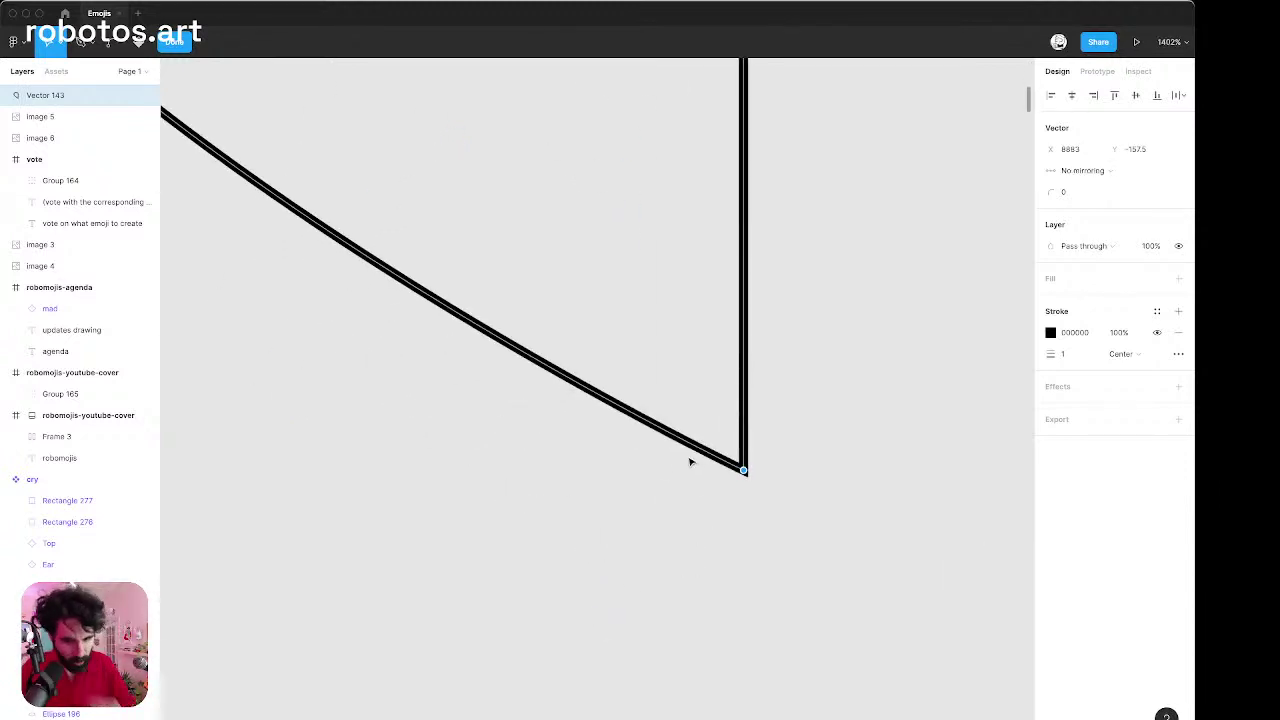
drag(692, 446, 708, 476)
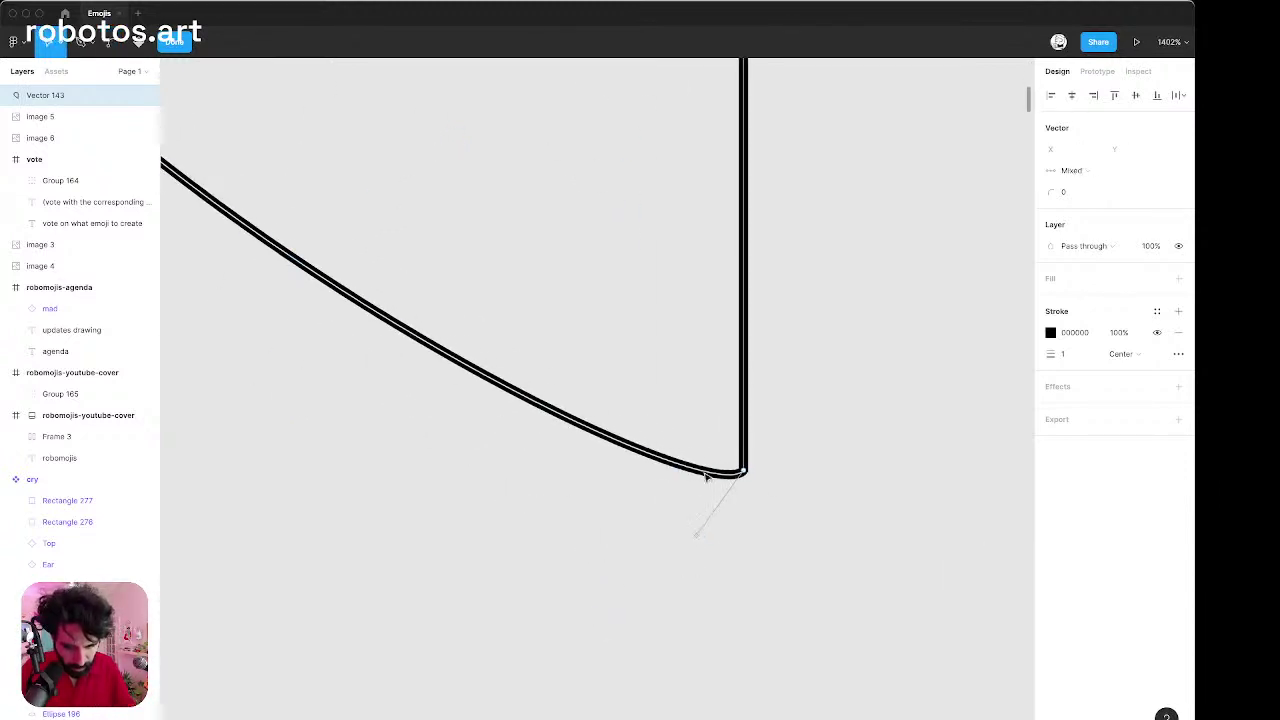
drag(800, 439, 589, 443)
key(super+z)
click(696, 541)
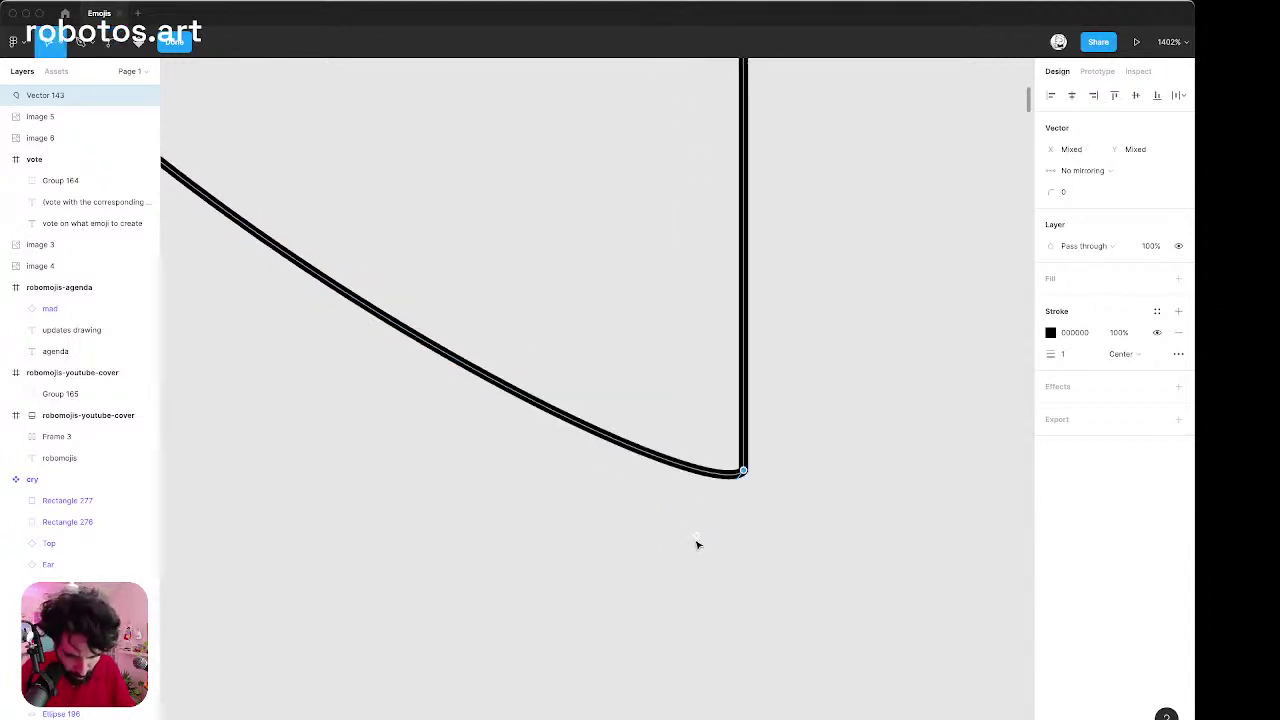
drag(699, 540, 577, 453)
key(super+z)
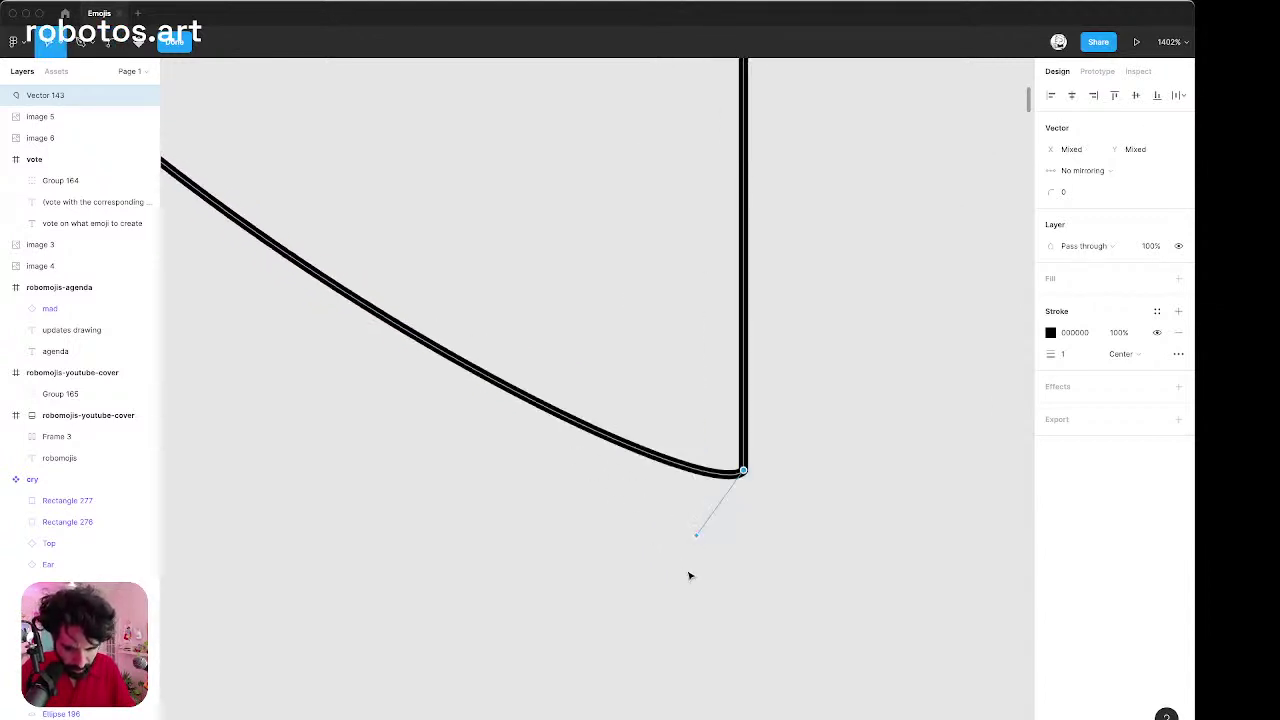
click(688, 574)
click(742, 470)
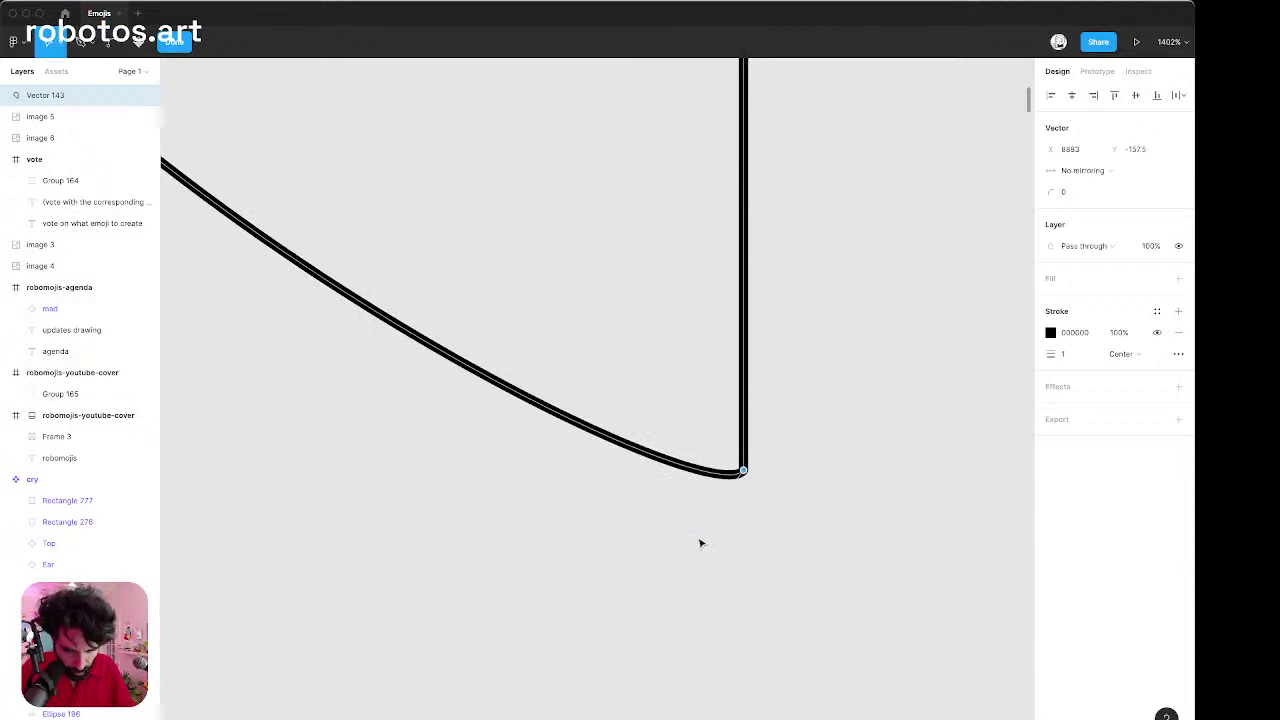
drag(700, 540, 520, 471)
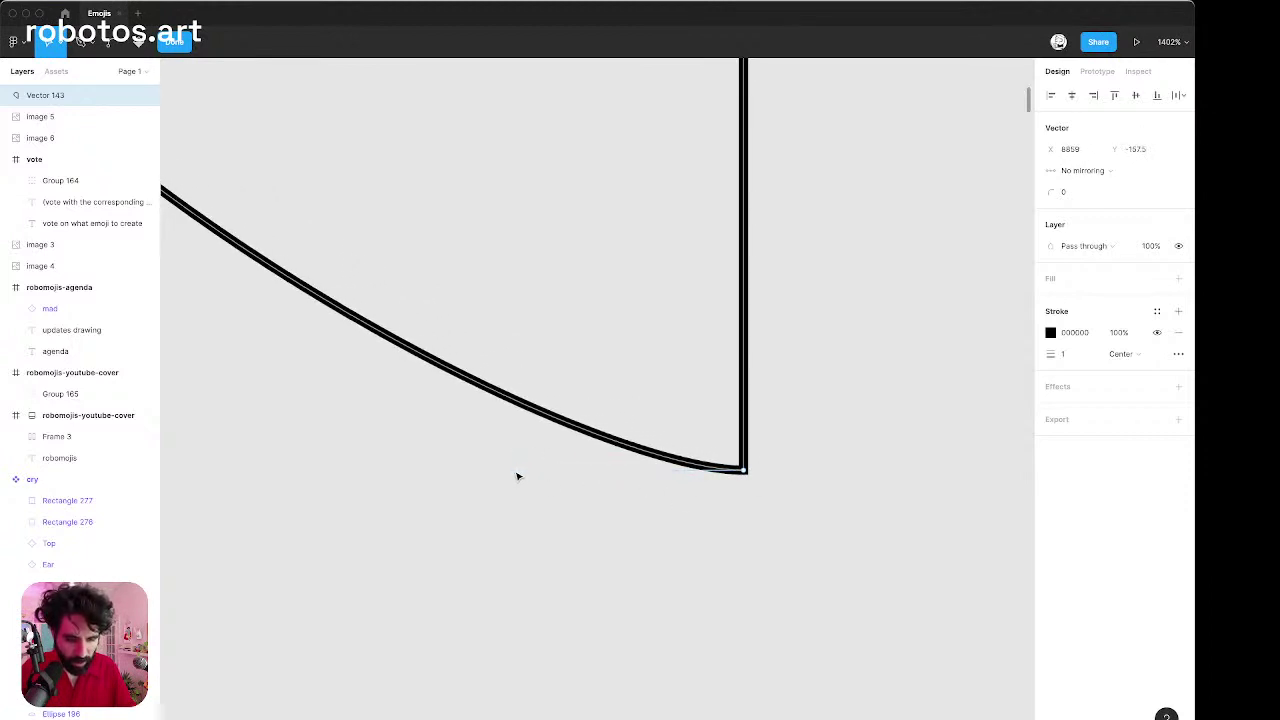
Shorten the upper-left vertex's mirrored handles slightly, set the upper-right handle vertical with its end at Y -299, and finish vector editing.
scroll(525, 473, down, 10)
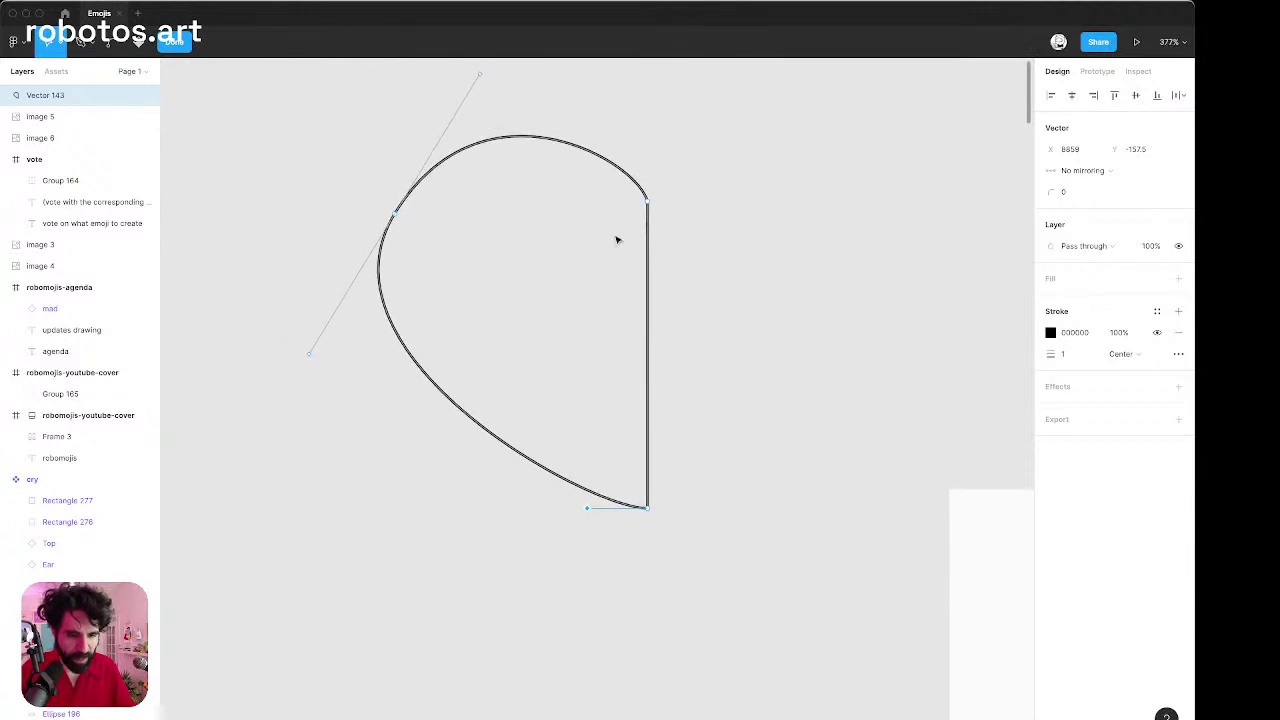
scroll(529, 160, up, 2)
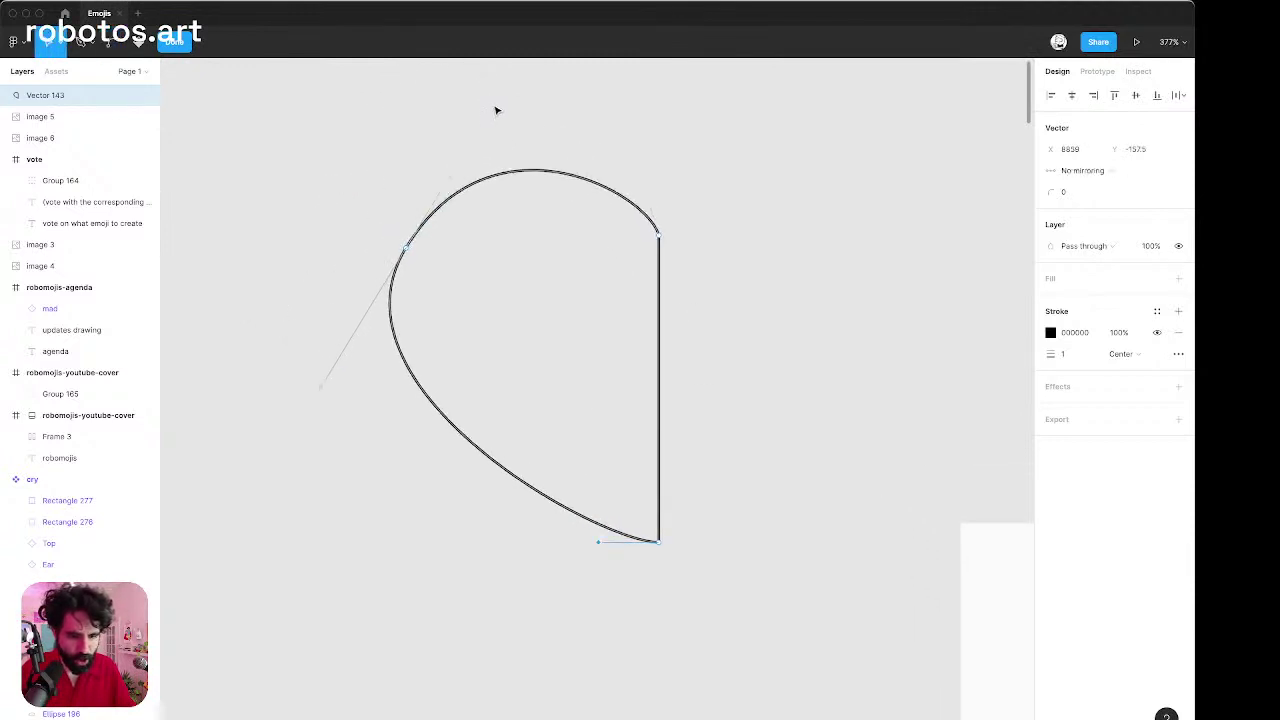
drag(492, 108, 491, 125)
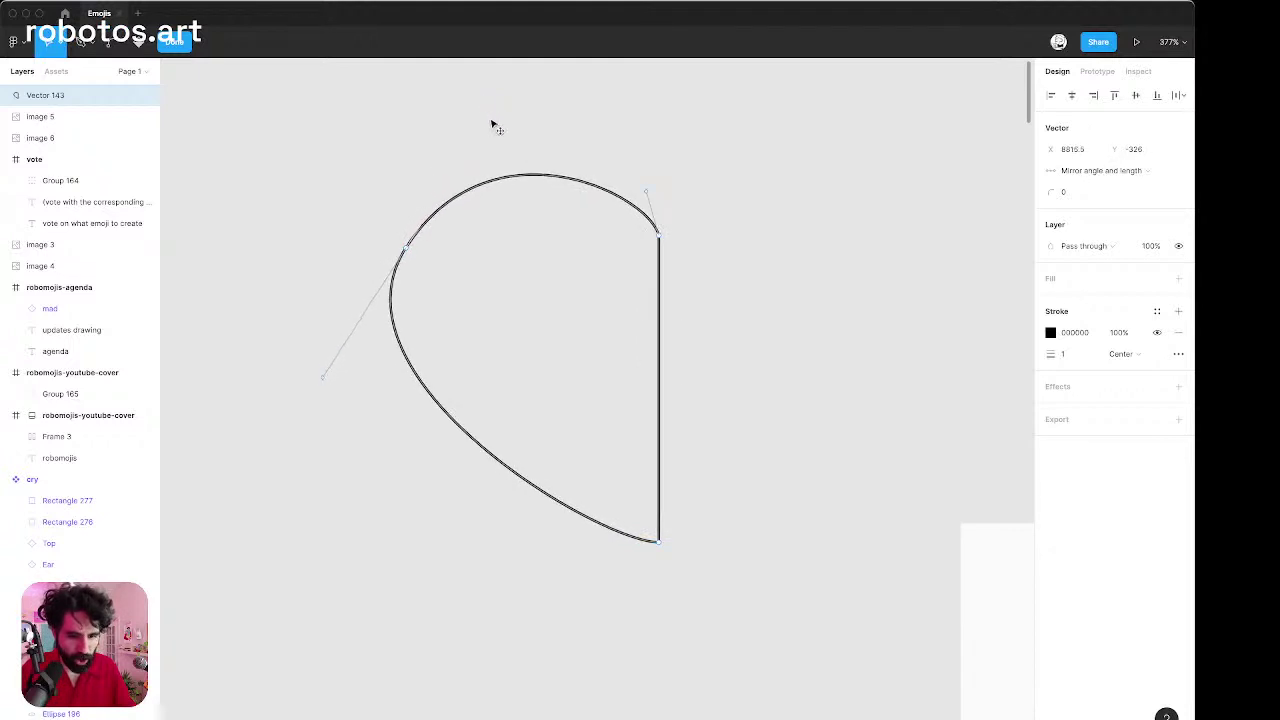
mouse_move(651, 195)
mouse_down()
mouse_move(662, 206)
mouse_move(661, 188)
mouse_up()
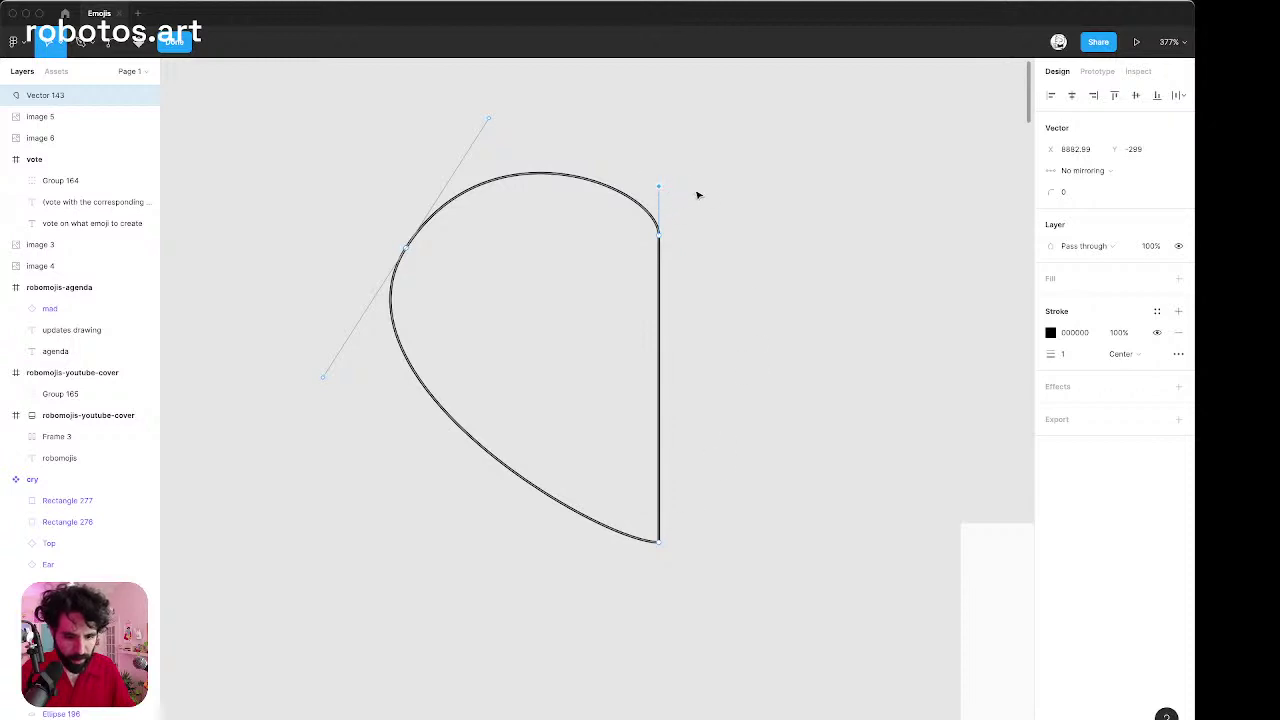
scroll(729, 182, down, 3)
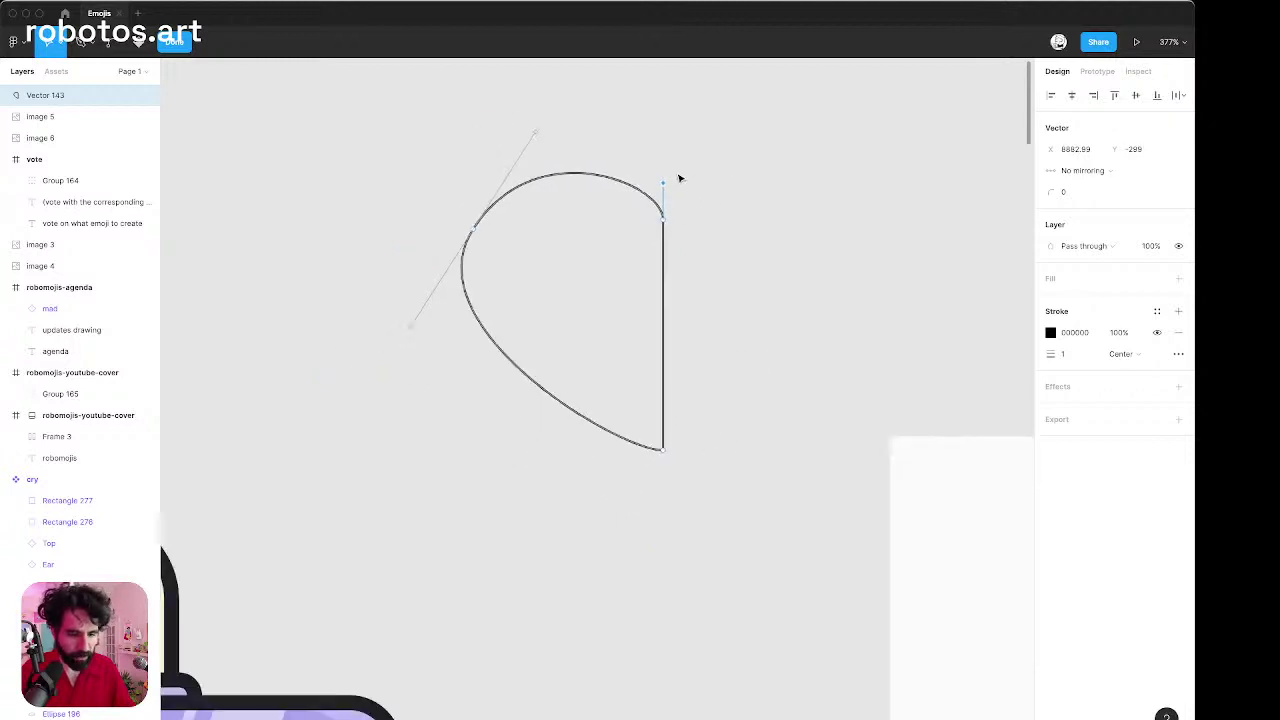
click(753, 141)
key(Escape)
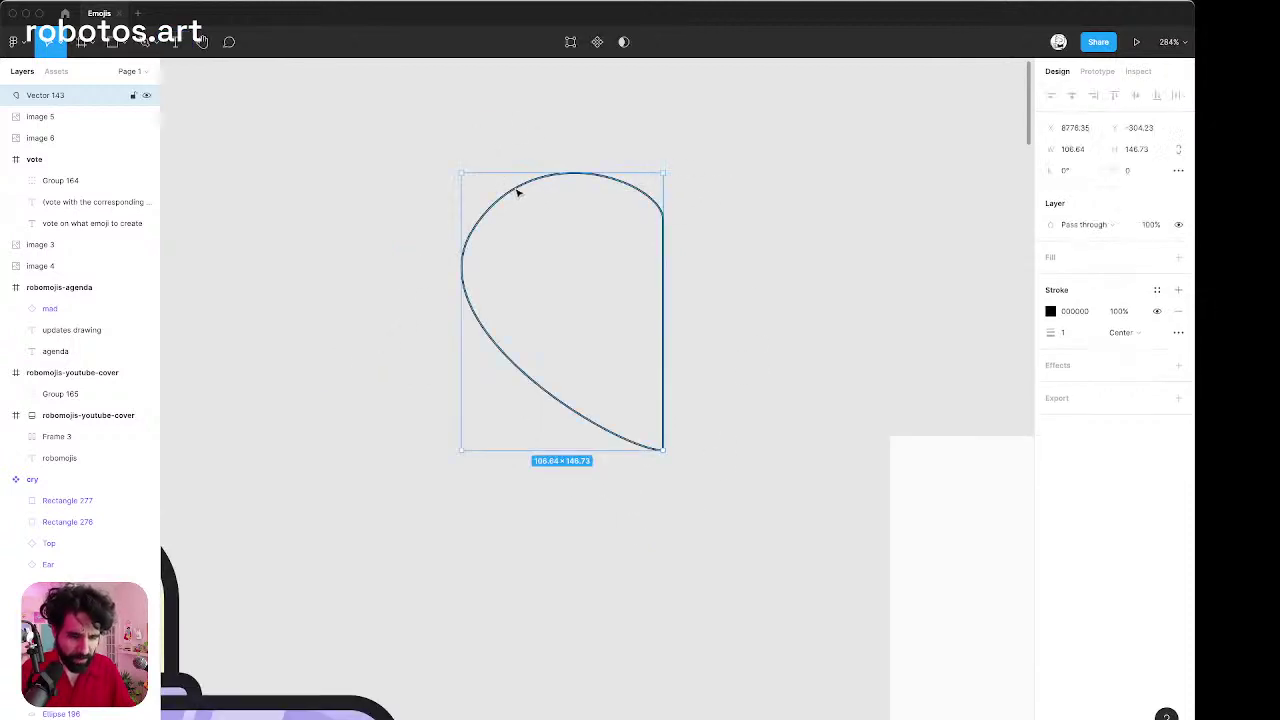
Place a horizontally flipped copy of the half-heart against its straight edge and resize each half to 100 × 147.
drag(517, 191, 721, 194)
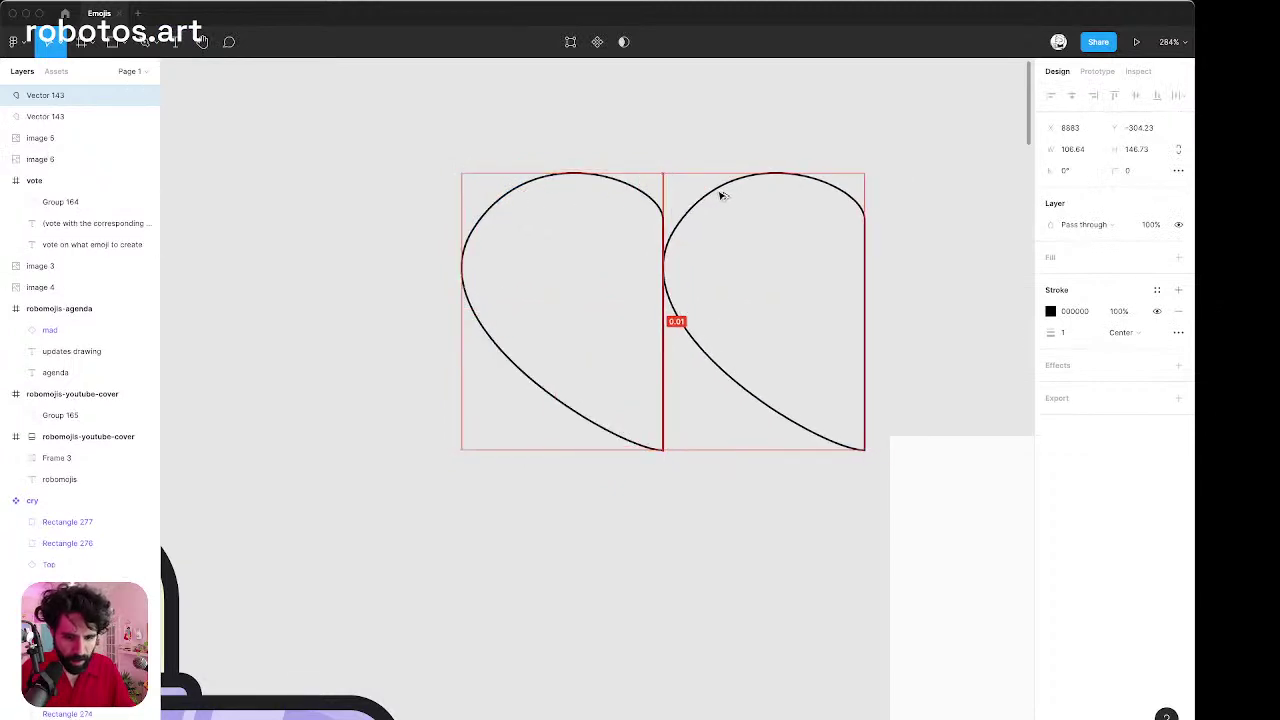
key(shift+h)
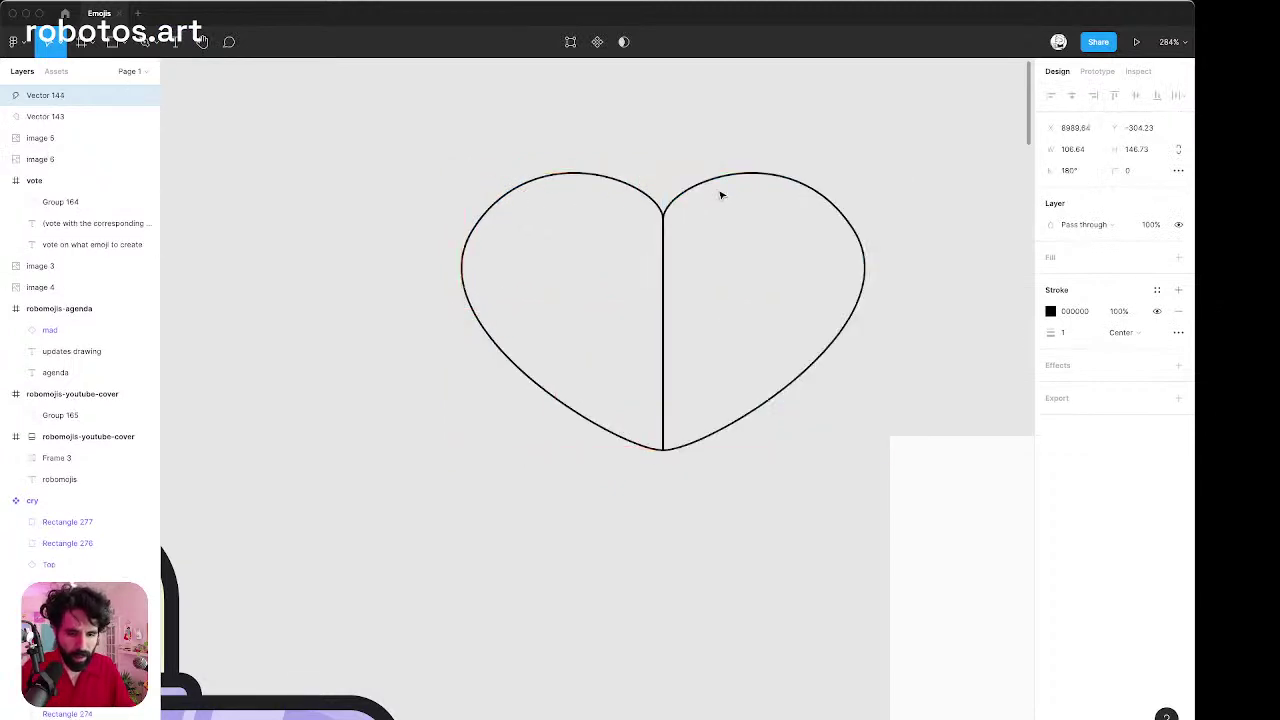
drag(459, 154, 852, 260)
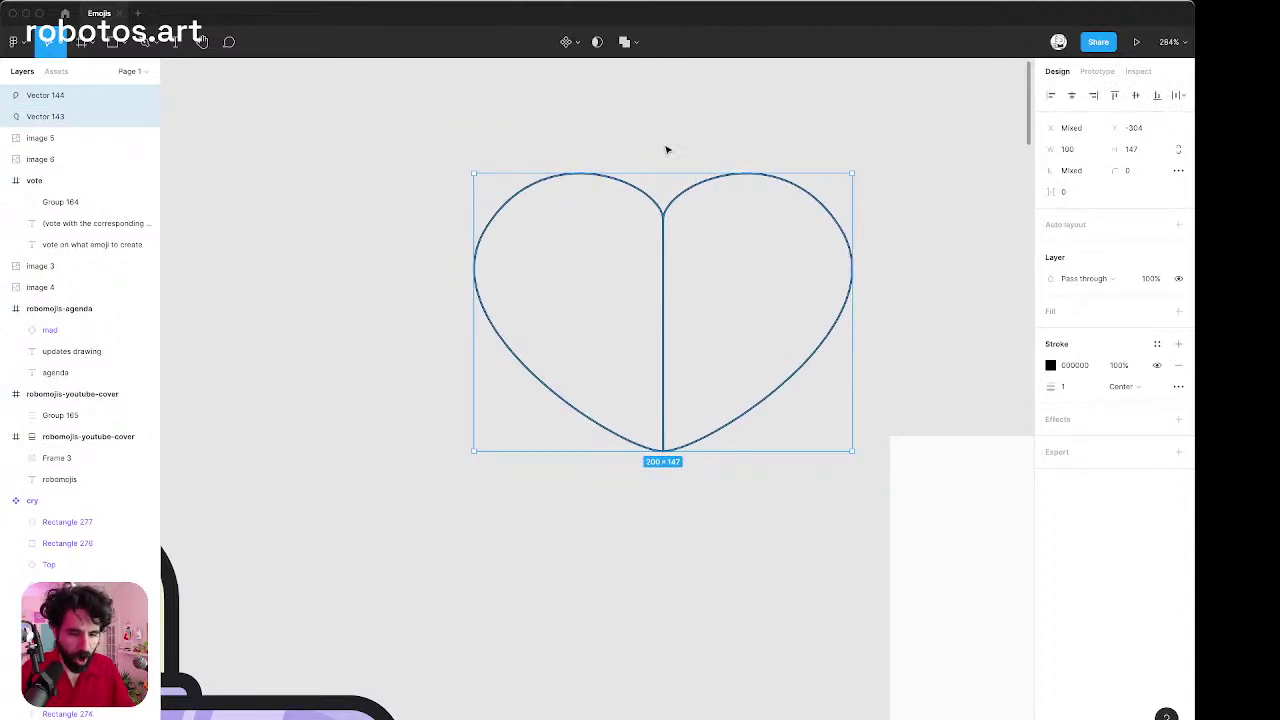
Steepen the mirrored handles of the left half's outer vertex, nudge that vertex slightly outward, and leave vector editing.
click(619, 139)
click(554, 320)
key(Return)
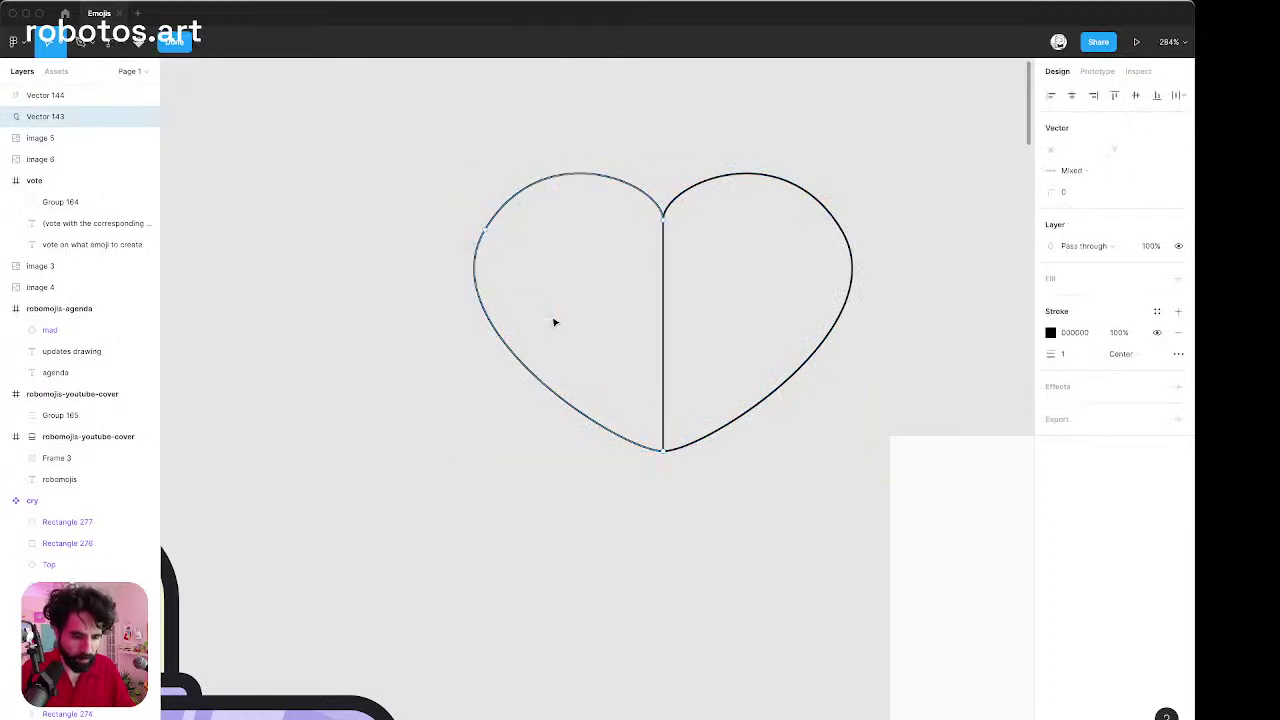
drag(449, 175, 529, 252)
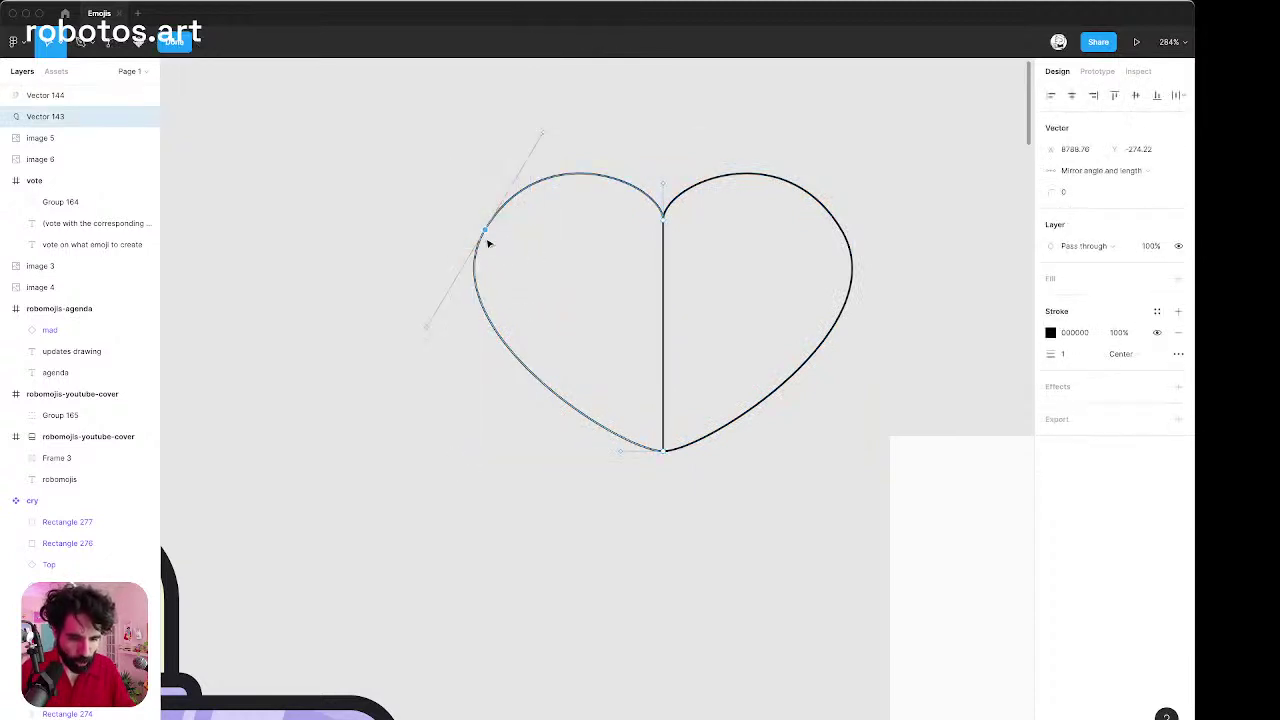
drag(429, 334, 440, 346)
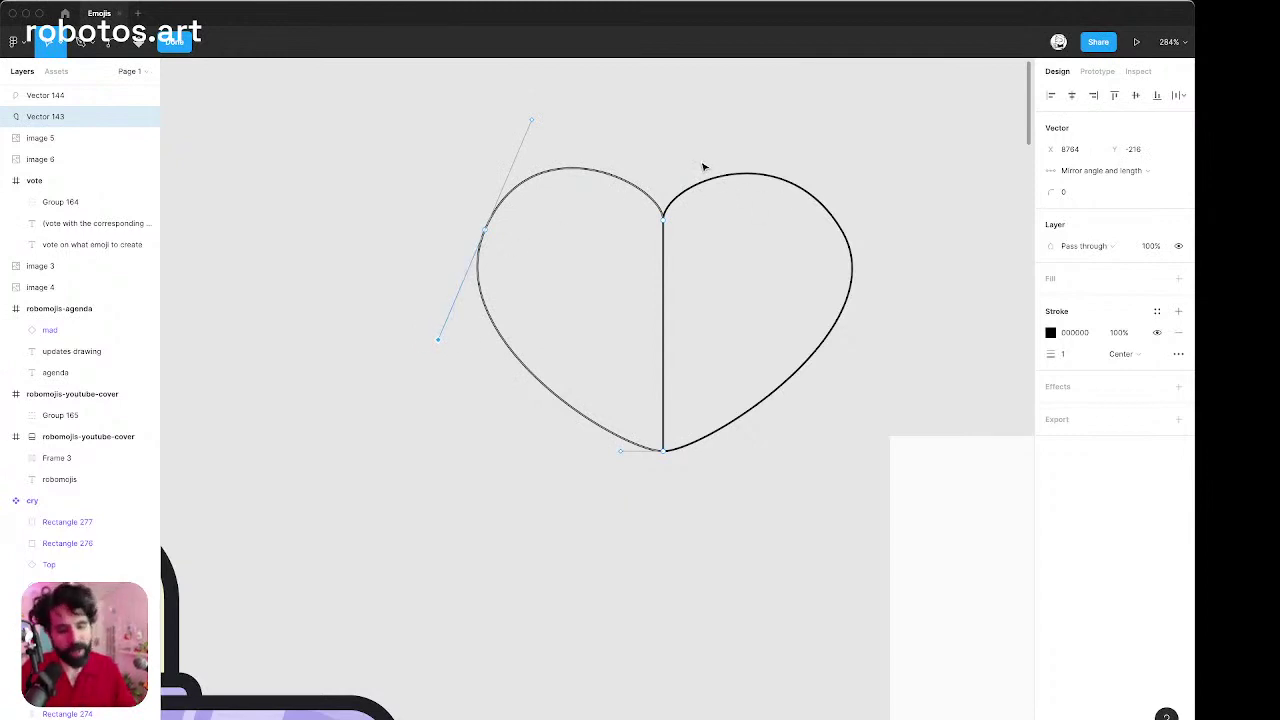
click(487, 233)
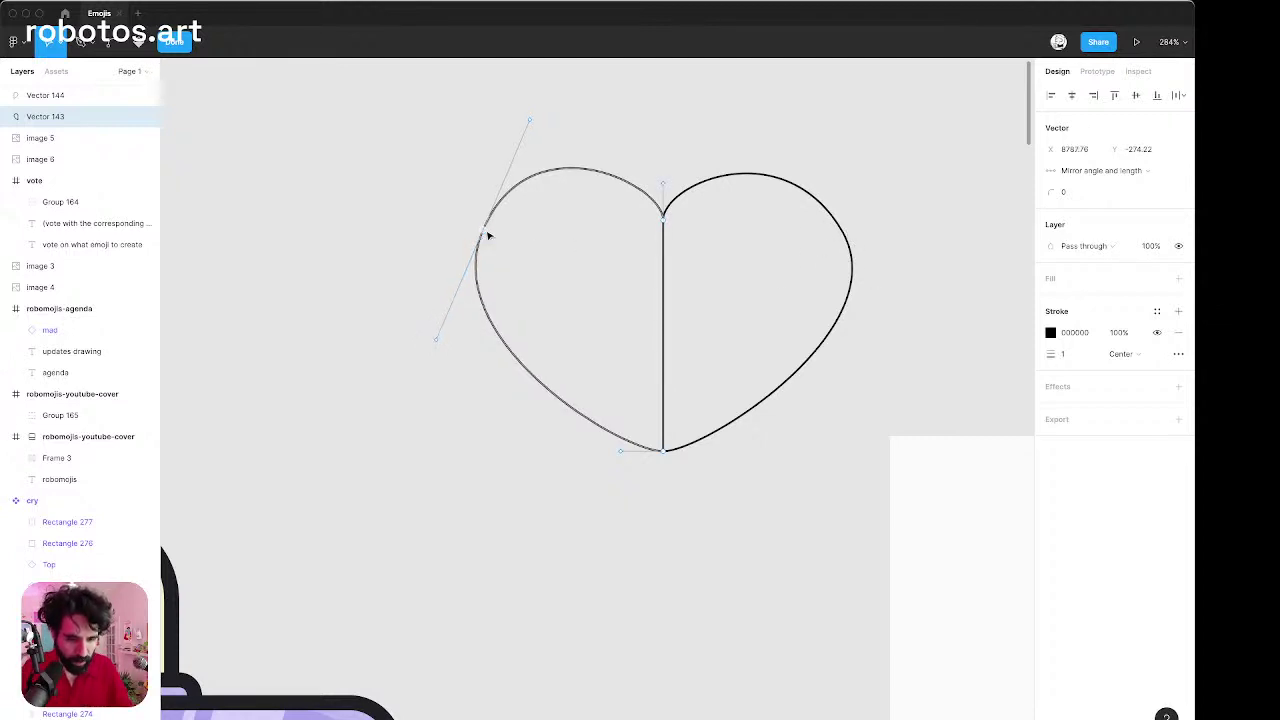
key(Escape)
key(Escape)
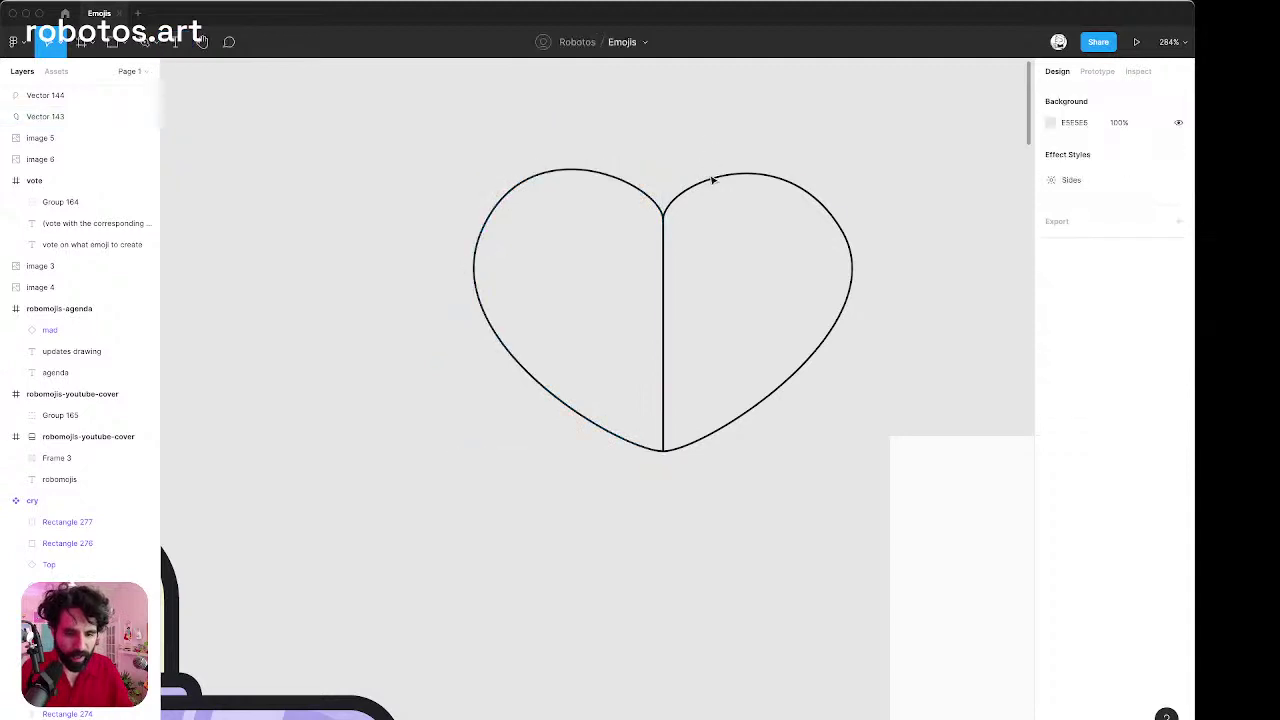
Replace the right half of the heart with a horizontally flipped copy of the reshaped left half, flush against its straight edge.
click(713, 180)
key(Delete)
drag(530, 186, 718, 205)
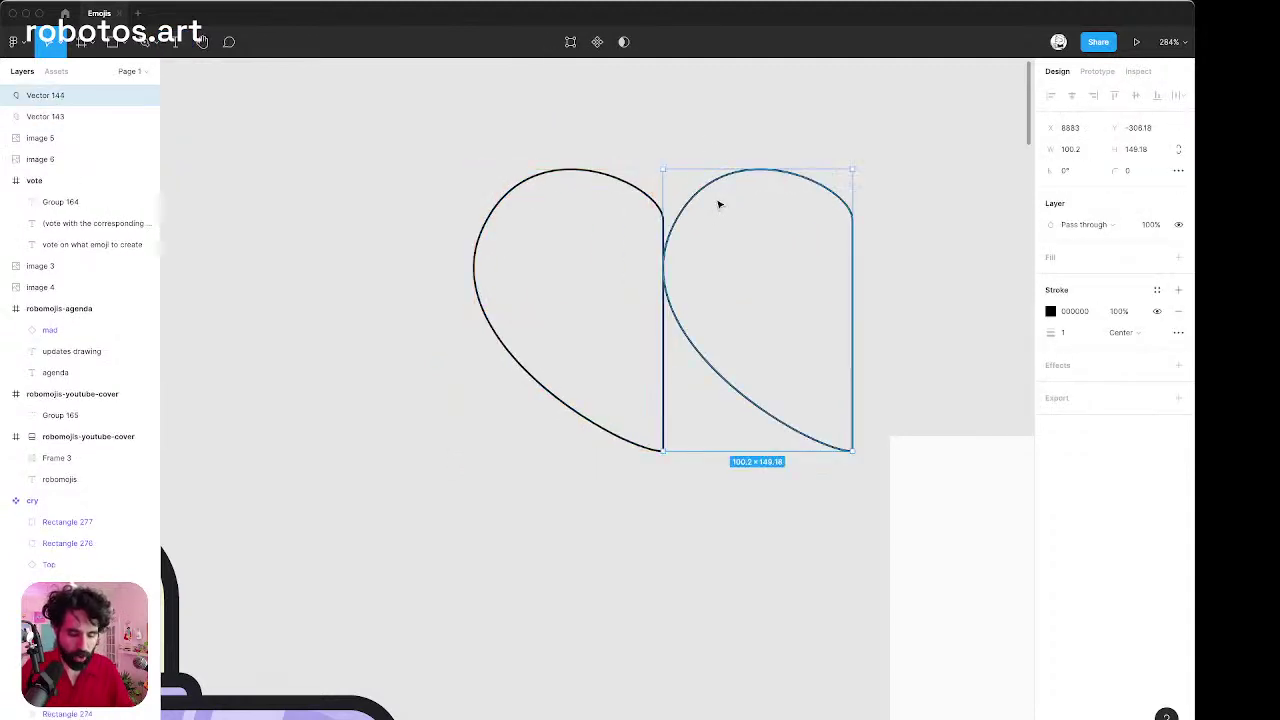
key(shift+h)
click(845, 152)
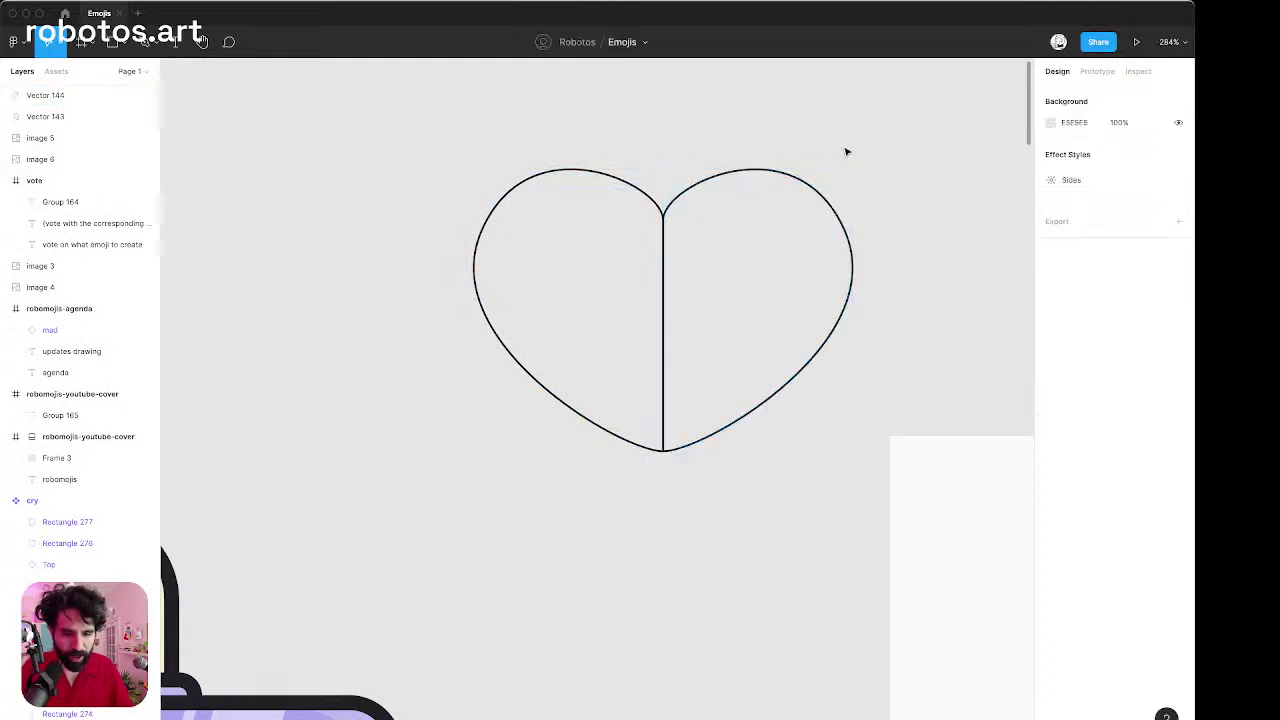
Add a C4C4C4 fill to both heart halves and remove their black stroke.
drag(867, 137, 598, 283)
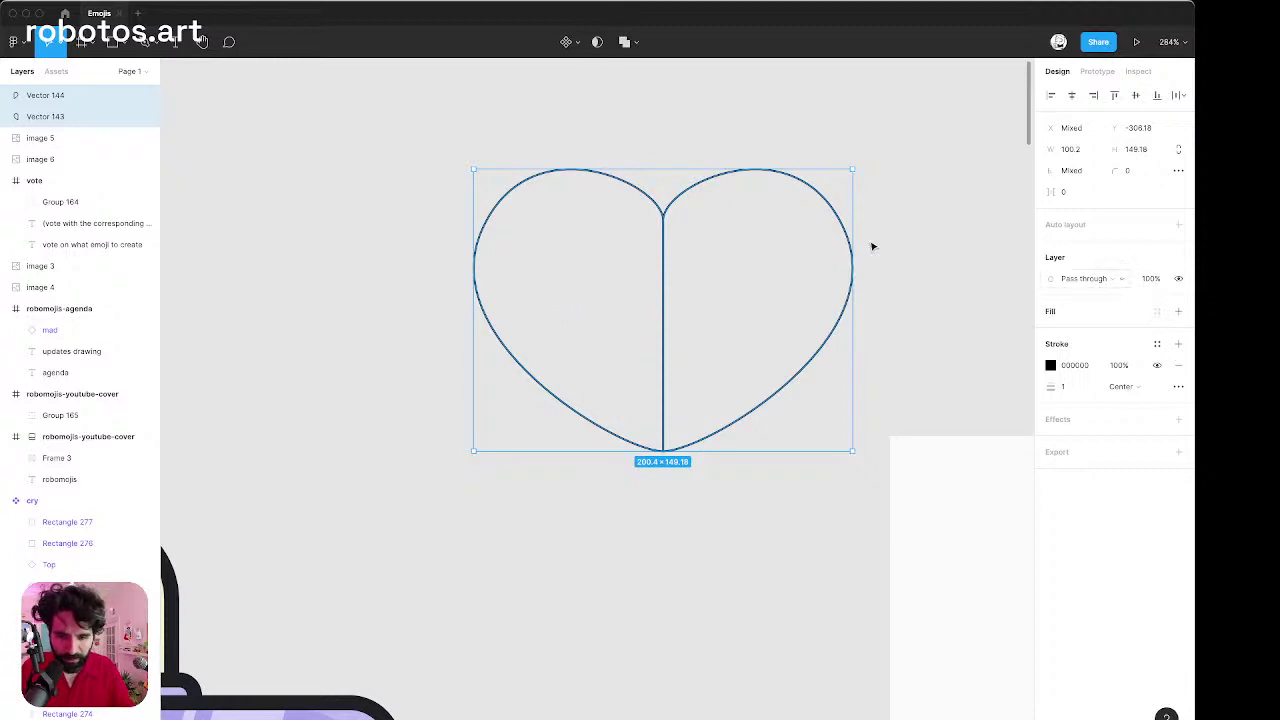
drag(616, 138, 742, 290)
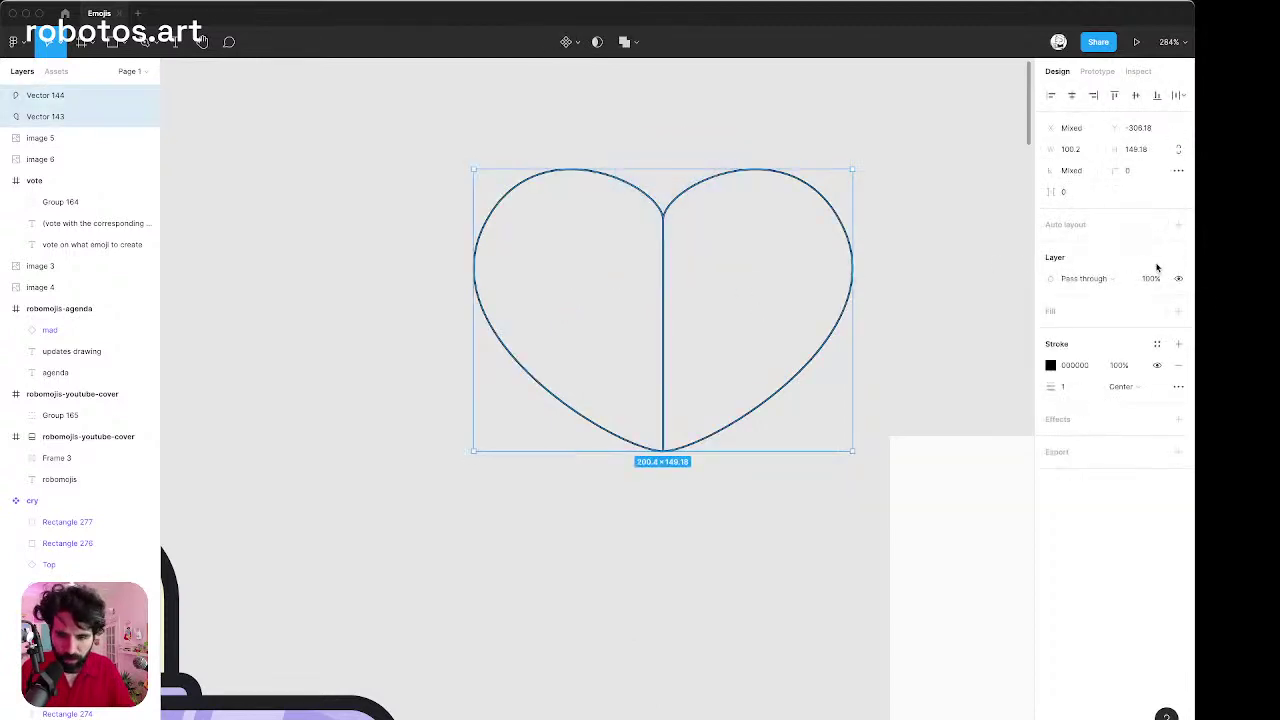
click(1177, 311)
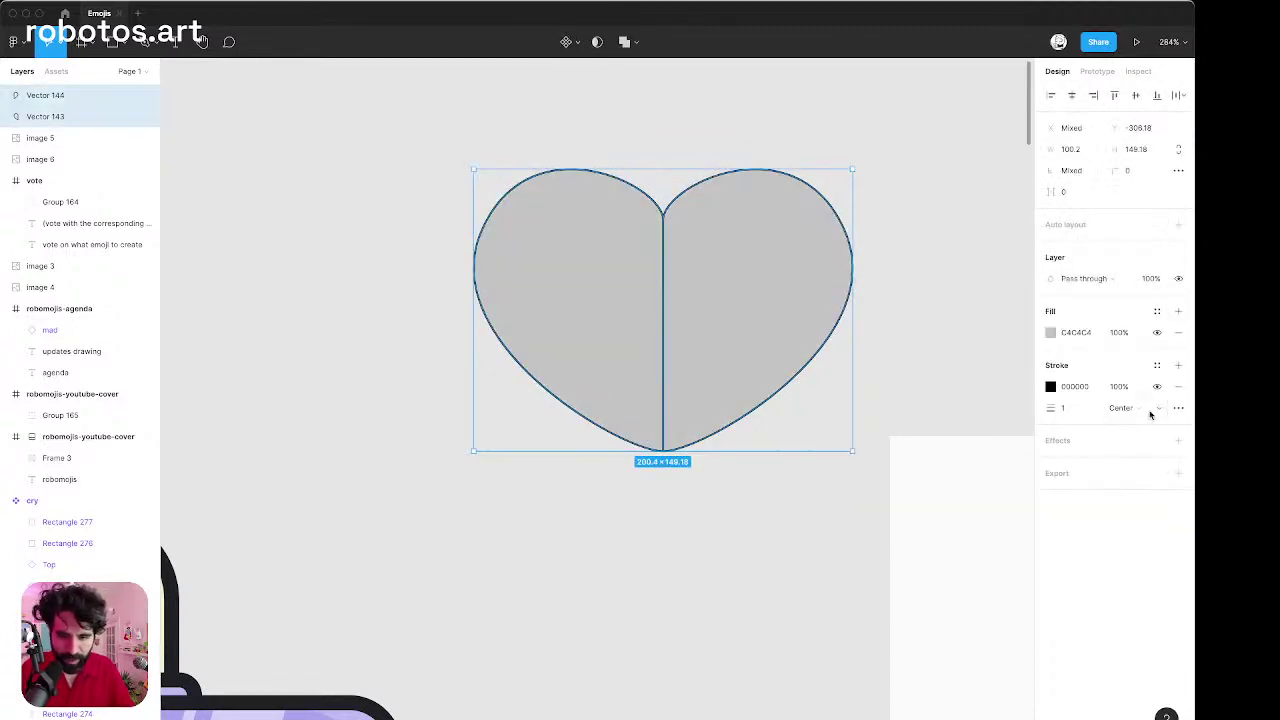
click(1178, 386)
click(754, 154)
scroll(754, 154, down, 5)
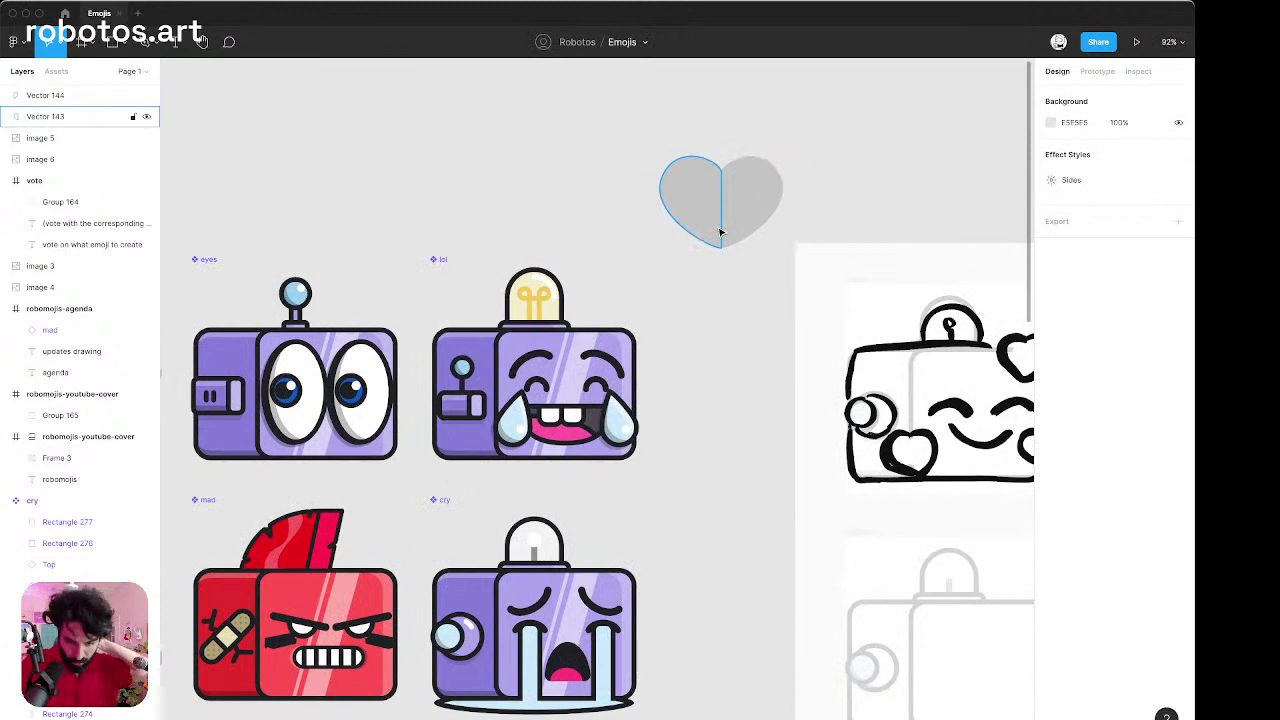
scroll(703, 125, up, 4)
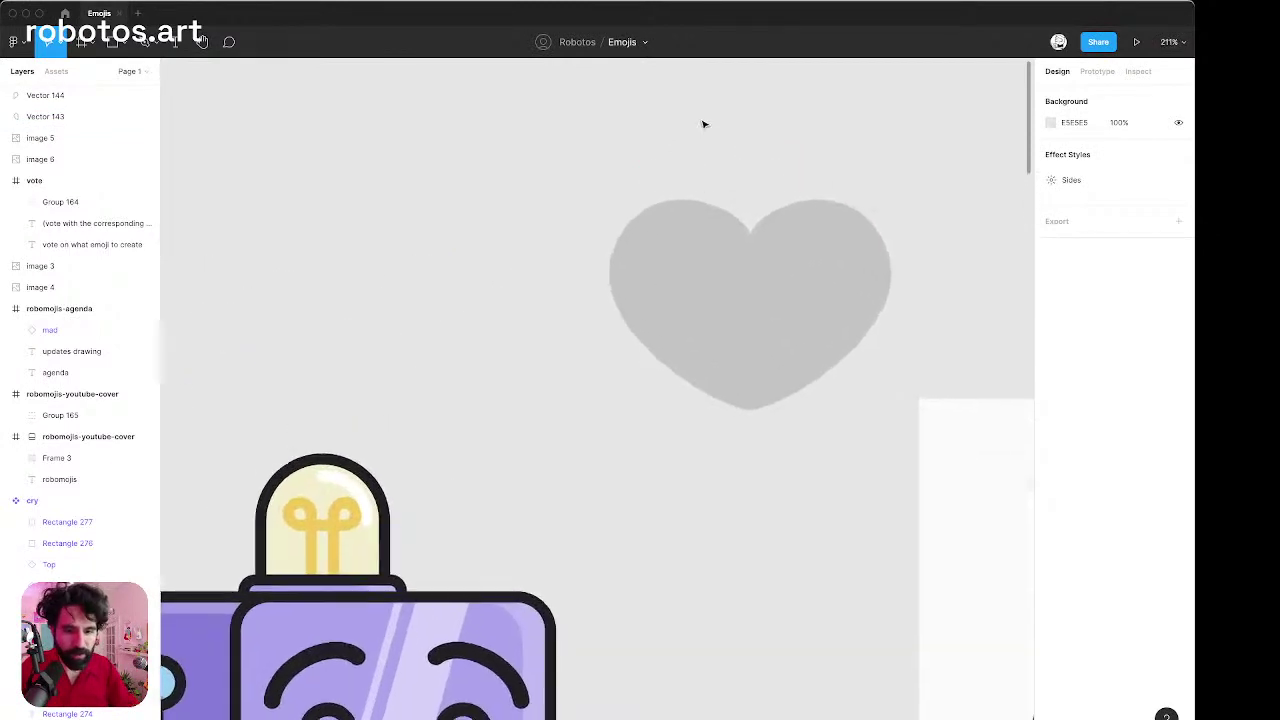
click(668, 260)
click(607, 437)
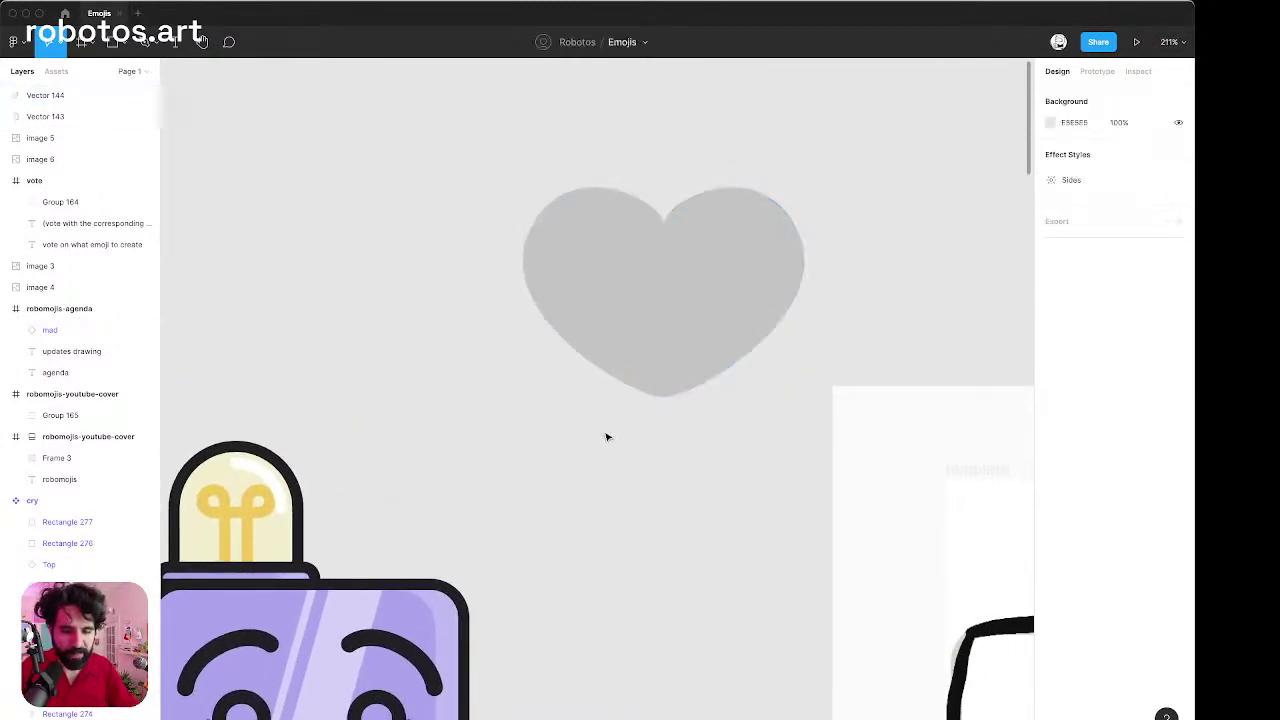
Angle the left half's bottom vertex handle slightly upward to sharpen the heart's tip, and leave vector editing.
click(644, 298)
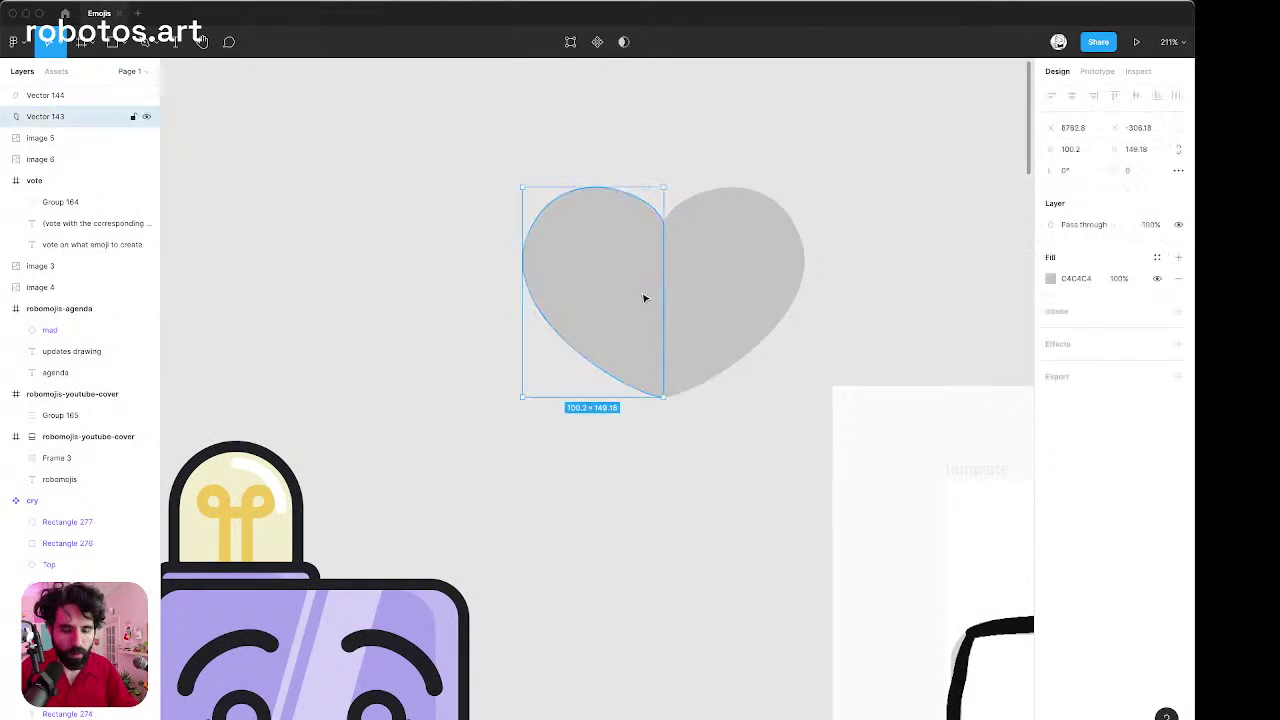
scroll(656, 379, up, 5)
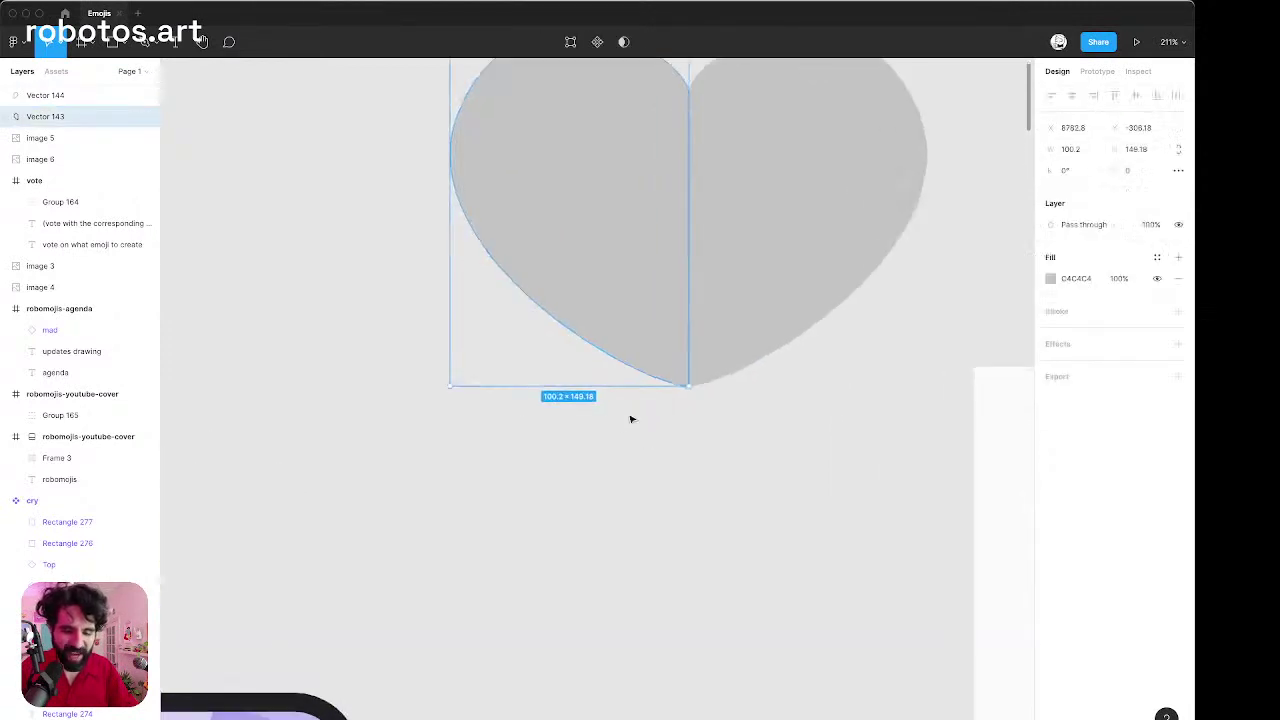
click(623, 489)
click(651, 374)
double_click(651, 374)
drag(610, 443, 774, 309)
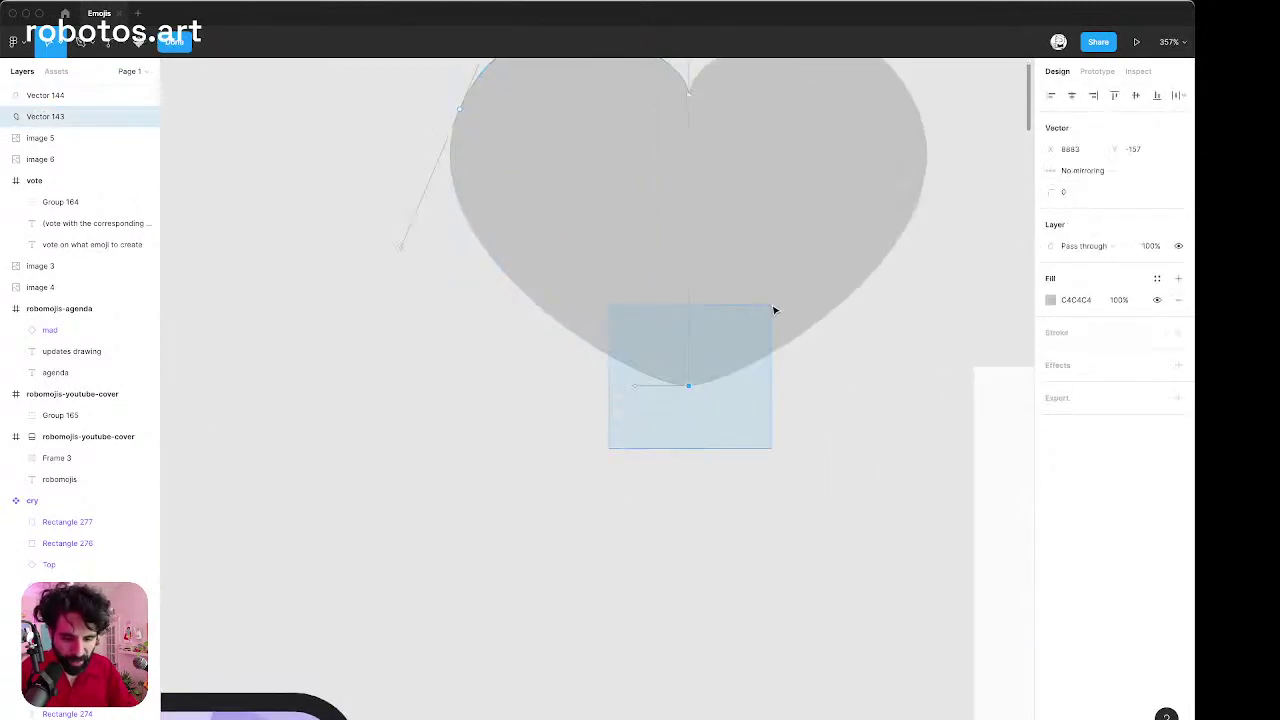
scroll(686, 323, up, 3)
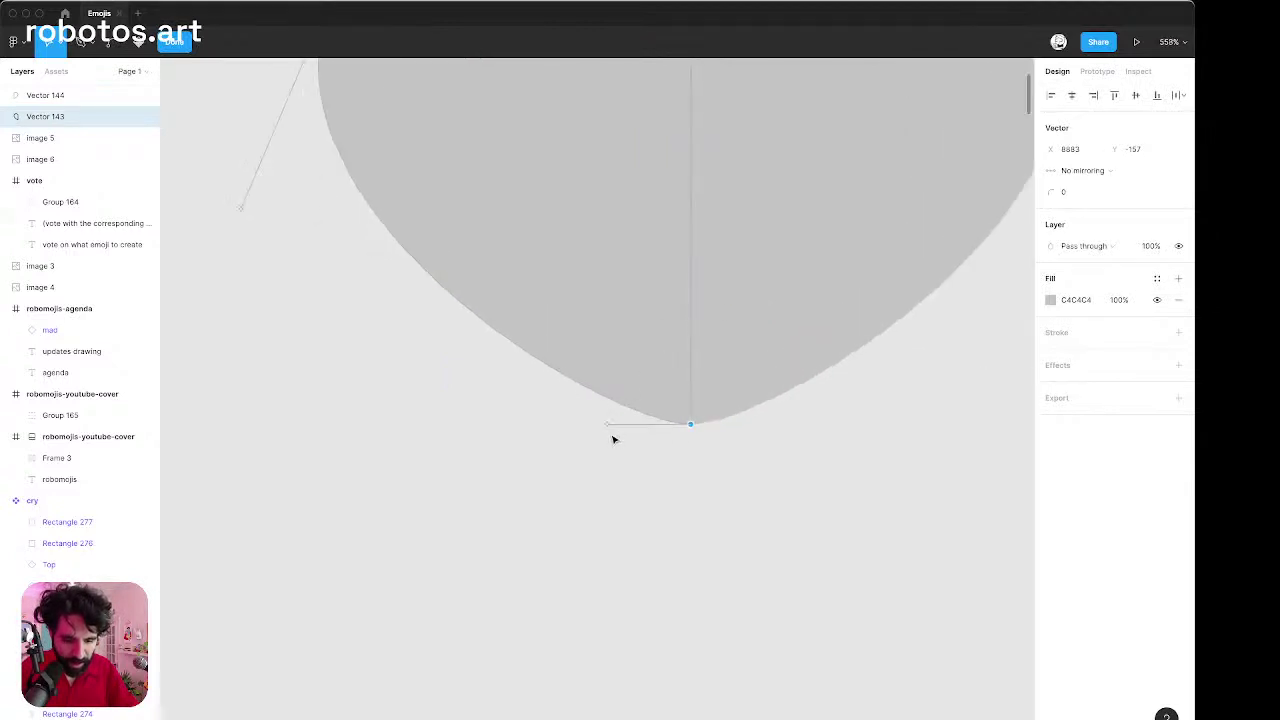
mouse_move(607, 425)
mouse_down()
mouse_move(626, 417)
mouse_move(610, 406)
mouse_up()
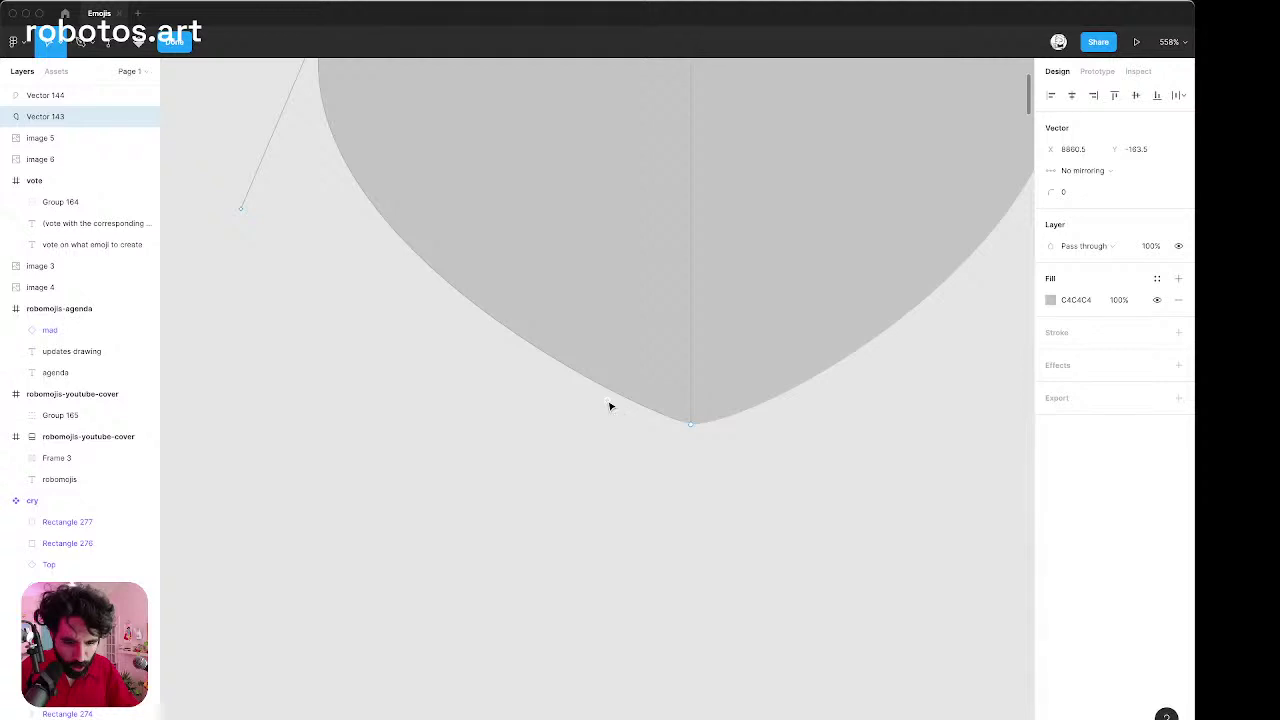
scroll(610, 406, down, 4)
key(Escape)
key(Escape)
key(Escape)
scroll(669, 466, down, 3)
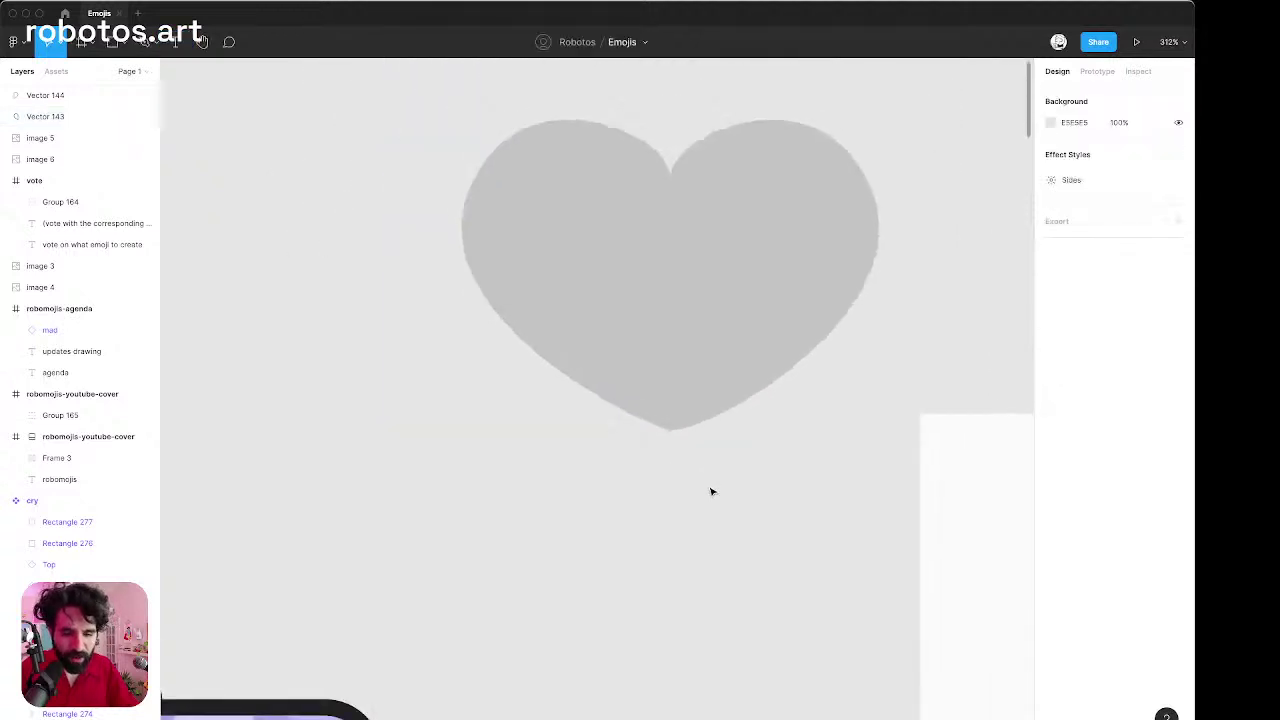
Delete the outdated right half and rebuild it as a horizontally flipped duplicate of the sharpened left half, flush at the seam.
click(787, 314)
key(Delete)
click(563, 281)
alt+drag(563, 281, 771, 245)
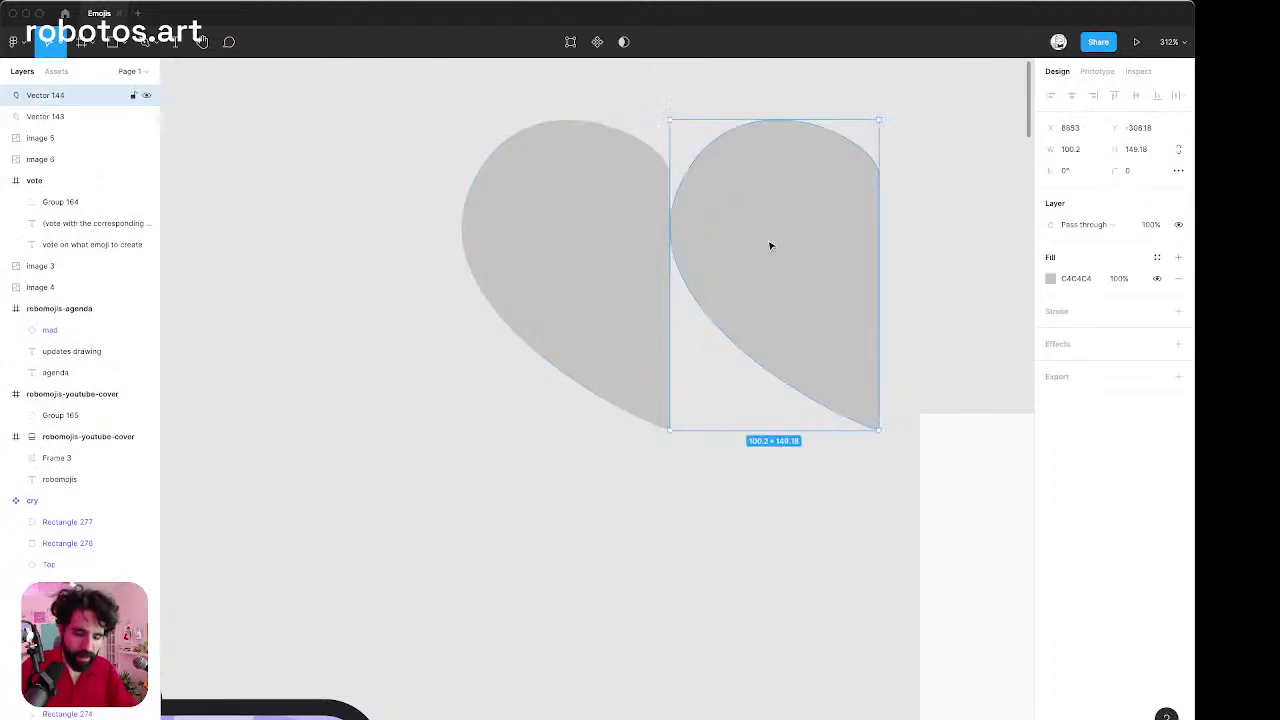
key(shift+h)
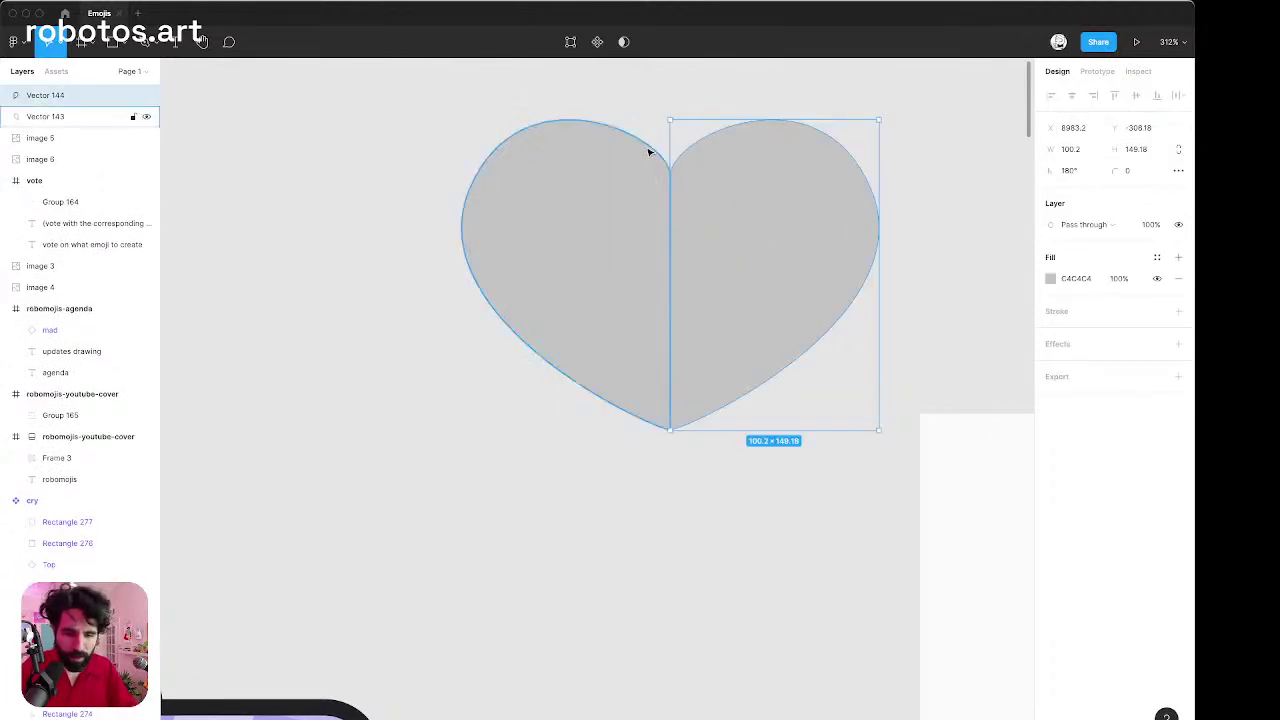
Combine both heart halves into one shape with a Union operation.
scroll(648, 147, up, 2)
drag(600, 144, 760, 345)
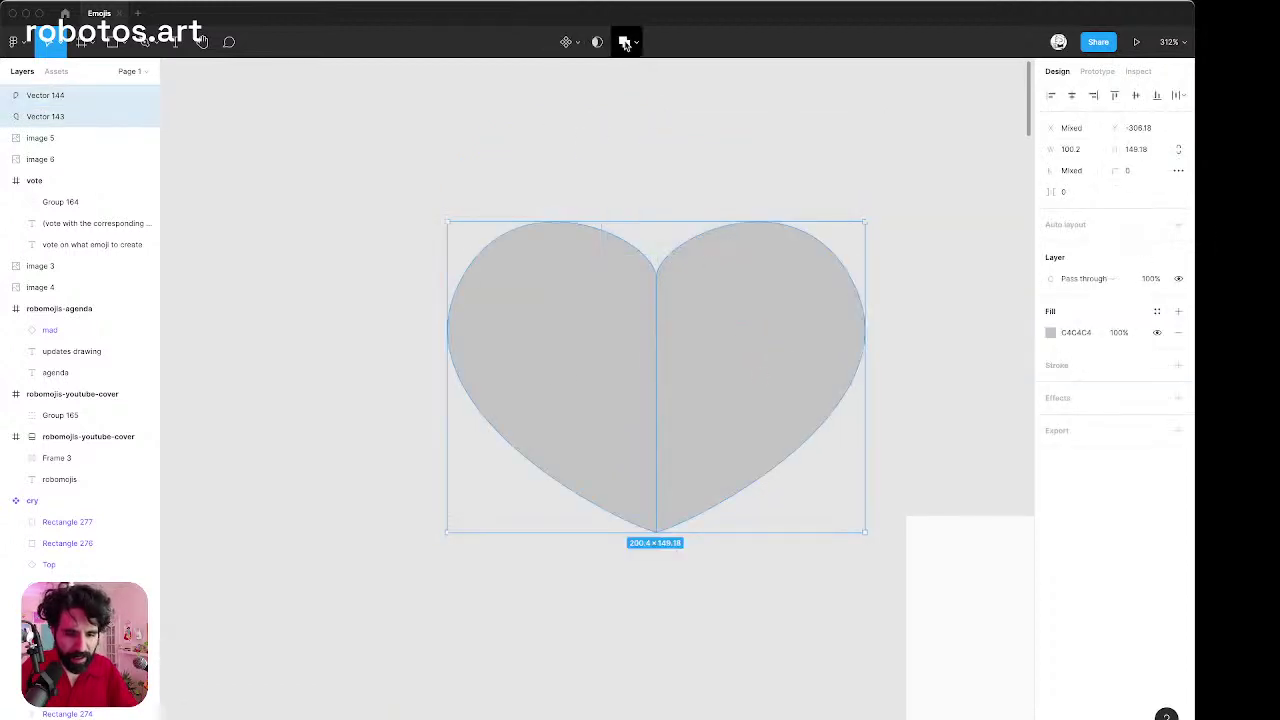
click(621, 42)
scroll(639, 174, down, 5)
click(637, 172)
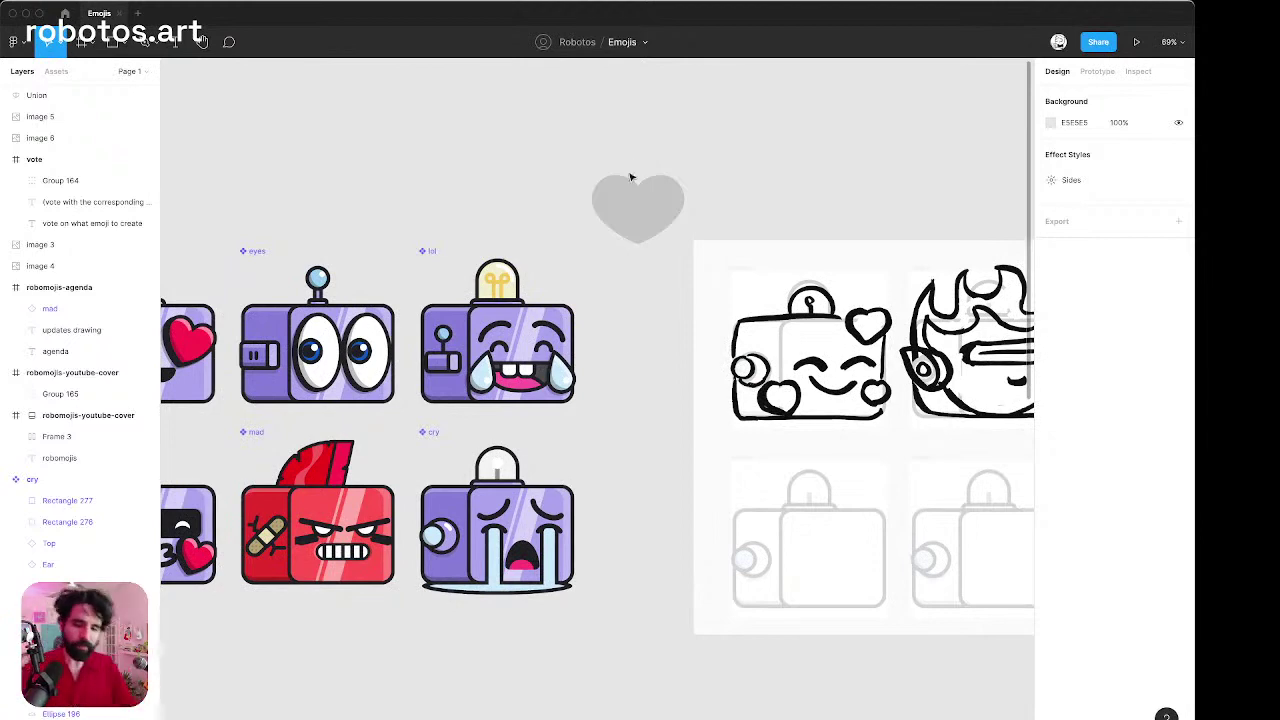
Scale the united heart to 92.57 × 68.91 using the sketch's lower heart as reference, and place it on empty canvas above the sketches.
scroll(628, 182, up, 5)
click(609, 191)
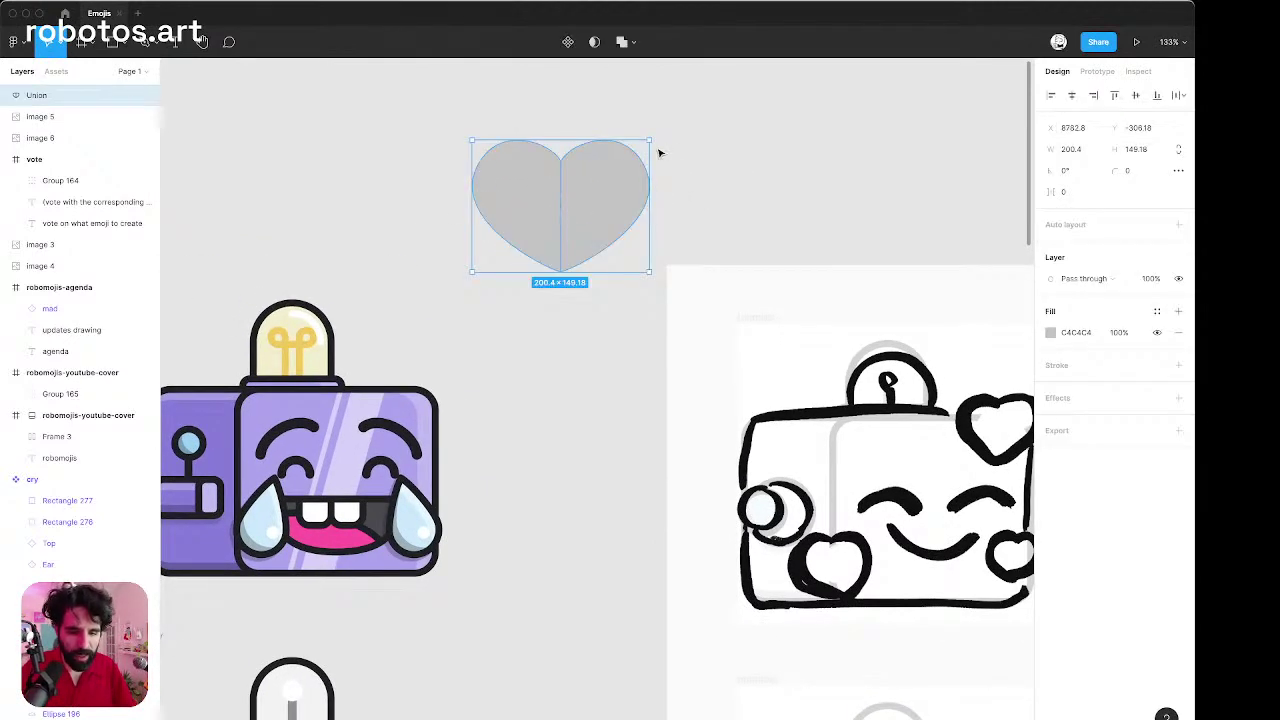
mouse_move(650, 141)
mouse_down()
mouse_move(606, 172)
mouse_move(884, 540)
mouse_move(836, 577)
mouse_up()
scroll(836, 577, up, 5)
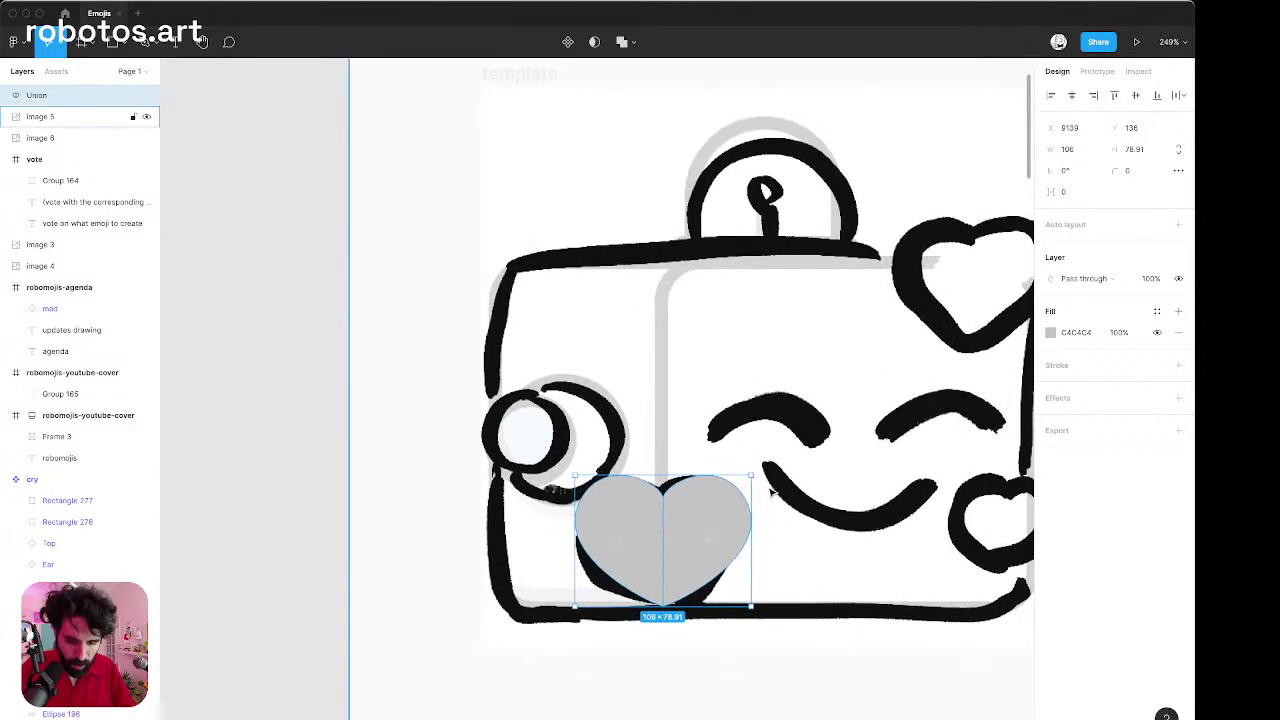
drag(751, 476, 745, 186)
scroll(737, 484, down, 5)
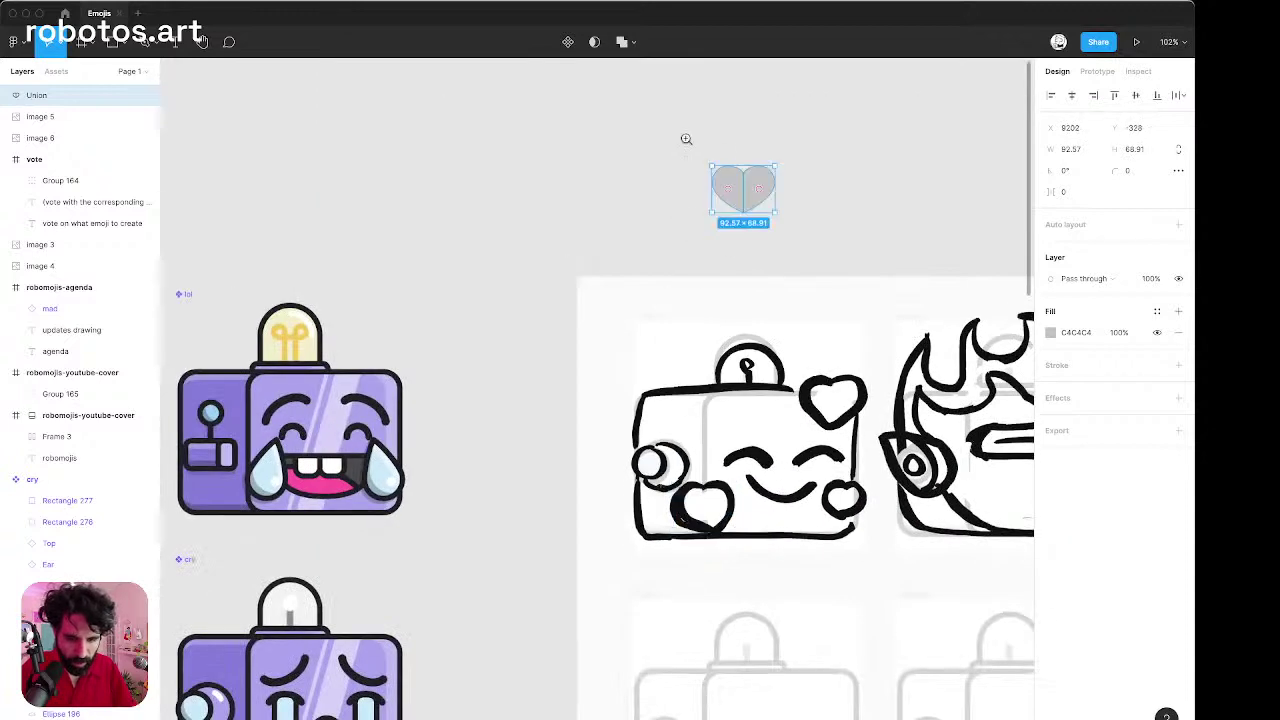
Examine the united heart up close in outline and normal view, and look over the available boolean operations.
drag(686, 139, 798, 242)
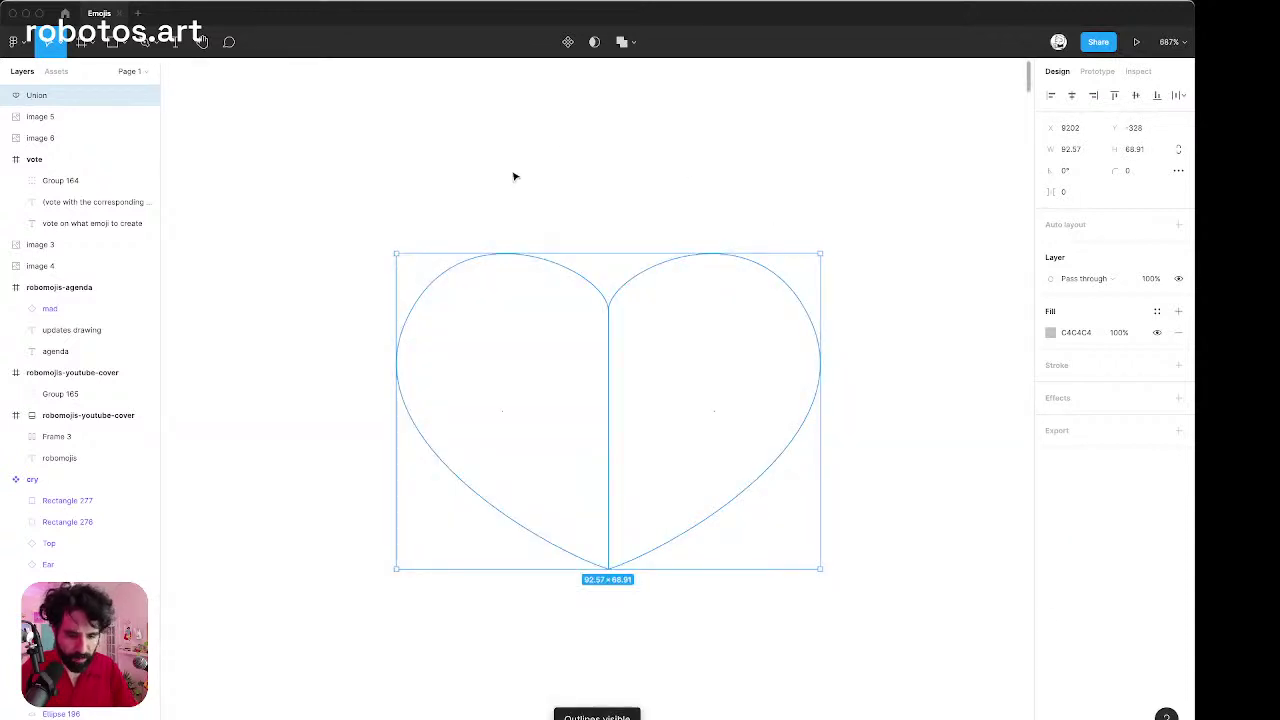
key(Escape)
key(super+y)
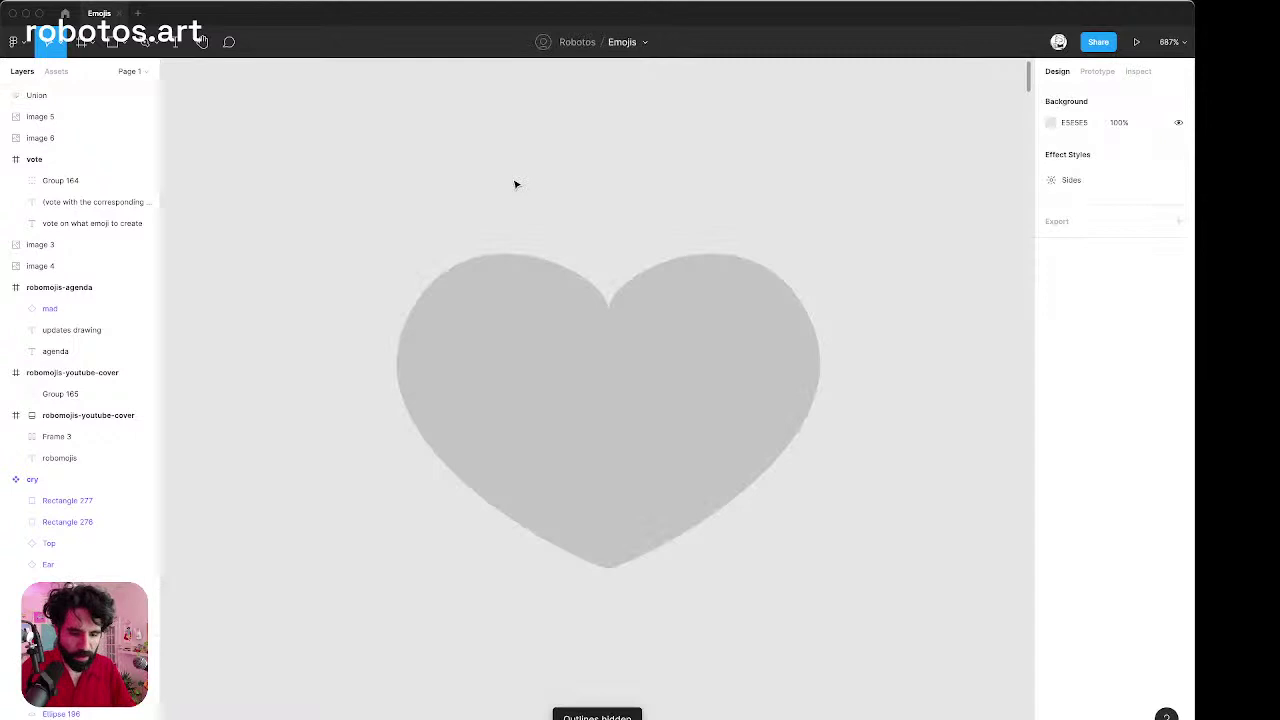
click(583, 311)
click(637, 114)
click(523, 346)
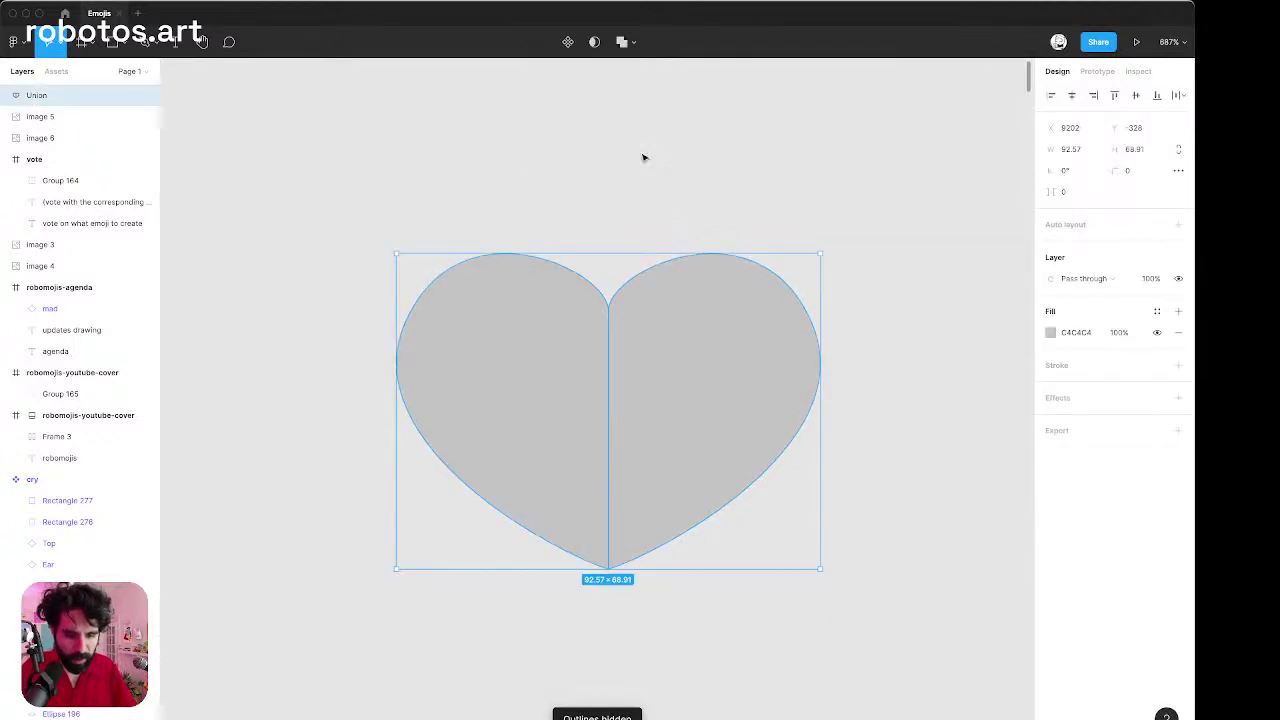
click(635, 43)
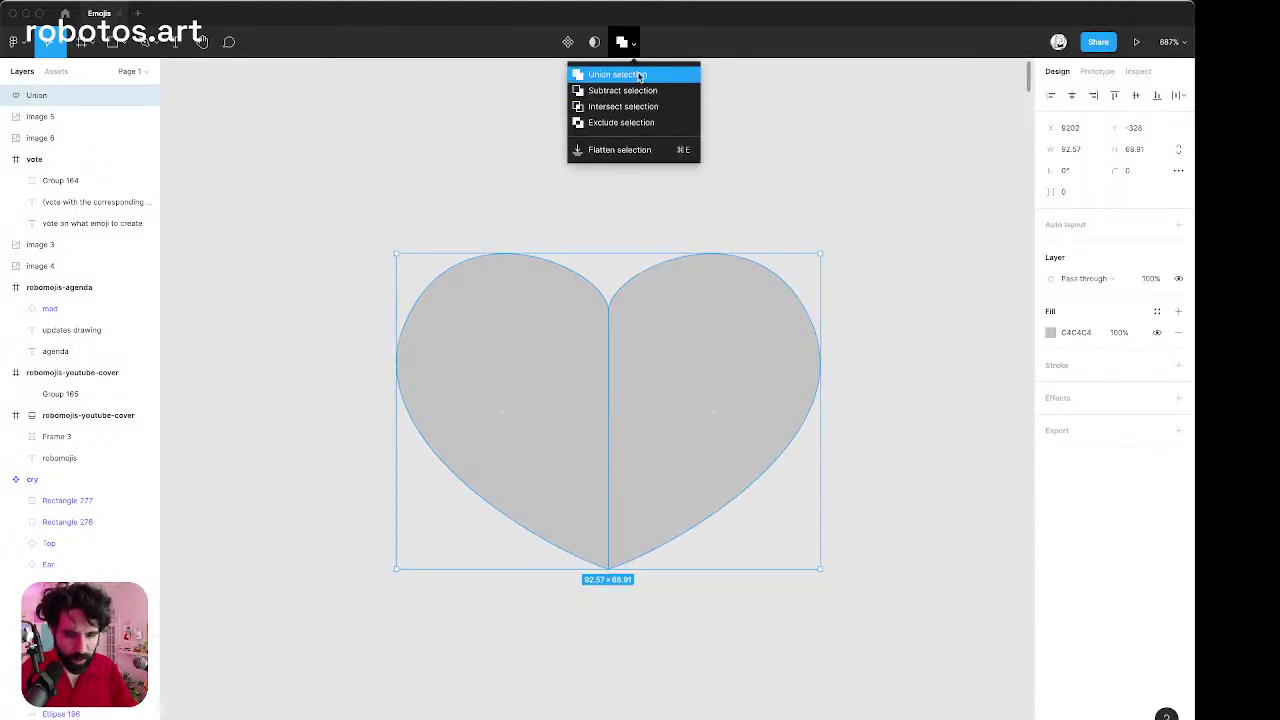
click(457, 200)
scroll(456, 195, down, 15)
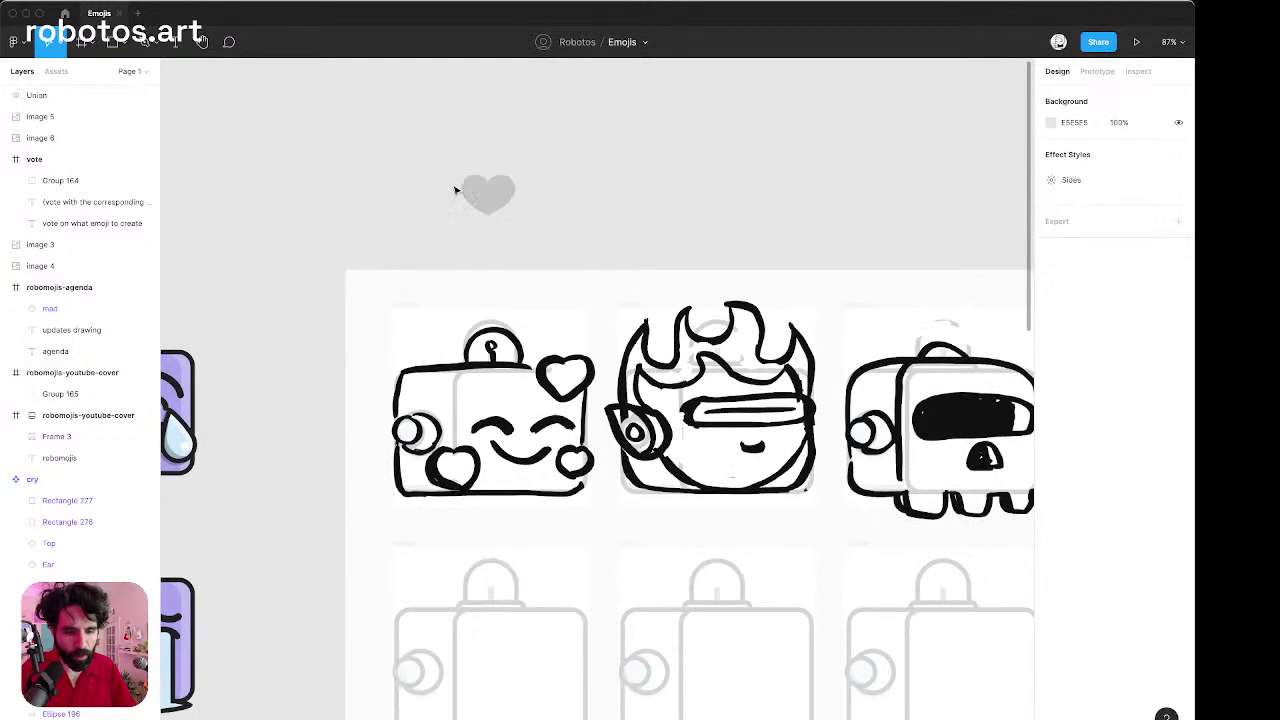
Try moving the right half separately inside the union, and undo the move.
click(487, 193)
scroll(489, 203, up, 10)
double_click(568, 166)
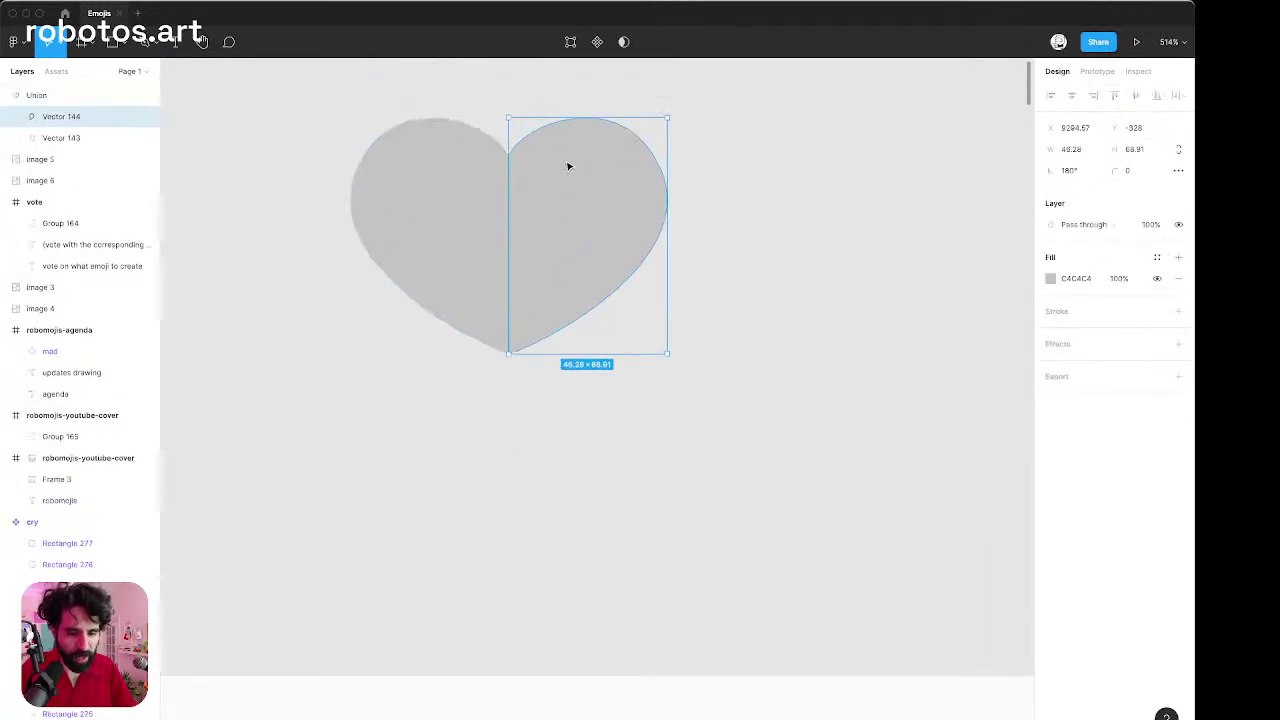
drag(568, 166, 660, 249)
key(super+z)
click(748, 241)
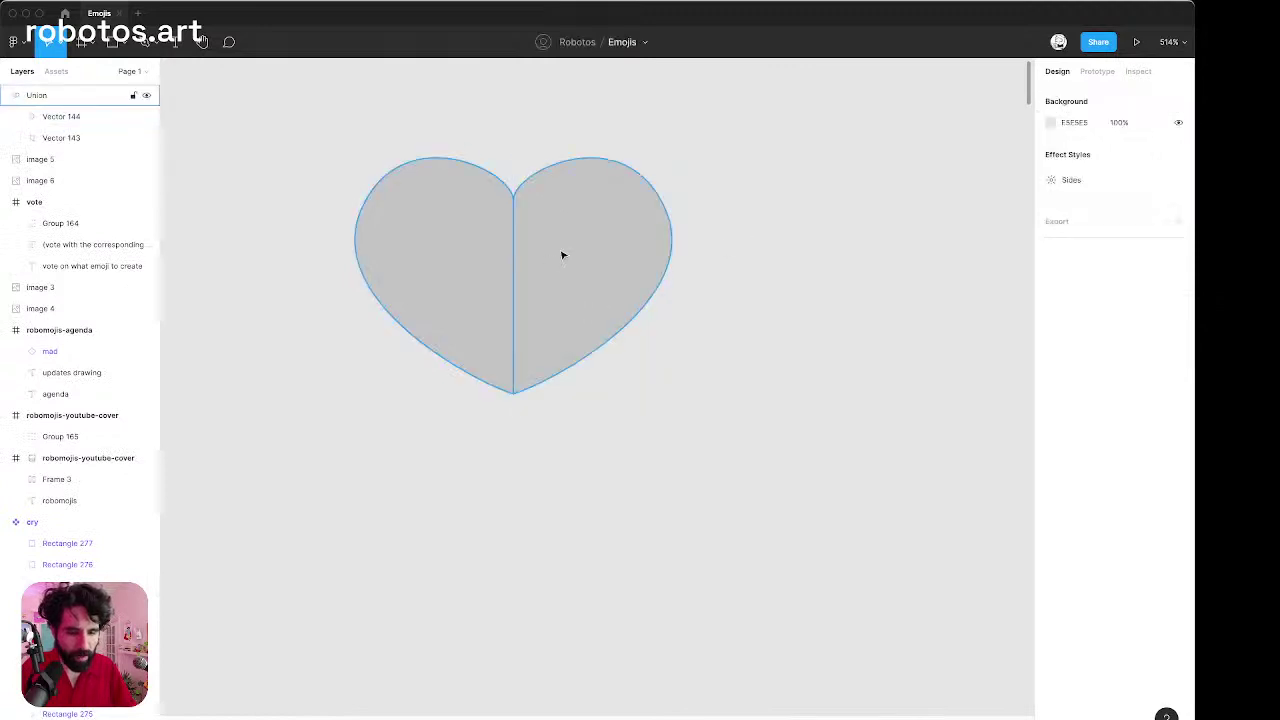
Apply the Purplered/04 color style as the fill of the united heart.
click(564, 255)
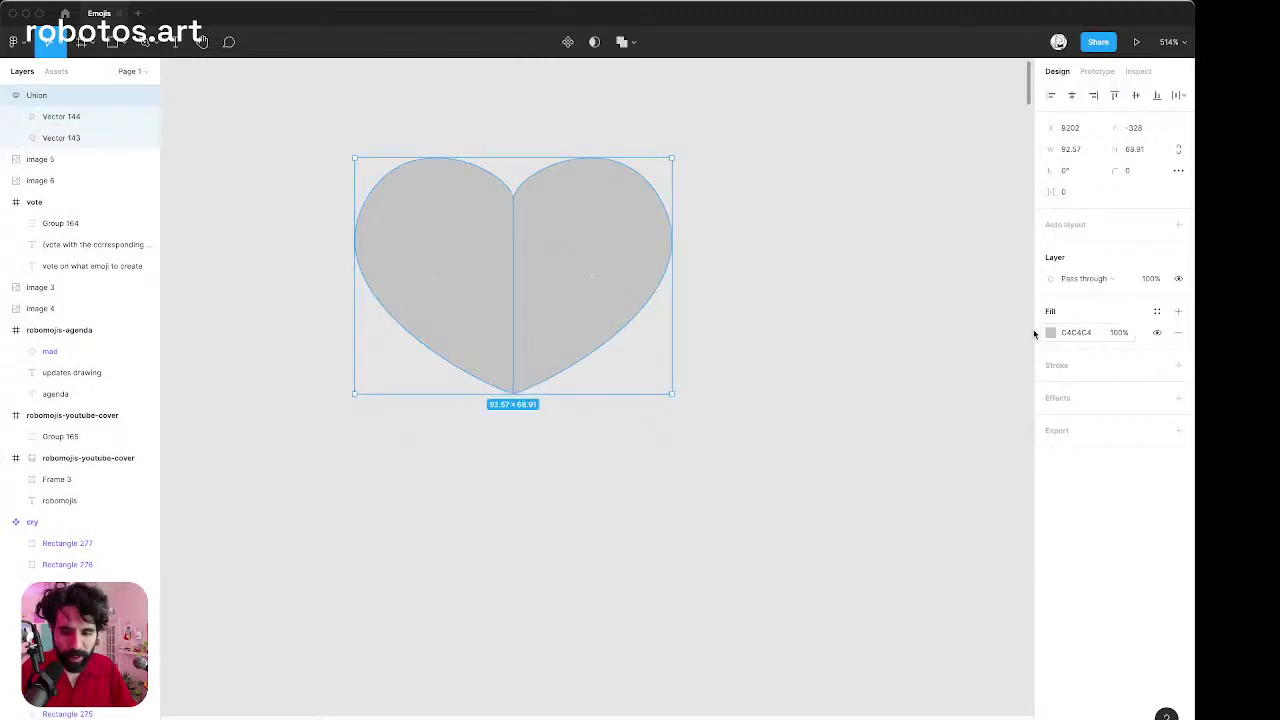
click(1157, 311)
scroll(1145, 498, down, 1)
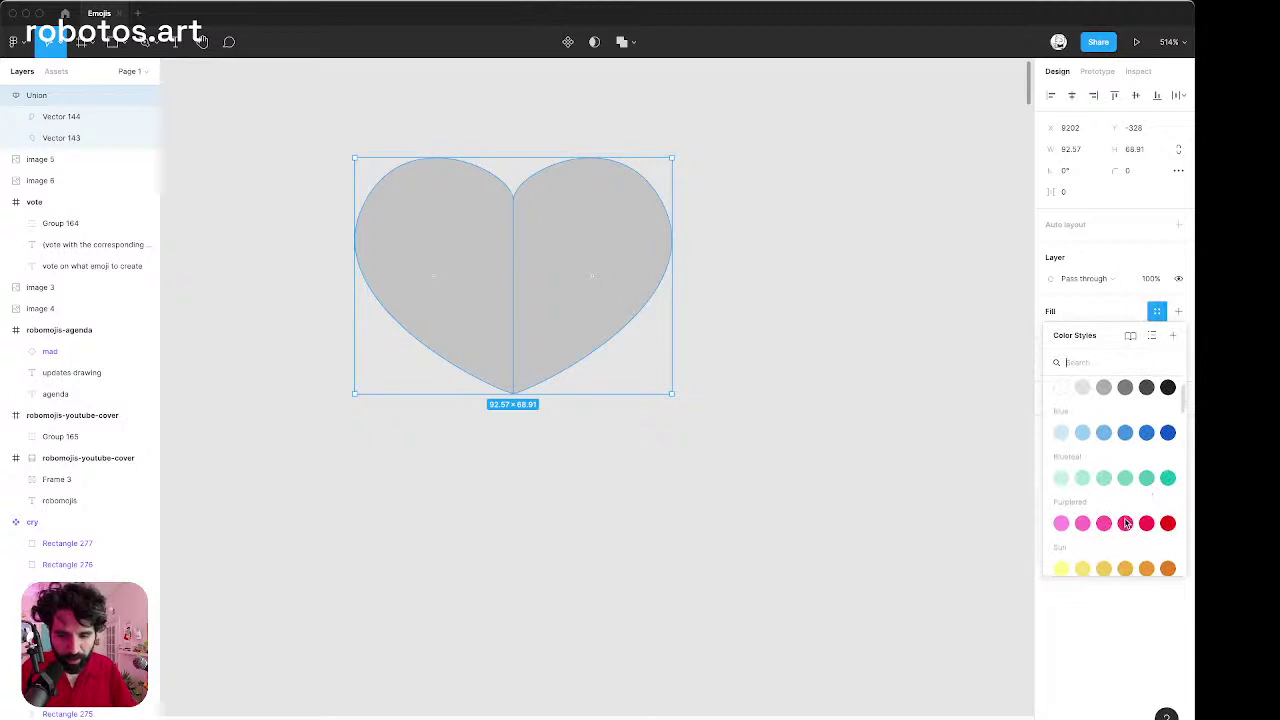
click(1125, 522)
click(840, 303)
Give the heart an Ink/06 stroke with a weight of 8, keeping it centered.
click(580, 255)
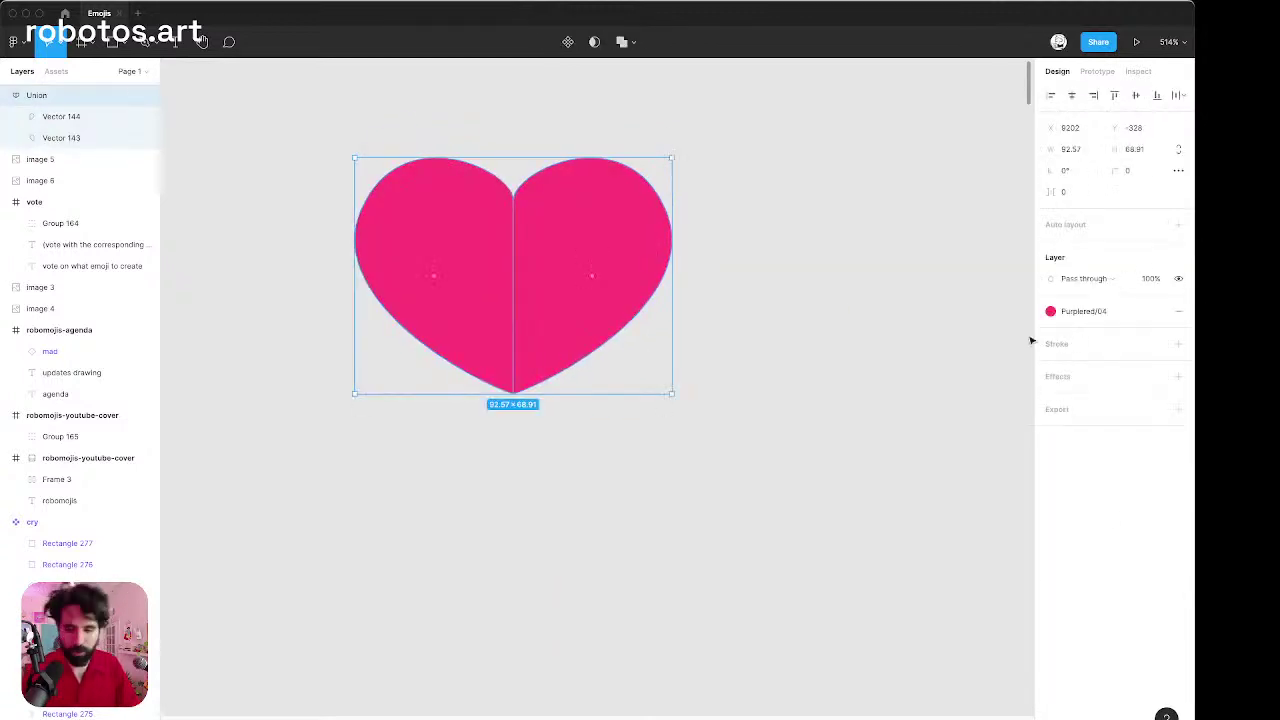
click(1158, 346)
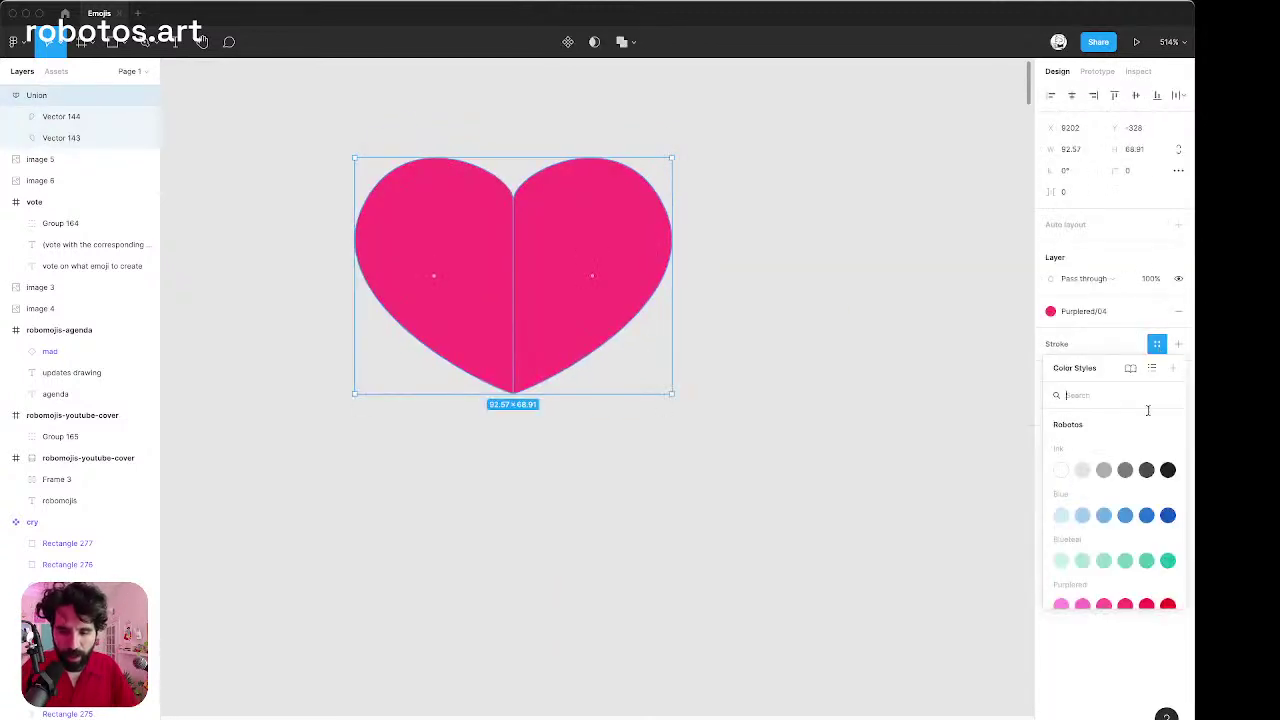
click(1168, 466)
click(1078, 367)
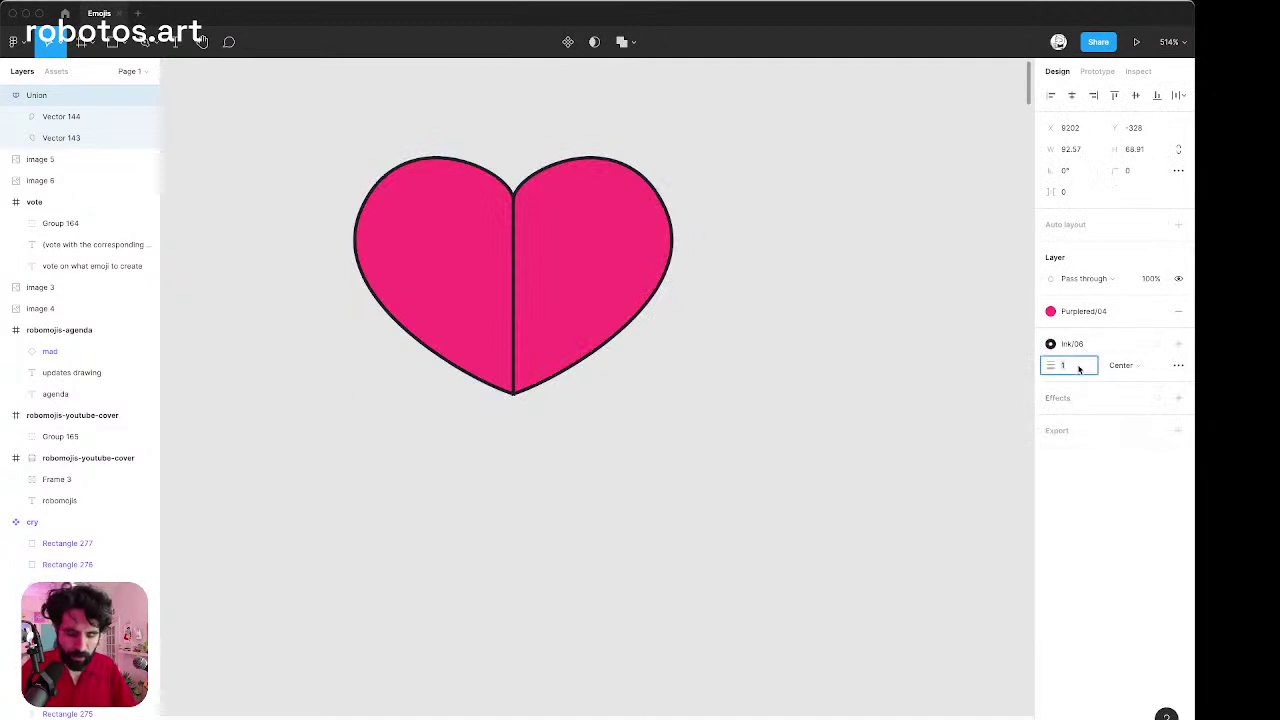
text(8)
key(Return)
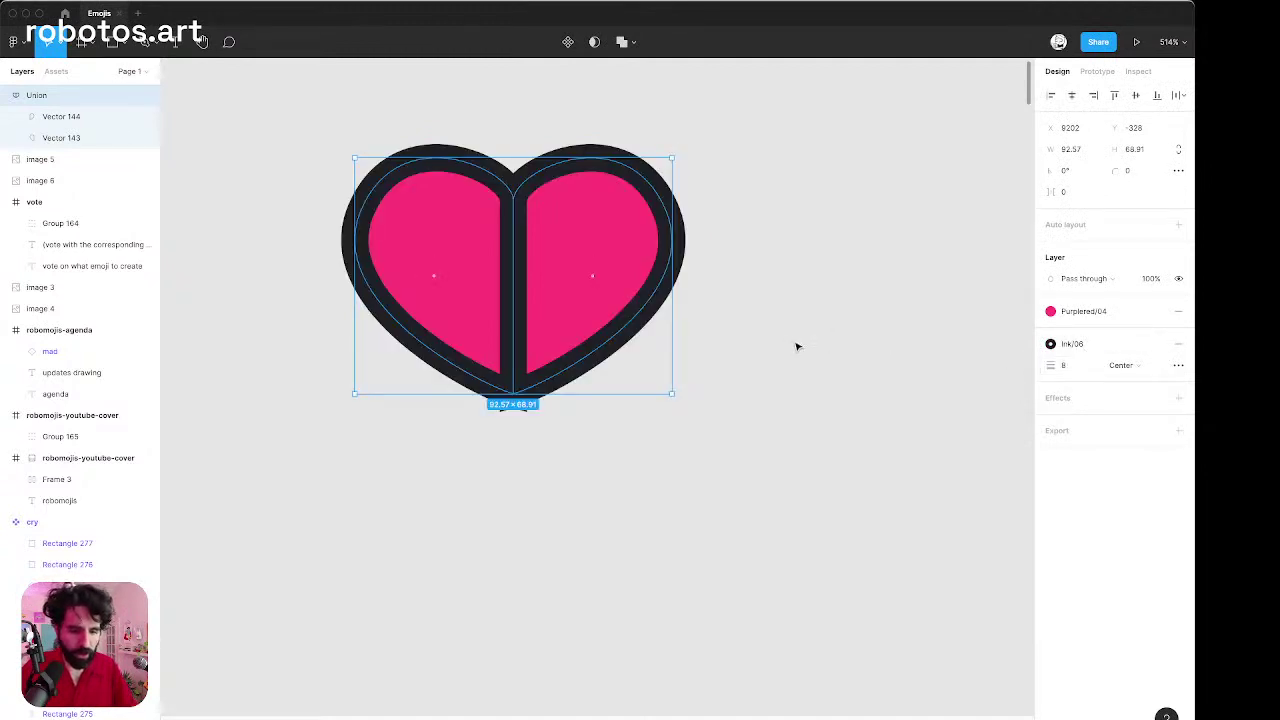
click(1134, 366)
click(762, 343)
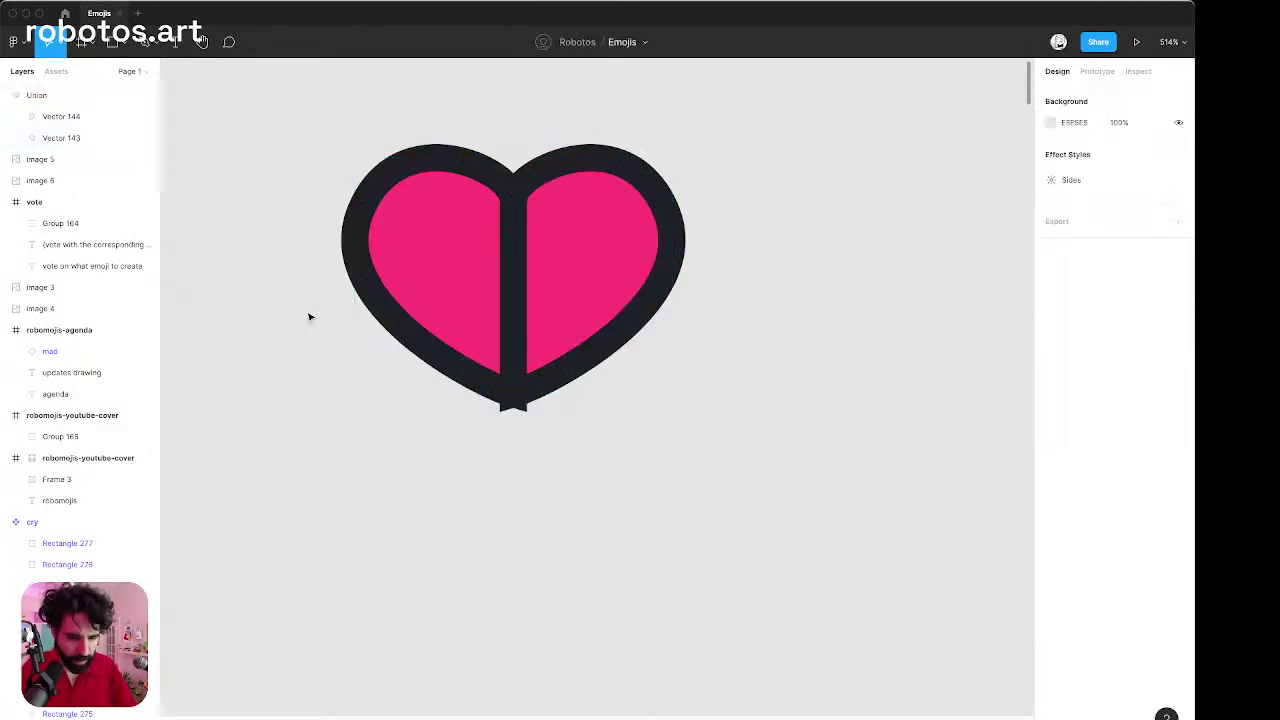
Nudge the right half inside the union 1 px toward the left half so that the two overlap.
click(452, 278)
scroll(488, 248, up, 5)
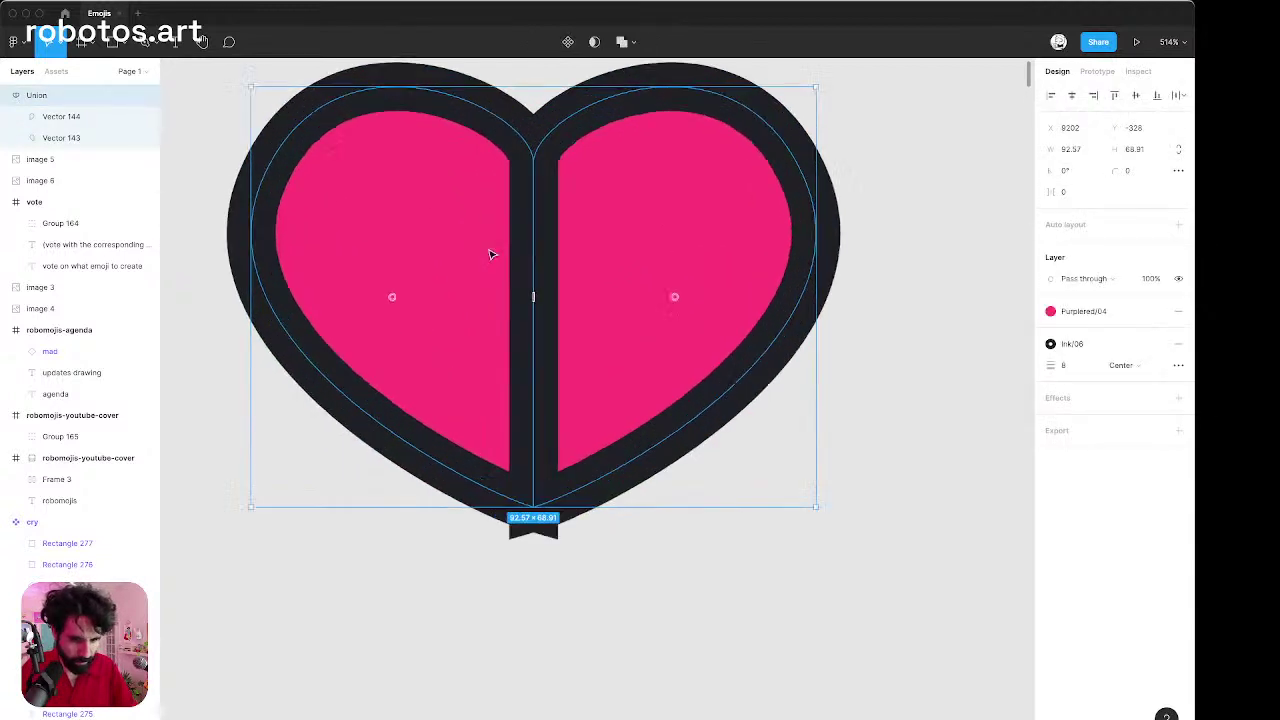
double_click(615, 234)
key(Left)
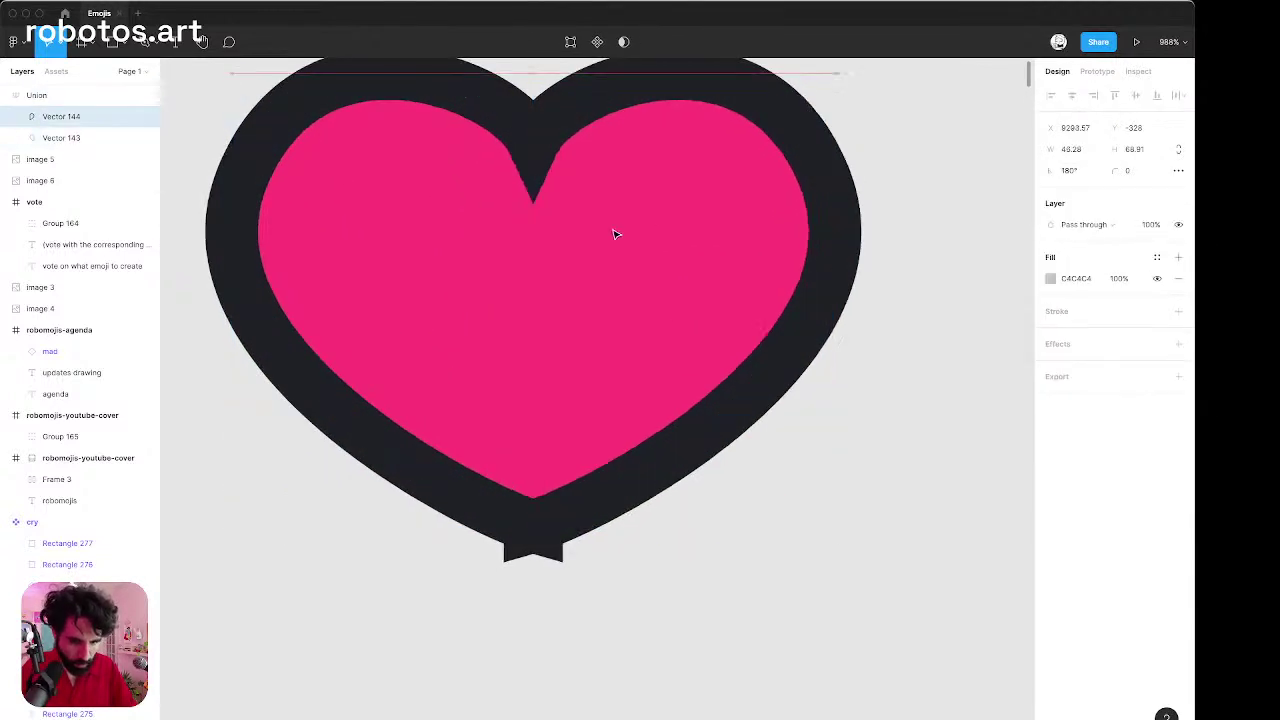
scroll(615, 234, down, 5)
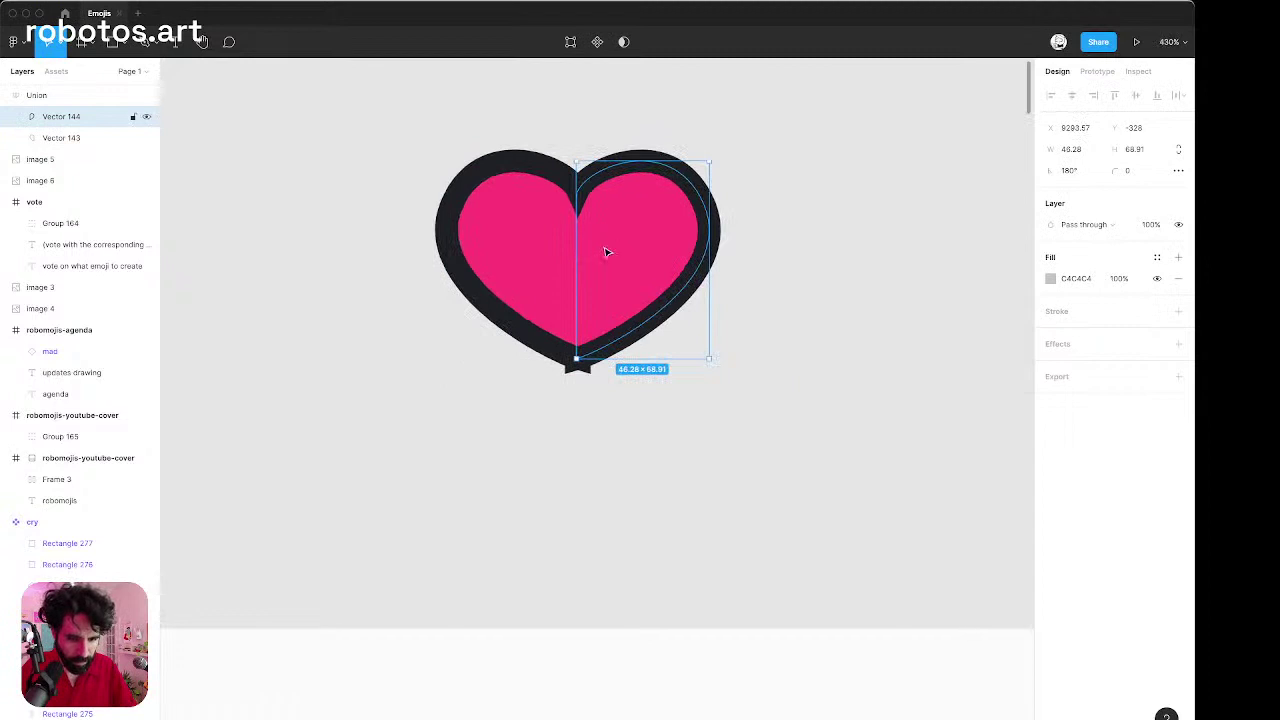
scroll(582, 285, up, 4)
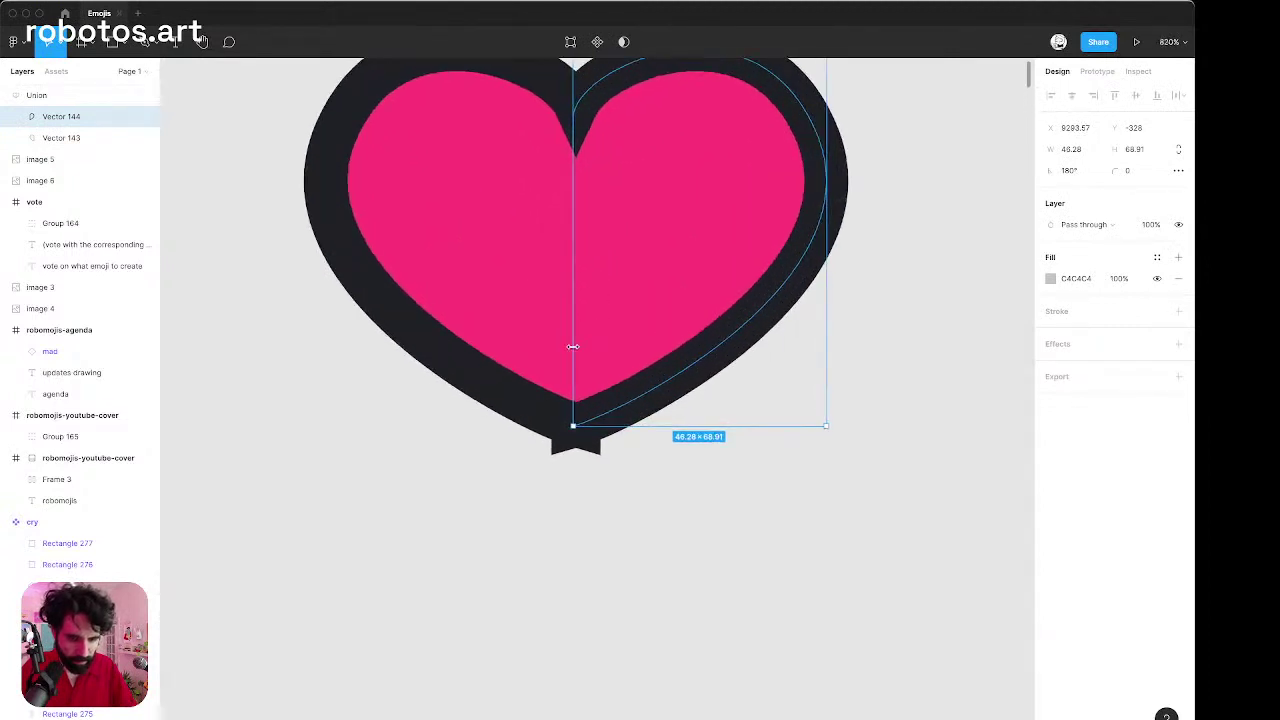
scroll(573, 347, up, 3)
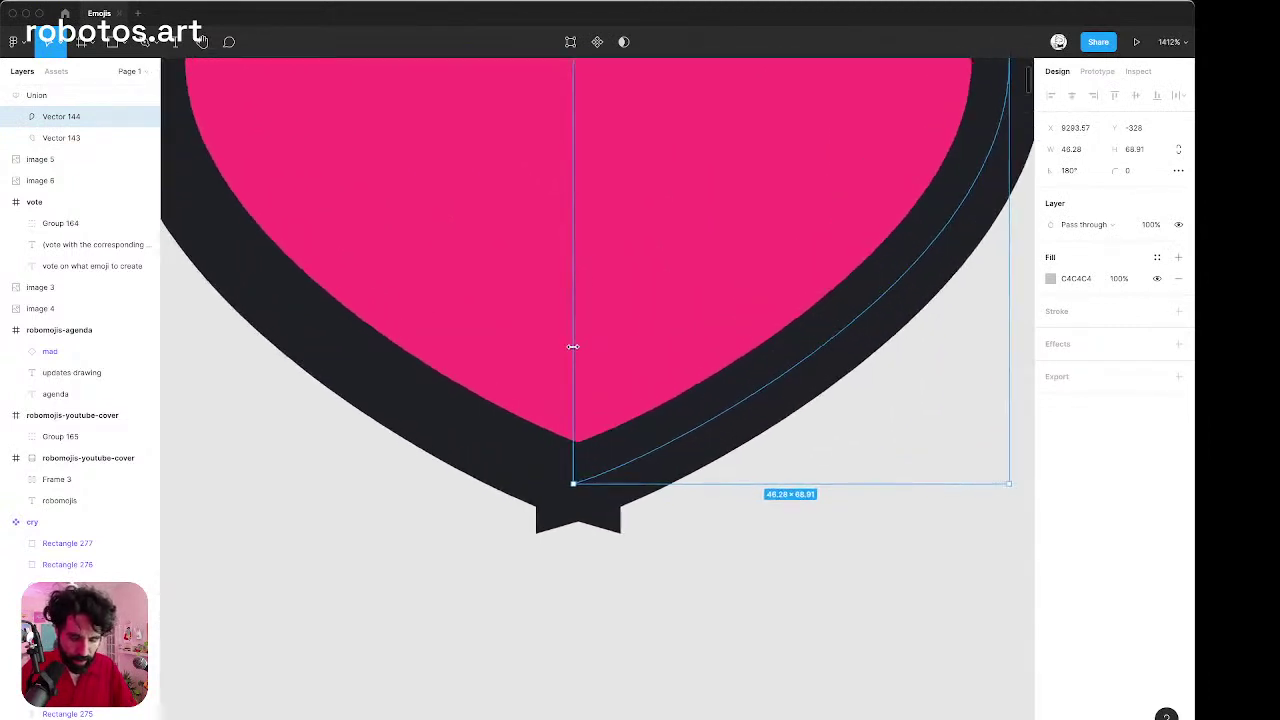
Show the outlines of the shapes, pull the right half away from the left half, and delete it from the union.
key(super+y)
scroll(600, 480, up, 4)
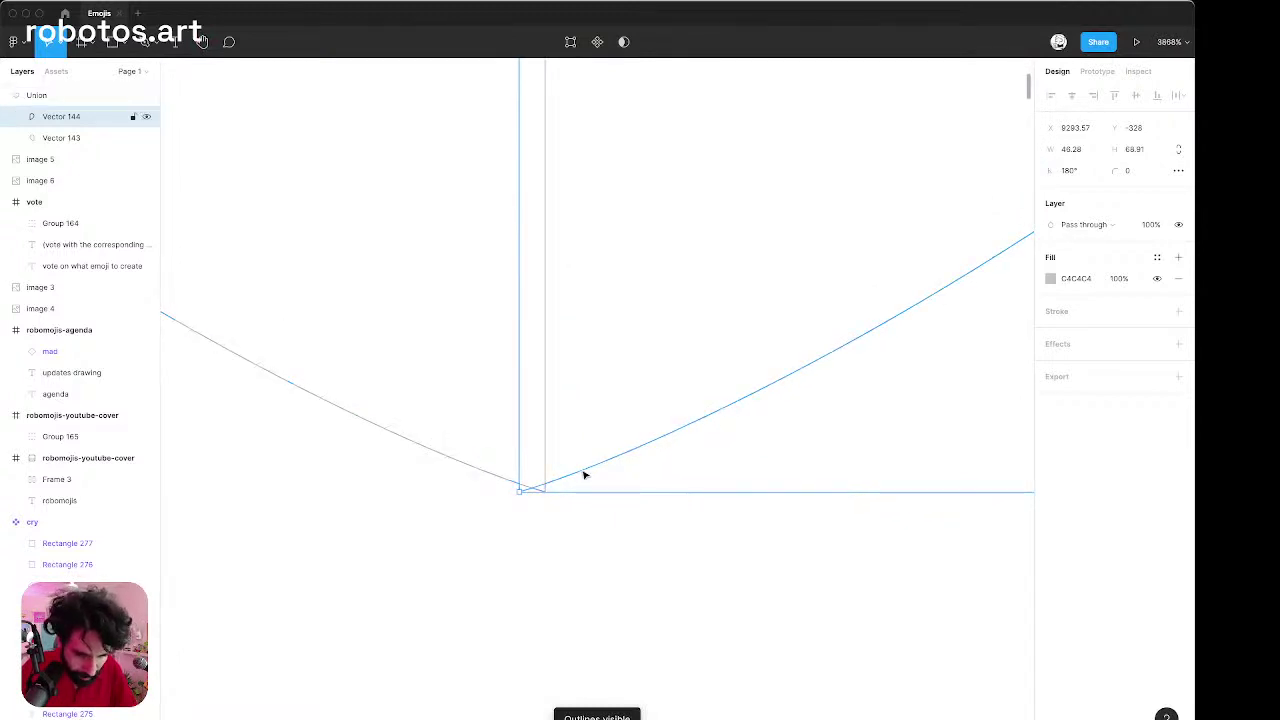
drag(585, 475, 621, 470)
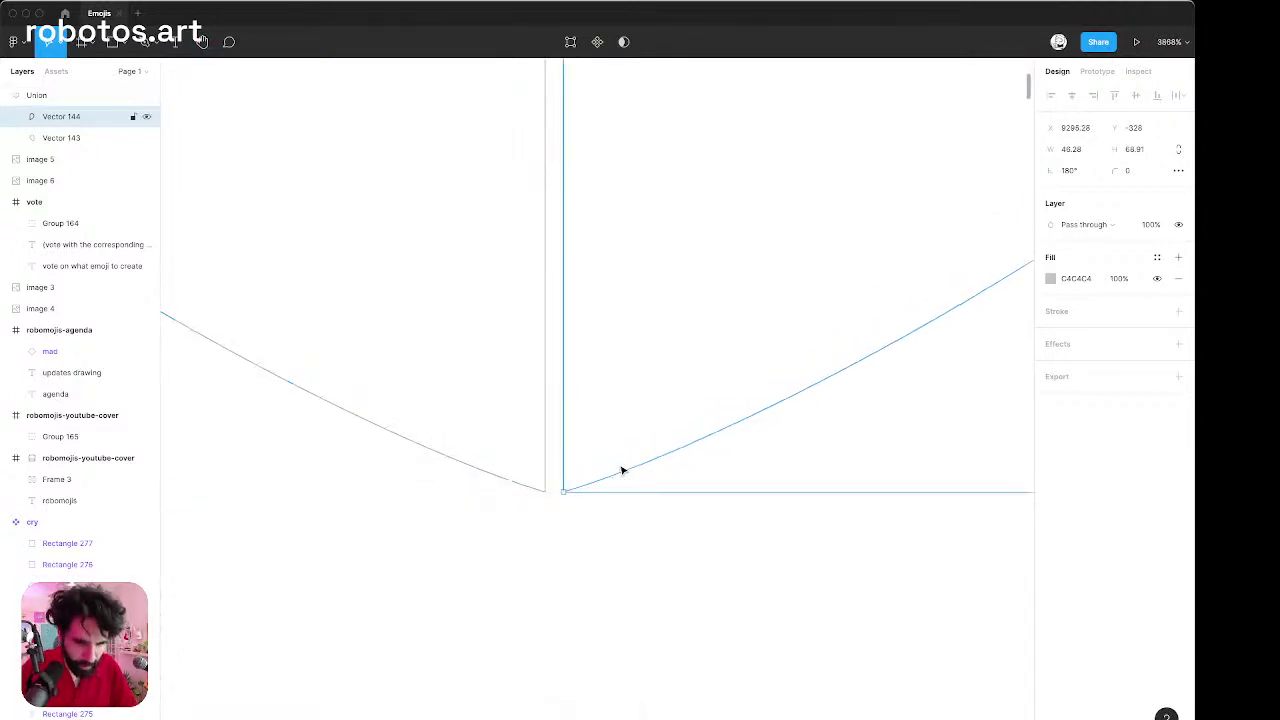
scroll(621, 470, down, 4)
key(Delete)
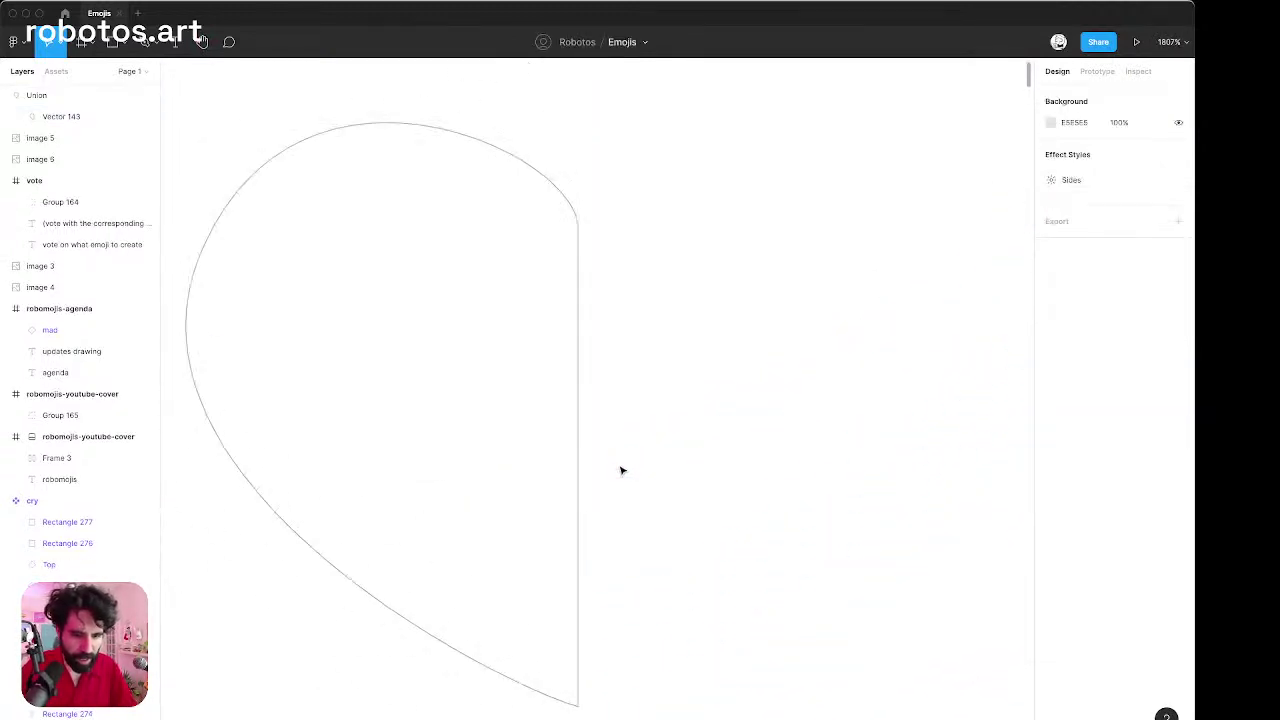
Try to align the union holding the remaining left half to whole pixels with the Round to pixel command.
click(572, 278)
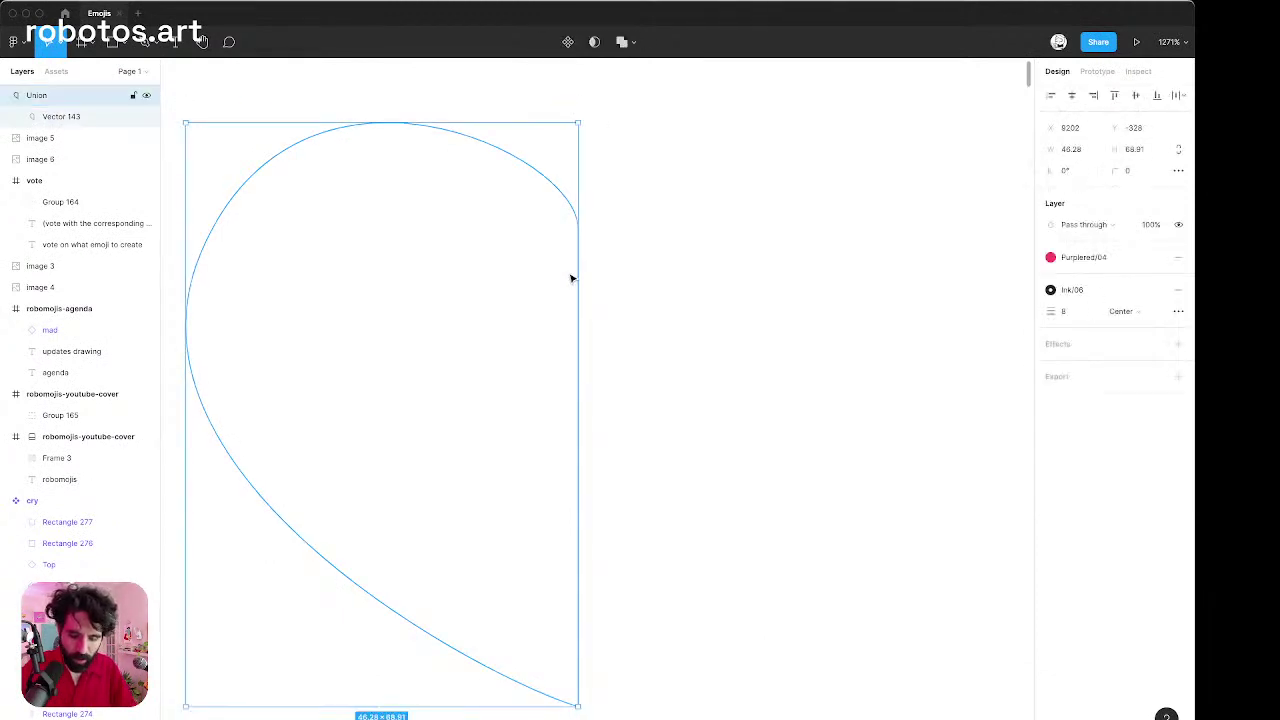
key(super+backslash)
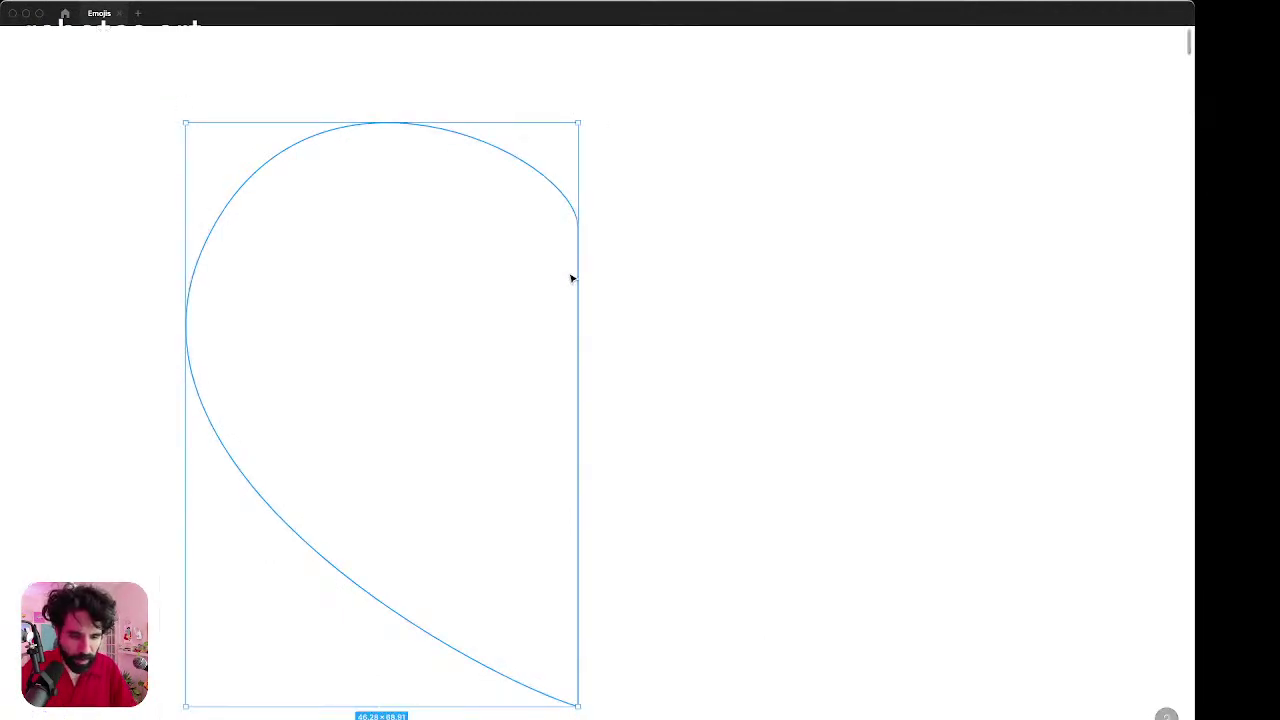
key(super+slash)
key(Escape)
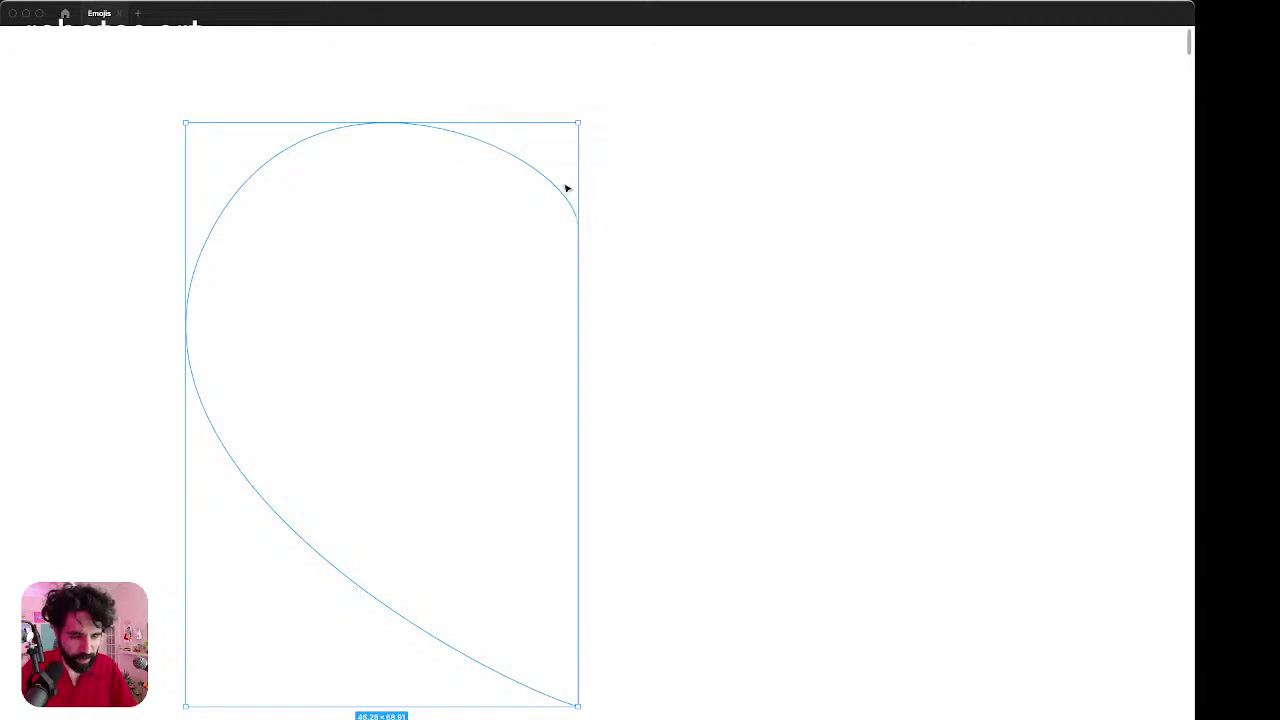
key(super+backslash)
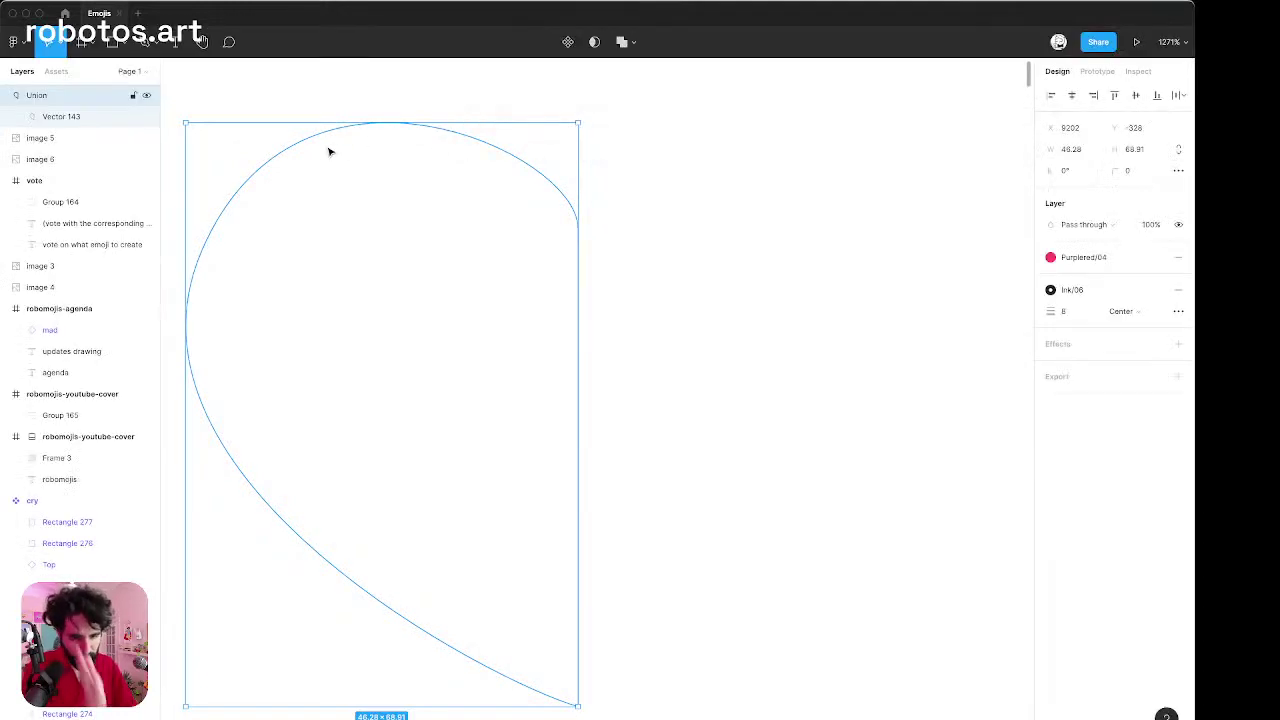
key(super+slash)
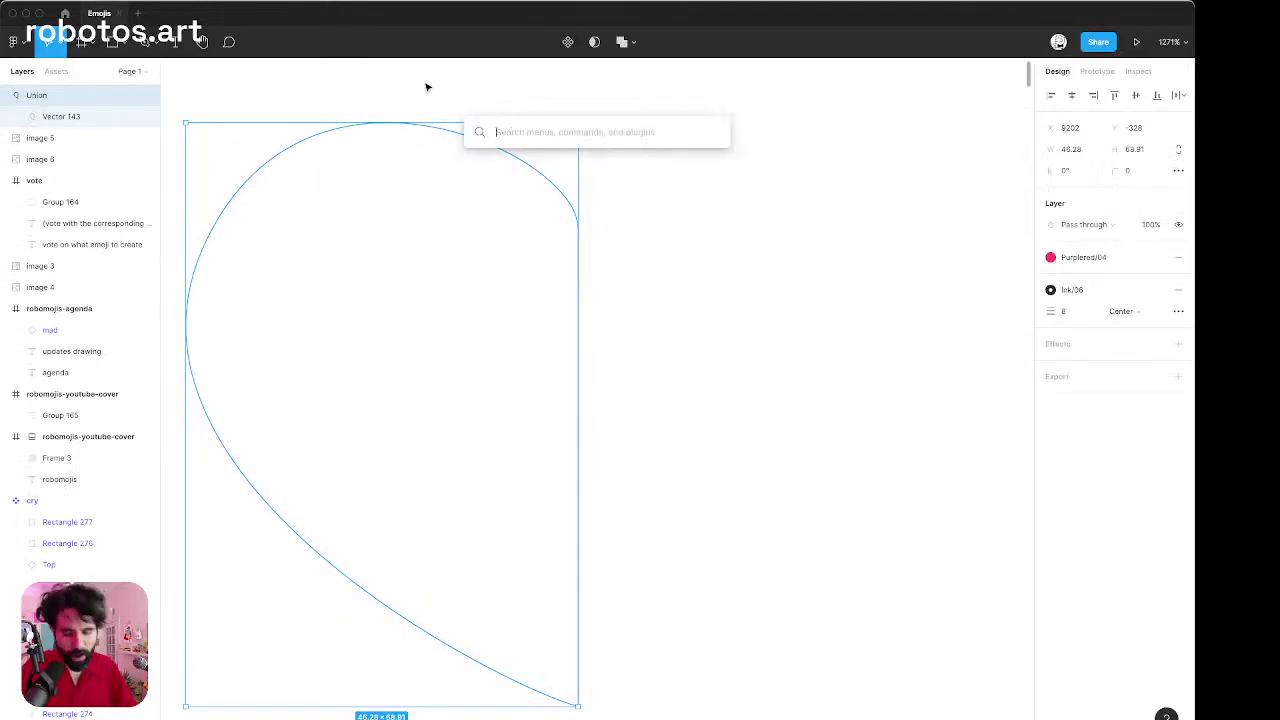
text(pix)
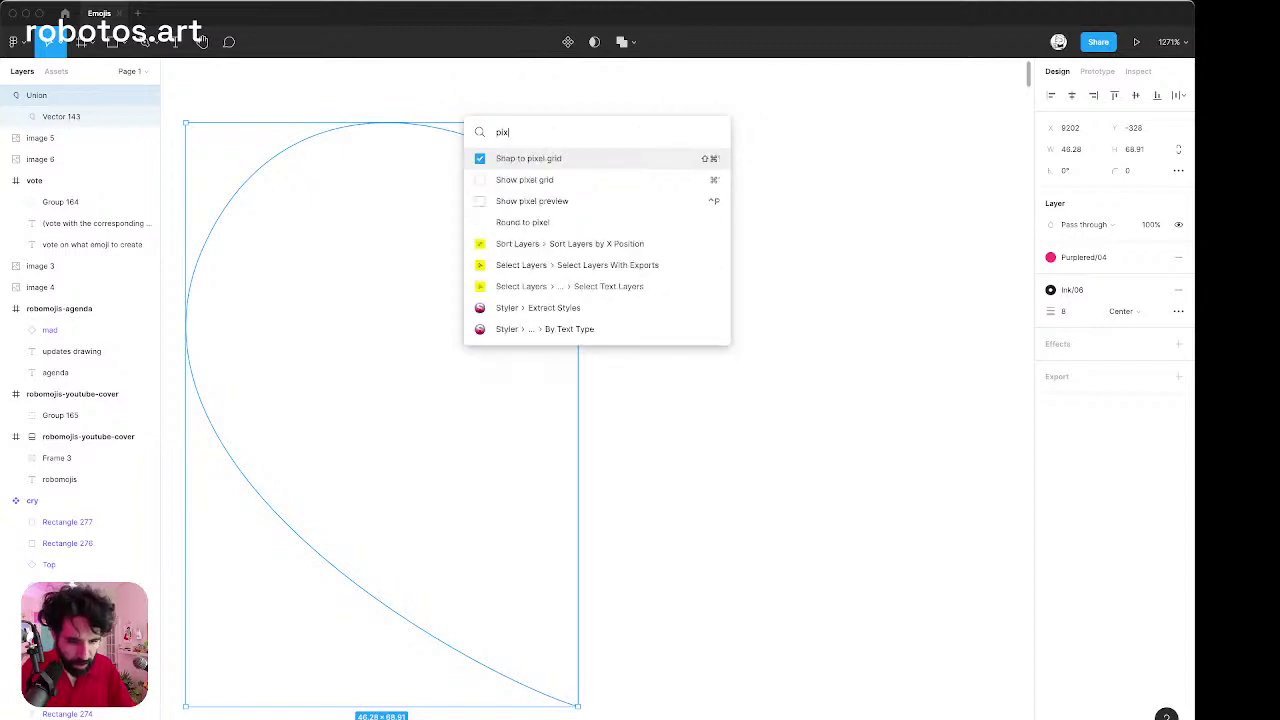
key(Down)
key(Down)
key(Down)
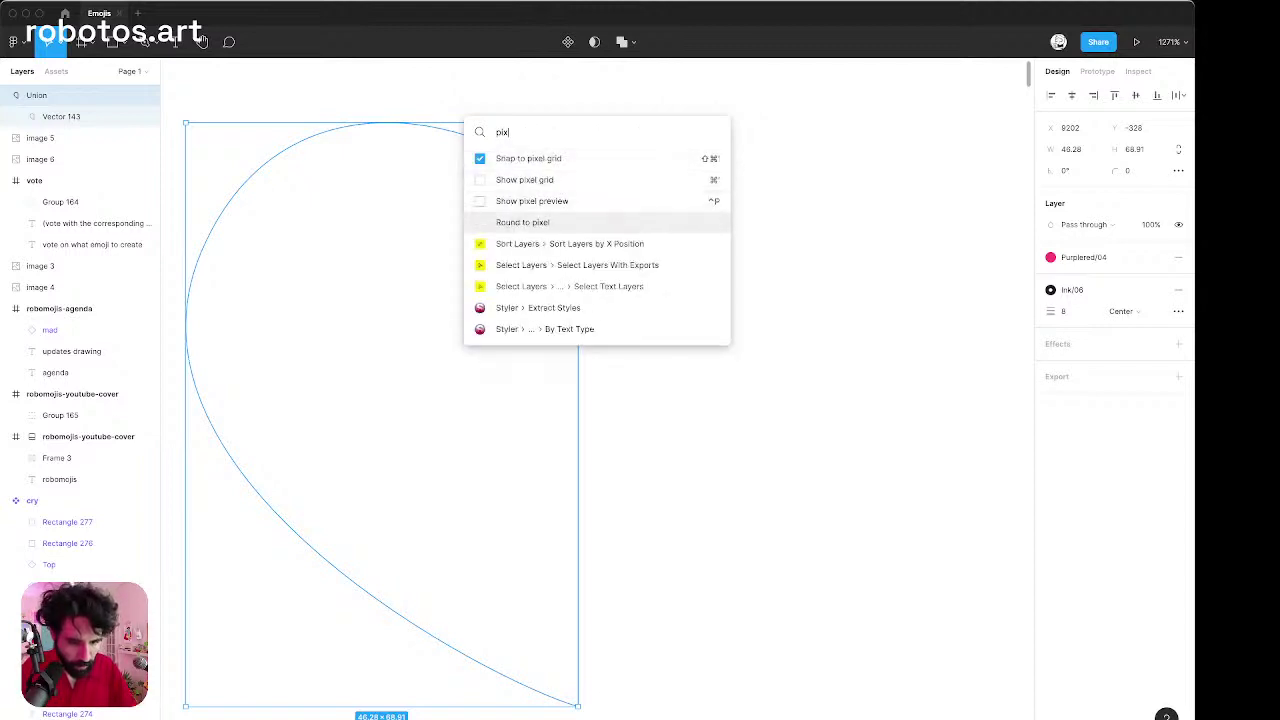
key(Return)
Try to round the two points of the left half's straight edge to whole pixels in vector editing.
click(539, 134)
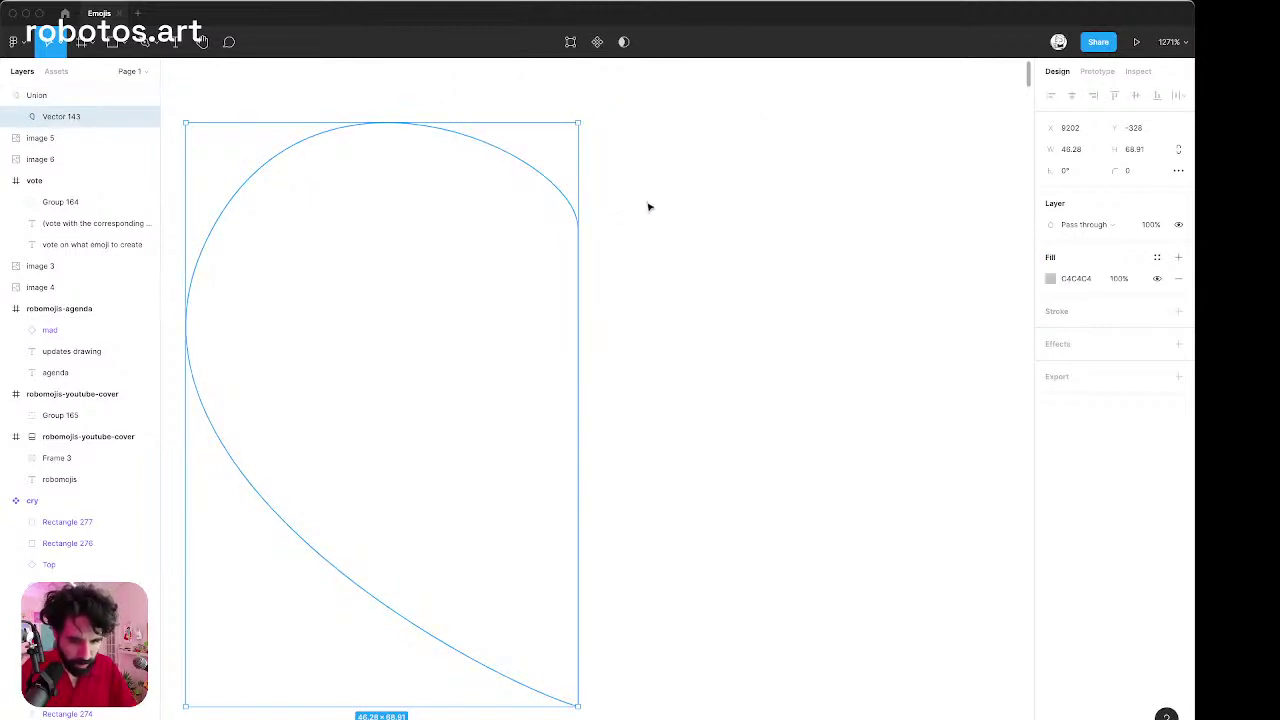
drag(626, 196, 566, 384)
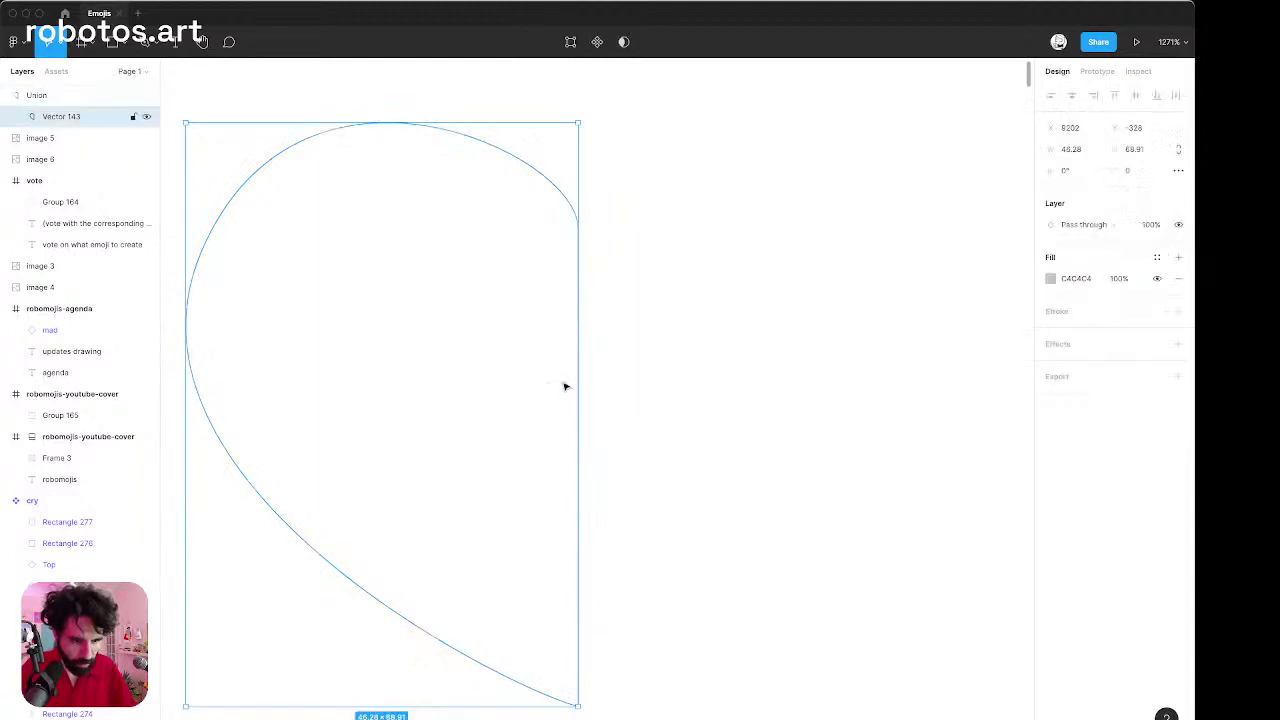
key(Return)
drag(634, 191, 552, 709)
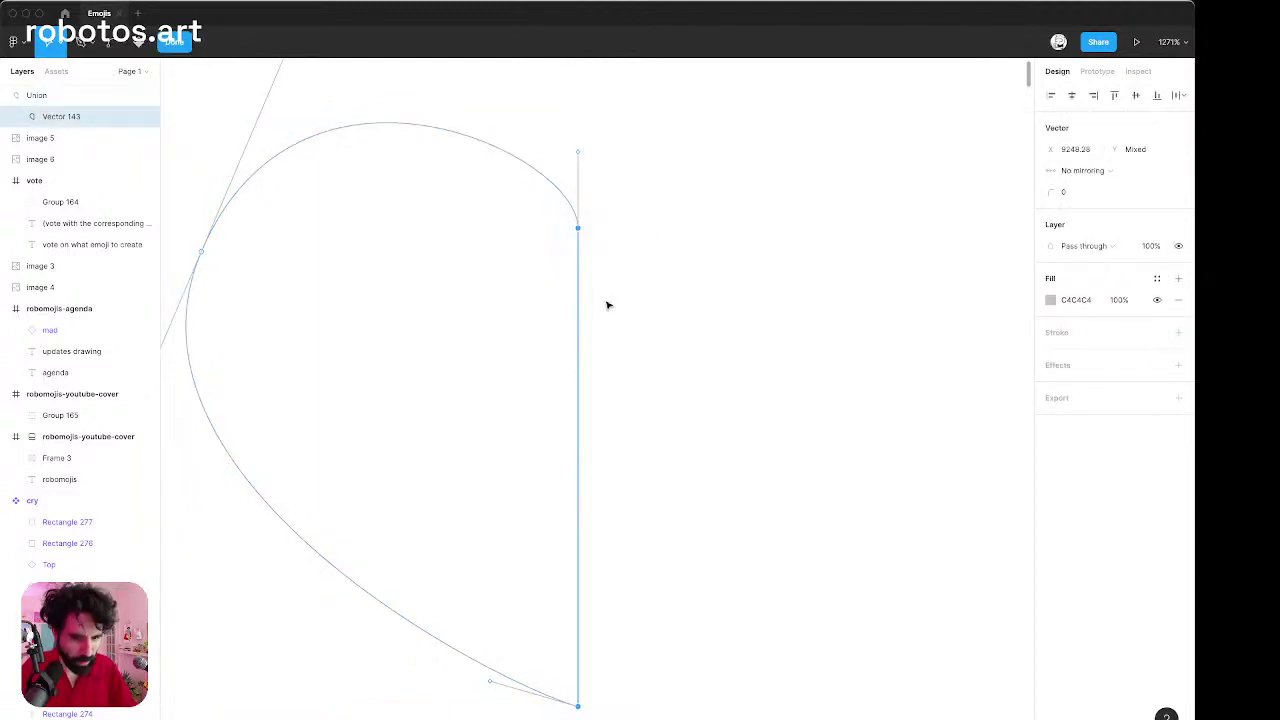
right_click(577, 233)
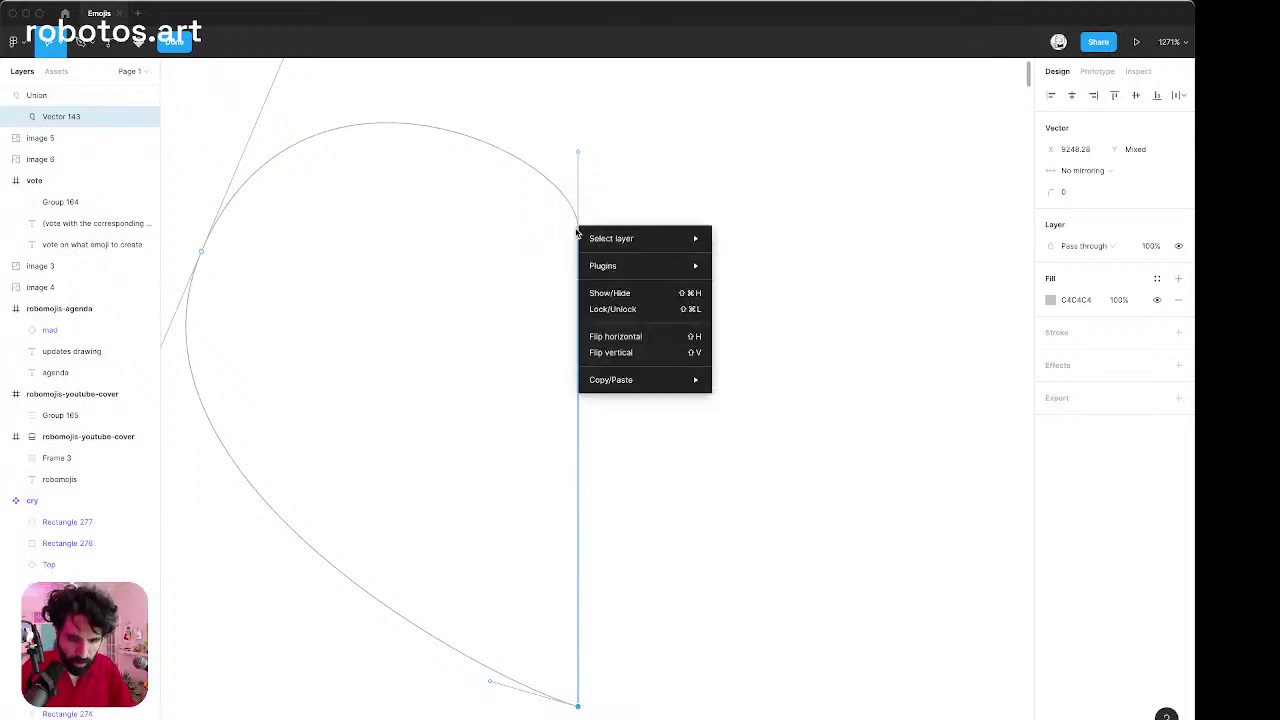
key(Escape)
key(super+slash)
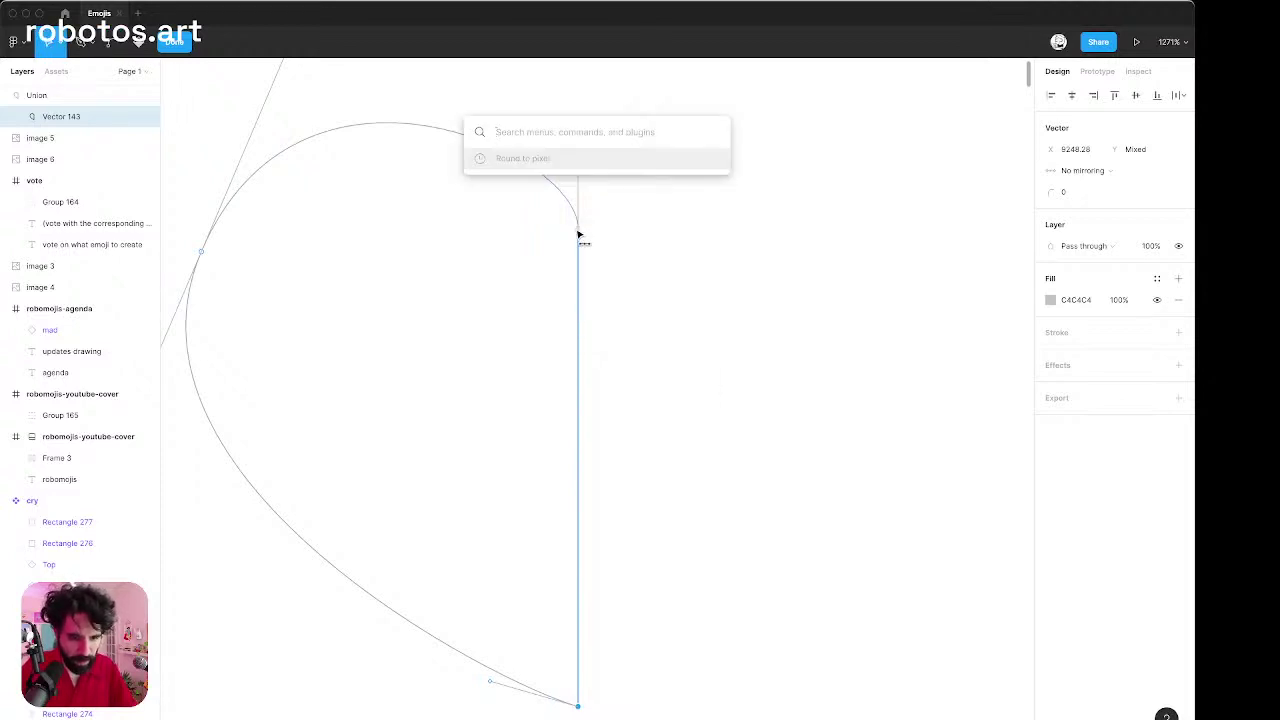
text(roud)
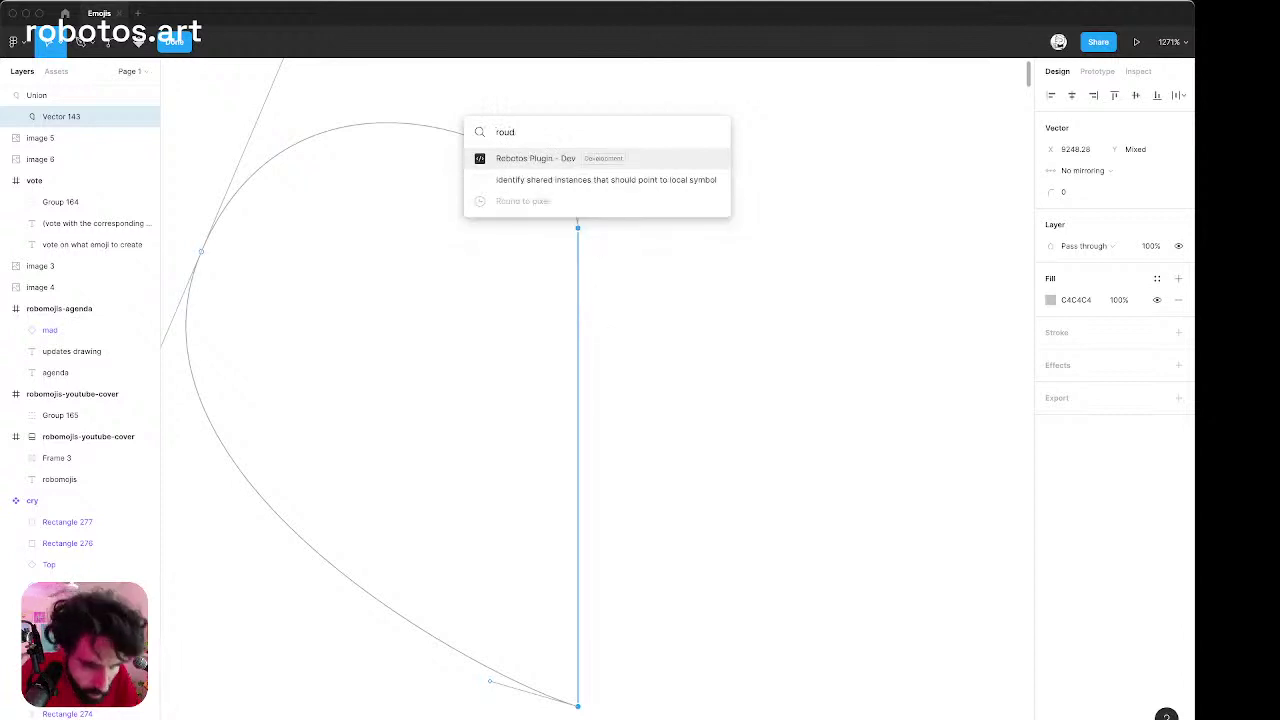
click(590, 262)
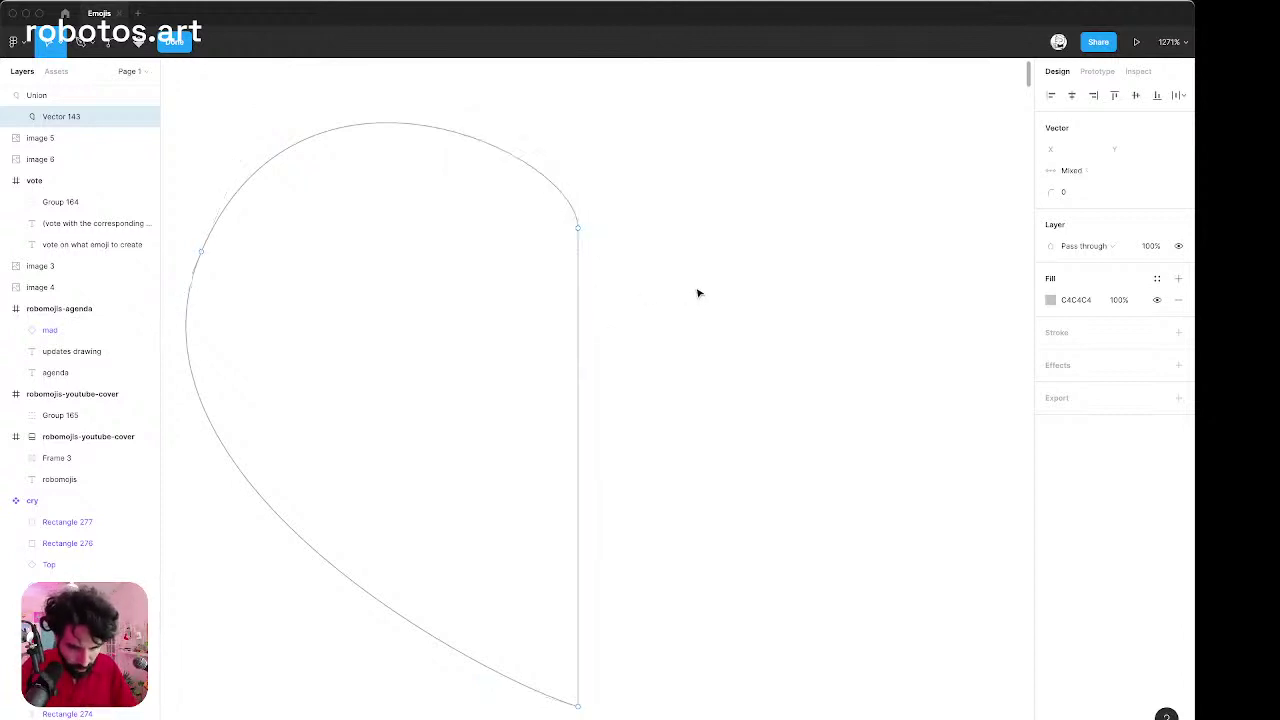
key(Escape)
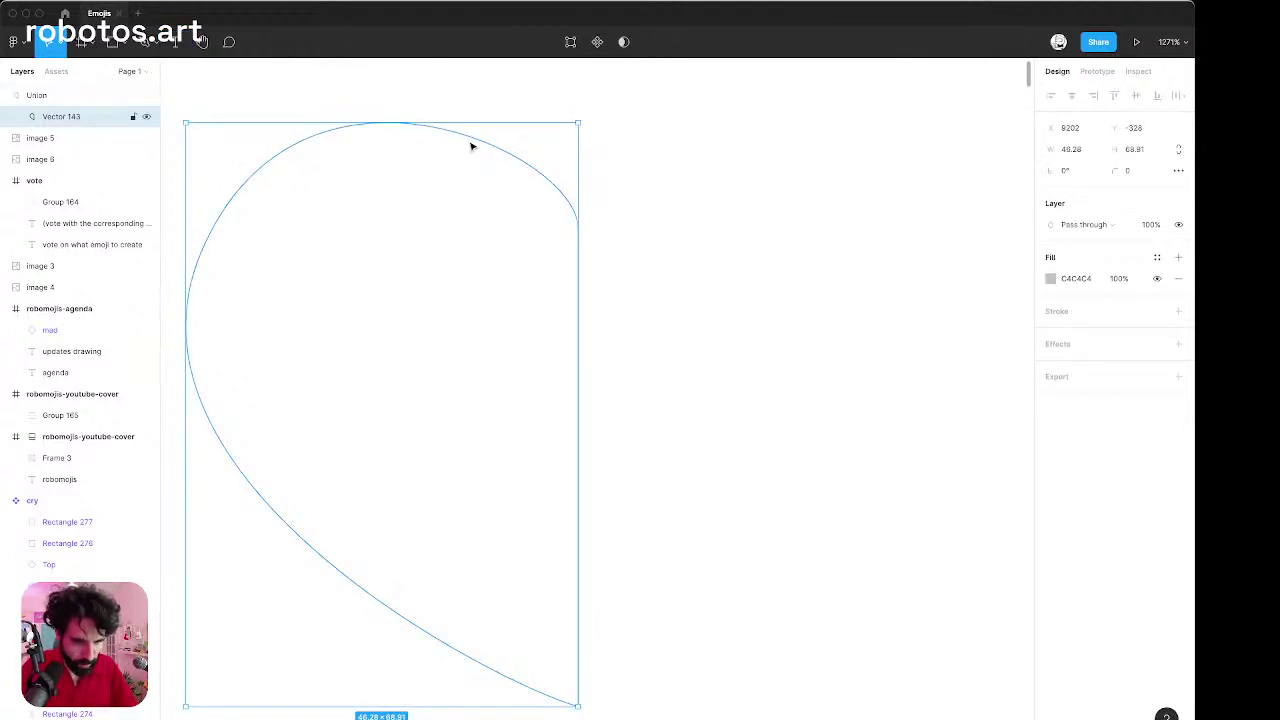
Duplicate the left half inside the union, flip the copy horizontally, and place it as the right half with a slight overlap.
drag(472, 147, 863, 140)
key(shift+h)
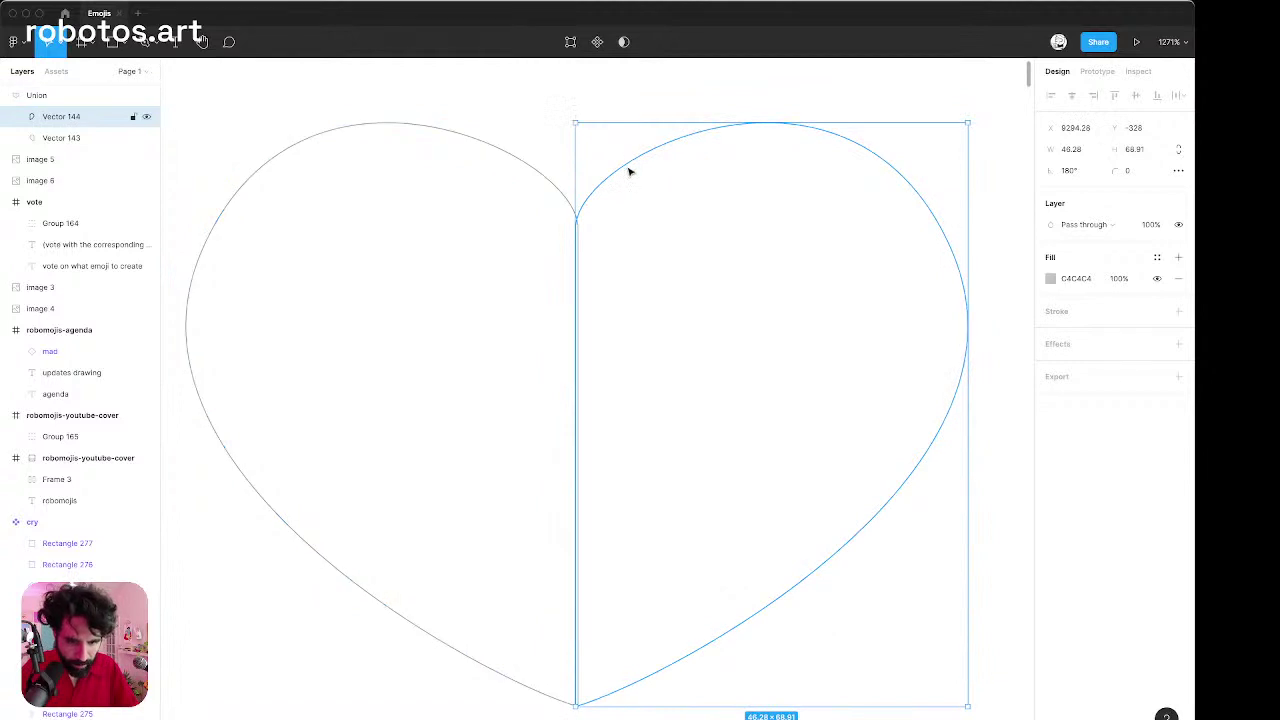
mouse_move(629, 172)
mouse_down()
mouse_move(680, 163)
mouse_move(636, 167)
mouse_up()
Edit the right half's vector and move its bottom point to X 9248.5, Y -259.
scroll(600, 211, down, 2)
scroll(600, 211, down, 2)
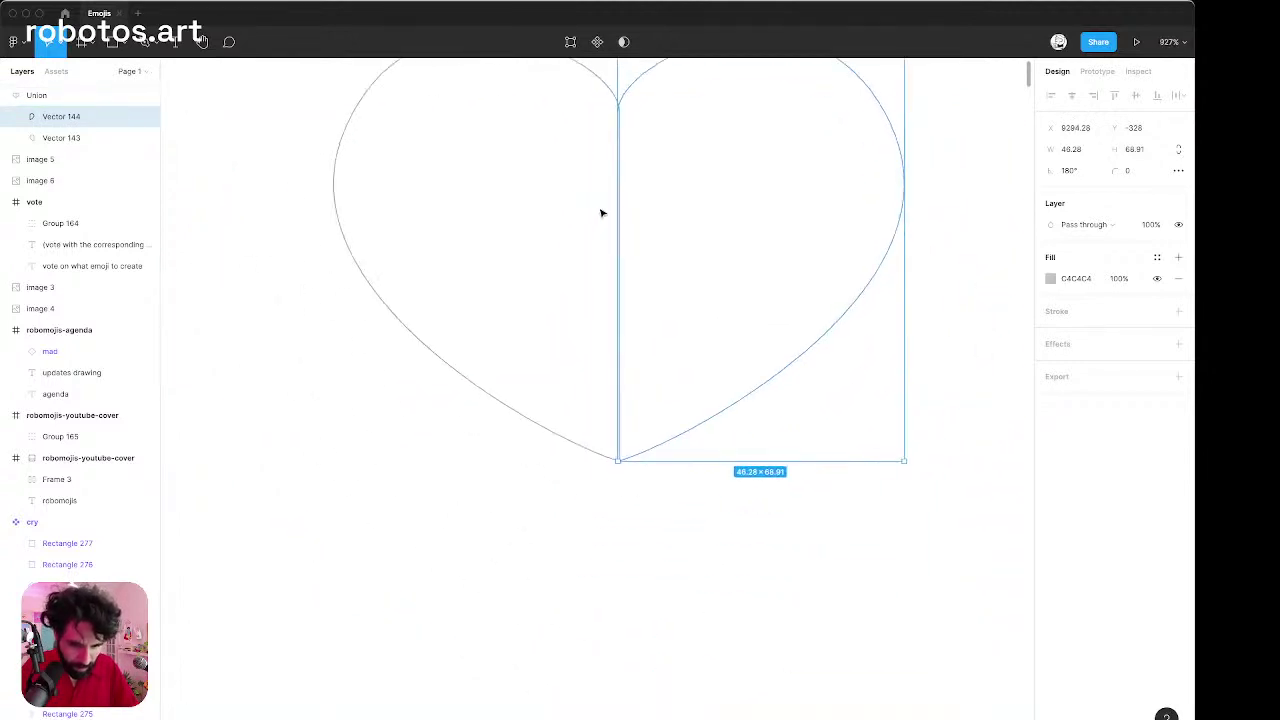
scroll(614, 309, up, 10)
scroll(618, 318, down, 5)
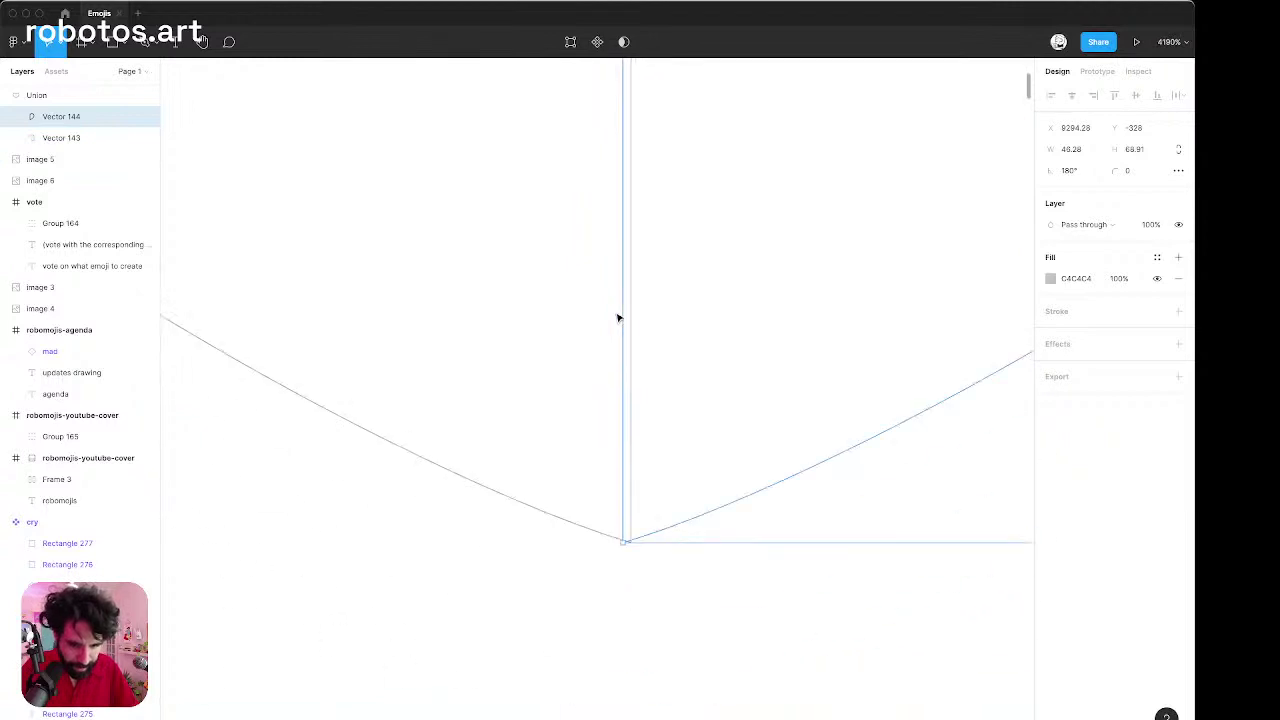
key(Return)
click(630, 545)
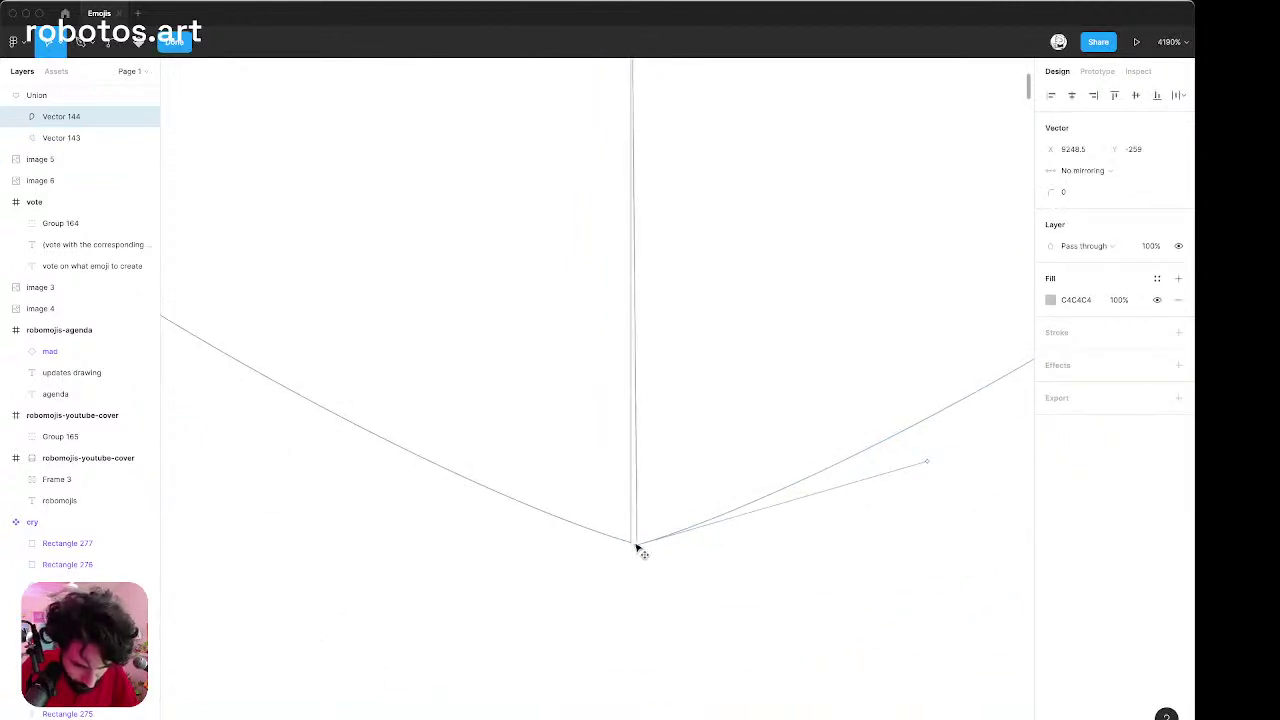
click(620, 543)
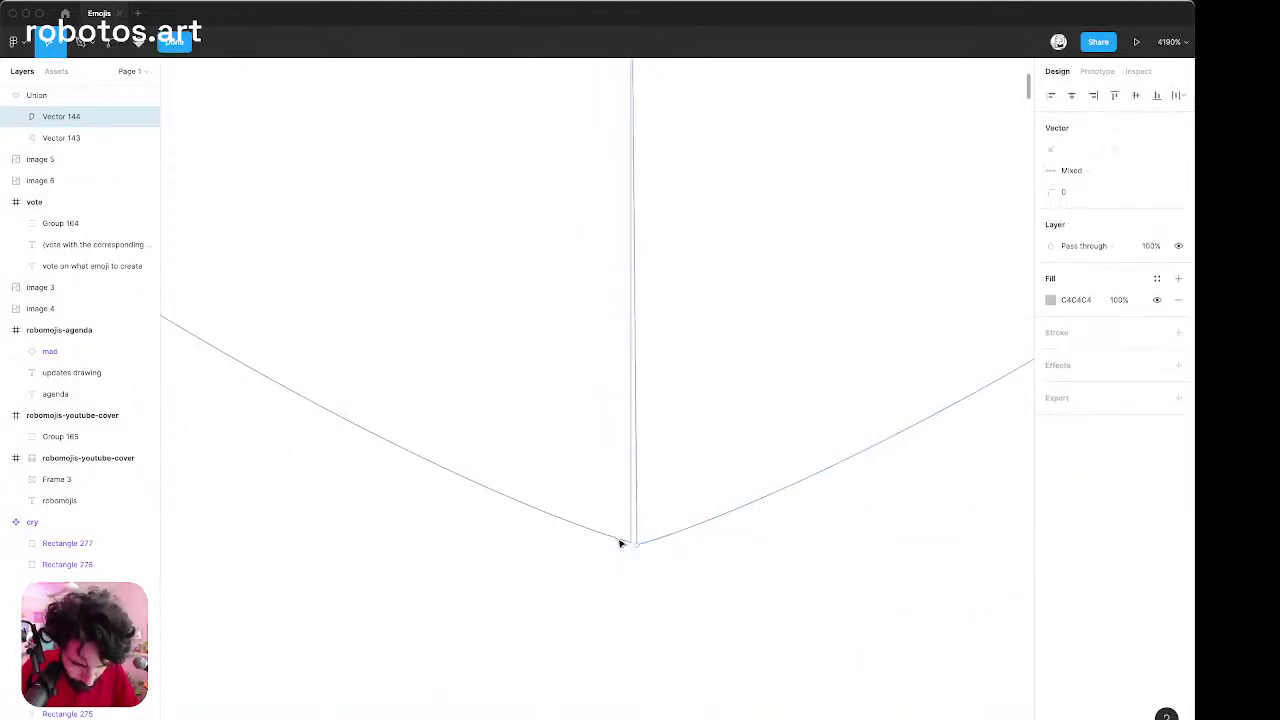
key(Escape)
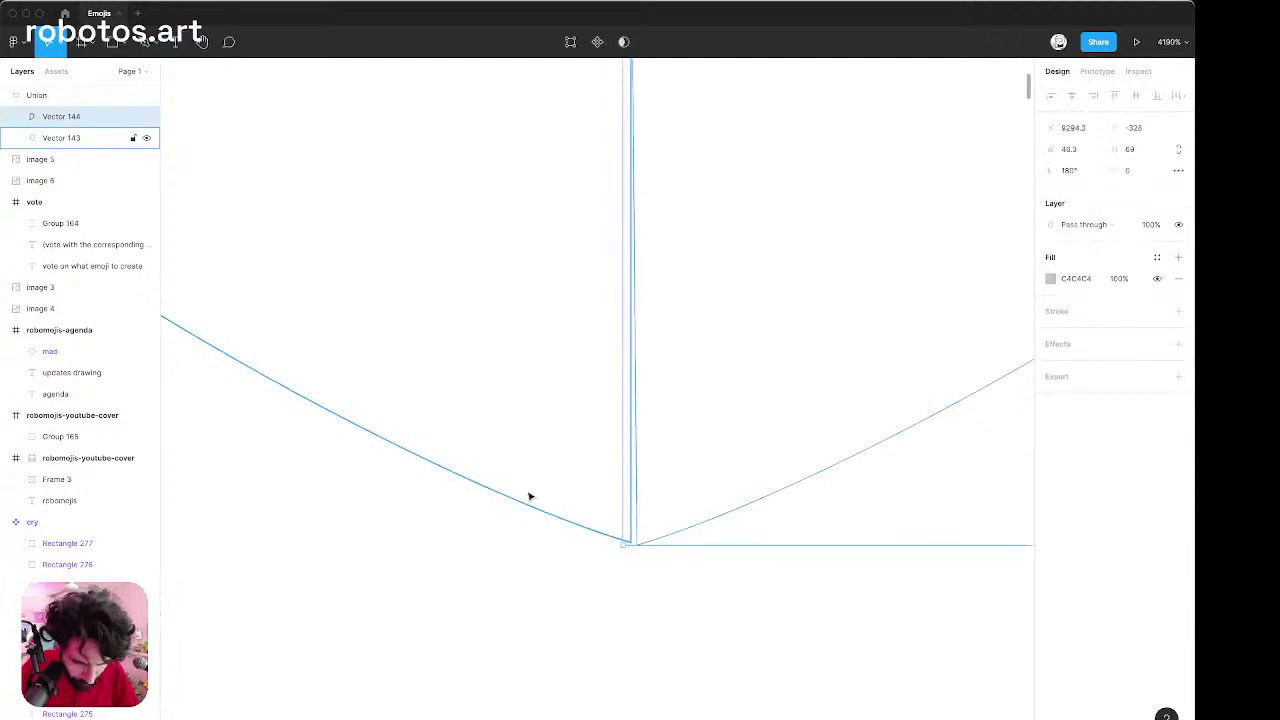
Edit the left half's vector and move its bottom point onto the right half's bottom point at X 9248.5, Y -259.
click(530, 496)
key(Return)
click(634, 546)
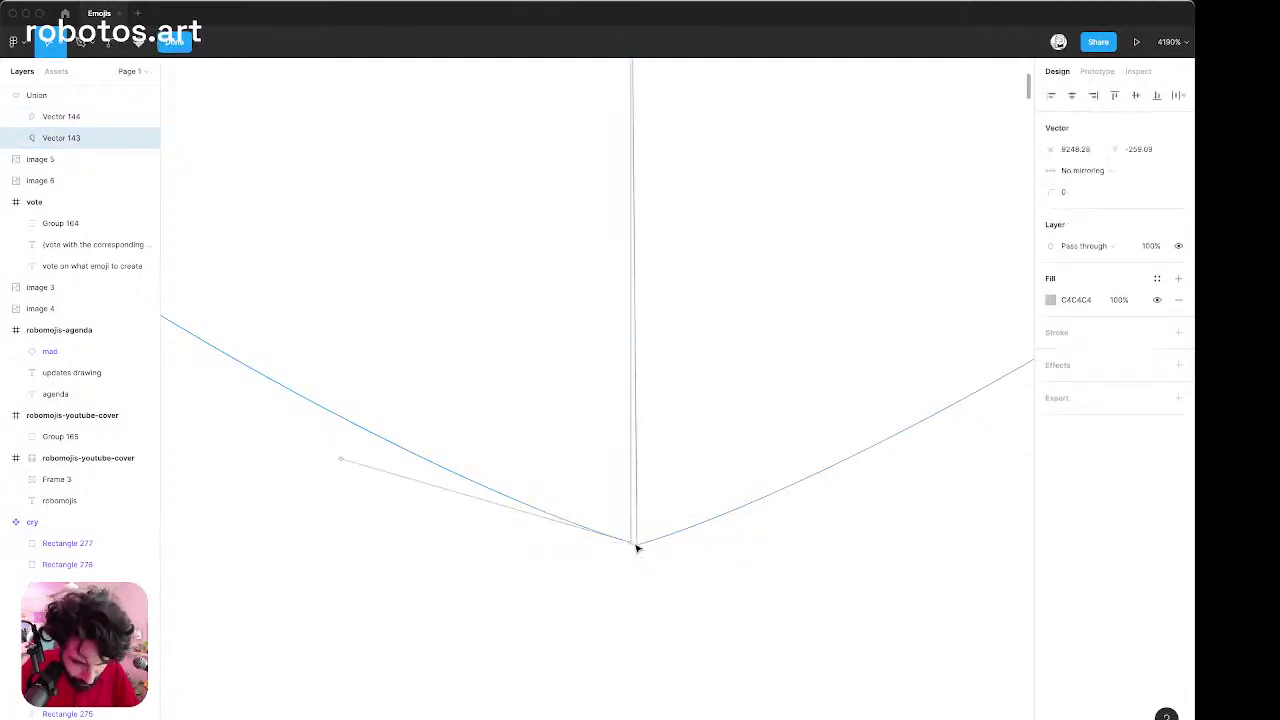
scroll(645, 551, down, 5)
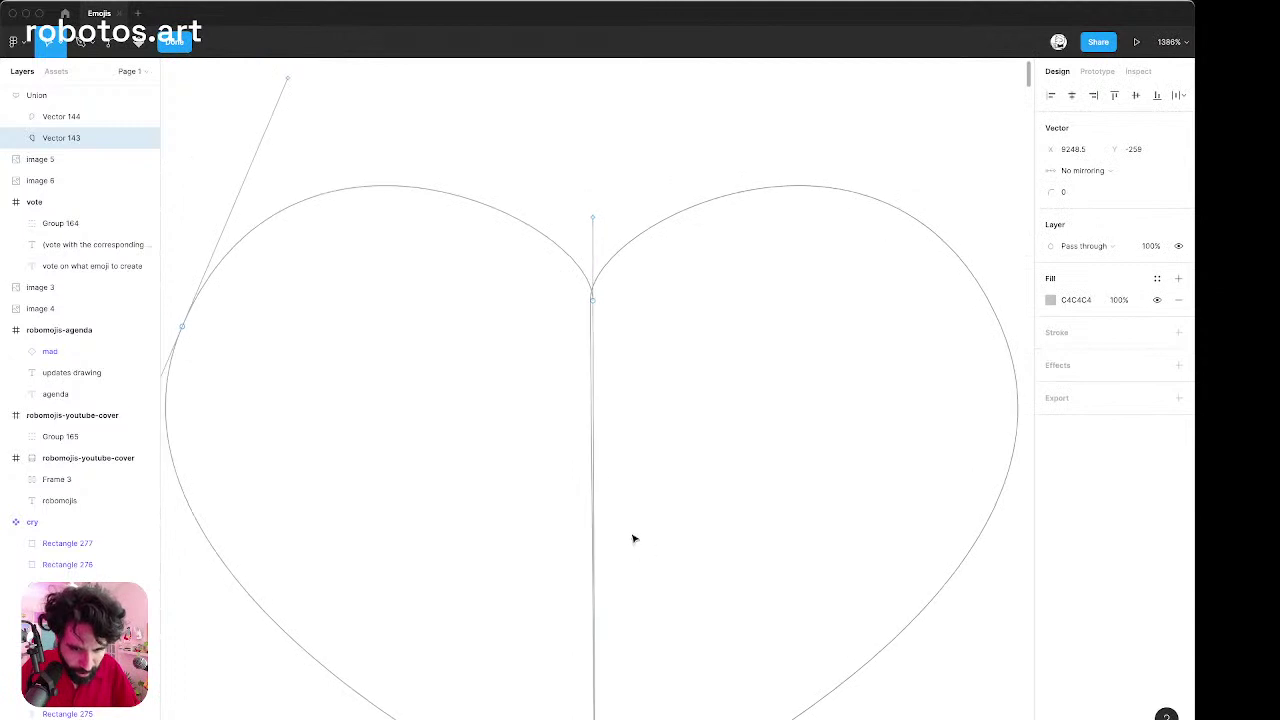
scroll(580, 297, up, 5)
scroll(664, 330, down, 5)
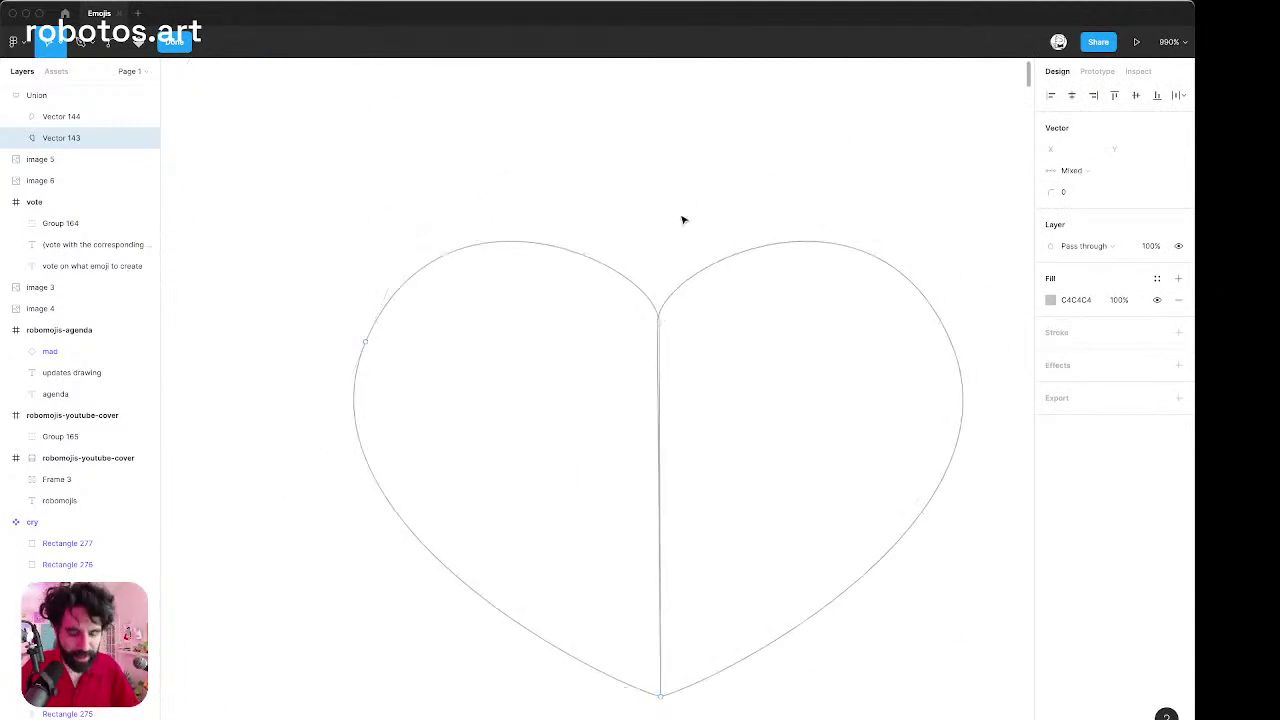
key(Escape)
key(Escape)
Select the whole union, hide the outlines to return to the normal colored view, and clear the selection.
scroll(686, 210, down, 3)
click(700, 263)
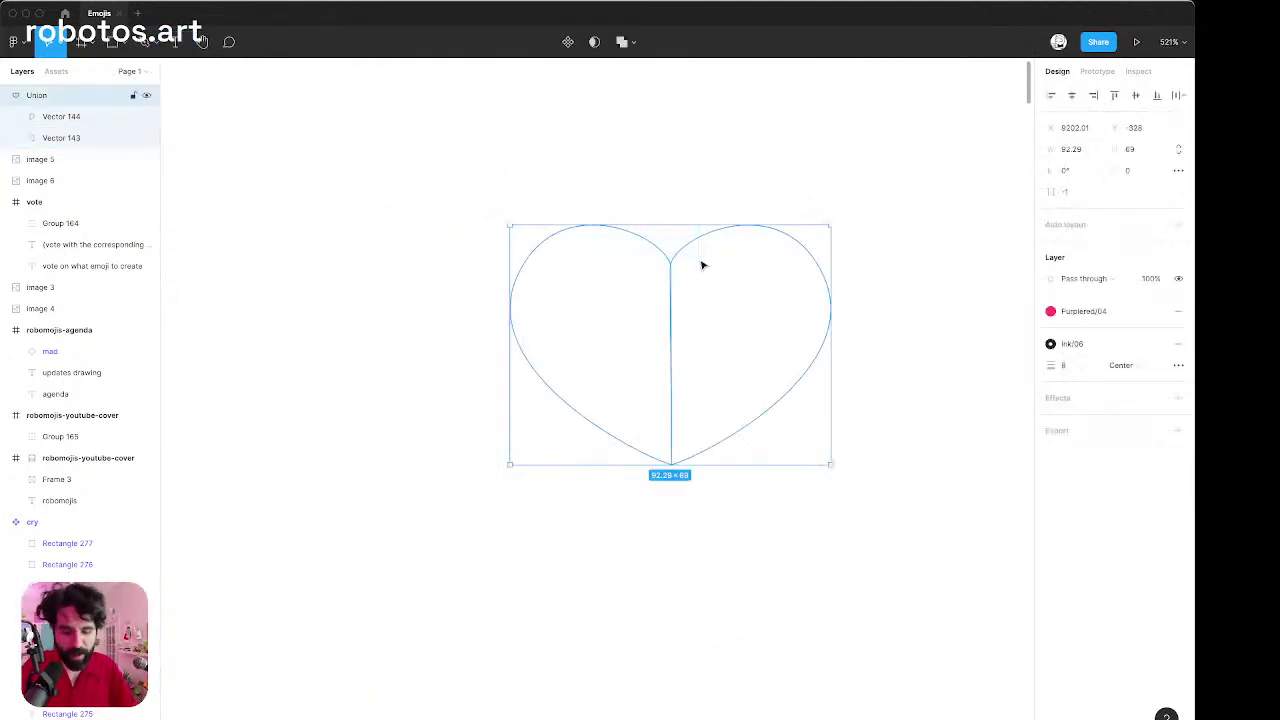
key(super+y)
click(698, 184)
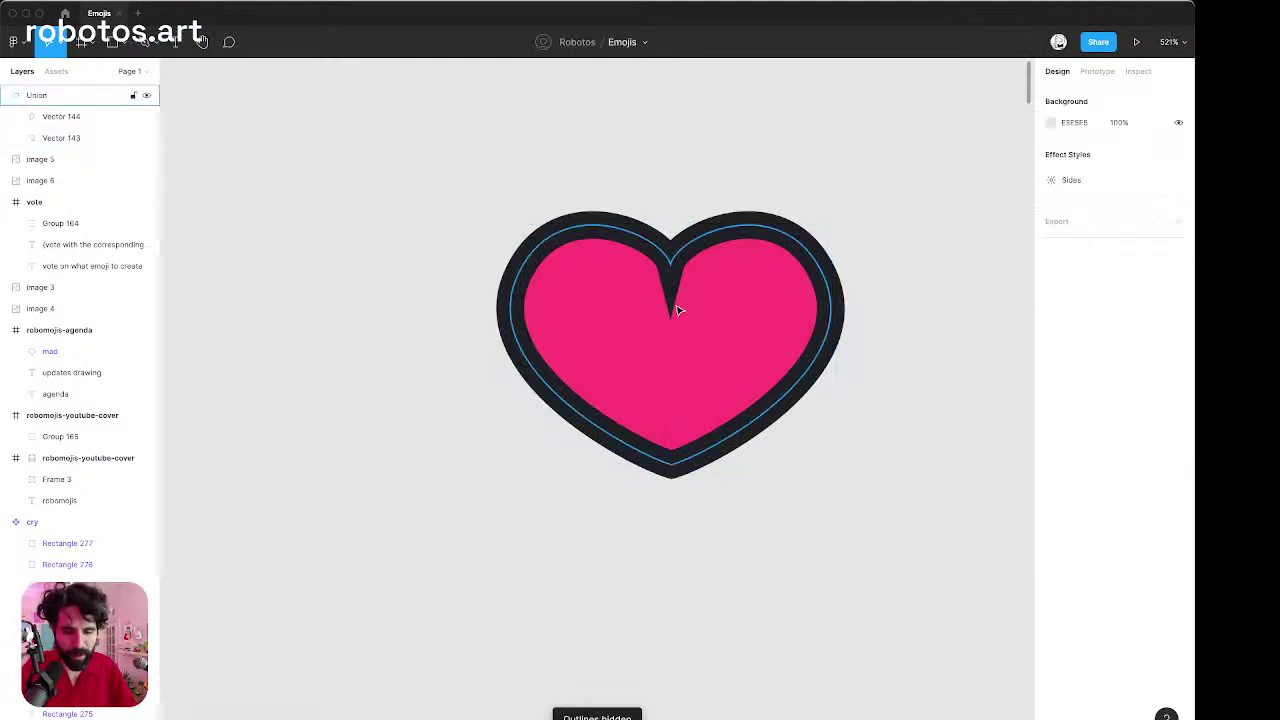
Set the join of the heart's stroke to round in the advanced stroke settings.
click(677, 306)
click(1179, 366)
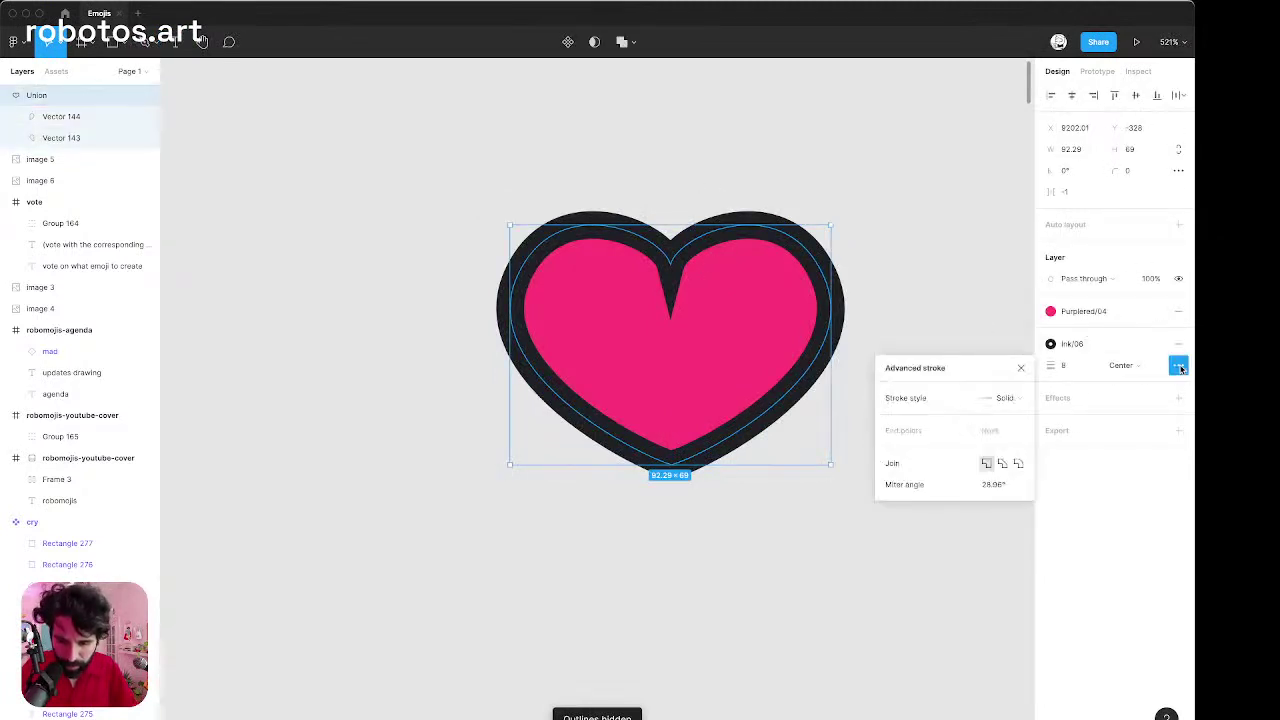
click(1019, 465)
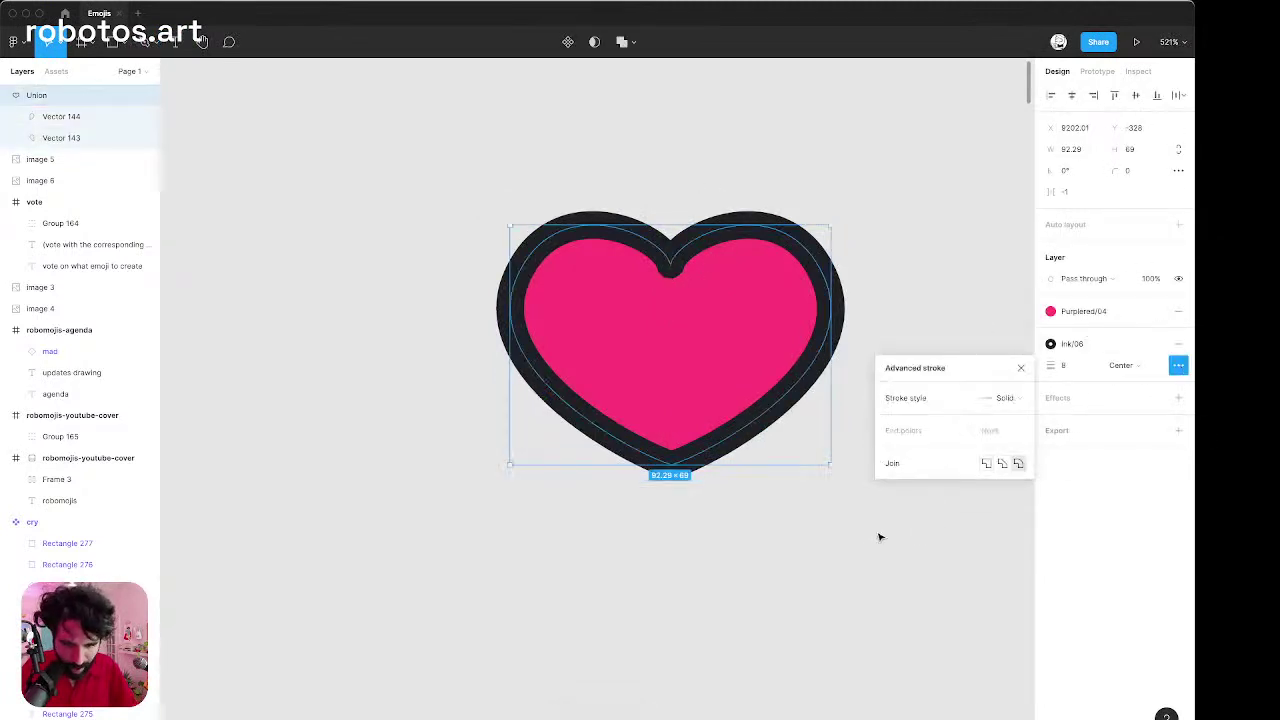
Give the united heart a corner radius of 1 and deselect it.
scroll(723, 303, up, 5)
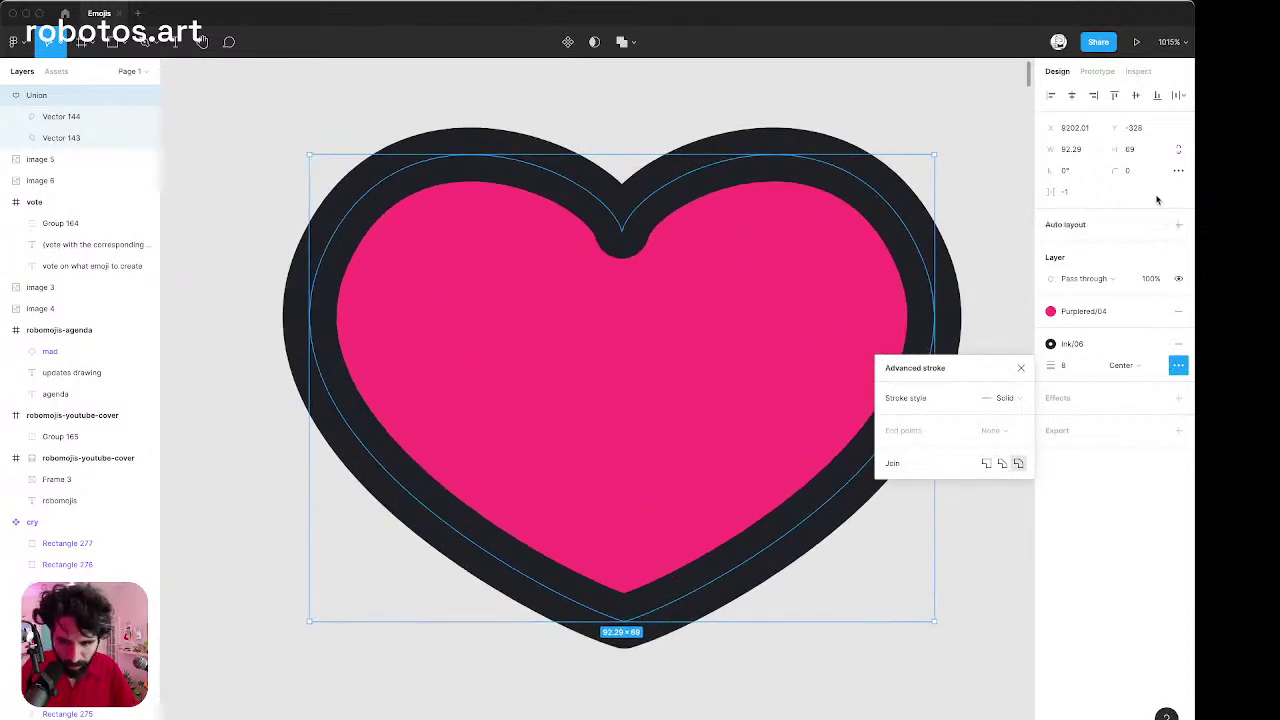
click(1133, 170)
text(1)
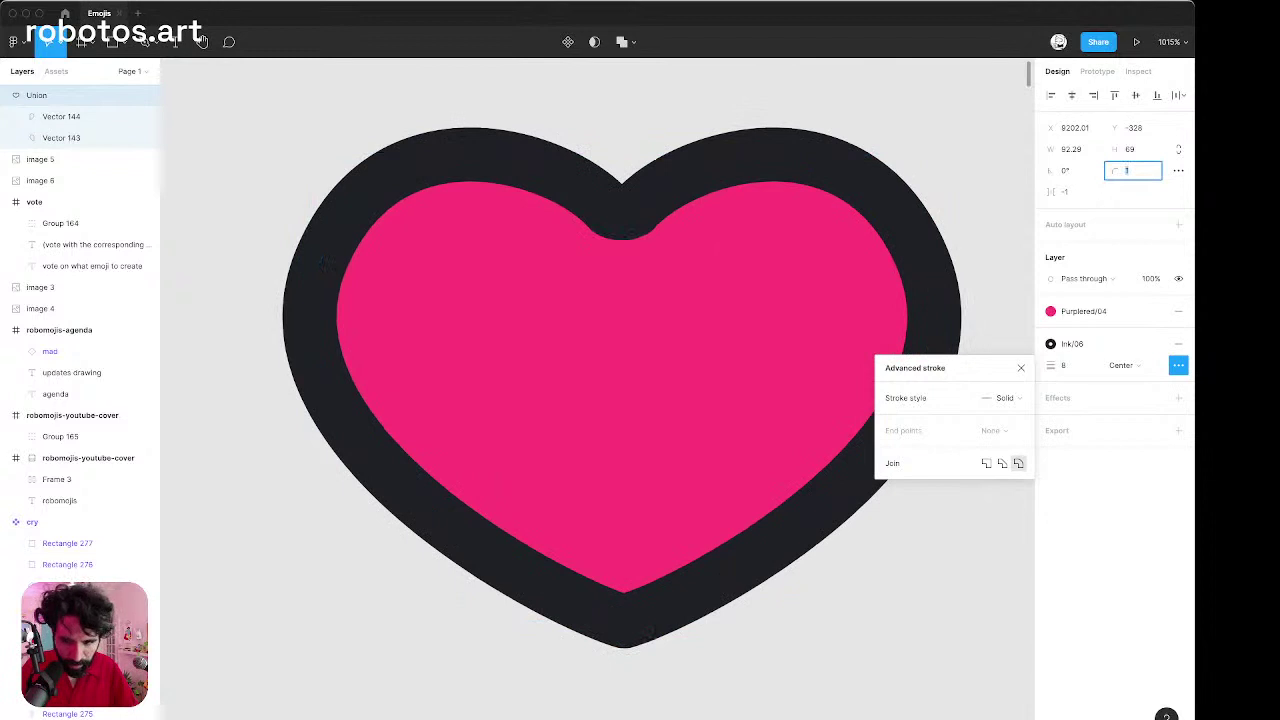
scroll(699, 128, down, 5)
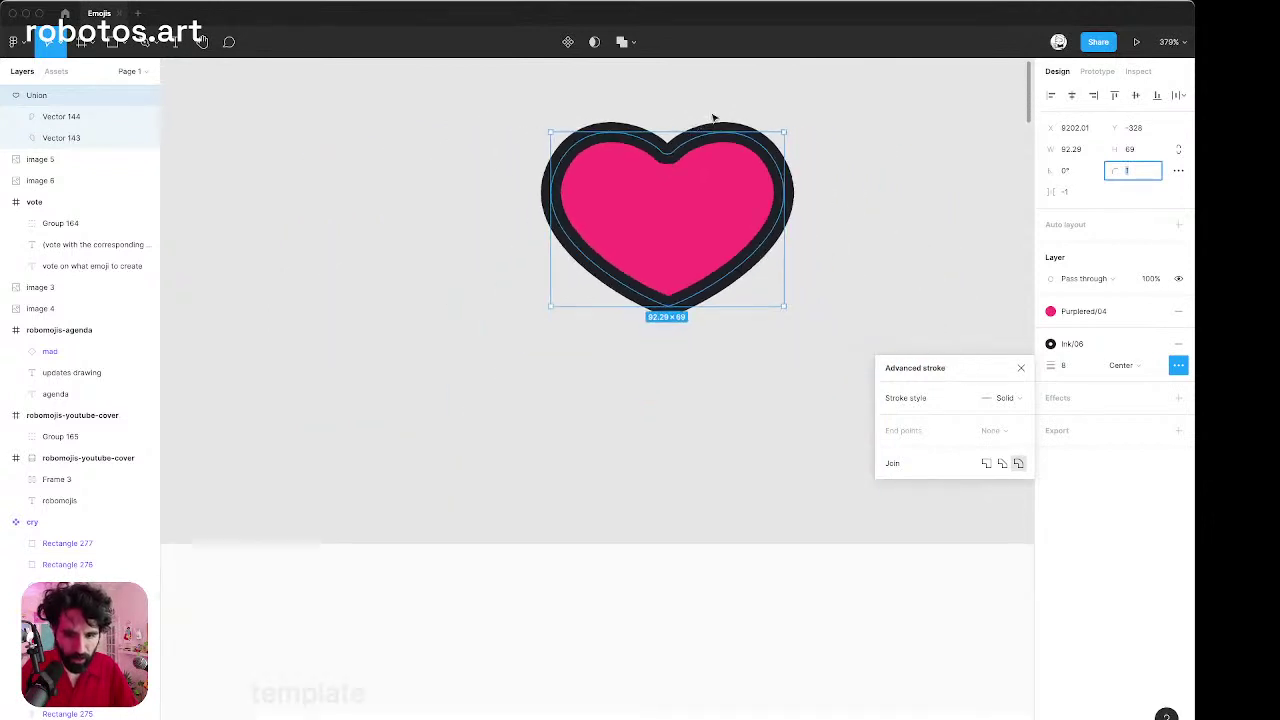
click(740, 107)
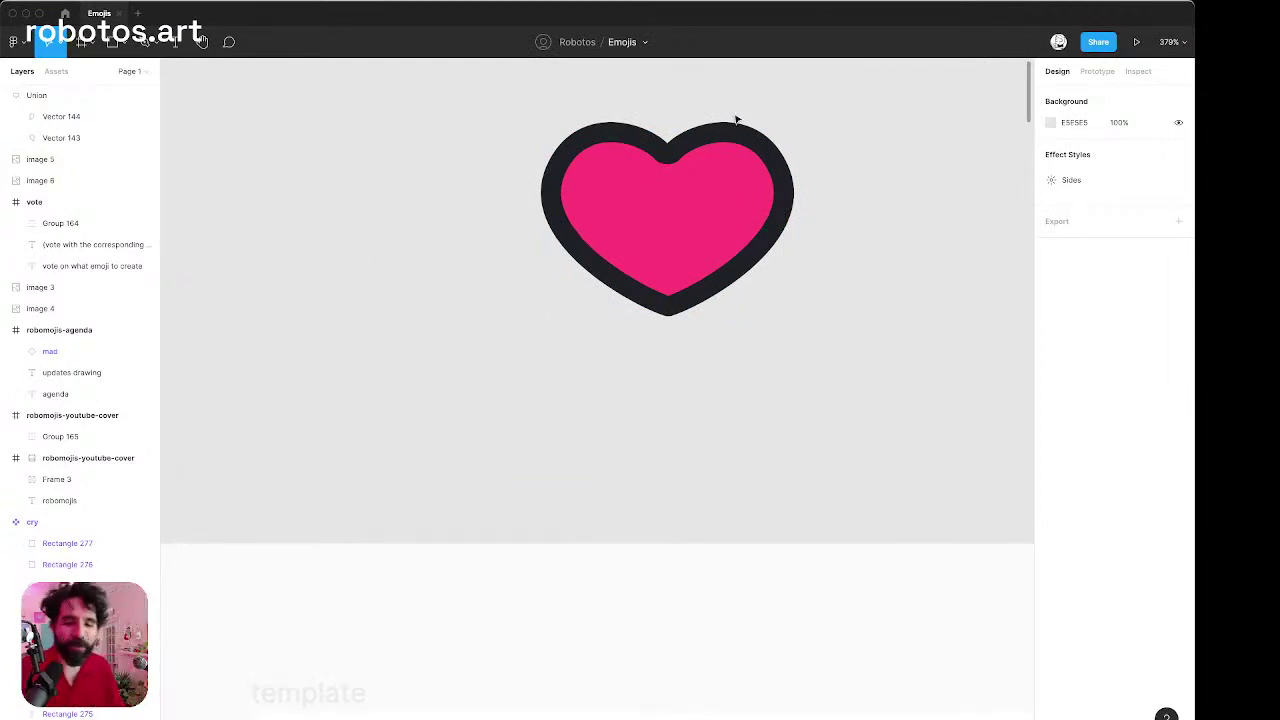
Move the united heart onto the lower-left sketched heart of the first robot, at X 9143, Y 146.
scroll(736, 120, down, 10)
mouse_move(698, 212)
mouse_down()
mouse_move(649, 444)
mouse_move(660, 502)
mouse_move(665, 486)
mouse_up()
key(z)
drag(584, 428, 724, 531)
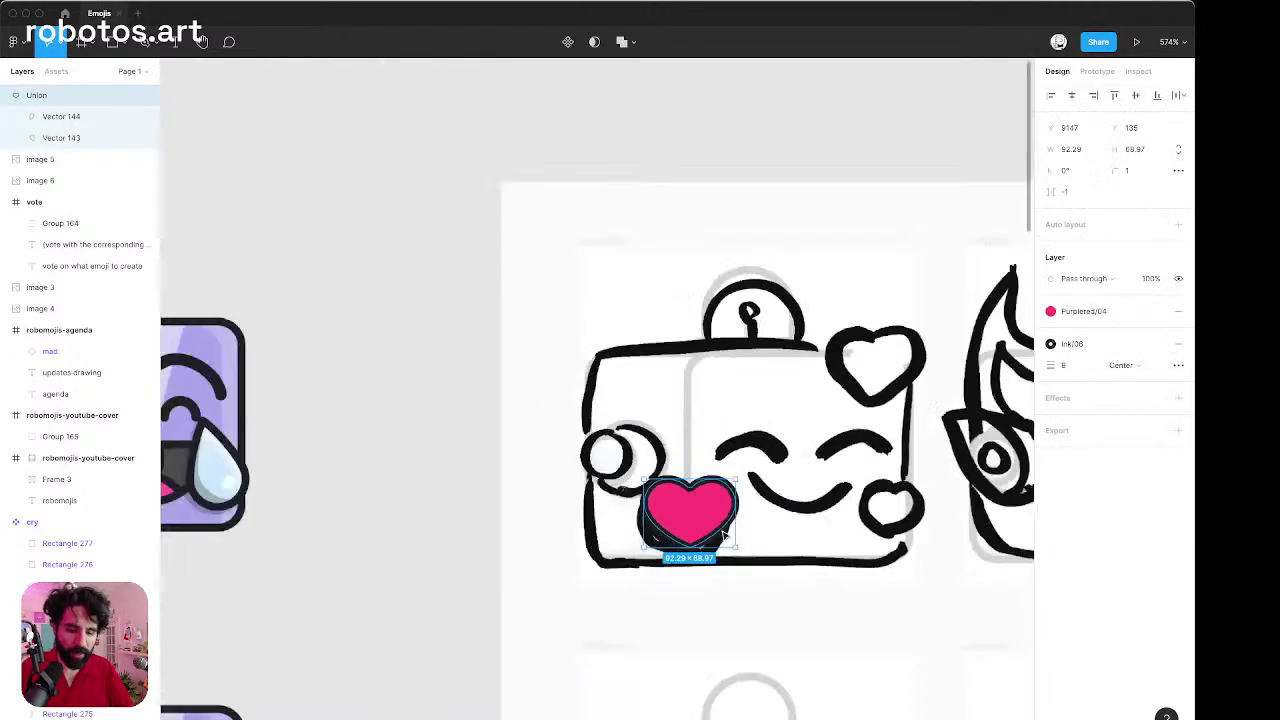
scroll(724, 535, down, 10)
scroll(676, 529, up, 2)
scroll(718, 508, up, 10)
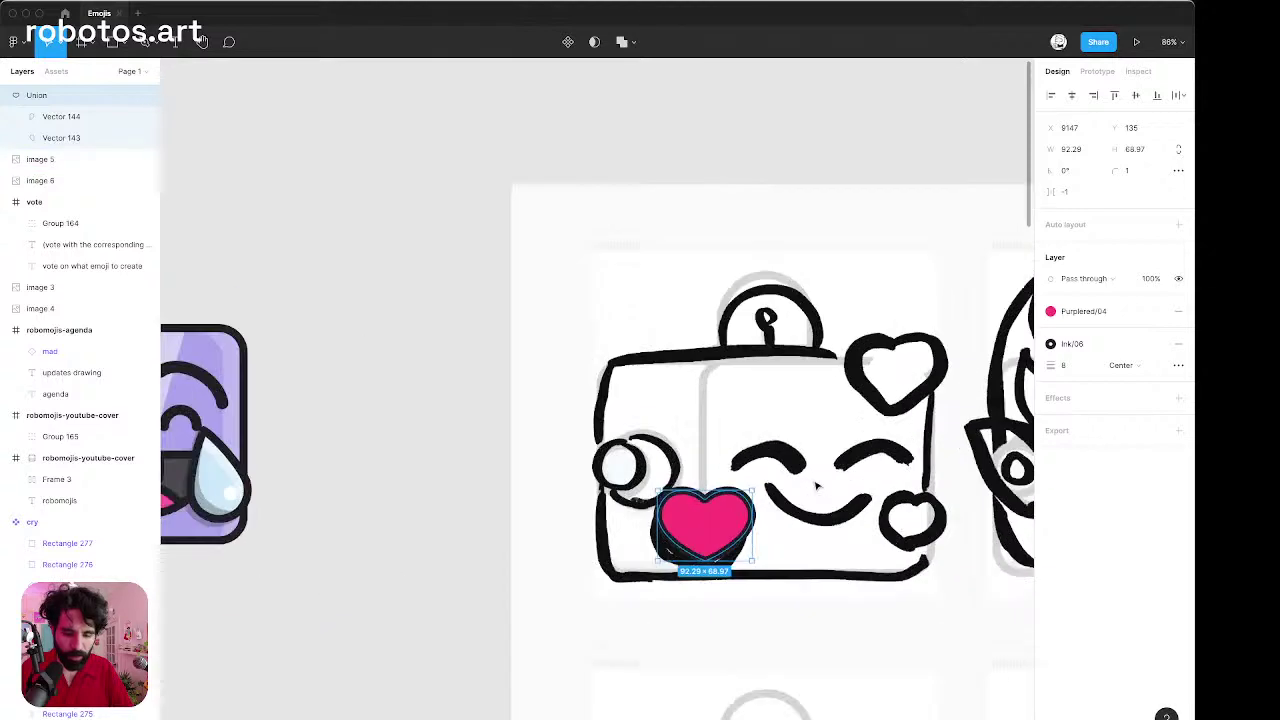
drag(557, 617, 537, 643)
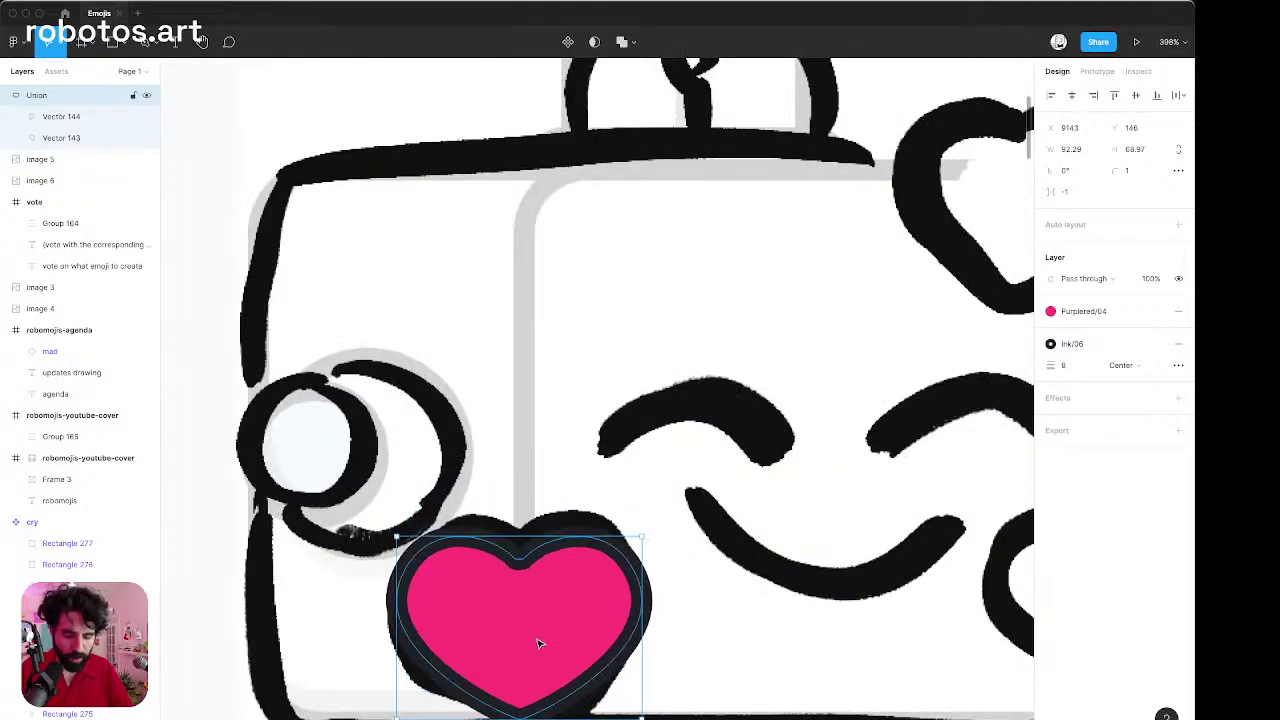
scroll(537, 643, right, 5)
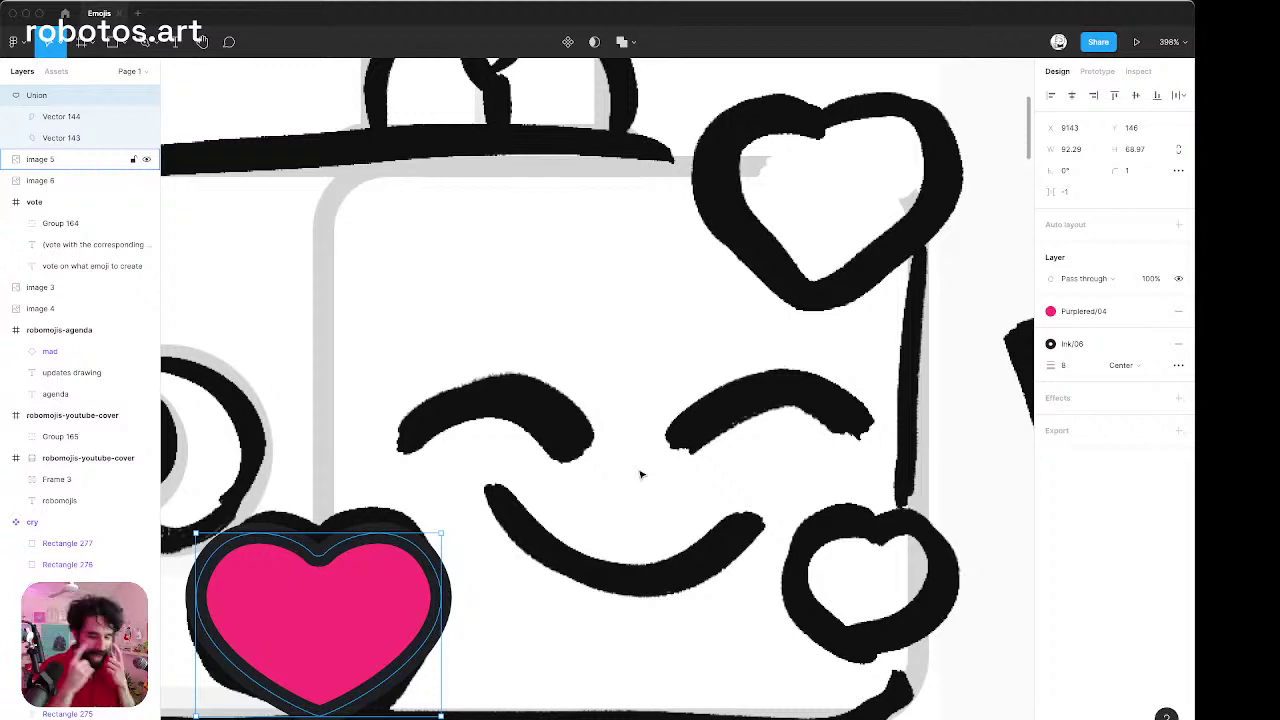
Set the sketch image's fill opacity to 30% and lock the image as a tracing reference.
scroll(641, 474, down, 10)
click(597, 422)
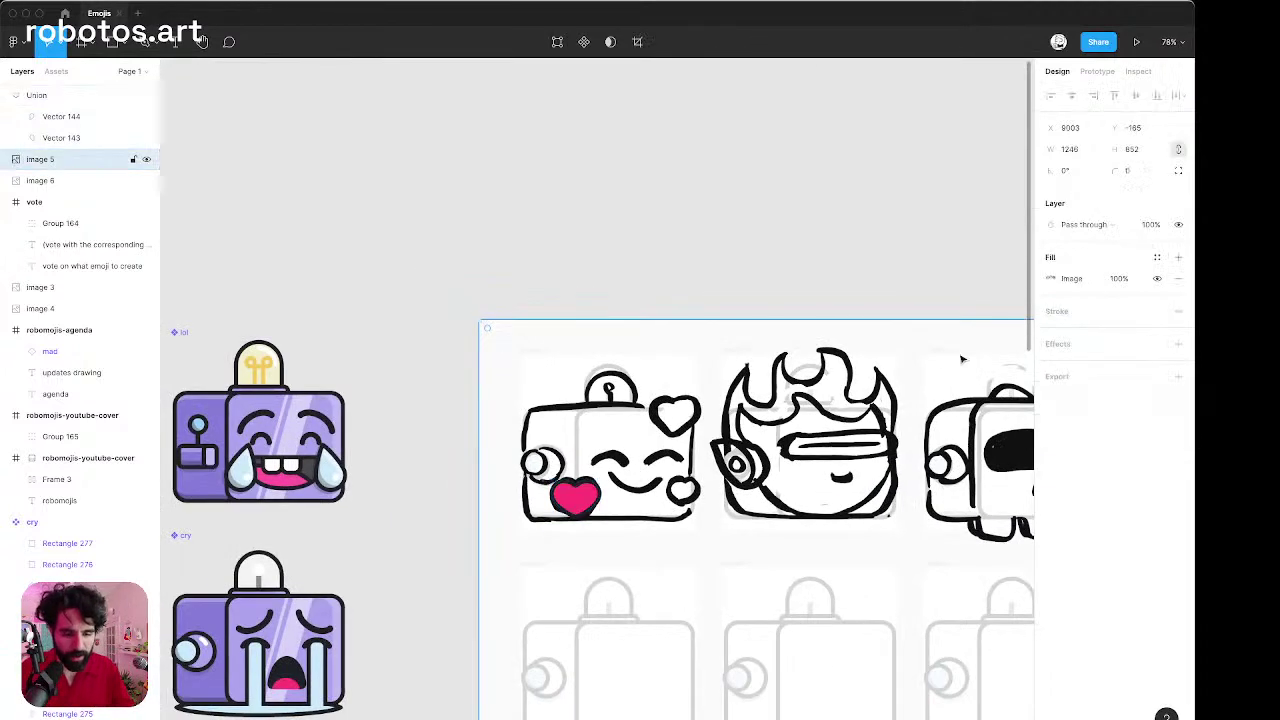
click(1120, 279)
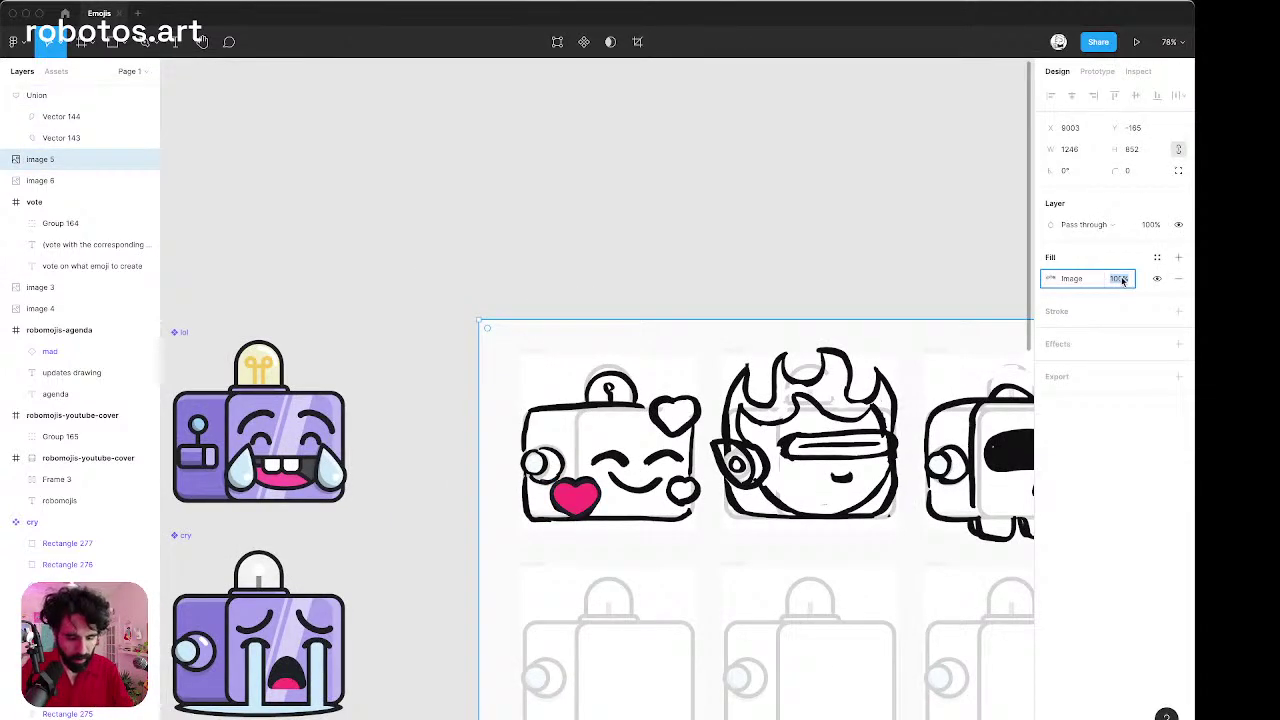
text(30)
key(Return)
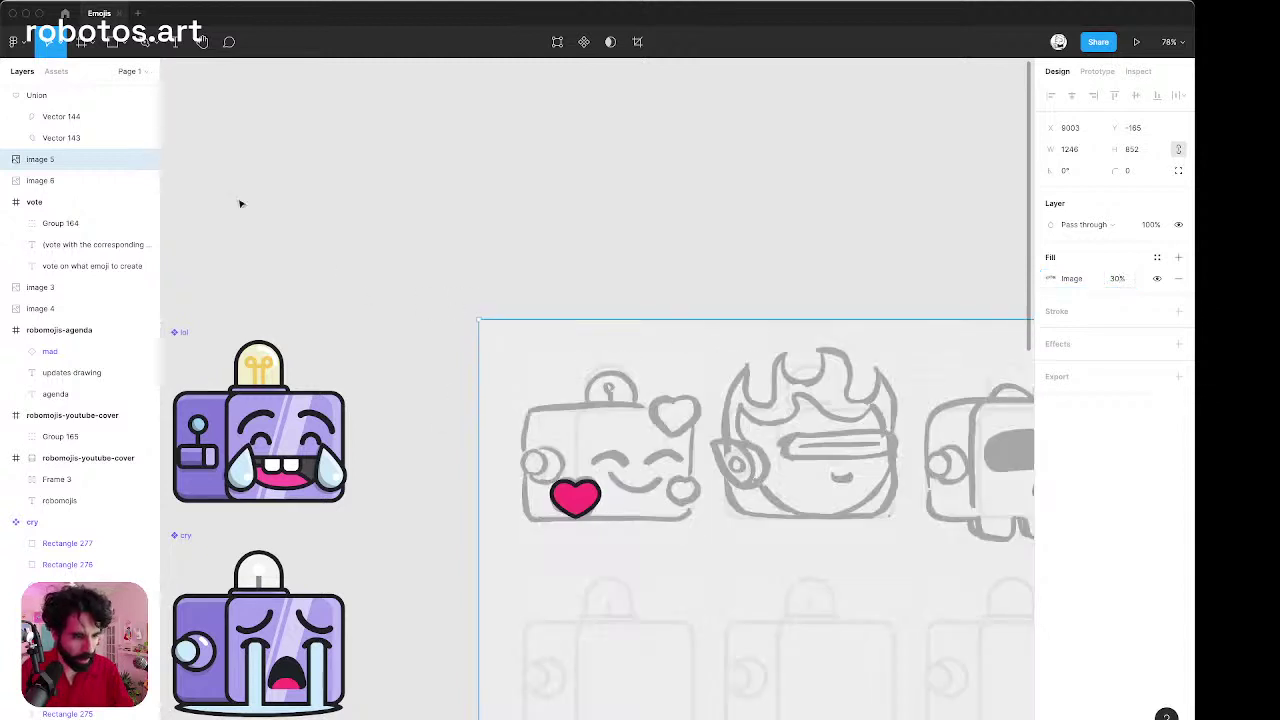
click(133, 160)
scroll(600, 231, down, 2)
scroll(600, 231, right, 1)
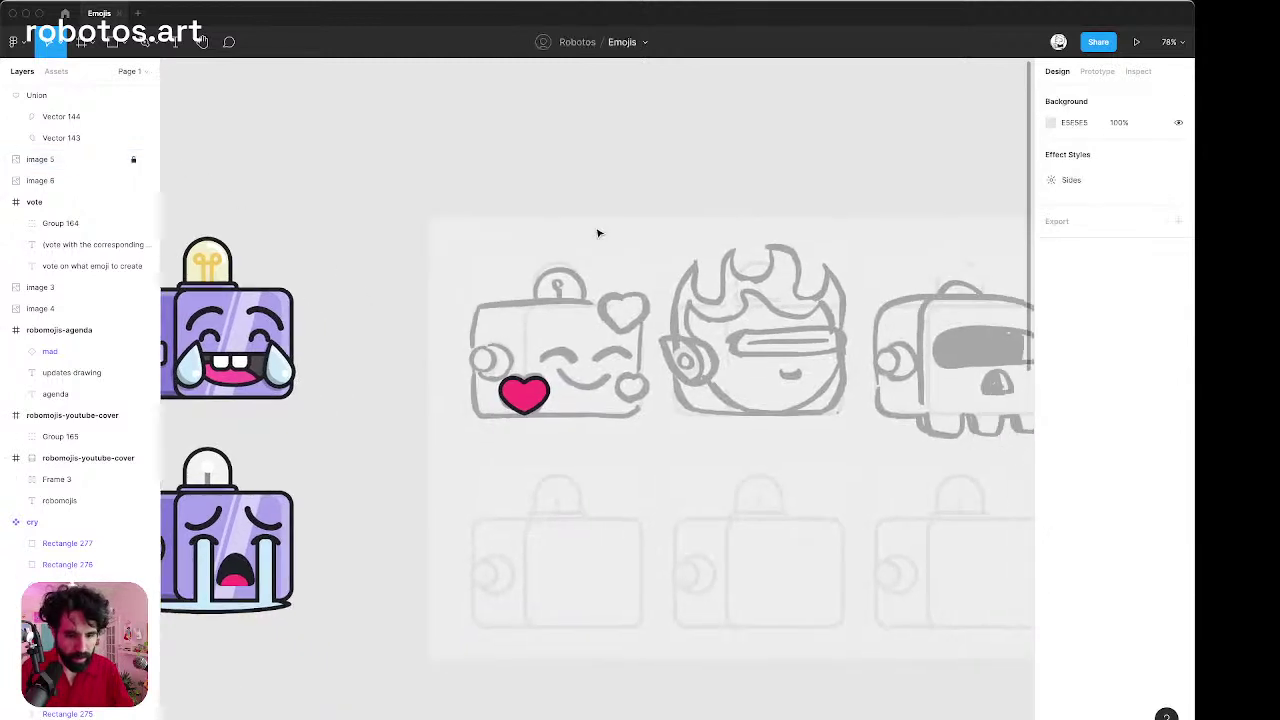
Draw a straight horizontal line about 65.5 long between the ends of the first robot's sketched left eye with the Pen tool.
key(z)
drag(471, 200, 691, 514)
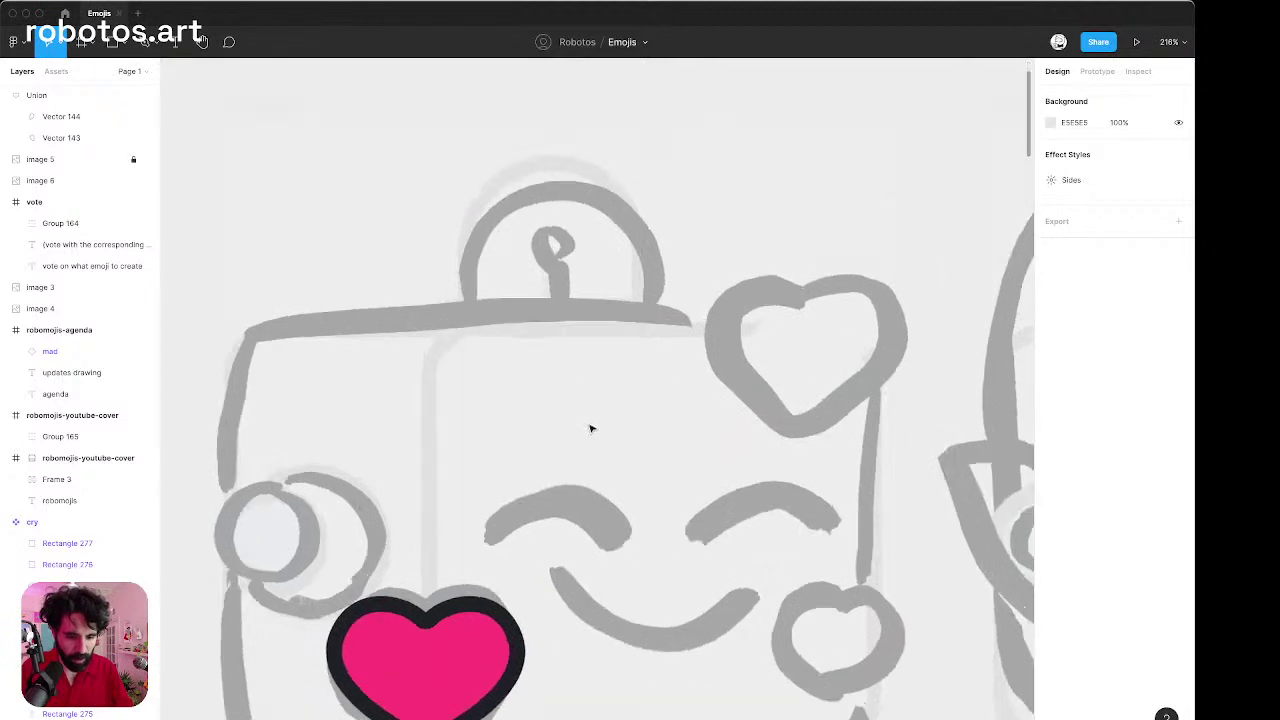
scroll(590, 429, up, 5)
key(p)
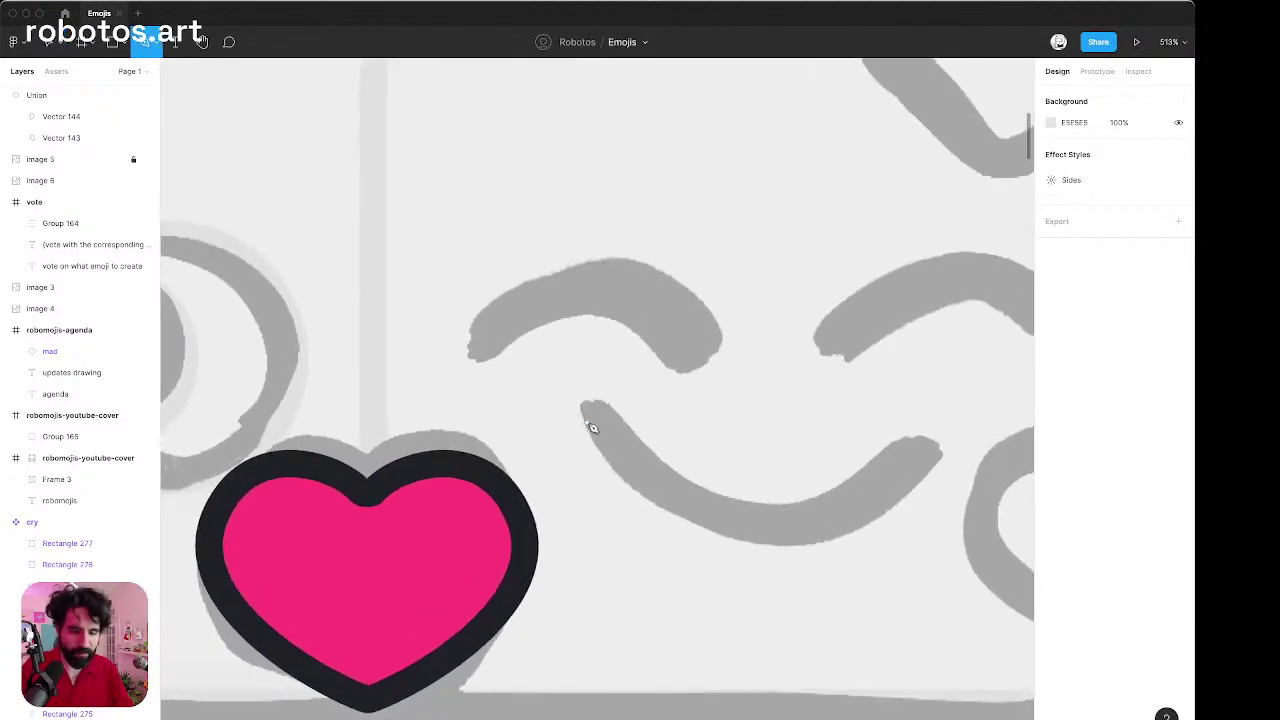
click(479, 343)
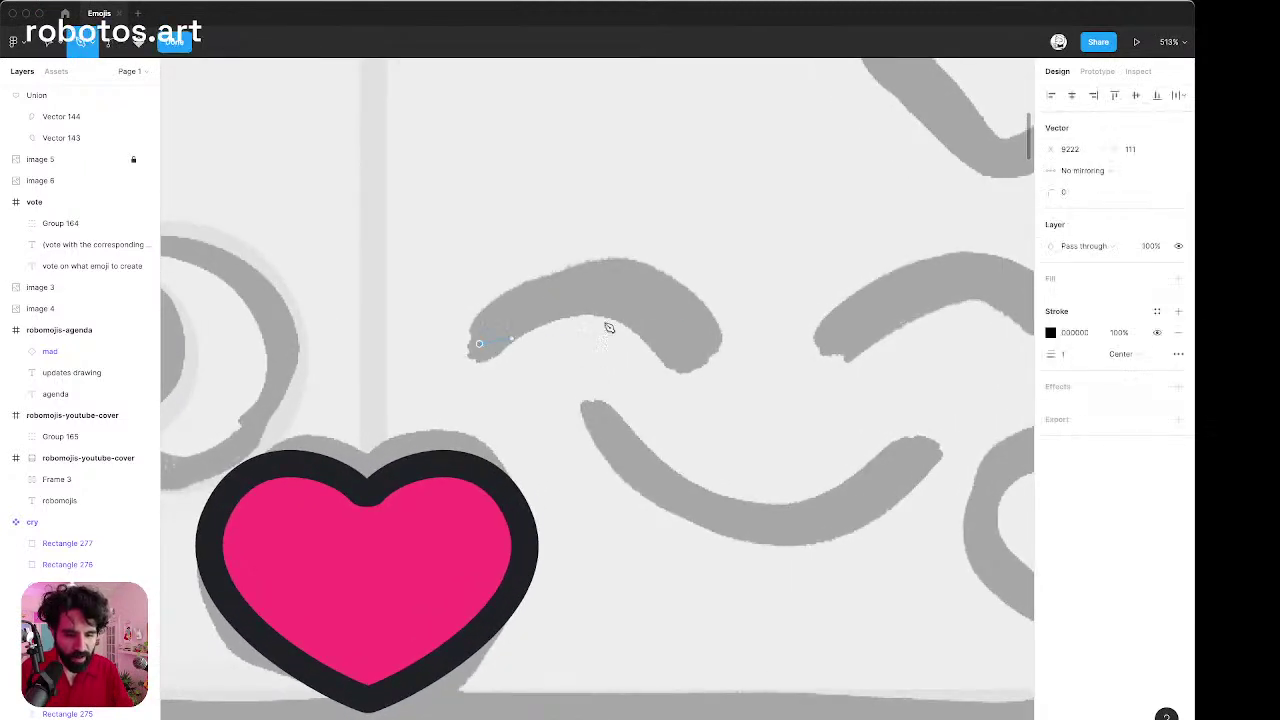
click(707, 346)
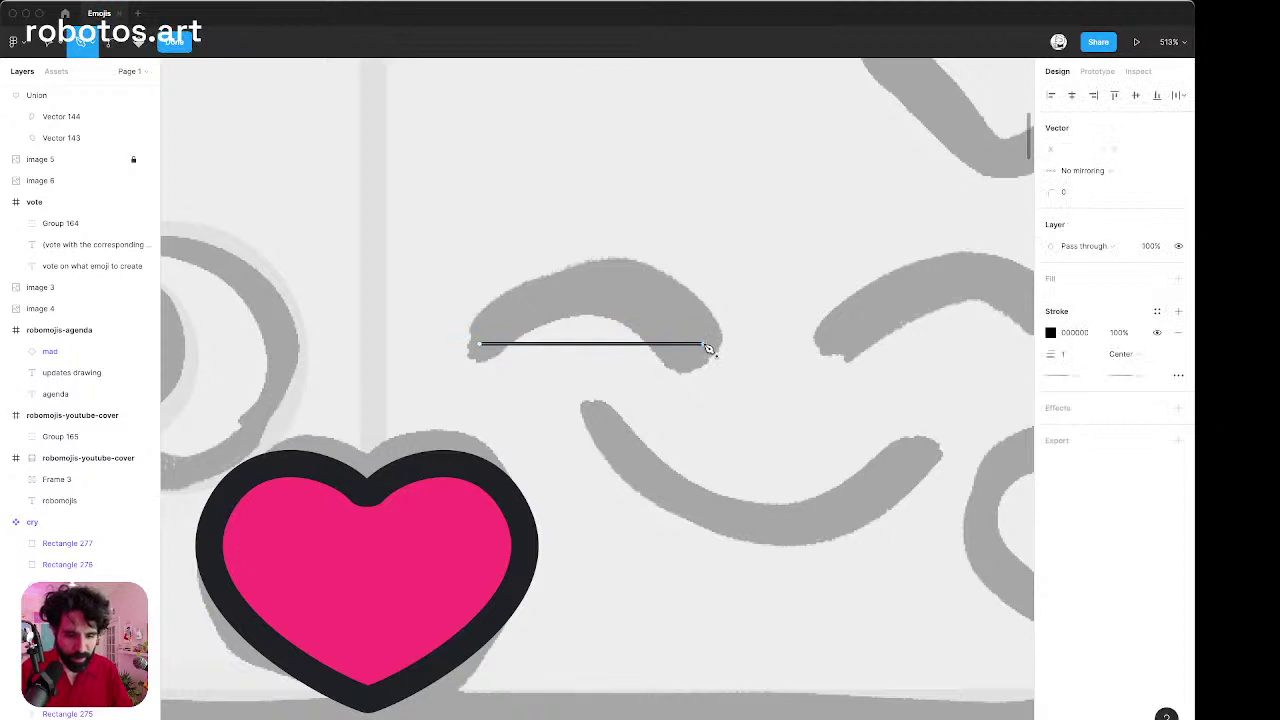
key(Escape)
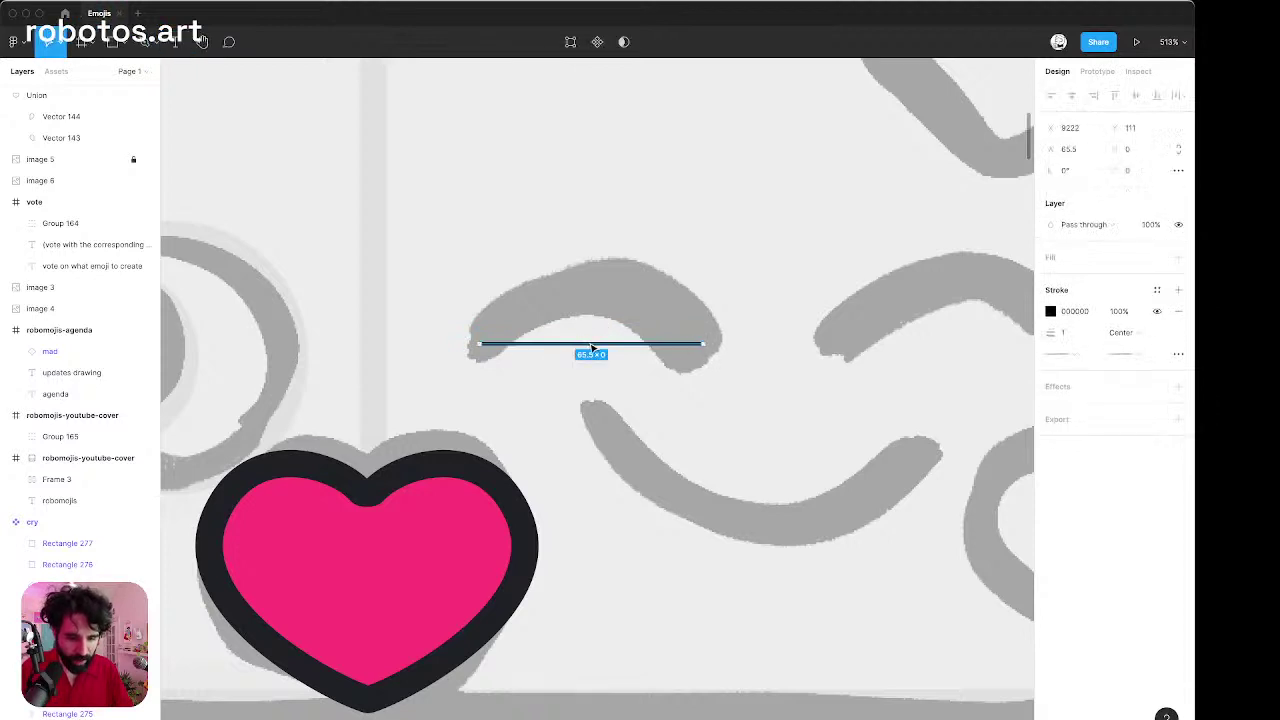
Bend the left eye's line upward into an arch about 14.44 high and finish the vector edit.
double_click(592, 345)
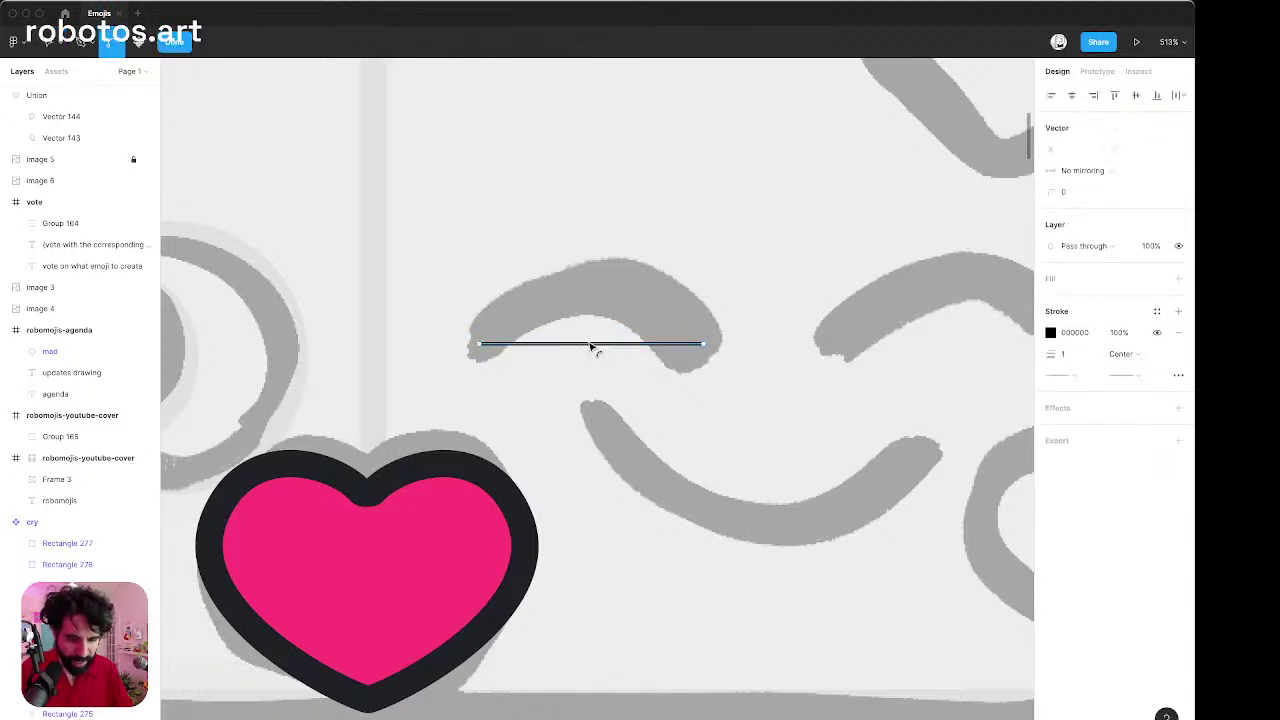
drag(591, 345, 649, 283)
click(753, 268)
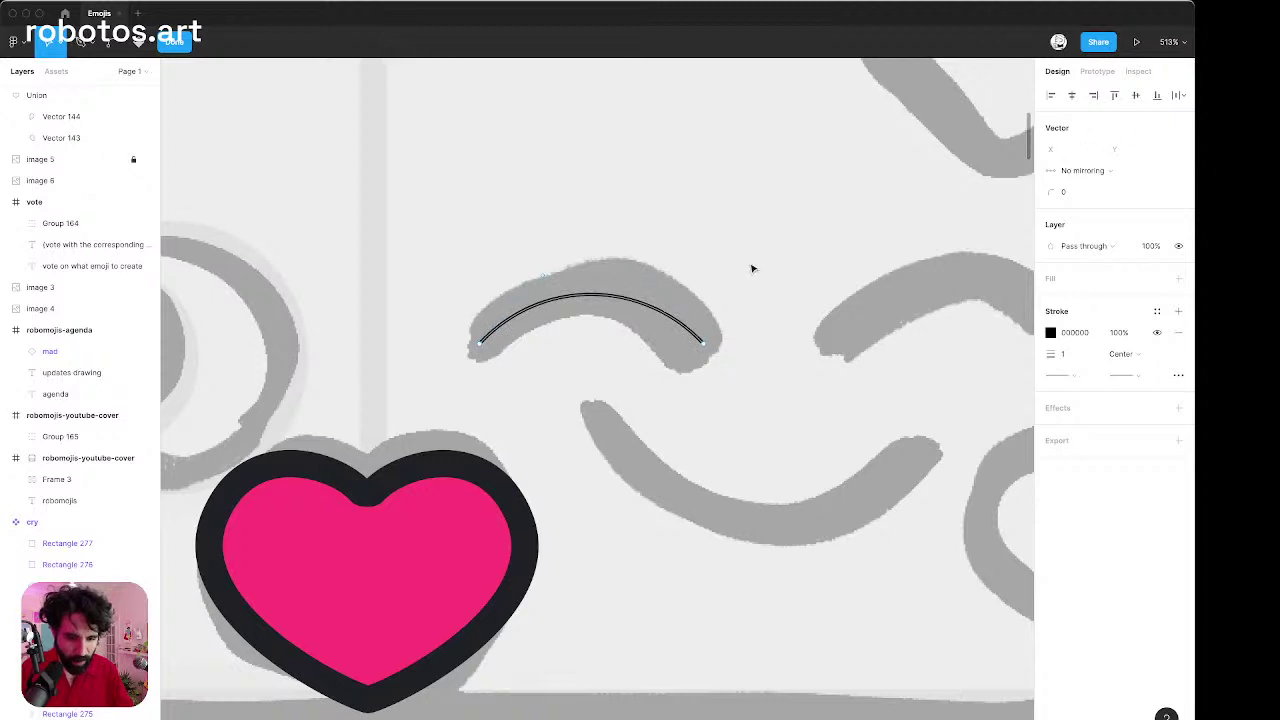
key(Escape)
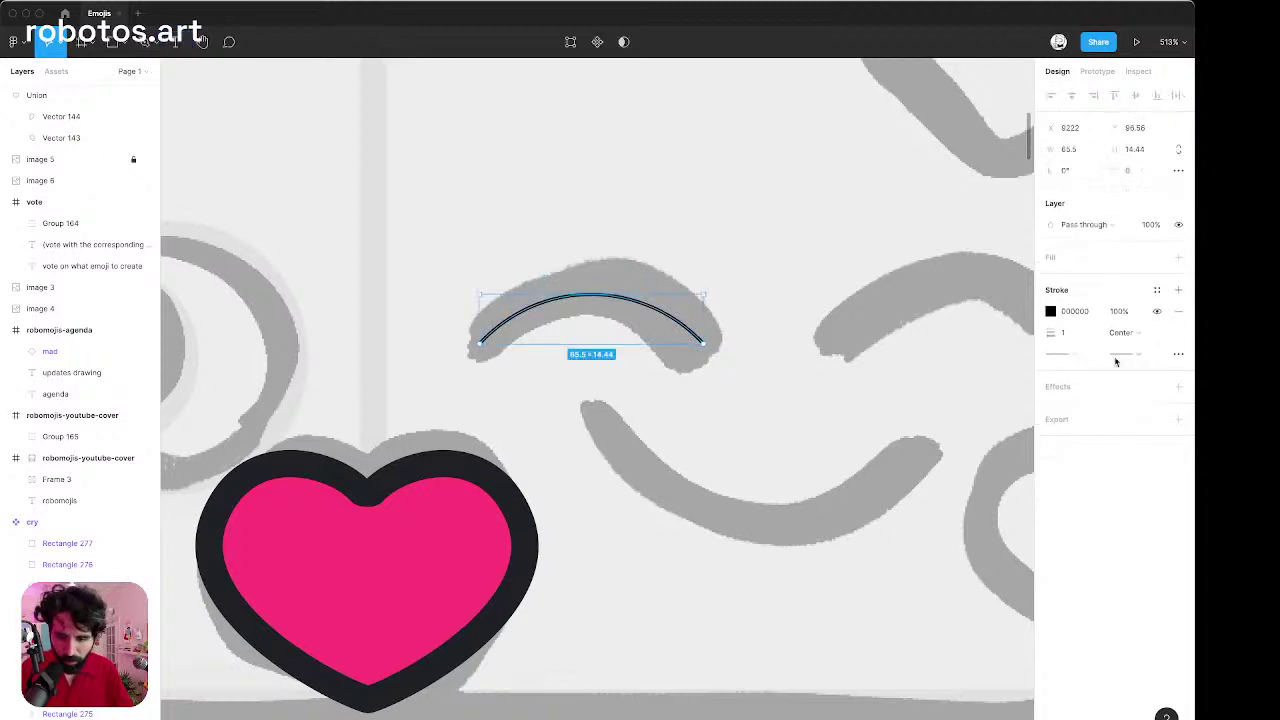
Set the left eye arch's stroke weight to 16 and give the stroke round end caps.
click(1074, 340)
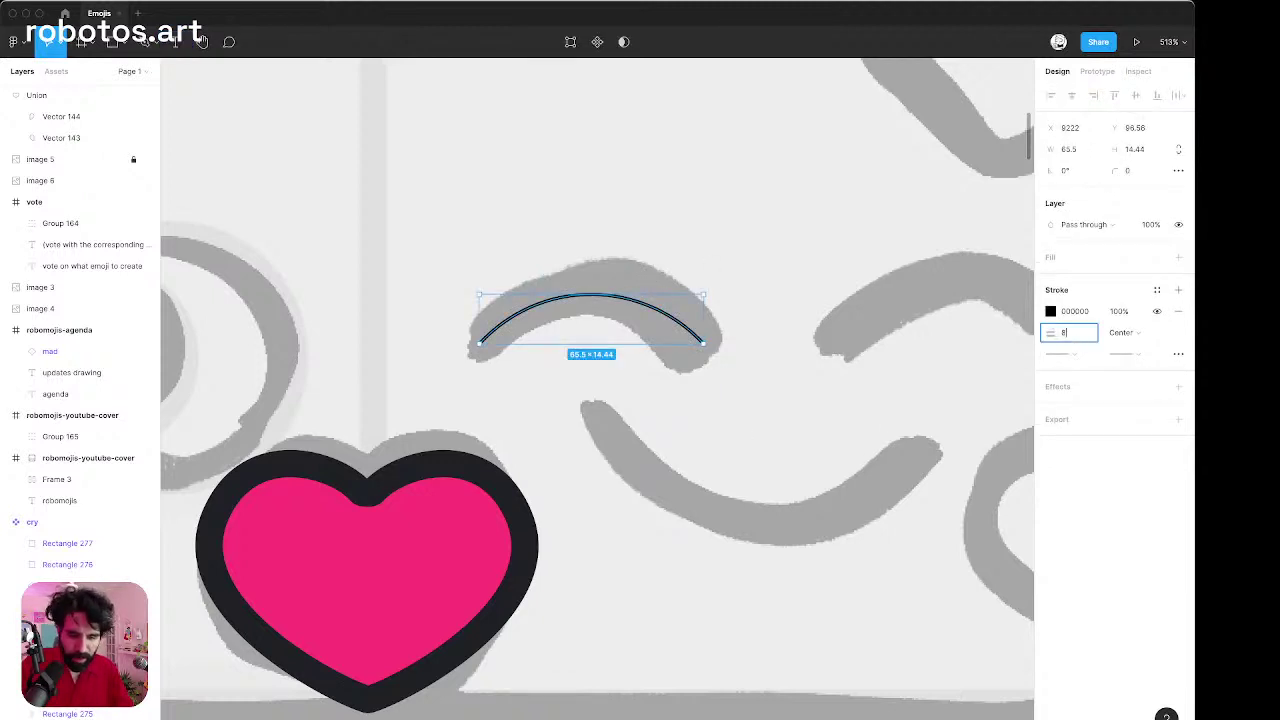
text(8)
key(Return)
key(Up)
key(Up)
key(Up)
key(Up)
key(Up)
key(Up)
key(Up)
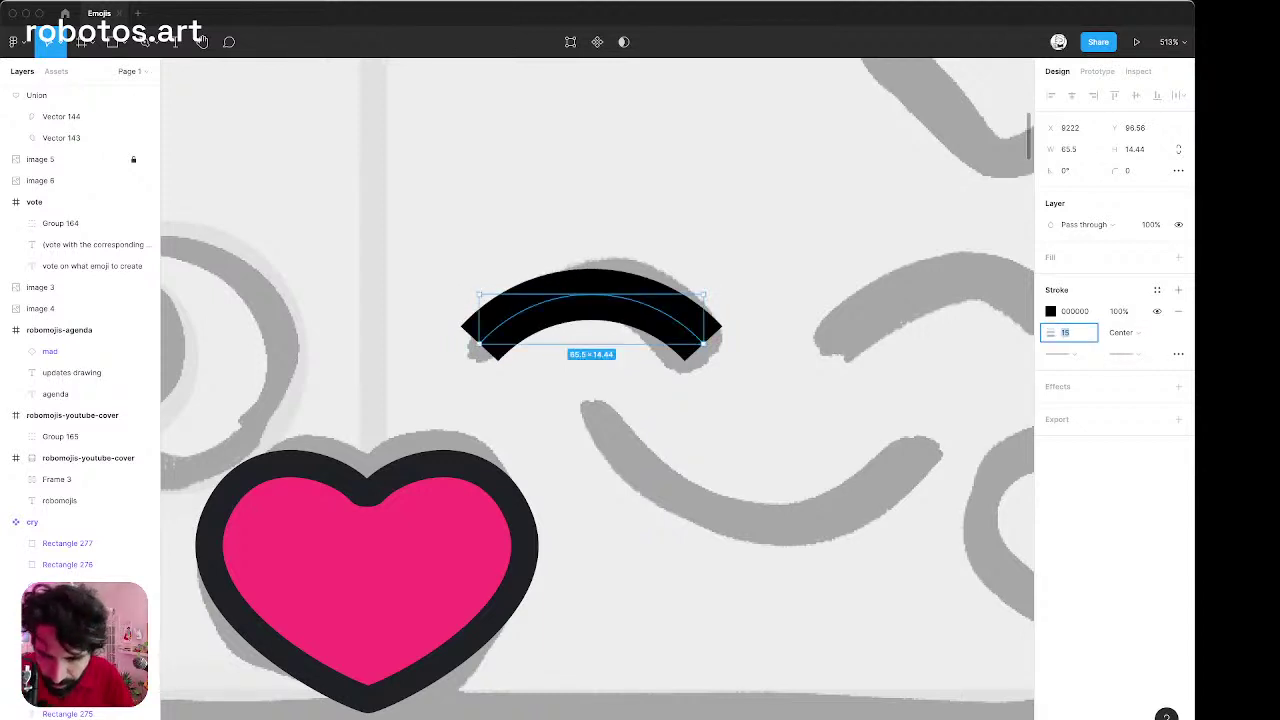
key(Up)
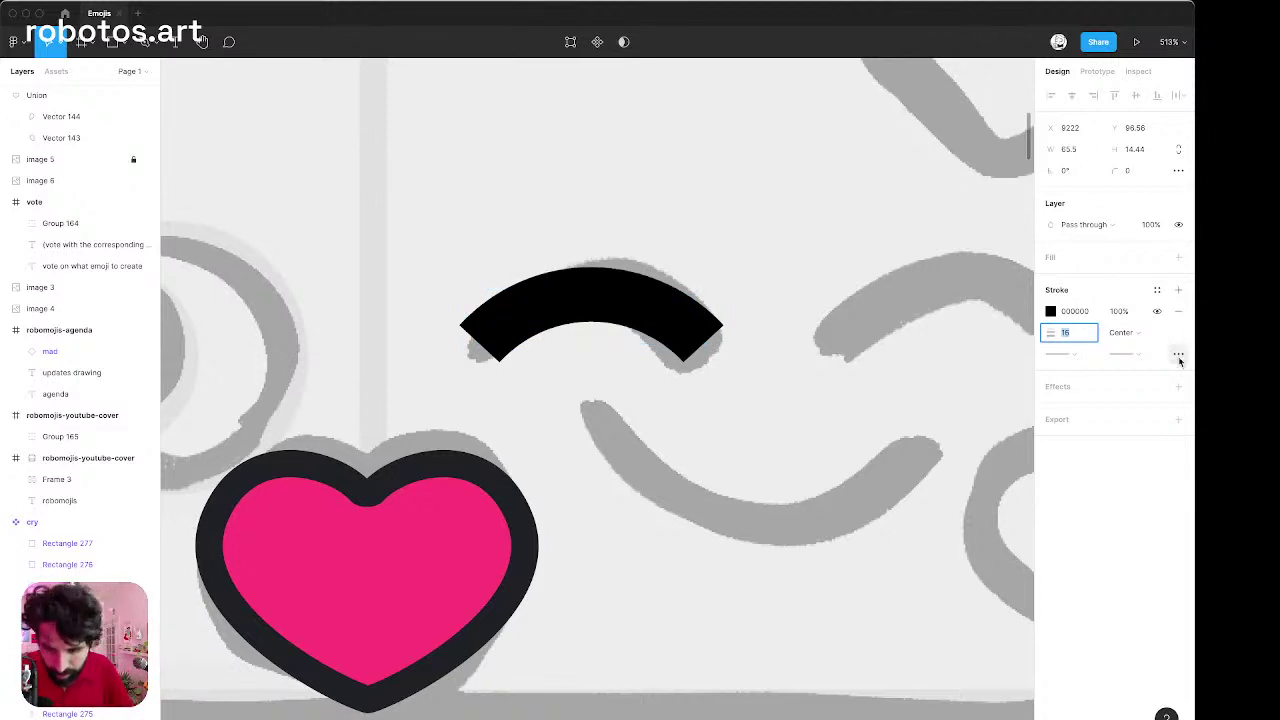
click(1140, 355)
click(1115, 445)
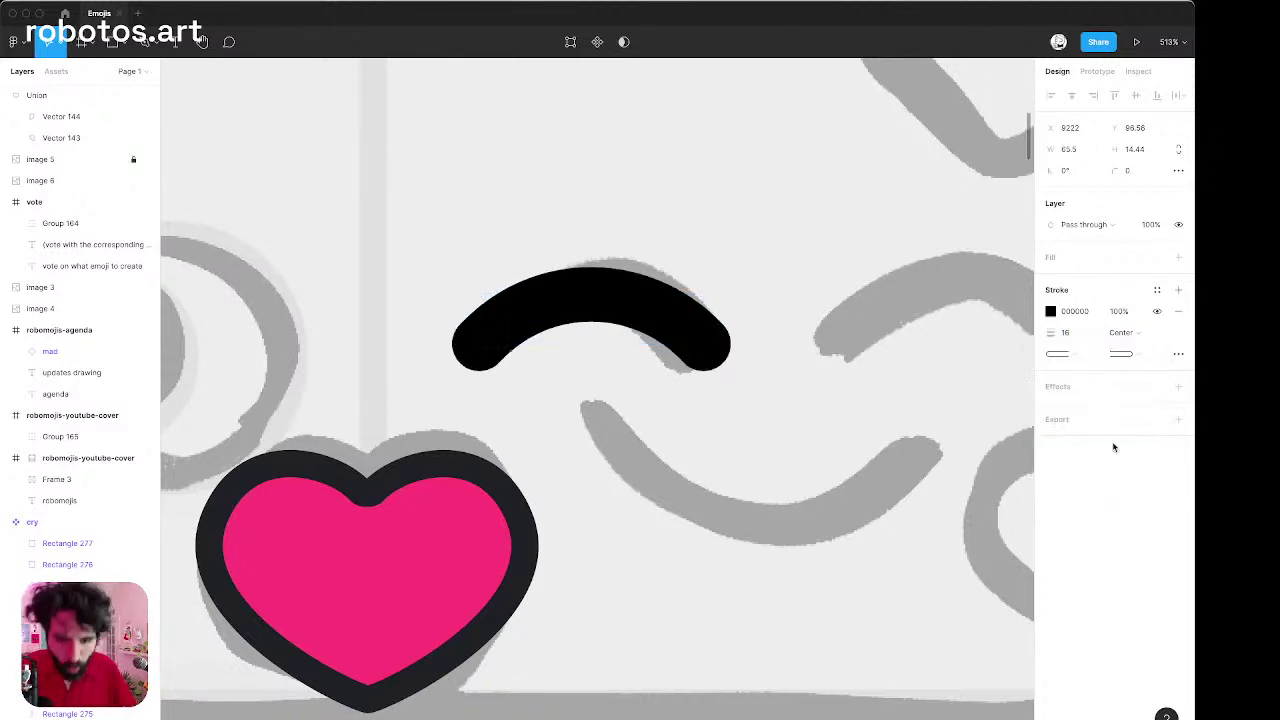
Resize the left eye arch to 54 × 12 and place a copy over the sketched right eye.
scroll(790, 358, down, 3)
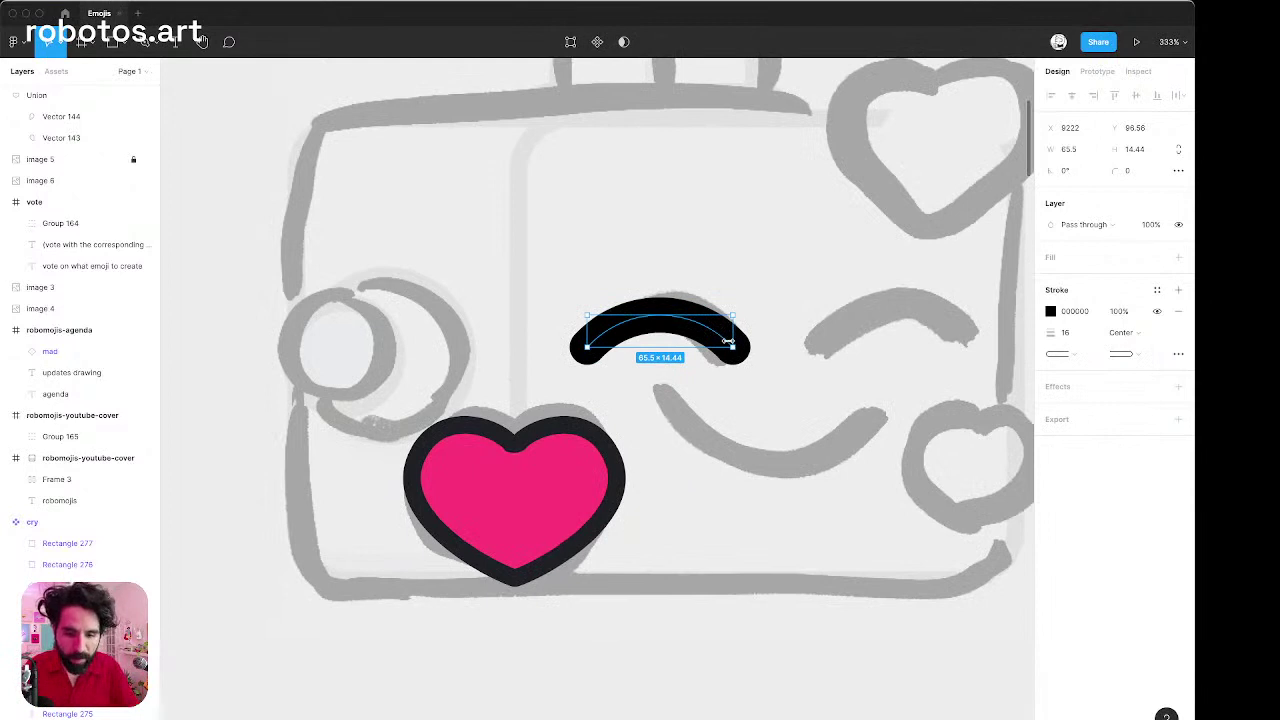
drag(731, 347, 924, 342)
scroll(829, 350, up, 5)
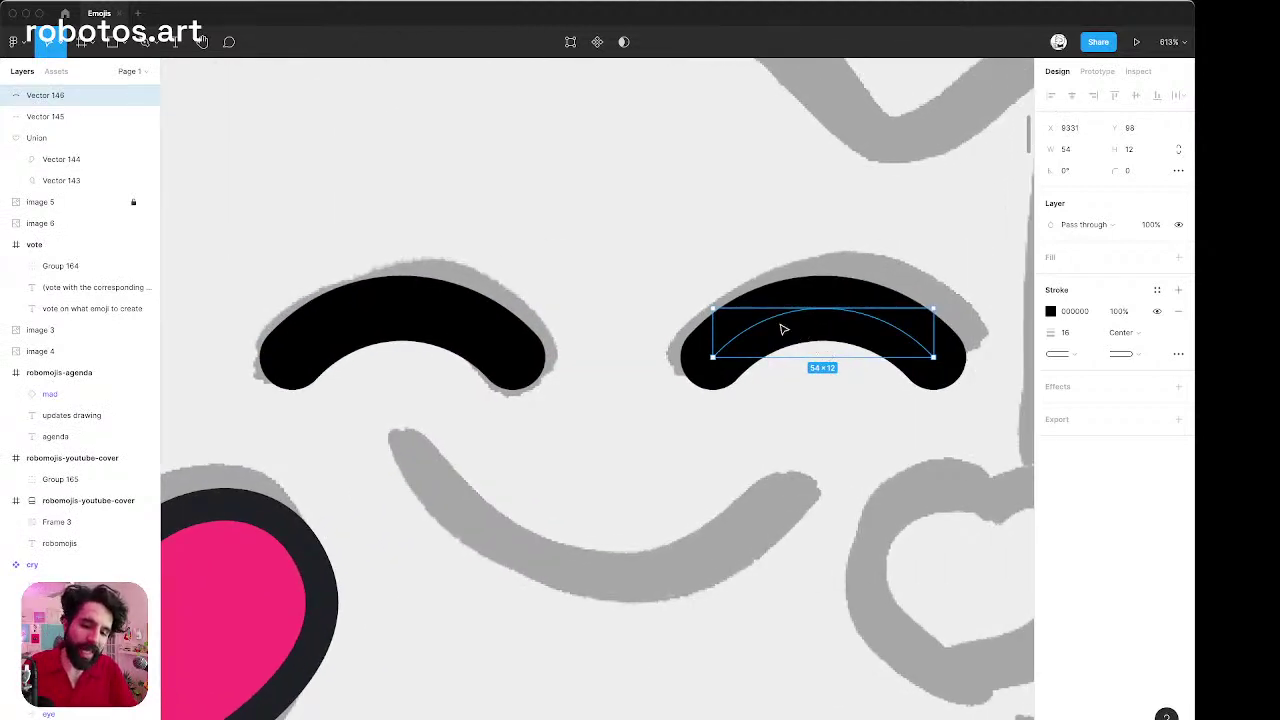
Make the smile from a vertically flipped copy of the right eye arch, sized 100 × 24 and placed at X 9257, Y 163.
drag(780, 326, 574, 580)
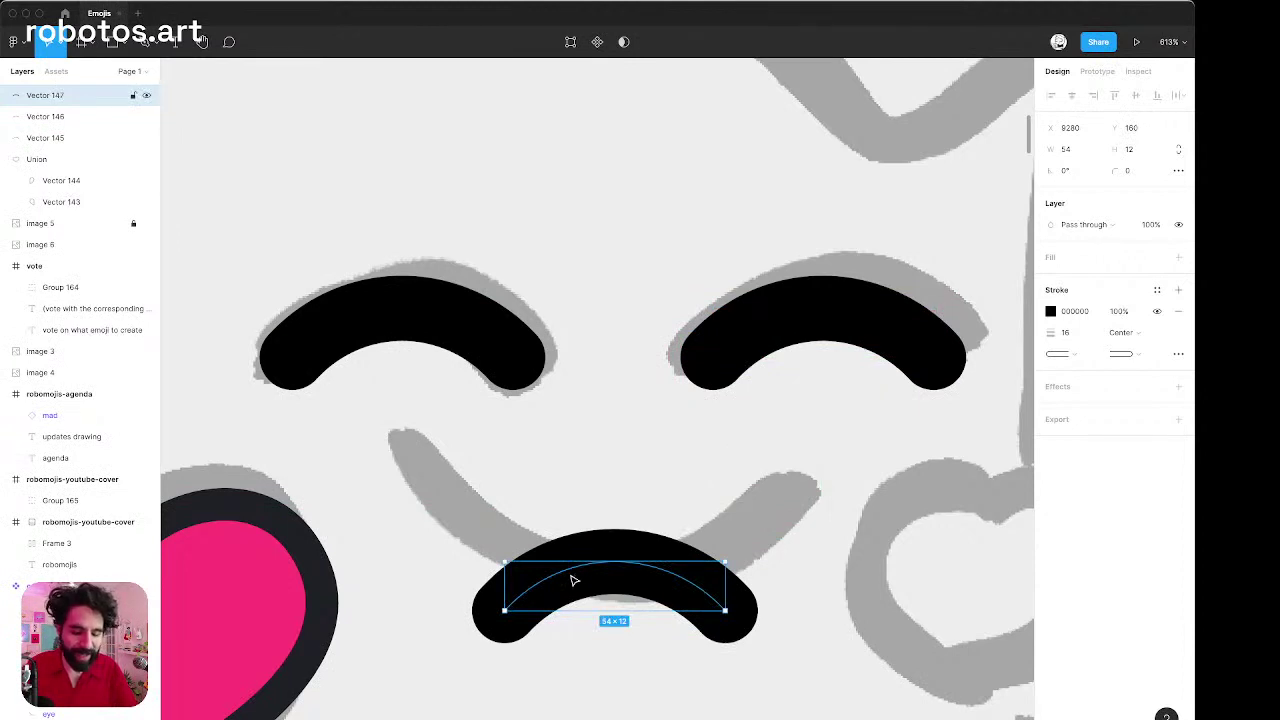
key(shift+v)
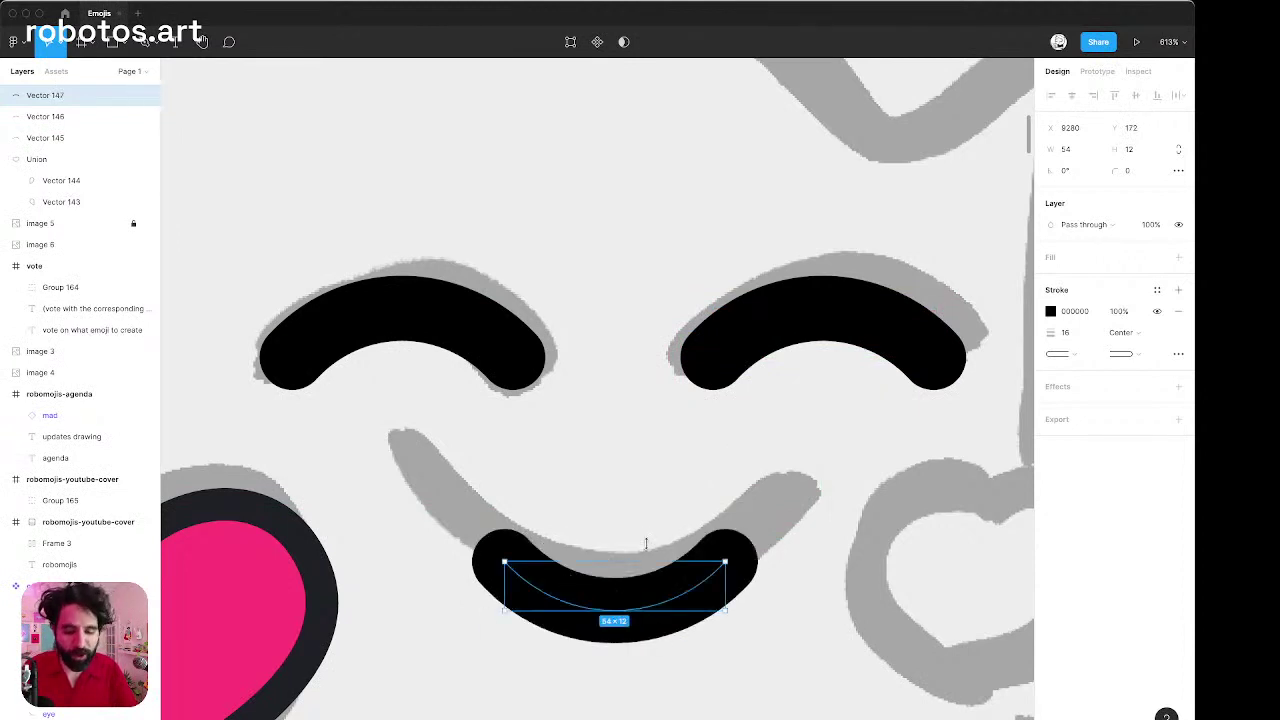
drag(727, 561, 819, 537)
drag(791, 584, 785, 520)
scroll(785, 520, down, 2)
scroll(785, 520, down, 5)
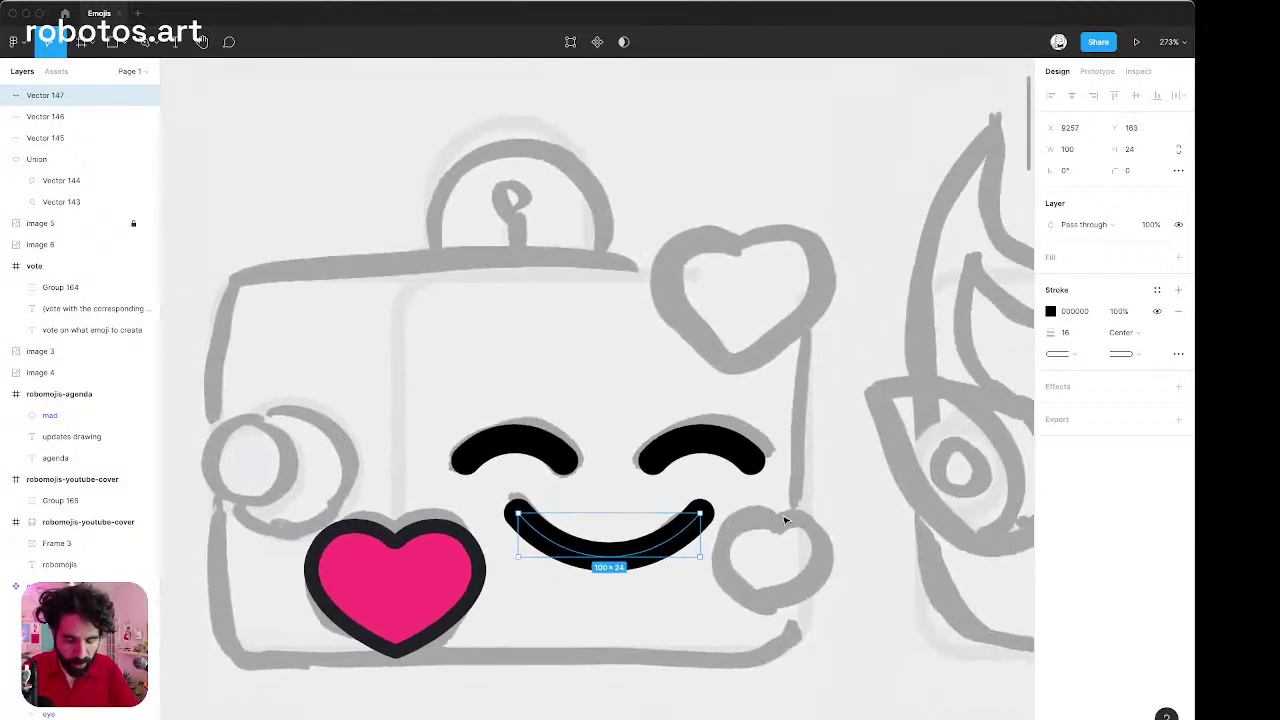
scroll(658, 509, up, 5)
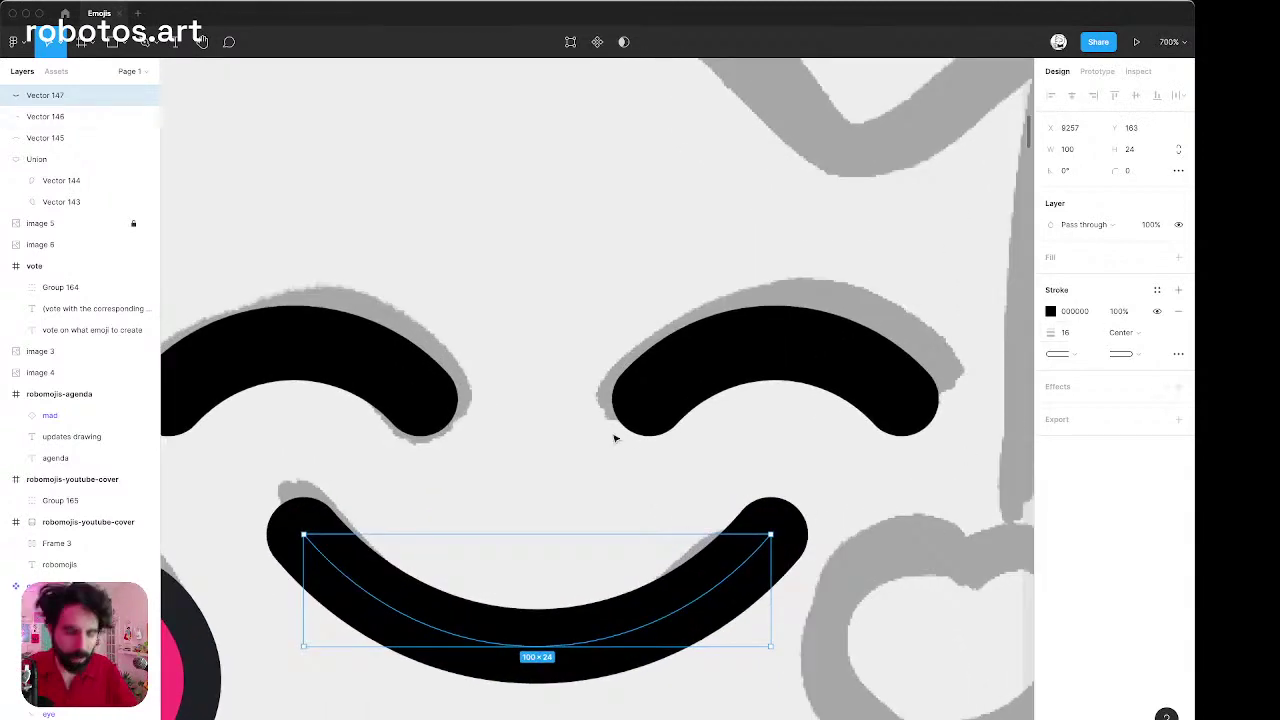
scroll(614, 437, down, 5)
scroll(575, 240, down, 3)
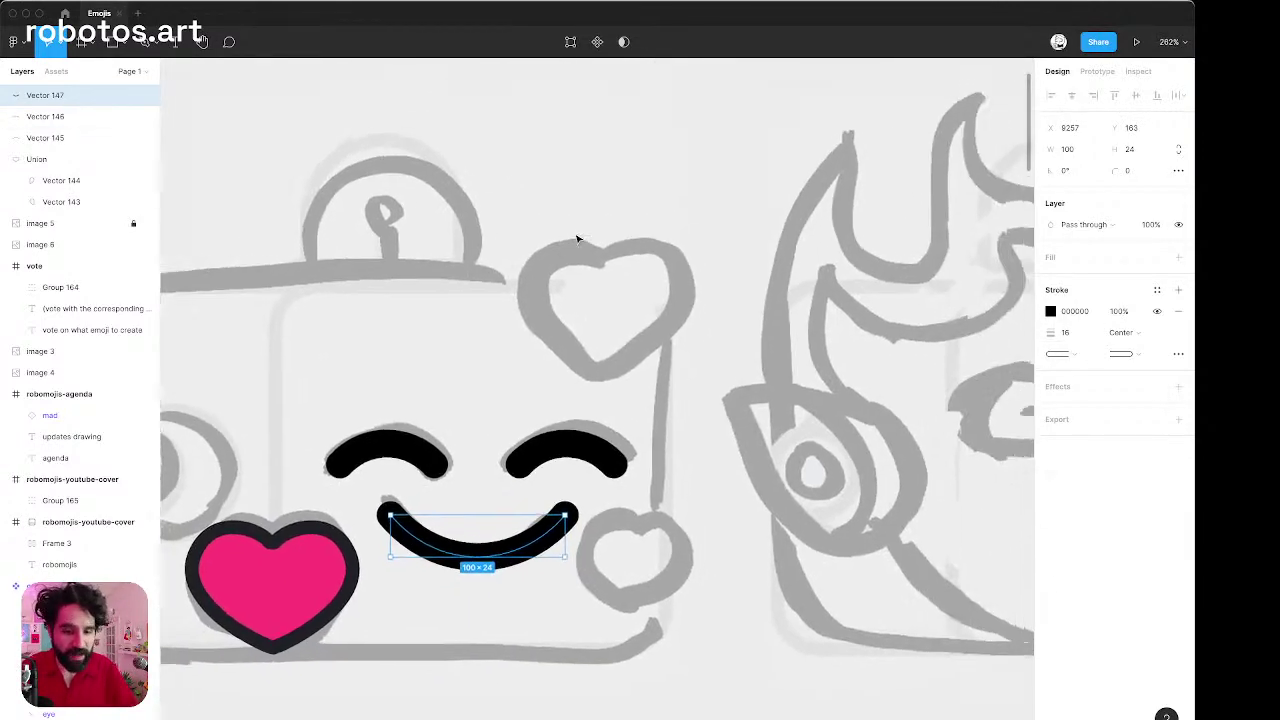
Duplicate the pink heart onto the sketched heart at the robot's upper-right corner, at X 9334, Y -13.
click(379, 487)
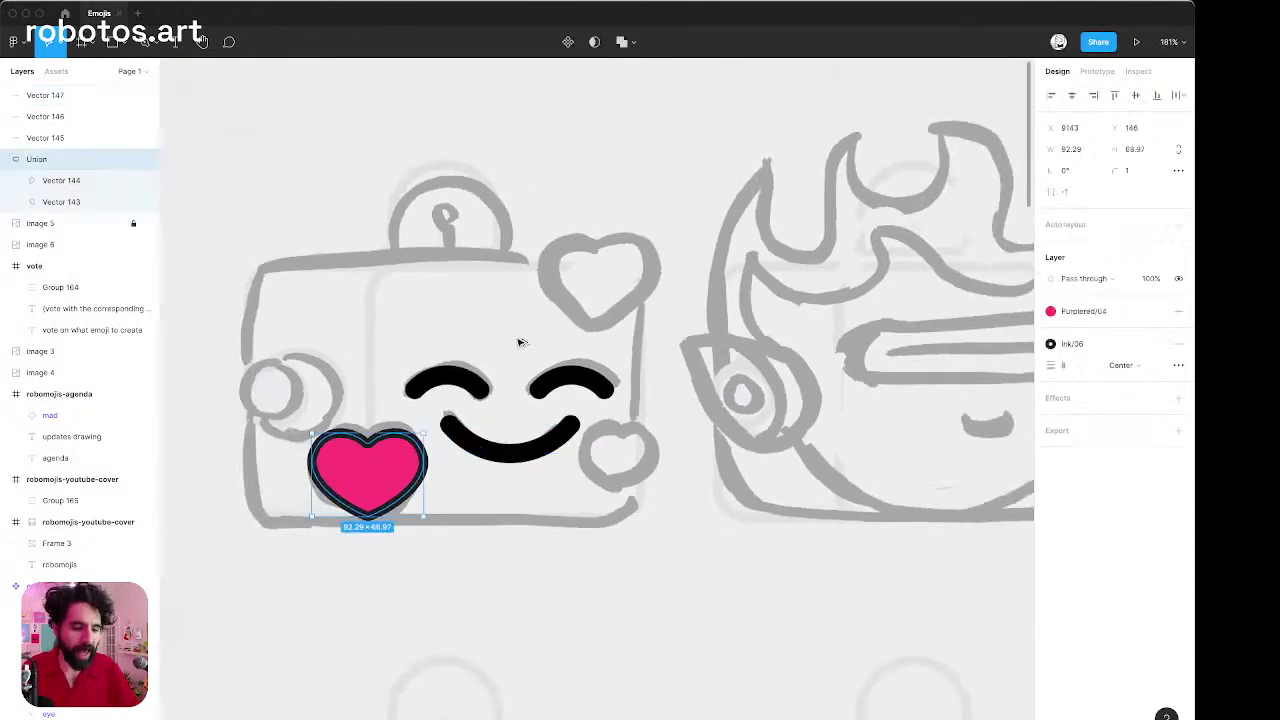
drag(379, 487, 607, 293)
scroll(606, 293, up, 5)
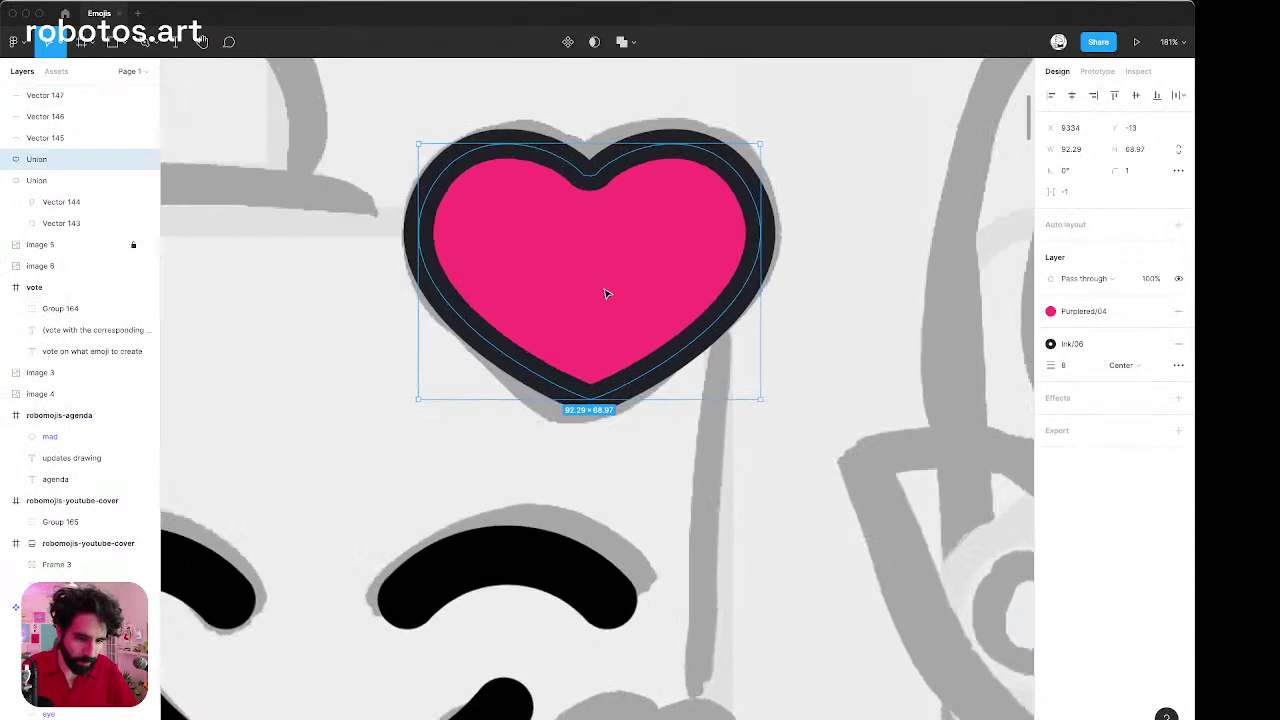
scroll(606, 293, down, 3)
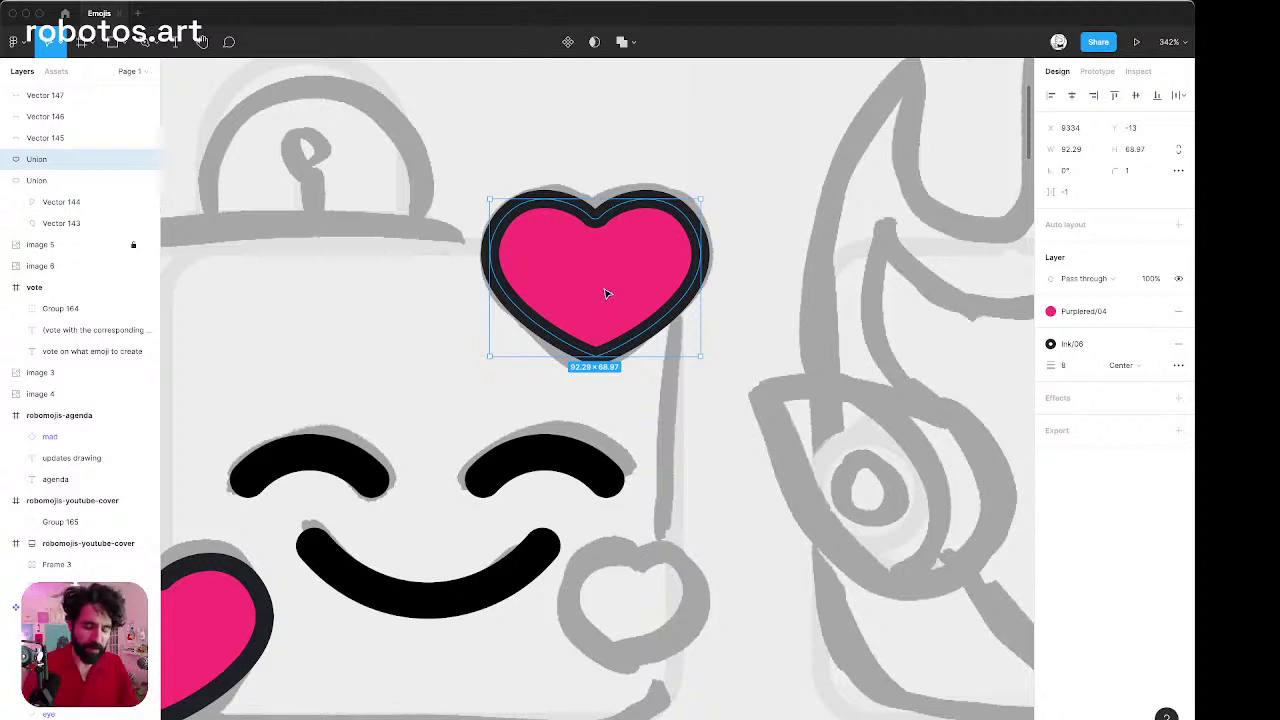
Place a heart copy scaled to 57.5 × 42.95 over the small sketched heart beside the smile, and select the upper-right heart.
scroll(606, 293, down, 3)
drag(597, 272, 660, 444)
scroll(621, 471, up, 5)
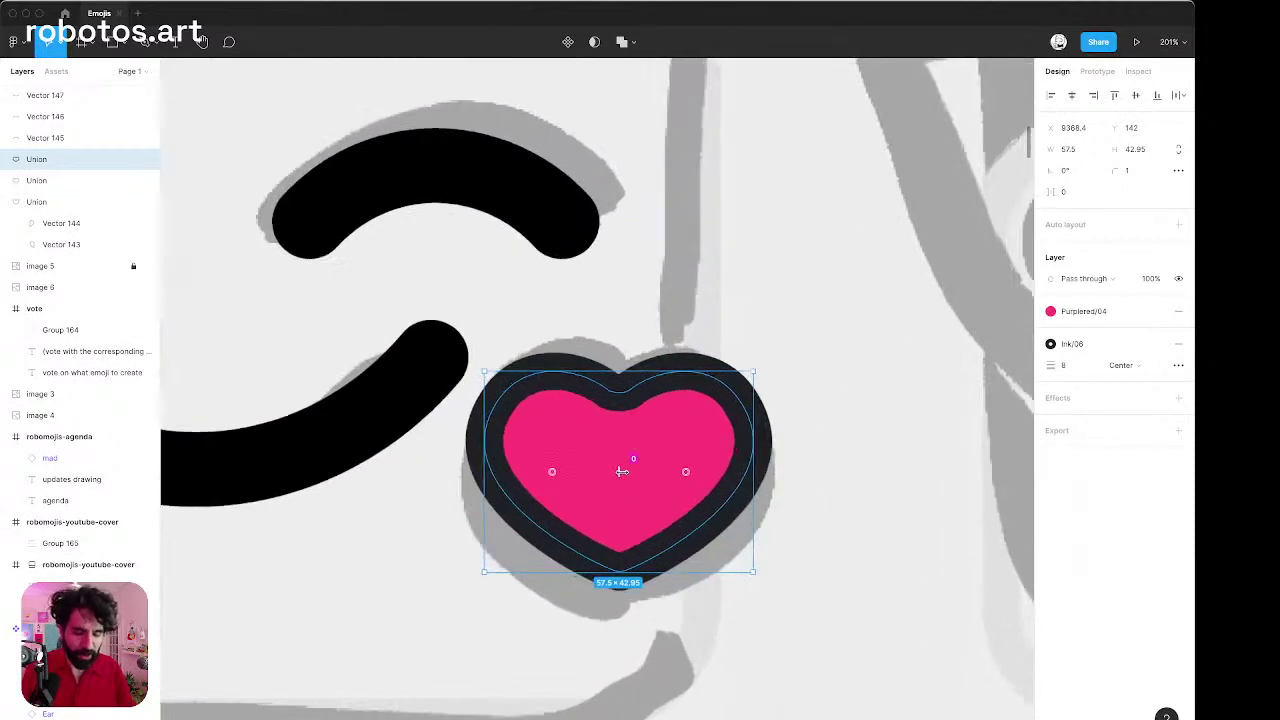
scroll(621, 471, up, 2)
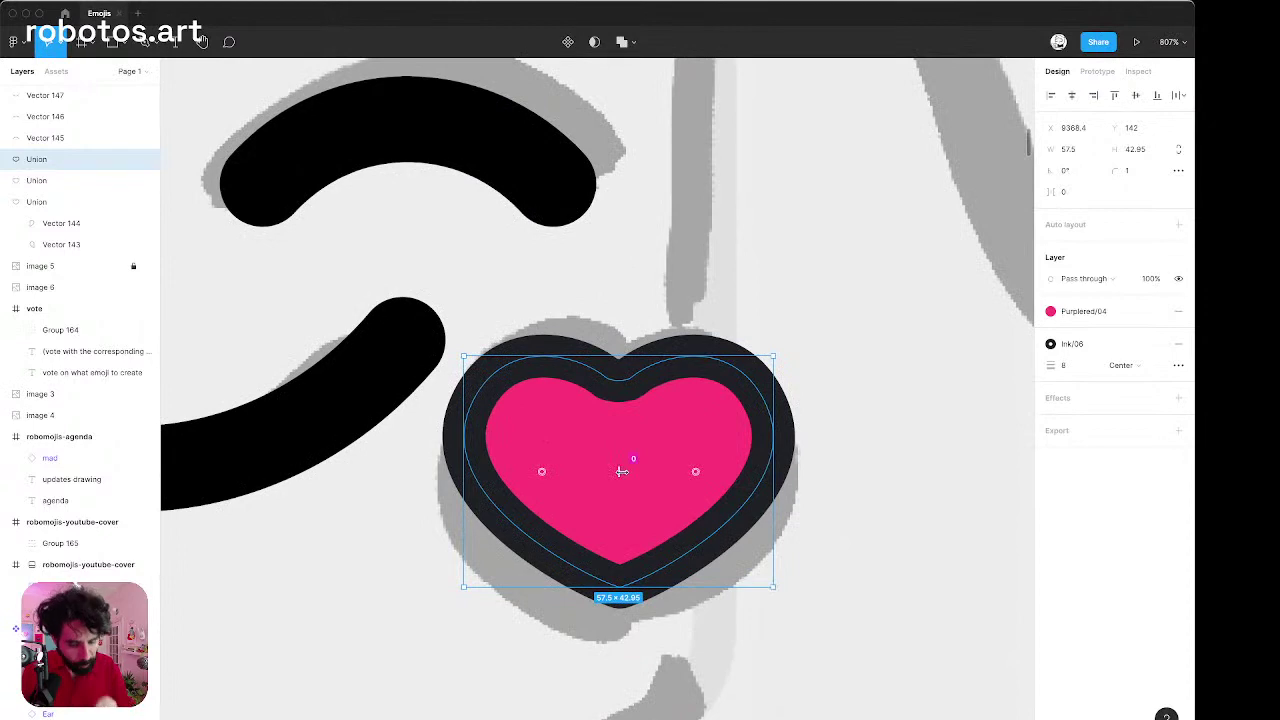
scroll(621, 471, down, 6)
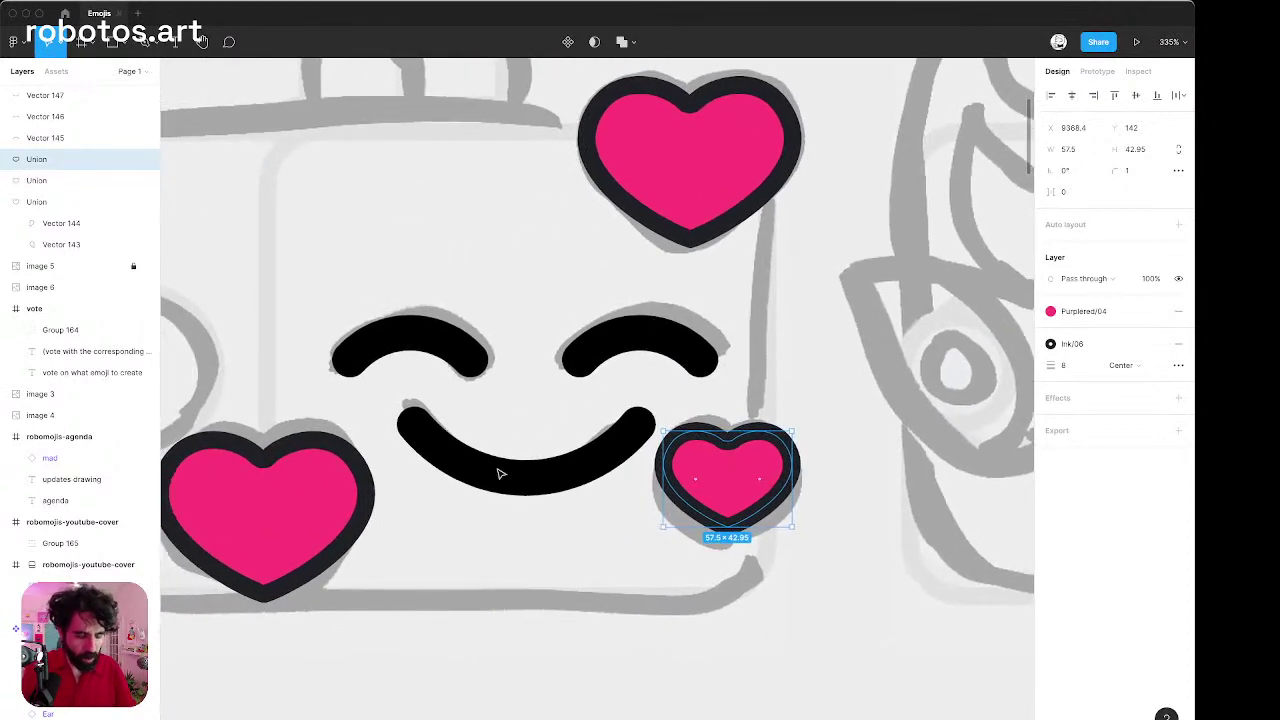
scroll(357, 484, down, 2)
click(629, 256)
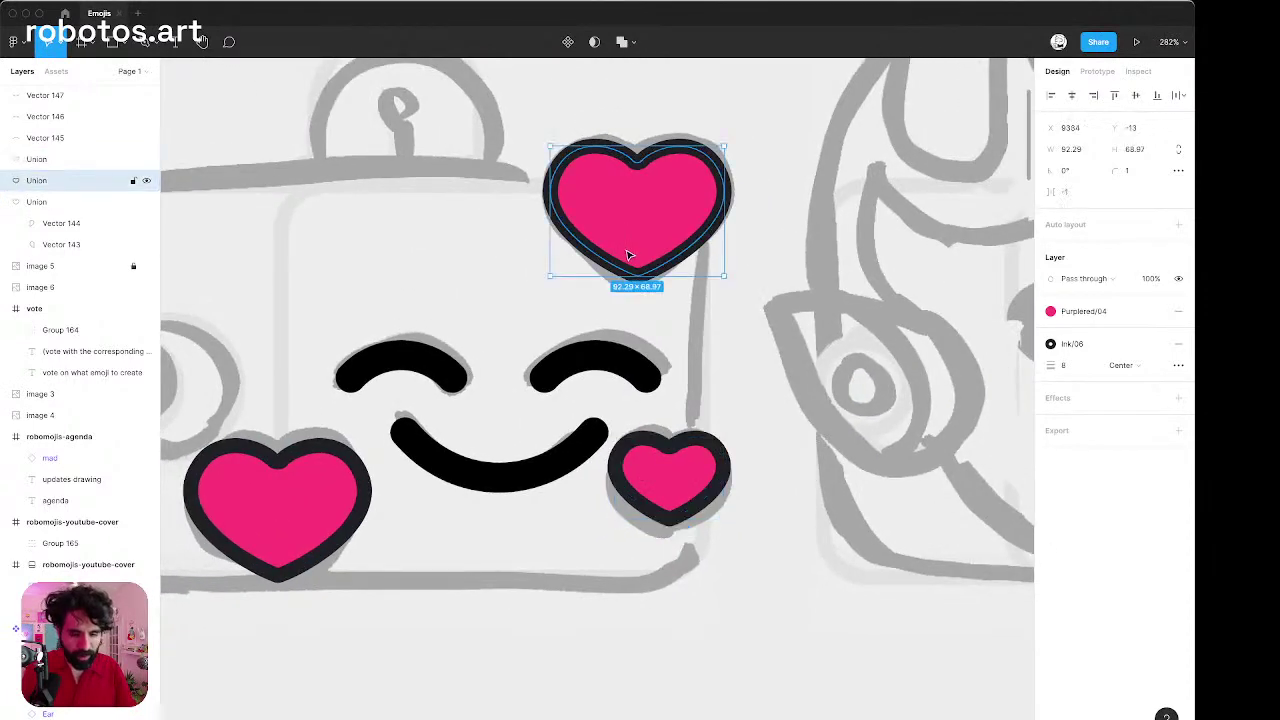
scroll(629, 256, down, 4)
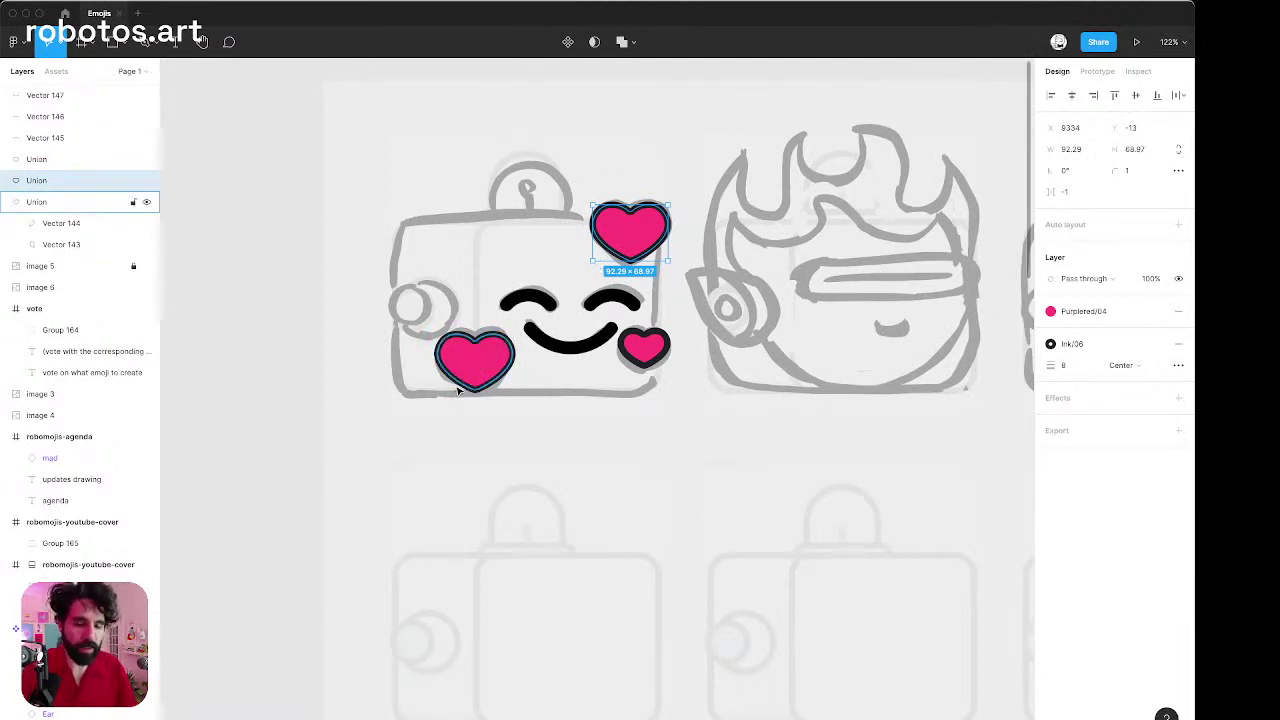
Select the three pink hearts and examine the heart-eyes robomoji for how its hearts are drawn and tilted.
shift+click(481, 366)
click(658, 344)
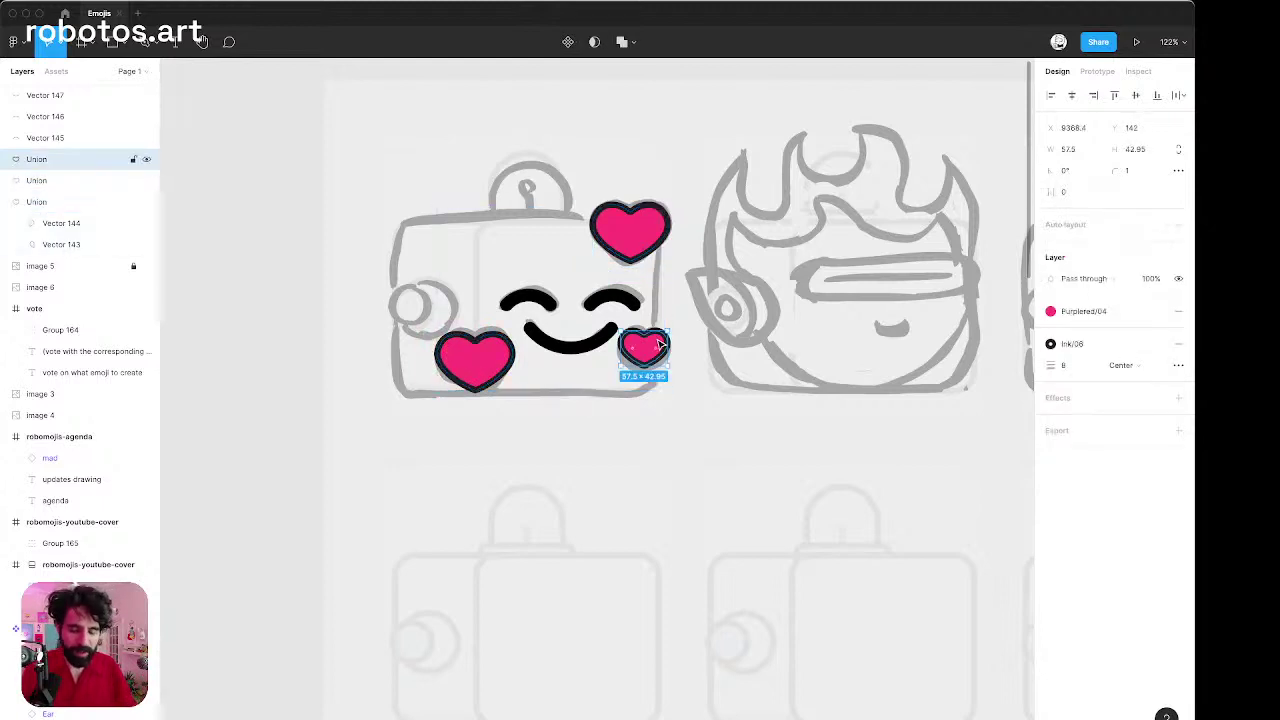
shift+click(484, 362)
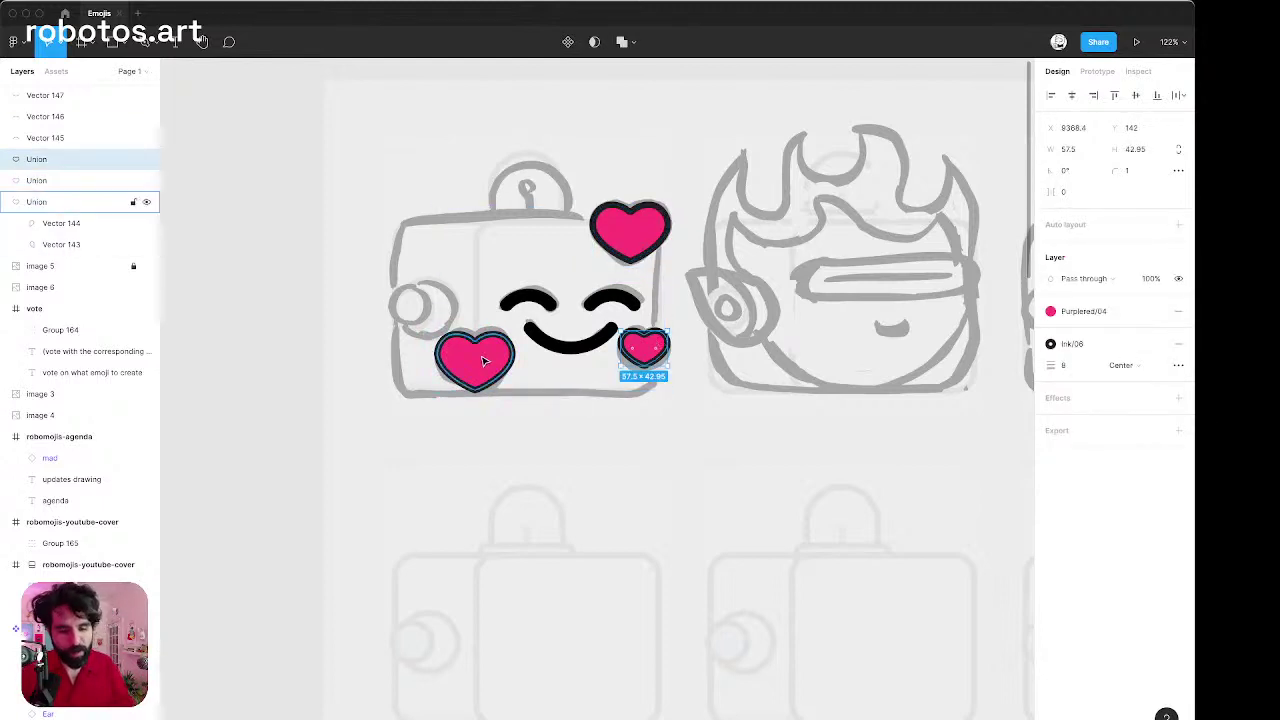
shift+click(630, 228)
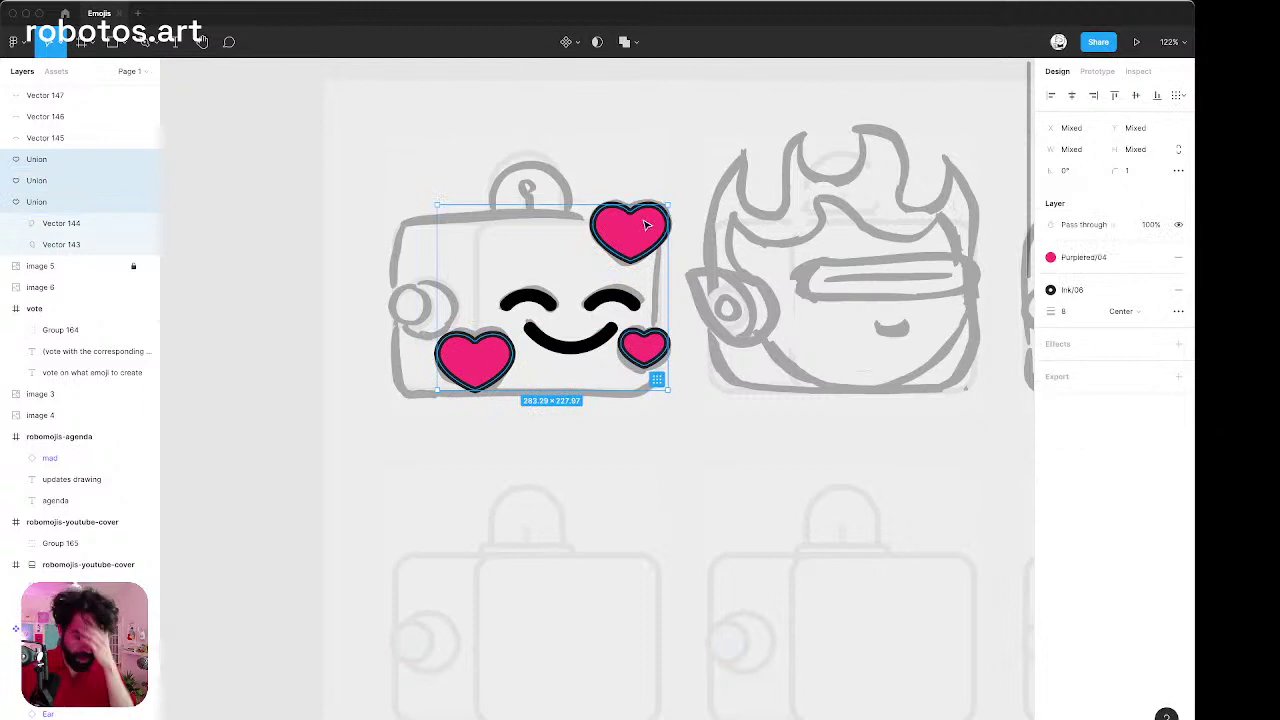
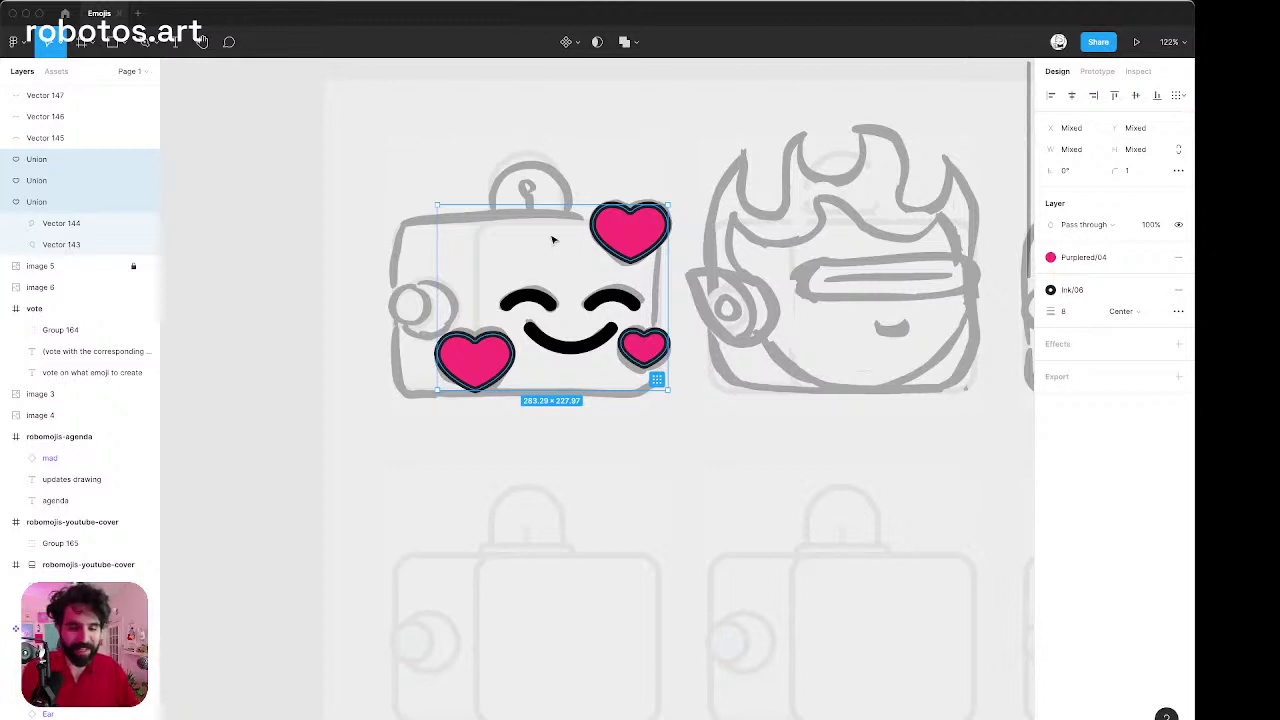
scroll(550, 240, up, 5)
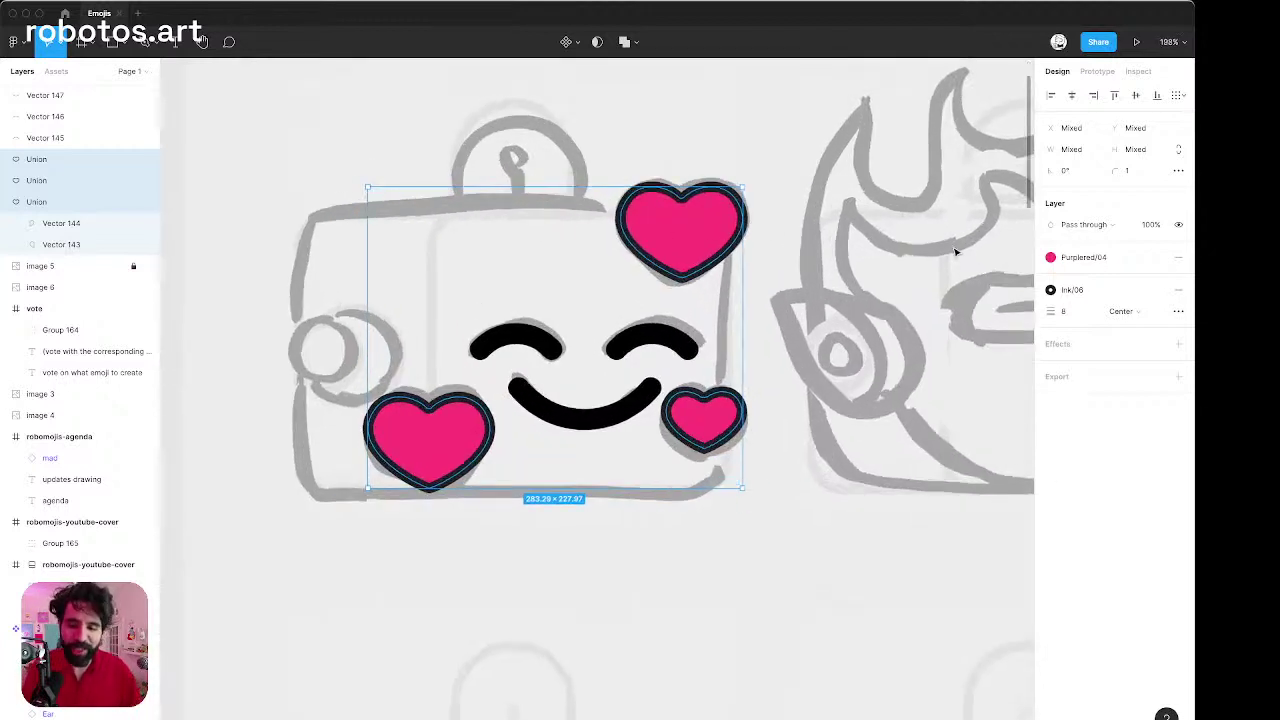
scroll(833, 314, down, 10)
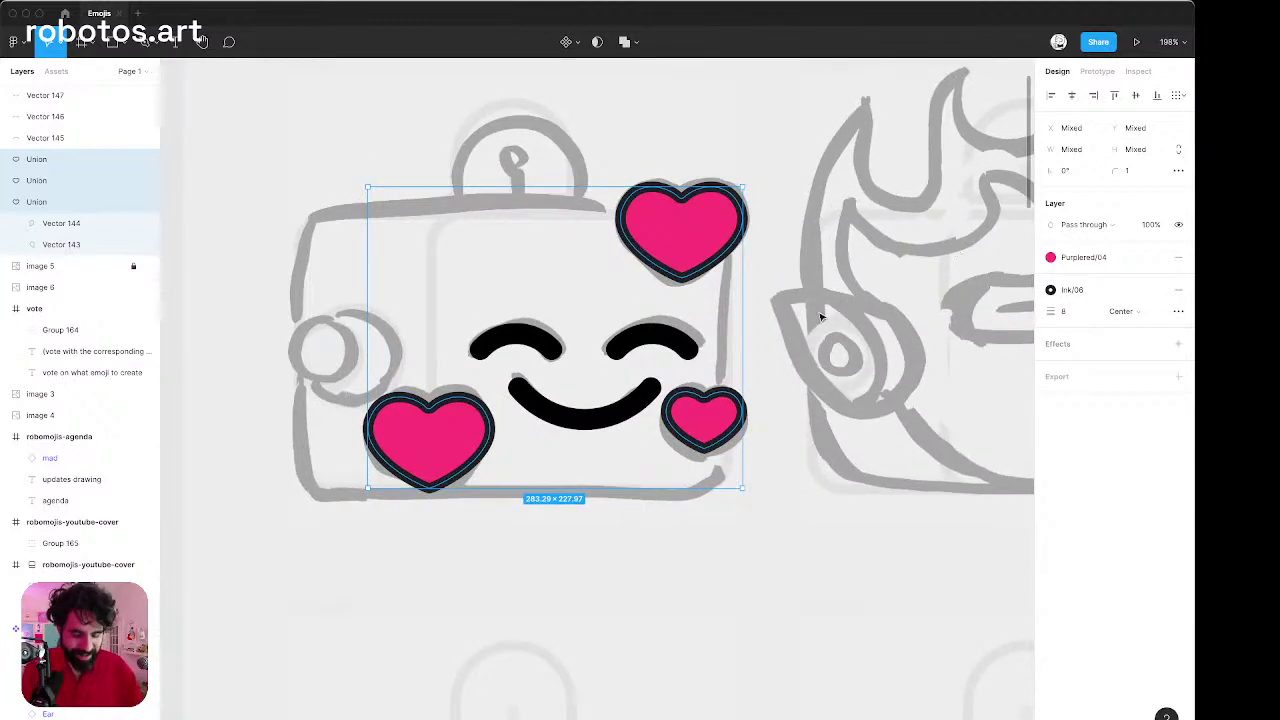
scroll(820, 314, left, 5)
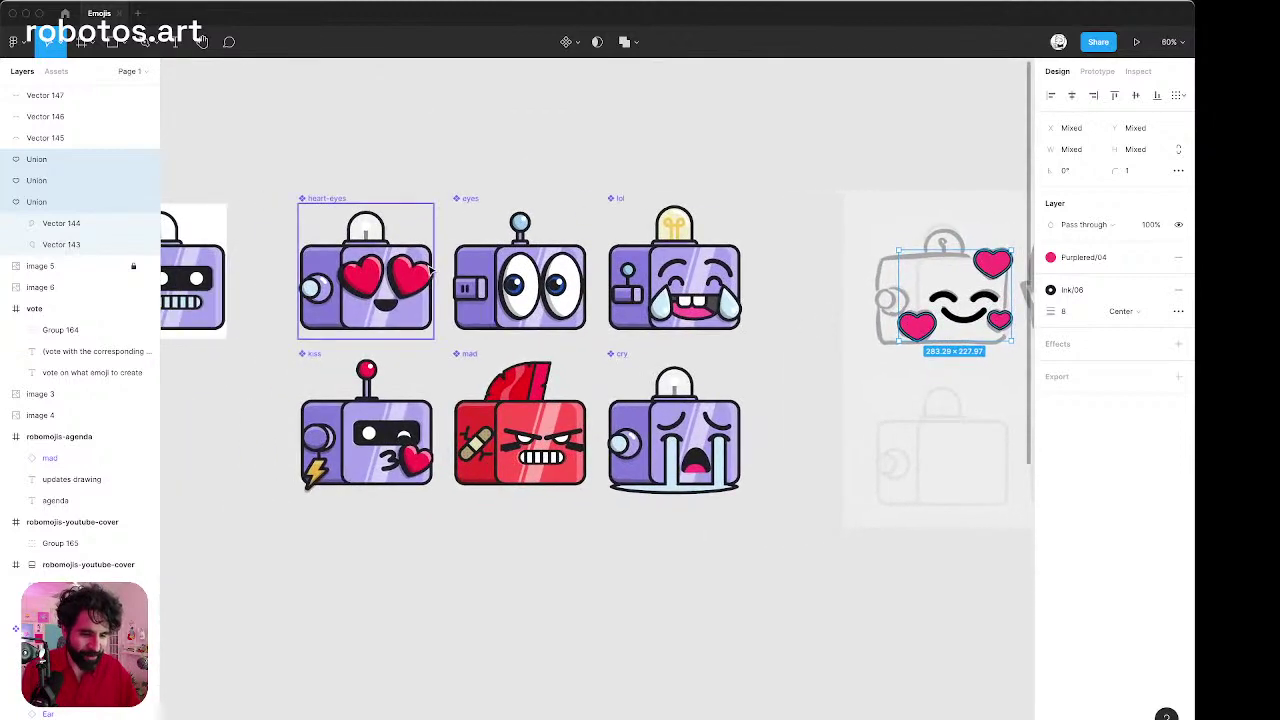
scroll(430, 268, down, 3)
click(408, 278)
scroll(408, 278, up, 10)
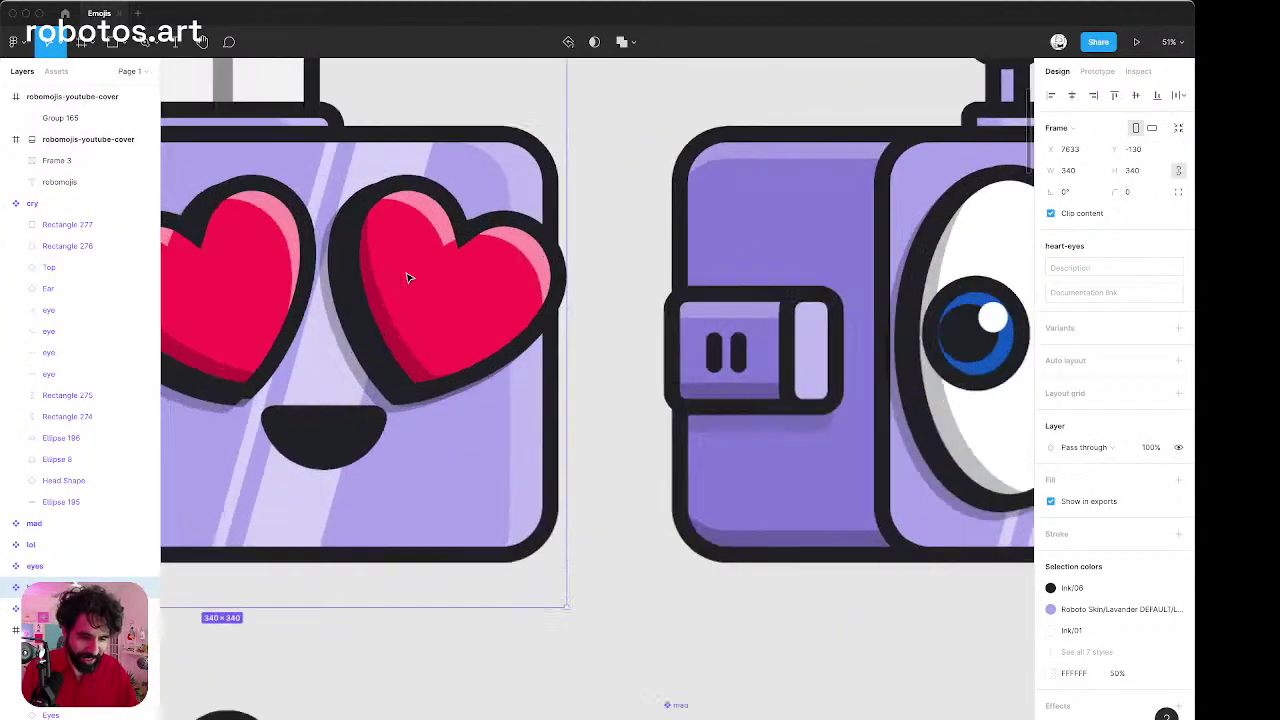
scroll(484, 284, down, 8)
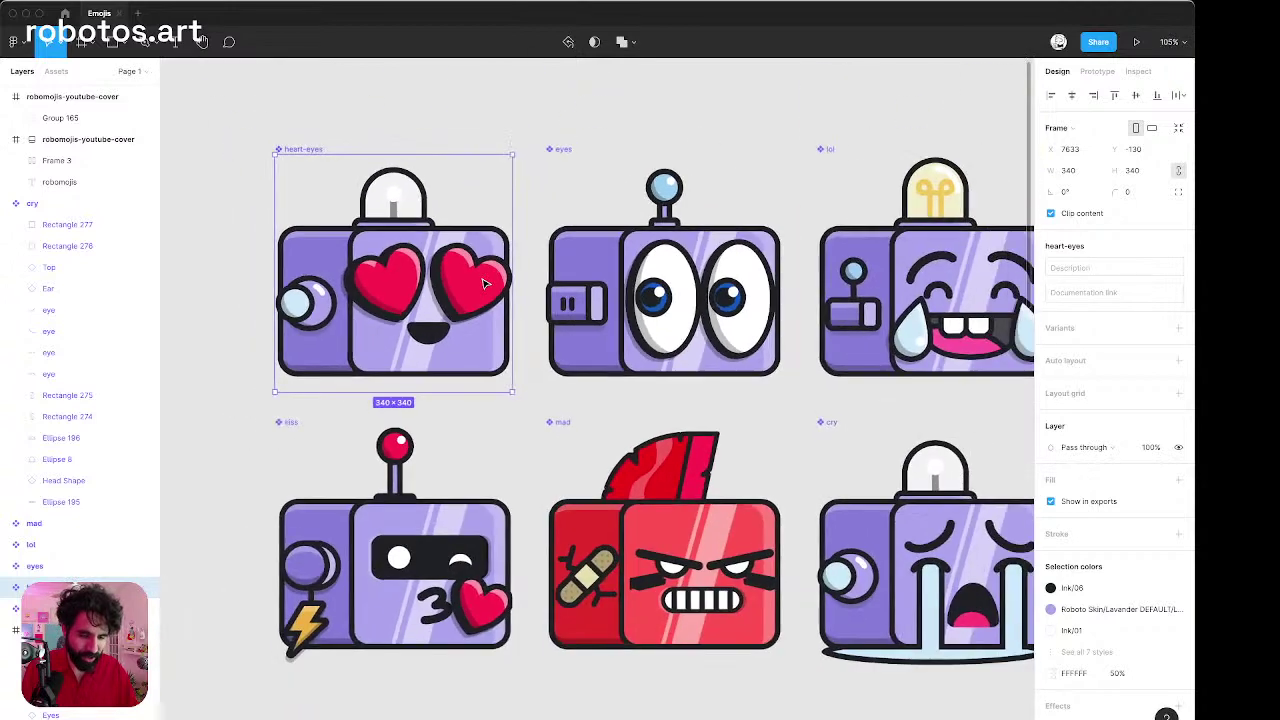
scroll(486, 280, right, 10)
scroll(476, 264, up, 5)
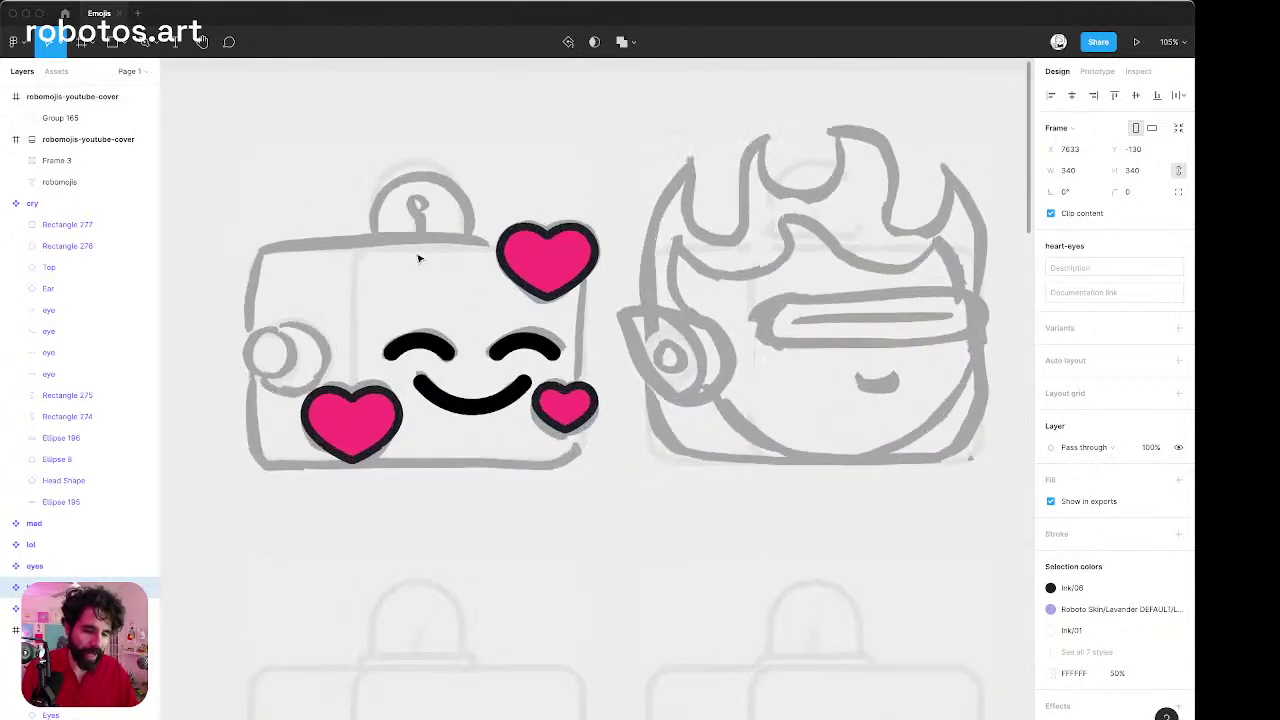
Rotate the hearts over the sketch: the small one slightly clockwise, the upper-right one to -9.41° and the lower-left one to 7.94°.
click(638, 478)
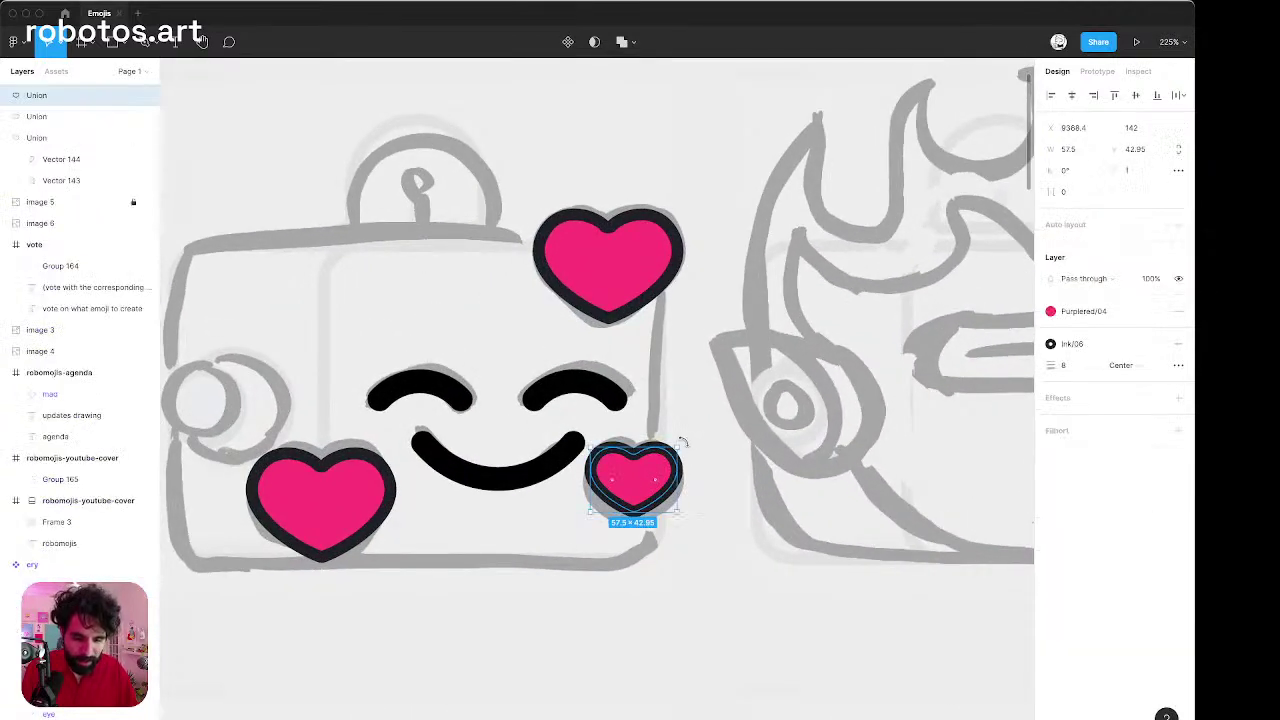
drag(694, 450, 686, 462)
click(624, 272)
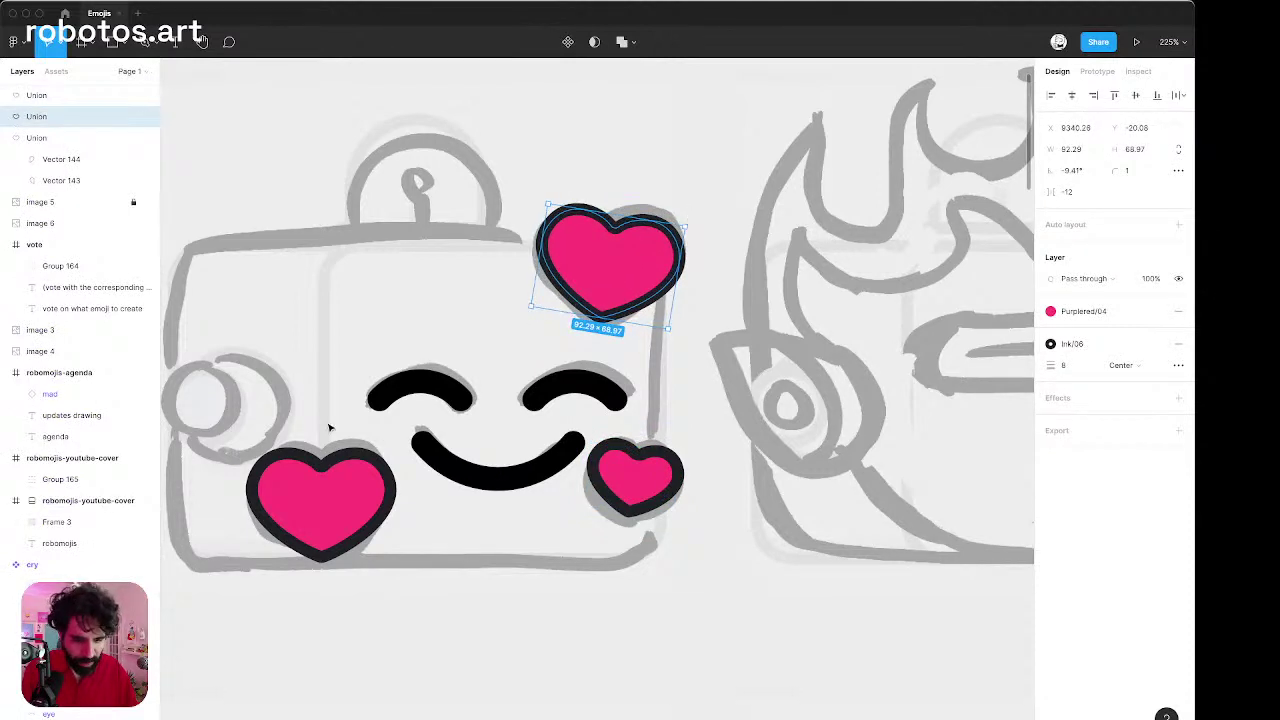
click(352, 472)
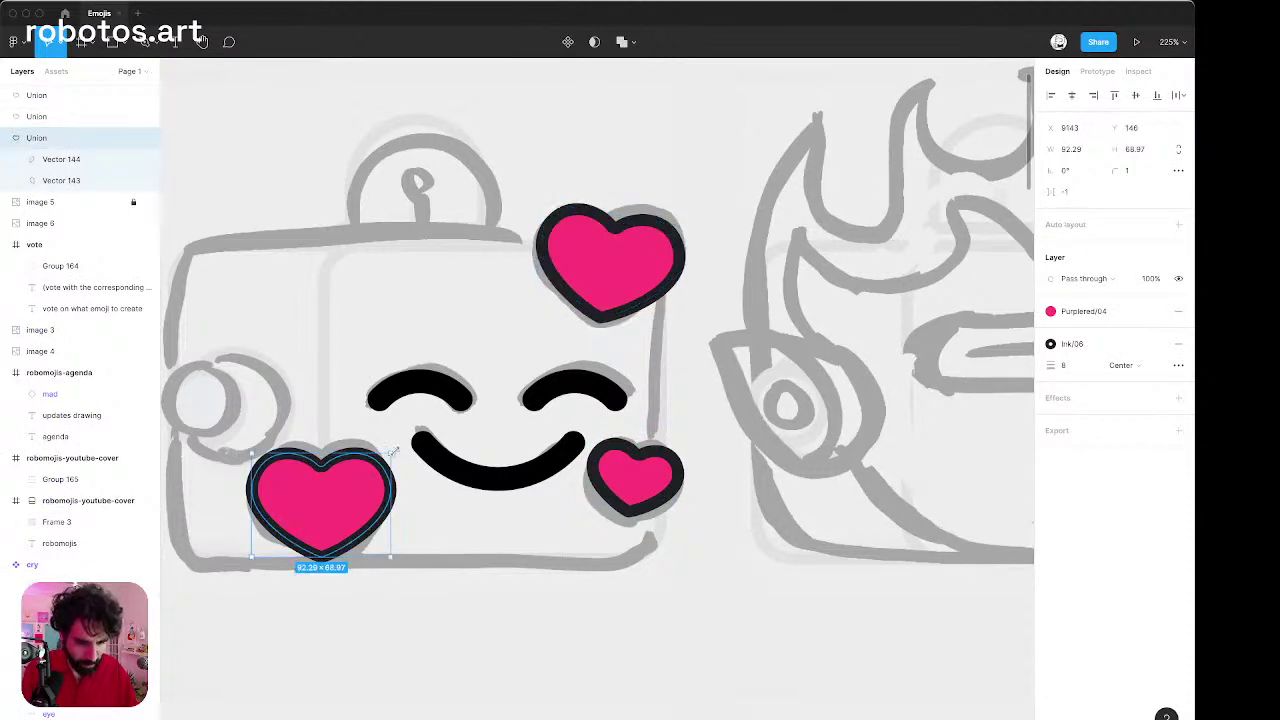
drag(393, 447, 394, 437)
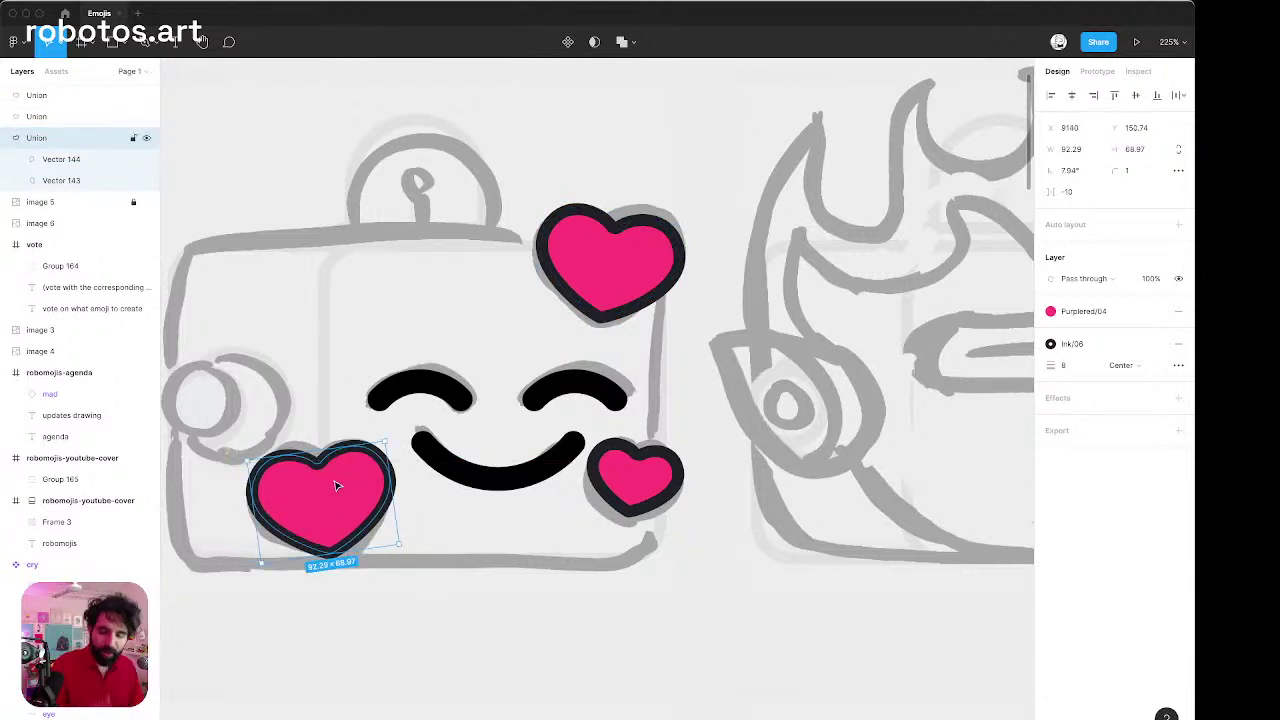
Check the tilt of the three hearts against the sketch, selecting them one by one and together.
scroll(336, 486, down, 10)
click(452, 385)
scroll(452, 385, up, 5)
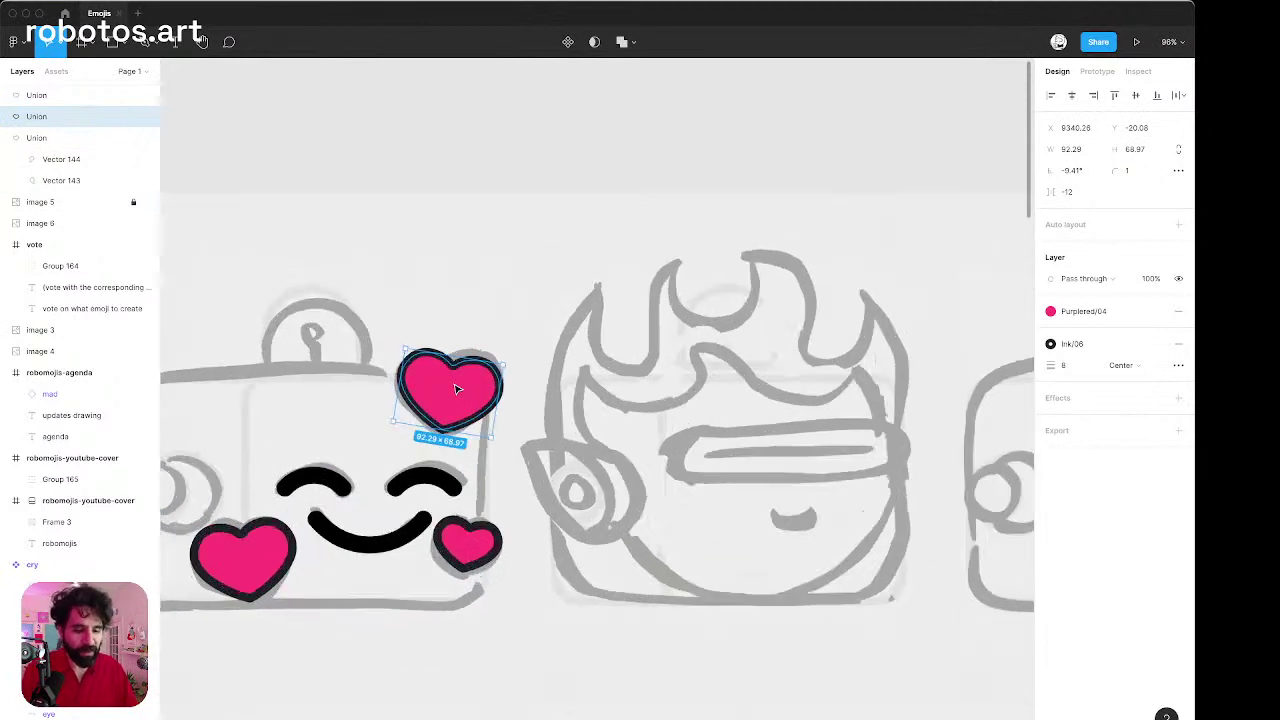
scroll(455, 389, up, 5)
click(339, 526)
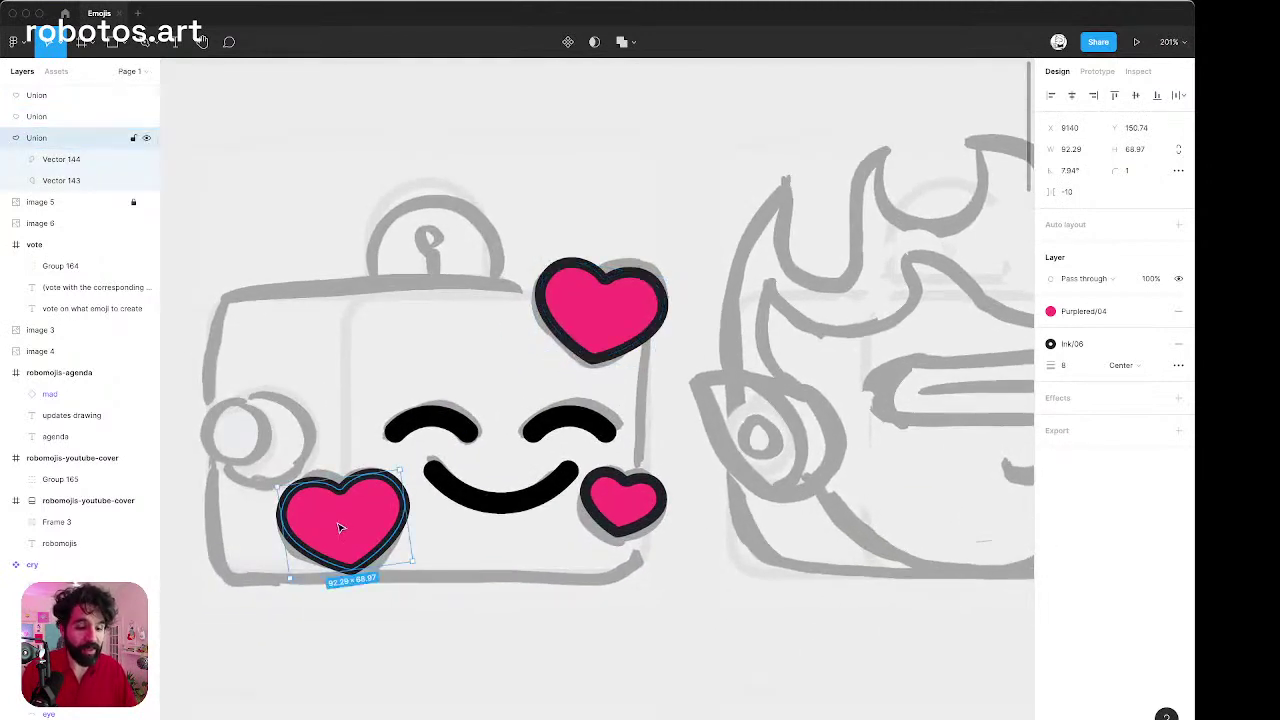
shift+click(610, 498)
shift+click(592, 320)
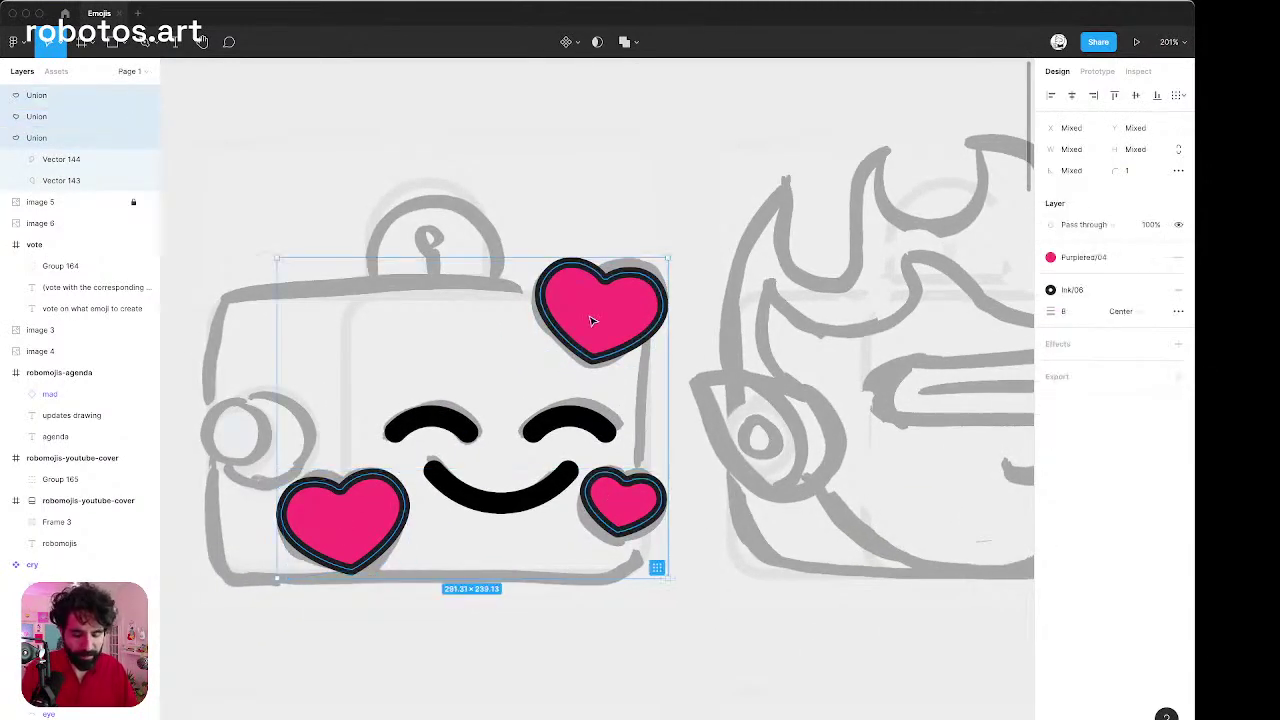
scroll(523, 429, up, 3)
Apply the Ink/06 colour style to the strokes of the smile and both eye arches.
click(602, 427)
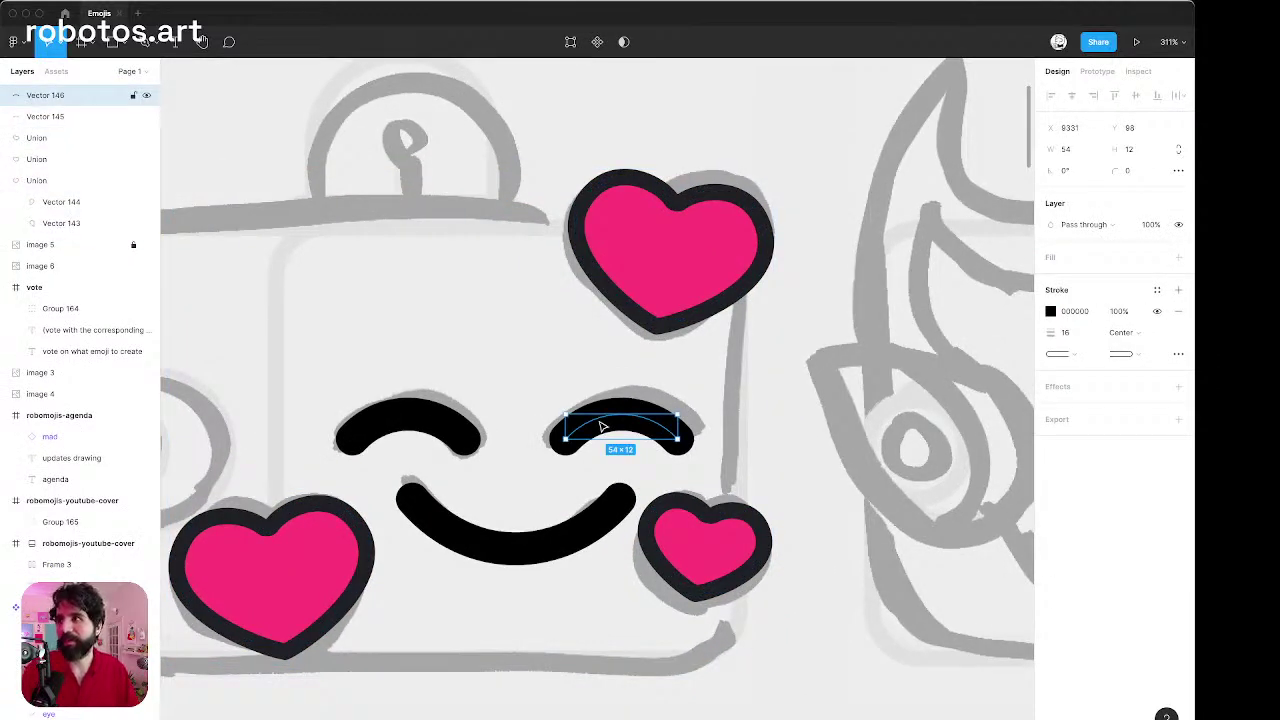
scroll(602, 427, left, 2)
scroll(602, 427, down, 1)
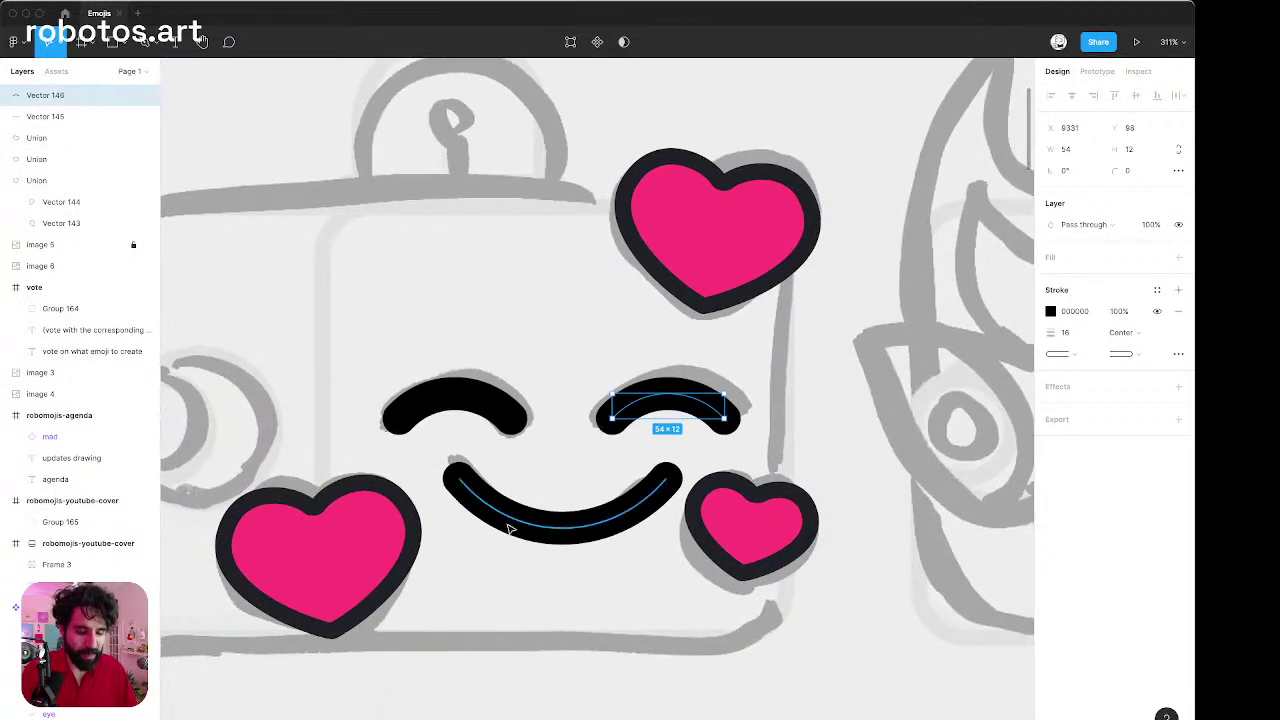
click(511, 527)
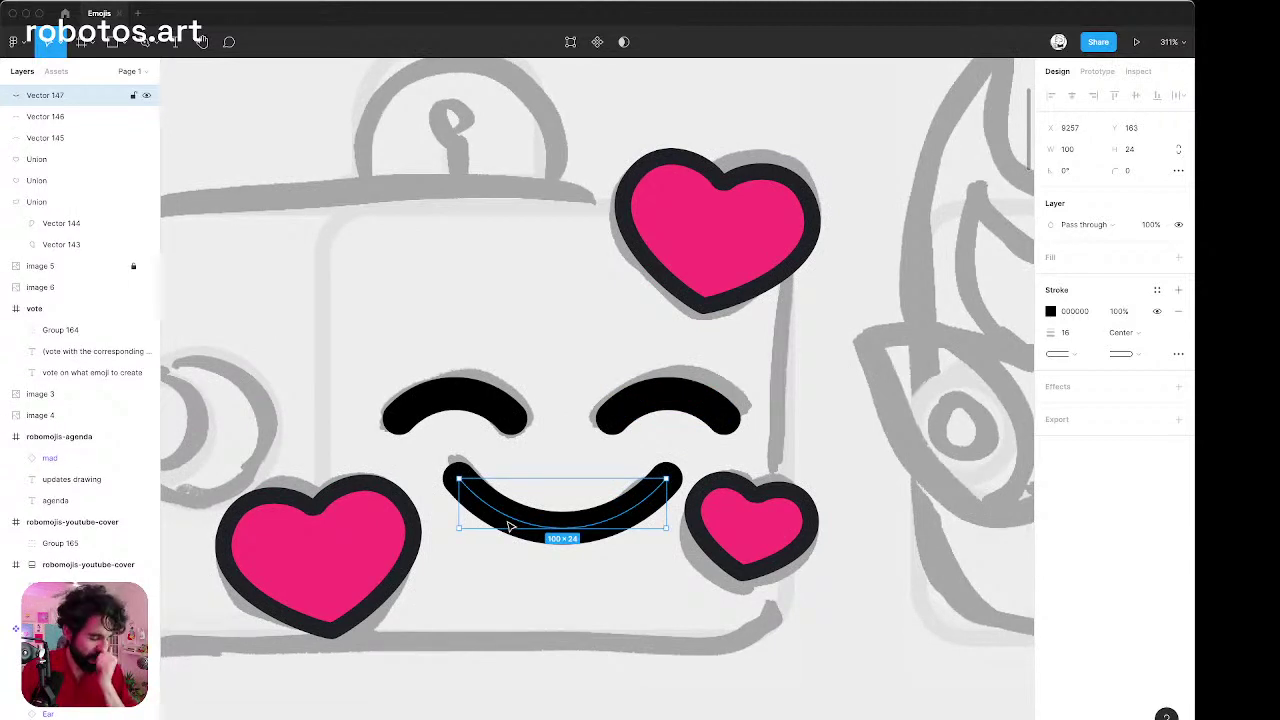
shift+click(450, 405)
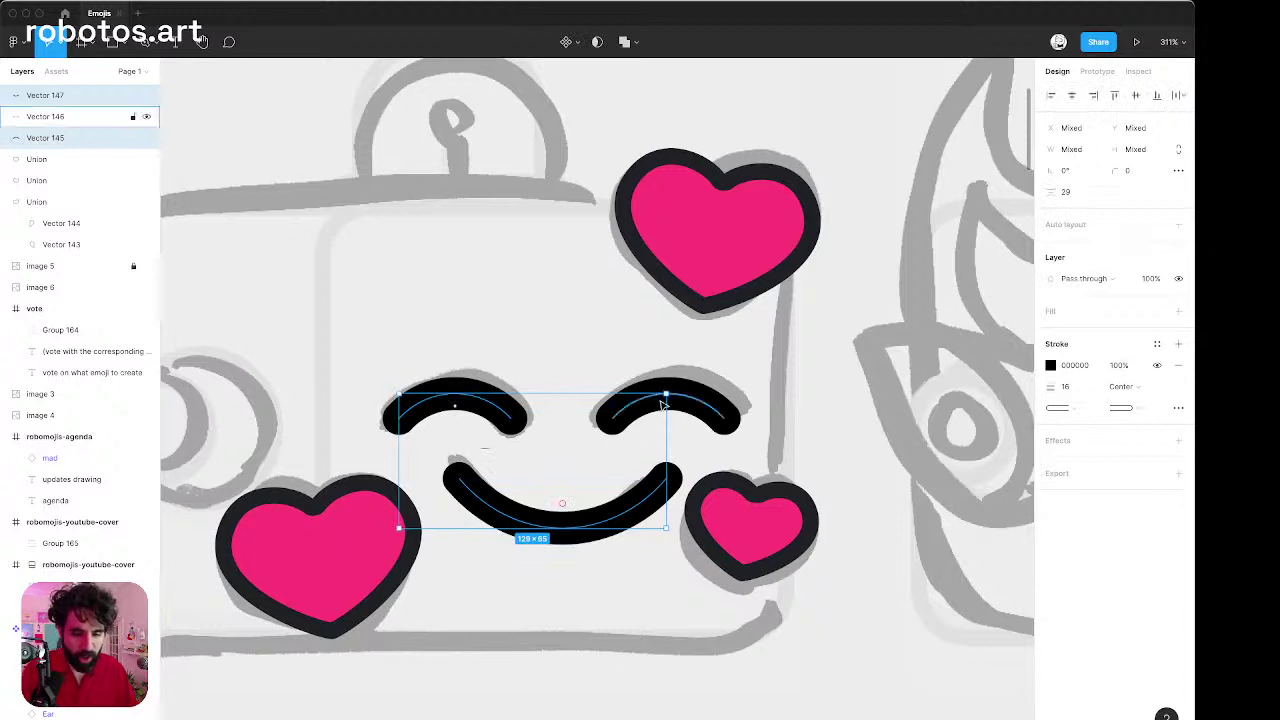
shift+click(712, 410)
click(1157, 311)
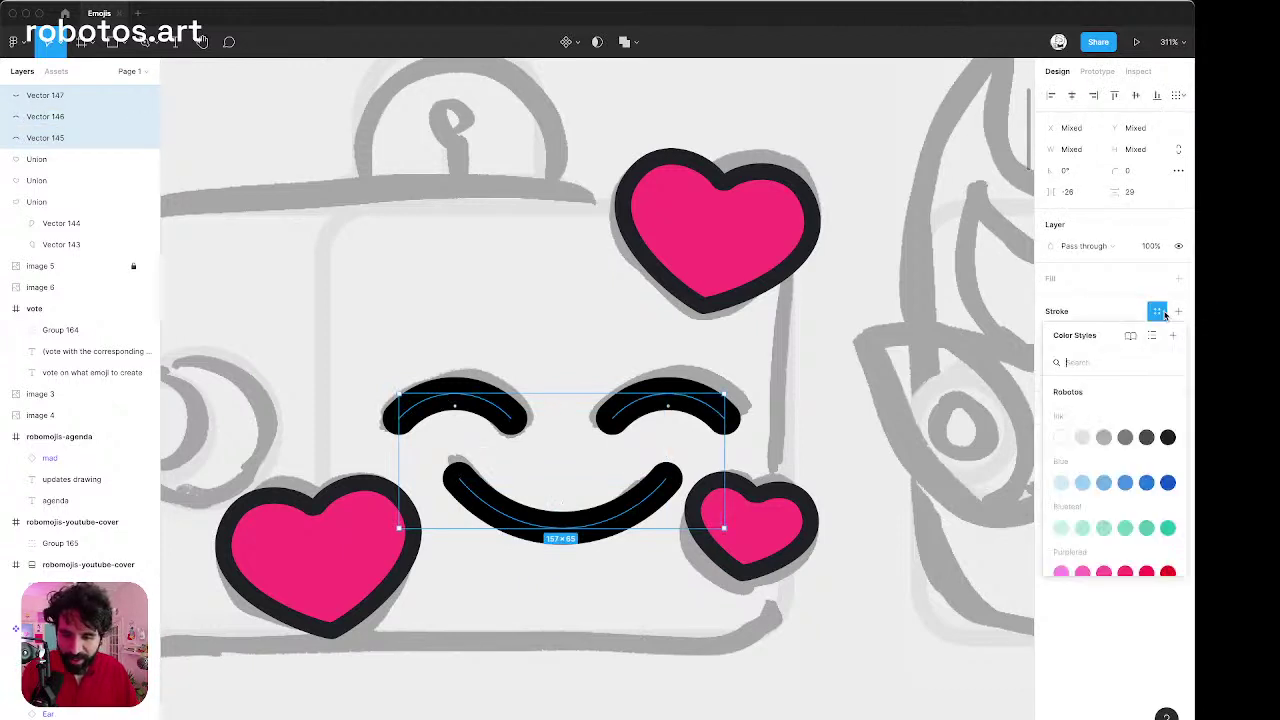
click(1168, 437)
scroll(806, 331, down, 3)
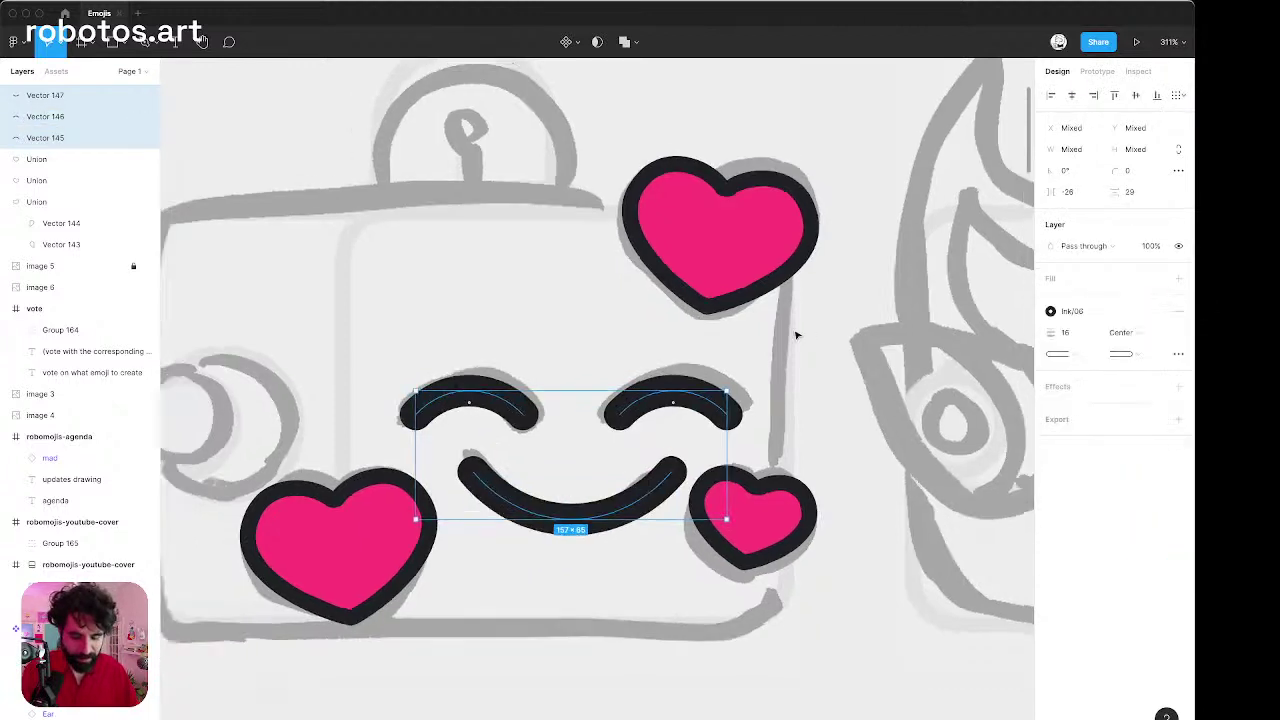
click(716, 230)
scroll(716, 232, up, 5)
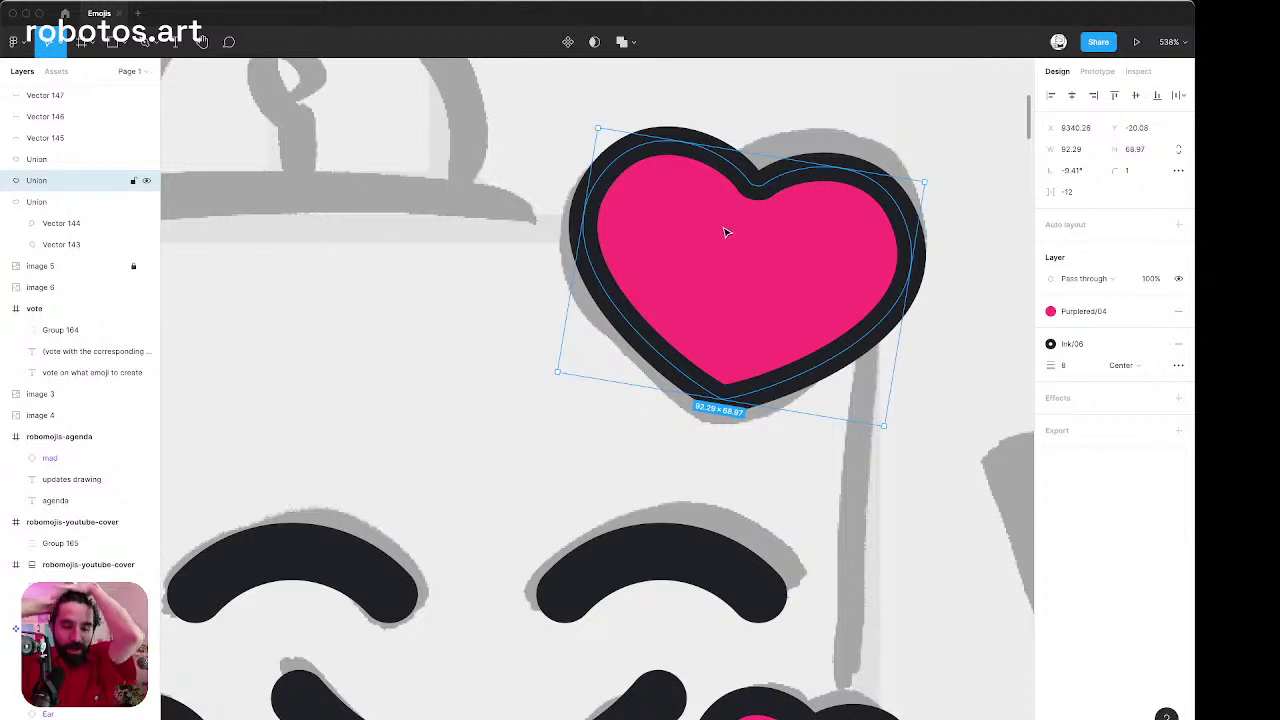
scroll(727, 232, down, 5)
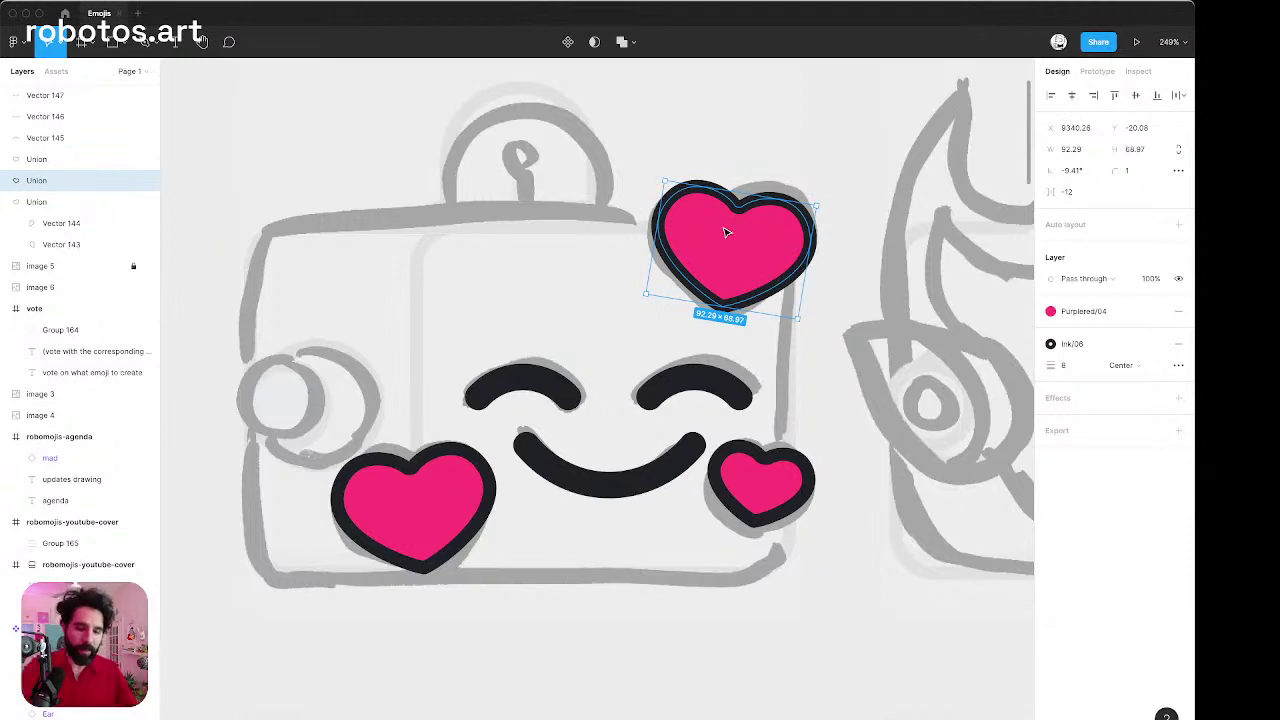
click(440, 465)
Place a copy of the template robot frame above the heart robot sketch at X 9057, Y -540, and delete its eyes and mouth.
scroll(440, 465, down, 5)
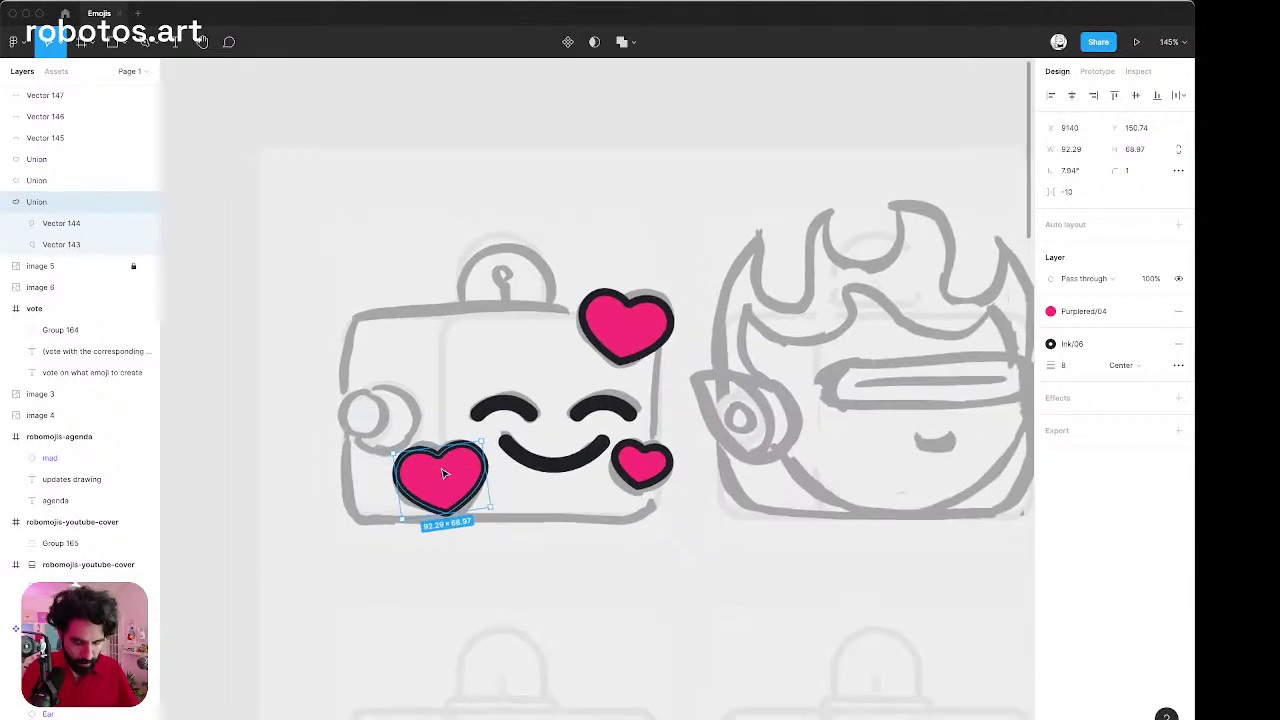
scroll(444, 473, right, 4)
scroll(444, 473, down, 10)
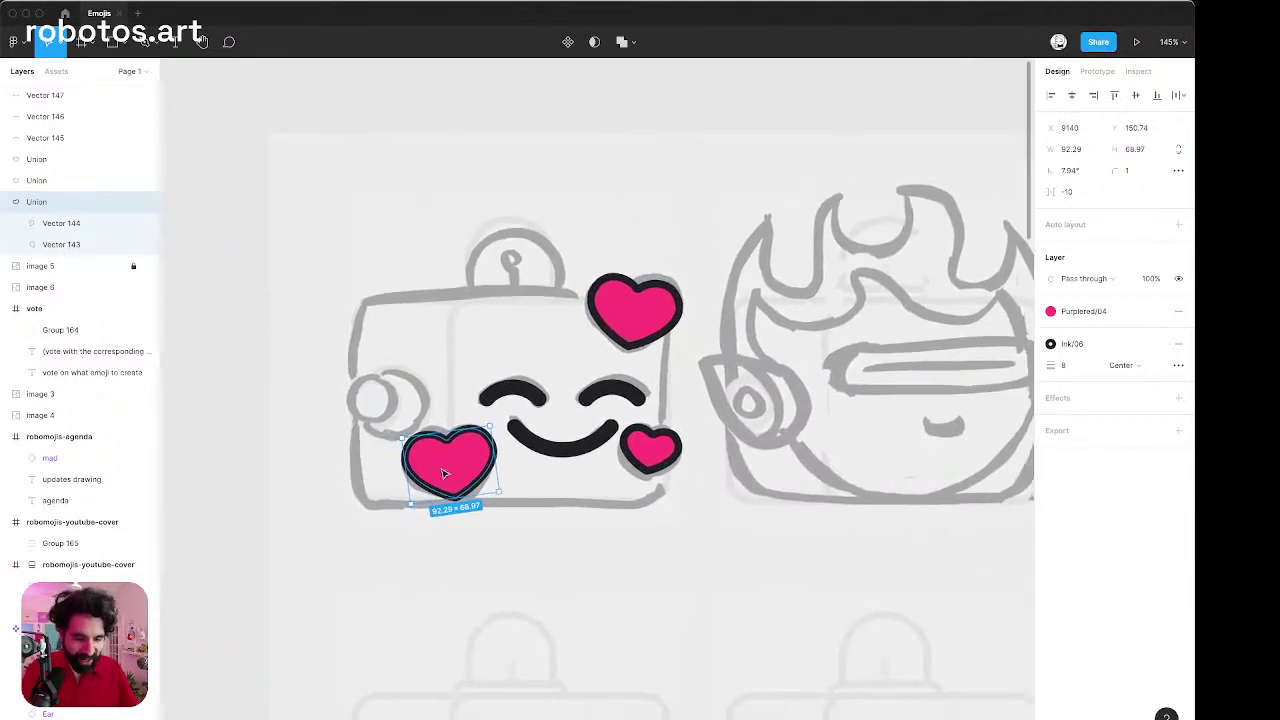
scroll(300, 400, left, 3)
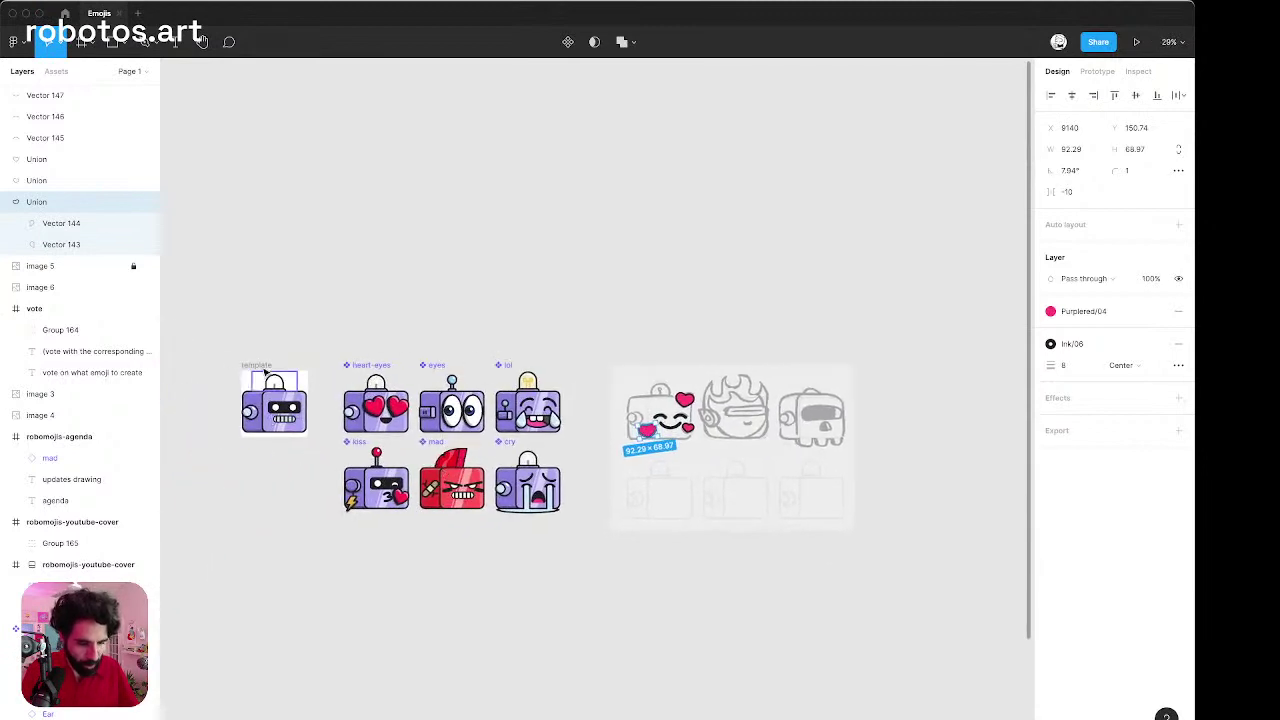
drag(258, 367, 737, 476)
key(z)
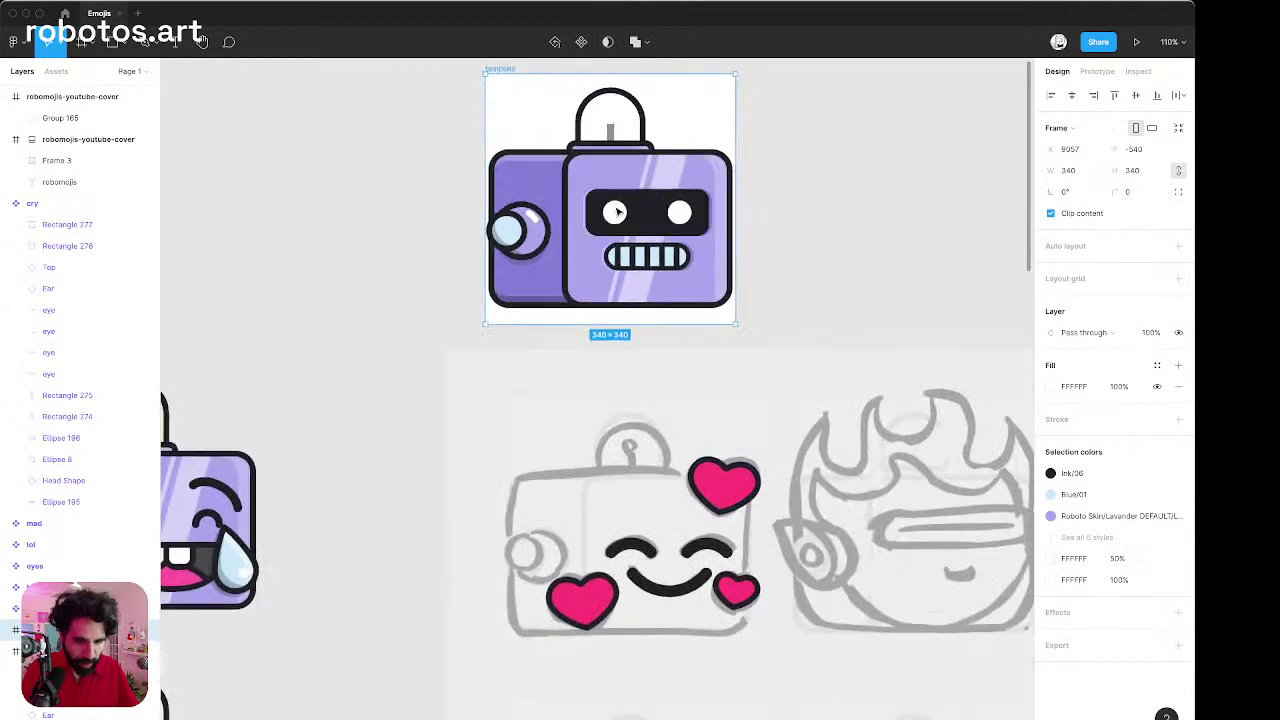
click(624, 272)
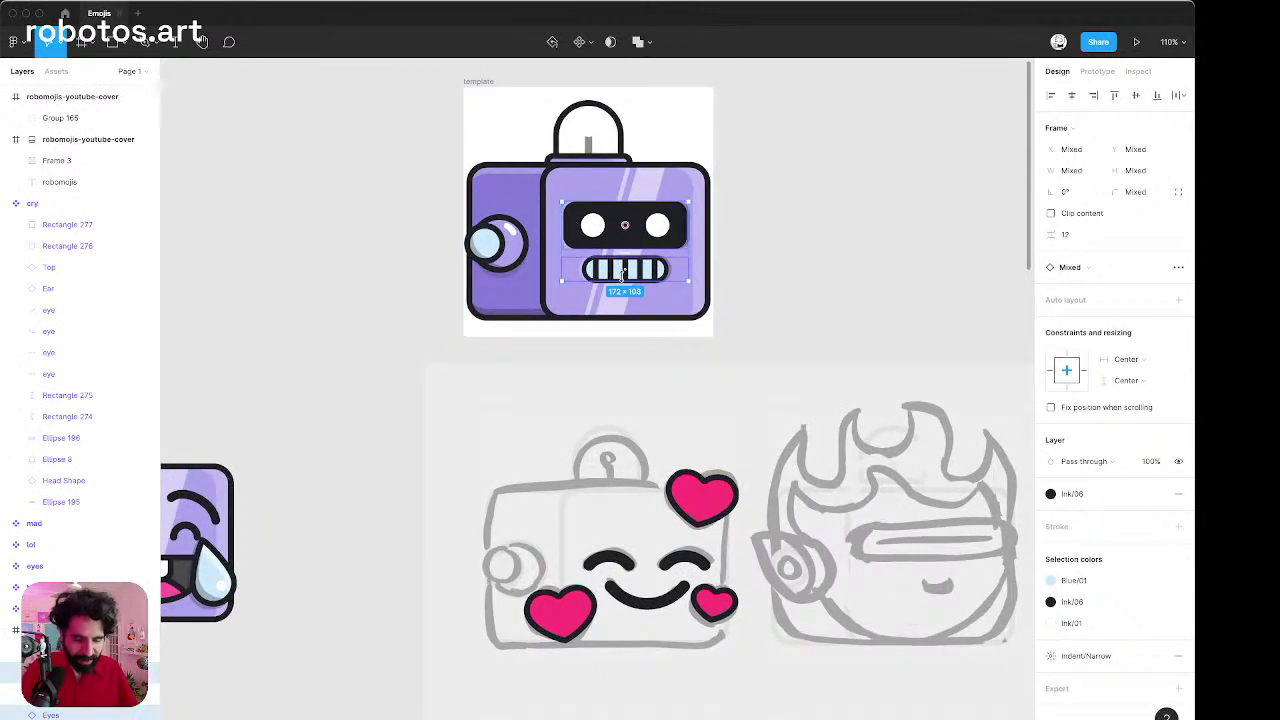
key(Delete)
Move the three hearts, both eye arches and the smile together from the sketch onto the blank face in the template copy.
click(712, 515)
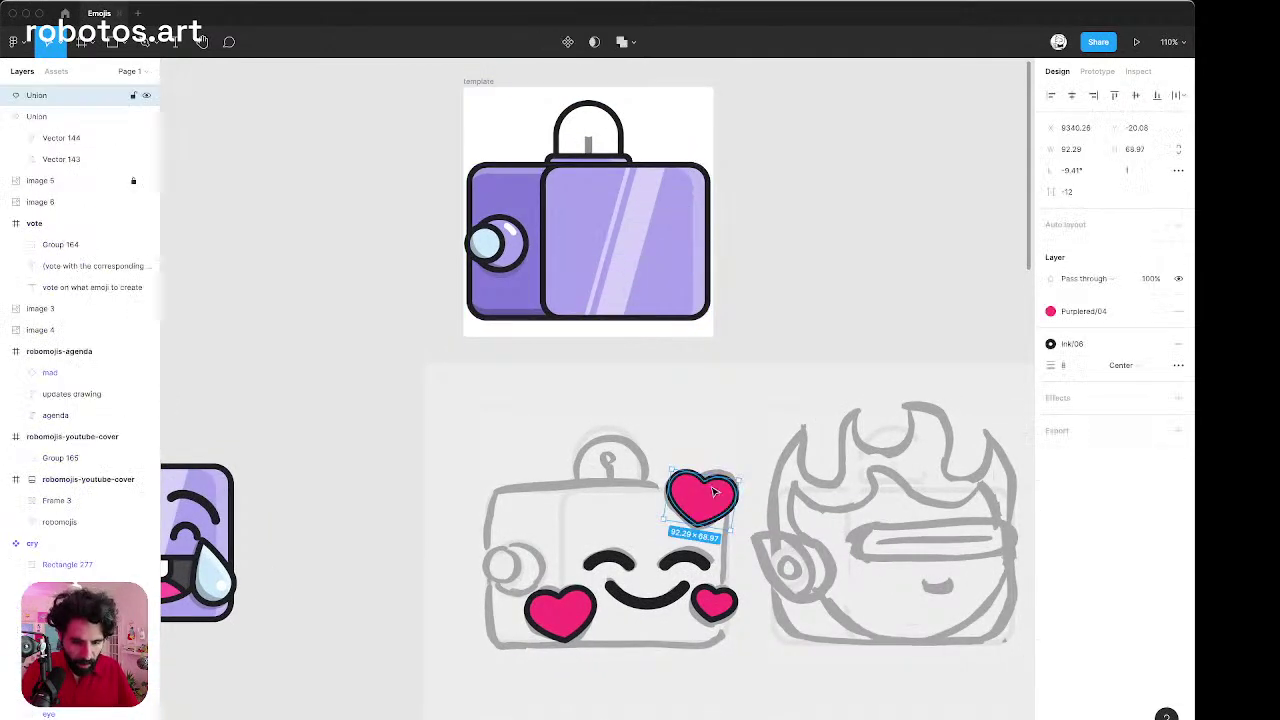
shift+click(612, 568)
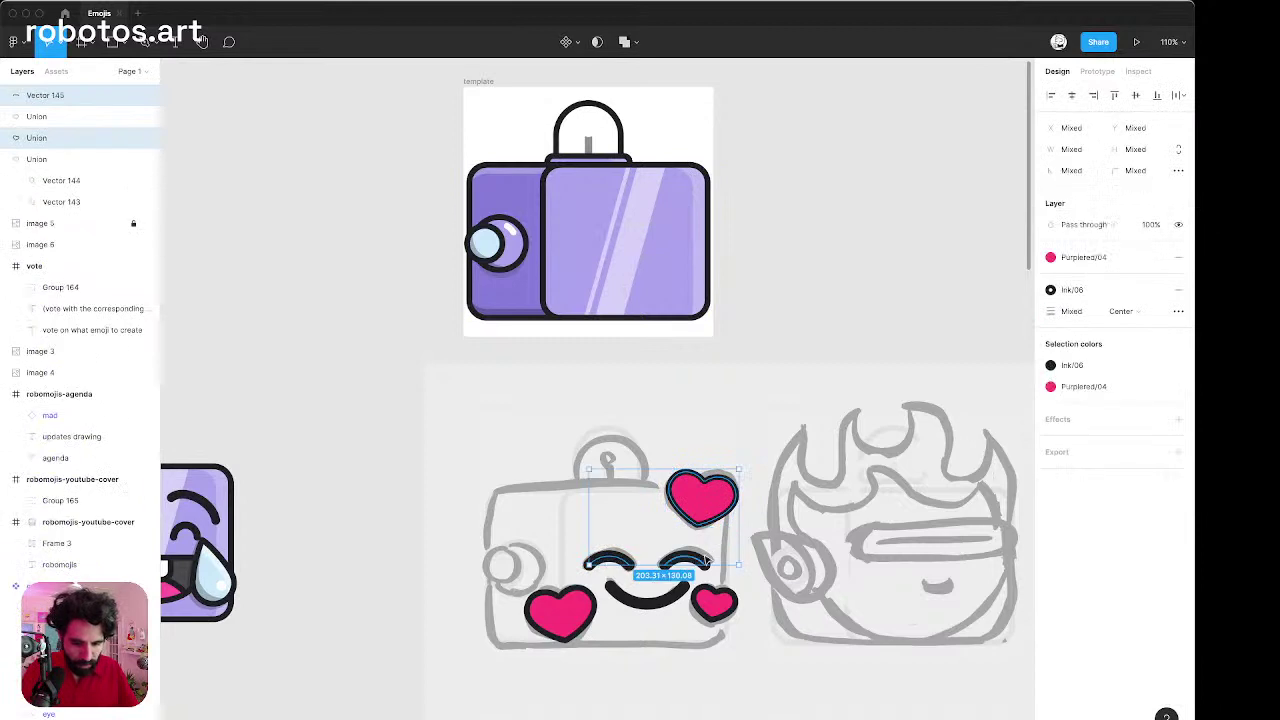
shift+click(648, 600)
shift+click(560, 612)
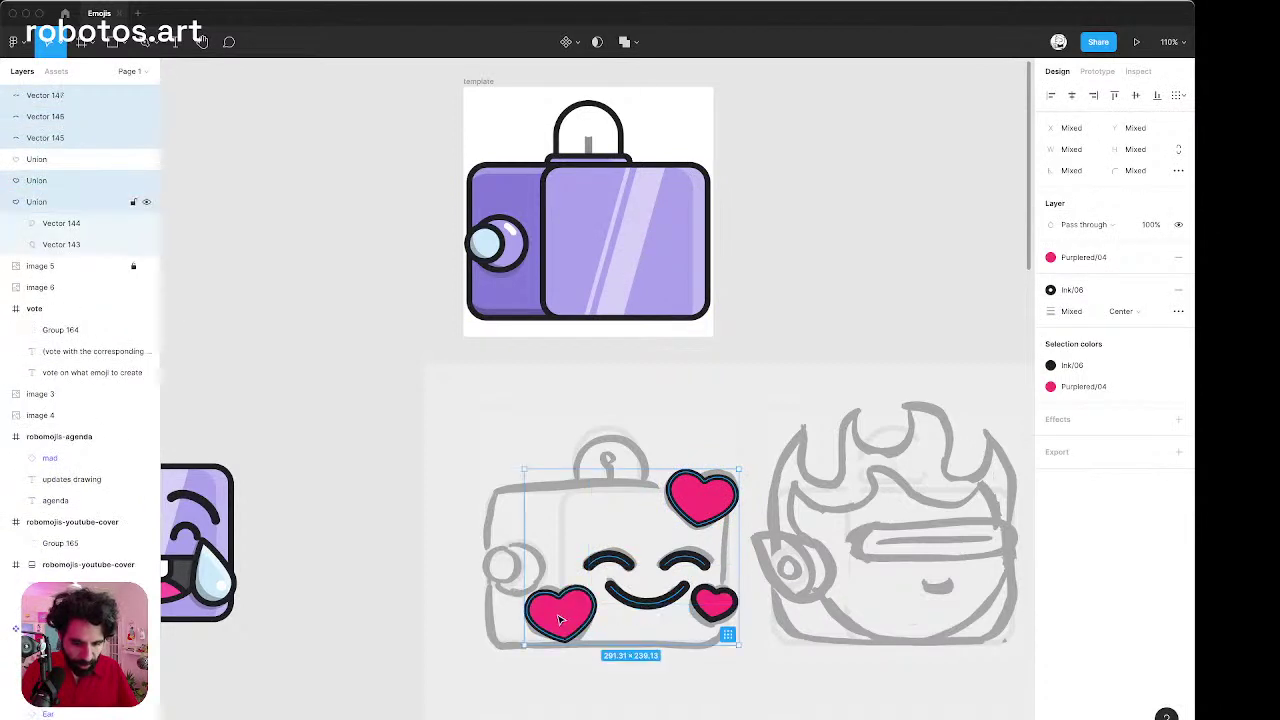
shift+click(714, 604)
mouse_move(714, 604)
mouse_down()
mouse_move(690, 338)
mouse_move(700, 280)
mouse_move(688, 280)
mouse_up()
scroll(688, 280, up, 5)
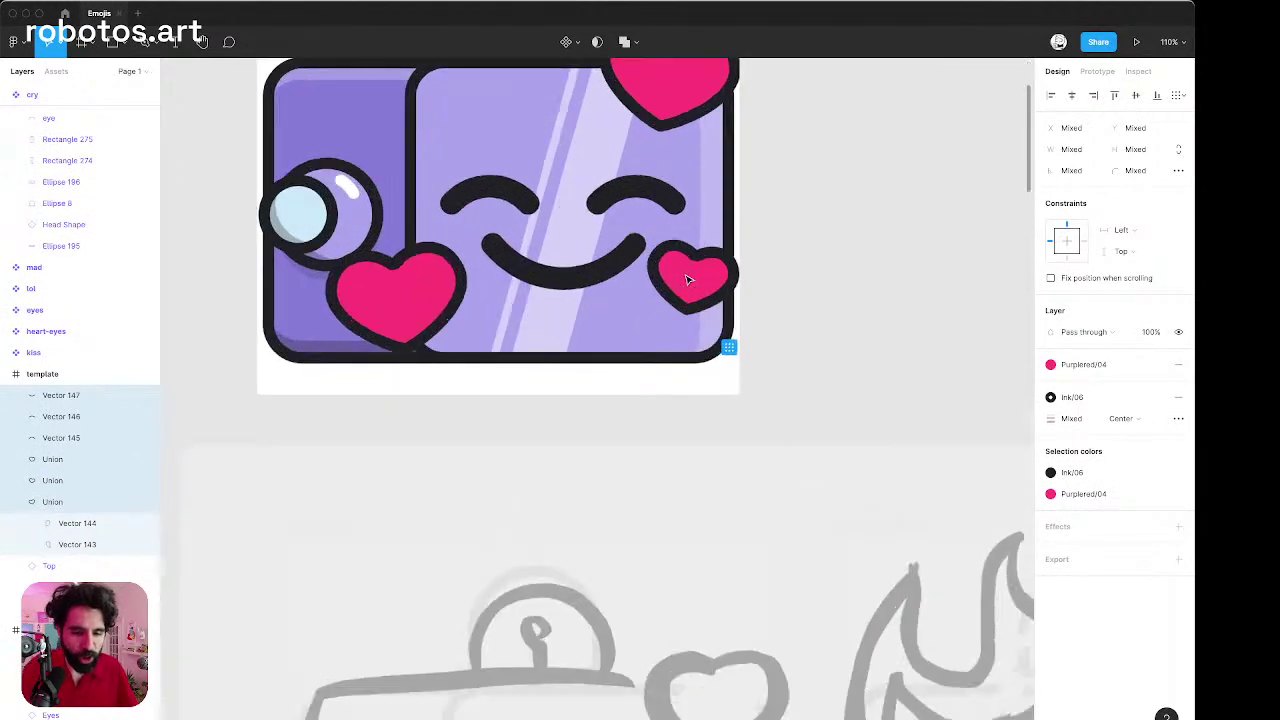
Set the stroke of the heart at the head's upper-right corner to Inside after trying Outside, and nudge the heart to X 249.
scroll(688, 280, up, 2)
scroll(688, 280, right, 2)
click(687, 279)
click(584, 182)
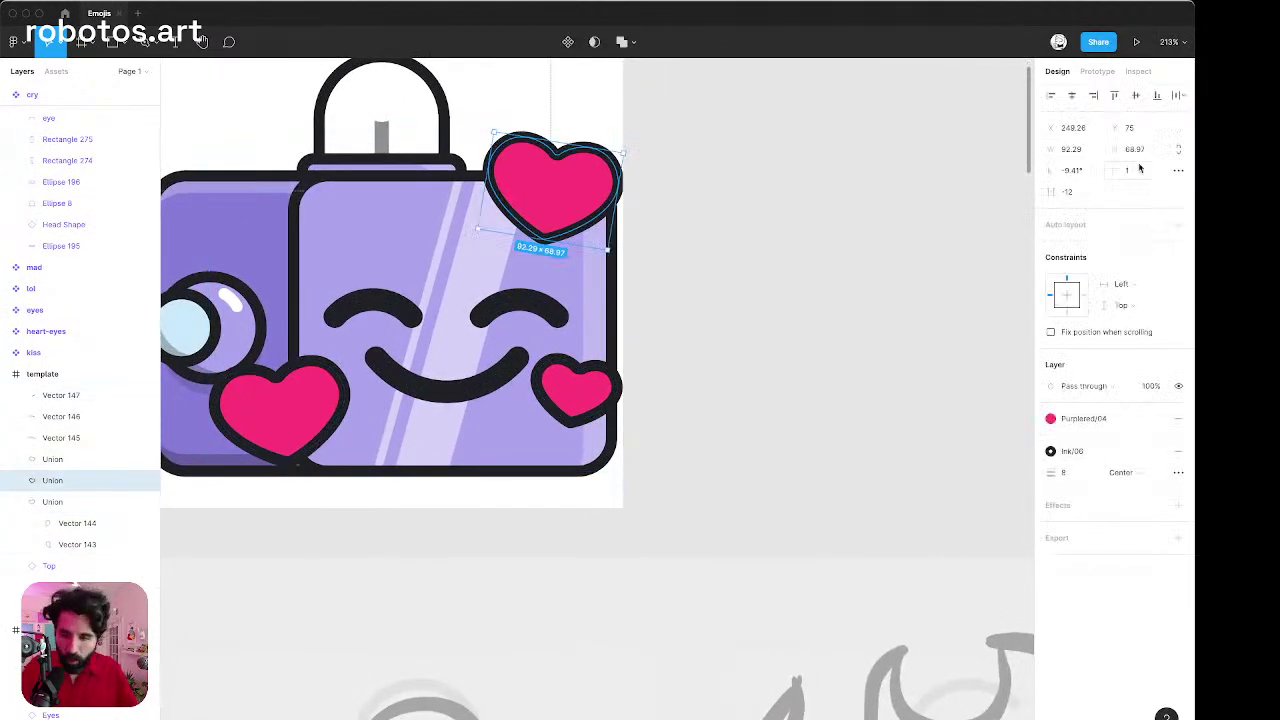
click(1134, 473)
click(1139, 504)
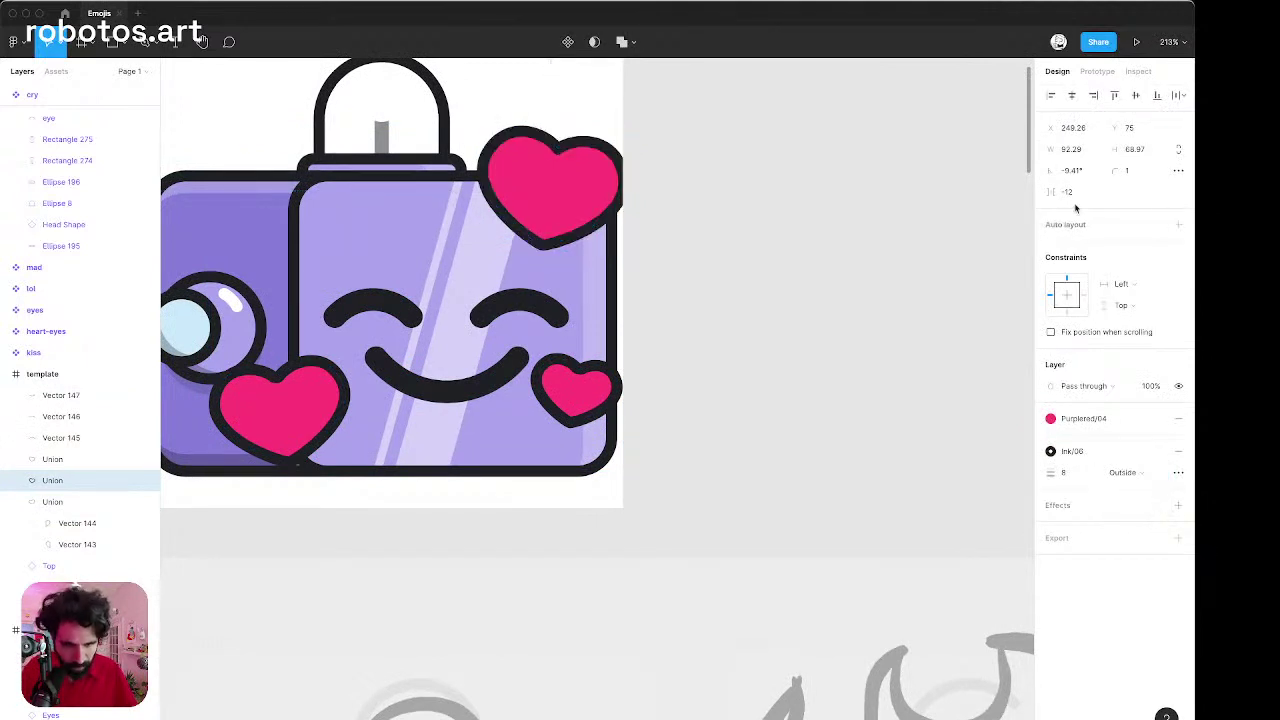
click(1130, 473)
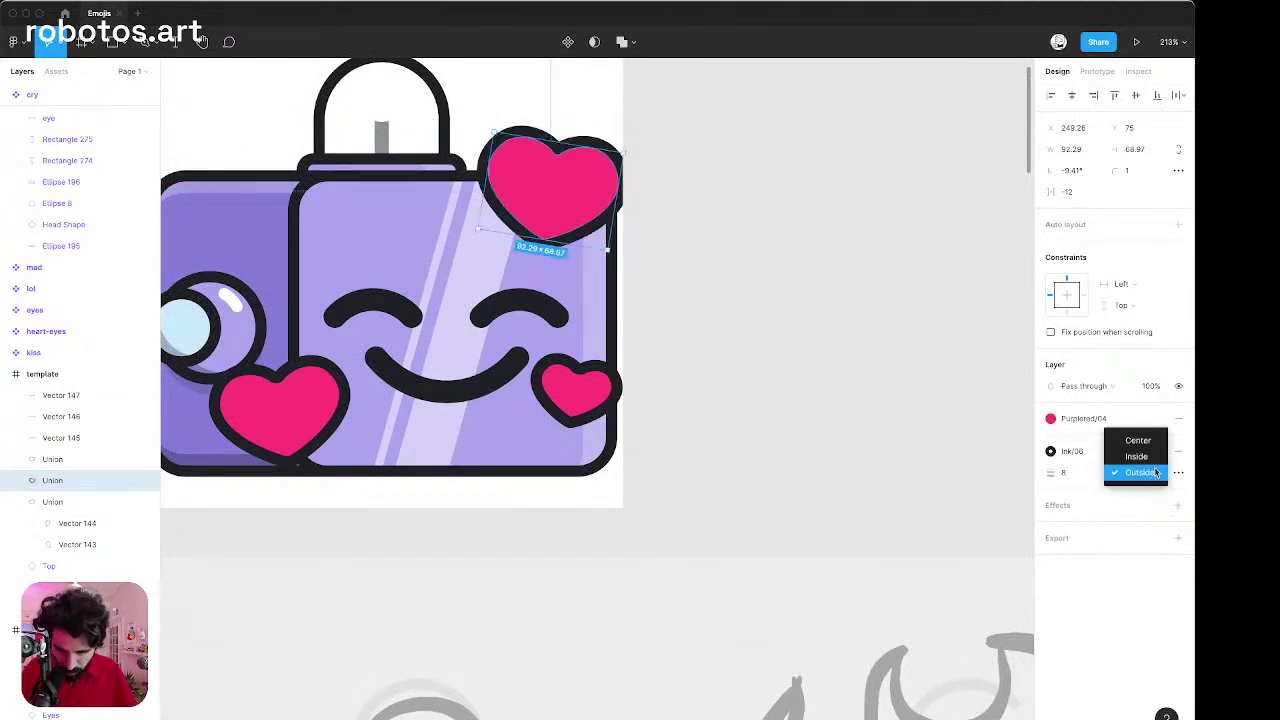
click(1137, 456)
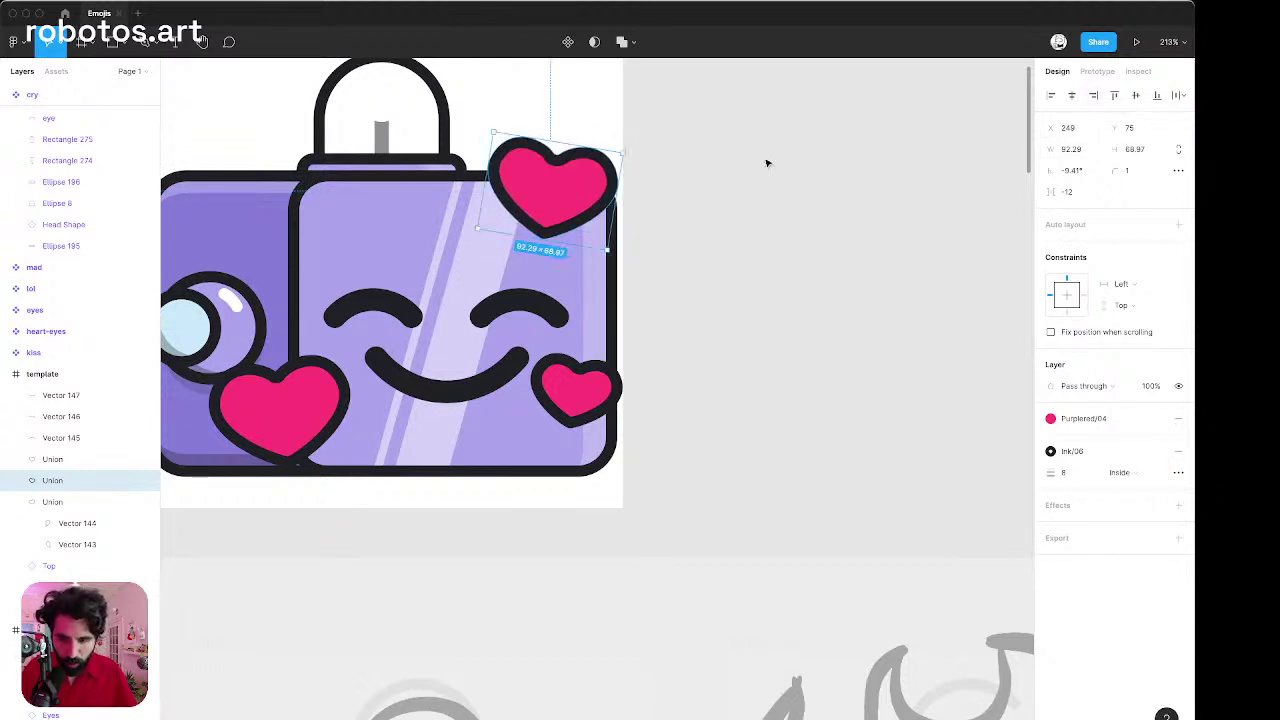
scroll(767, 163, left, 3)
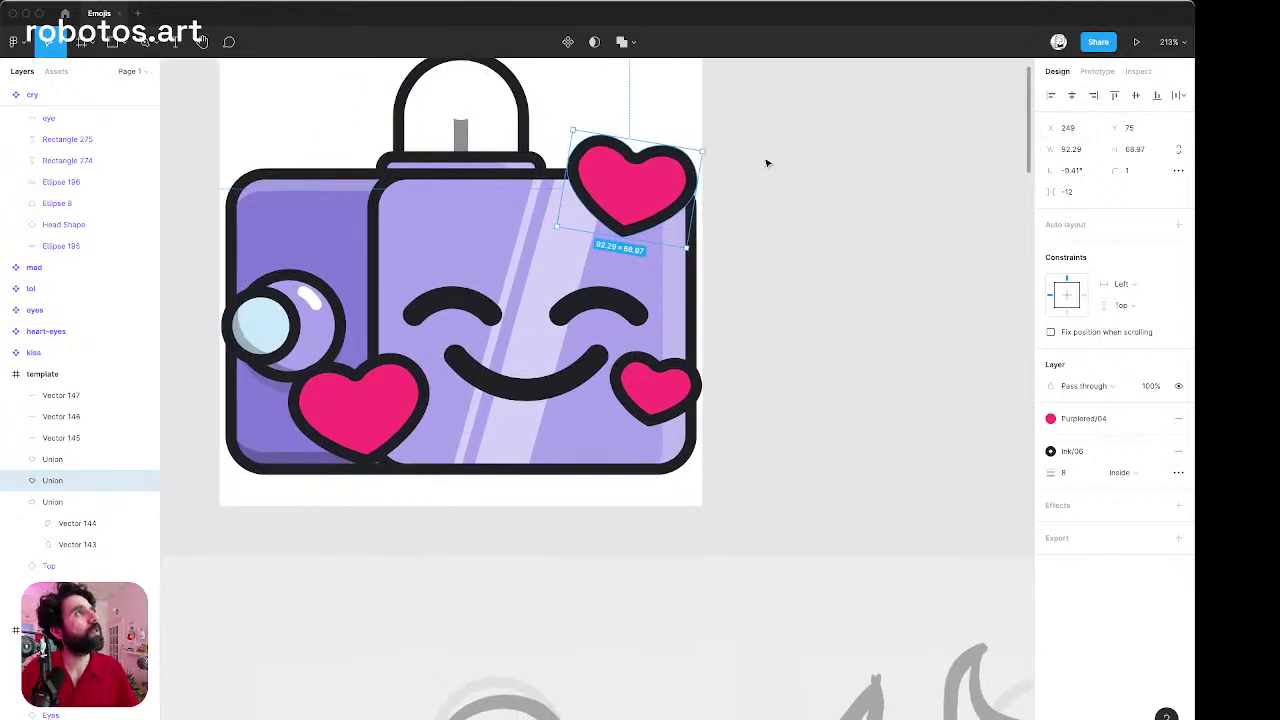
Nudge the small heart beside the smile slightly down, and move the heart at the head's lower-left to X 57, Y 261.82.
click(672, 428)
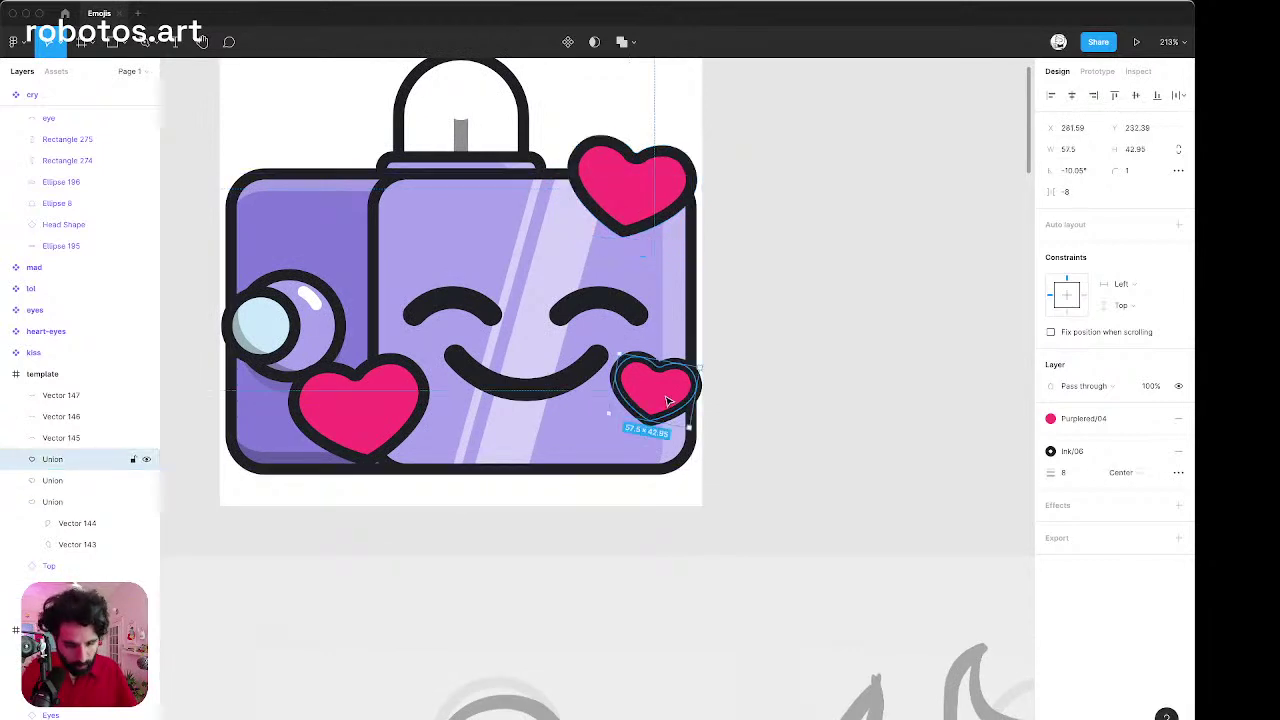
key(Down)
click(365, 419)
key(Right)
key(Right)
key(Right)
key(Right)
key(Right)
key(Right)
key(Right)
key(Right)
key(Right)
key(Right)
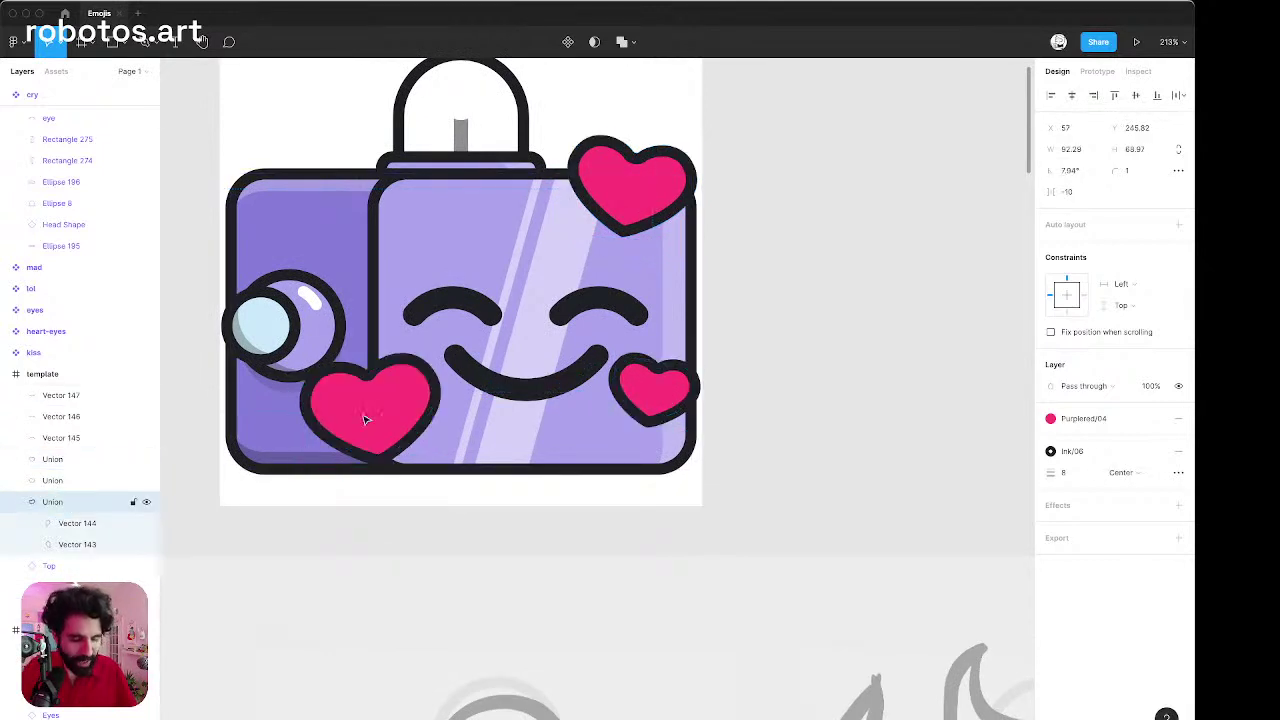
key(Left)
key(Left)
key(Left)
key(Left)
key(Left)
key(Left)
key(Left)
key(Left)
key(Down)
key(Down)
key(Down)
key(Down)
key(Down)
key(Down)
key(Down)
key(Down)
key(Down)
key(Down)
key(Down)
key(Down)
key(Down)
key(Down)
key(Down)
key(Down)
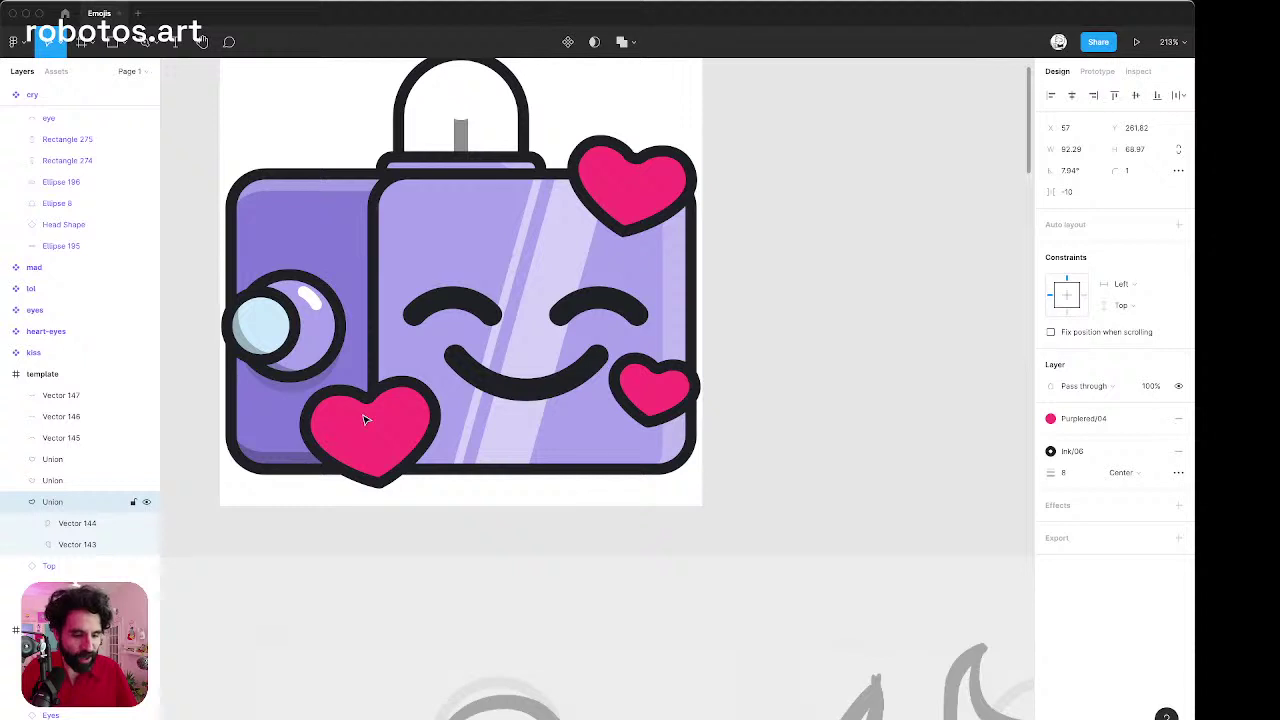
click(780, 331)
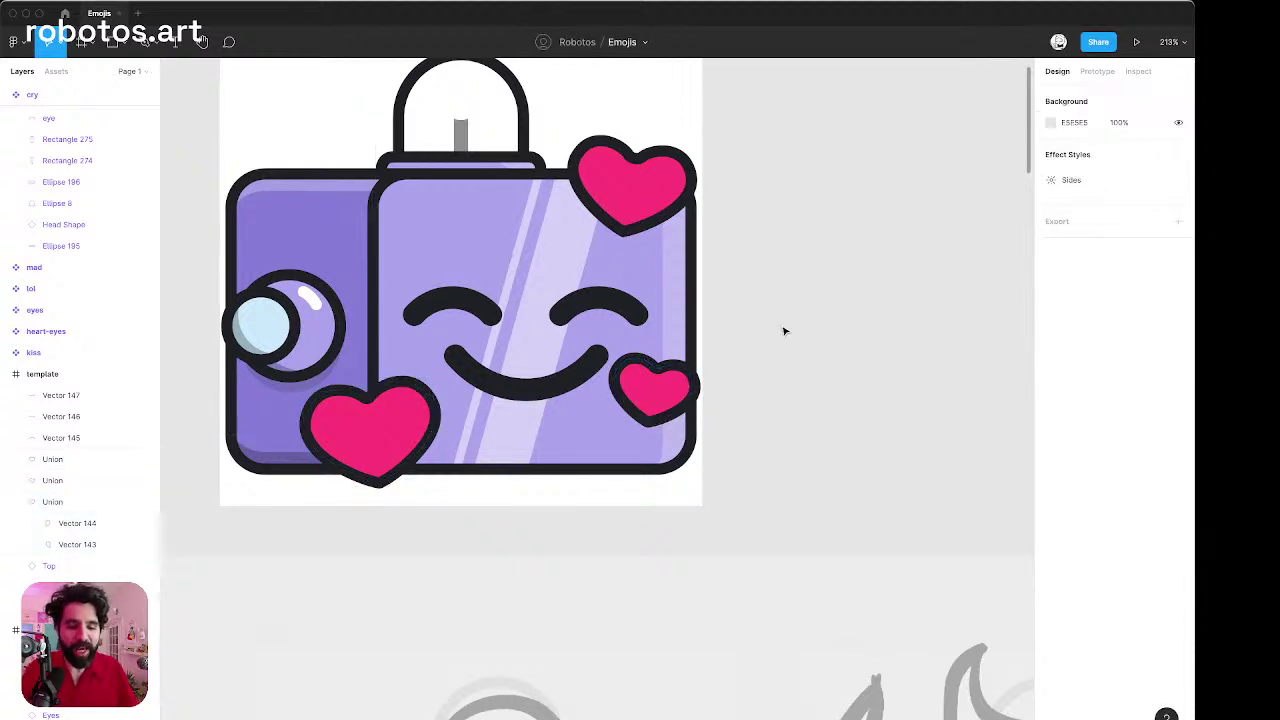
Try to enlarge the heart at the head's upper-right corner, undo the resize, and shift the heart to X 250.
scroll(783, 331, down, 3)
scroll(783, 331, up, 1)
scroll(690, 263, up, 5)
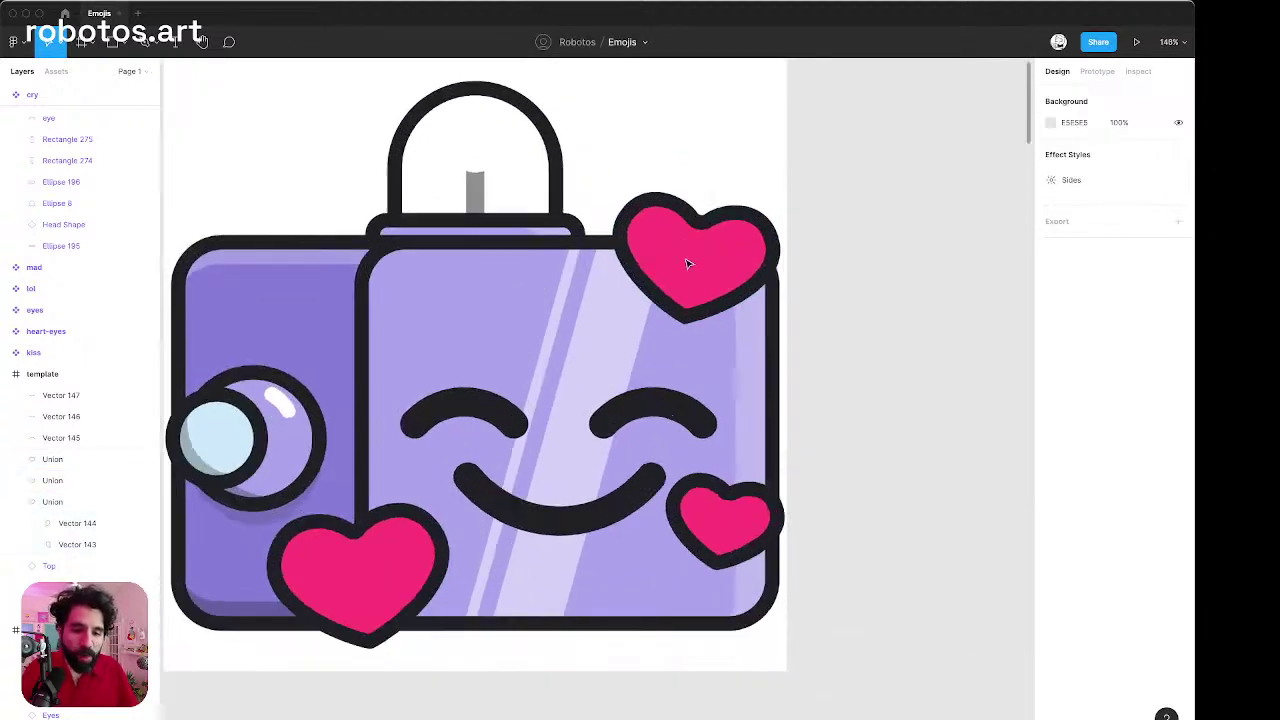
click(682, 263)
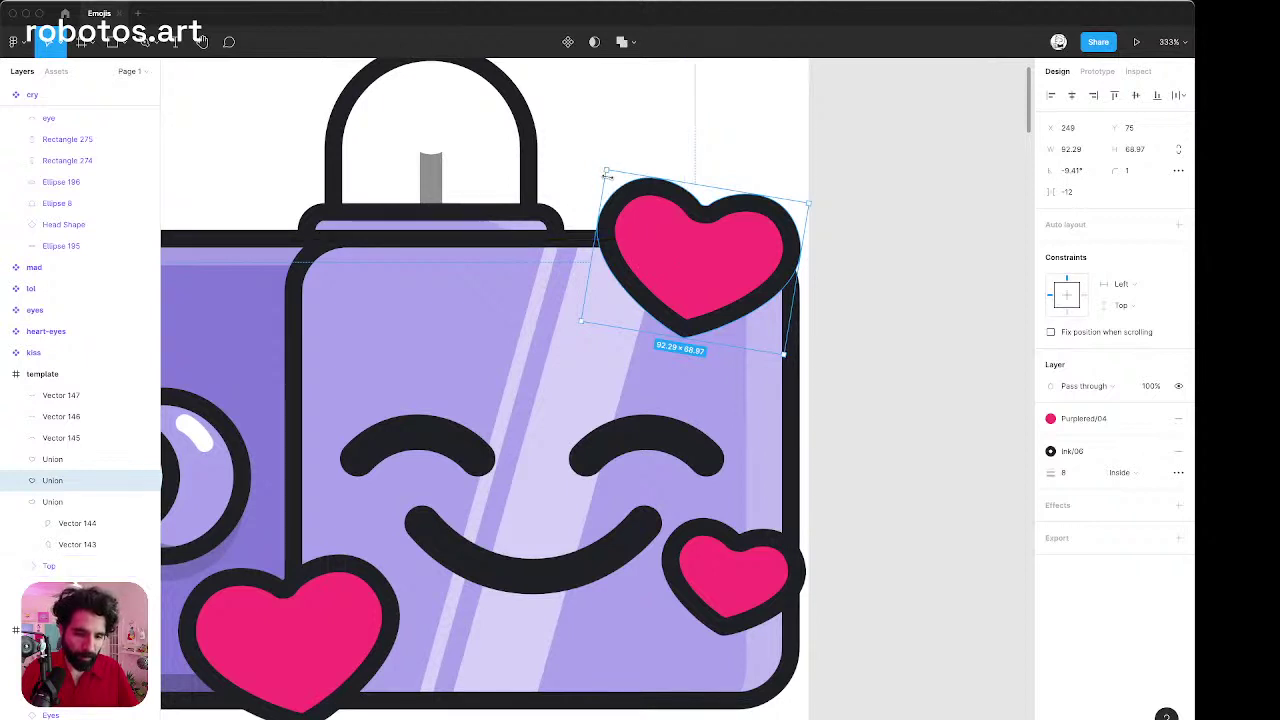
drag(606, 170, 600, 162)
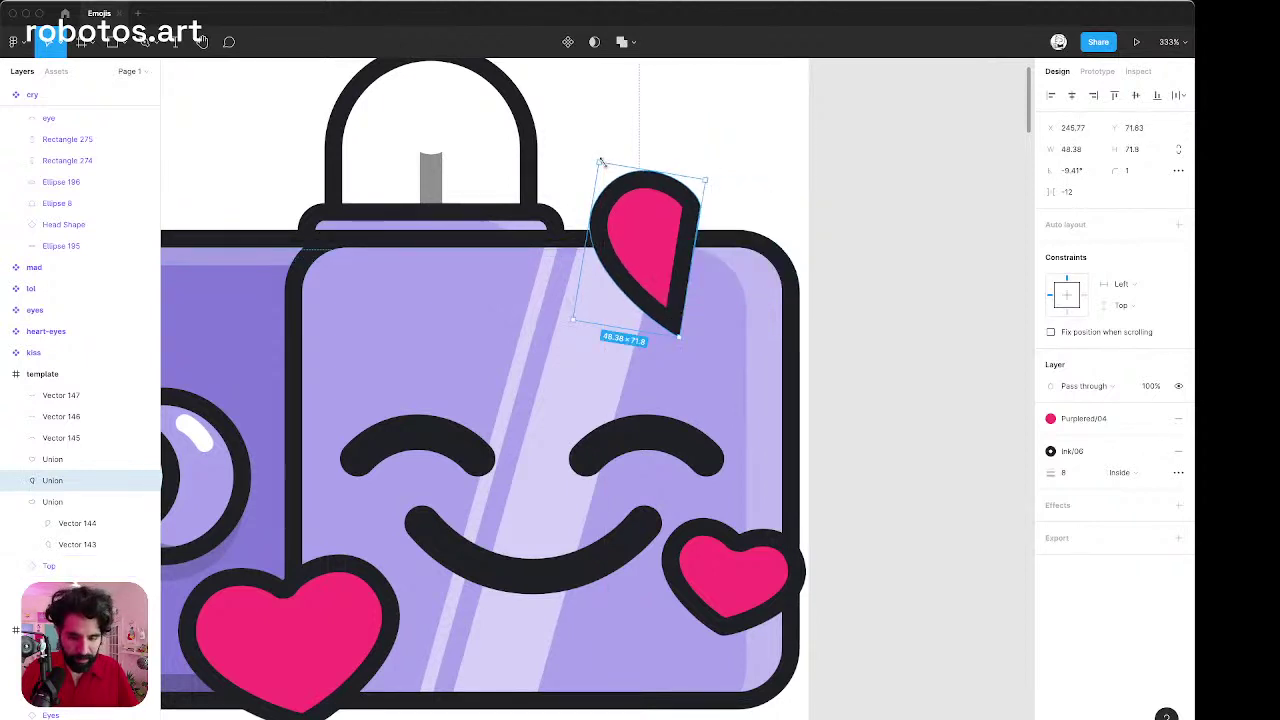
key(ctrl+z)
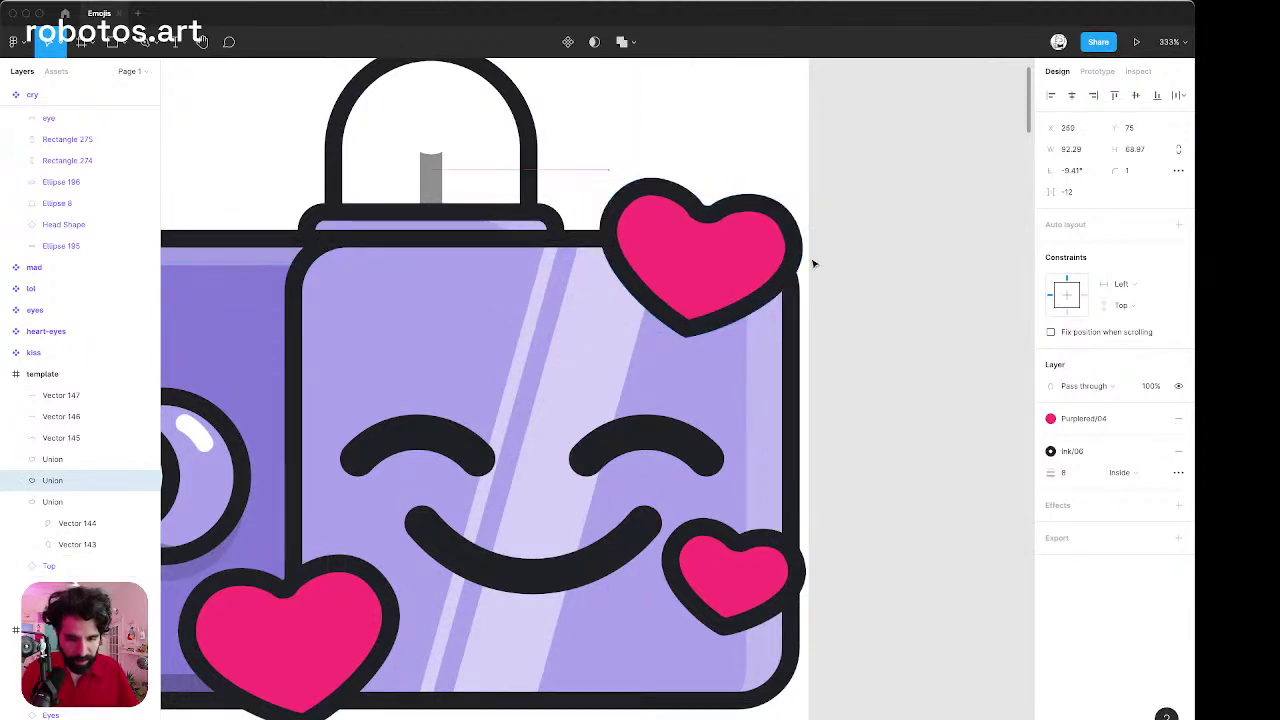
scroll(810, 263, down, 5)
click(926, 208)
scroll(928, 210, right, 2)
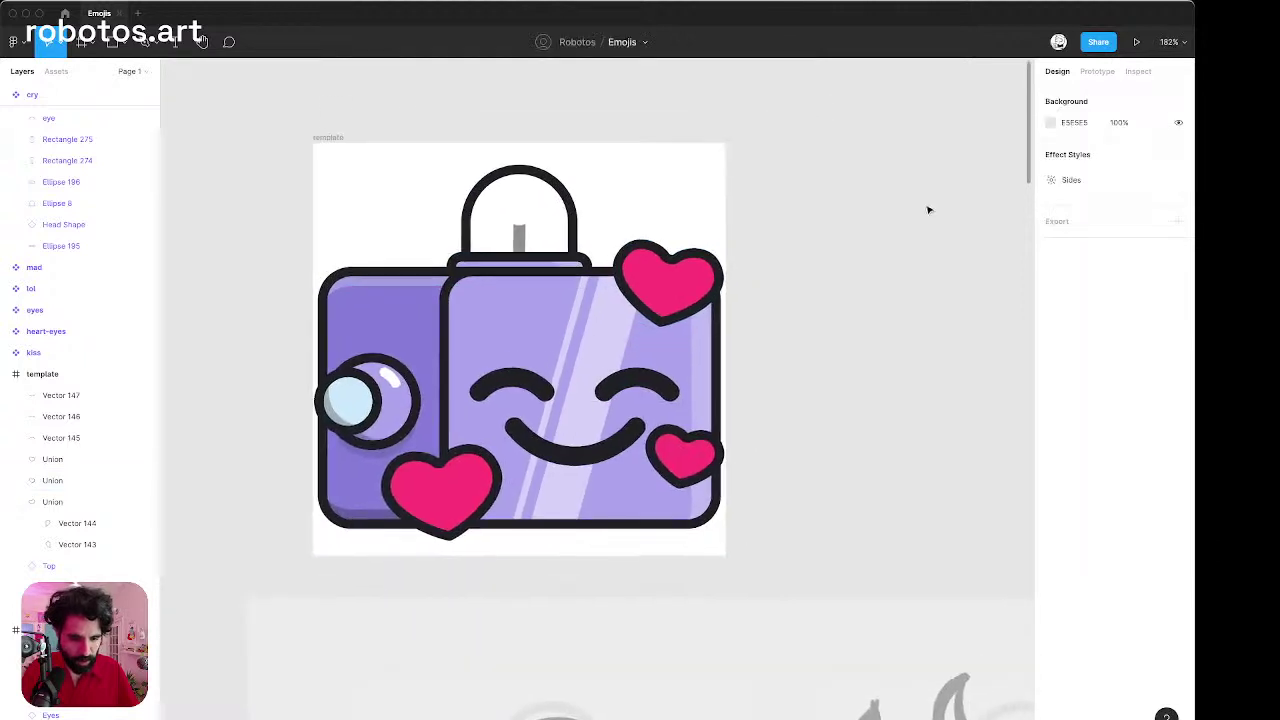
Select all three hearts on the robot together.
click(440, 490)
shift+click(668, 282)
shift+click(700, 460)
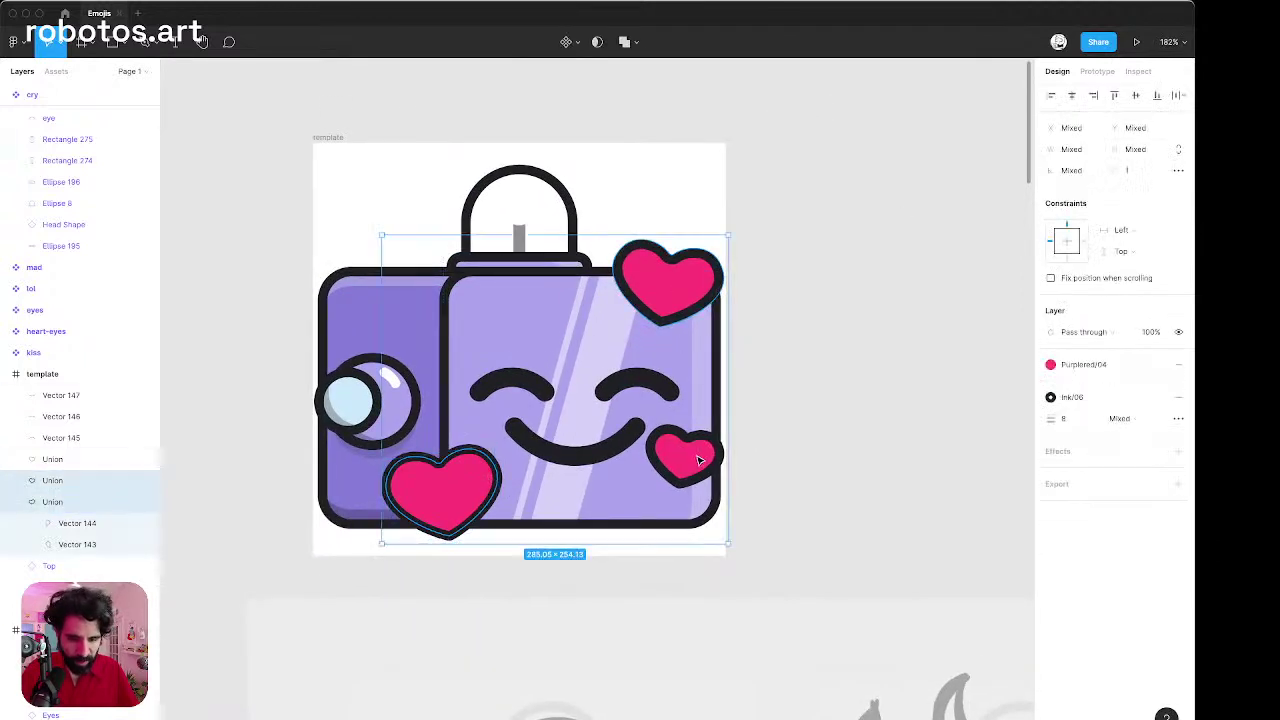
Set the stroke weight of both curved closed-eye lines to 12.
click(785, 405)
scroll(630, 420, up, 5)
click(580, 460)
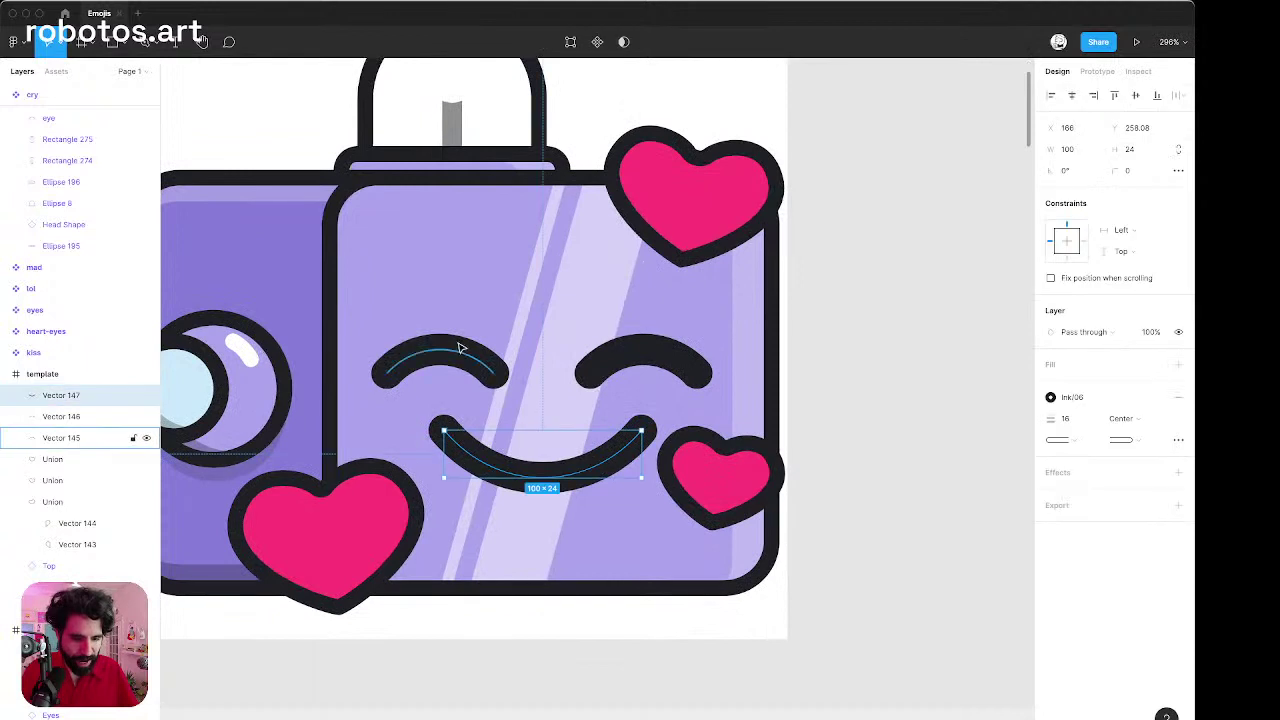
click(460, 347)
scroll(458, 350, up, 5)
shift+click(749, 371)
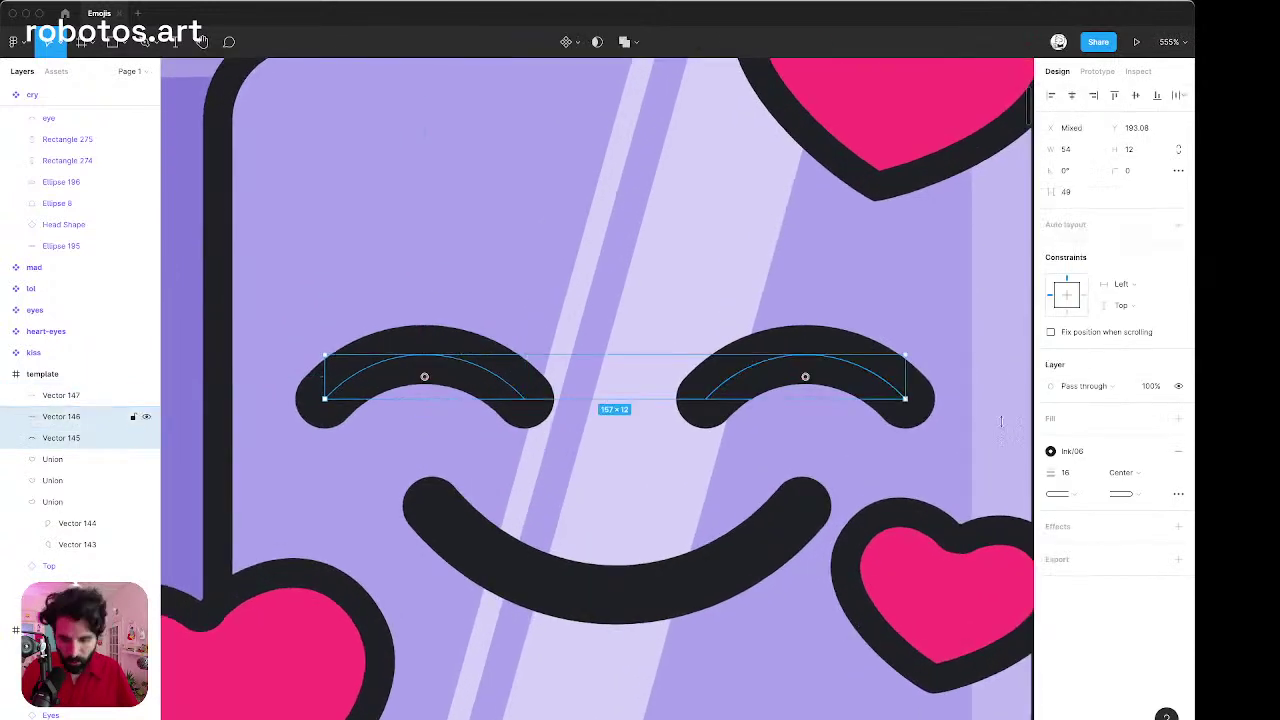
click(1081, 476)
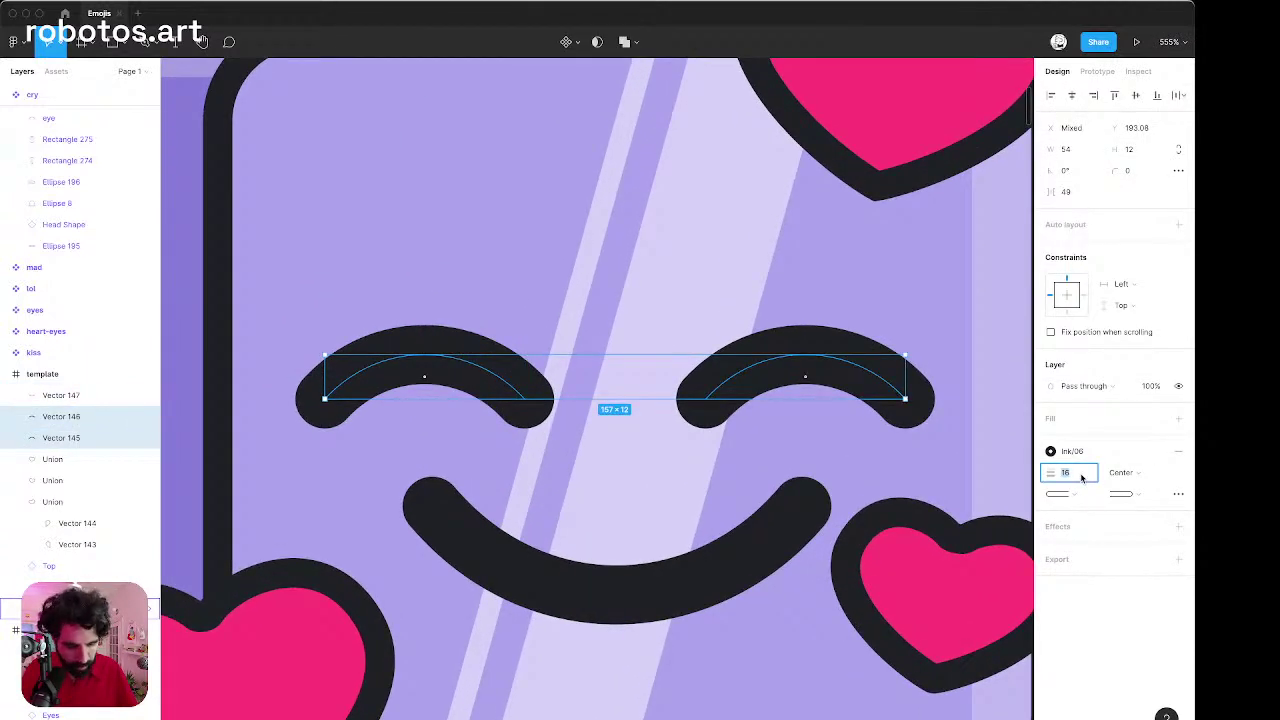
text(12)
key(Return)
Duplicate the left eye arc and shift the copy's left endpoint upward and inward to X 139, Y 201.08.
click(425, 377)
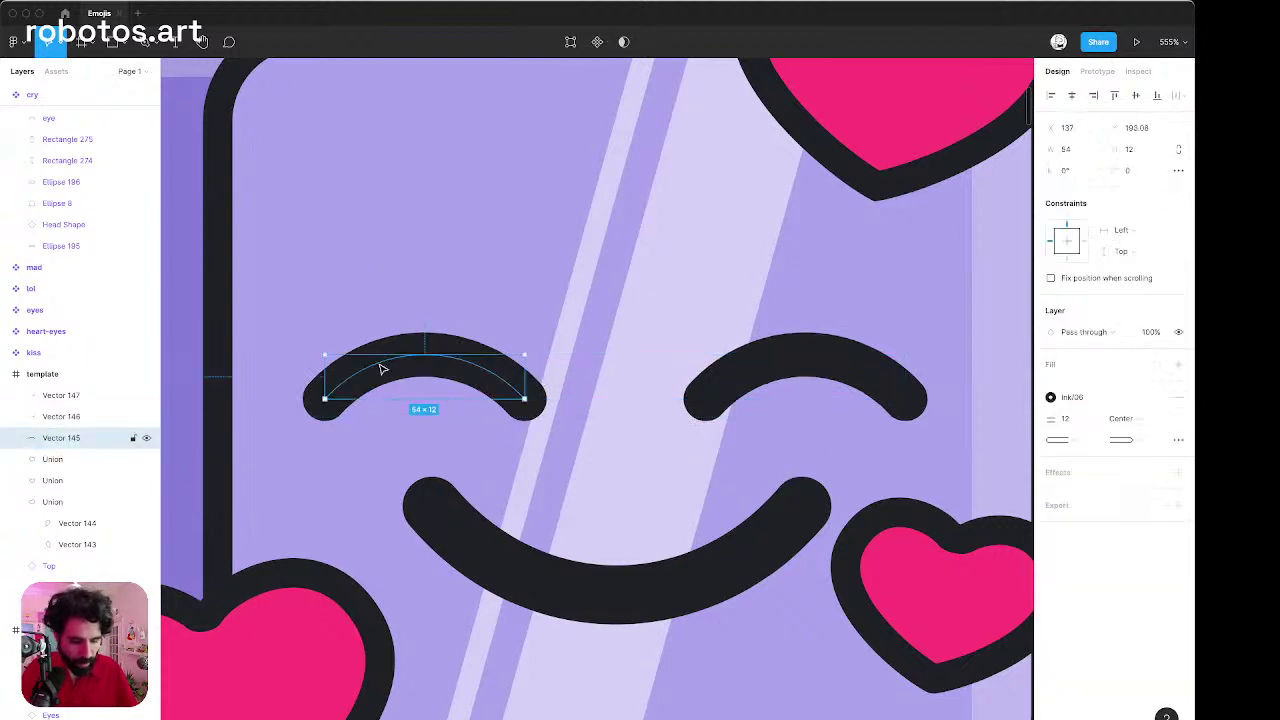
key(super+d)
key(Return)
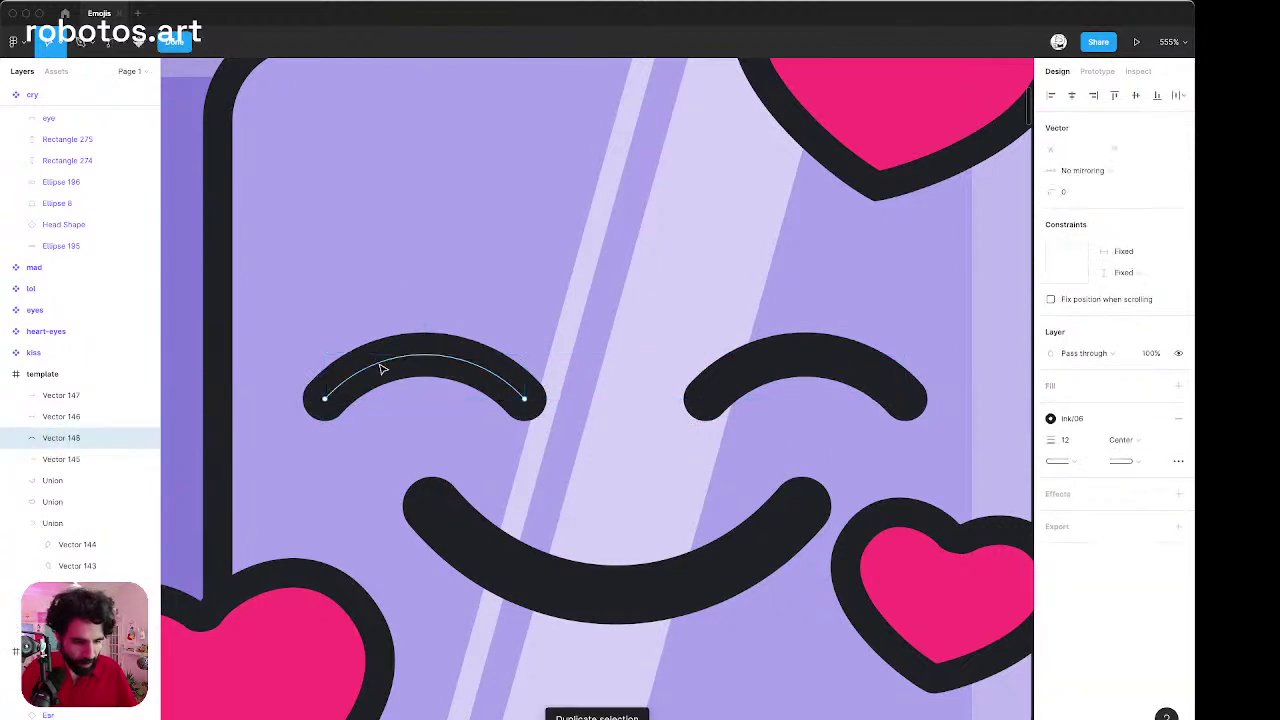
click(325, 400)
key(Up)
key(Up)
key(Up)
key(Up)
key(Right)
key(Up)
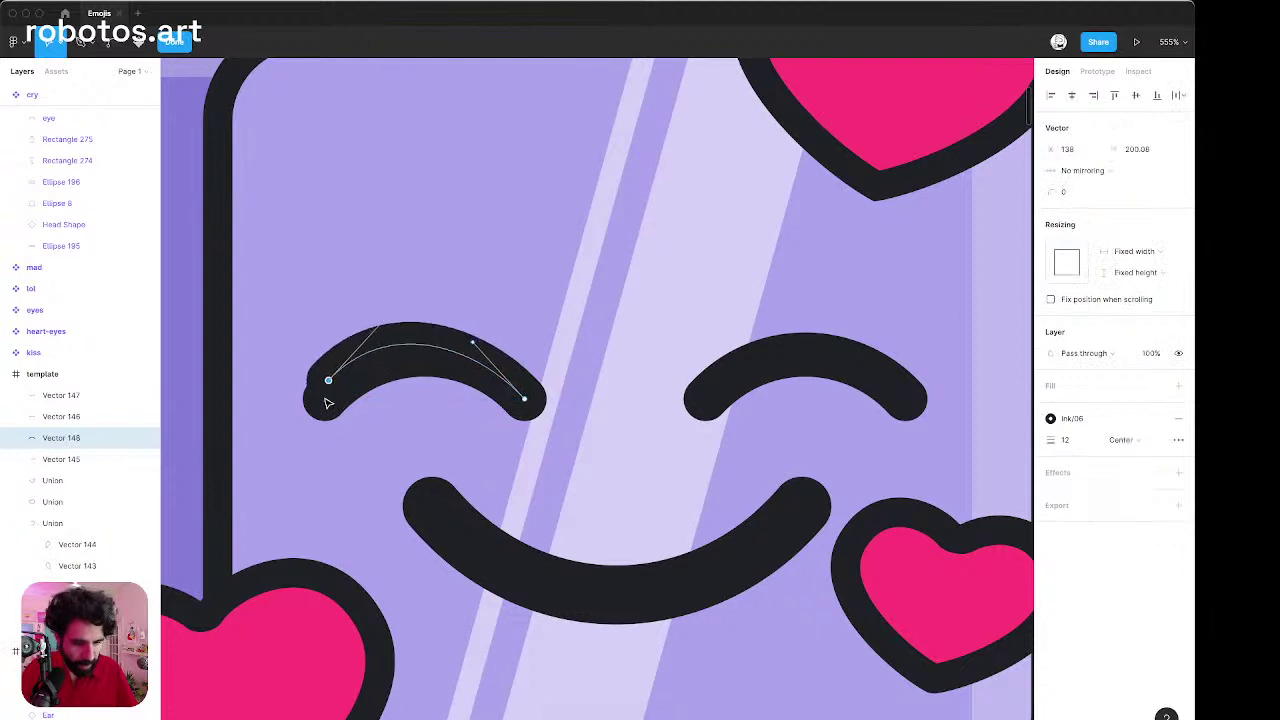
key(Right)
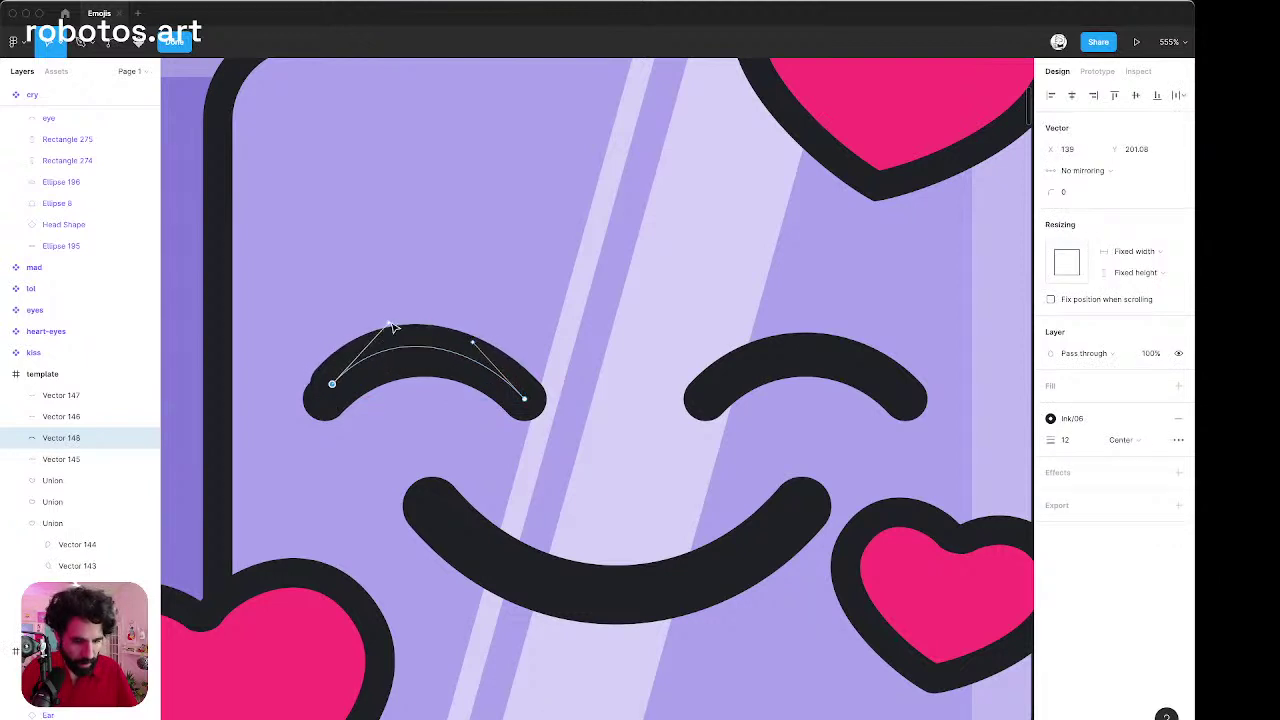
Fine-tune the duplicated arc's left endpoint to X 138, Y 199.08 and finish editing its path.
click(391, 328)
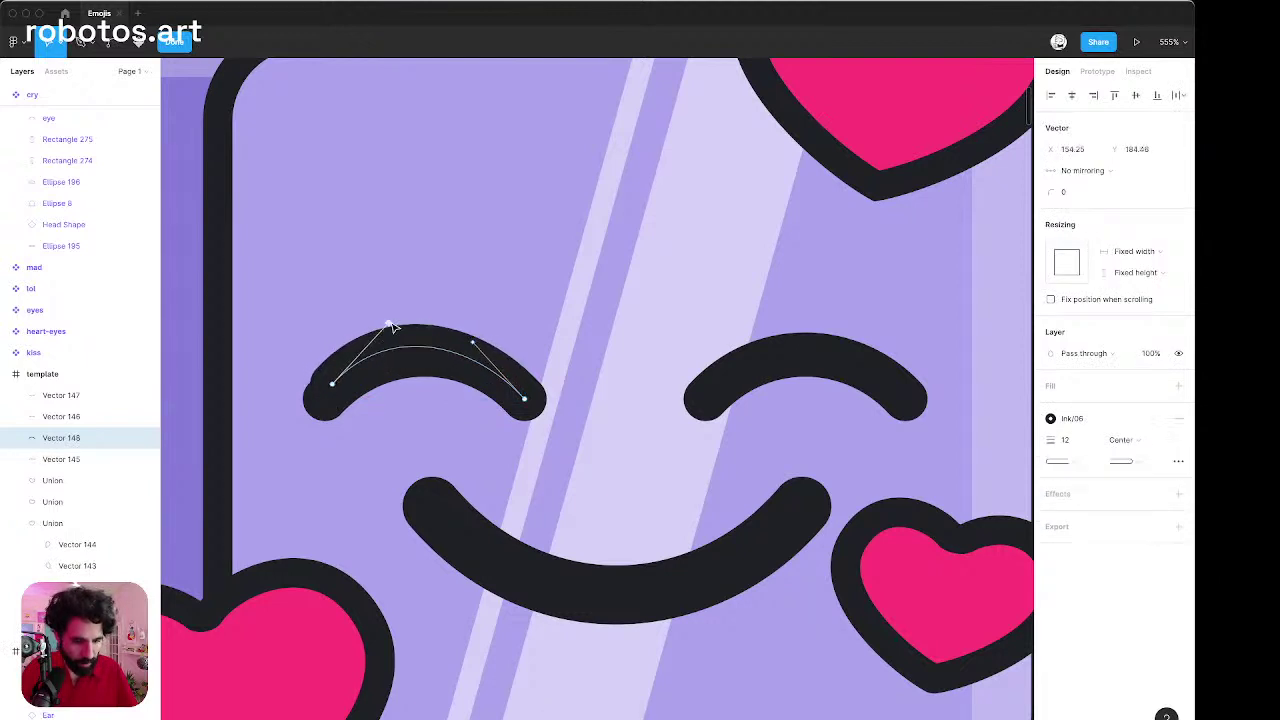
click(332, 385)
key(Left)
key(Up)
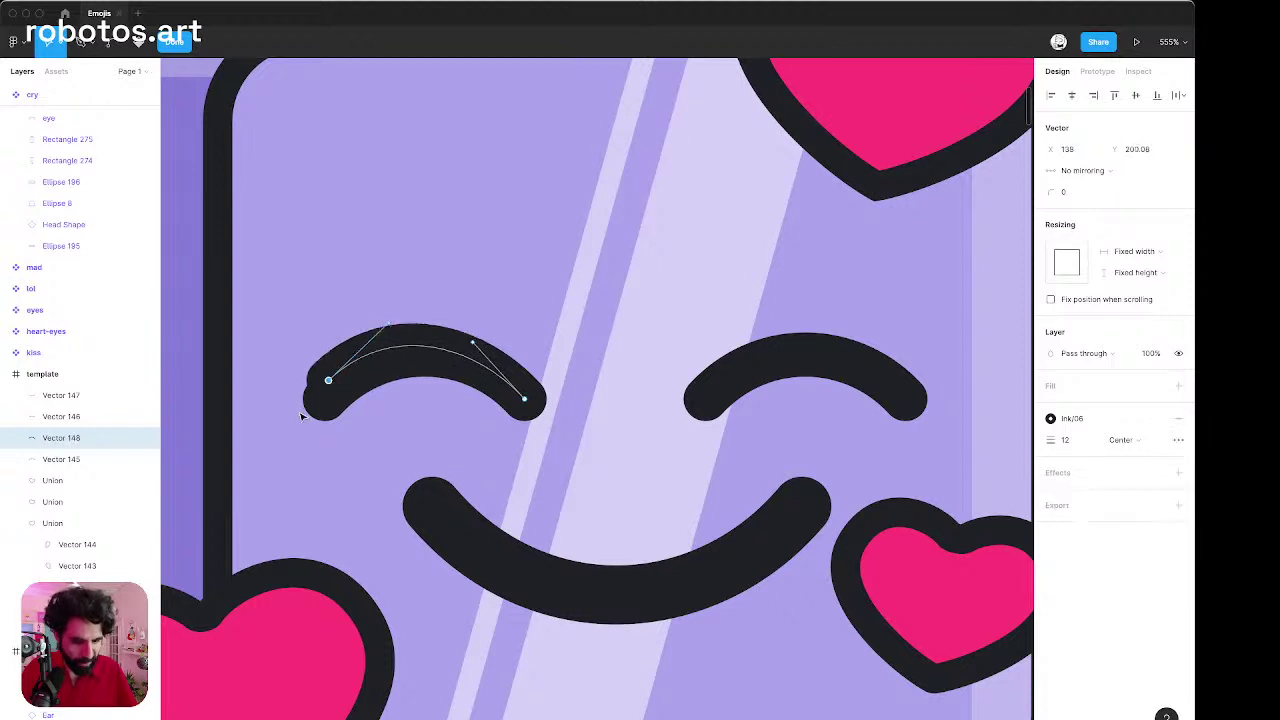
key(Up)
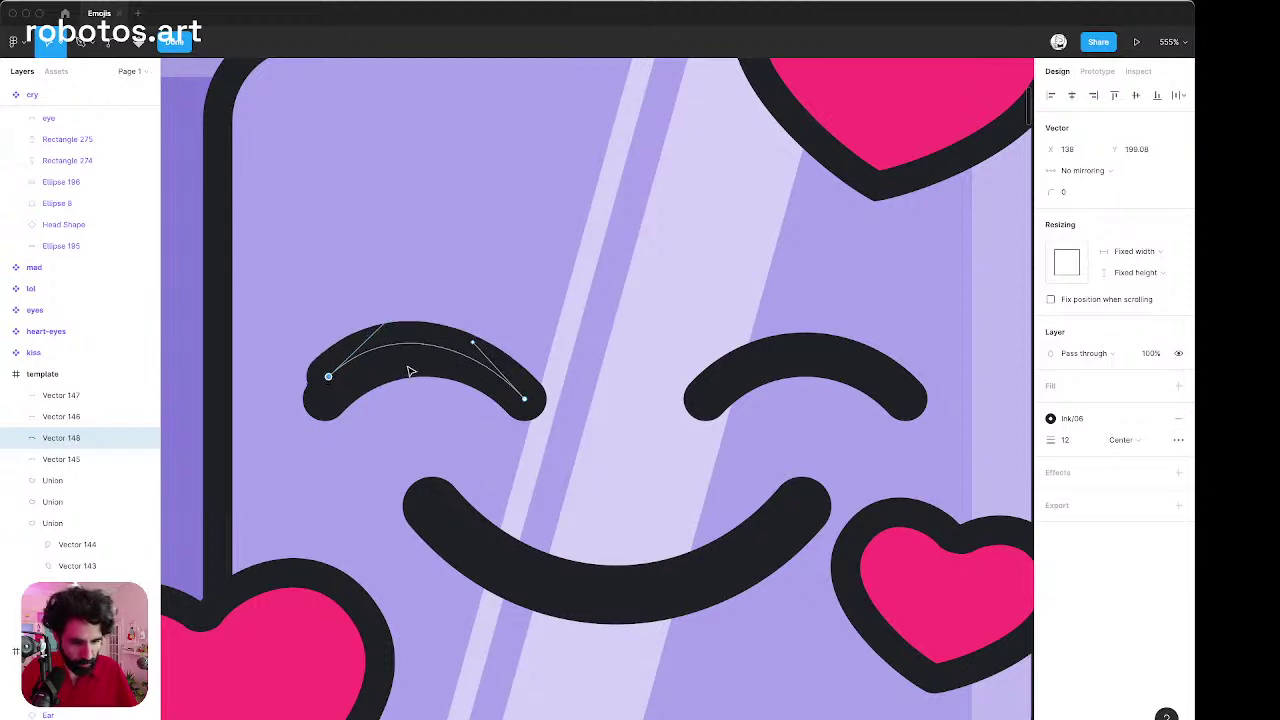
click(476, 345)
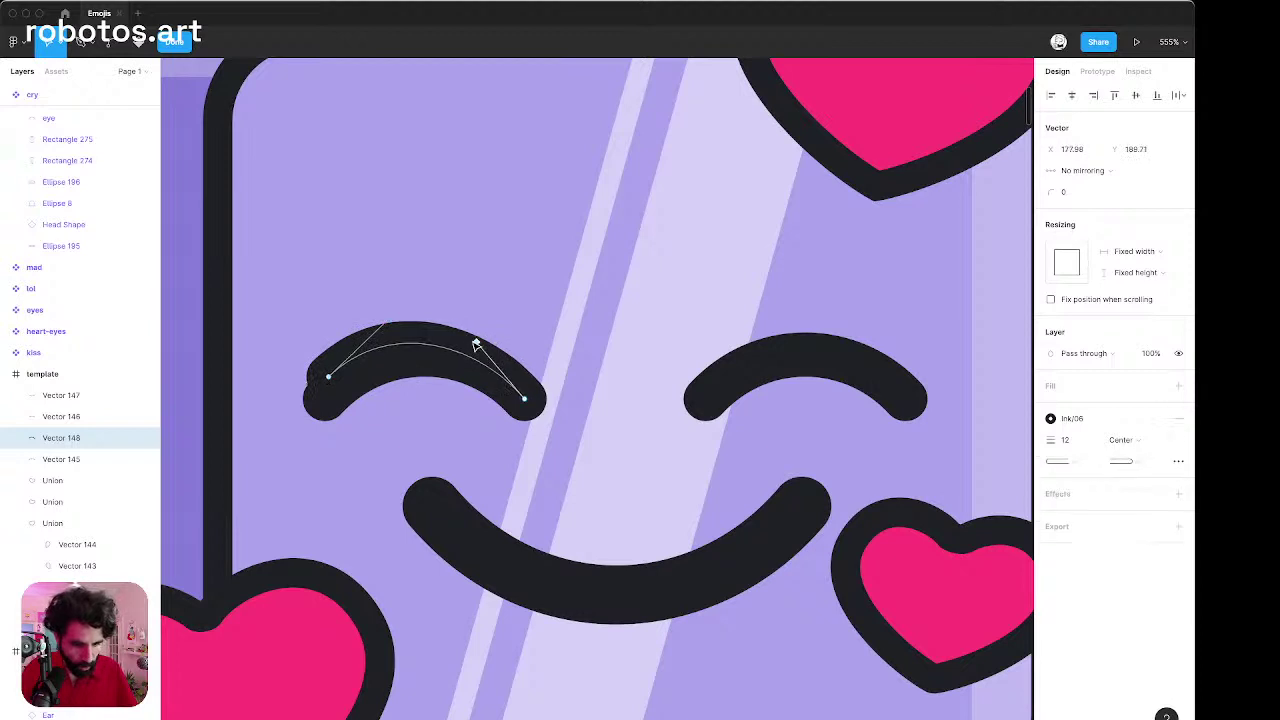
key(Escape)
key(Escape)
scroll(517, 320, down, 5)
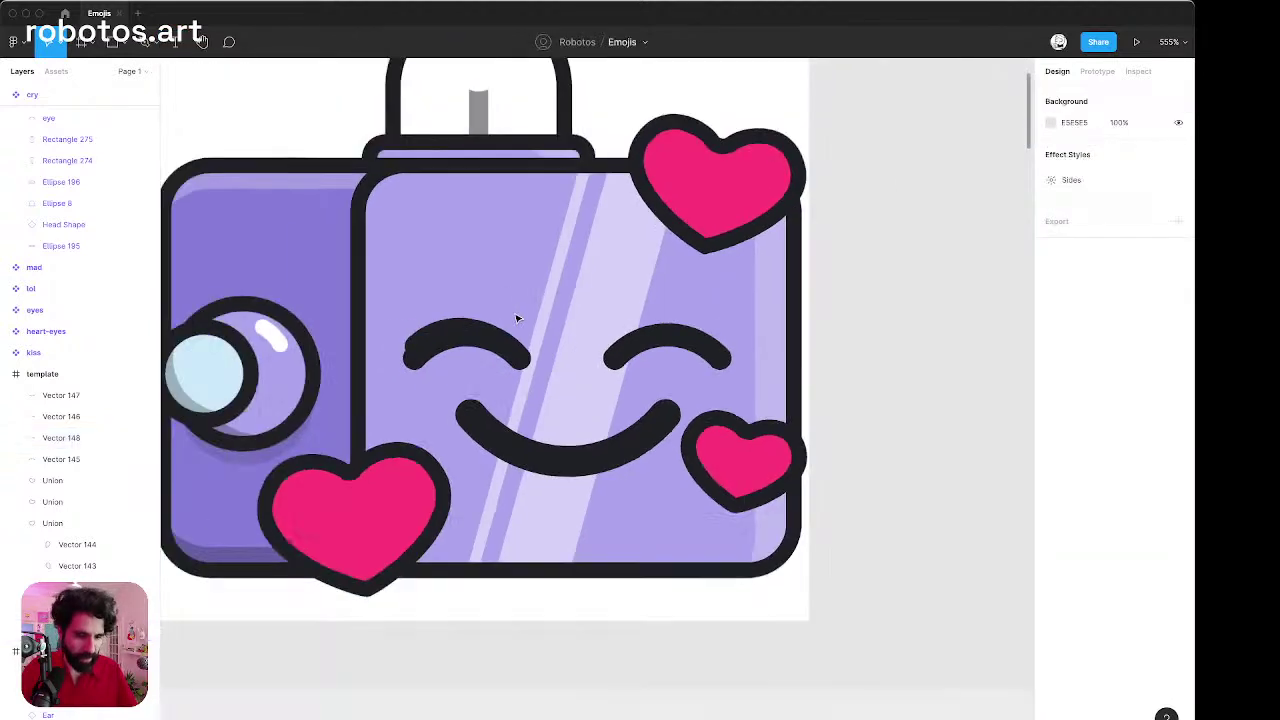
Convert the strokes of both overlapping left-eye arcs to outlined shapes with Outline stroke.
scroll(429, 309, up, 5)
scroll(437, 311, up, 5)
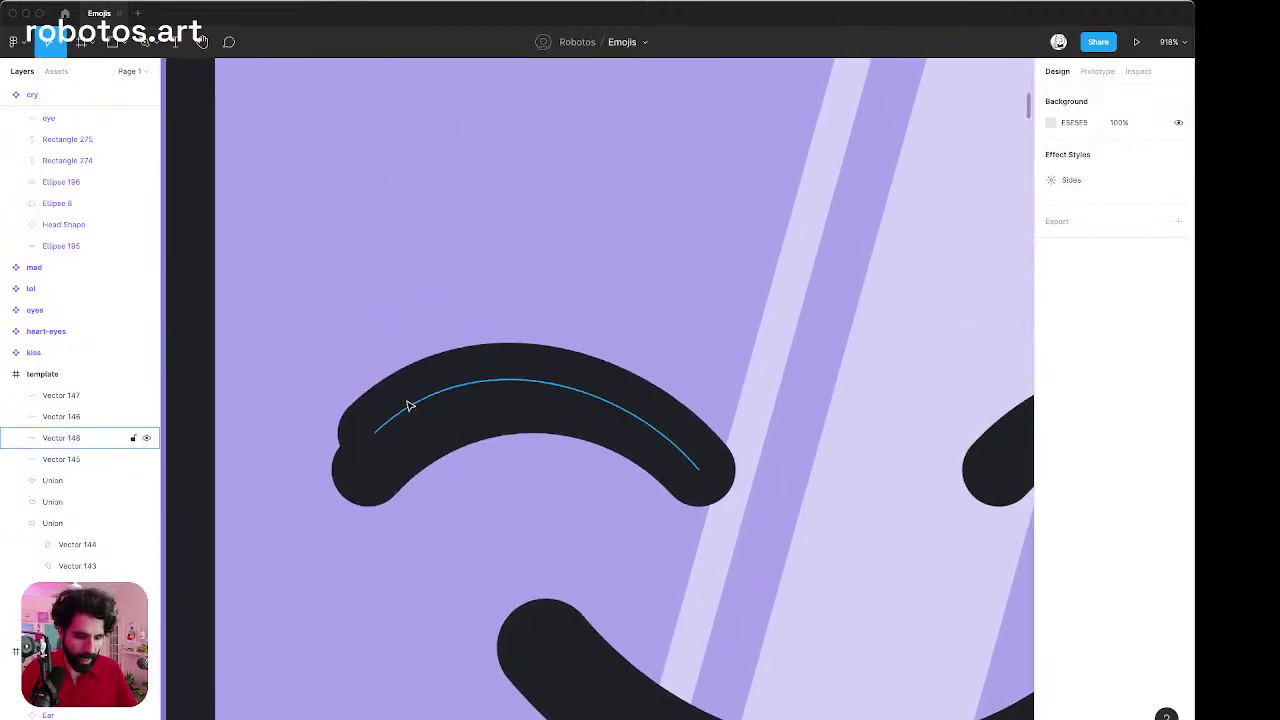
click(375, 455)
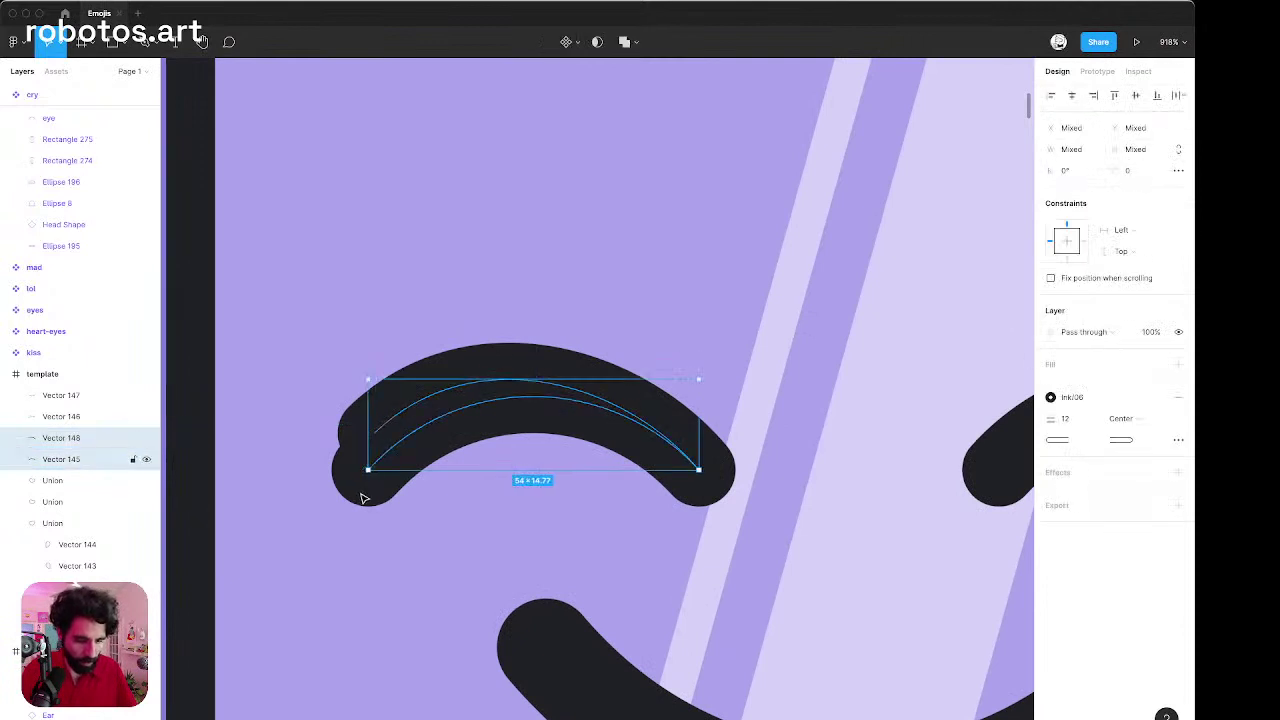
right_click(364, 497)
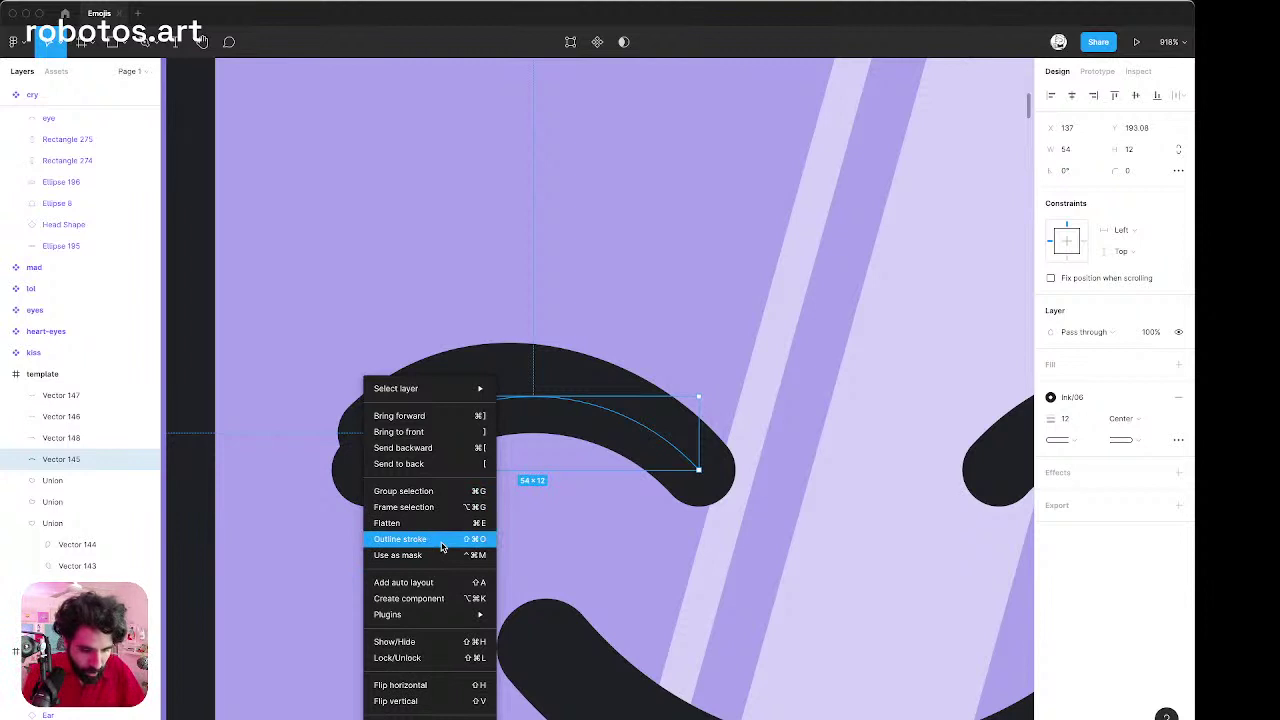
click(441, 545)
click(389, 381)
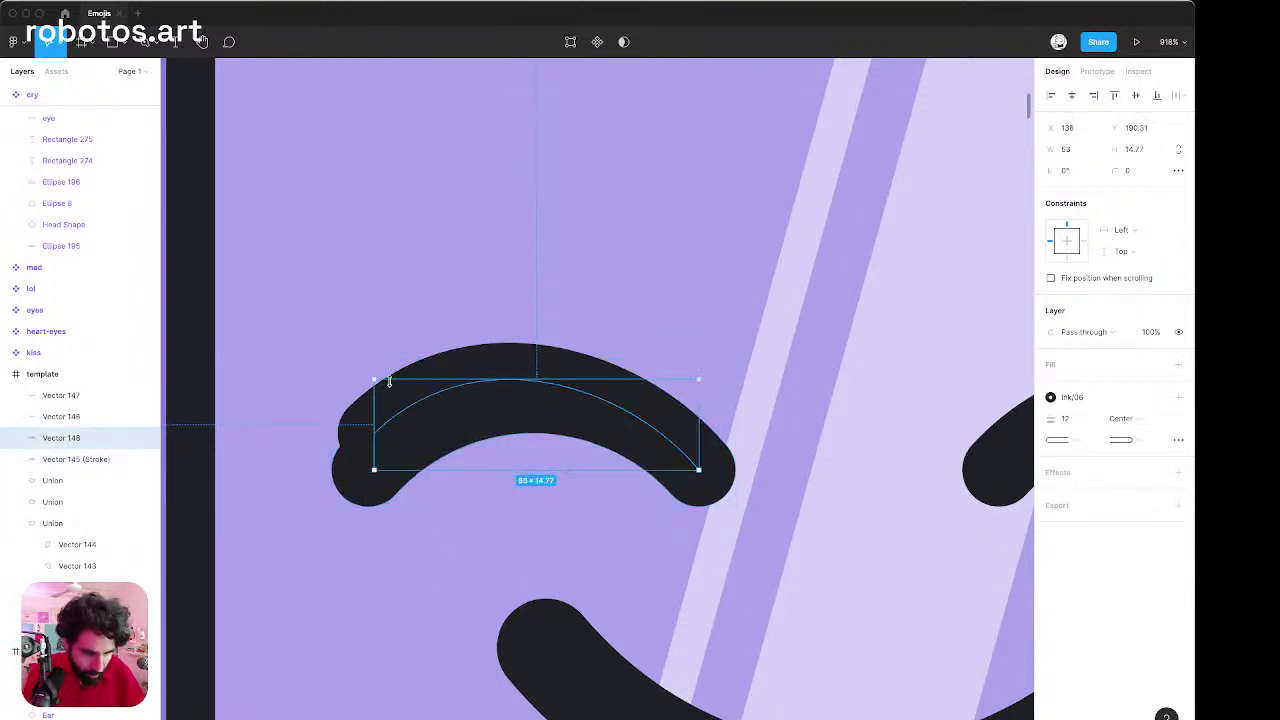
right_click(389, 381)
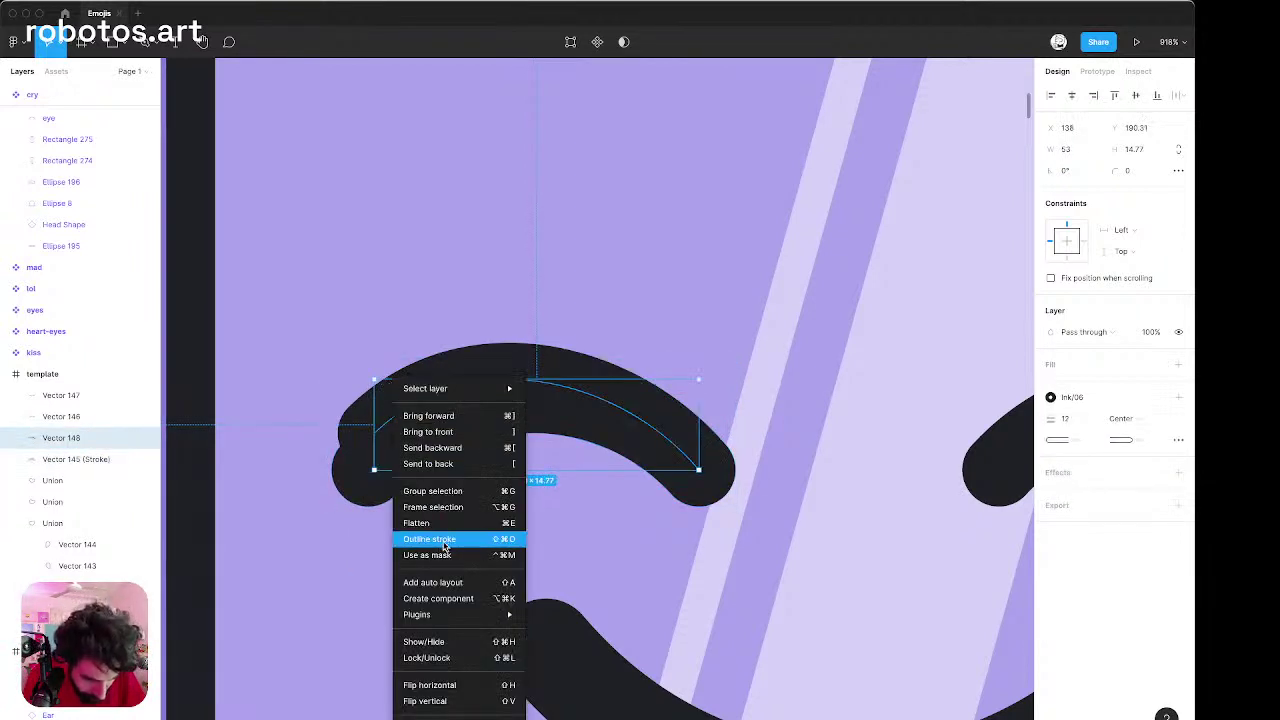
click(461, 543)
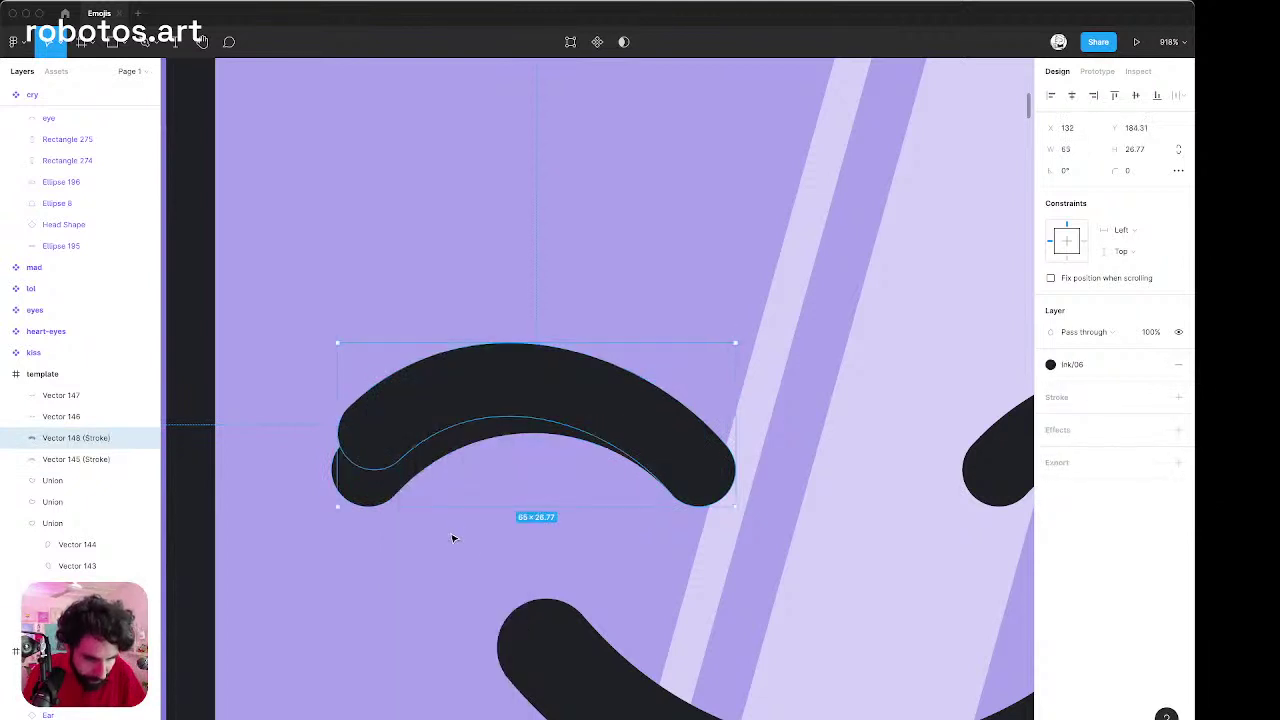
Combine the two outlined left-eye shapes with a union and check the result in outline view.
shift+click(365, 492)
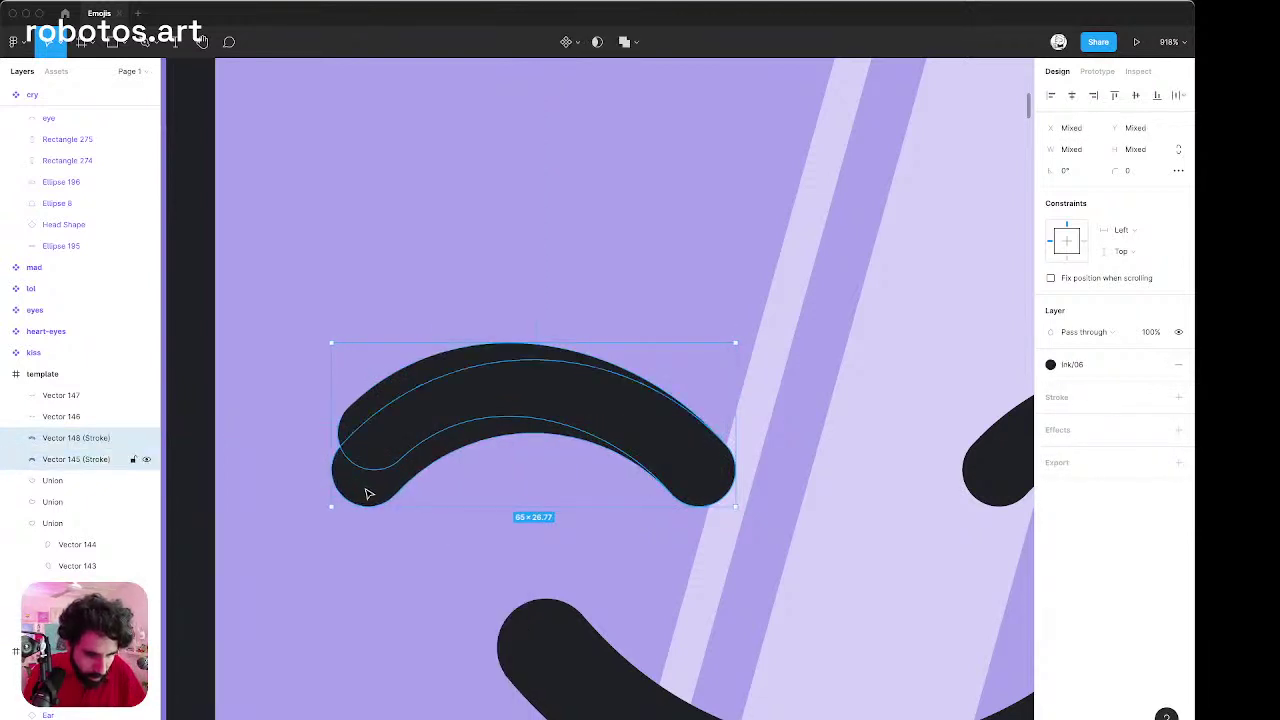
click(627, 45)
right_click(406, 397)
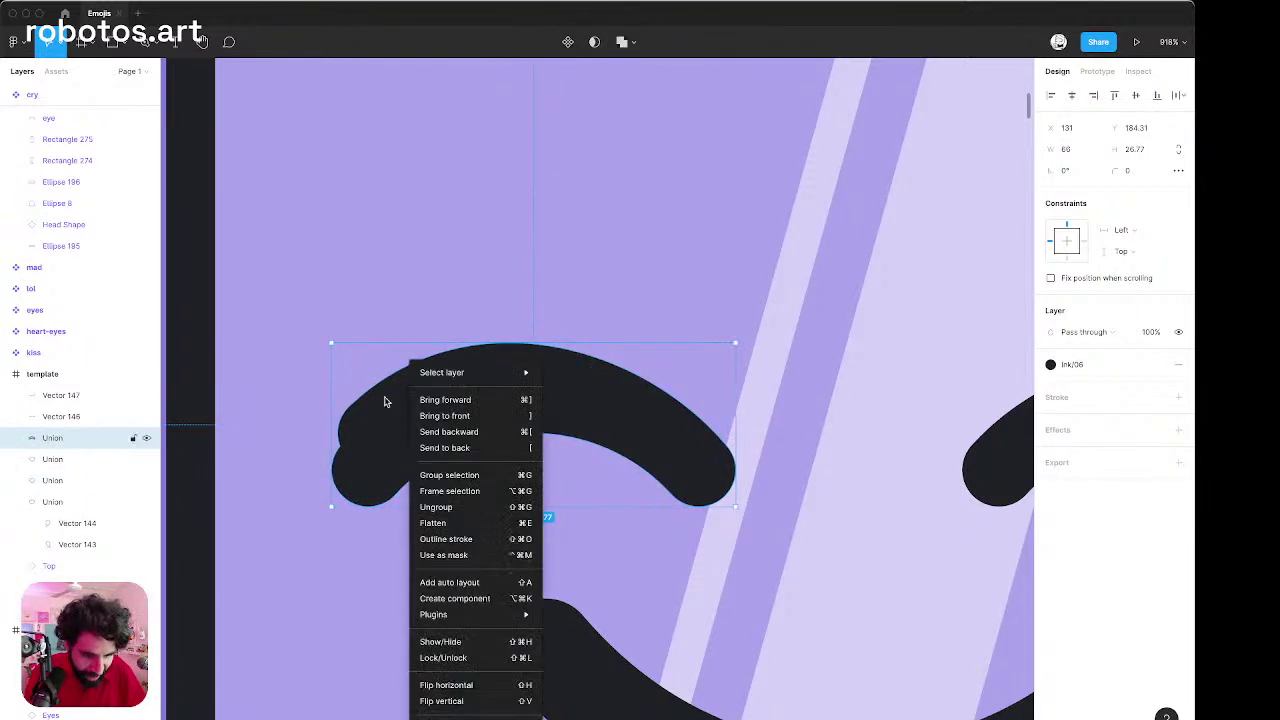
click(371, 401)
key(super+y)
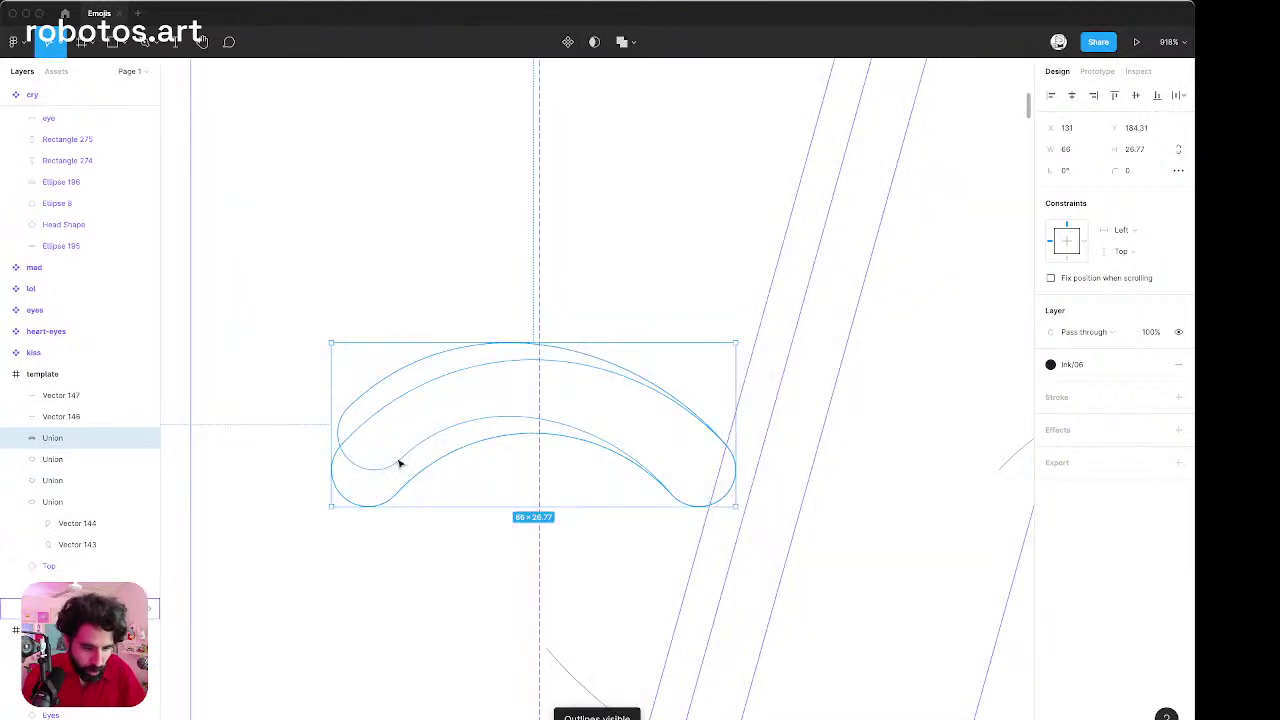
key(super+y)
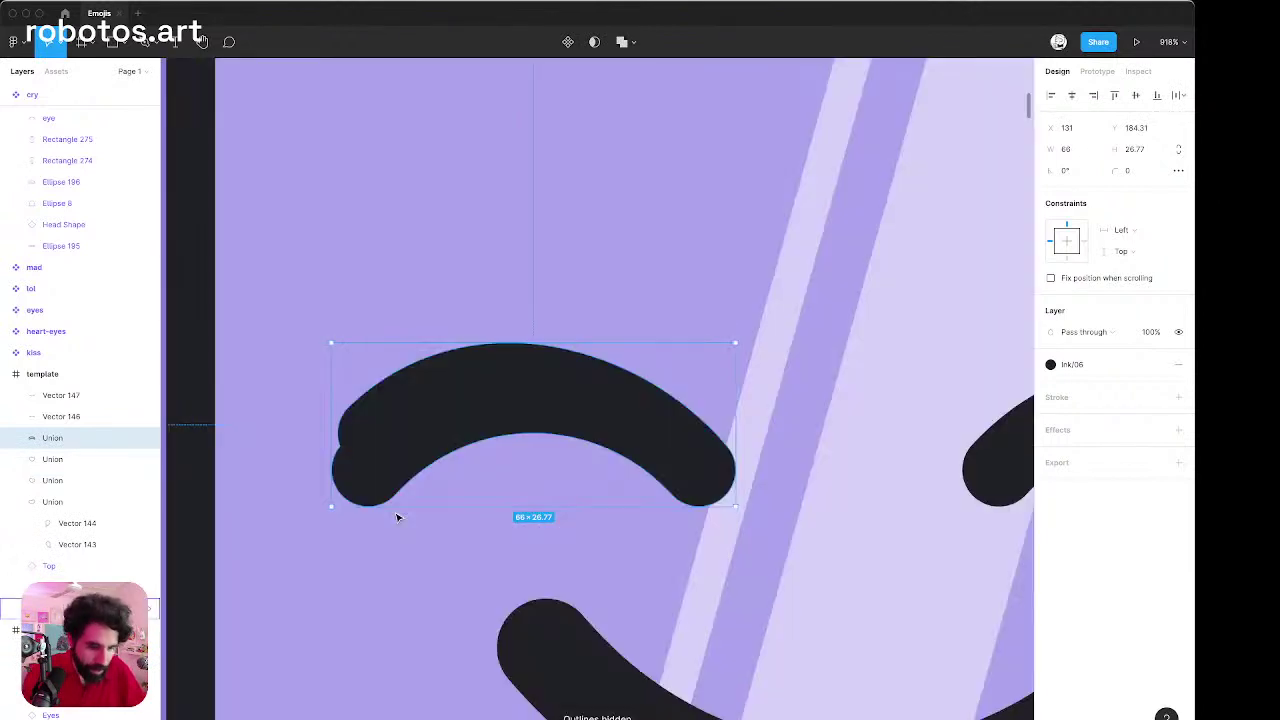
Flatten the united left-eye shape into a single vector path.
right_click(420, 416)
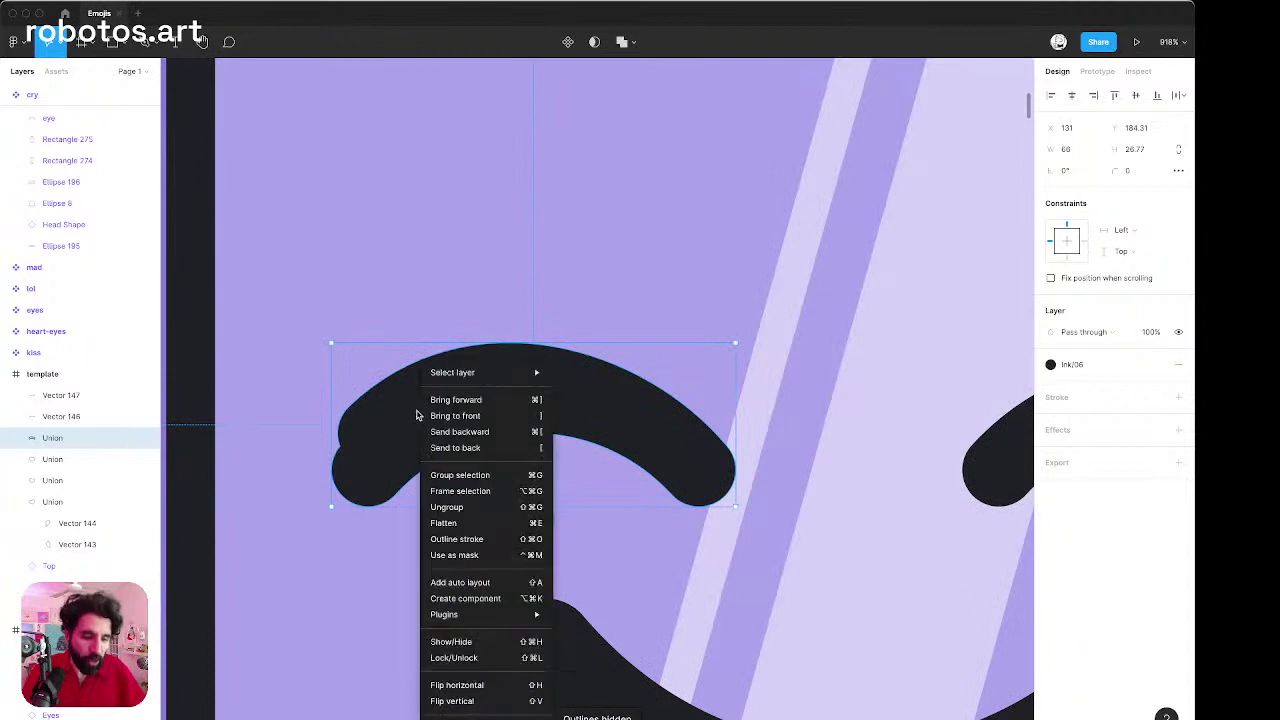
click(363, 489)
scroll(326, 452, up, 5)
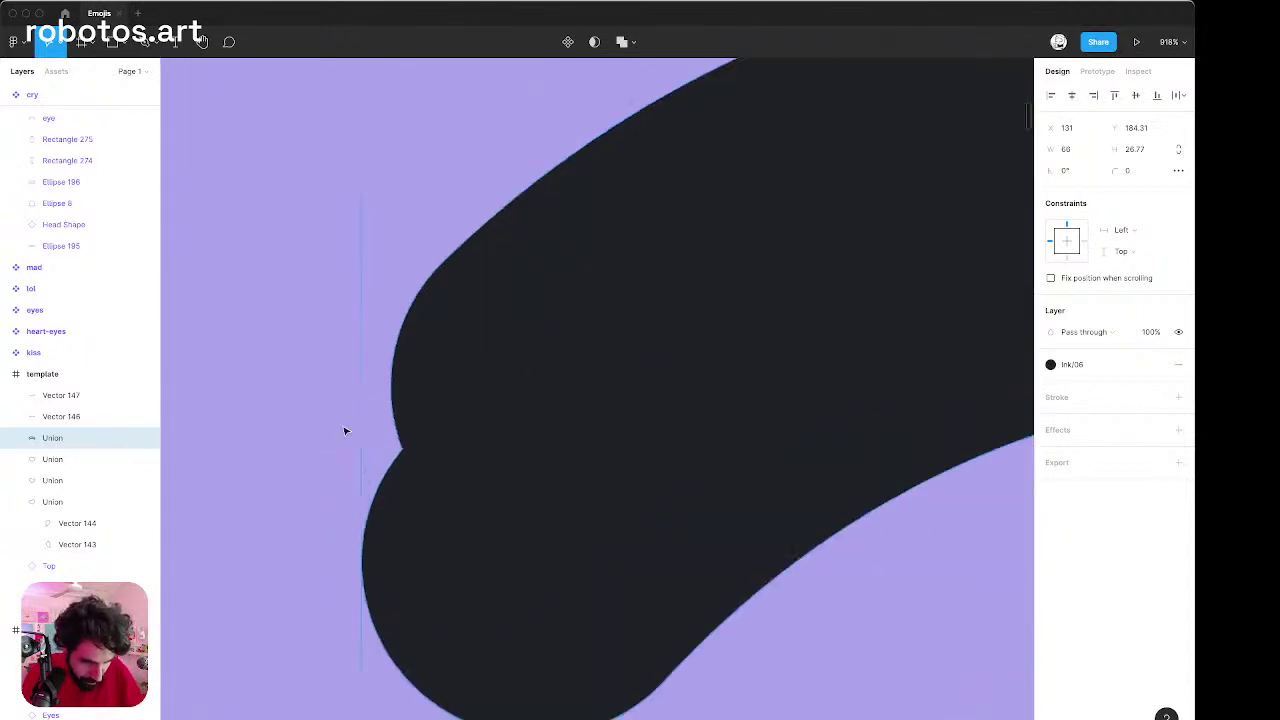
scroll(410, 585, down, 3)
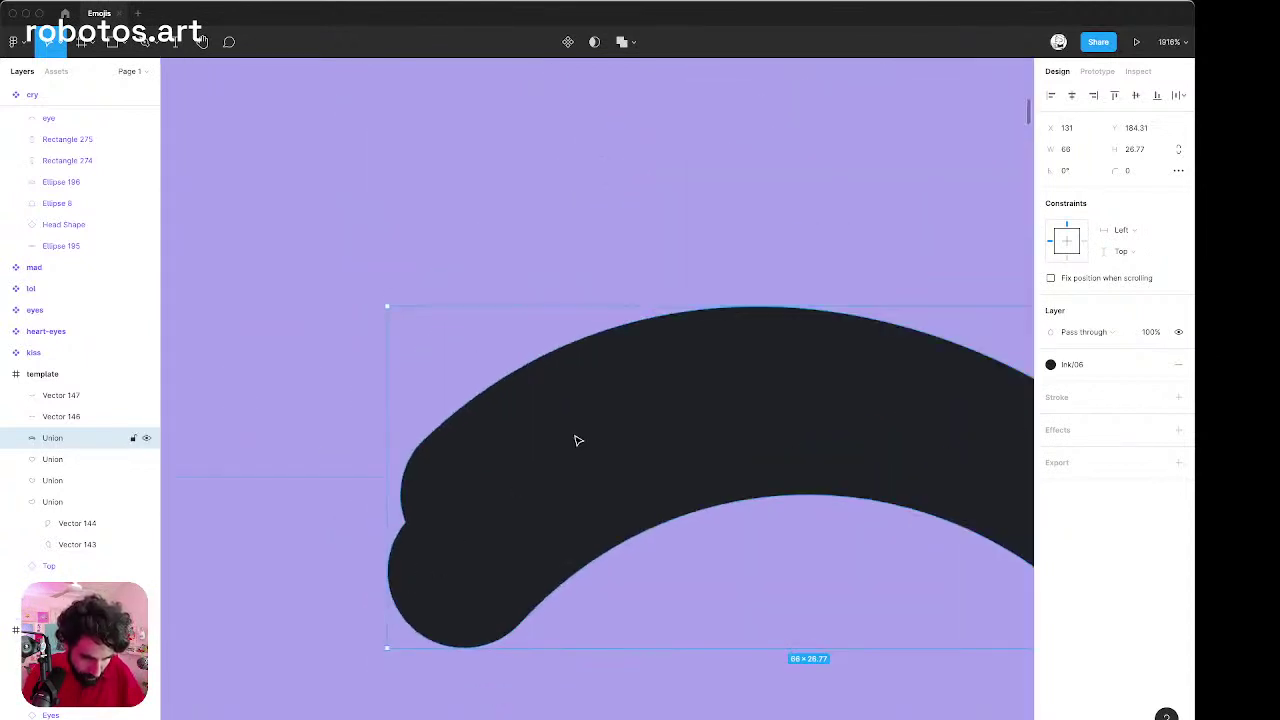
right_click(574, 438)
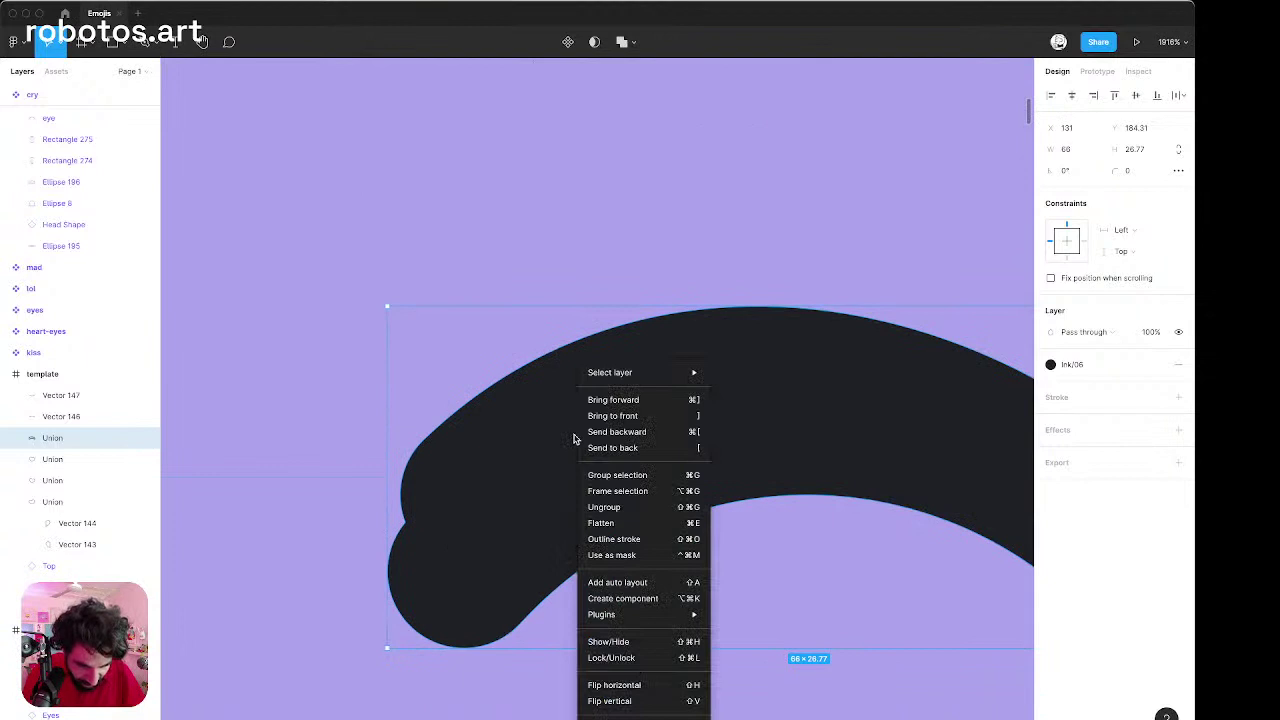
click(621, 526)
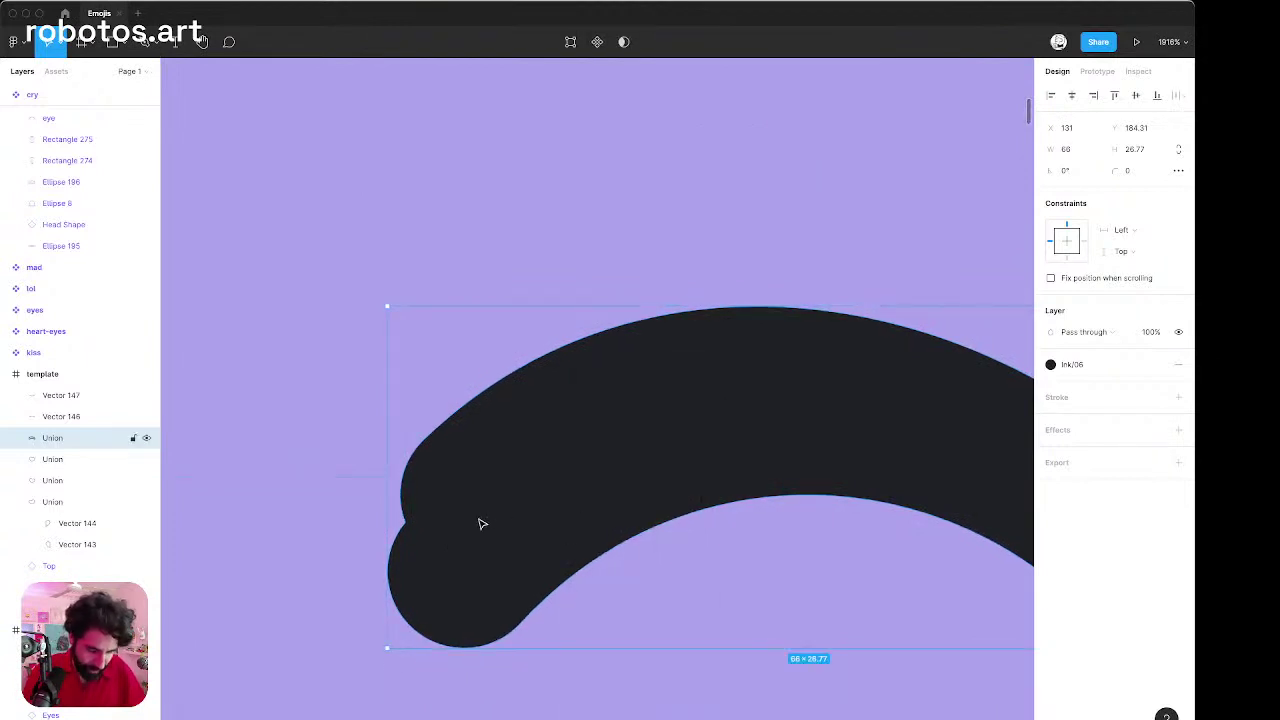
Delete the notch point at the outer end of the flattened left eye.
scroll(480, 524, down, 1)
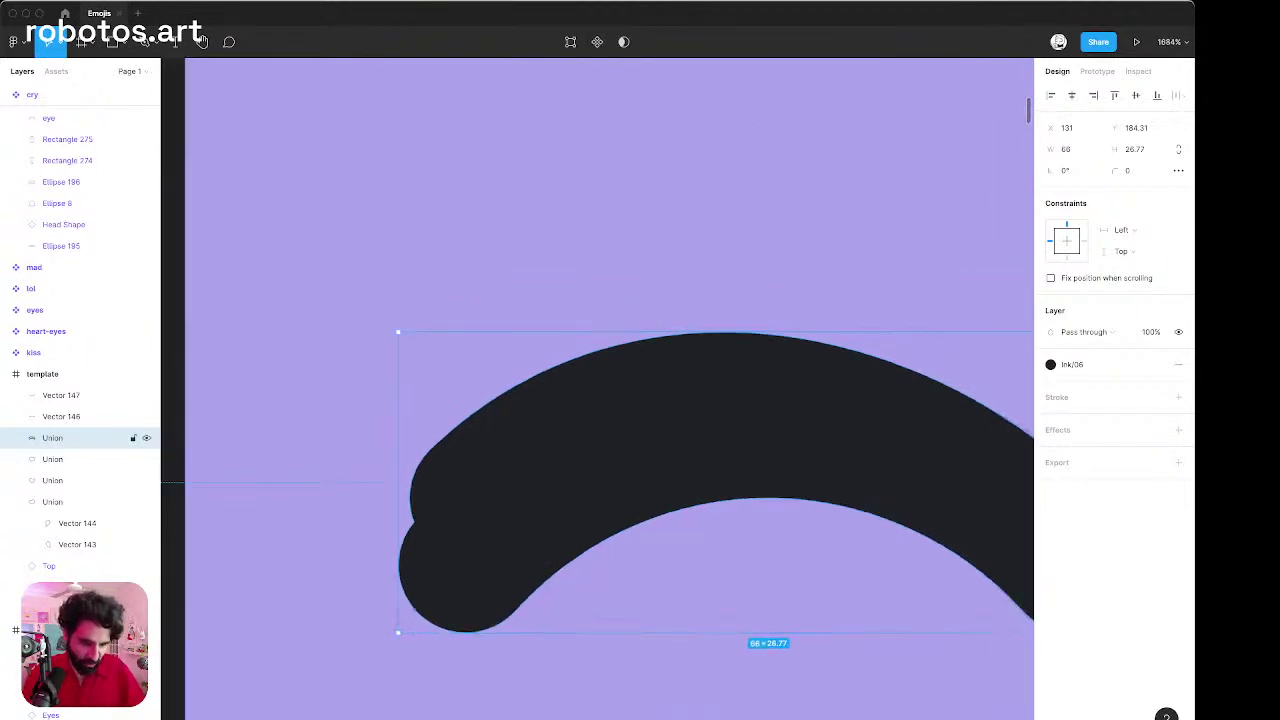
double_click(430, 545)
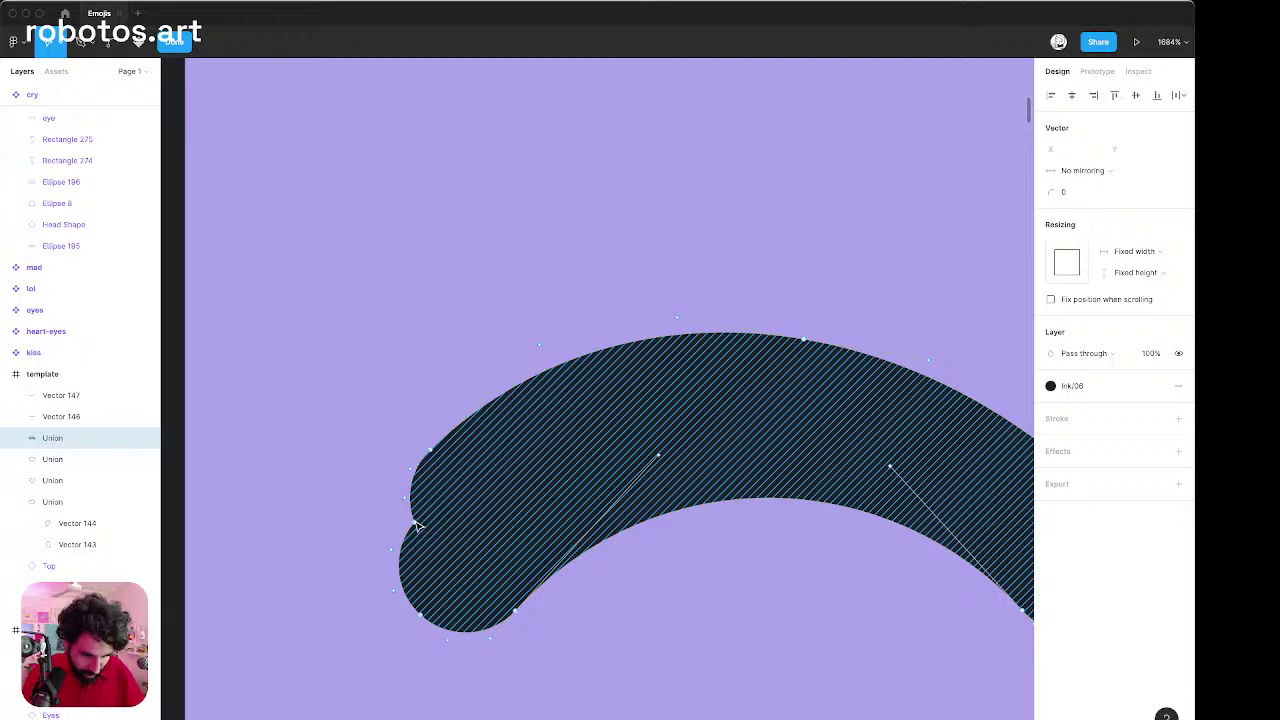
key(Escape)
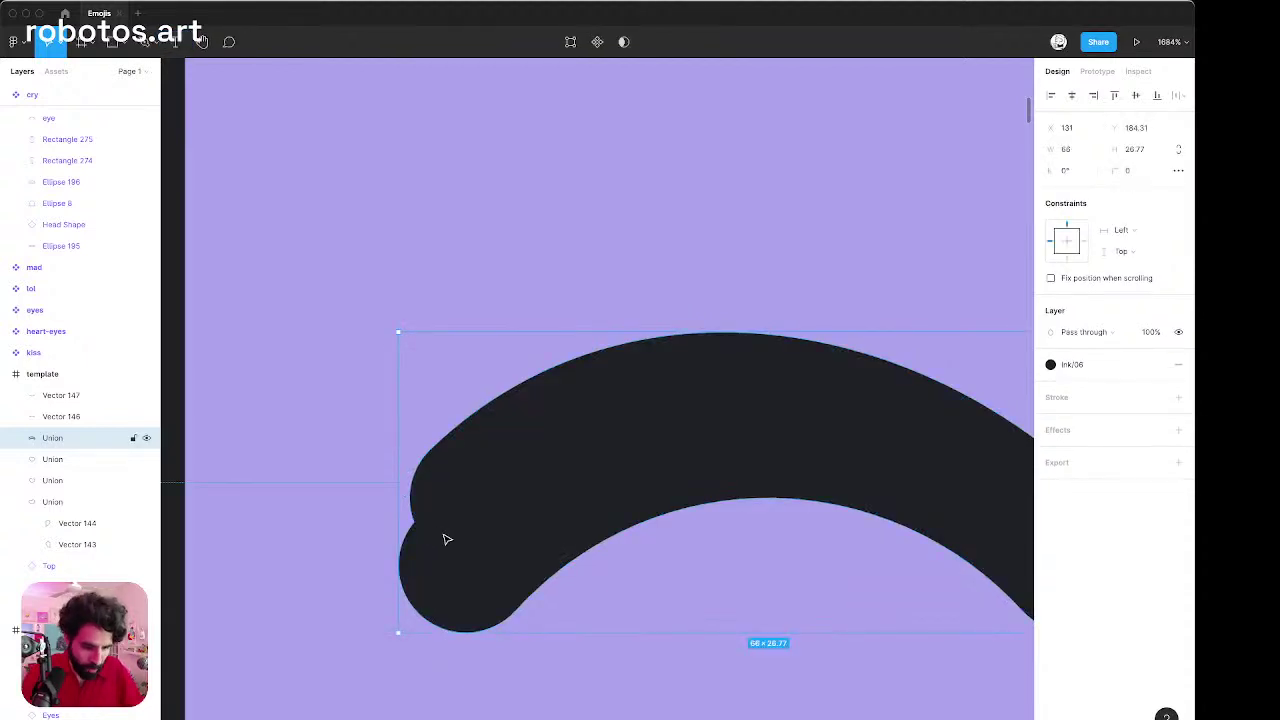
double_click(447, 540)
click(414, 523)
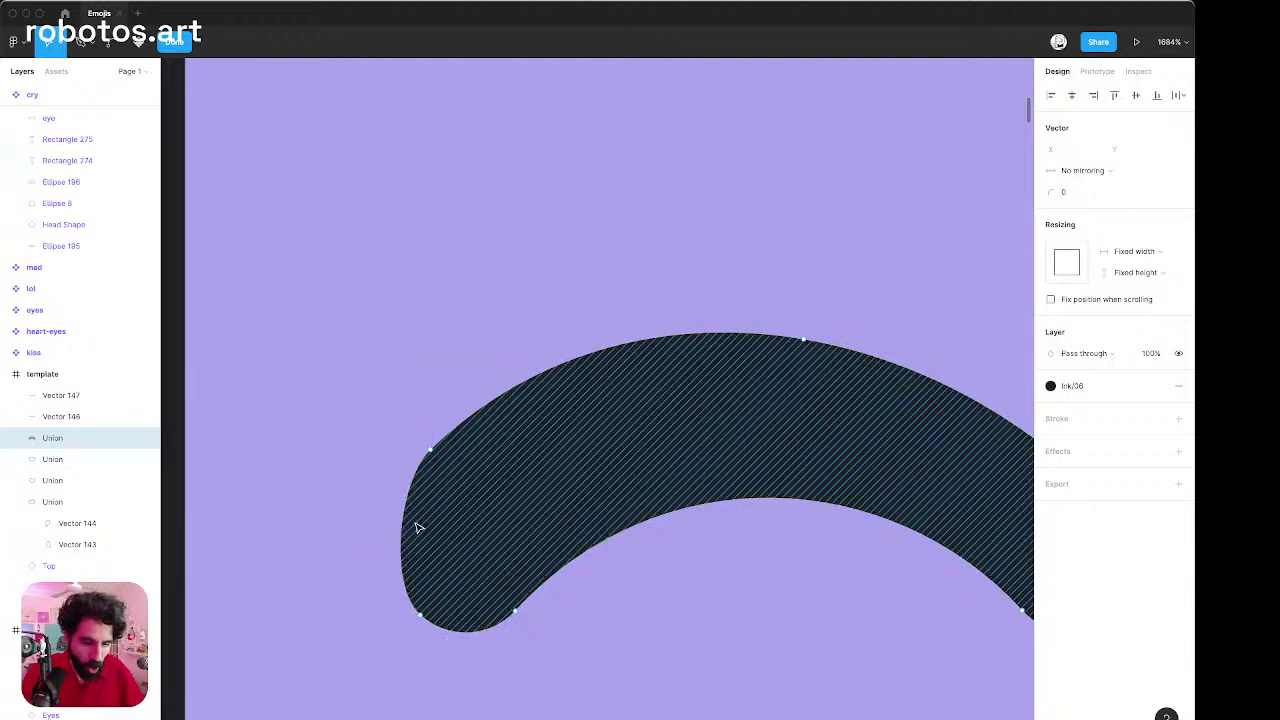
key(Delete)
Extend the lower curve handle of the left eye's upper outer point to round the outer end, and finish path editing.
drag(404, 430, 446, 450)
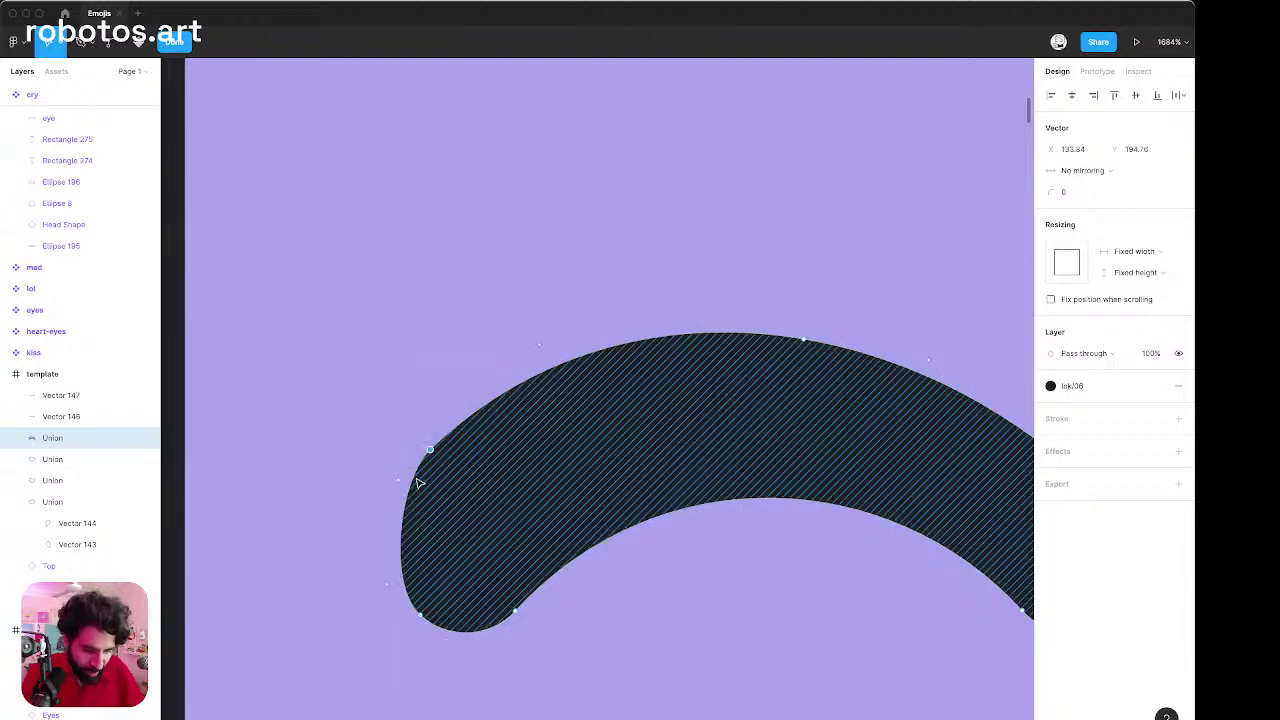
scroll(411, 487, up, 5)
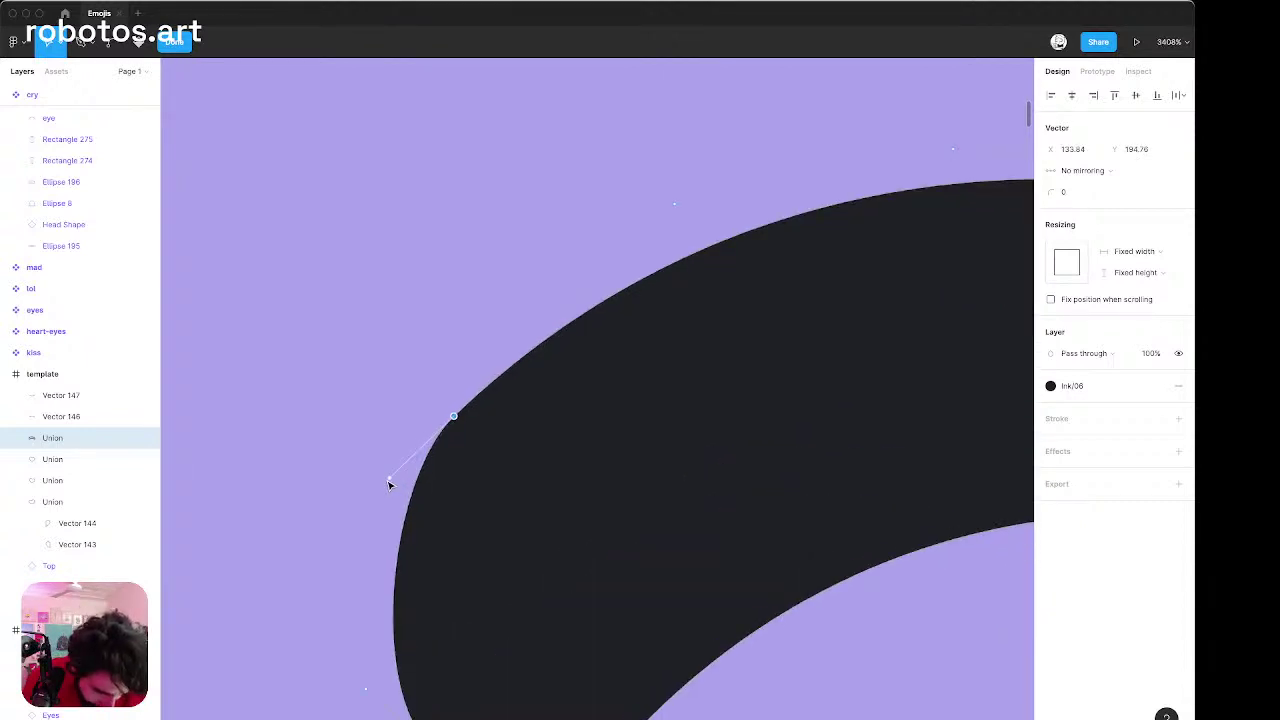
drag(389, 480, 366, 507)
scroll(562, 397, down, 10)
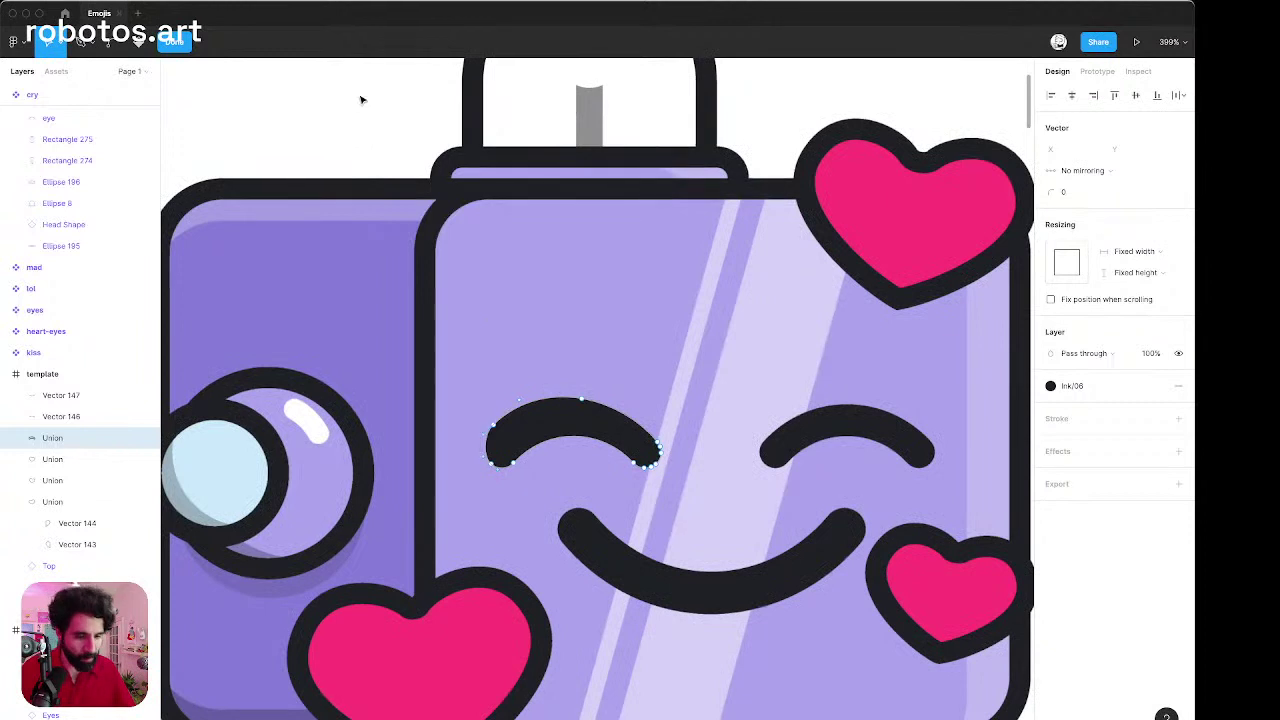
key(Escape)
scroll(414, 163, down, 3)
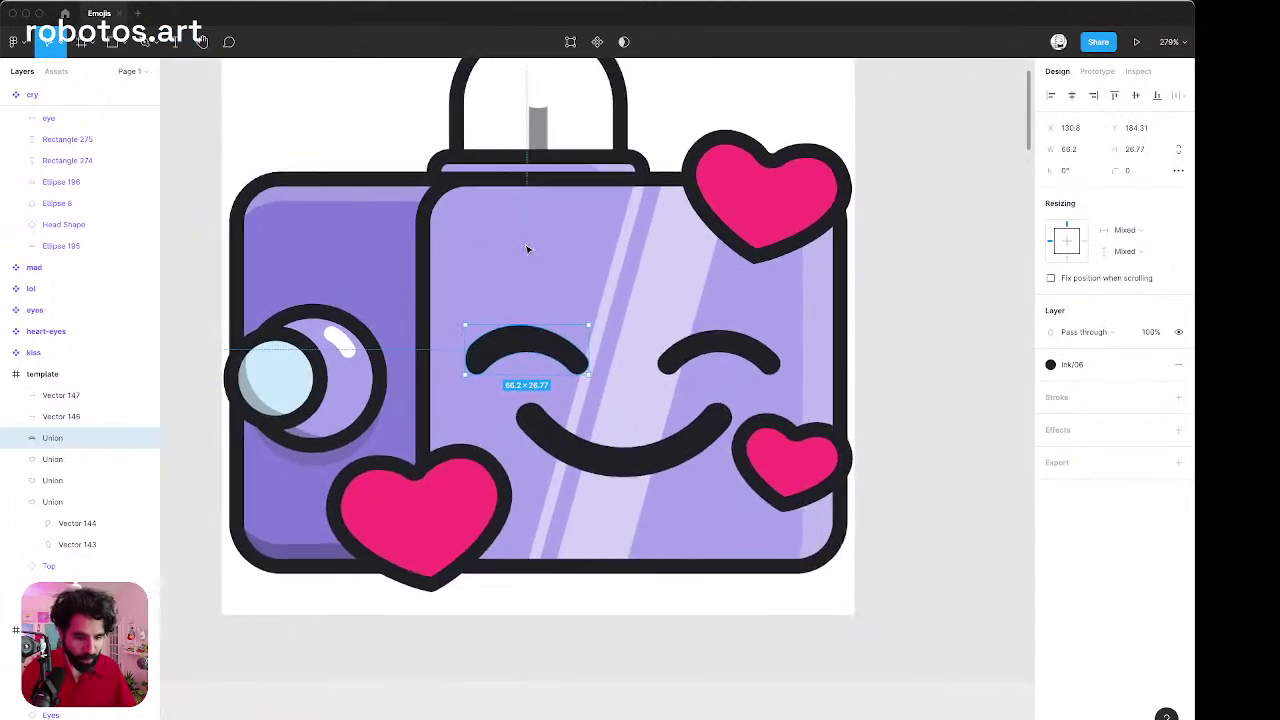
Delete the old stroked curve that forms the right closed eye.
scroll(528, 249, left, 2)
scroll(528, 249, up, 1)
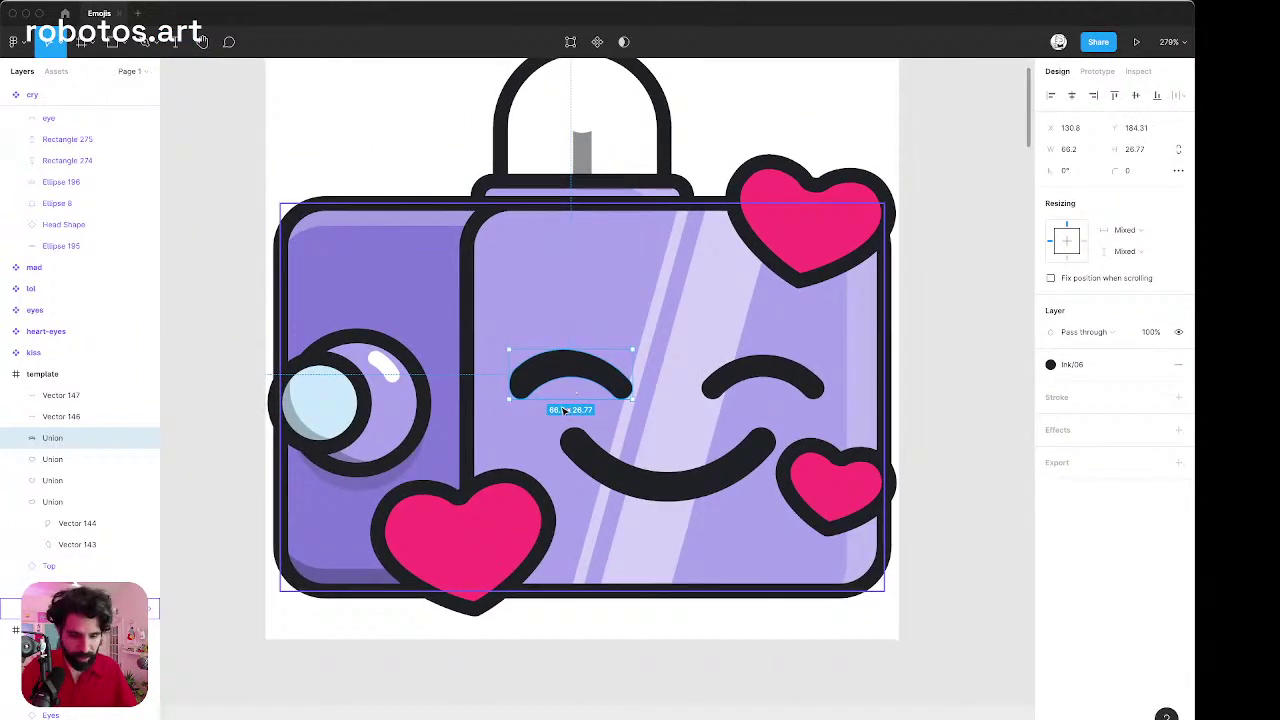
click(771, 362)
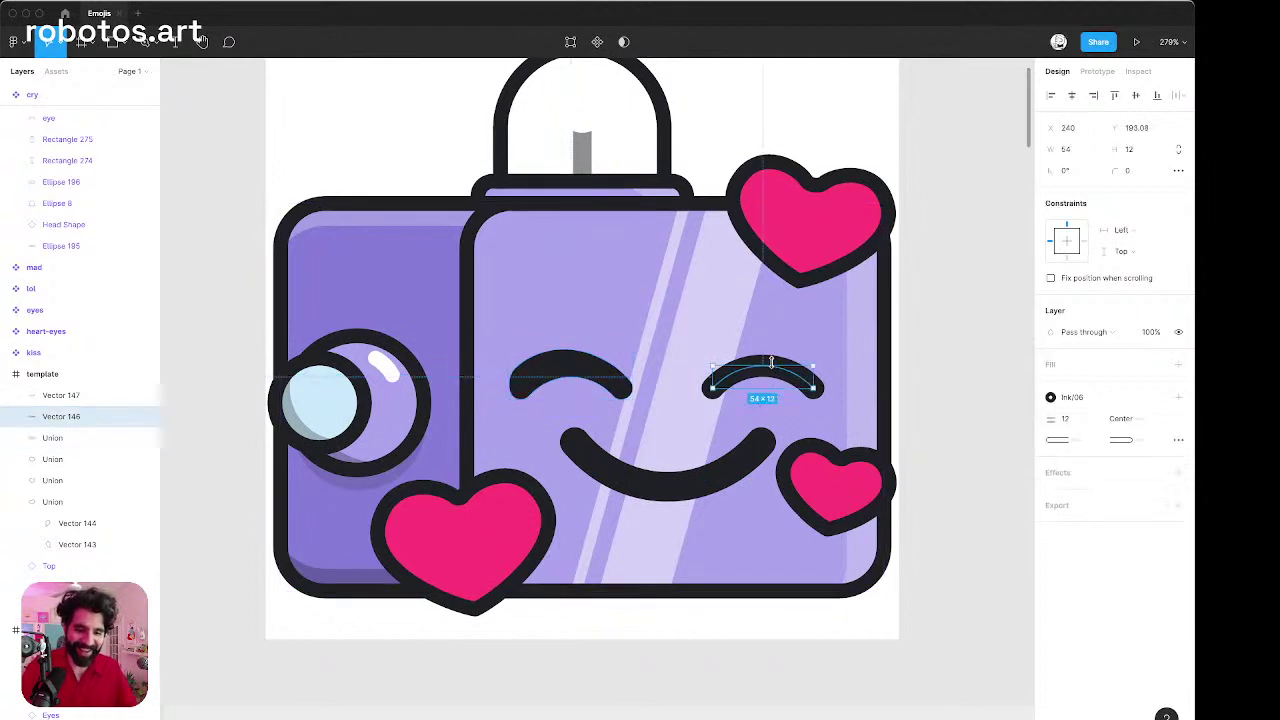
key(Delete)
Shift the left eye's lower outer point outward to X 131.5, Y 209, and finish path editing.
click(517, 390)
scroll(520, 386, up, 5)
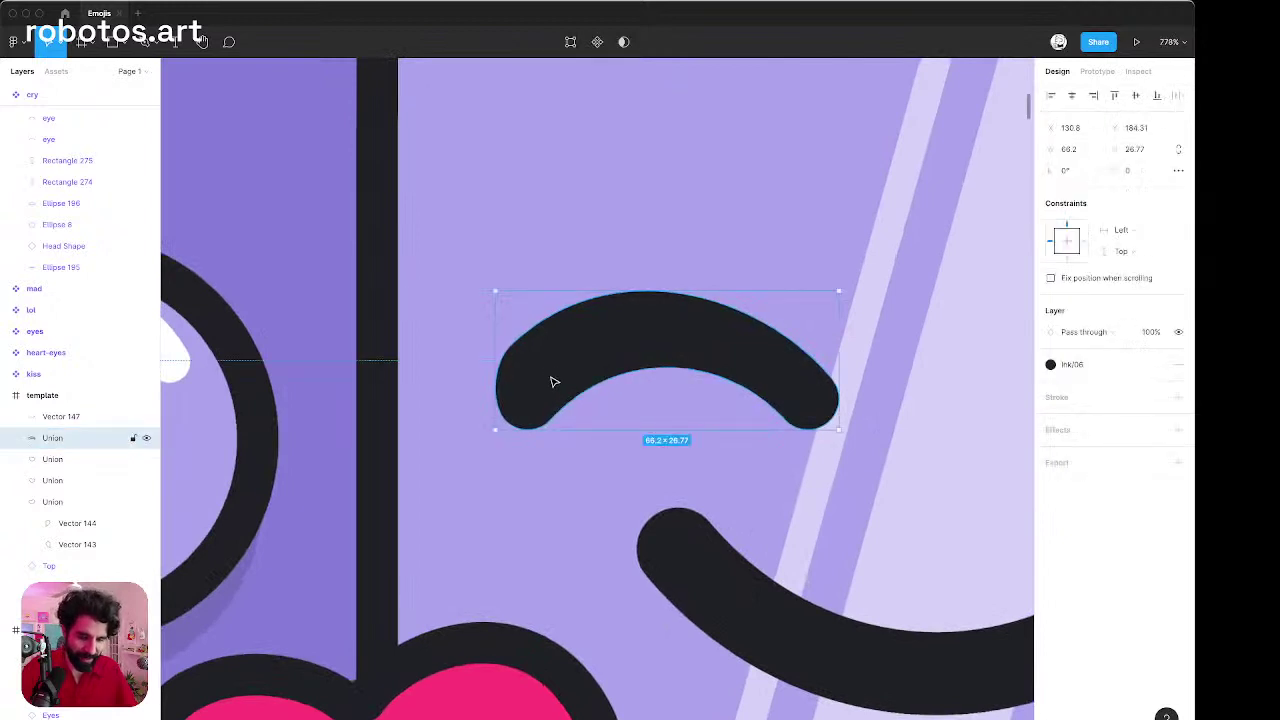
double_click(552, 381)
scroll(545, 403, up, 3)
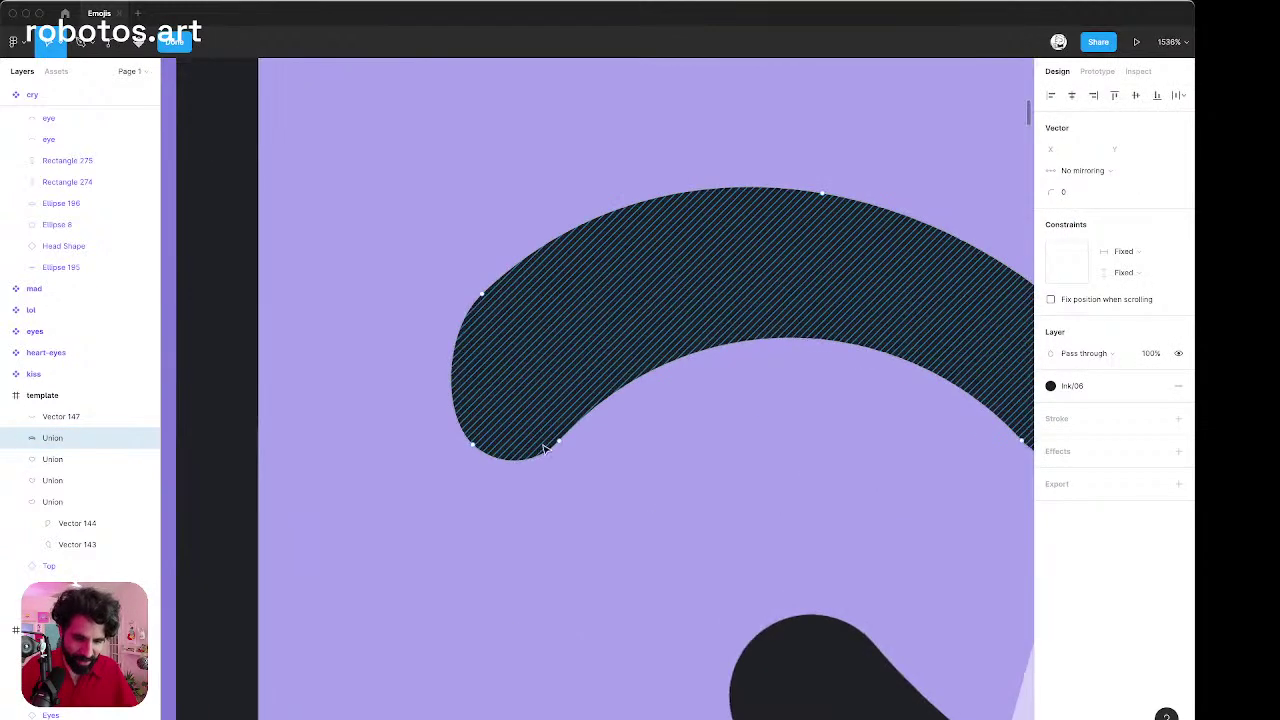
click(474, 446)
drag(473, 447, 468, 441)
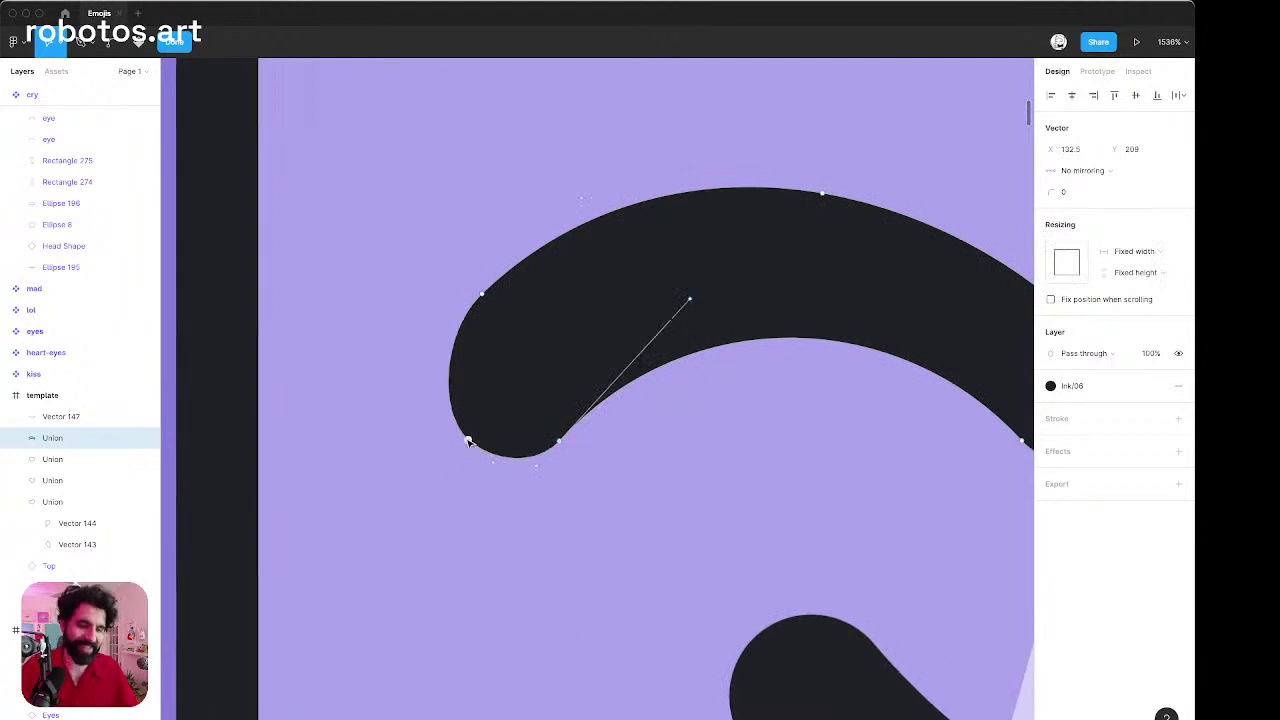
key(Left)
scroll(469, 438, down, 3)
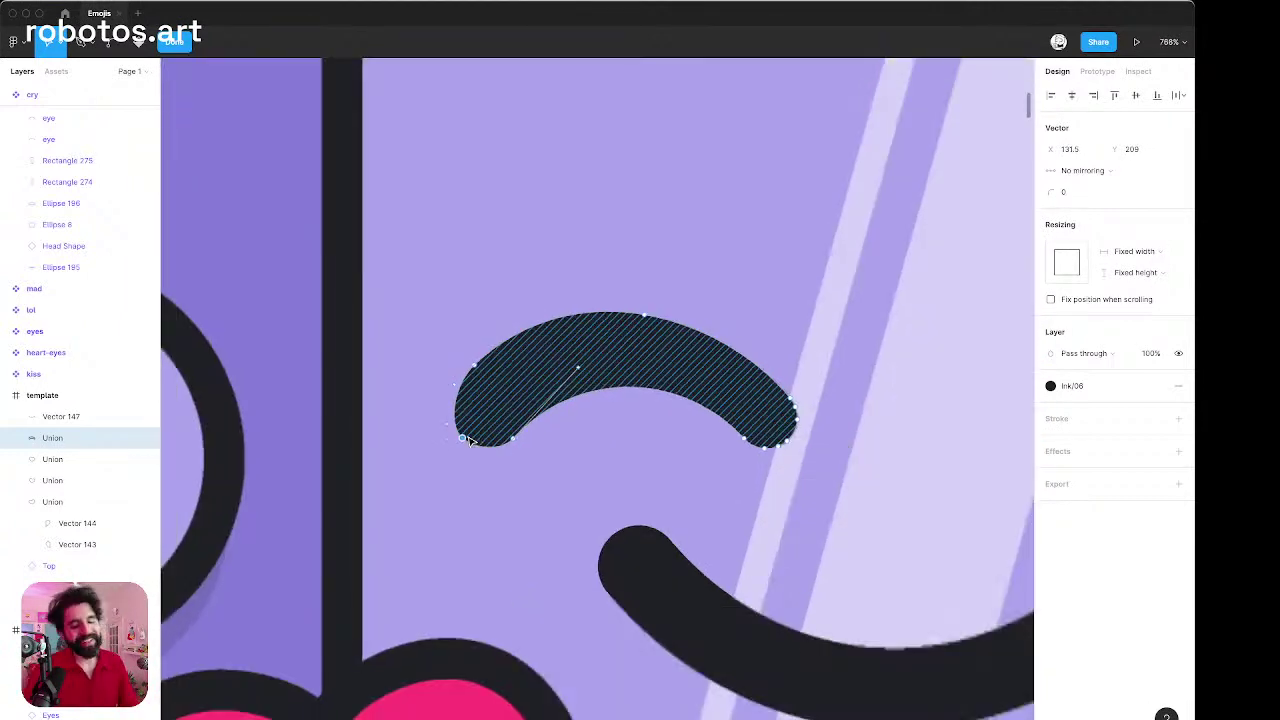
scroll(470, 438, down, 5)
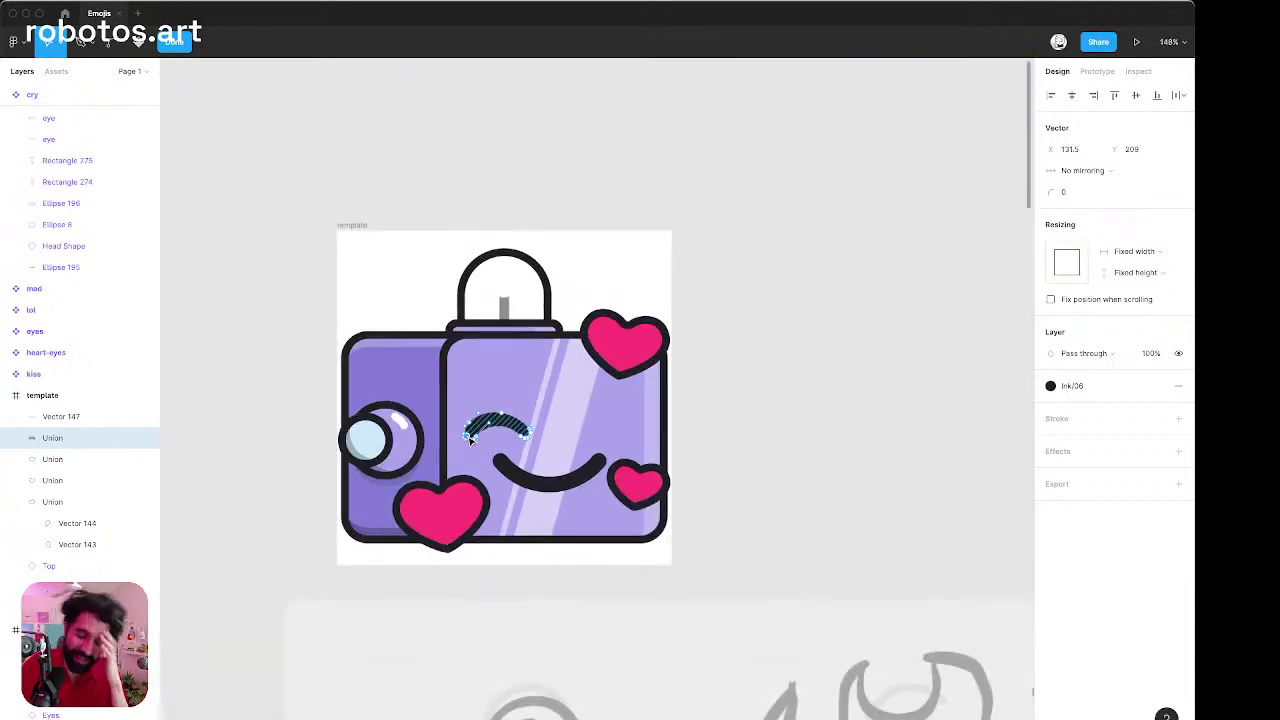
click(782, 398)
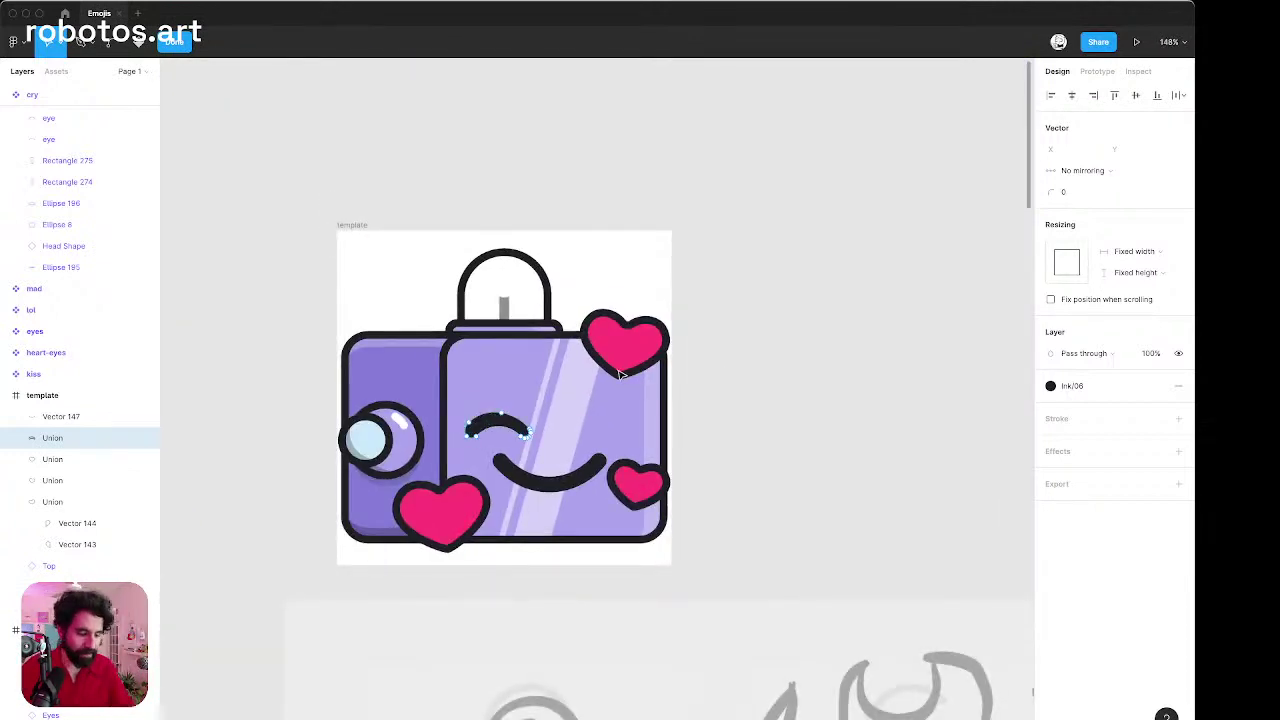
key(Escape)
key(Escape)
scroll(509, 430, up, 5)
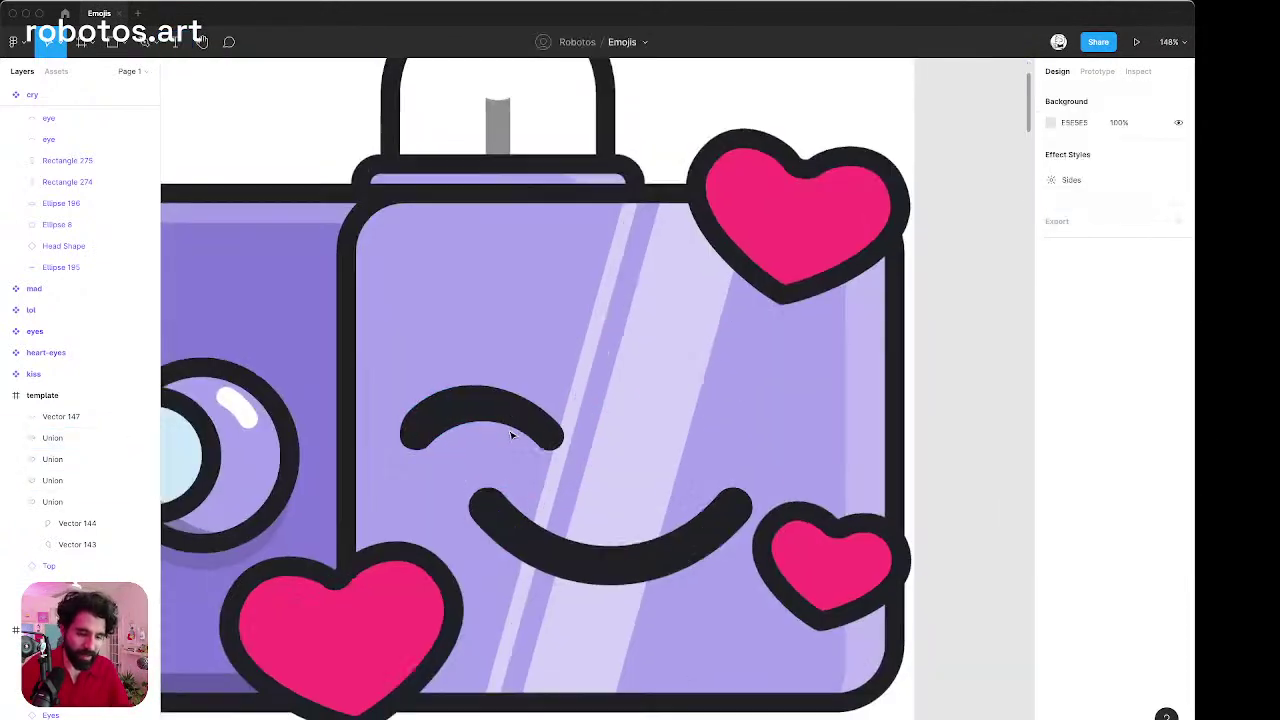
Duplicate the left eye, place the copy at X 245 on the right side of the face, and flip it horizontally.
click(463, 410)
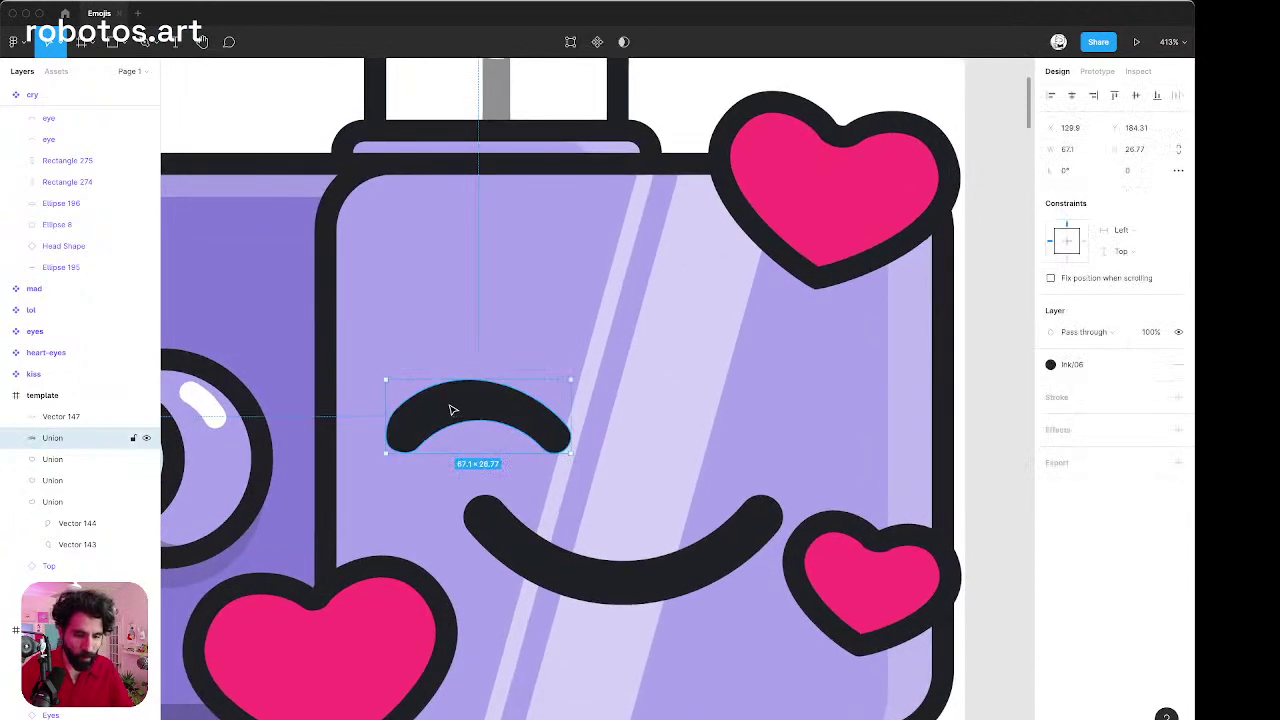
key(super+d)
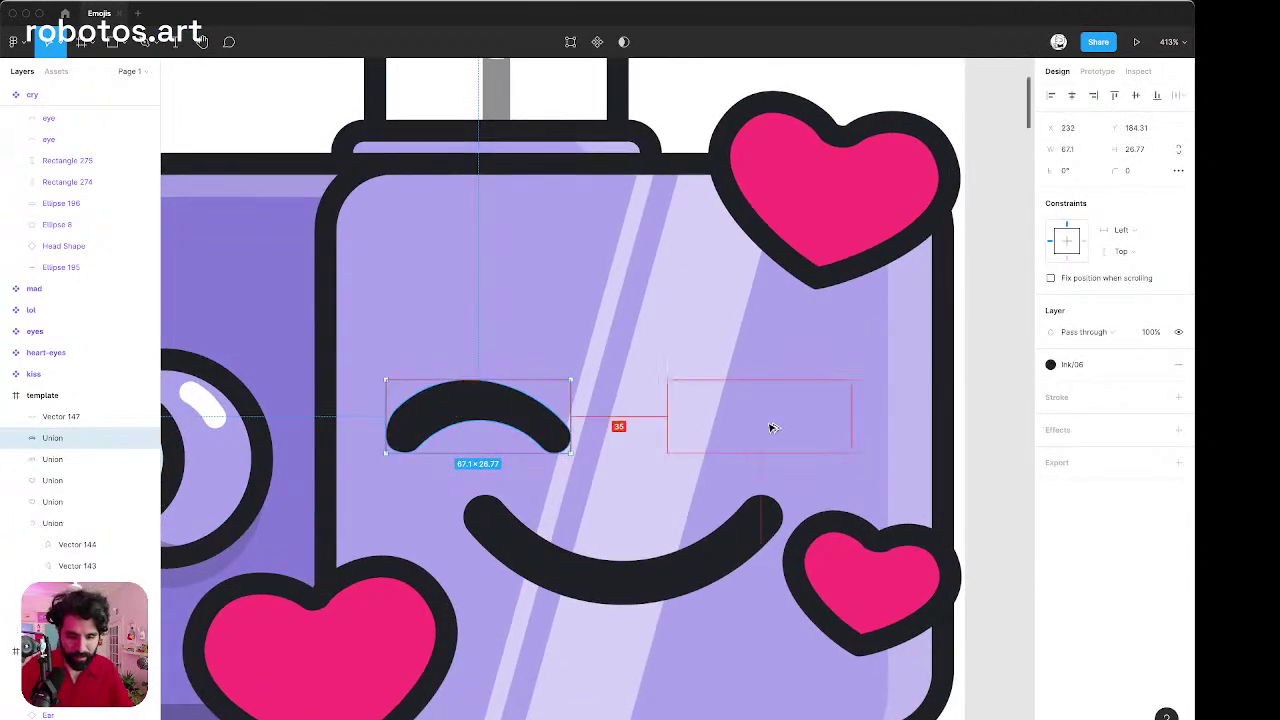
drag(775, 428, 771, 427)
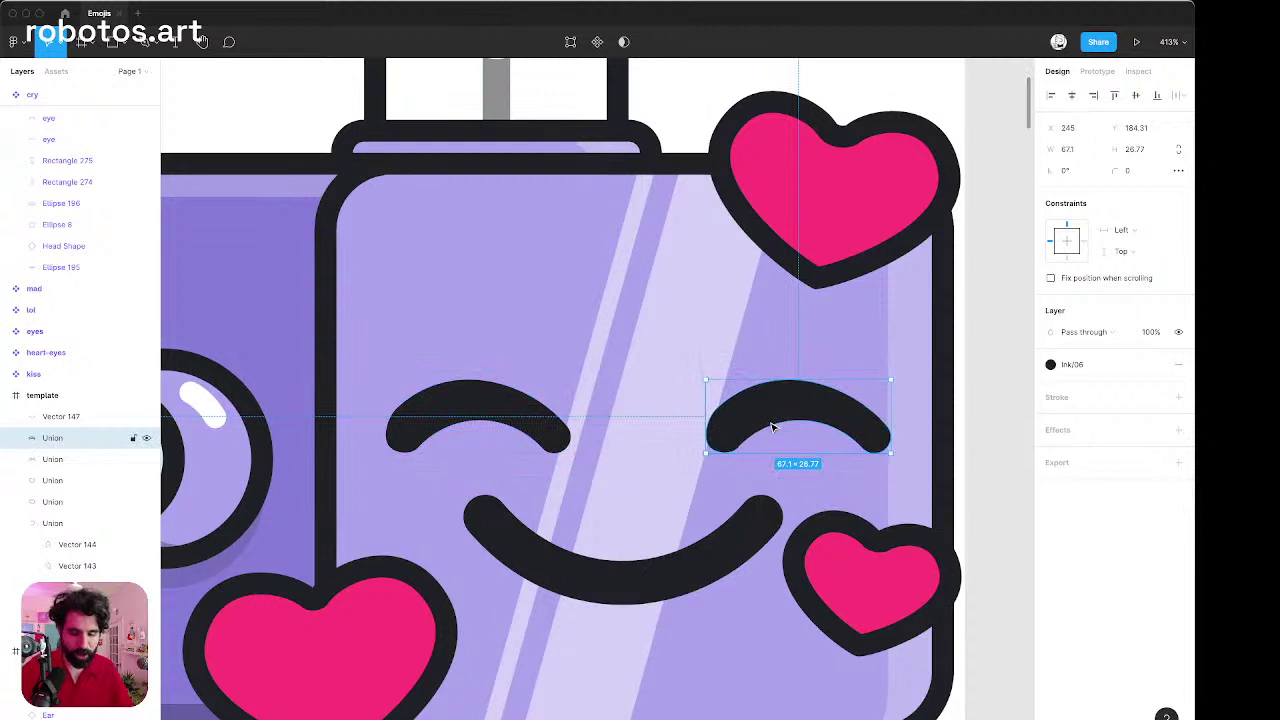
key(shift+h)
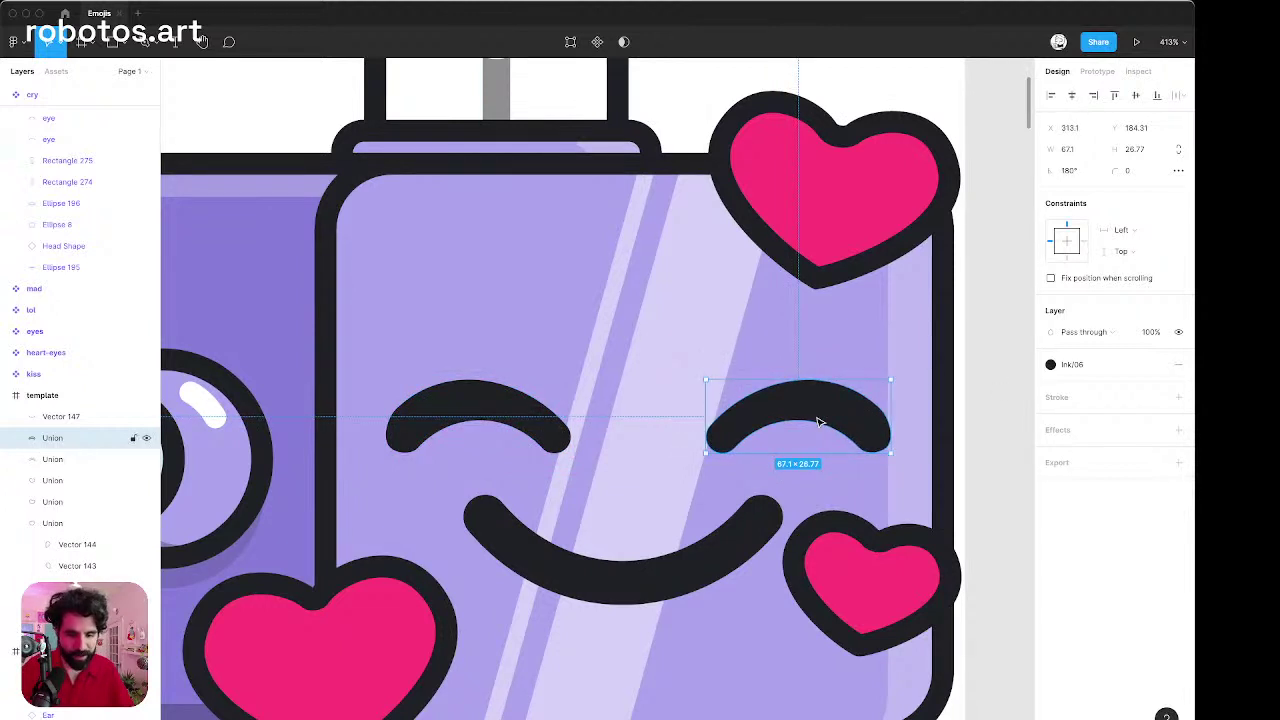
Nudge the mirrored right eye 8 px toward the left eye and deselect it.
key(Left)
key(Left)
key(Left)
key(Left)
key(Left)
key(Left)
key(Left)
key(Left)
scroll(818, 423, right, 3)
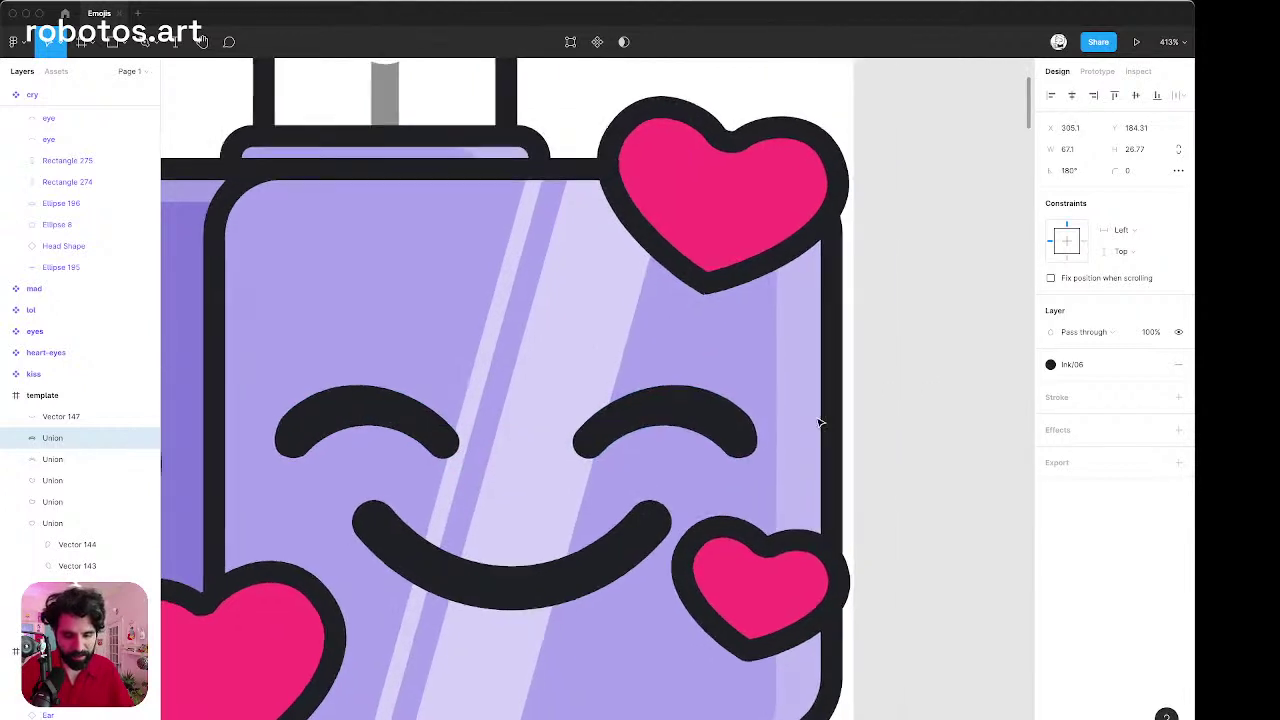
click(898, 438)
scroll(898, 438, down, 10)
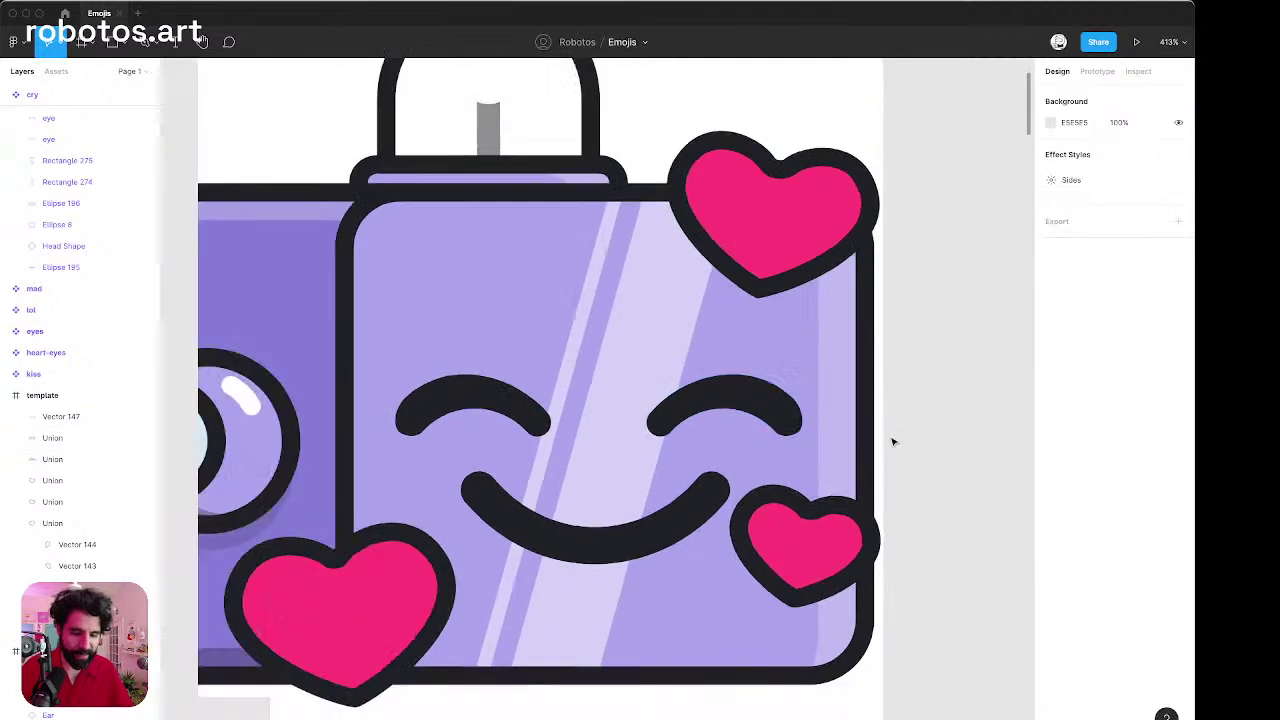
Copy the properties of the group holding both hearts in the heart-eyes emoji.
scroll(893, 441, down, 15)
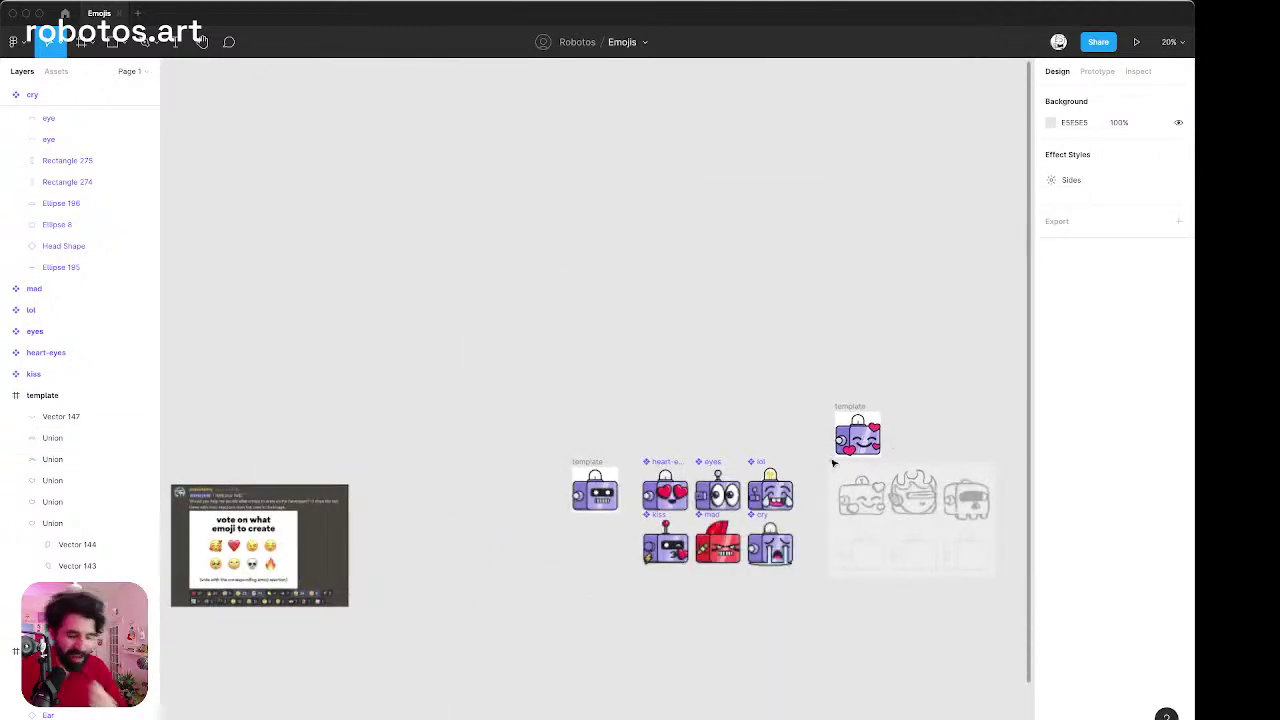
scroll(715, 488, up, 8)
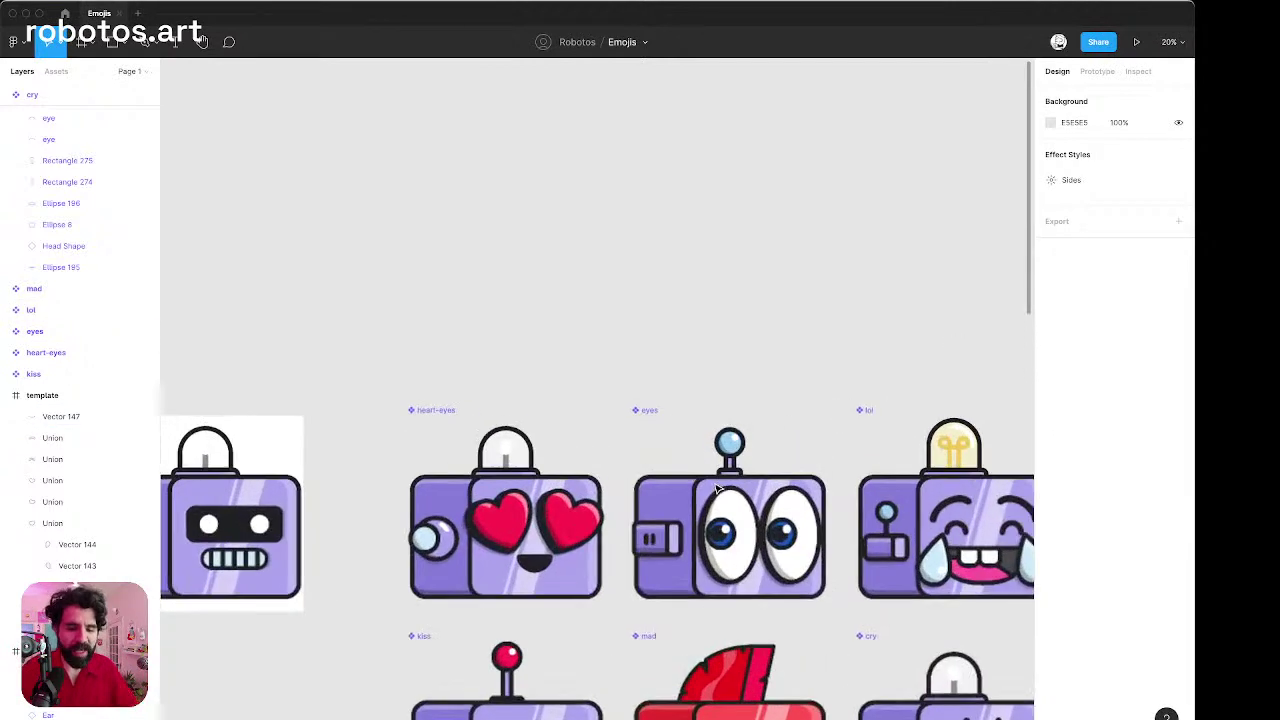
scroll(566, 511, up, 5)
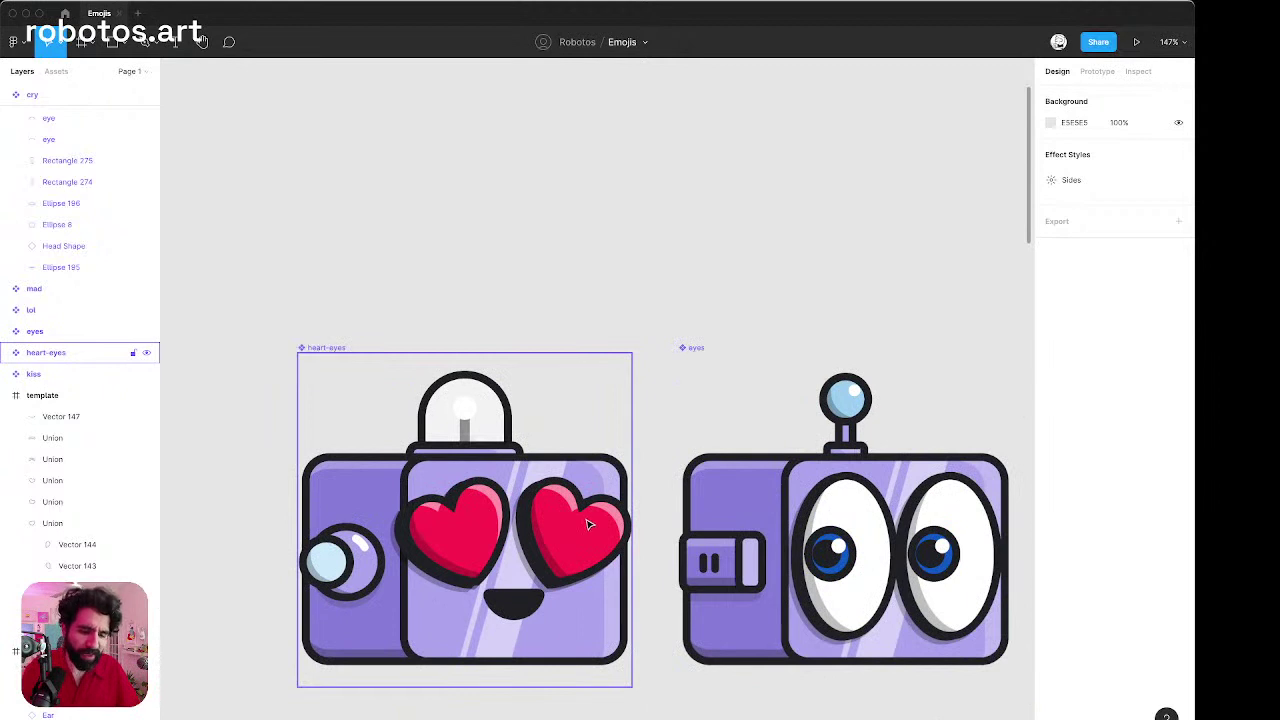
click(589, 524)
double_click(589, 524)
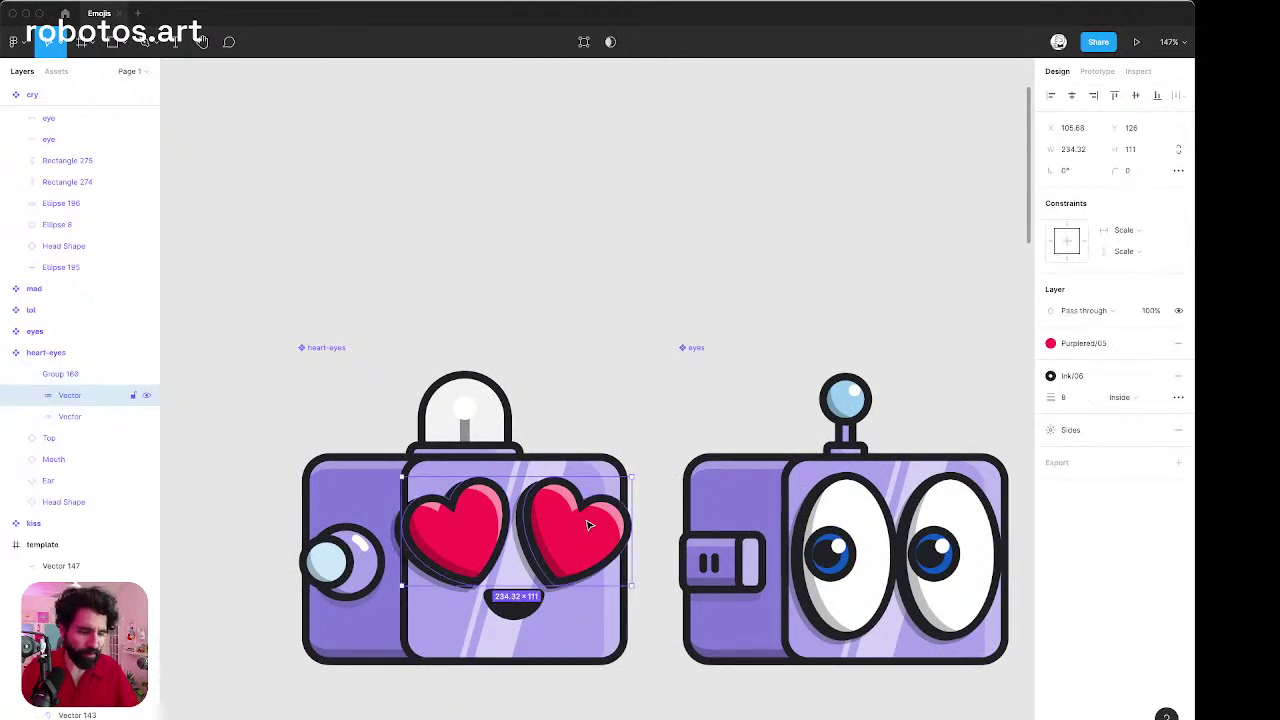
click(87, 374)
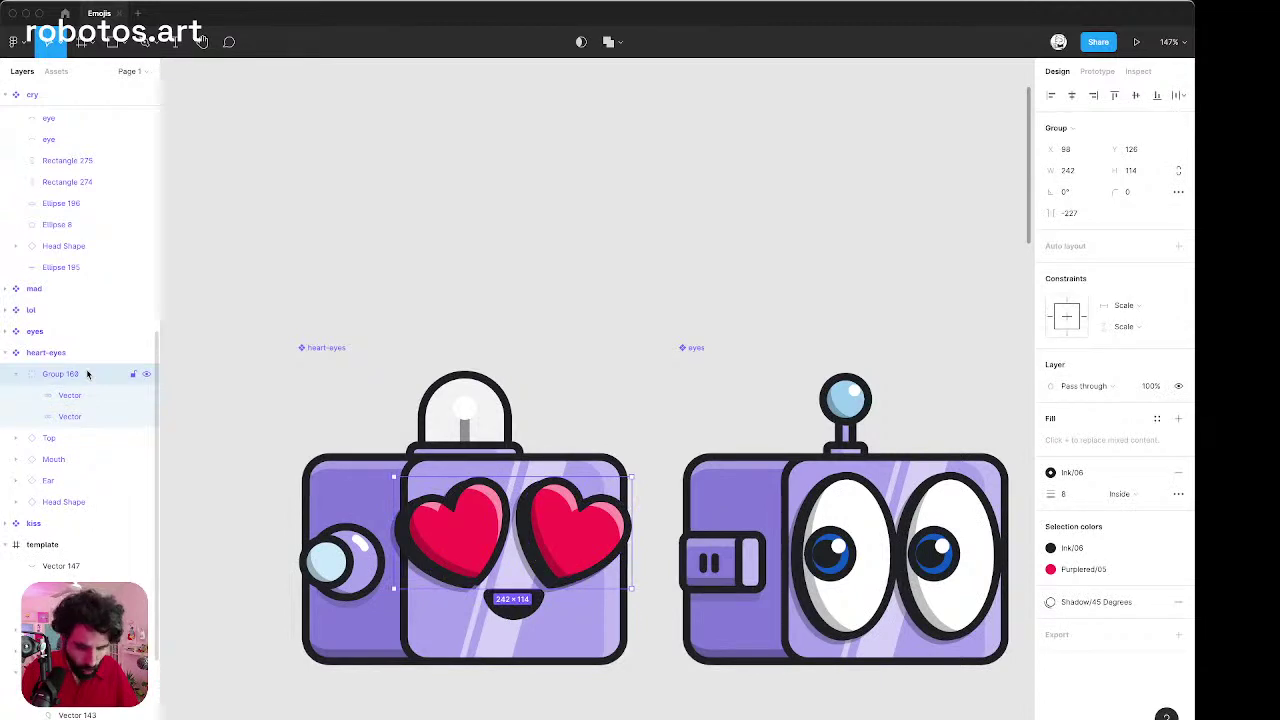
Try pasting the heart group's stroke and Shadow/45 Degrees properties onto the smiling emoji's three hearts, and undo it.
scroll(590, 278, down, 10)
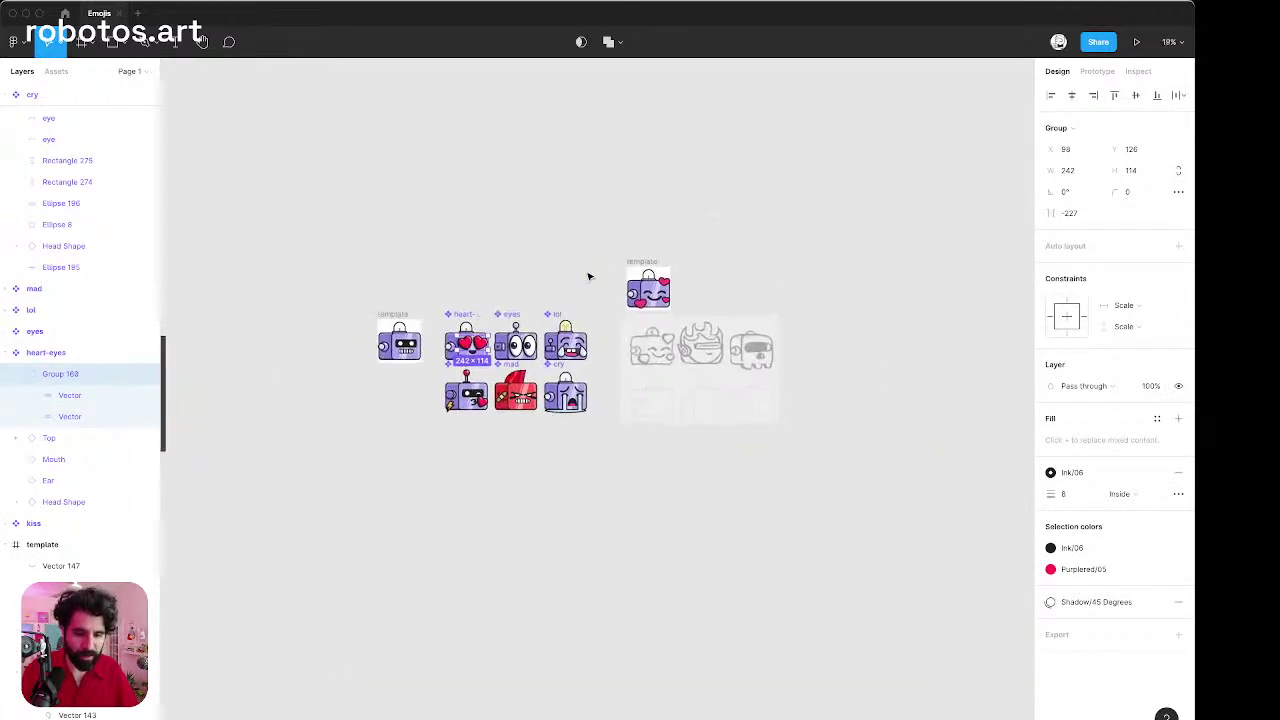
scroll(621, 299, up, 6)
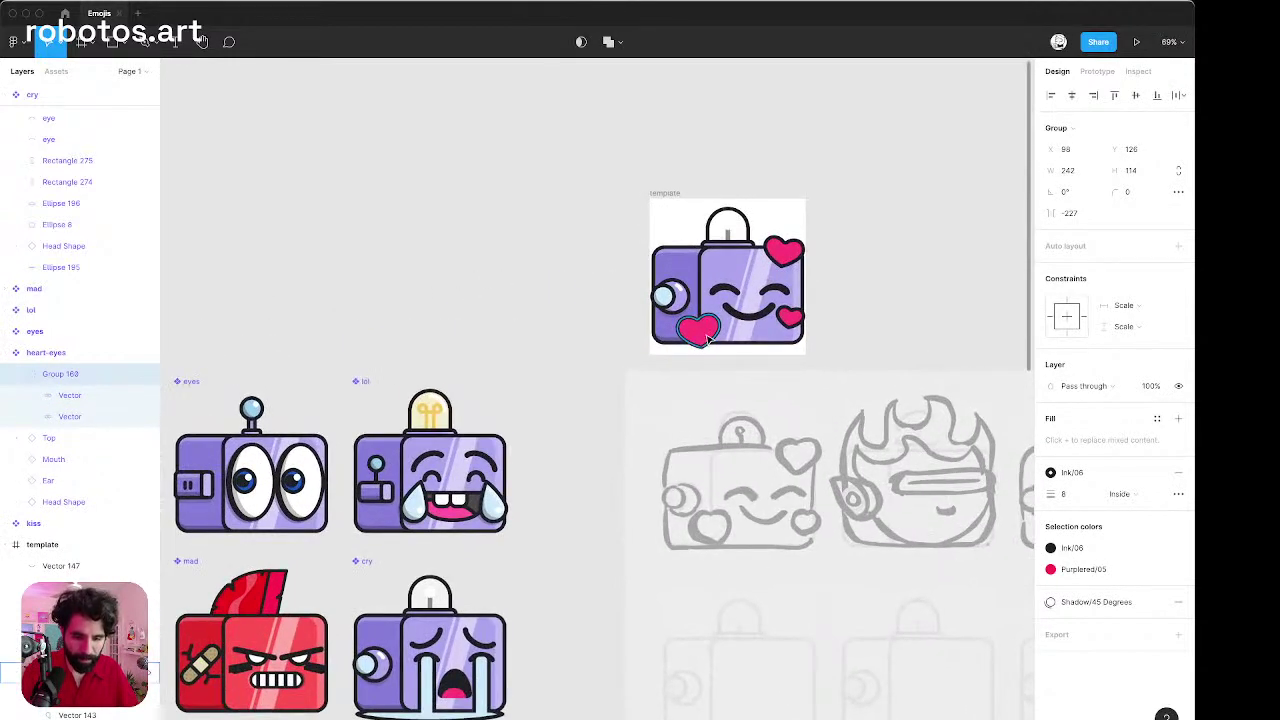
shift+click(704, 336)
shift+click(789, 262)
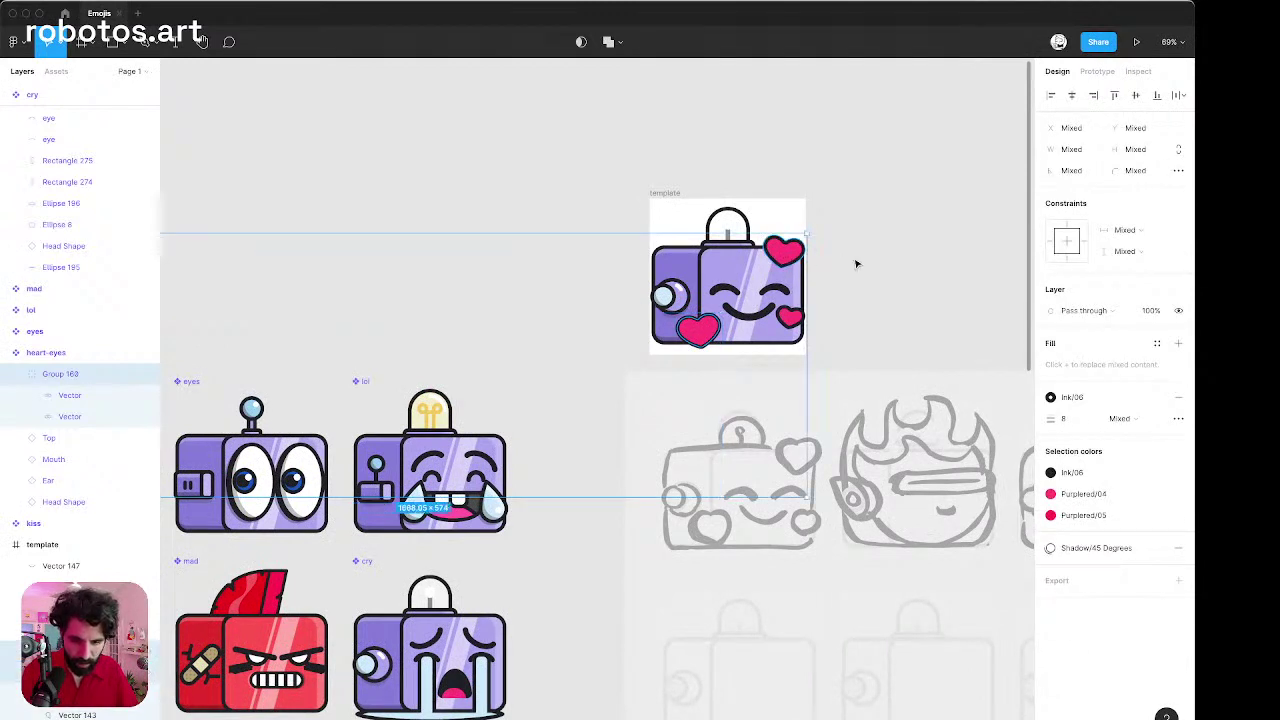
key(Escape)
click(704, 336)
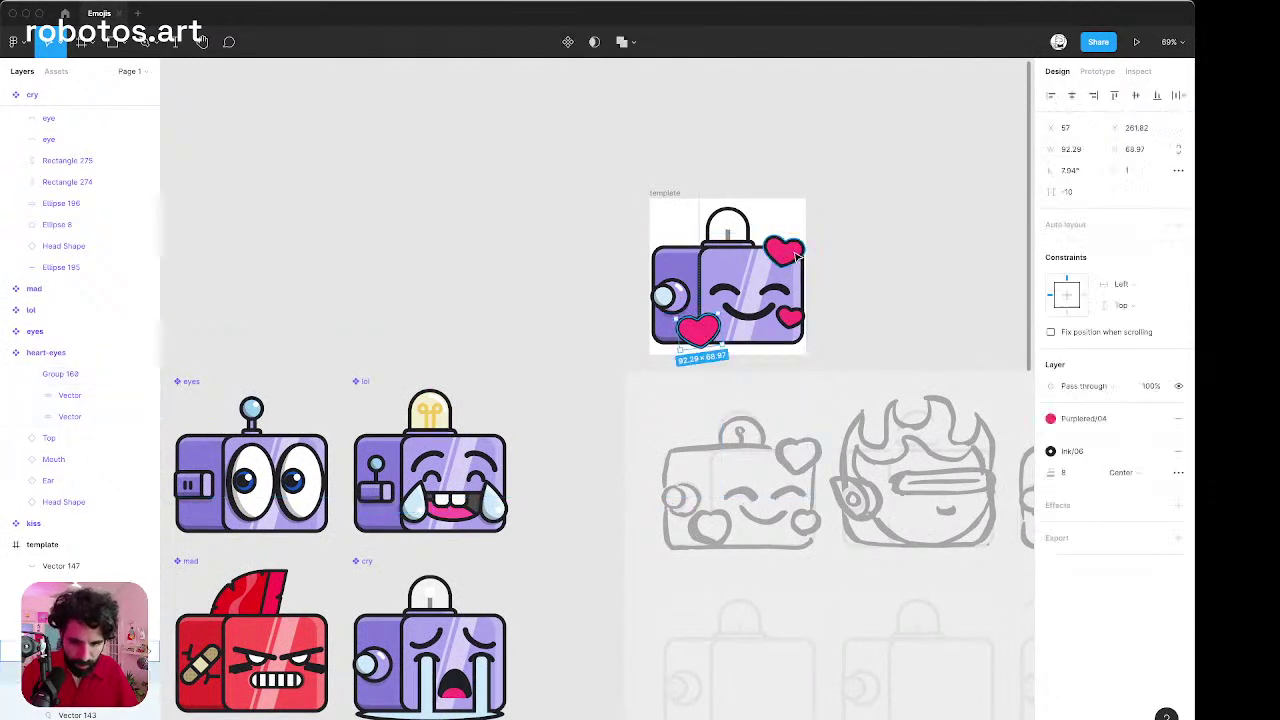
shift+click(797, 258)
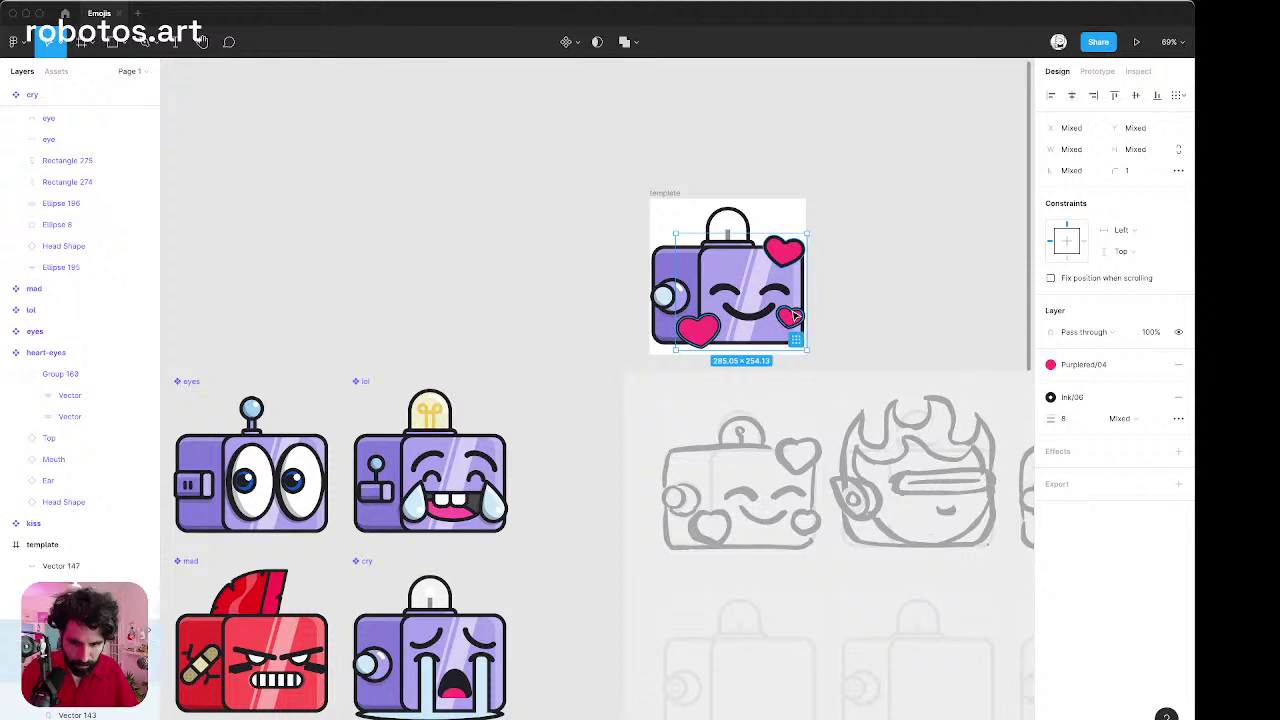
scroll(791, 313, up, 5)
scroll(793, 315, up, 2)
key(alt)
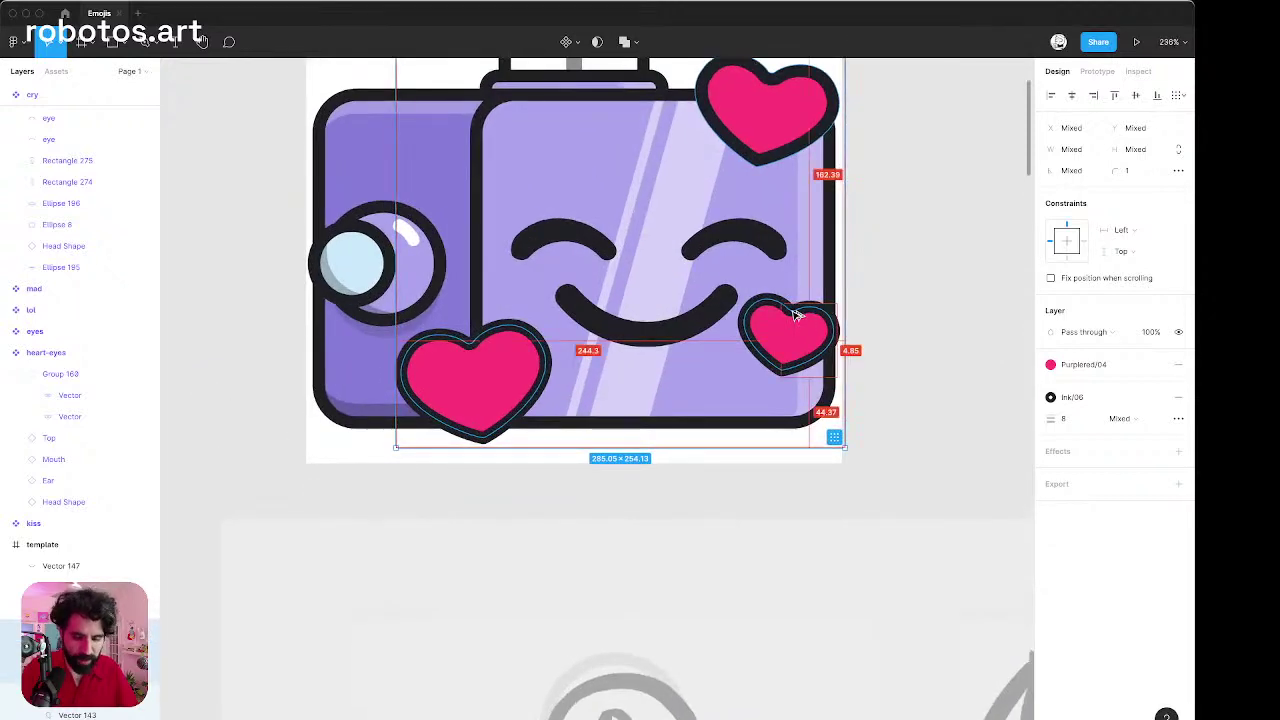
key(super+alt+v)
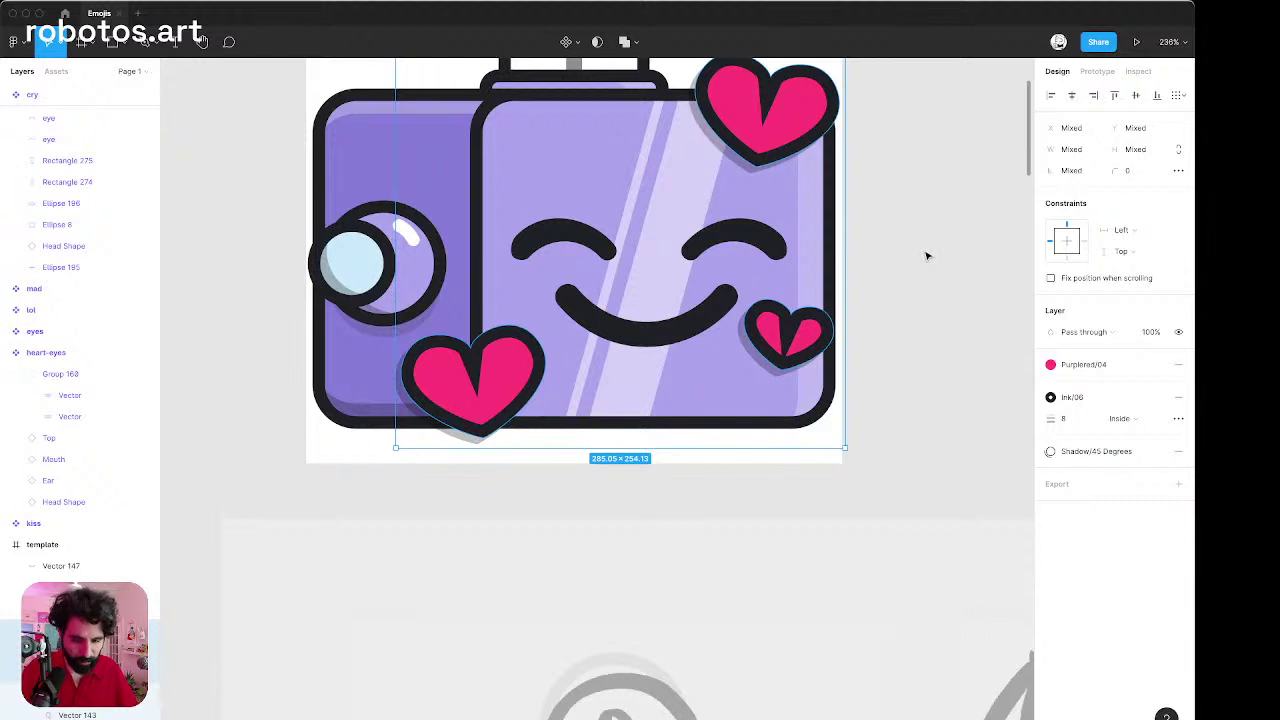
key(super+z)
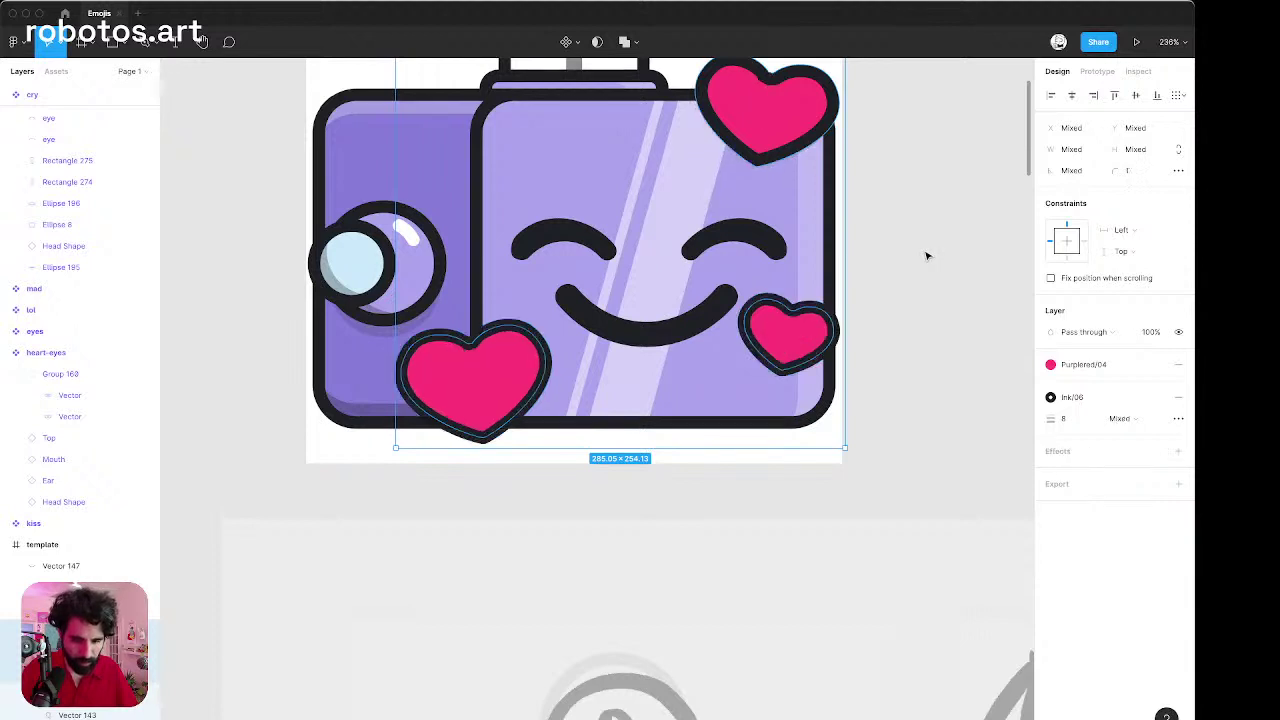
Select the front heart vector inside the heart-eyes emoji's heart group as the style source for the Sides effect.
scroll(926, 256, down, 10)
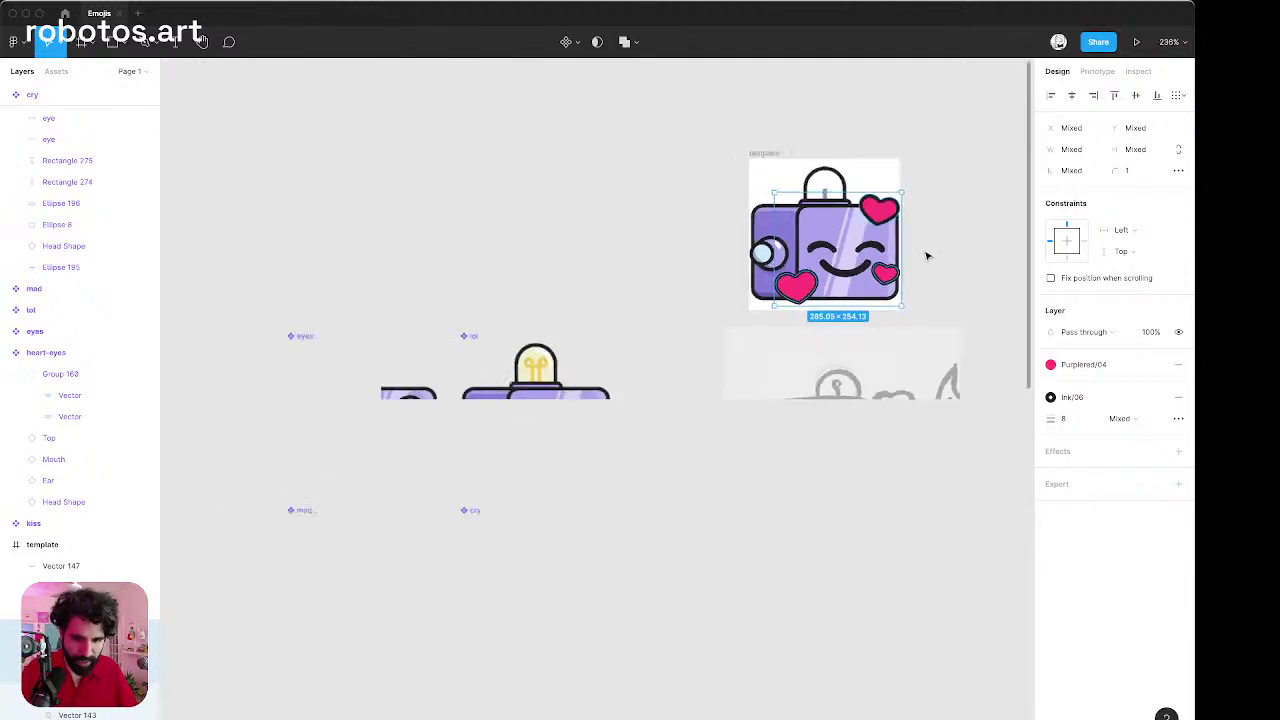
scroll(461, 317, up, 6)
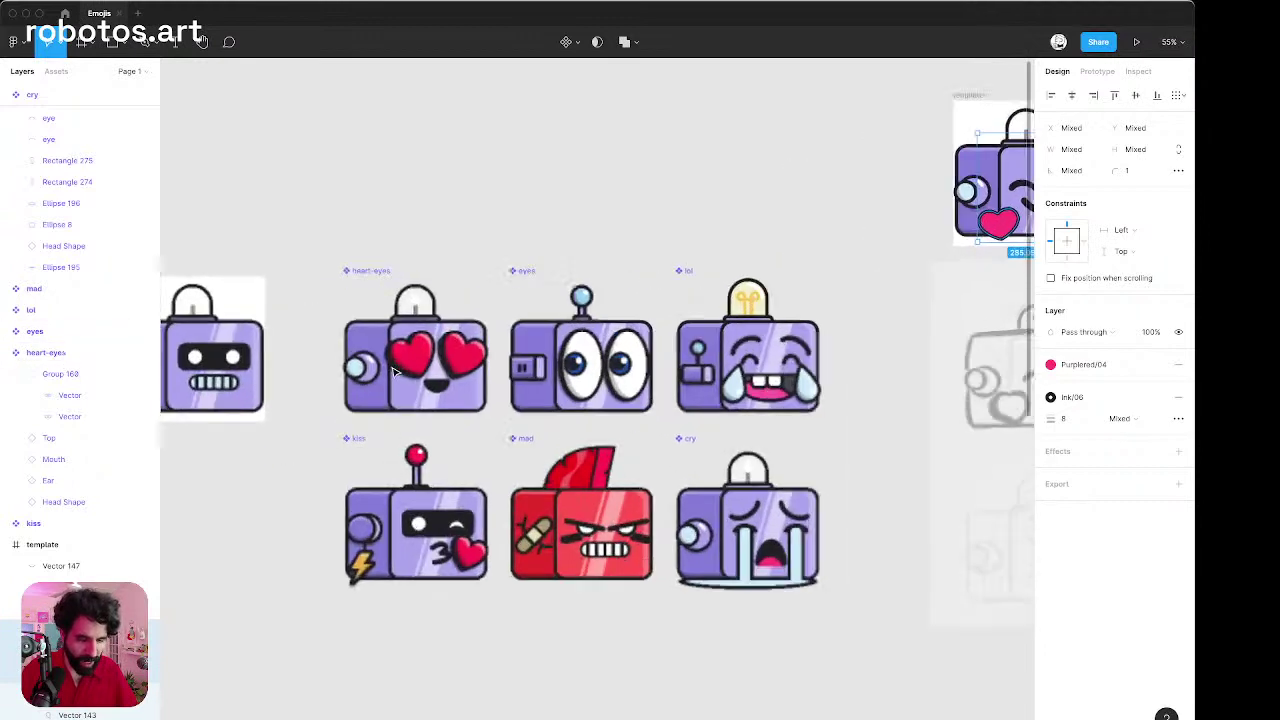
click(461, 317)
click(461, 317)
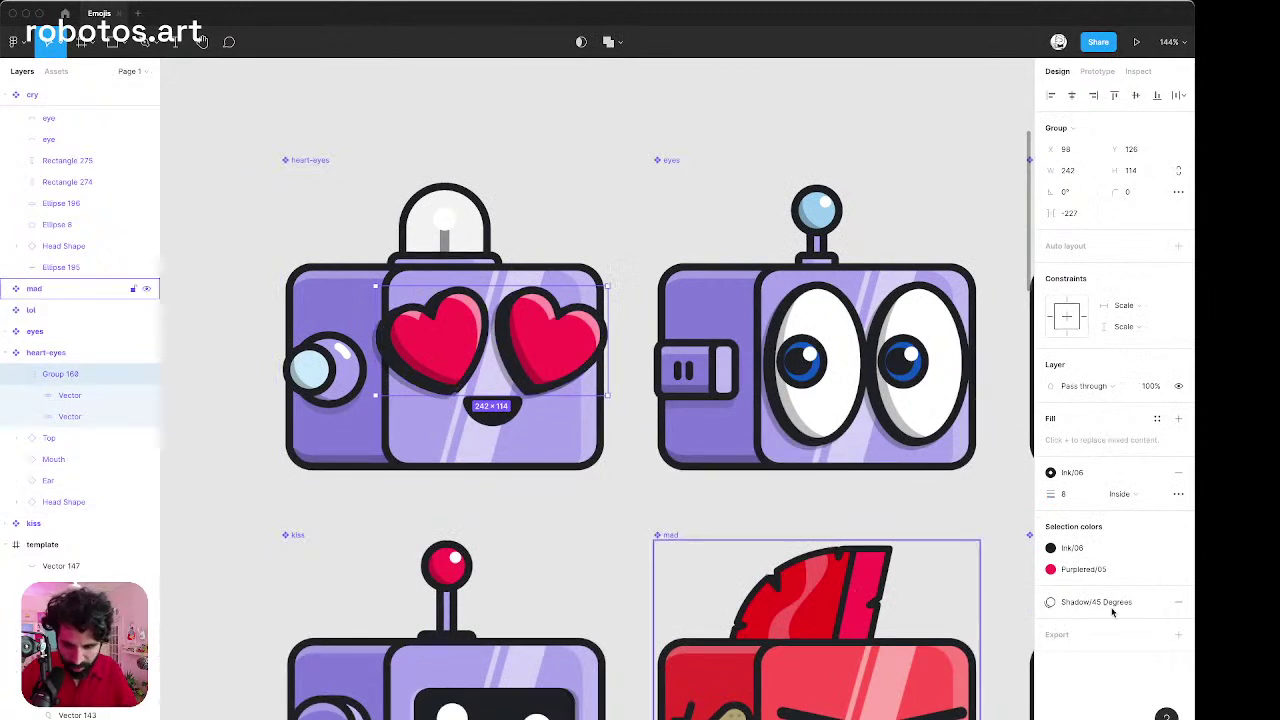
click(85, 397)
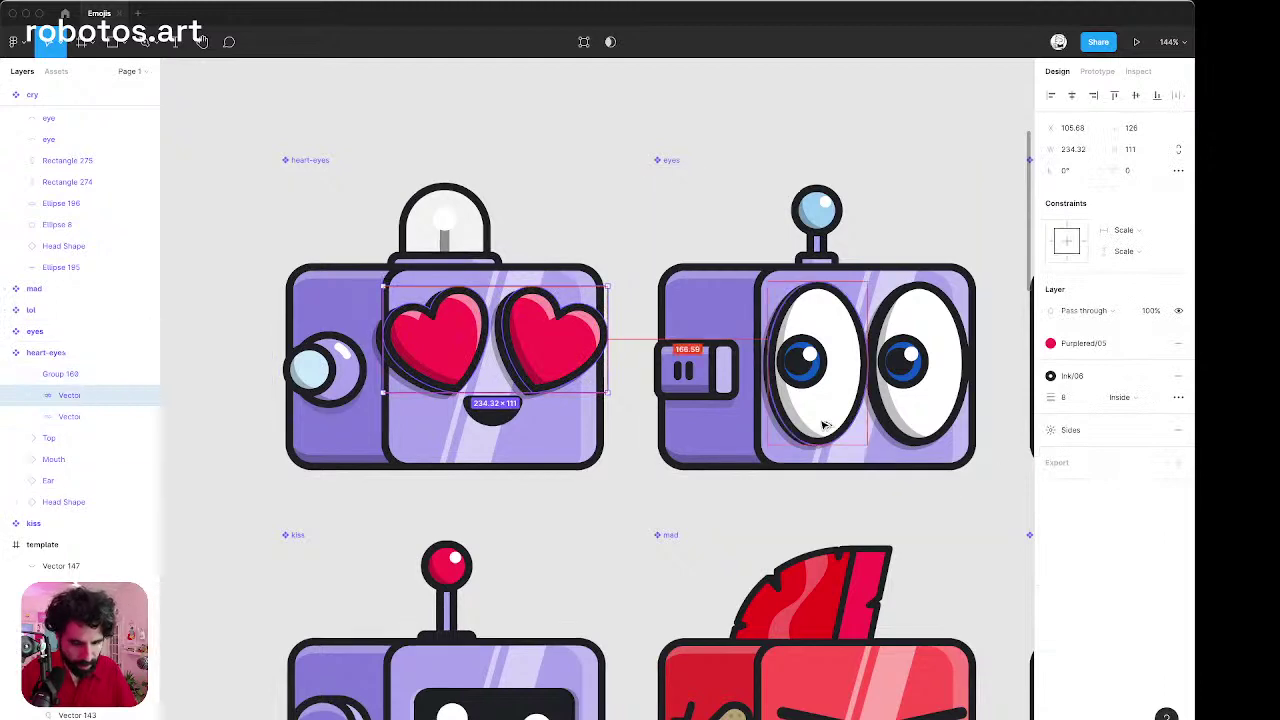
Paste the heart-eyes heart's properties, including its Purplered/05 fill and Sides effect, onto all three hearts of the smiling emoji.
scroll(824, 426, down, 5)
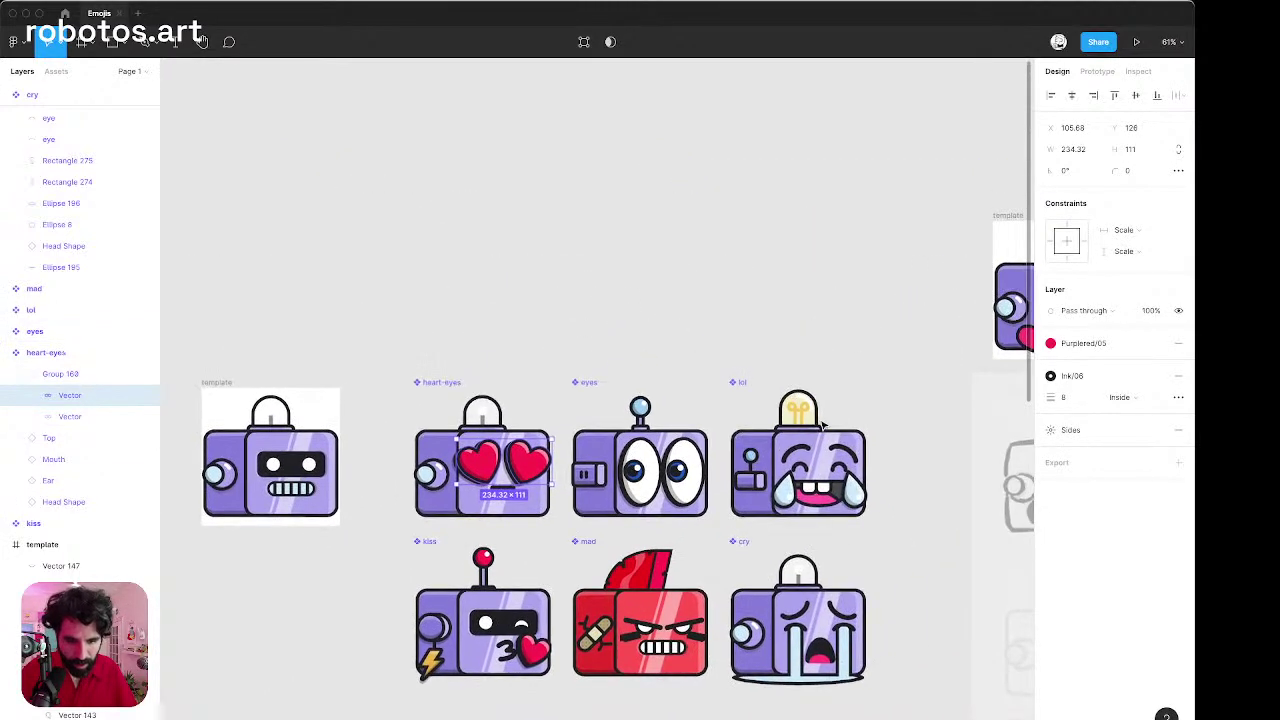
scroll(920, 410, right, 5)
scroll(920, 410, up, 2)
scroll(1014, 391, up, 6)
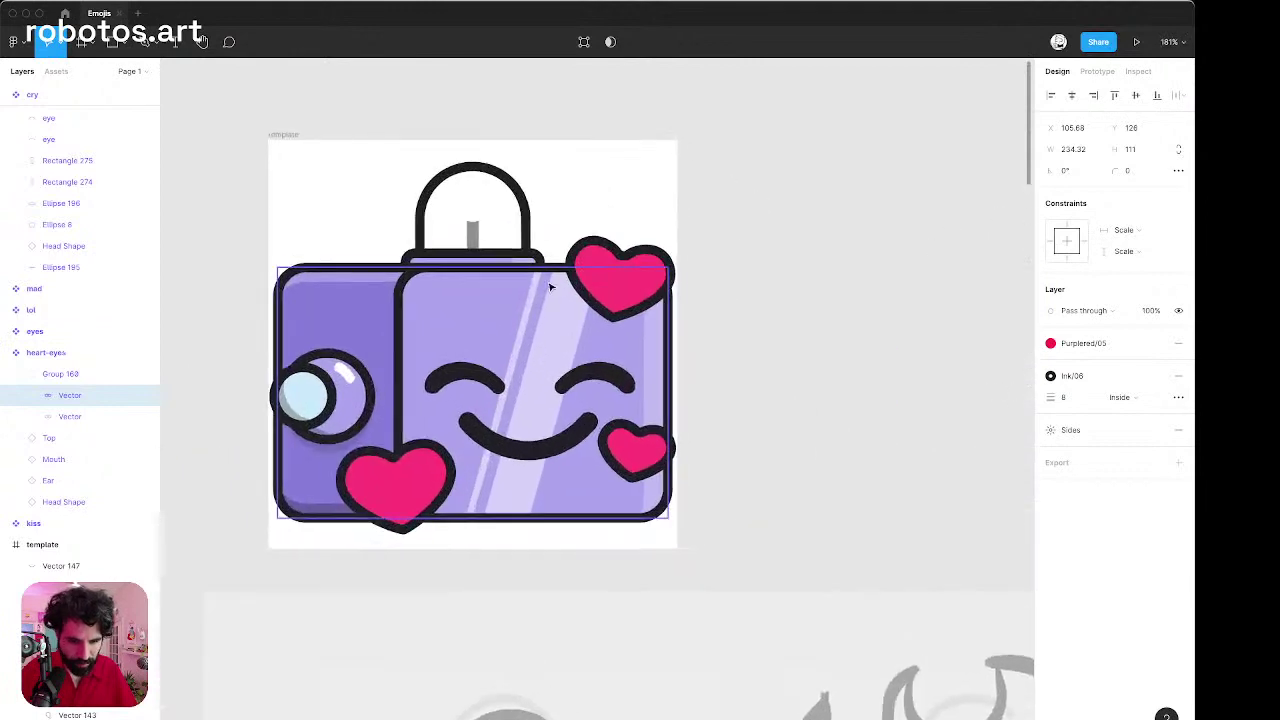
click(614, 280)
shift+click(390, 503)
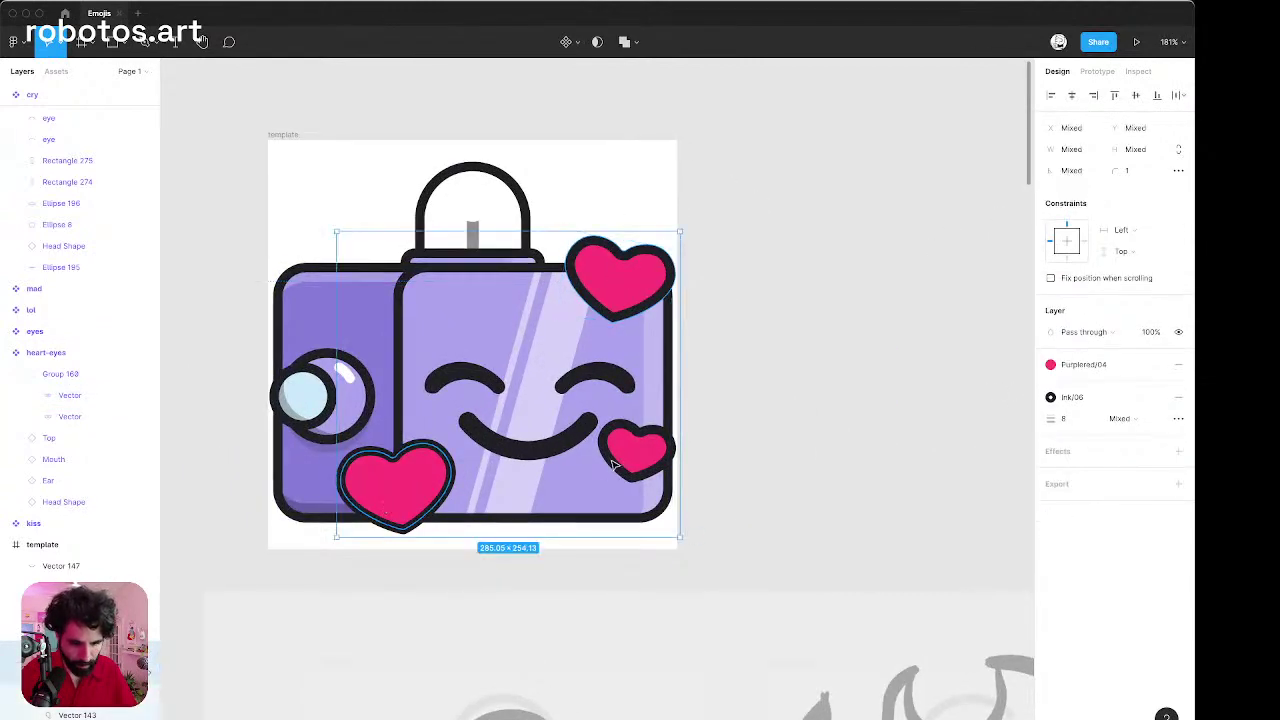
key(alt)
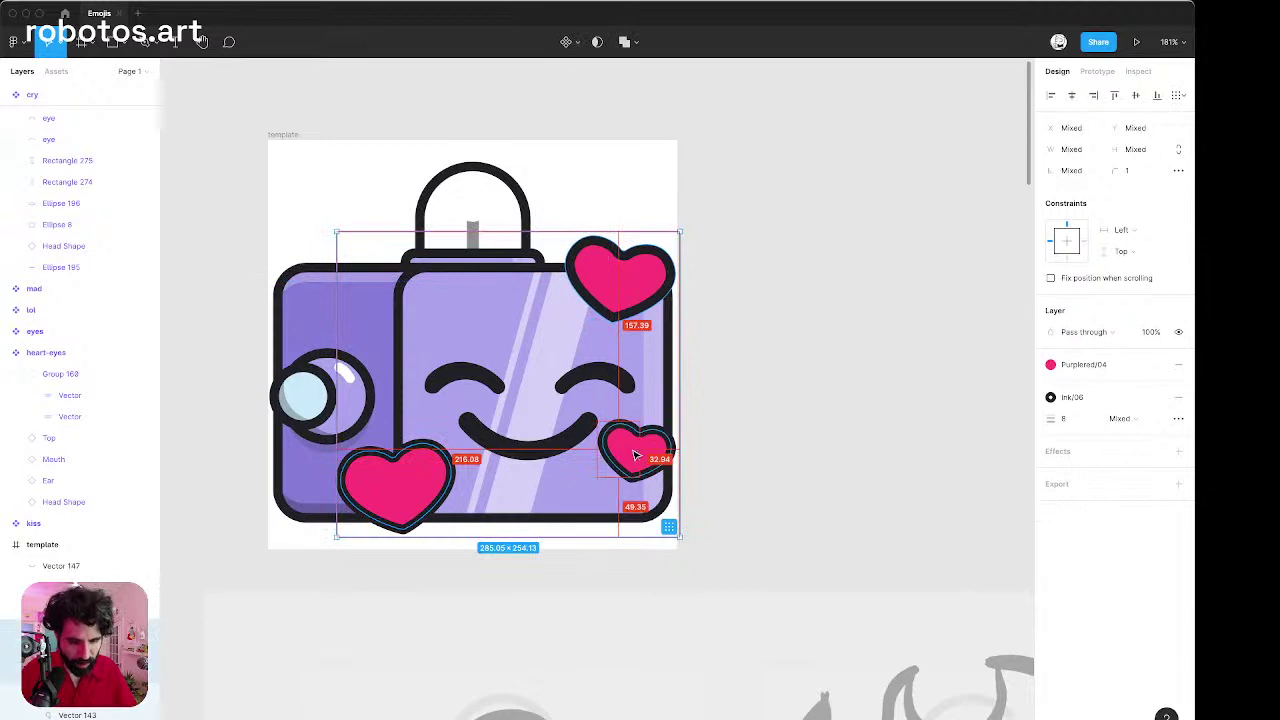
key(alt+super+v)
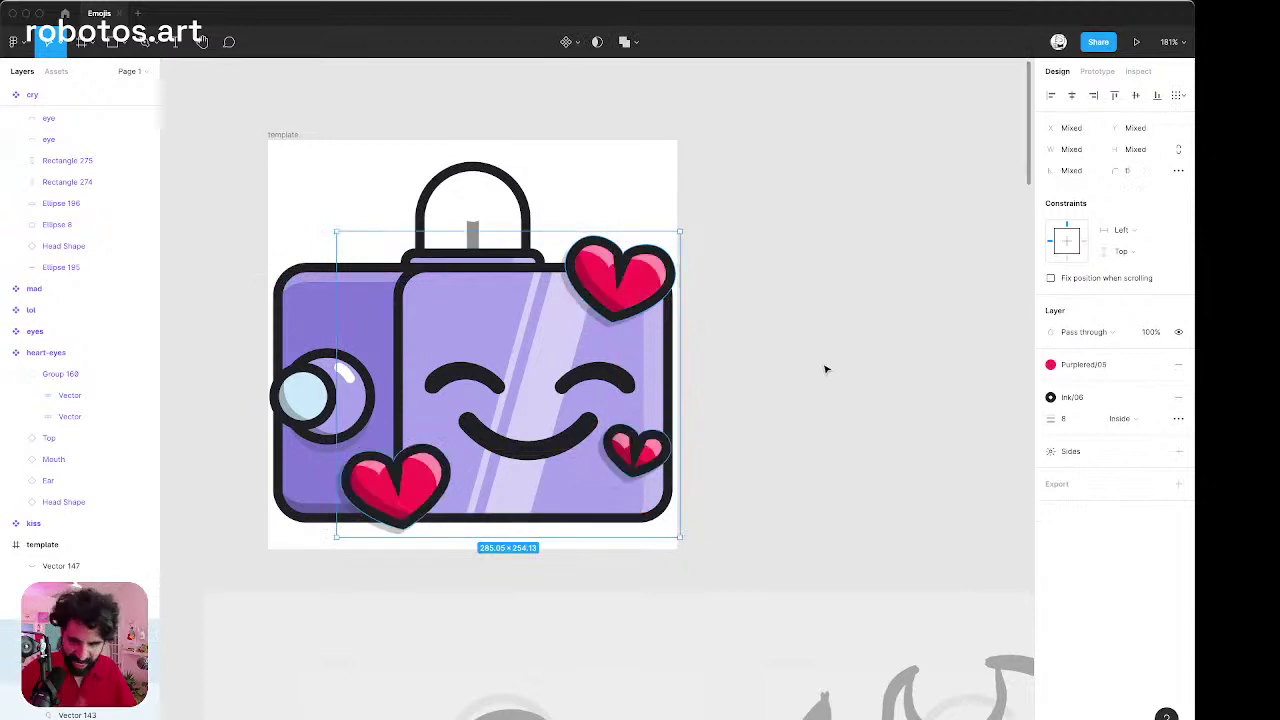
Detach the Sides effect style from the three hearts and toggle the drop shadow and first inner shadow off and on to compare them.
click(1157, 452)
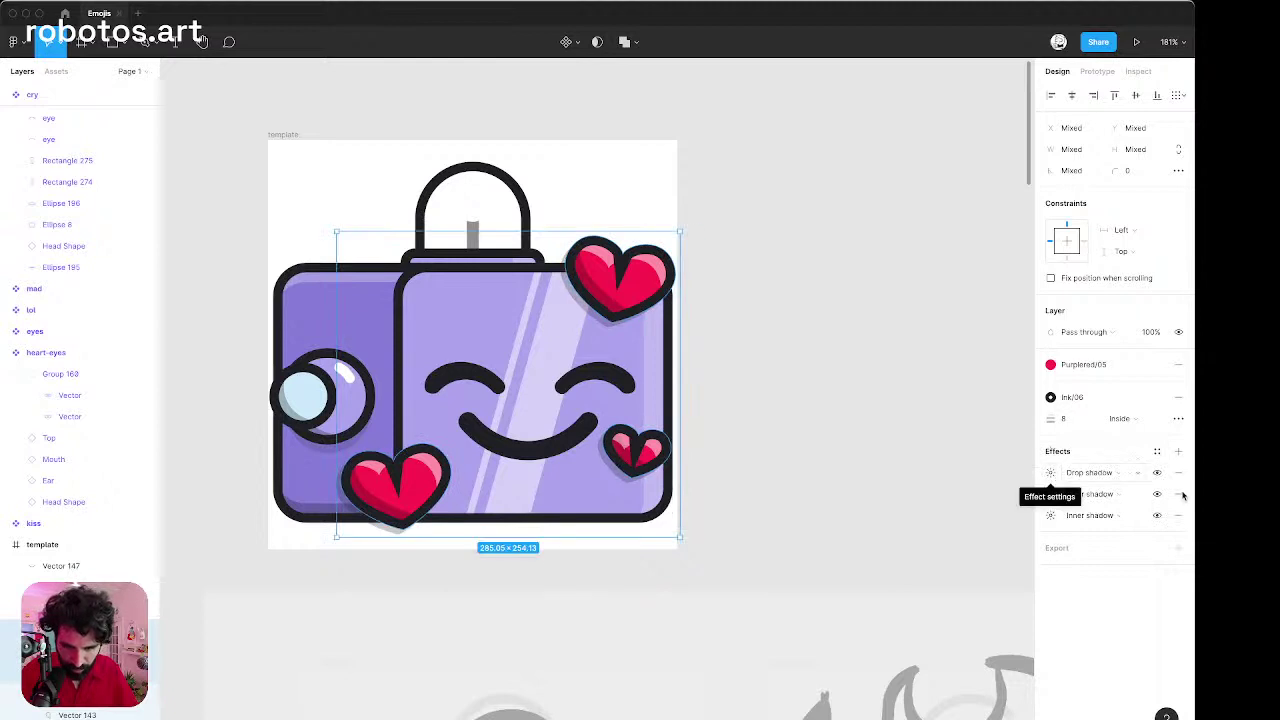
click(1157, 473)
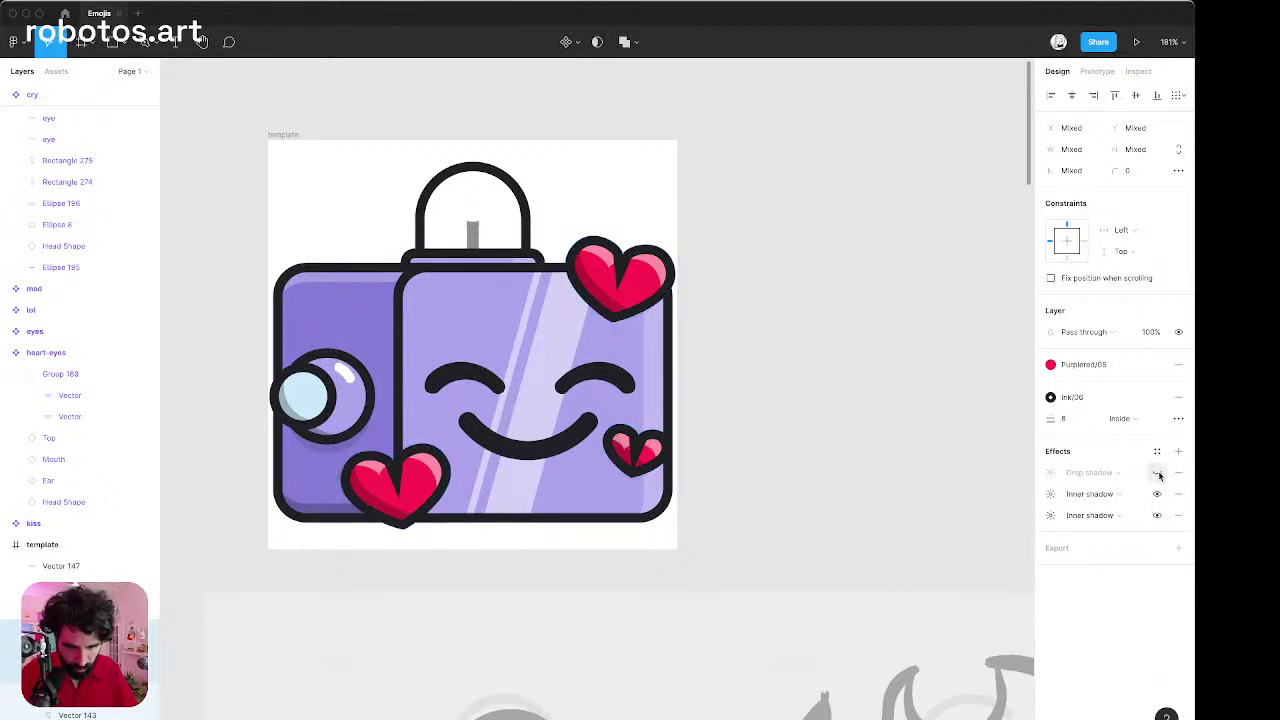
click(1157, 474)
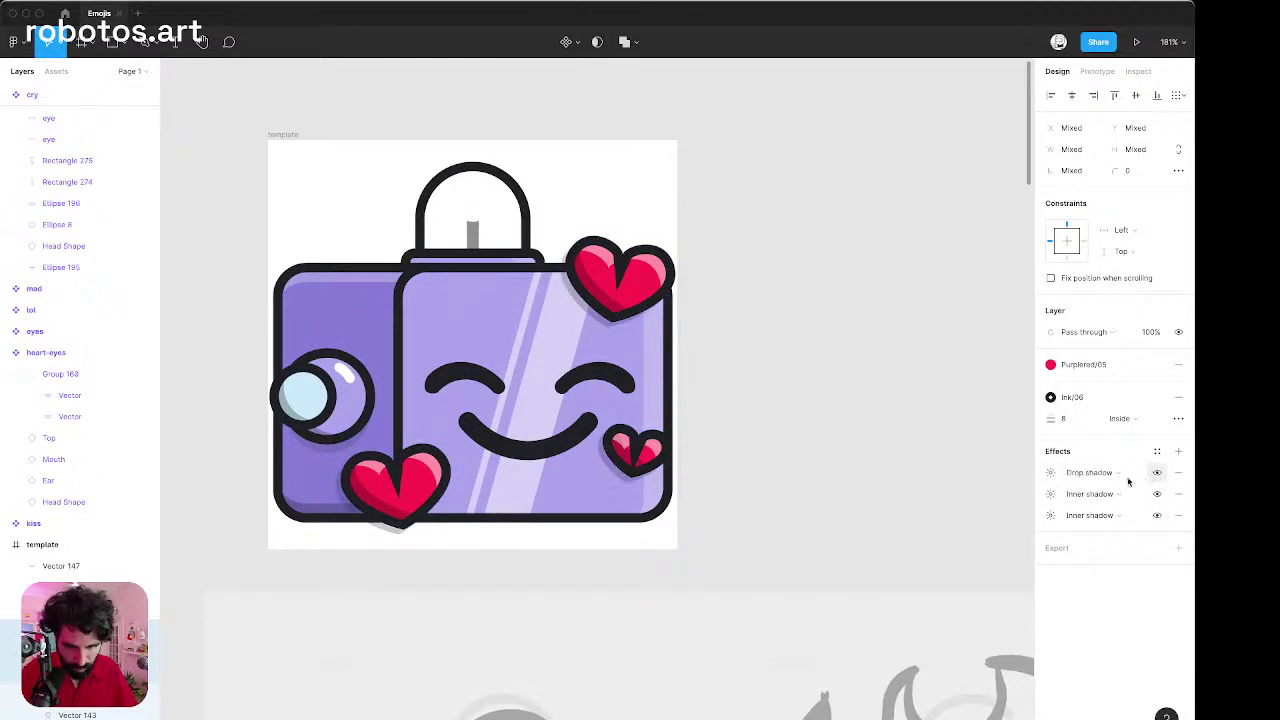
click(1050, 495)
click(1051, 496)
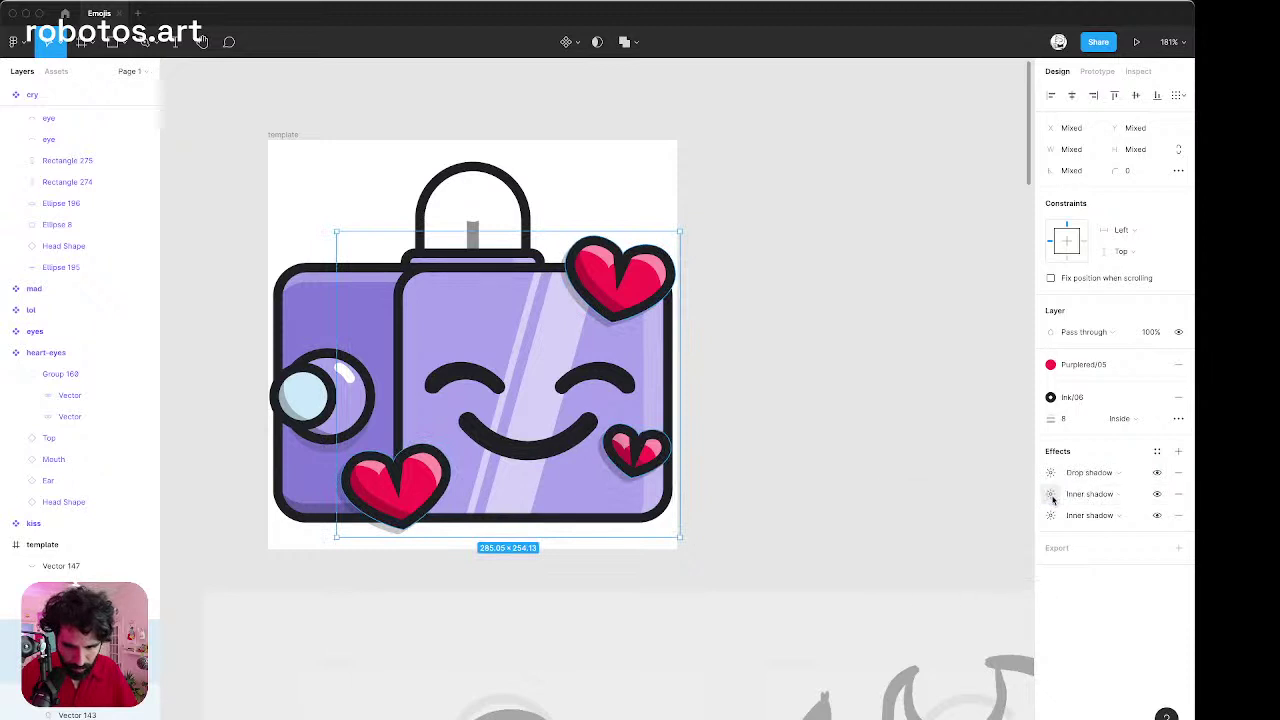
click(1160, 498)
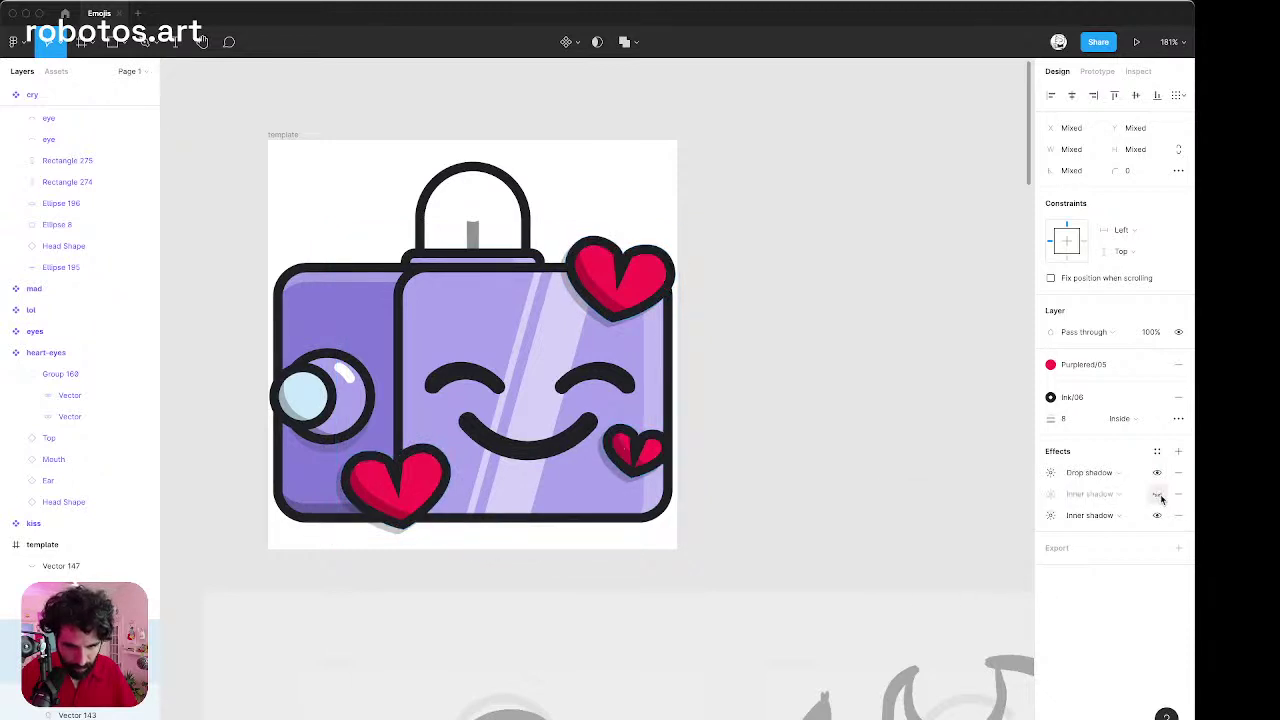
click(1160, 498)
Set the X offset of the three hearts' white inner shadow to -8.
click(1051, 496)
click(822, 424)
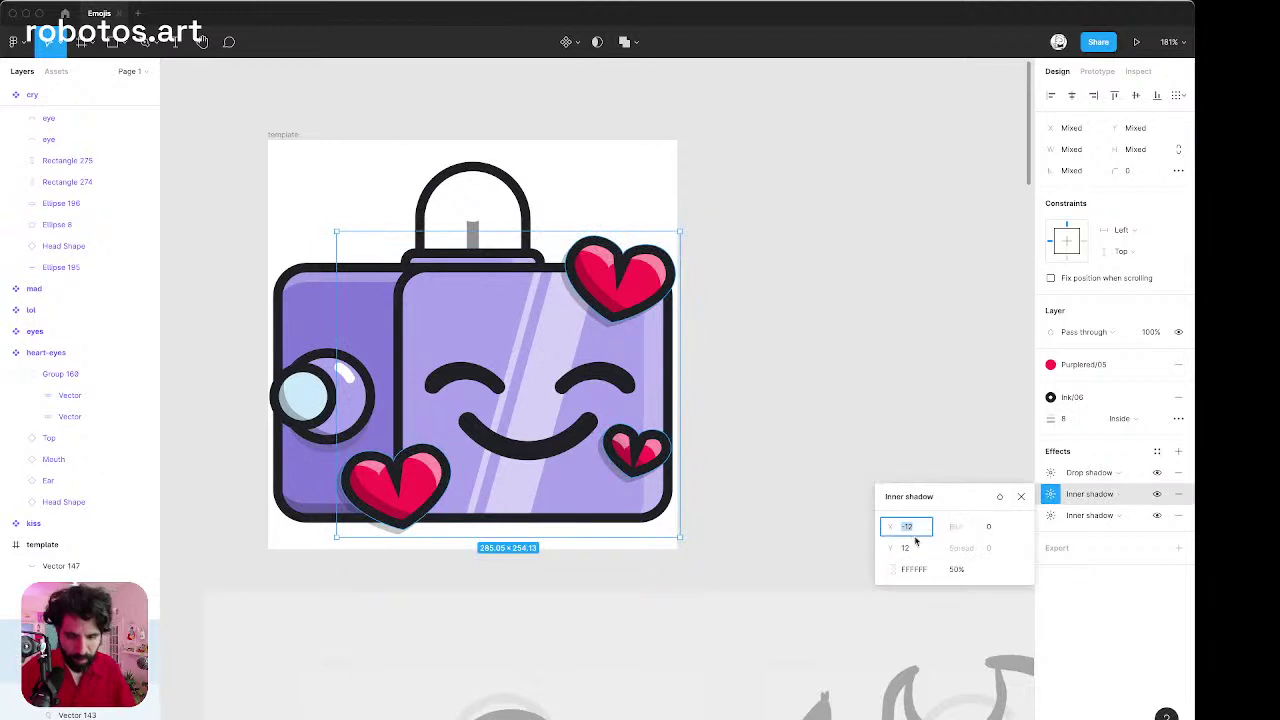
scroll(925, 547, up, 5)
scroll(731, 486, down, 3)
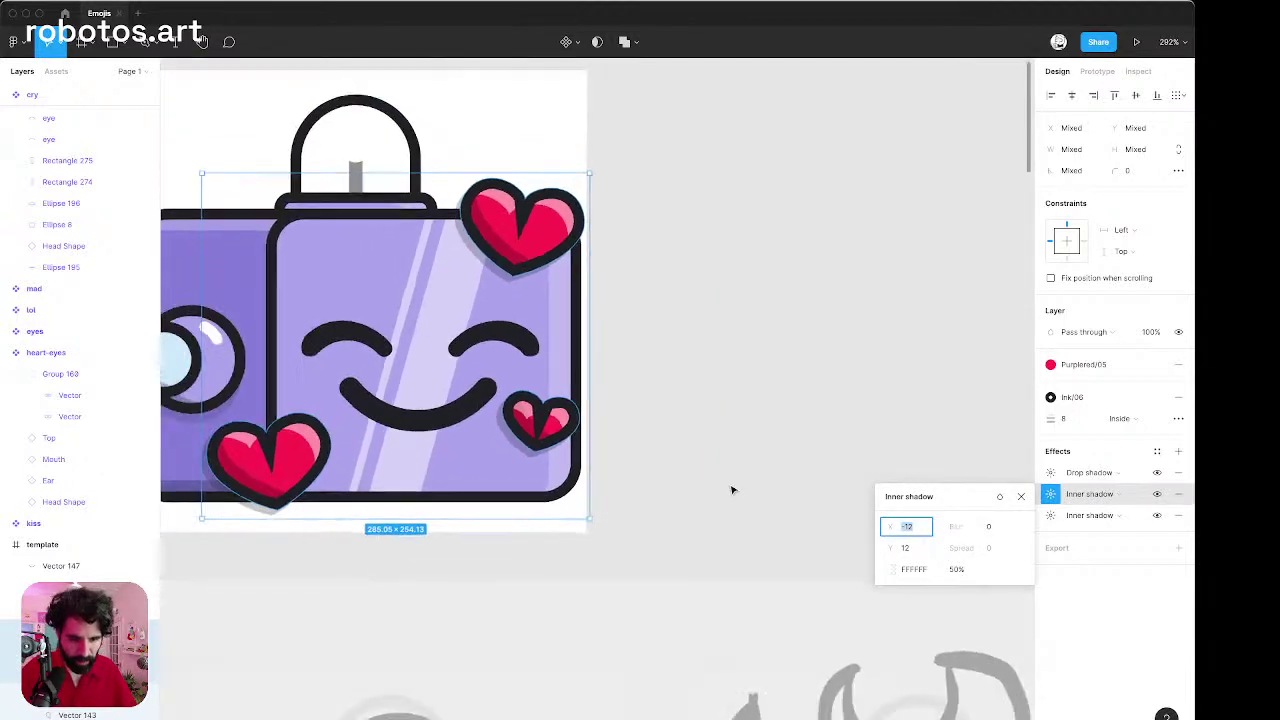
key(shift+Down)
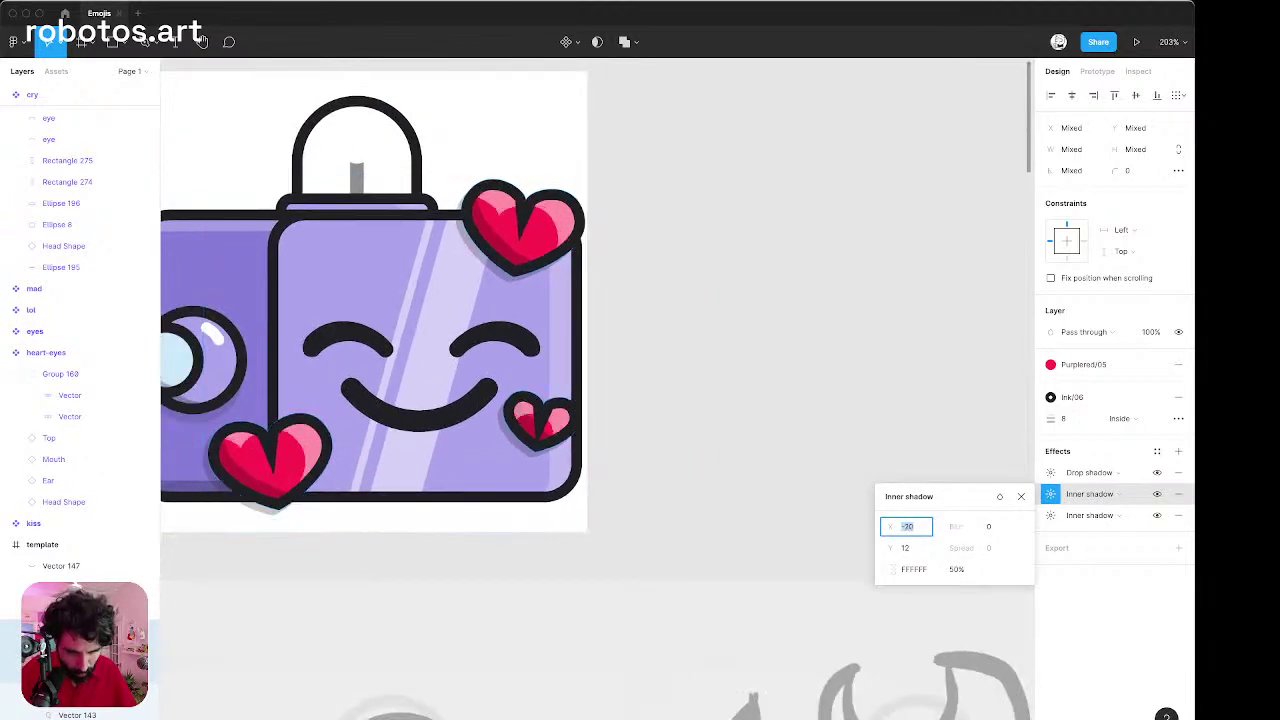
key(super+z)
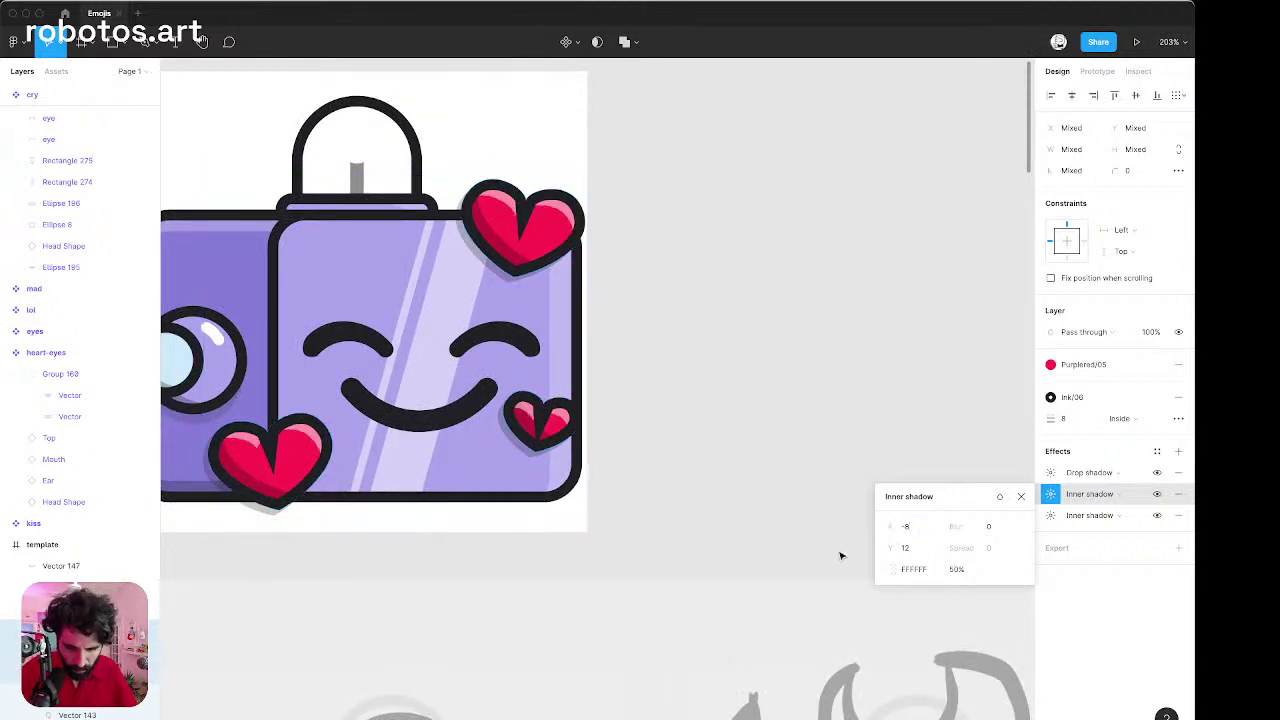
Try a Y offset of 8 on the hearts' white inner shadow and return it to 12.
click(913, 549)
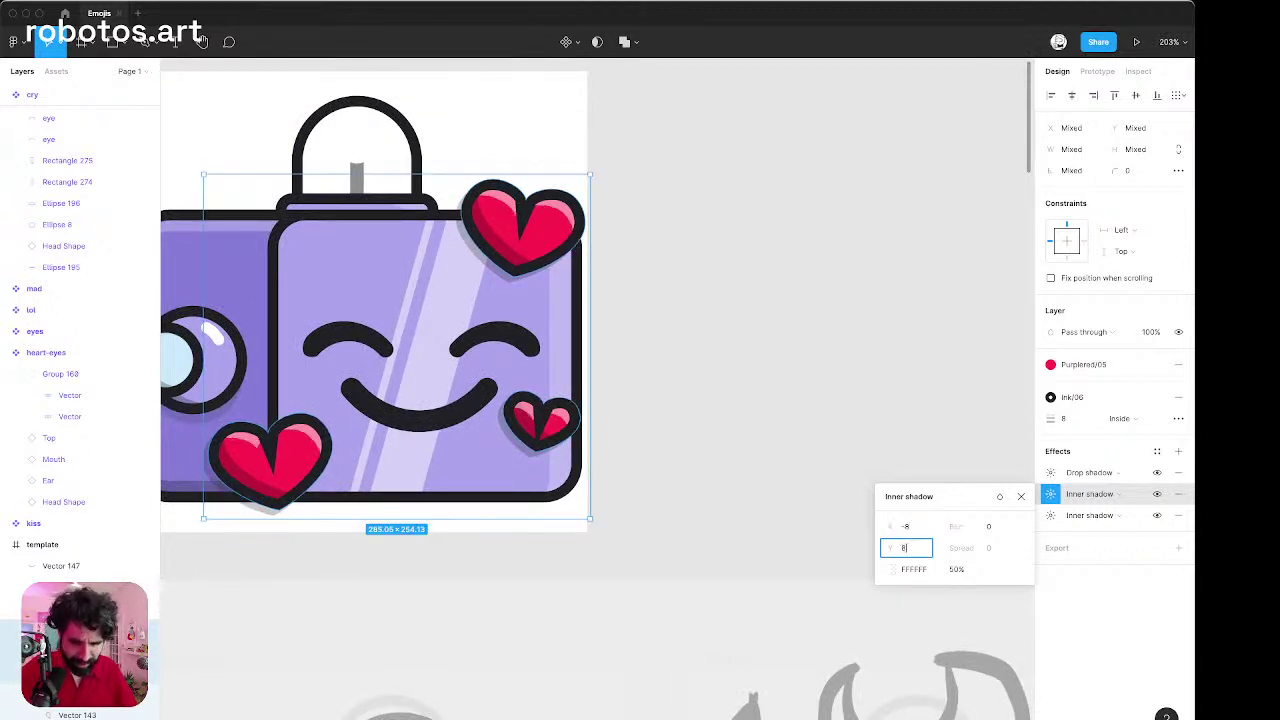
text(8)
key(Return)
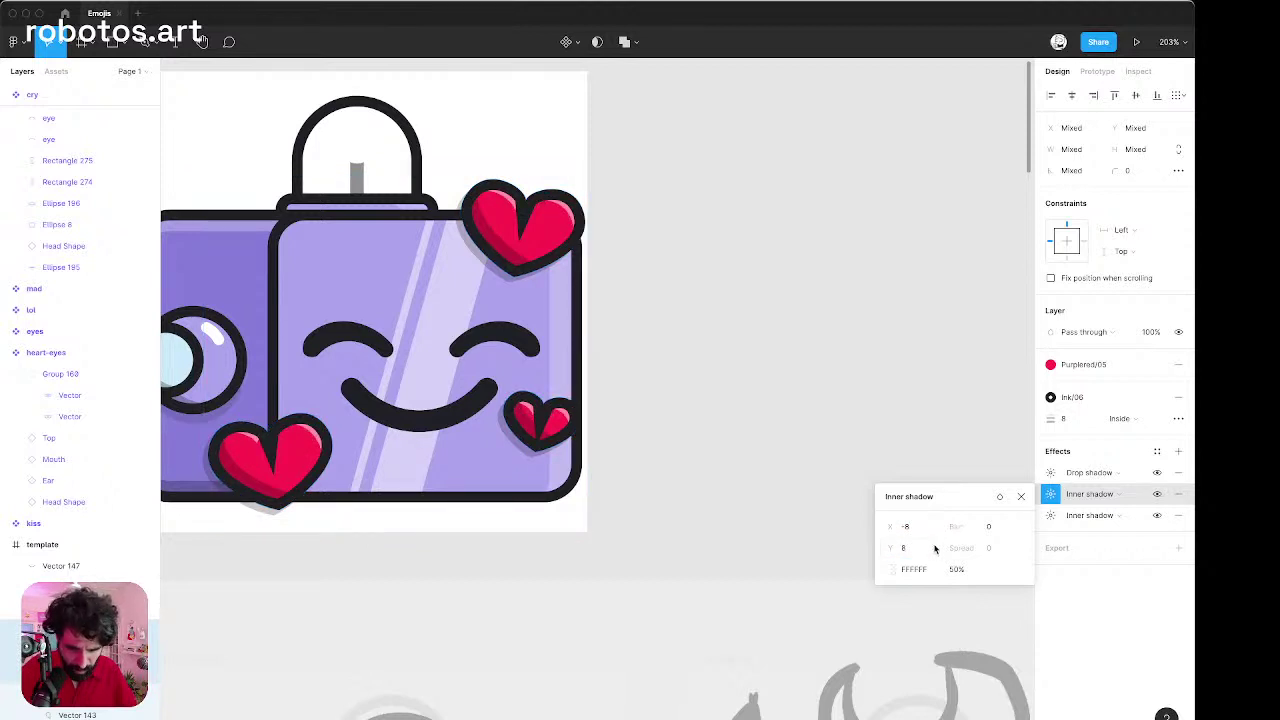
click(919, 549)
text(12)
key(Return)
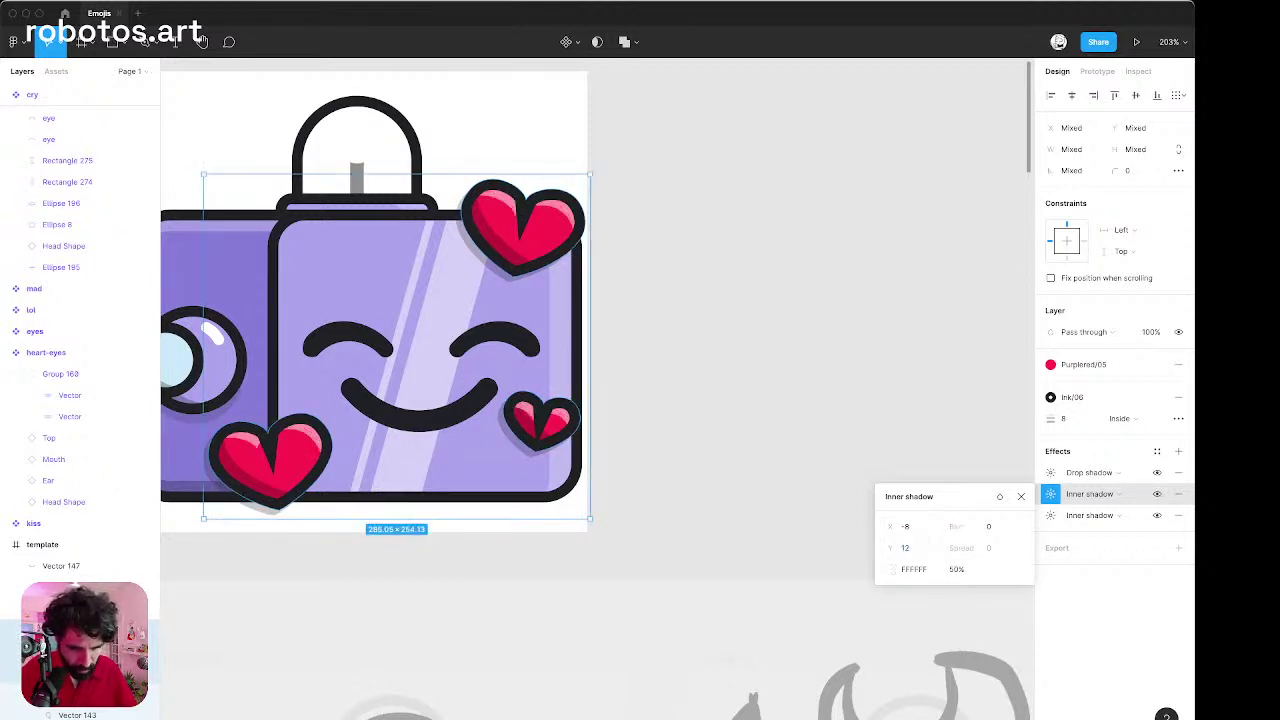
click(1111, 610)
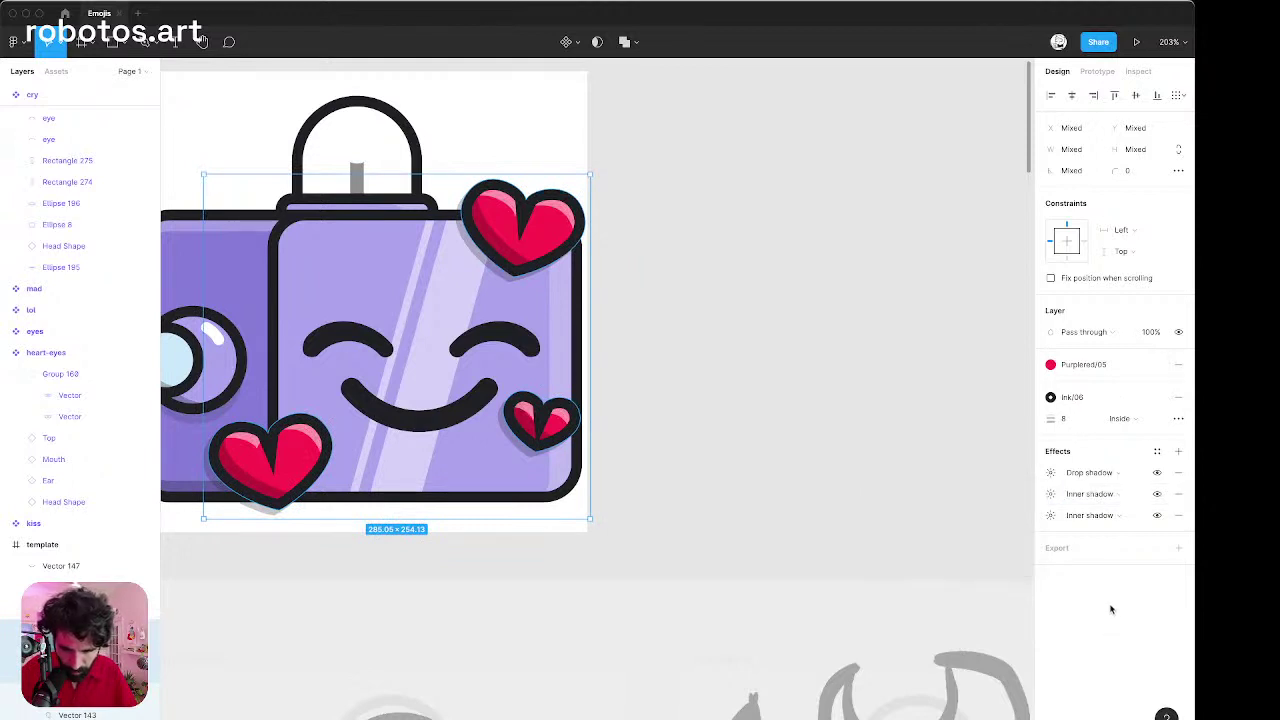
Set the three hearts' stroke join to round, and try a corner radius of 1 before returning it to 0.
click(1179, 419)
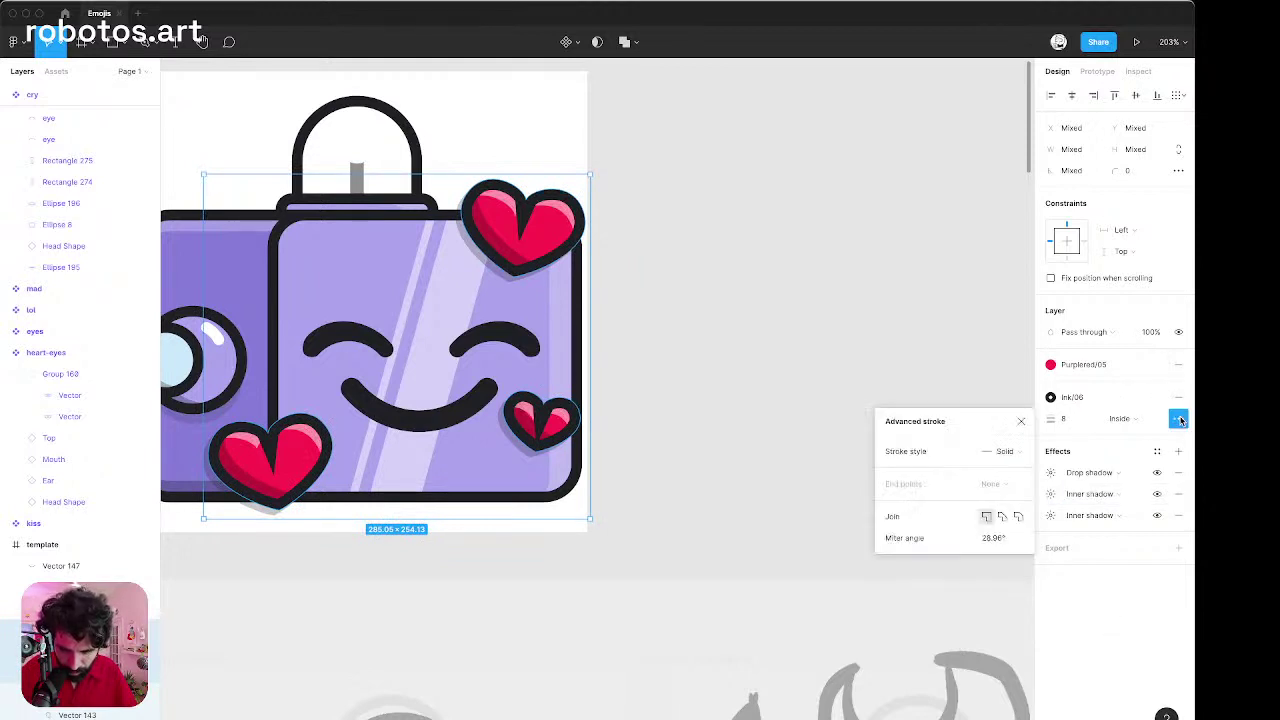
click(1019, 516)
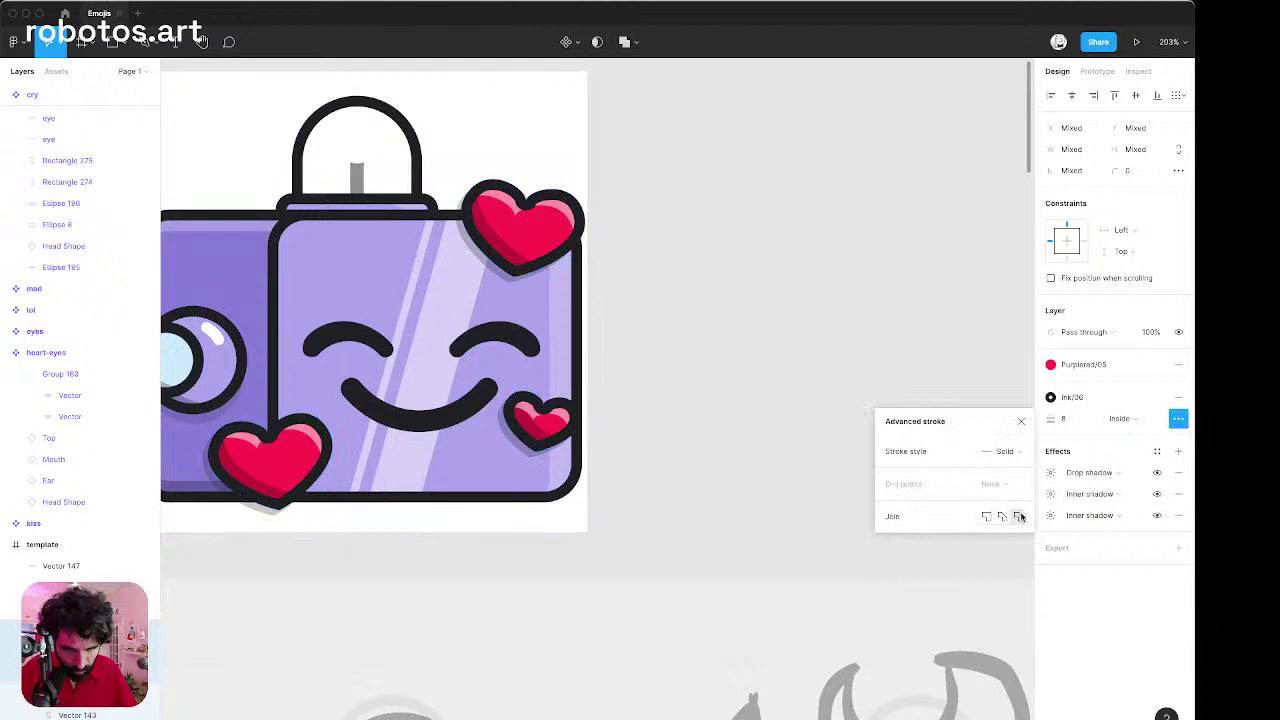
click(1141, 173)
text(1)
key(Return)
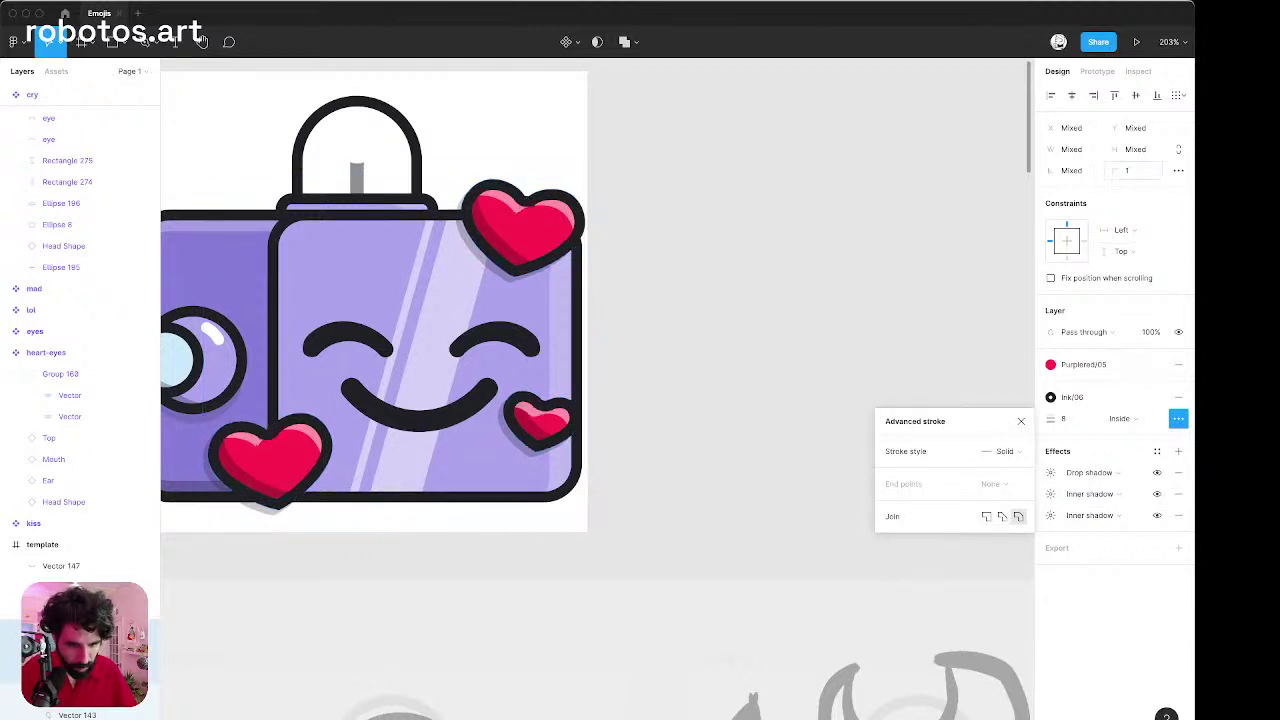
click(1146, 172)
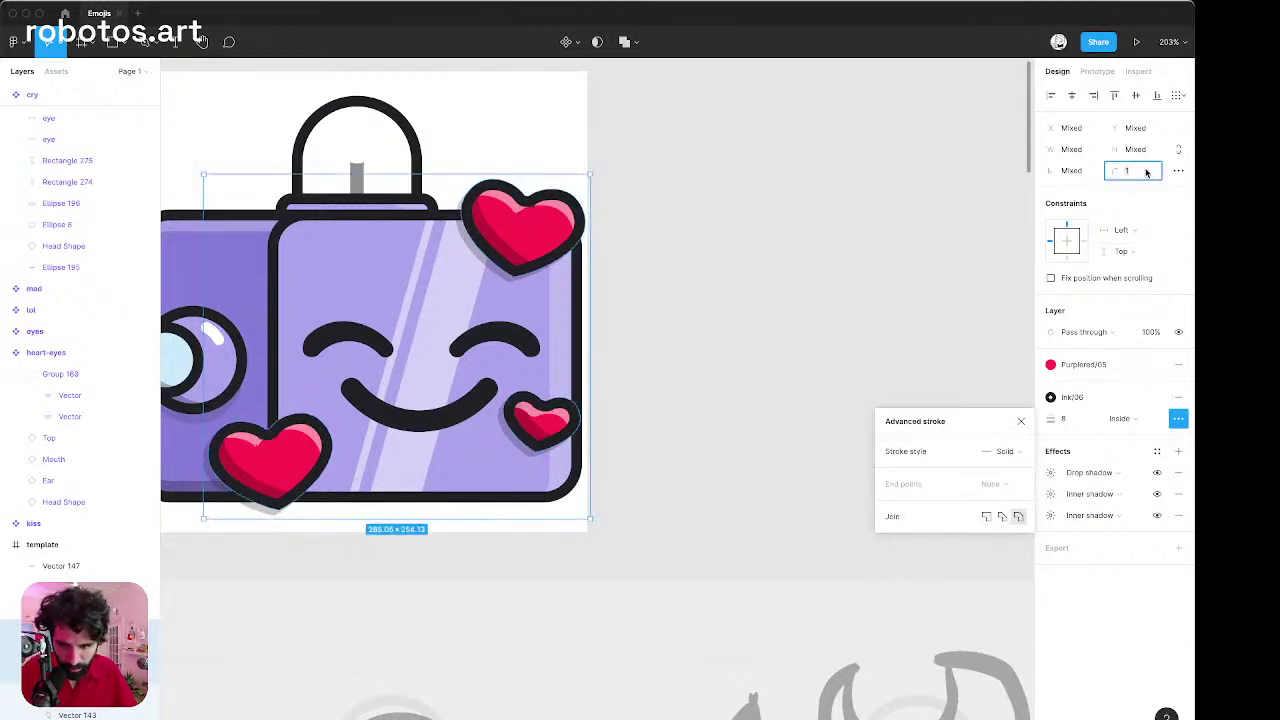
key(Return)
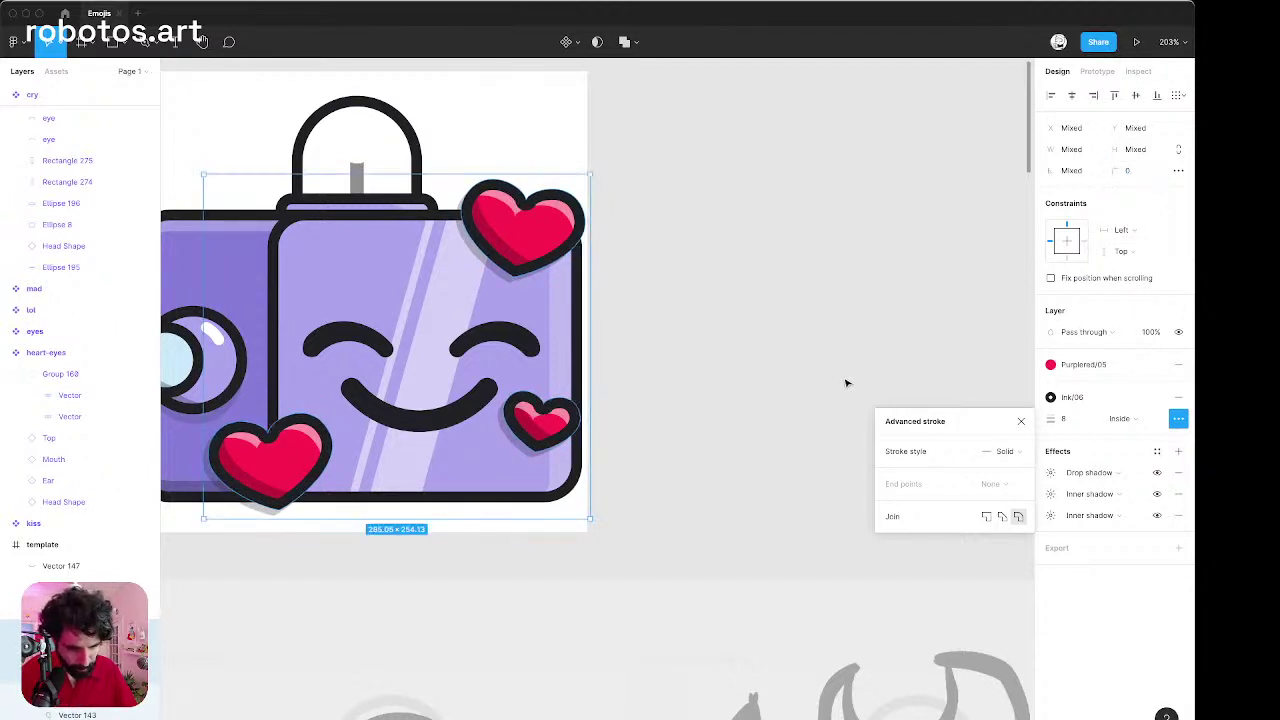
Set the three hearts' black inner shadow offset to X 8 and Y -8, and deselect them.
click(1051, 515)
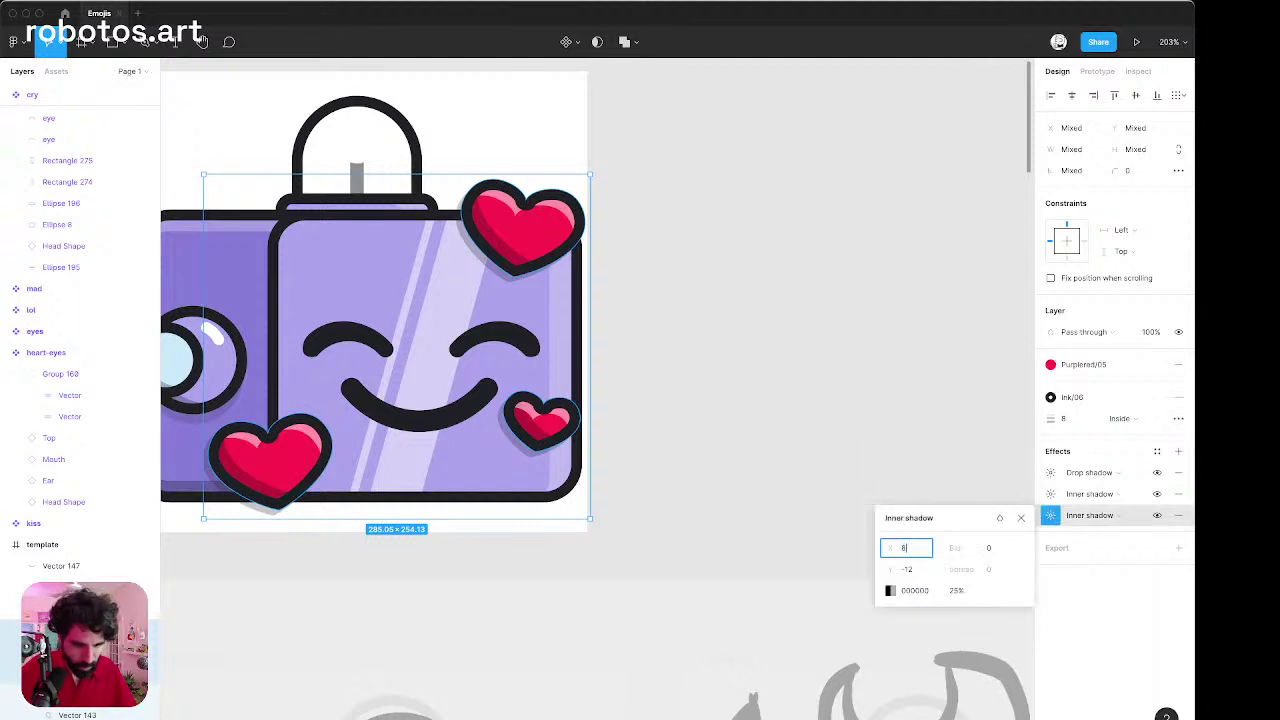
key(Return)
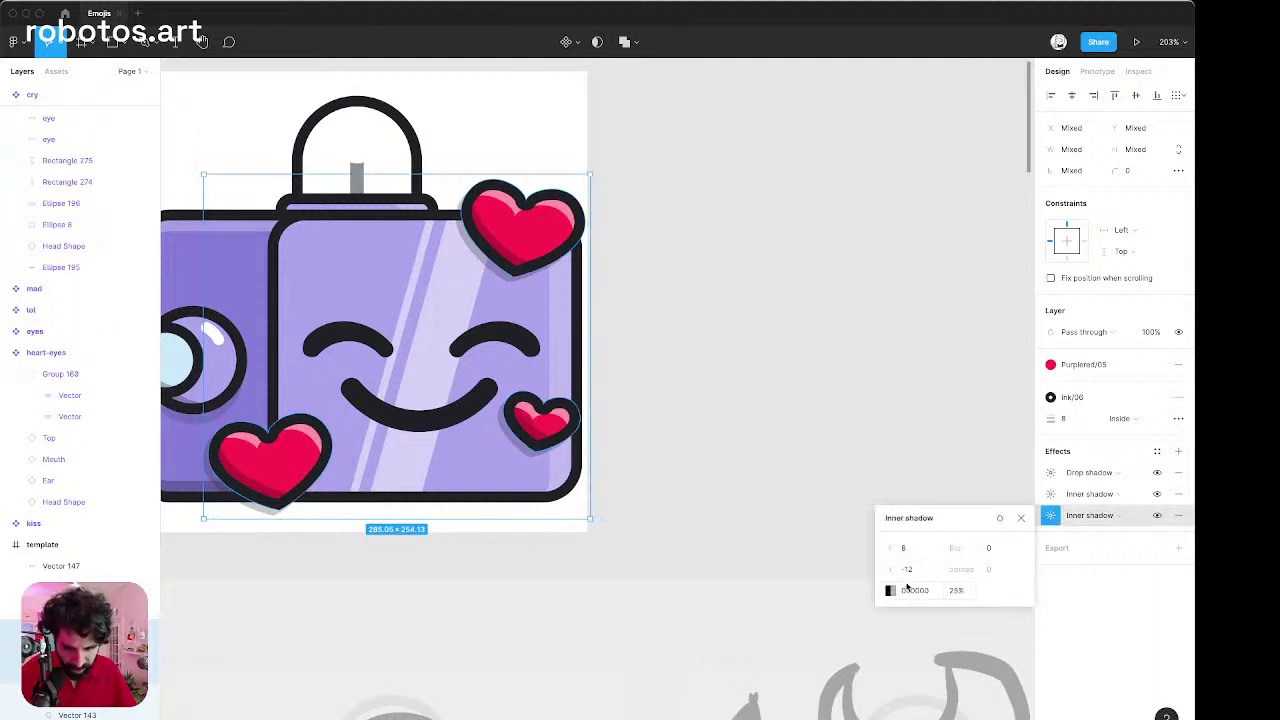
click(920, 572)
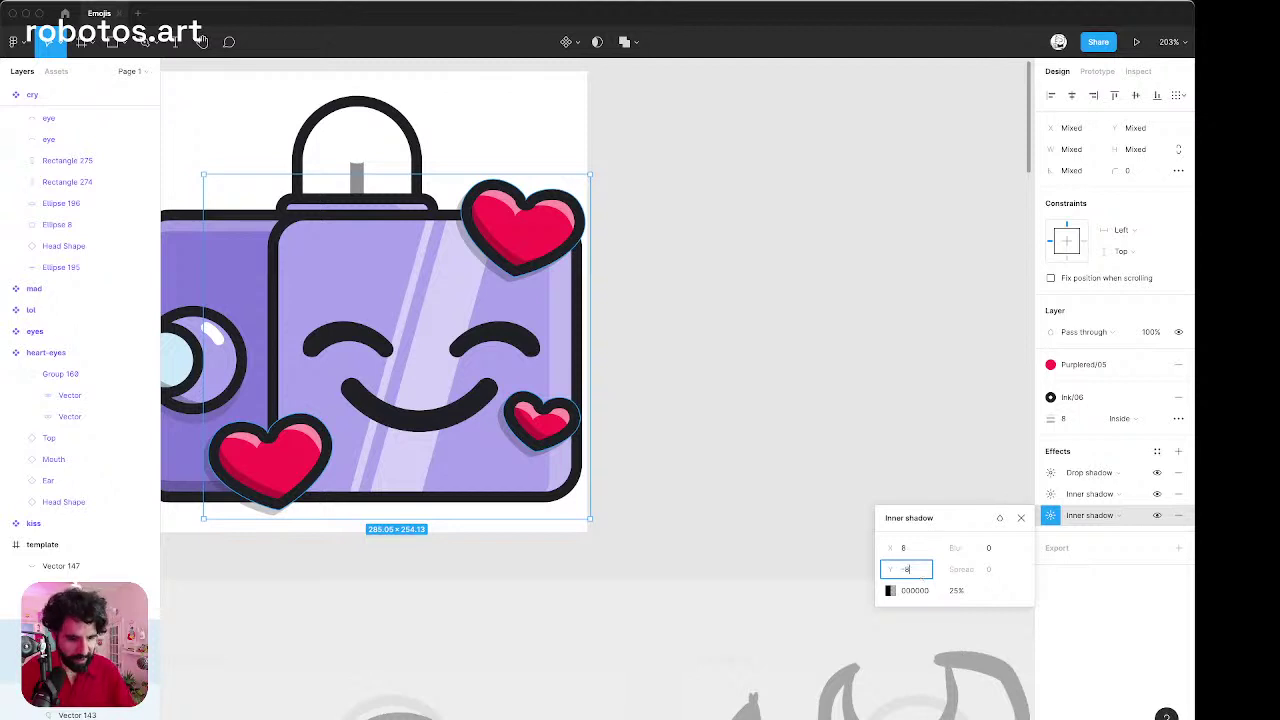
key(Return)
click(697, 486)
scroll(698, 488, down, 2)
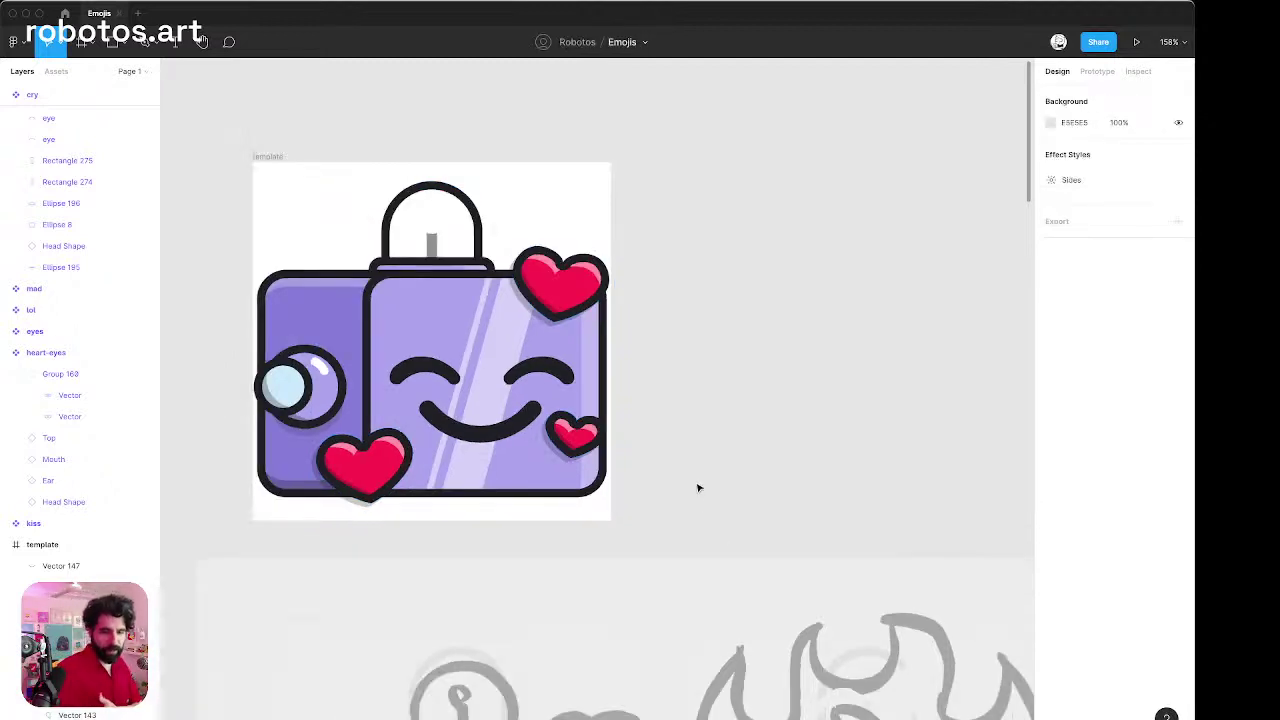
Nudge the smallest heart 3 px right and 1 px down, and enlarge it to about 64 × 48.
scroll(604, 476, up, 3)
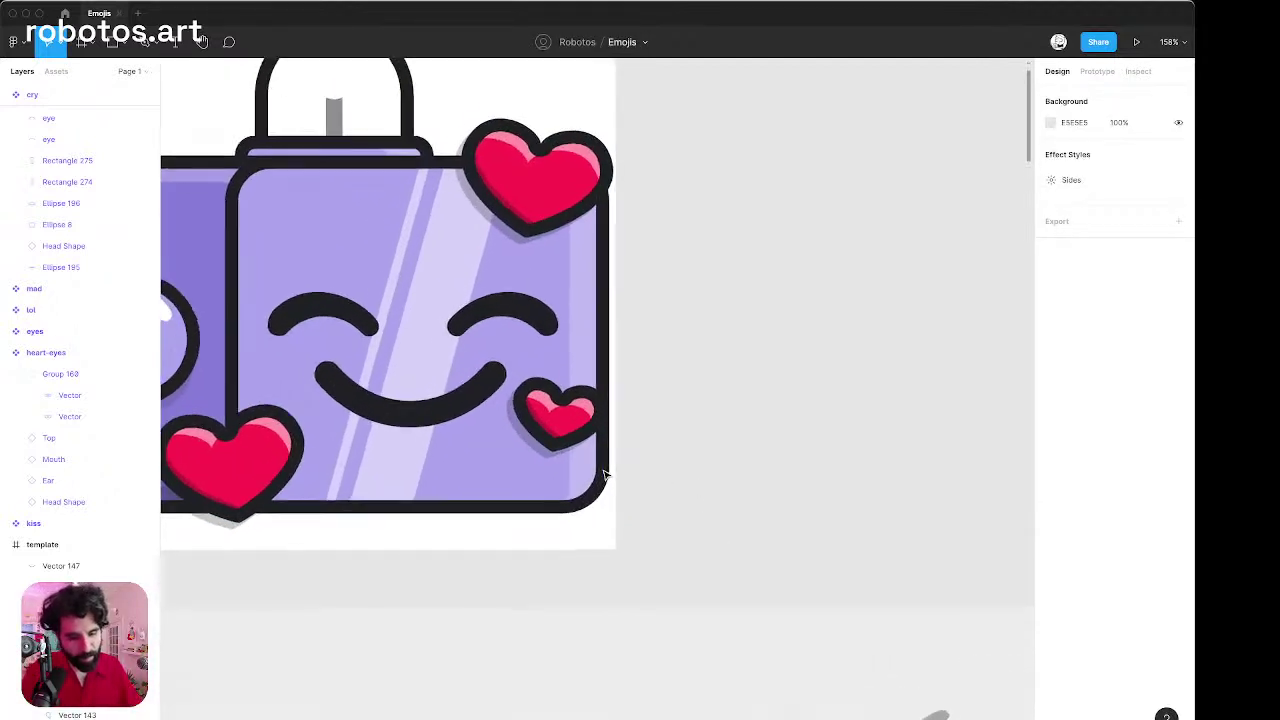
scroll(604, 476, up, 1)
click(560, 415)
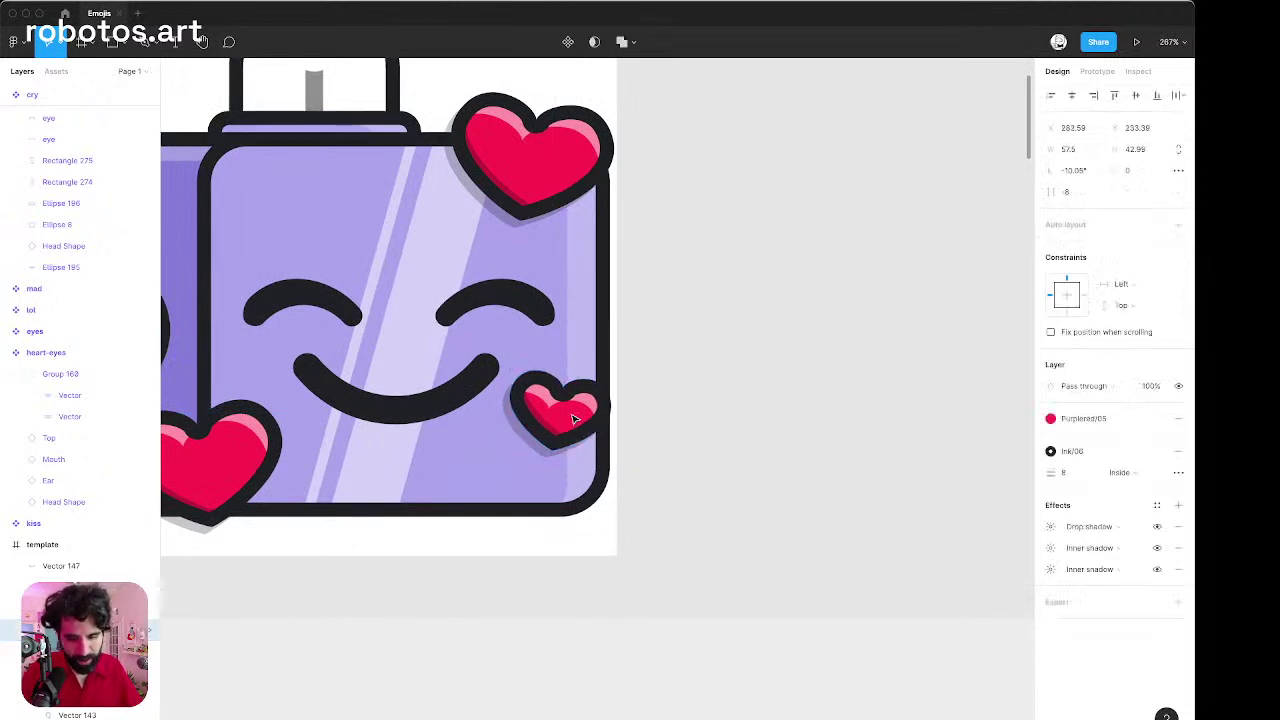
key(Right)
key(Right)
key(Right)
key(Down)
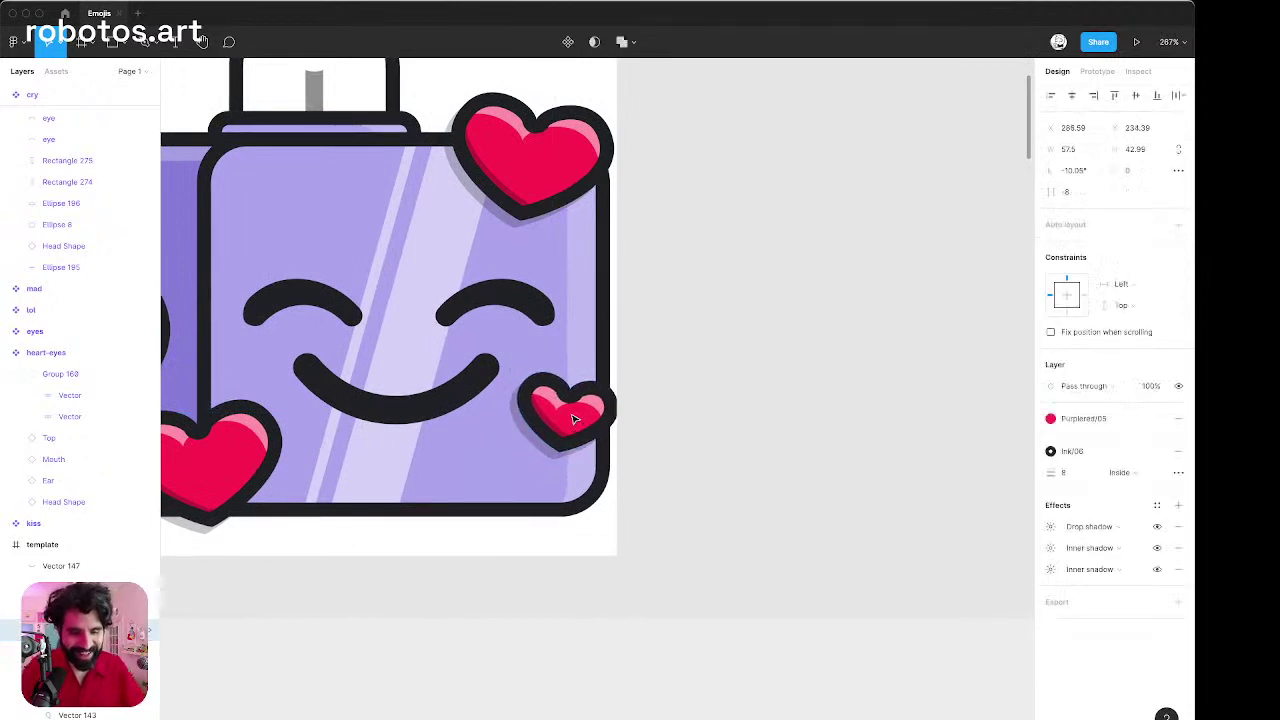
drag(519, 368, 508, 358)
scroll(508, 358, down, 3)
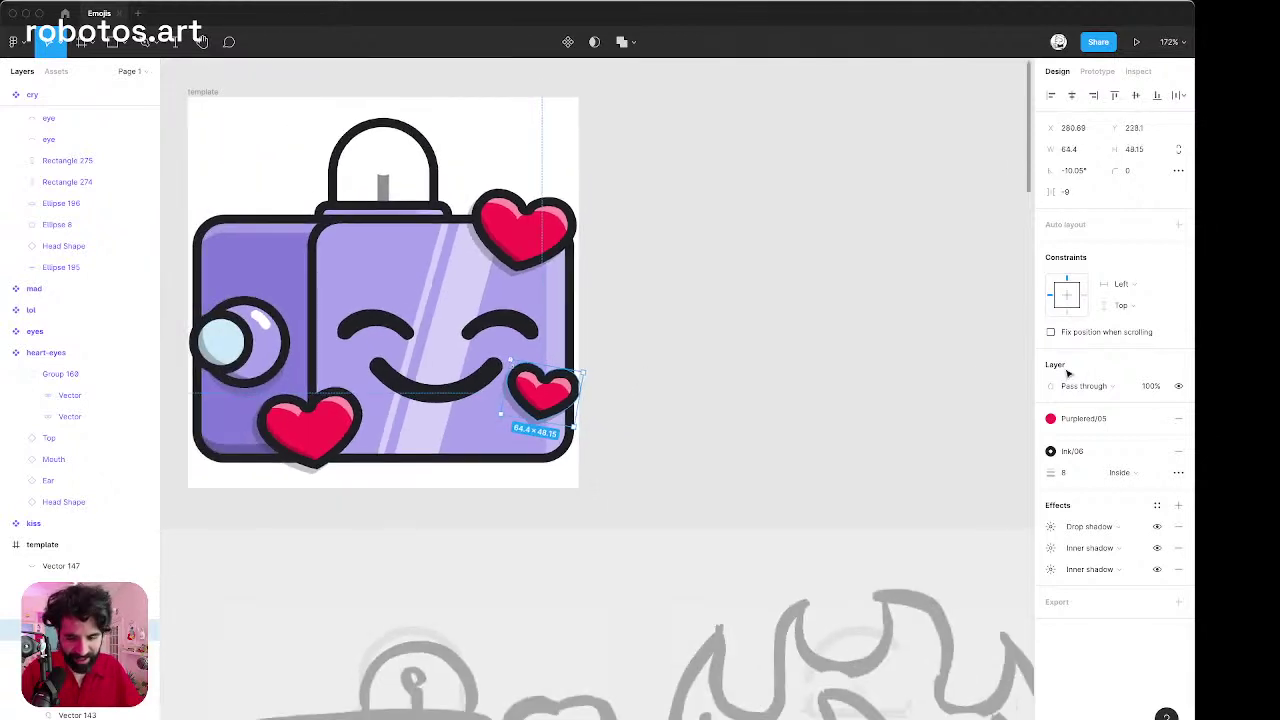
Set the smallest heart's white inner shadow offset to X -4 and Y 8.
click(1050, 548)
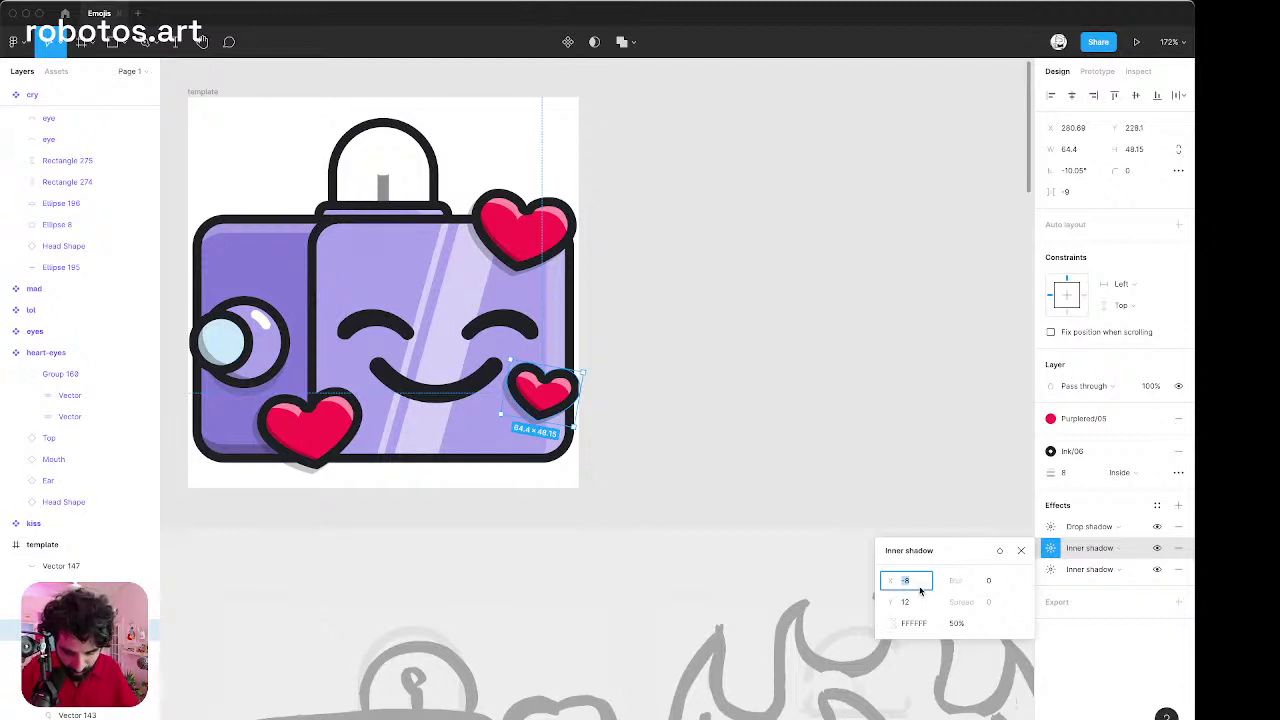
text(-4)
key(Return)
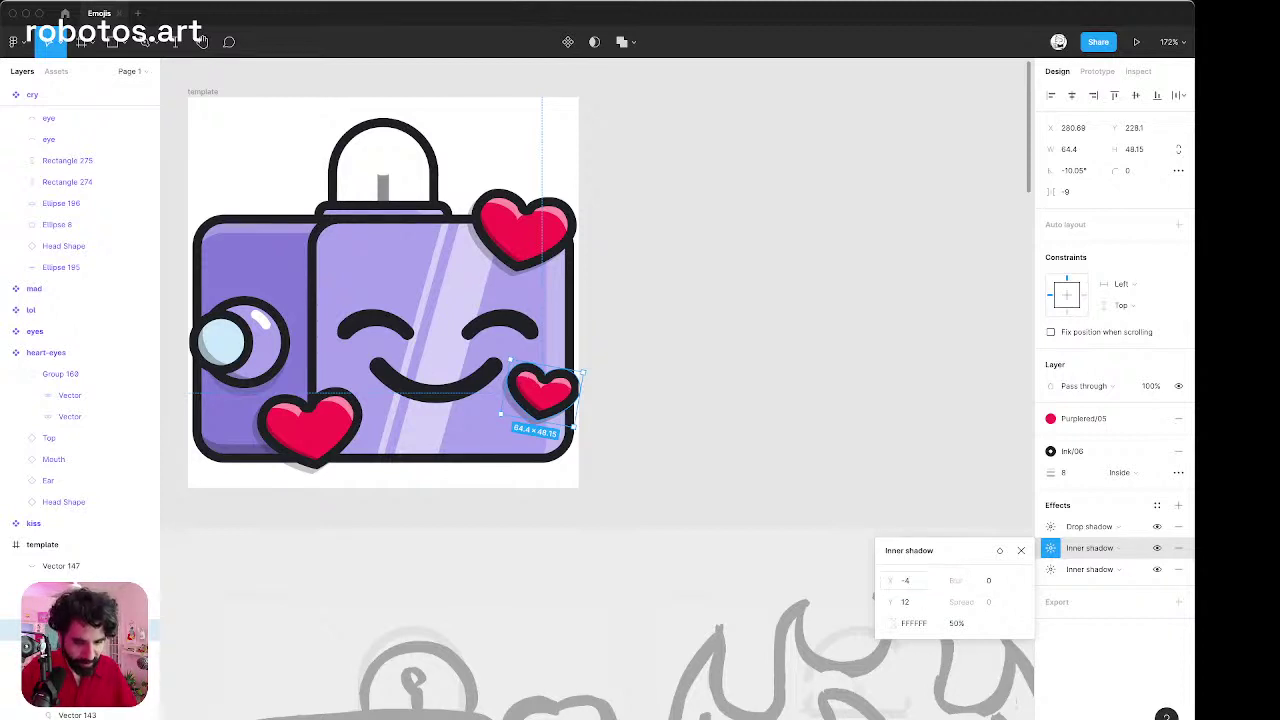
click(917, 603)
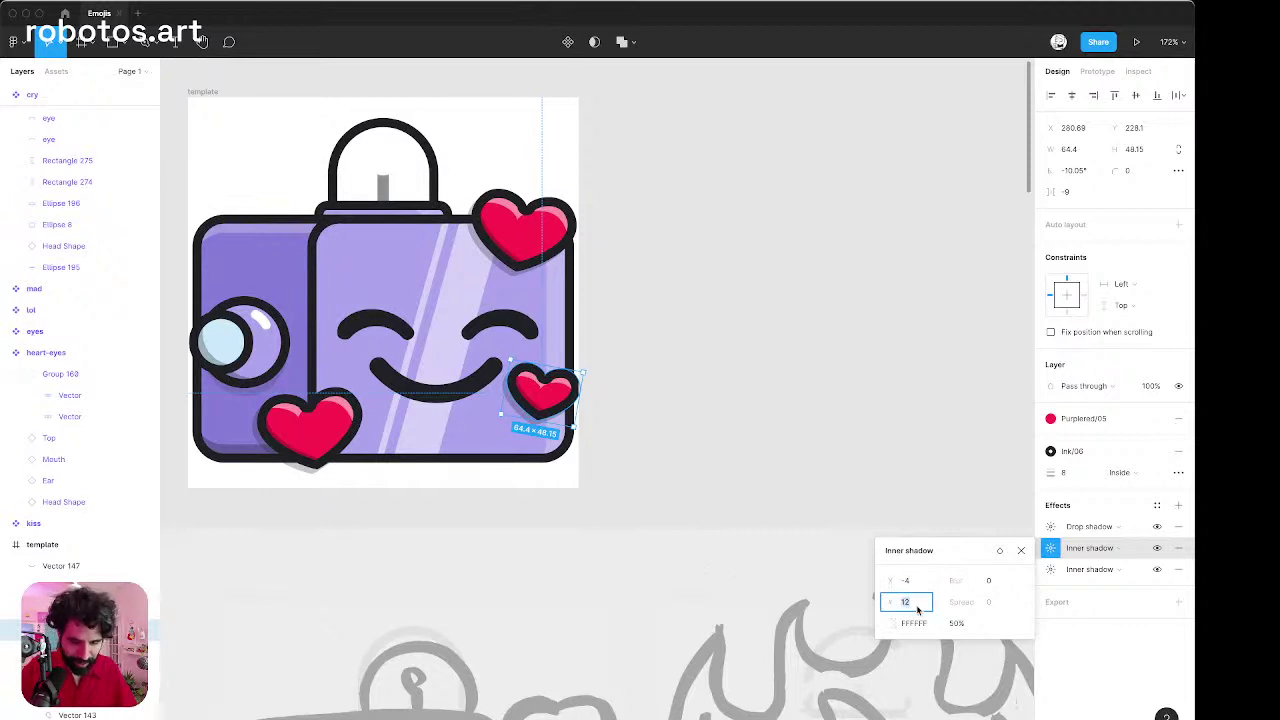
text(8)
key(Return)
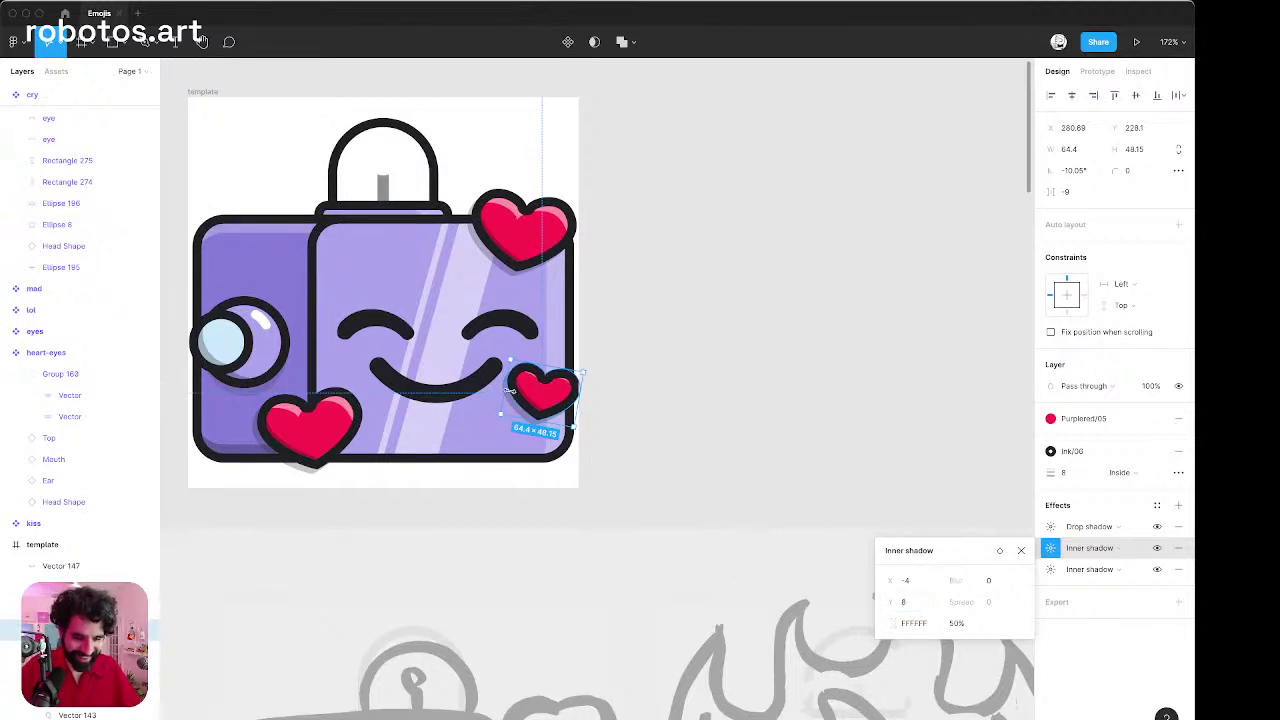
Set the smallest heart's white inner shadow X offset to -8 and deselect the heart.
scroll(510, 390, up, 5)
click(910, 581)
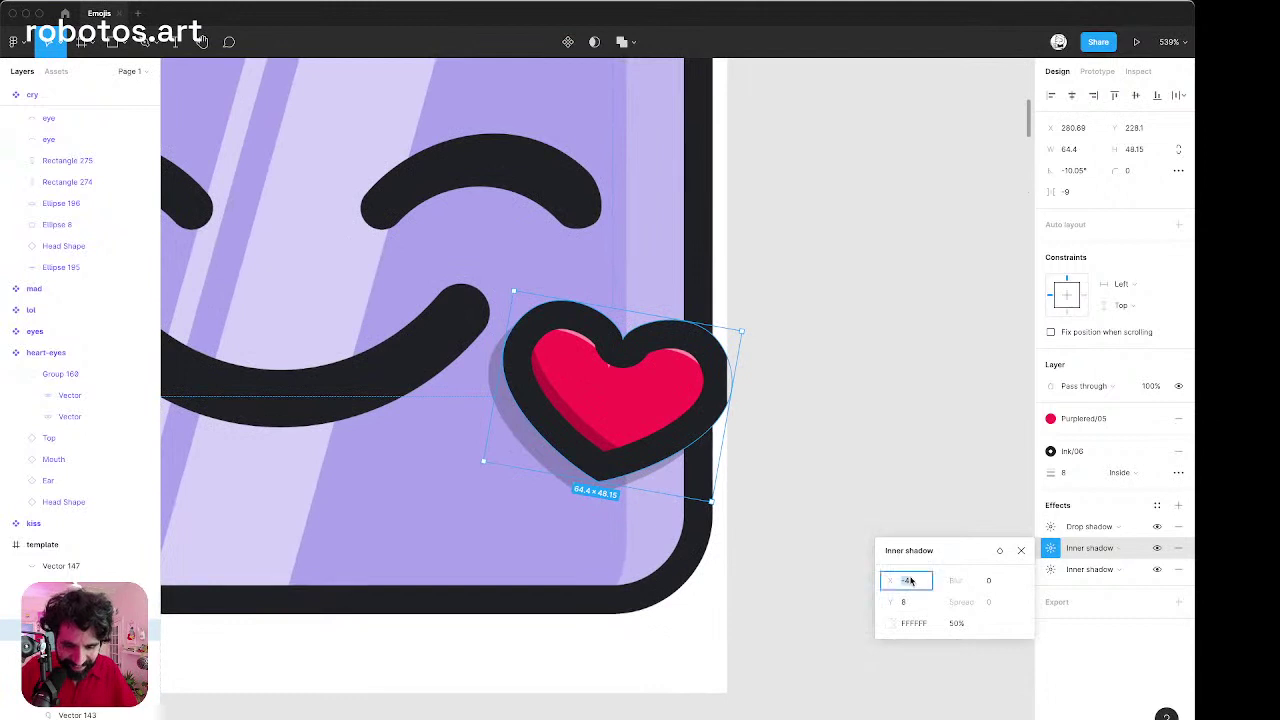
key(Down)
key(Down)
key(Down)
key(Down)
key(Down)
key(Down)
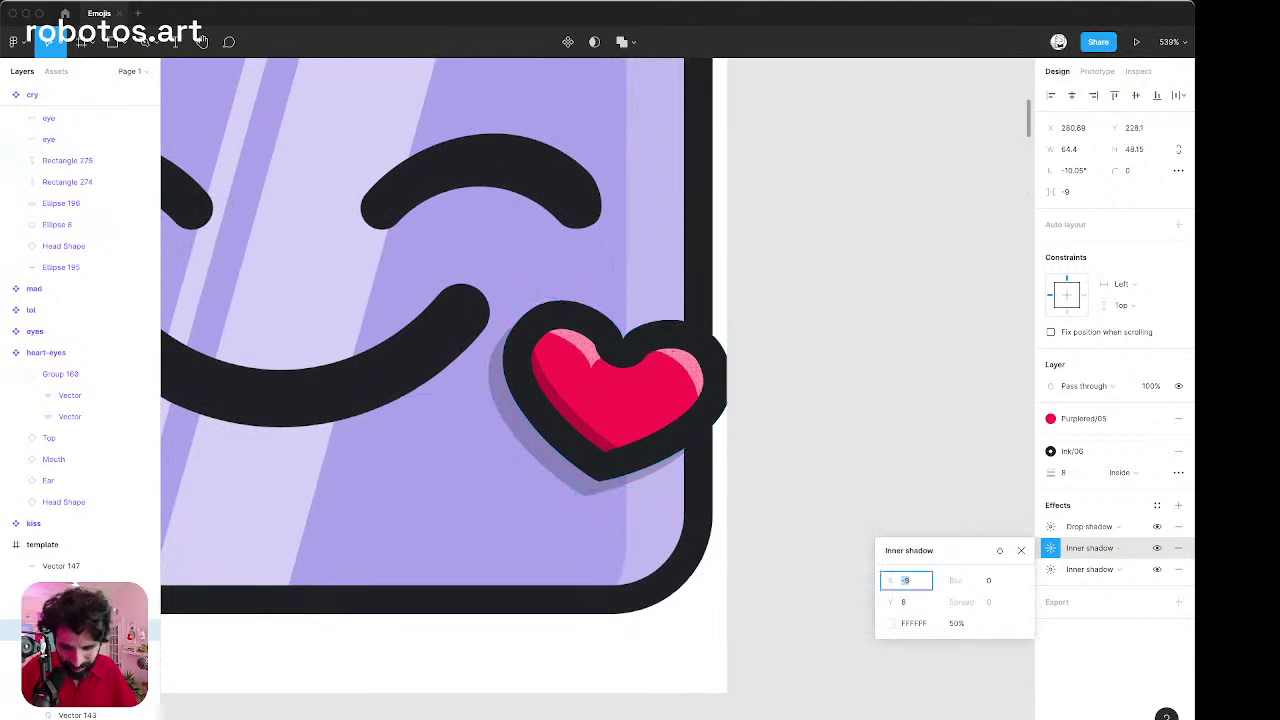
key(Up)
key(Up)
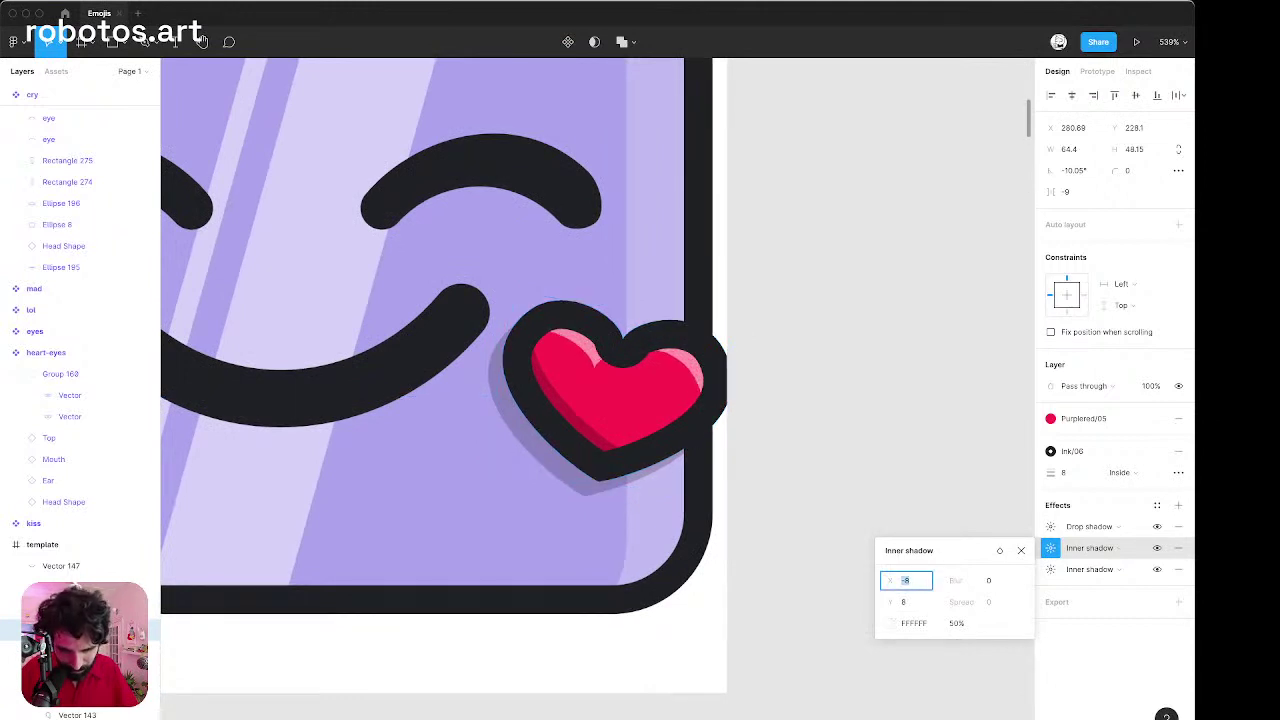
scroll(850, 335, down, 5)
click(866, 311)
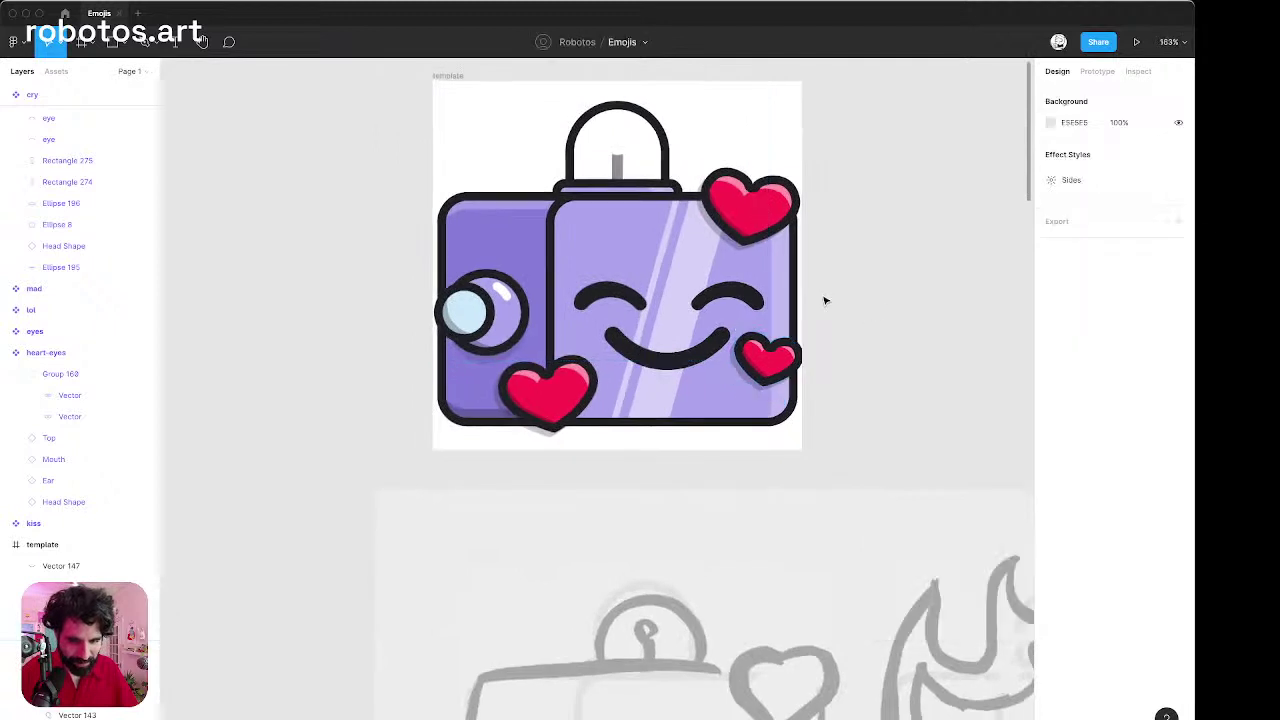
Nudge the smallest heart 2 px left and 2 px down, and deselect it.
scroll(808, 334, up, 3)
click(730, 417)
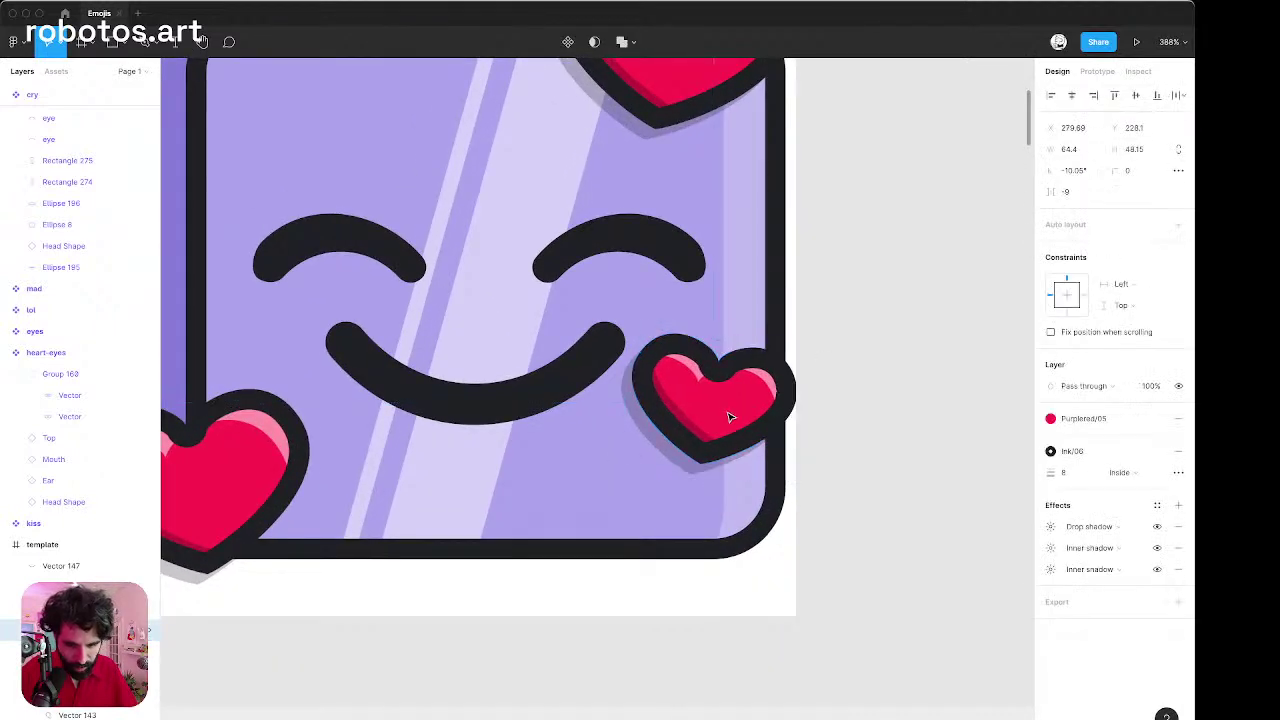
key(Left)
key(Left)
key(Down)
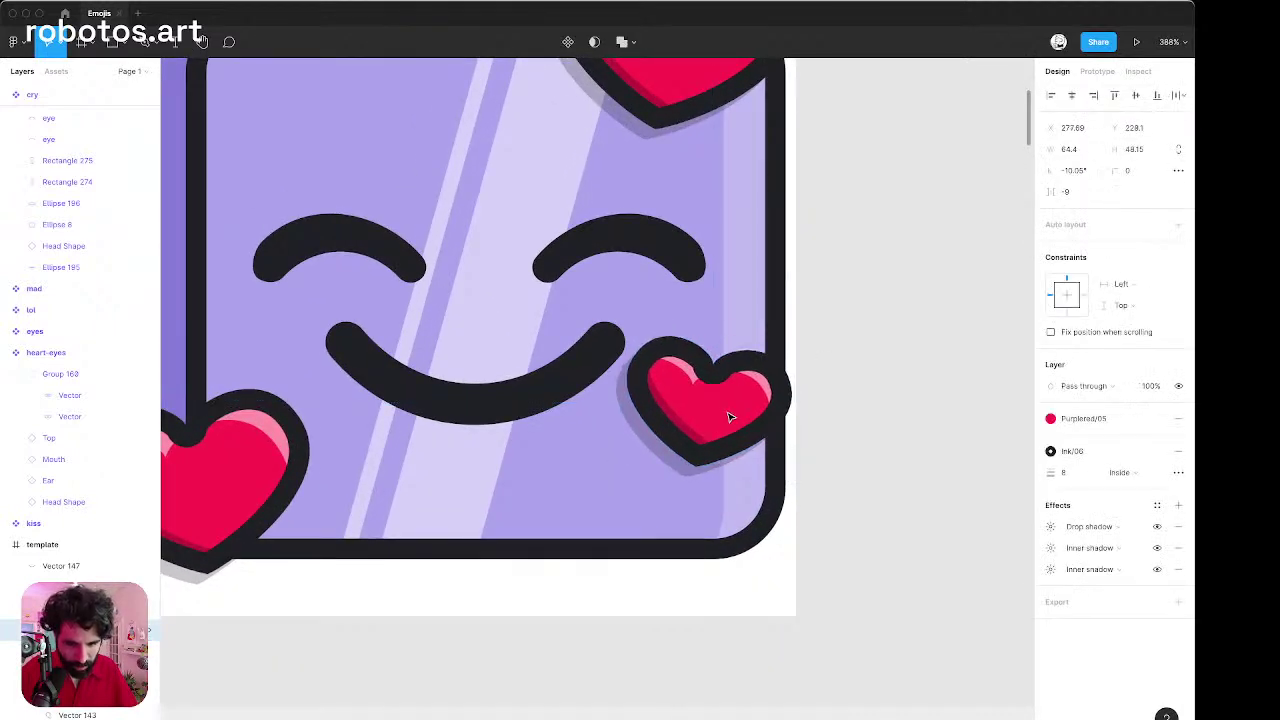
key(Down)
scroll(846, 354, down, 5)
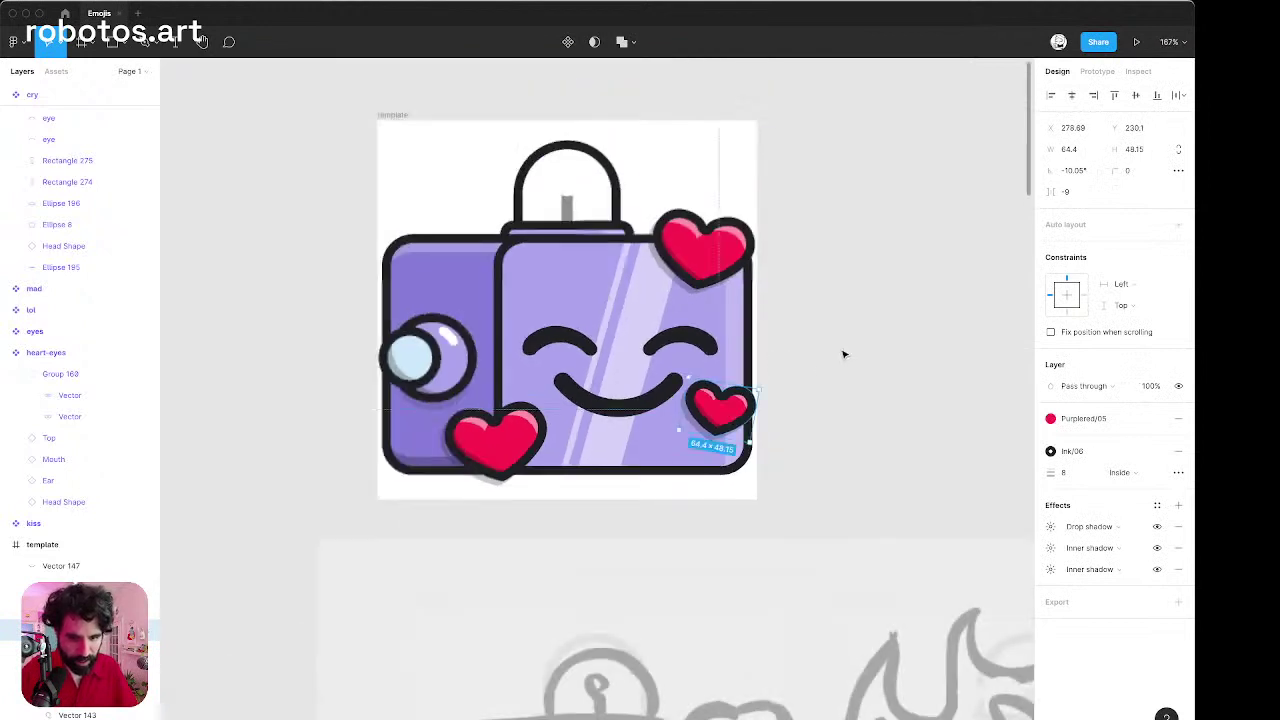
click(847, 352)
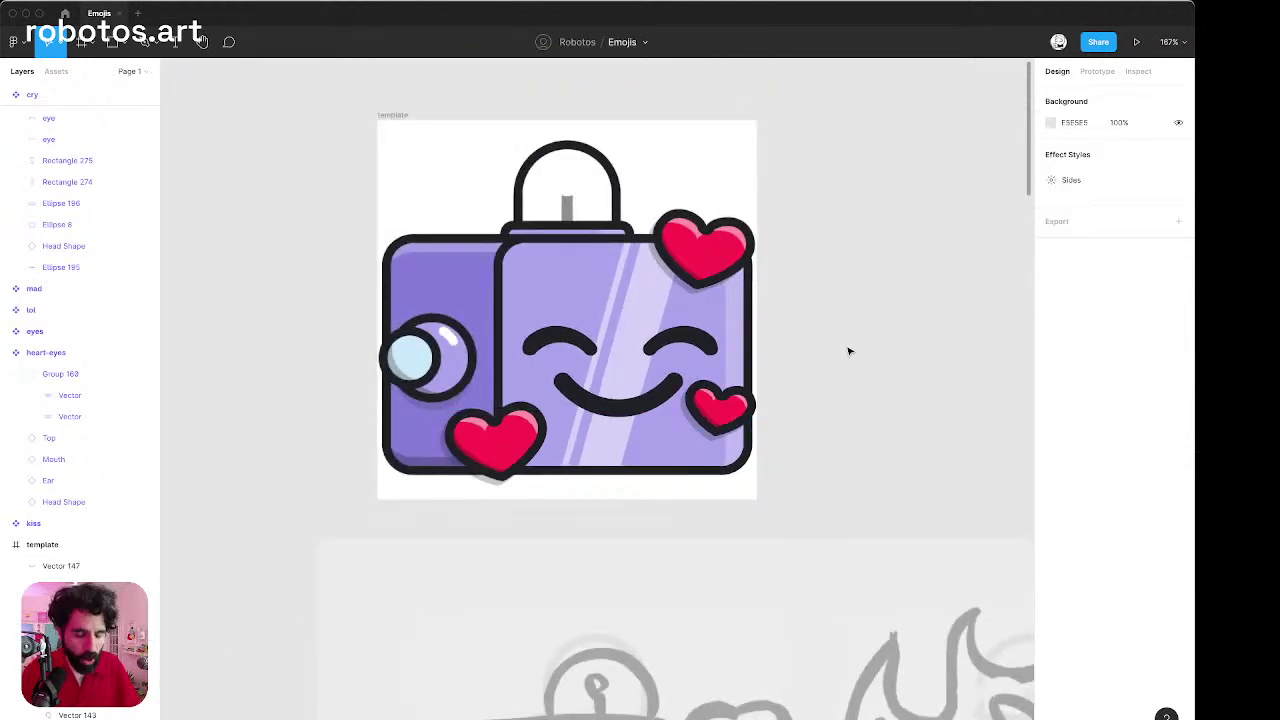
Try the Bulbs and Bulb variants for the robot's top piece, settling on Mohawk.
click(612, 198)
scroll(1079, 570, down, 1)
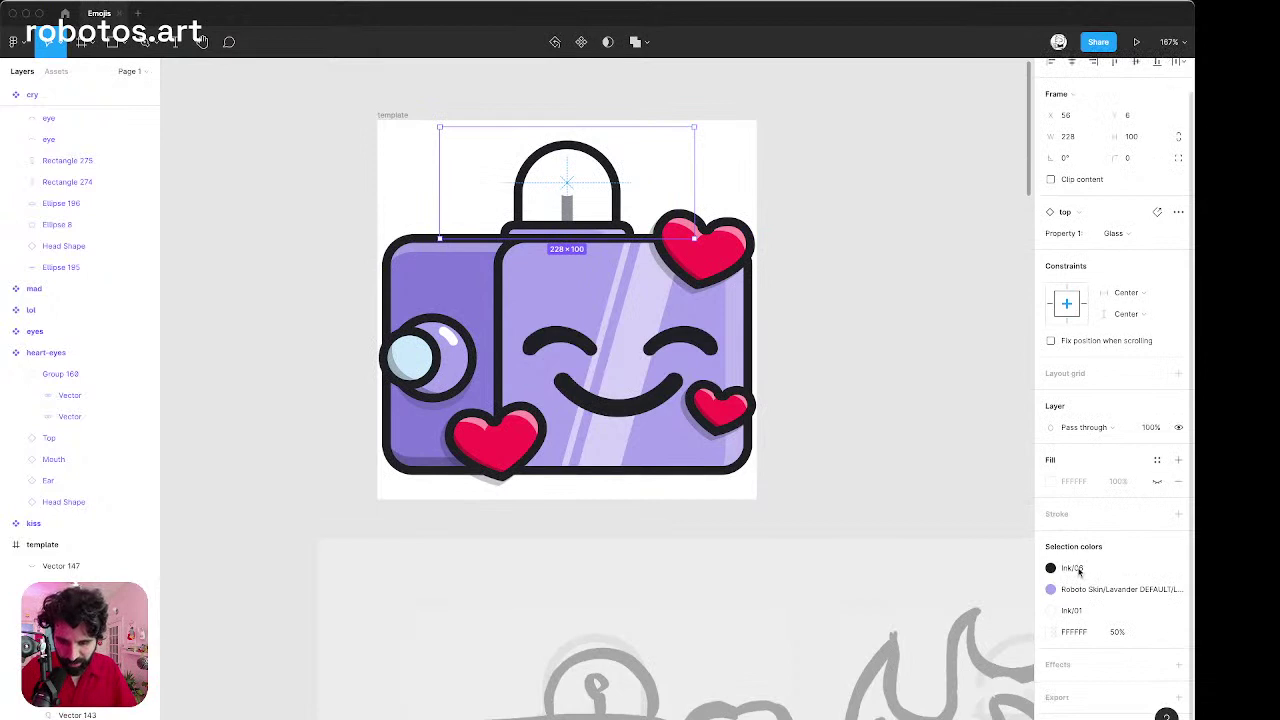
scroll(1079, 570, up, 1)
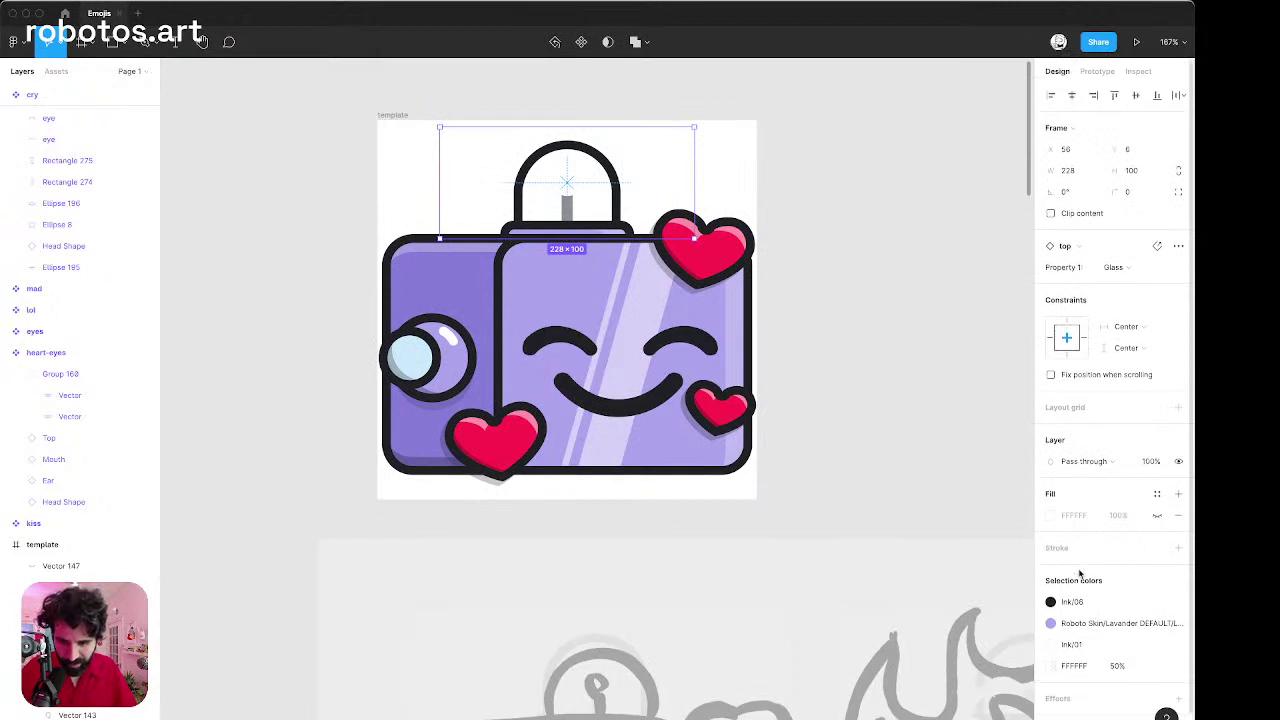
click(1134, 275)
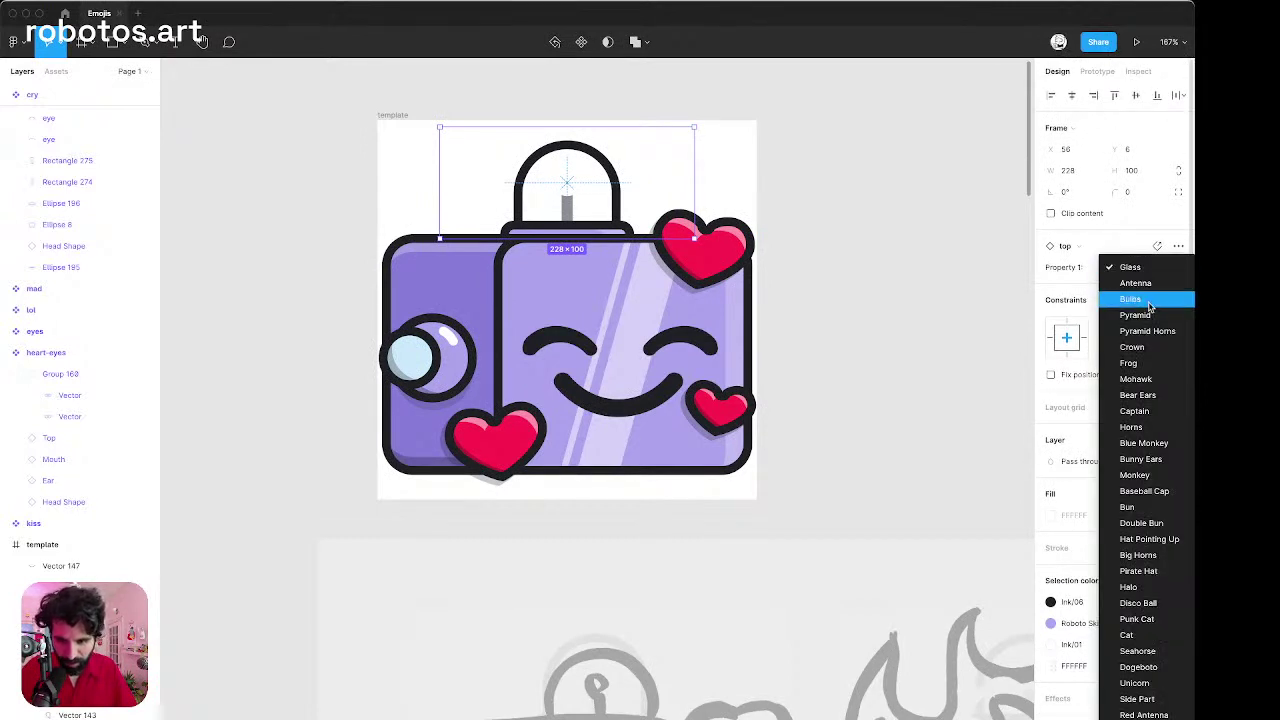
click(1130, 299)
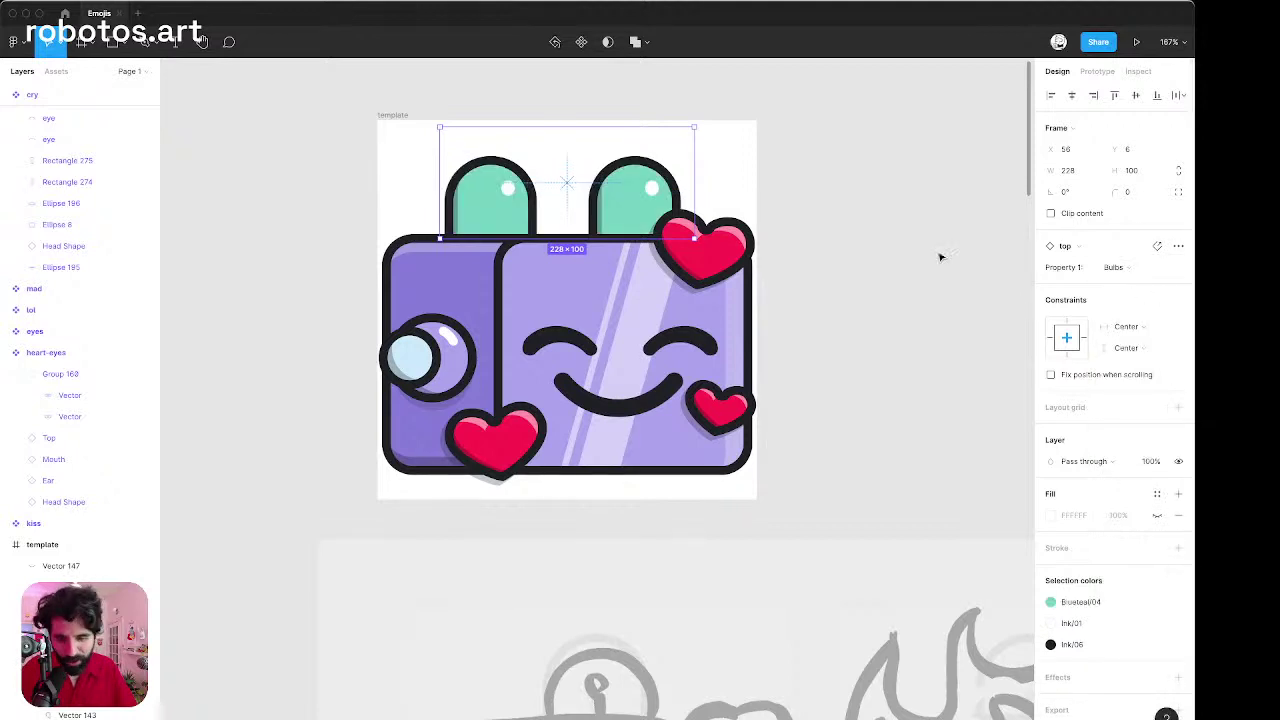
click(1155, 268)
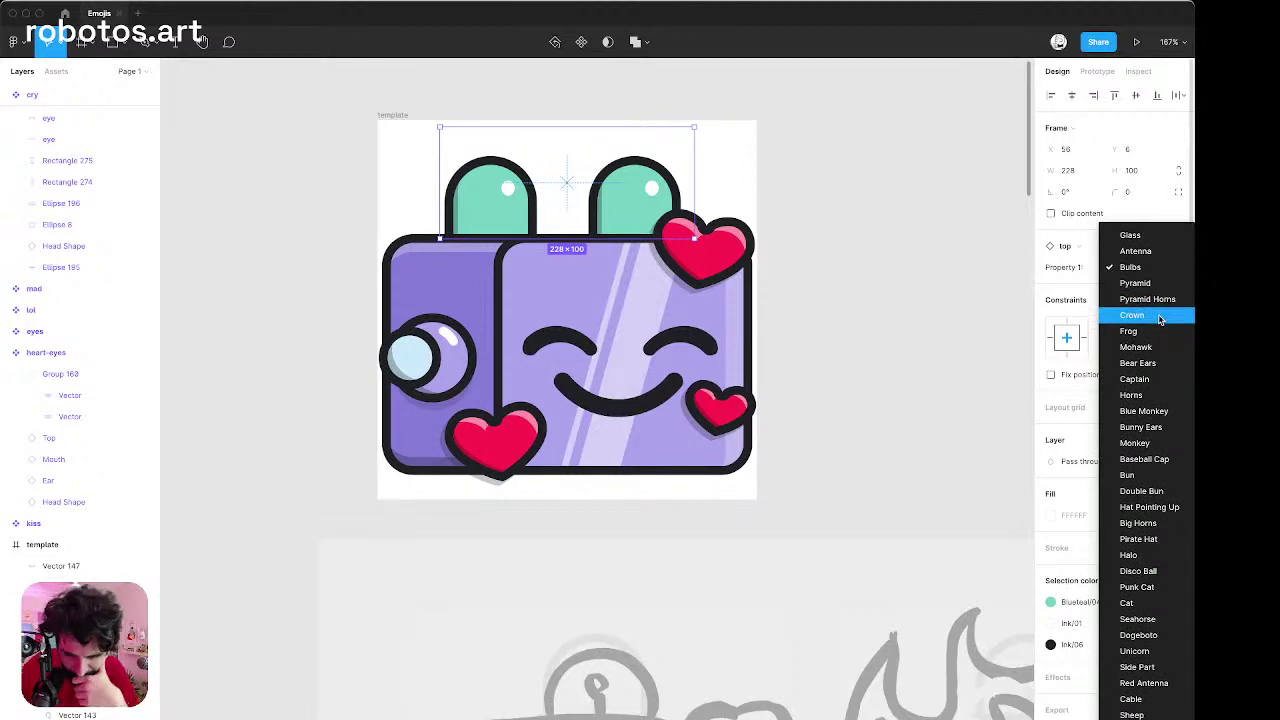
scroll(1160, 318, down, 3)
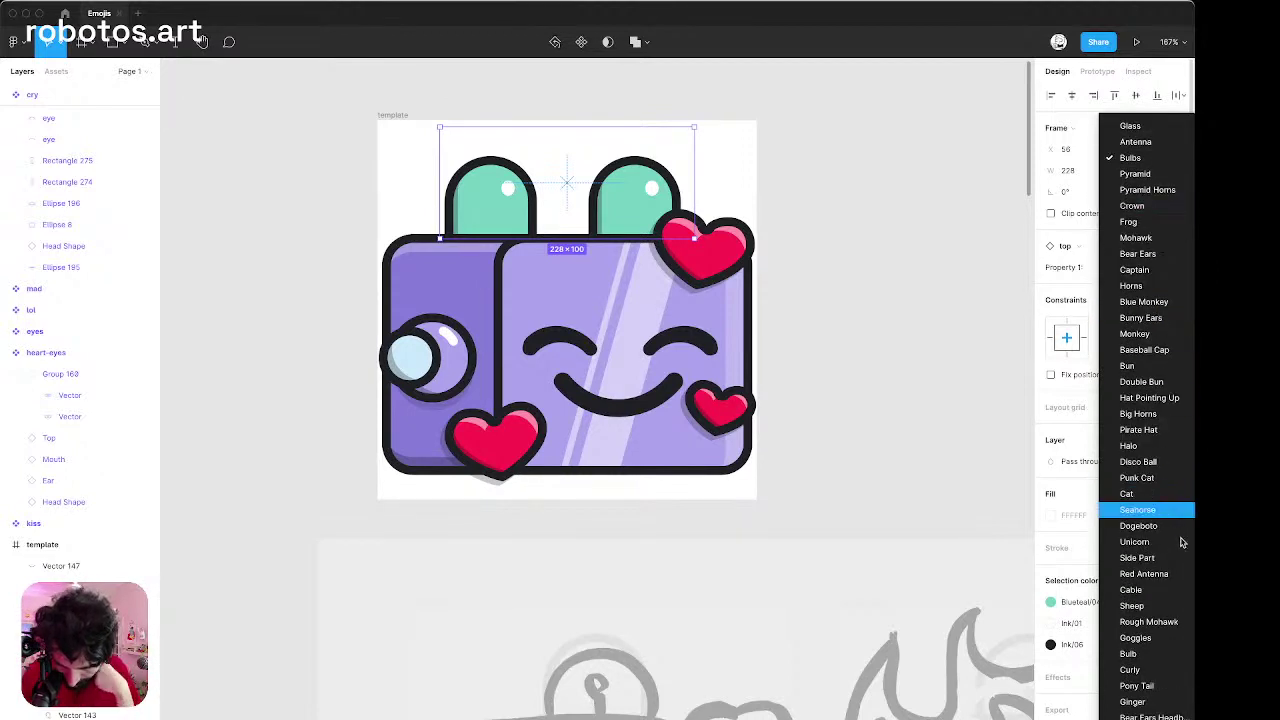
click(1167, 653)
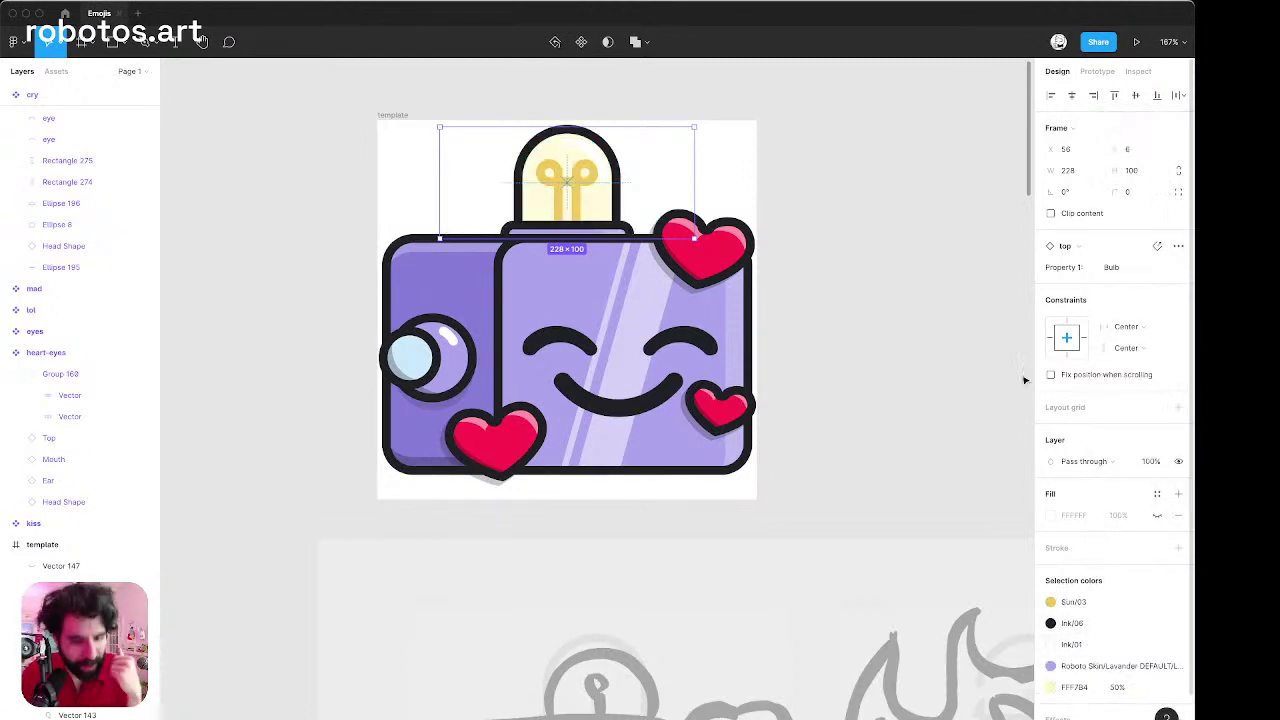
click(1136, 272)
scroll(1164, 234, up, 5)
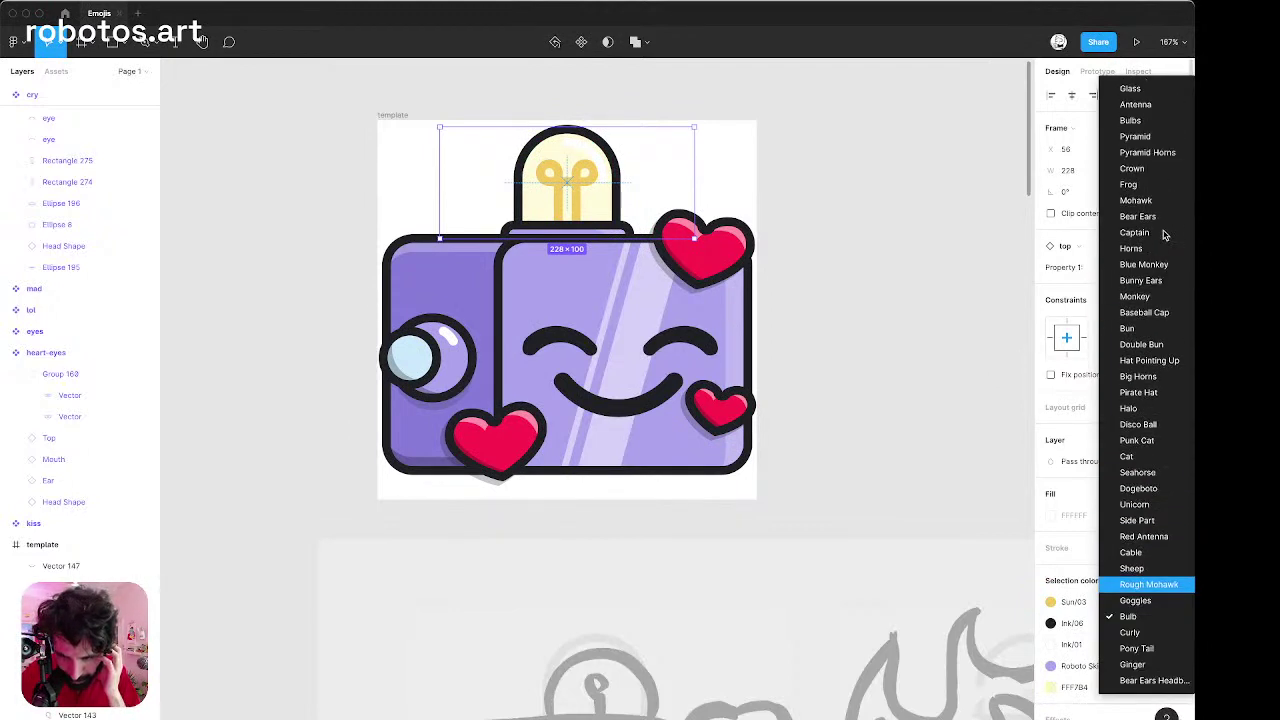
click(1136, 200)
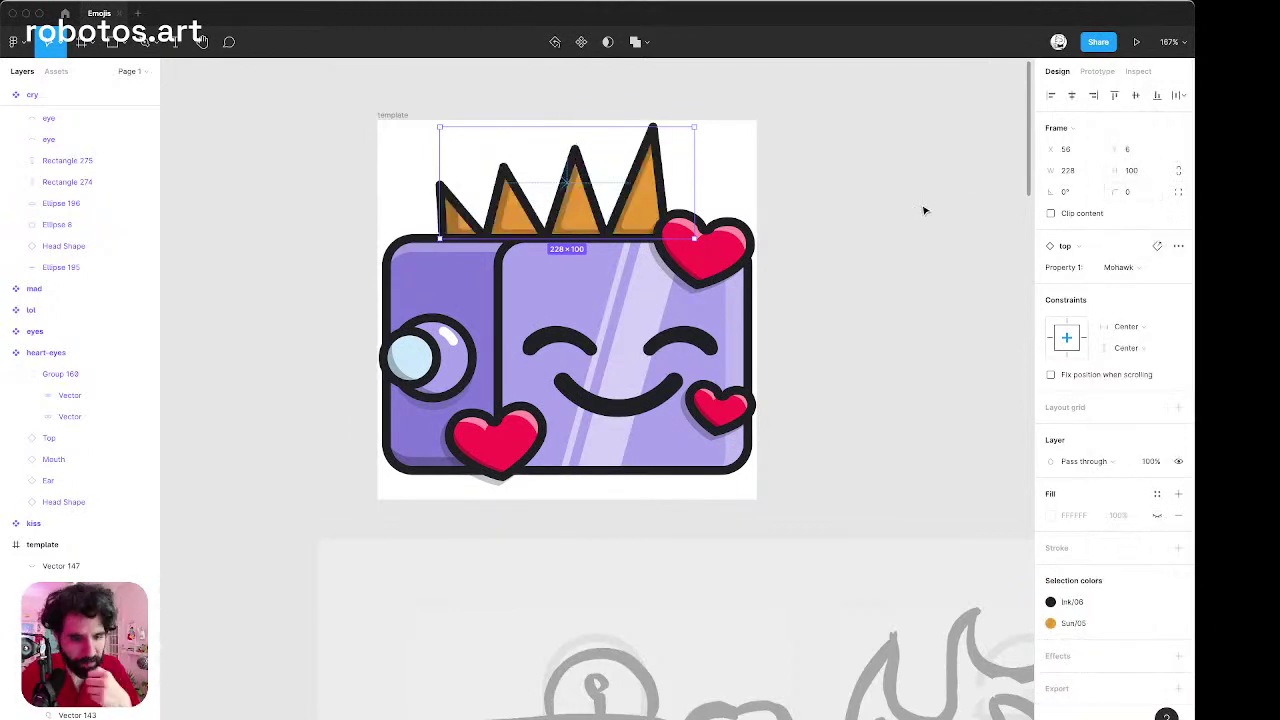
Switch the robot's ear to the Chip variant and deselect it.
click(432, 360)
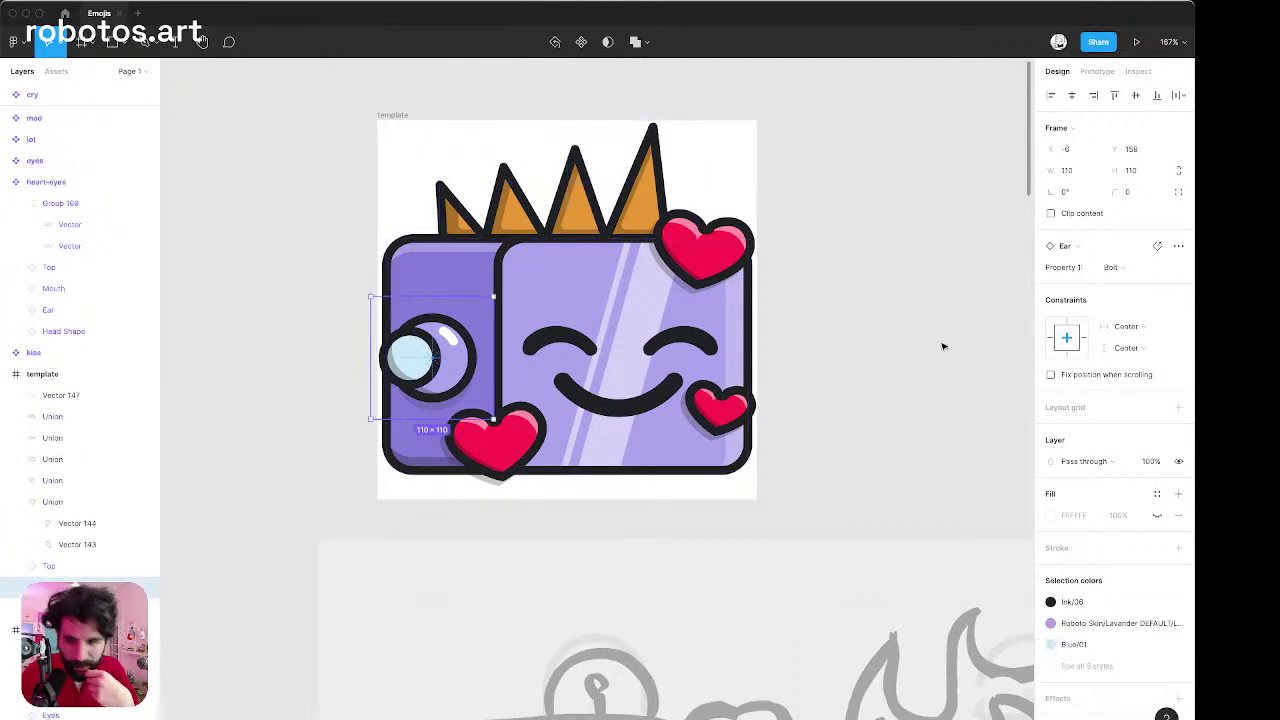
click(1125, 276)
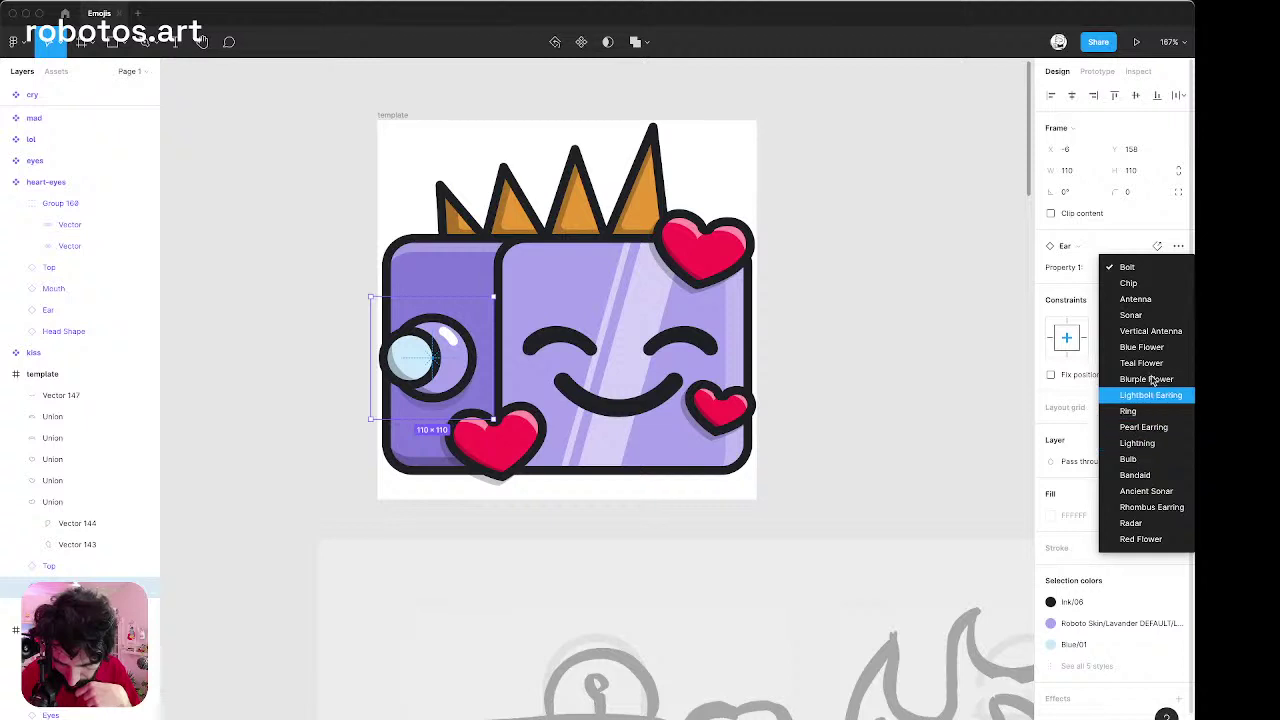
click(1164, 286)
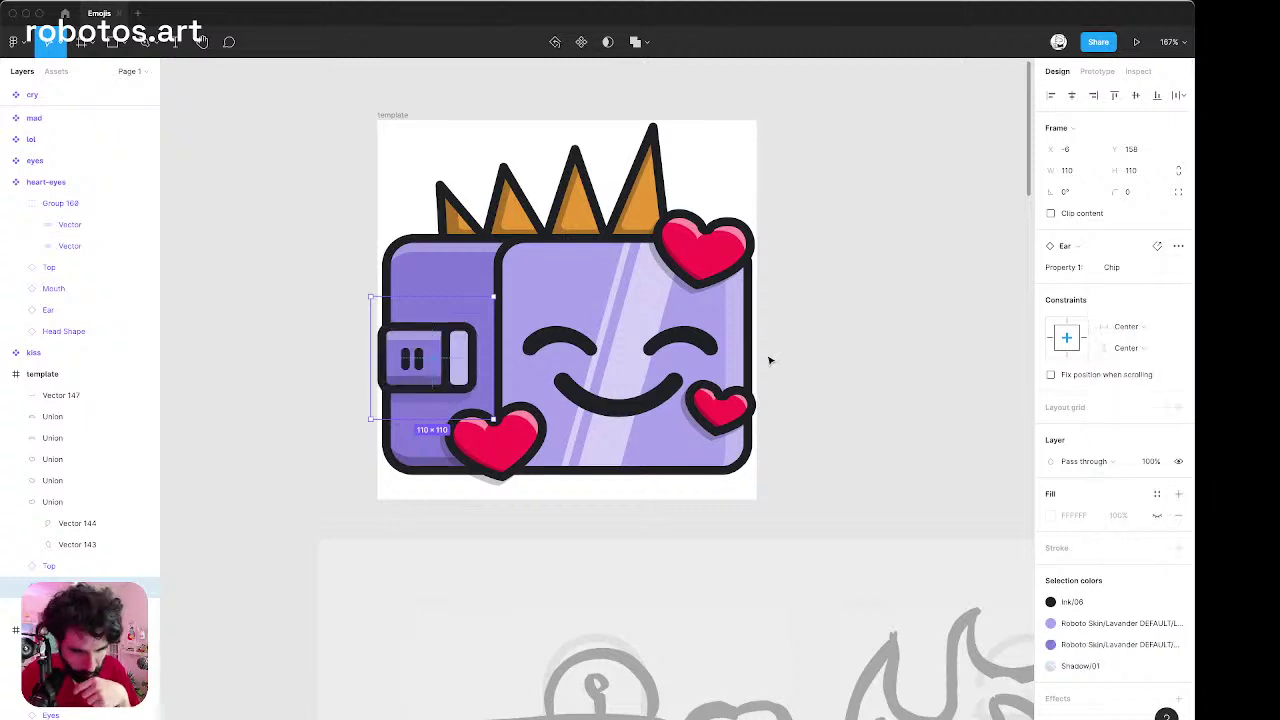
click(882, 316)
scroll(850, 310, down, 3)
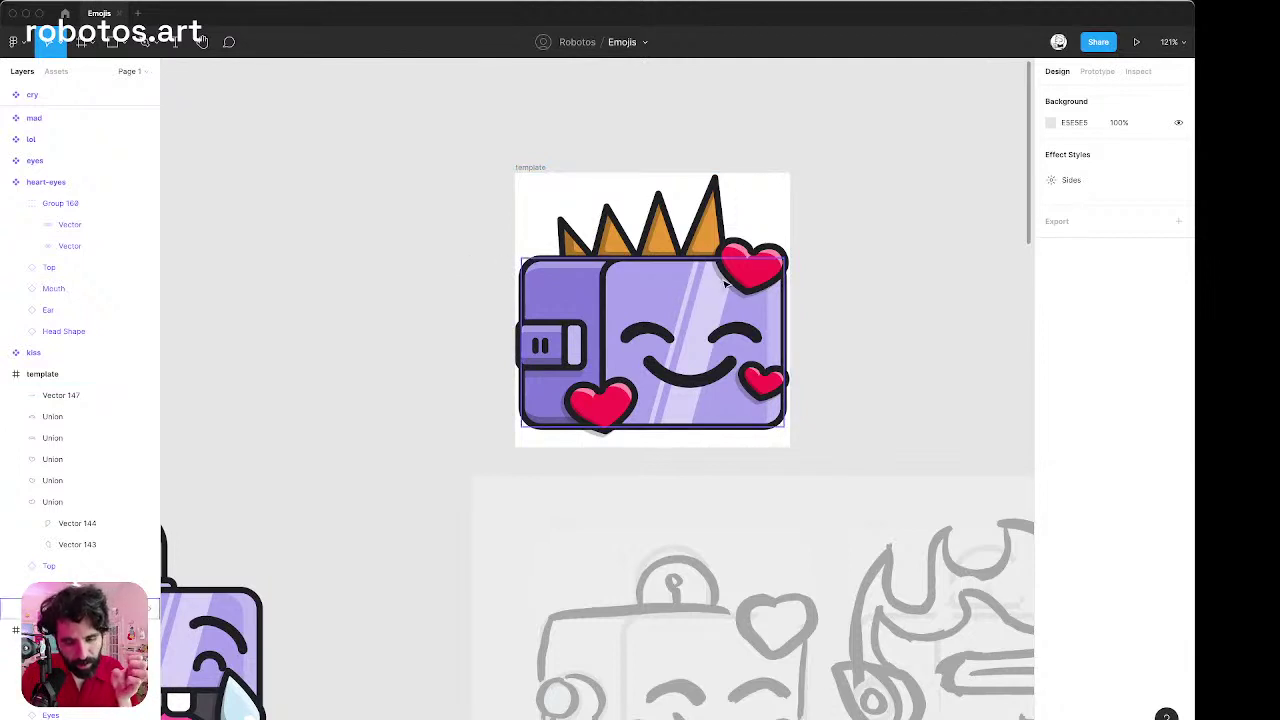
Enlarge the heart at the robot's lower edge to about 105 × 79 and the upper heart to about 106 × 79.
click(537, 168)
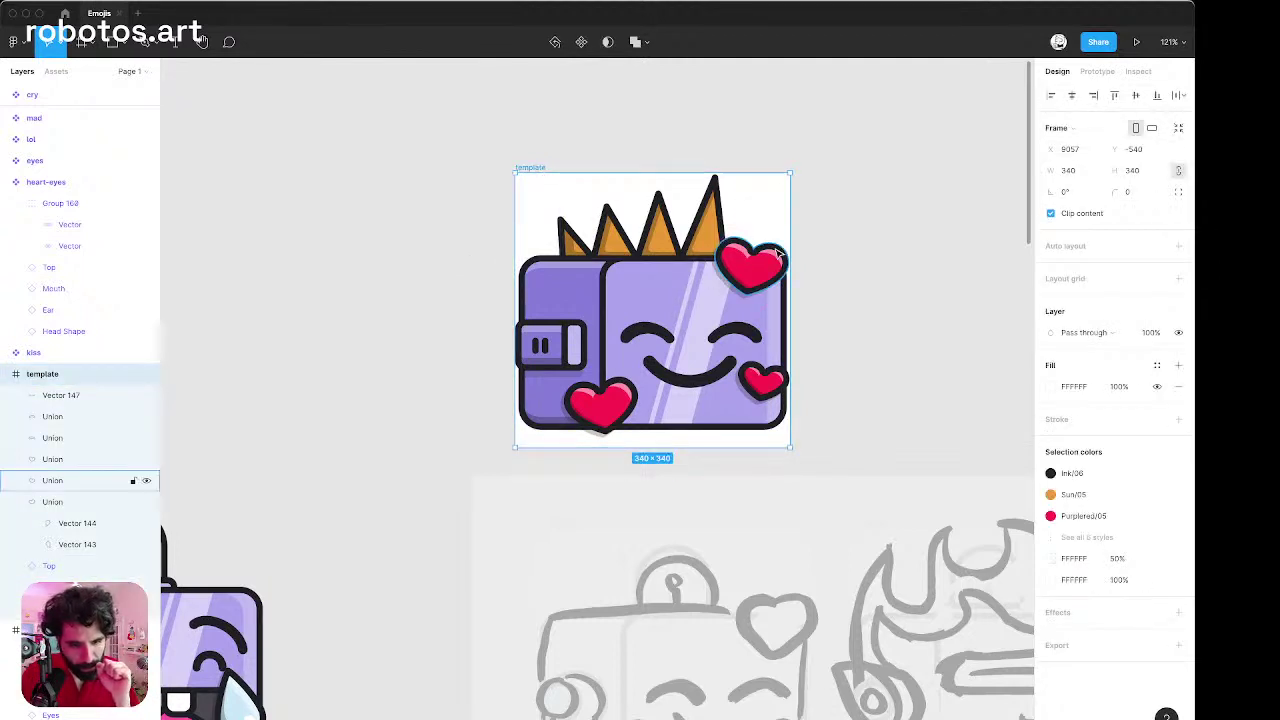
click(630, 410)
scroll(632, 400, up, 5)
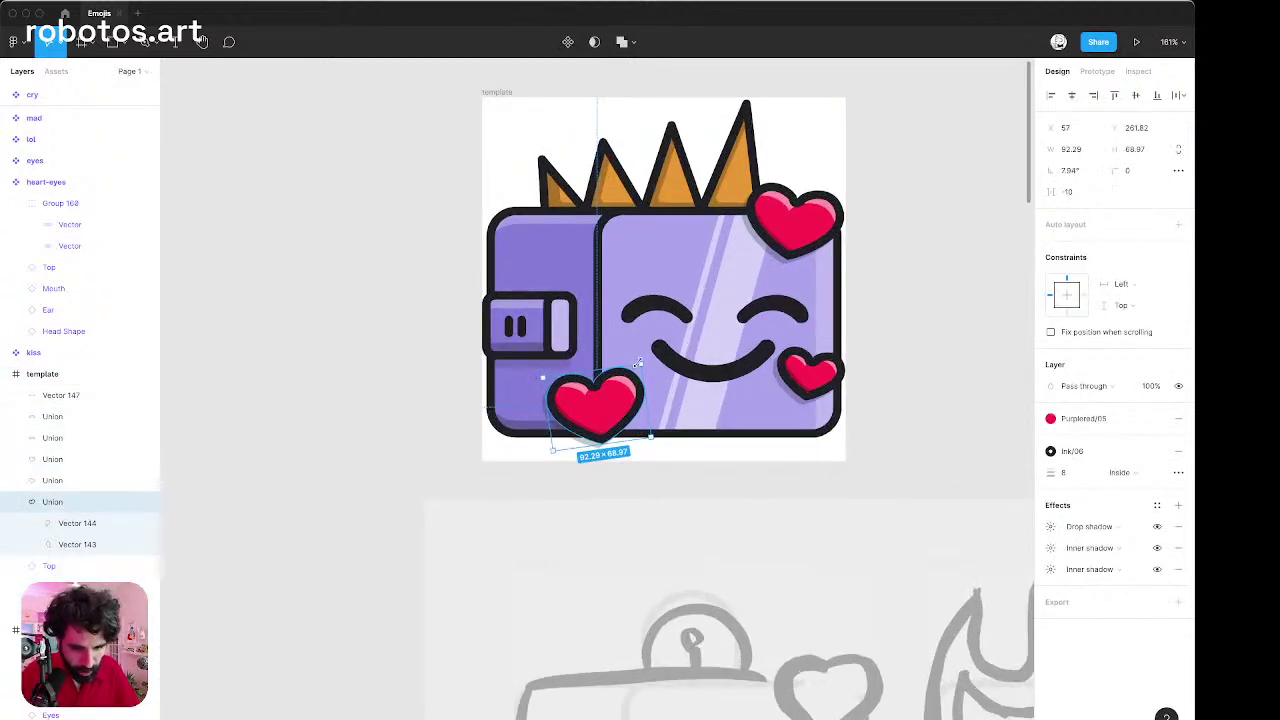
drag(637, 362, 652, 350)
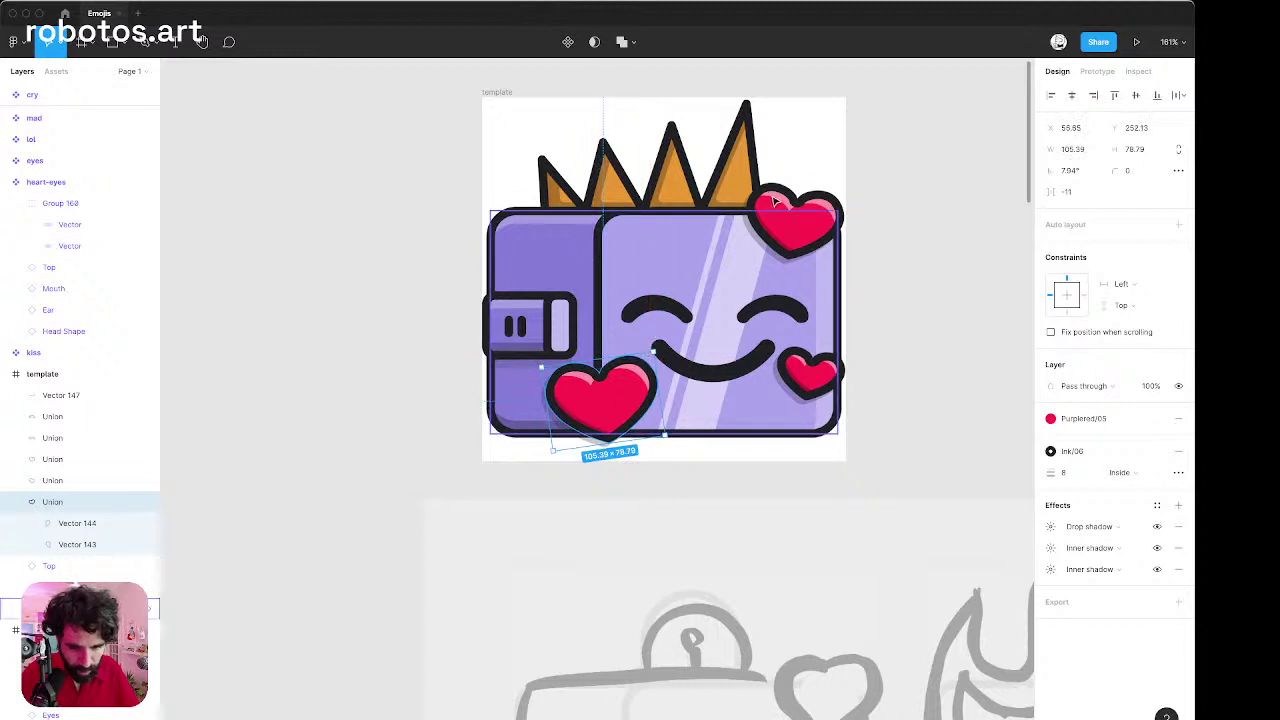
click(778, 204)
drag(745, 260, 729, 262)
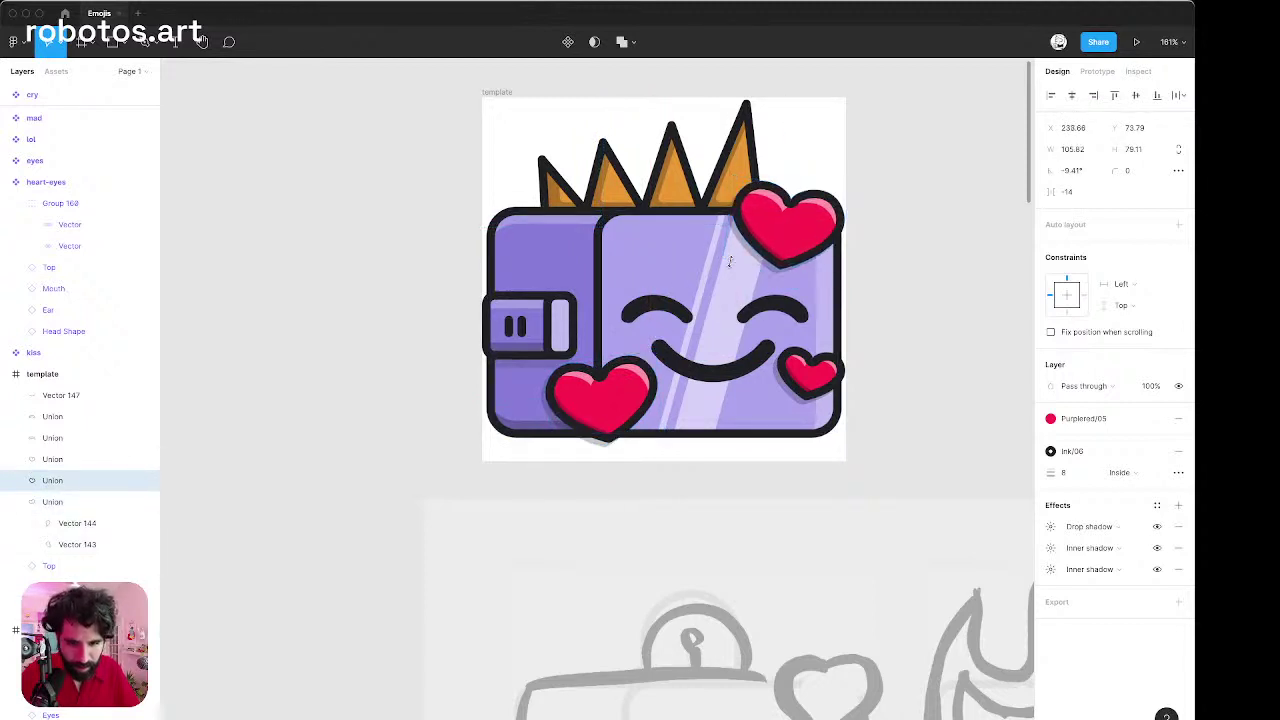
Nudge the smallest heart 4 px down and 1 px left, and deselect it.
click(800, 388)
key(Down)
key(Down)
key(Left)
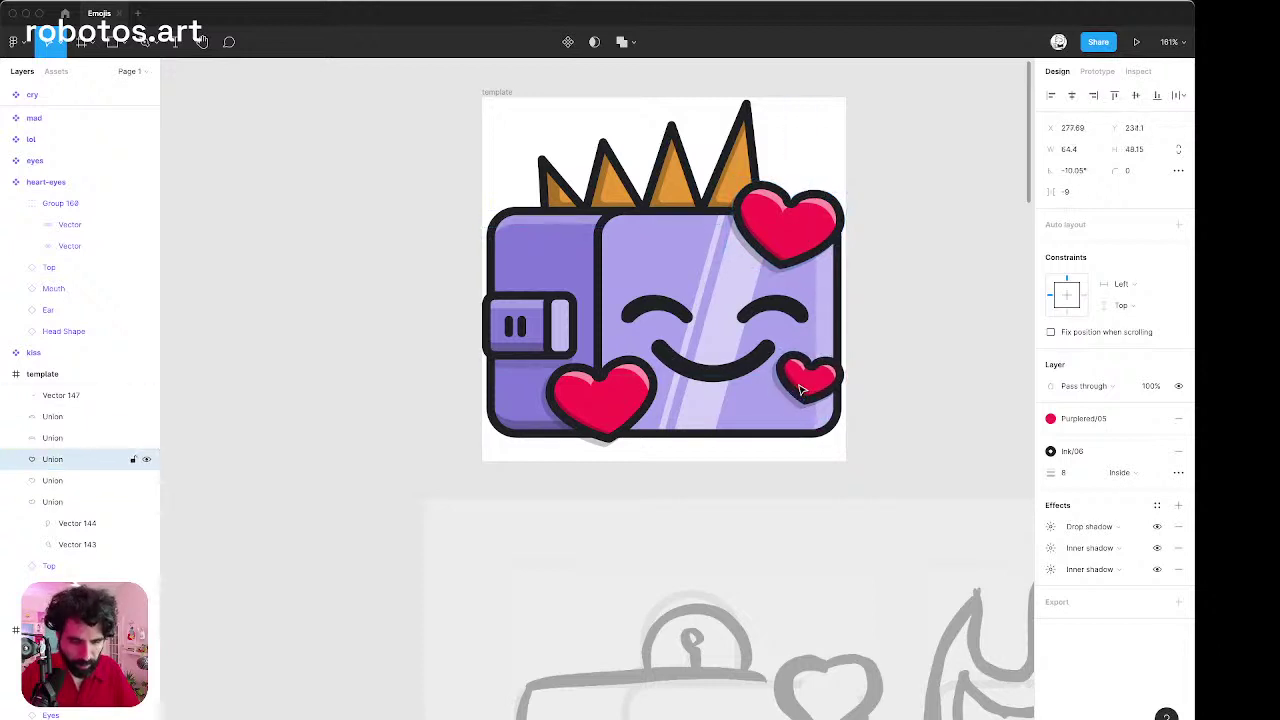
scroll(800, 388, down, 2)
click(914, 331)
scroll(914, 331, right, 3)
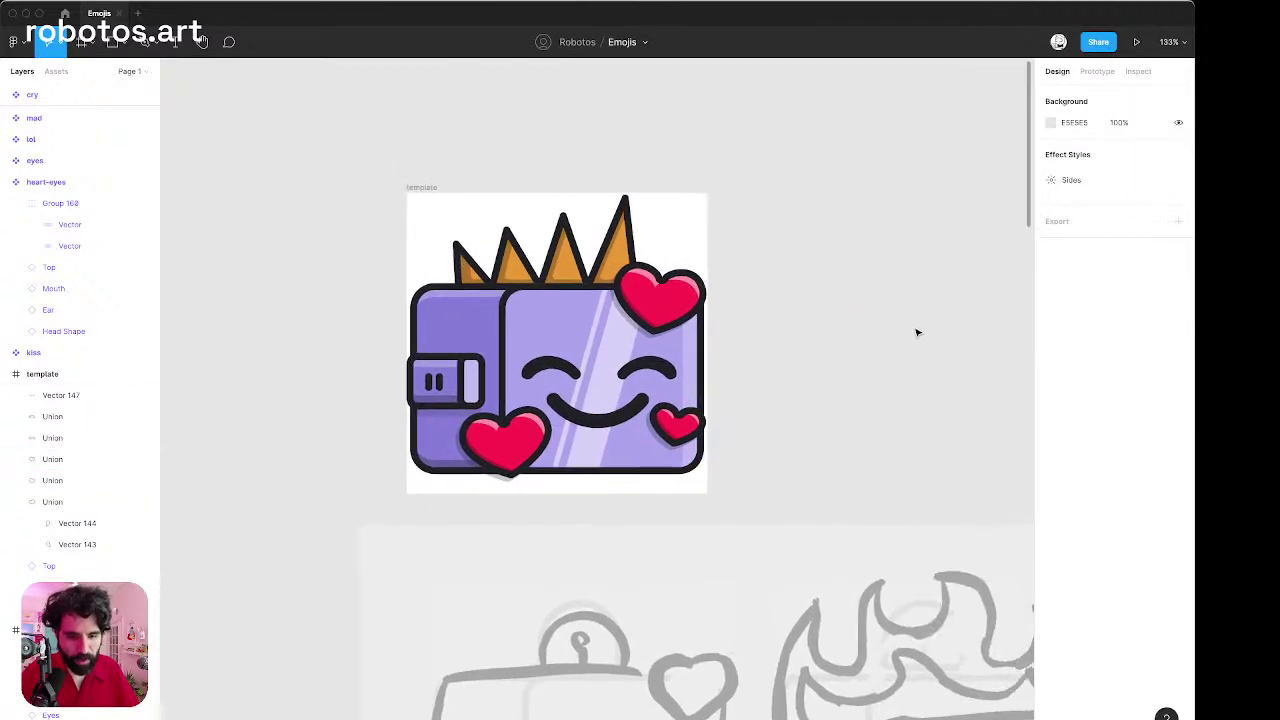
Enlarge the heart on the robot's upper corner slightly further towards the face.
click(505, 440)
click(615, 328)
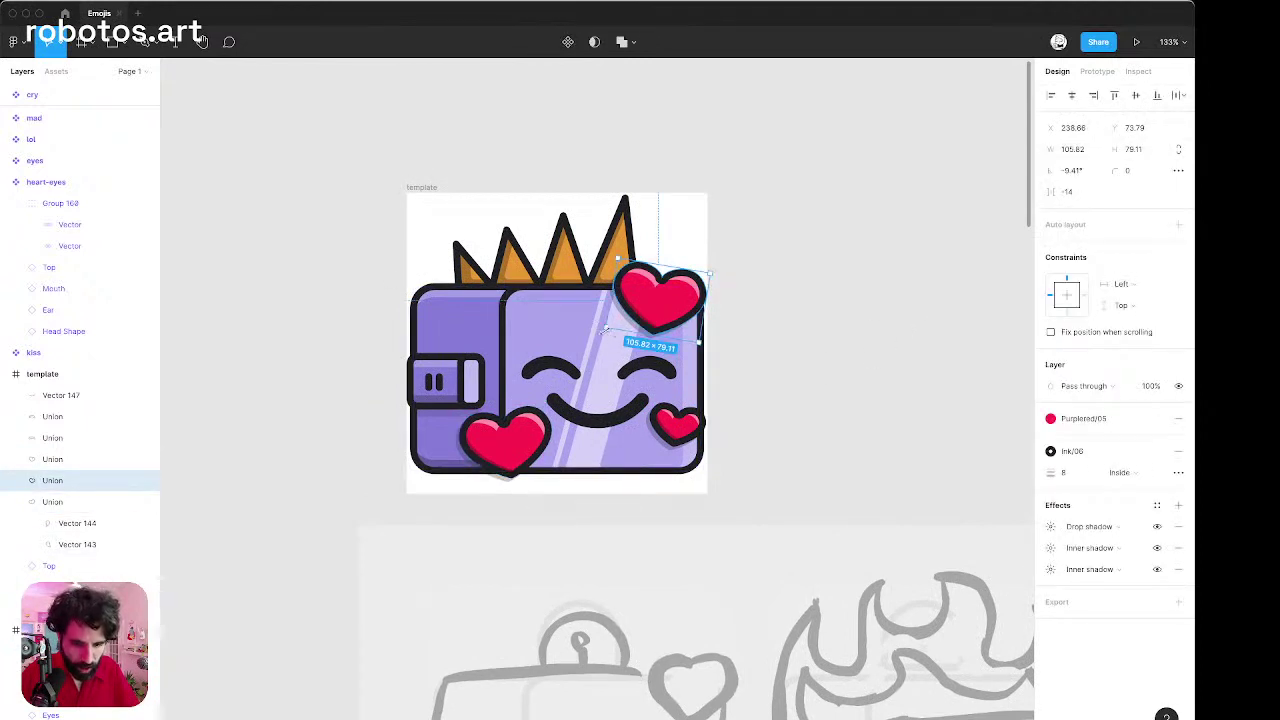
drag(607, 330, 596, 337)
click(505, 440)
Enlarge the smallest heart to about 73 × 58, nudge it 2 px down, and deselect it.
click(675, 430)
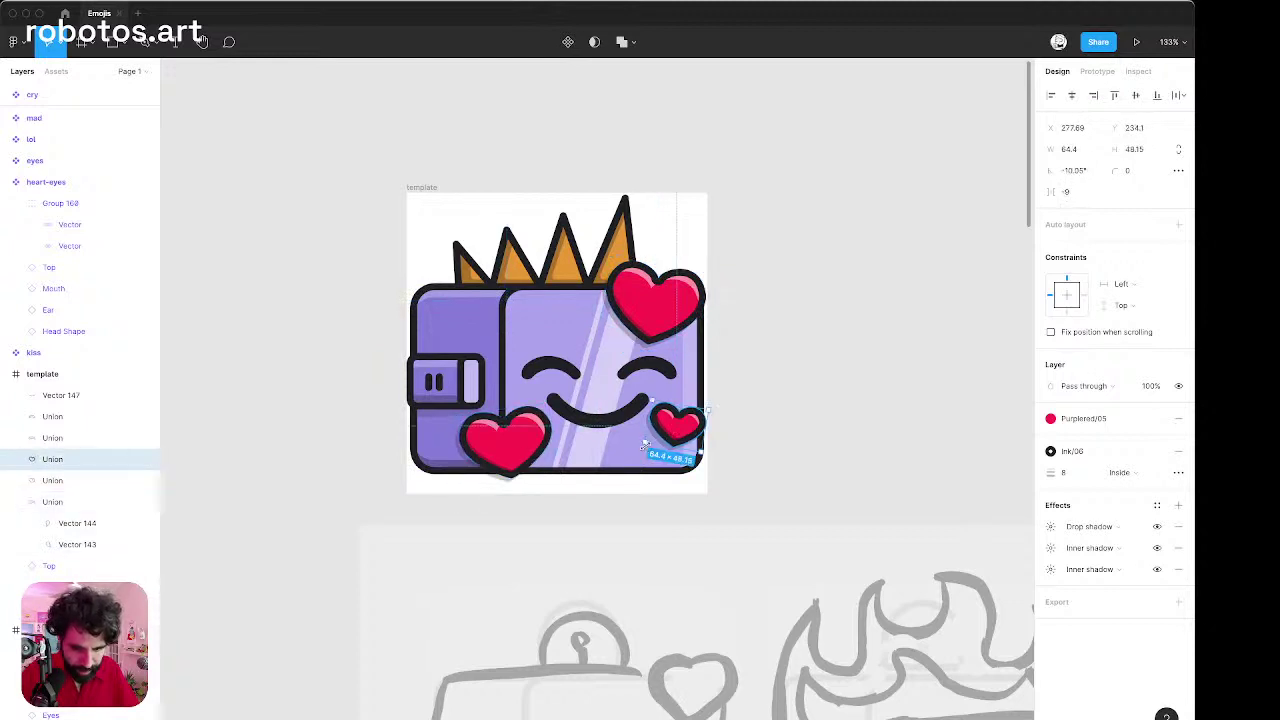
drag(643, 446, 636, 450)
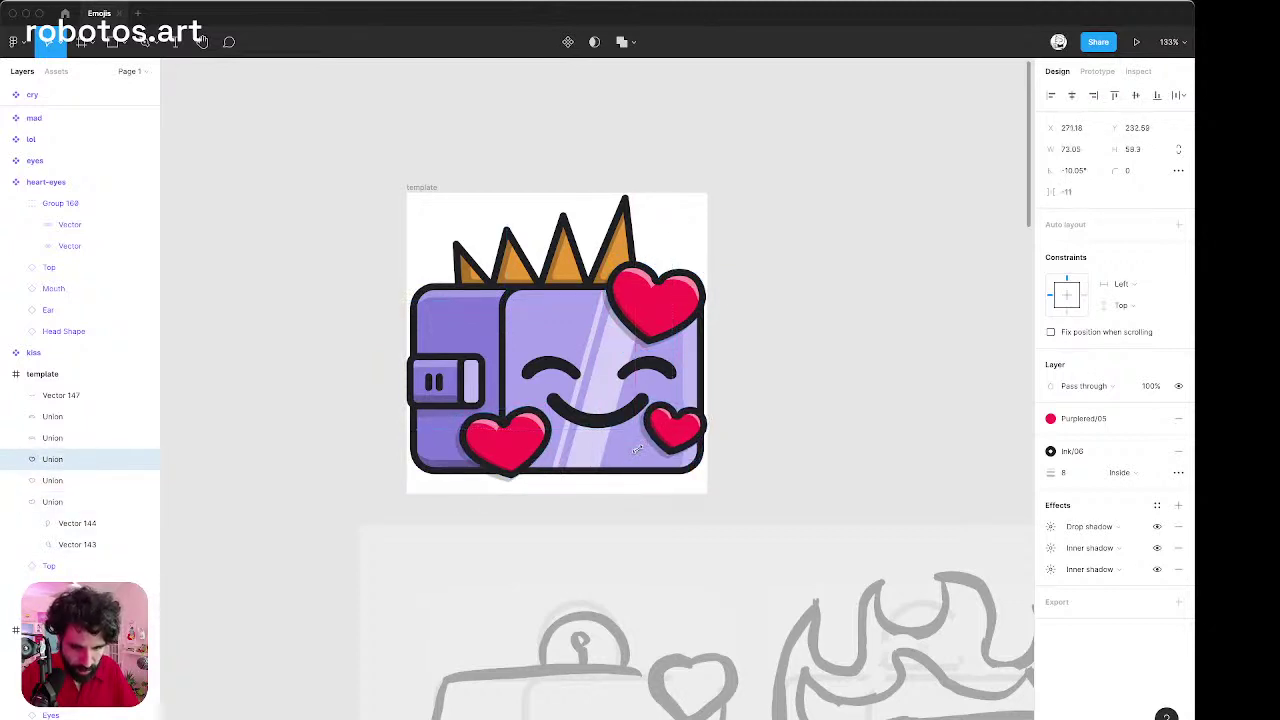
key(Down)
key(Down)
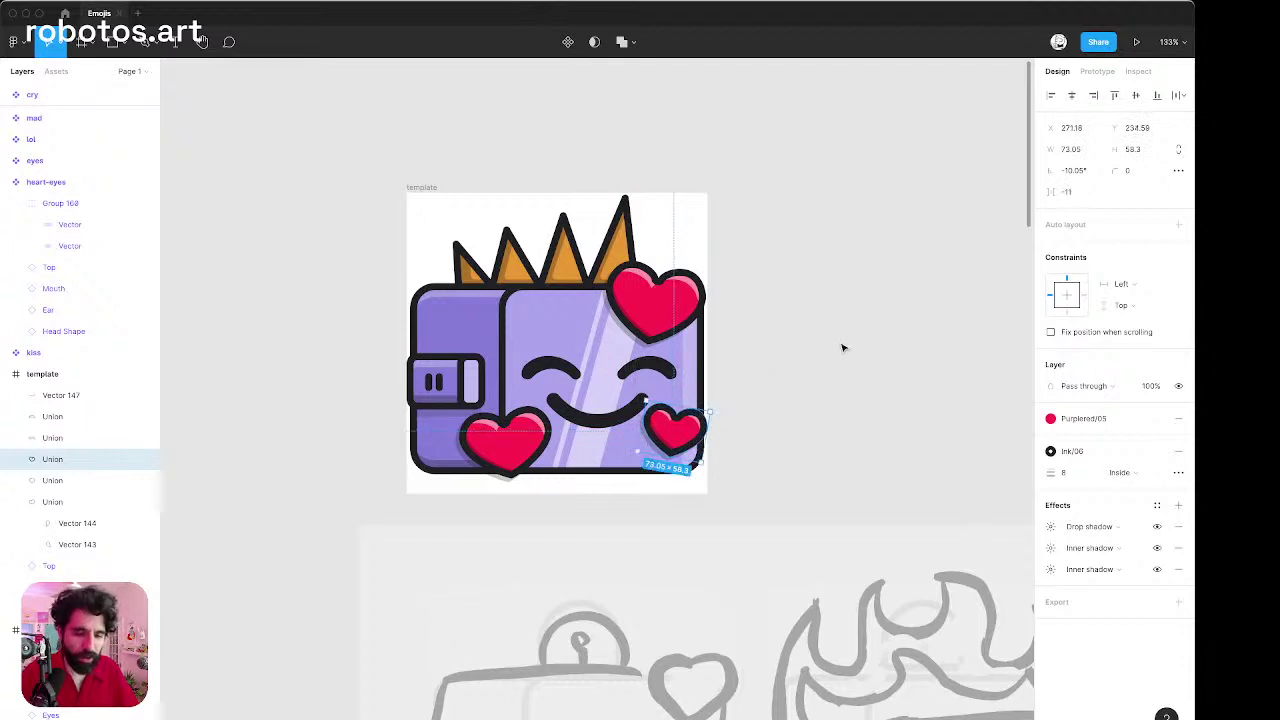
click(845, 345)
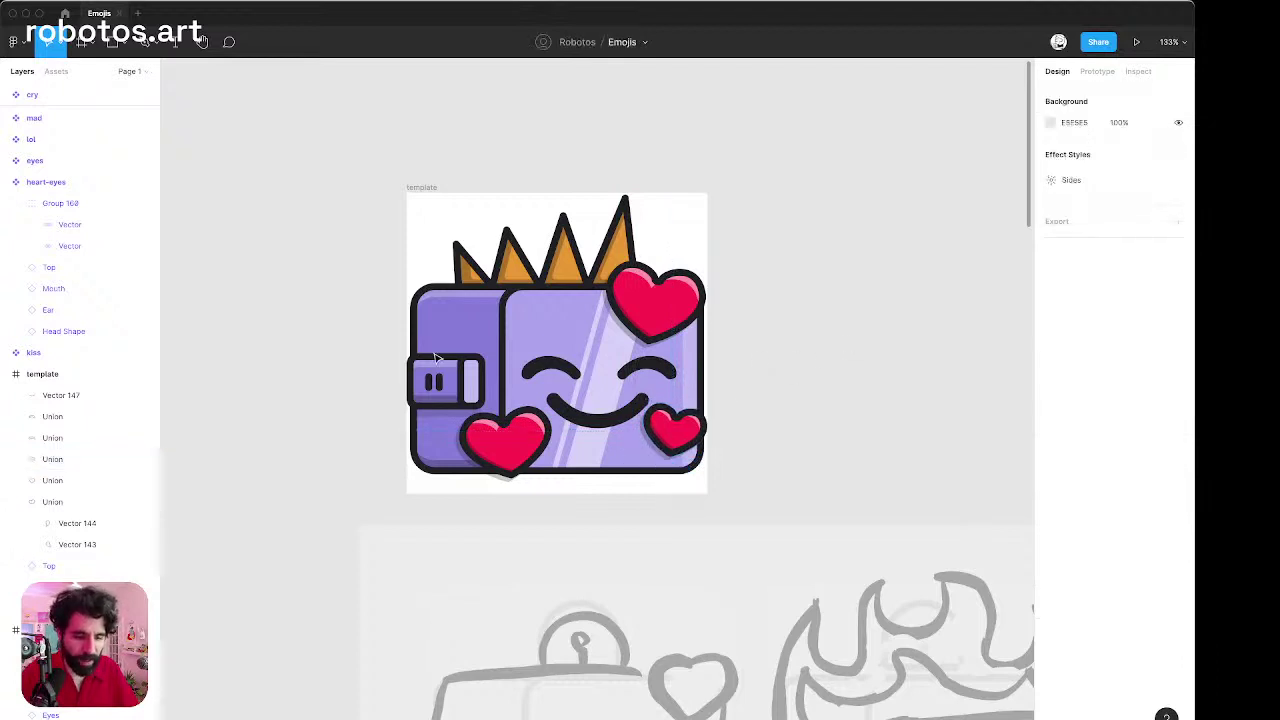
Remove the template frame's white fill, rename the frame as loving, and deselect it.
click(420, 187)
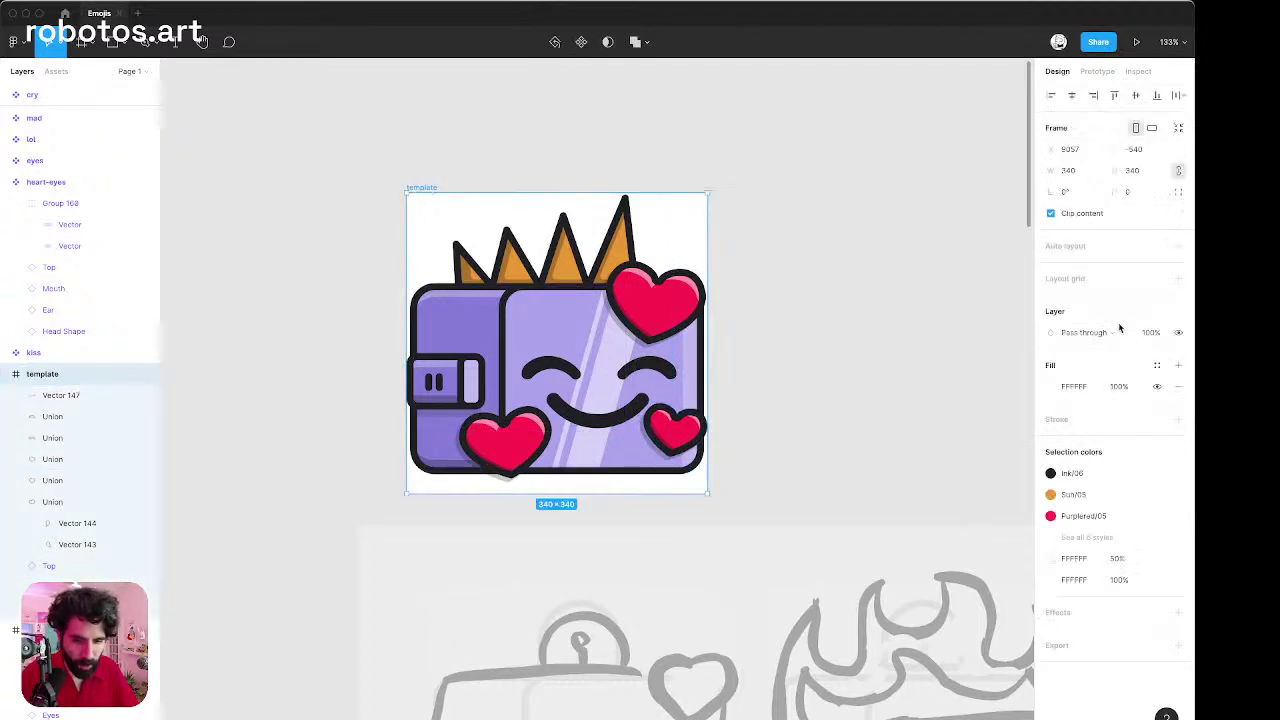
click(1177, 386)
scroll(823, 314, down, 5)
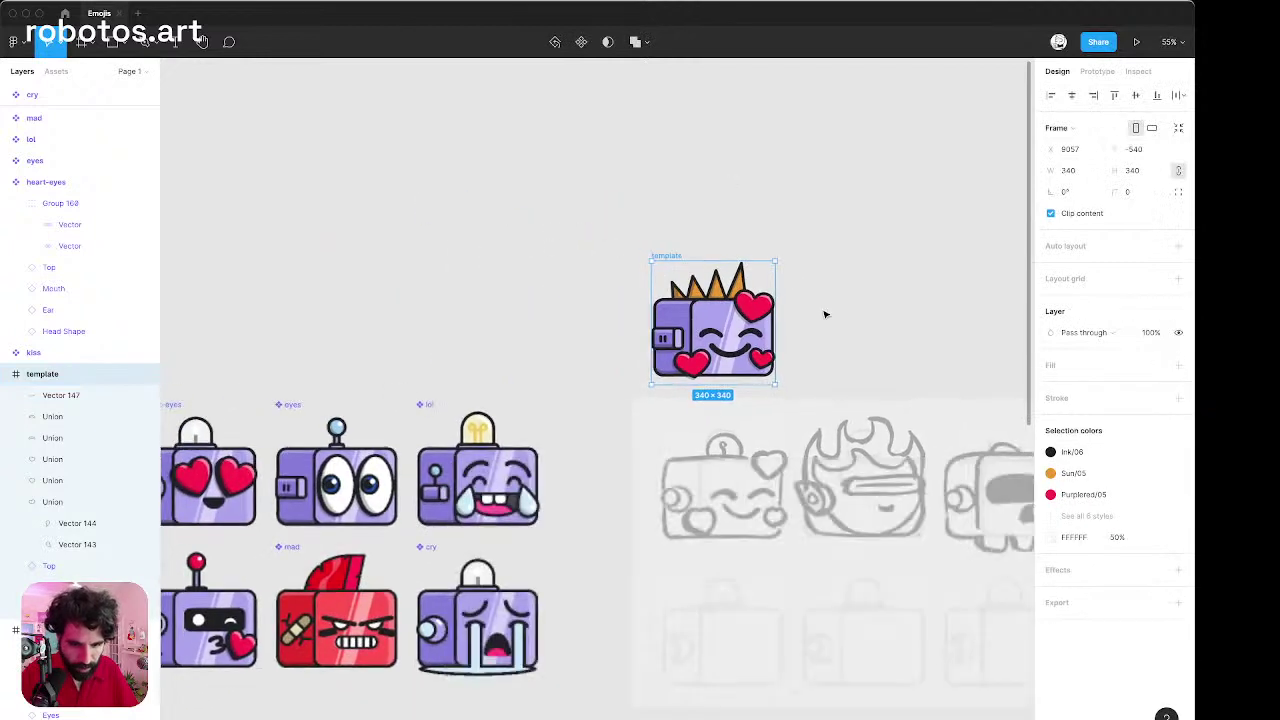
key(super+r)
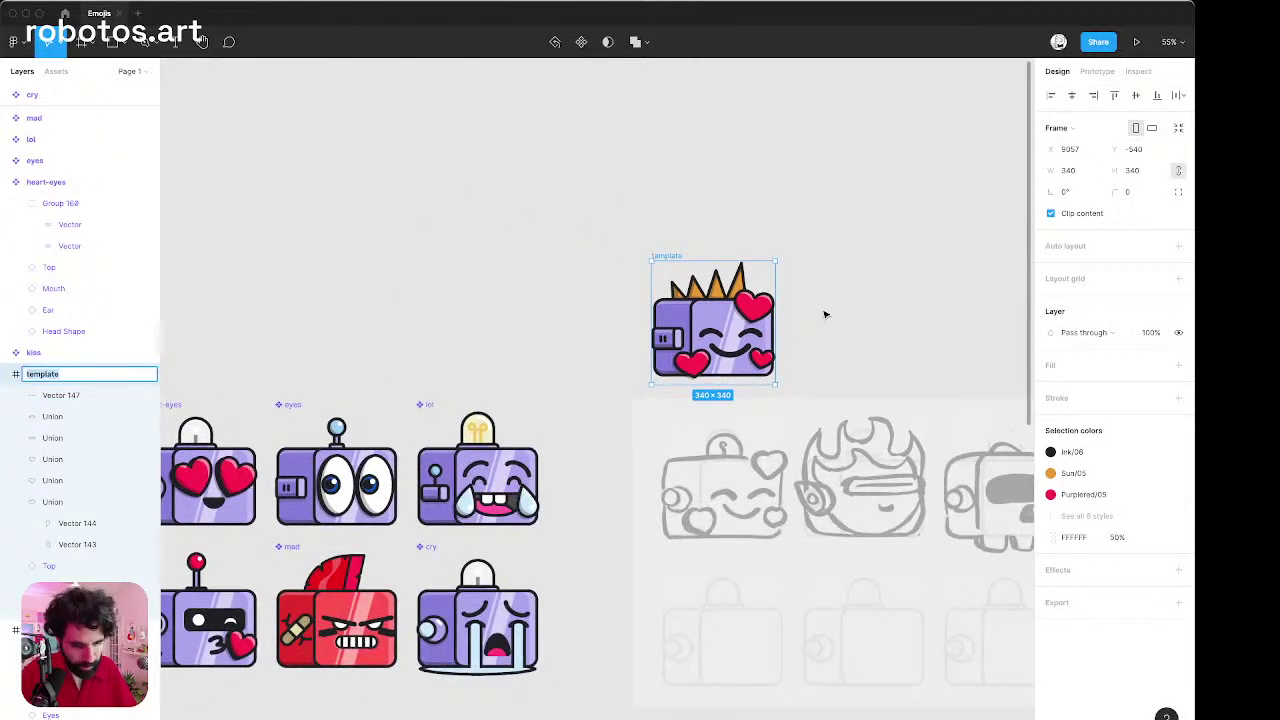
text(loving)
key(Return)
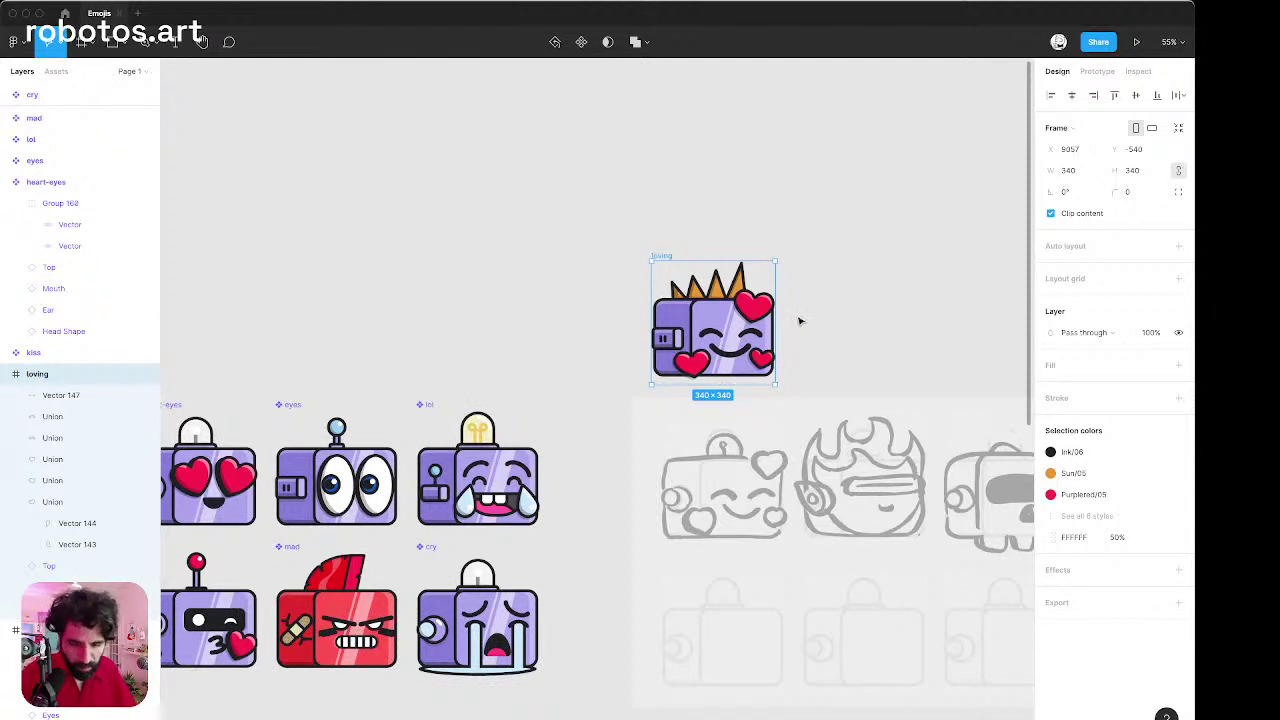
click(730, 256)
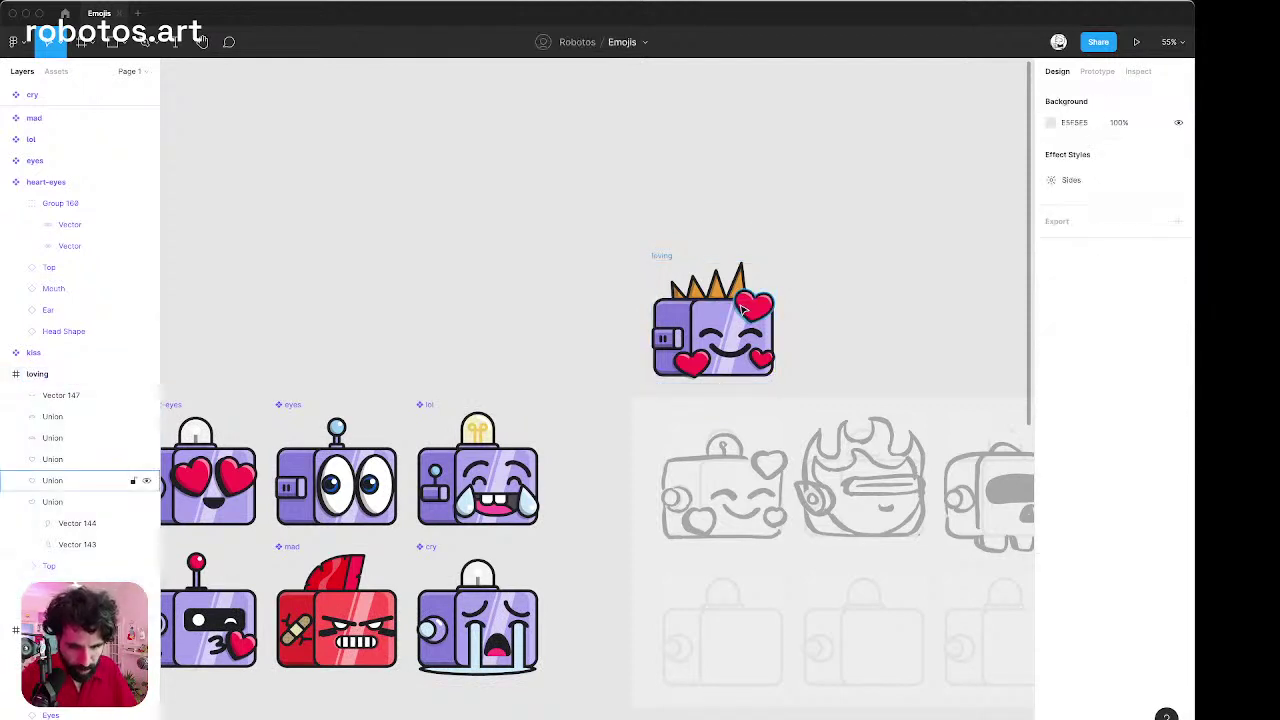
Try narrowing the mohawk top to about 201 px wide, and scaling it down to about 205 × 90, undoing each attempt.
click(743, 288)
scroll(743, 287, up, 5)
scroll(743, 288, up, 1)
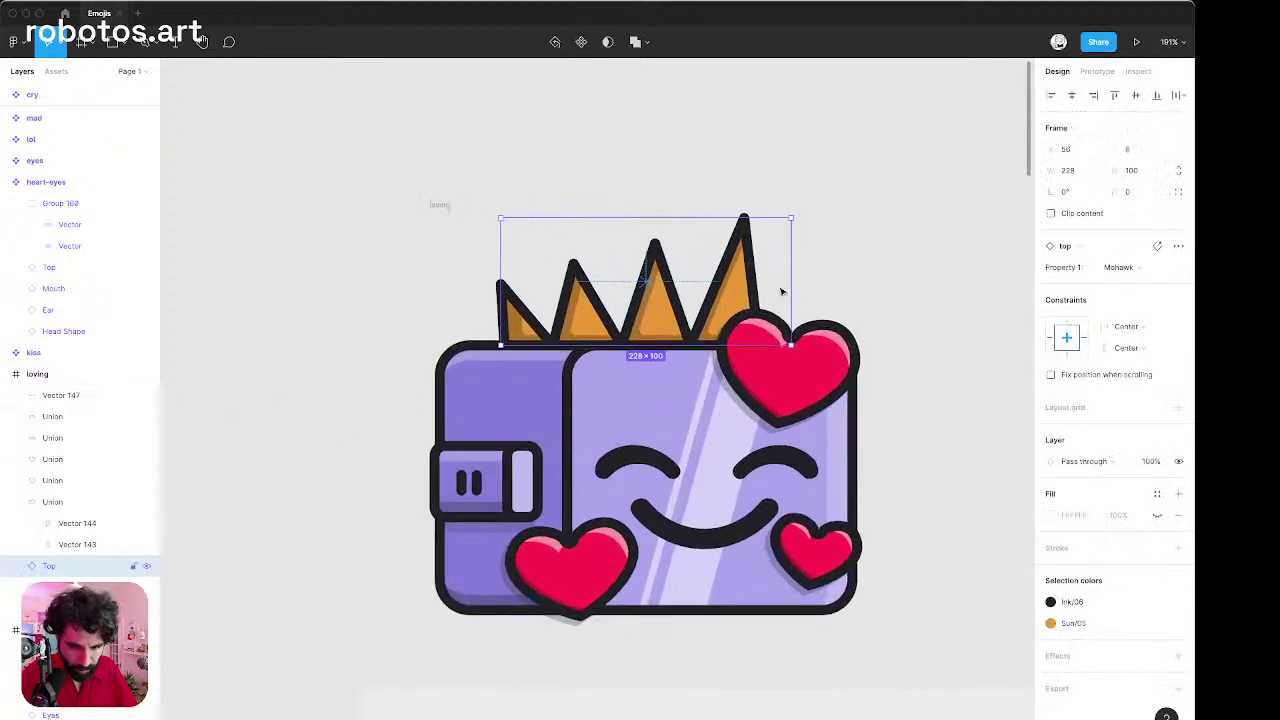
drag(789, 287, 763, 285)
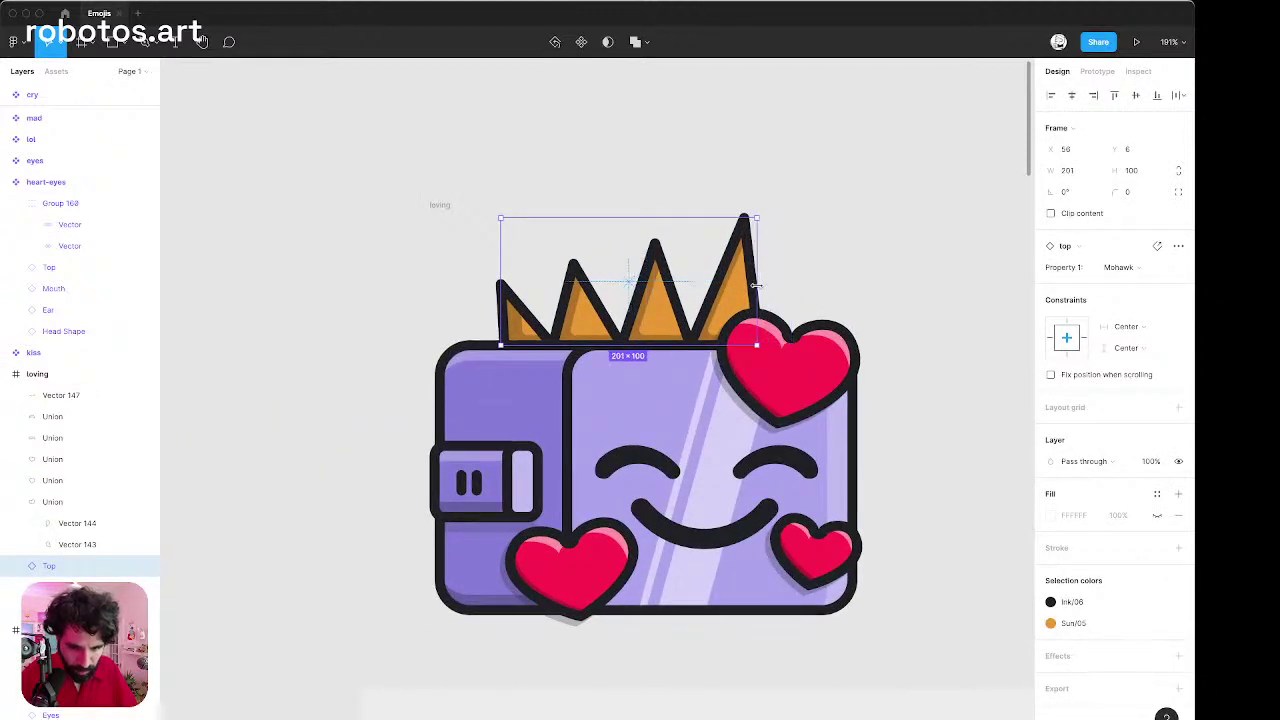
key(super+z)
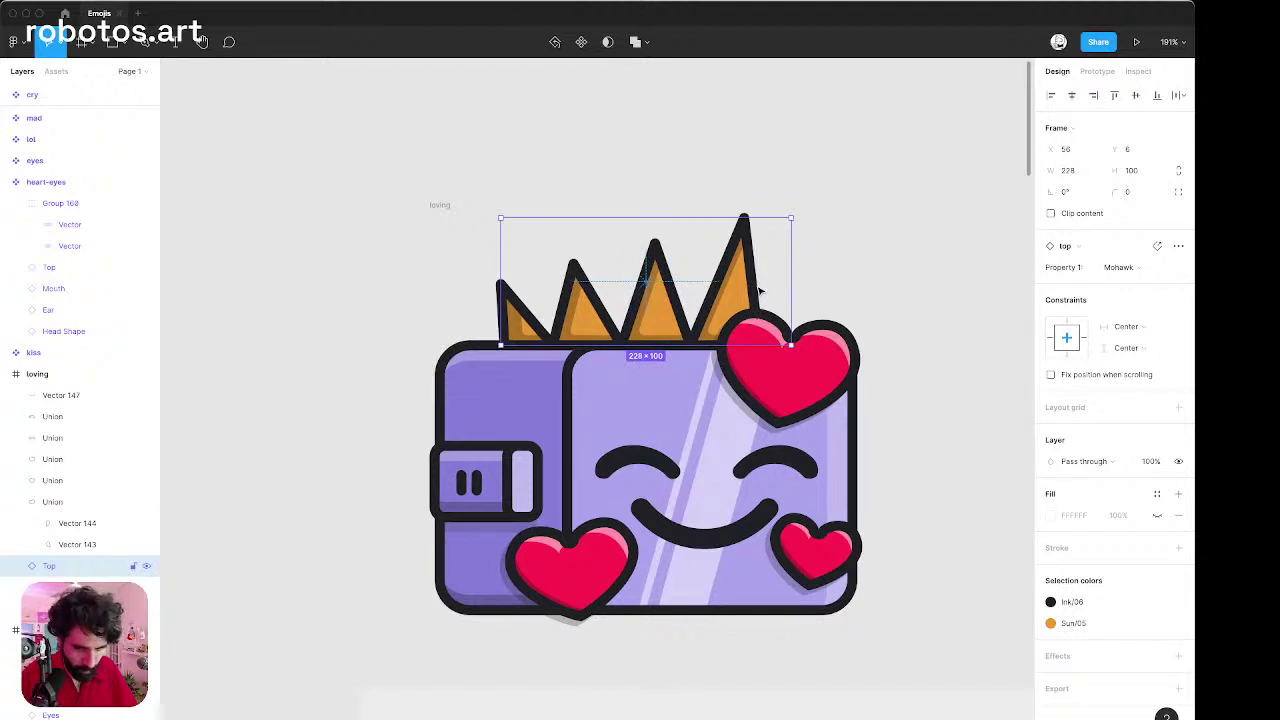
drag(790, 283, 765, 283)
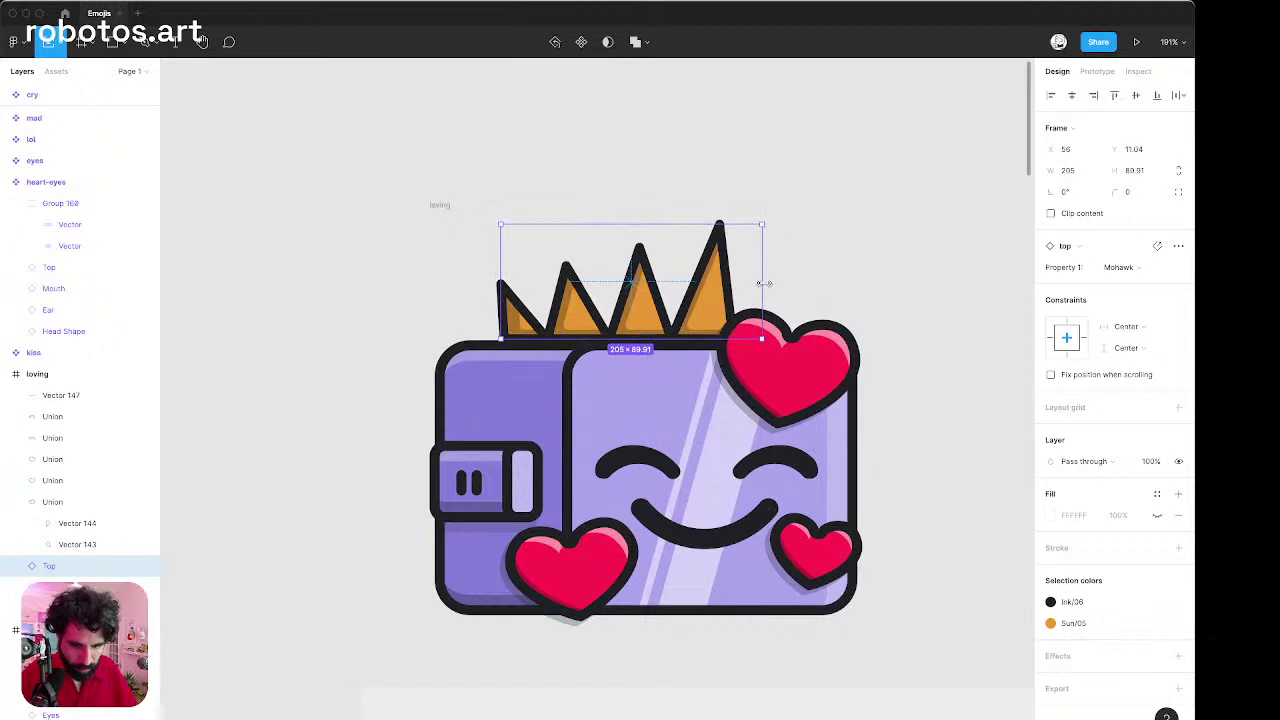
key(super+z)
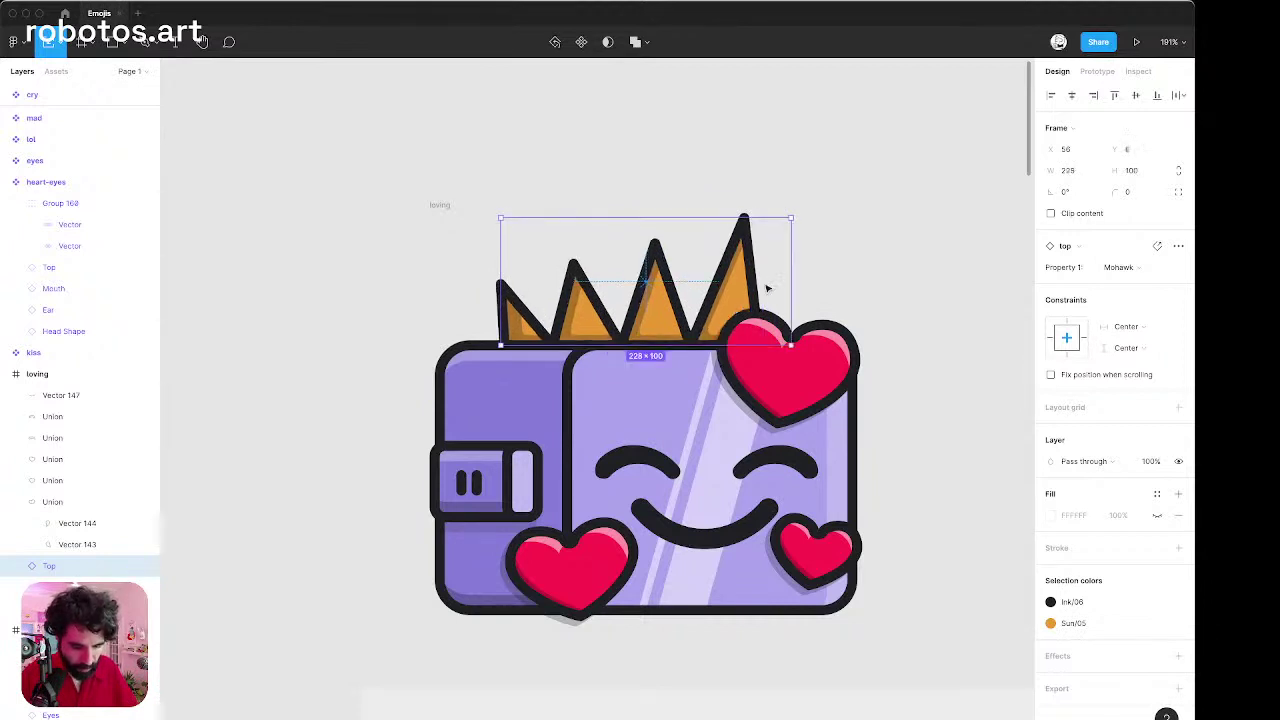
Detach the mohawk top from its component and try narrowing its inner spike group to about 188 px wide.
key(super+alt+b)
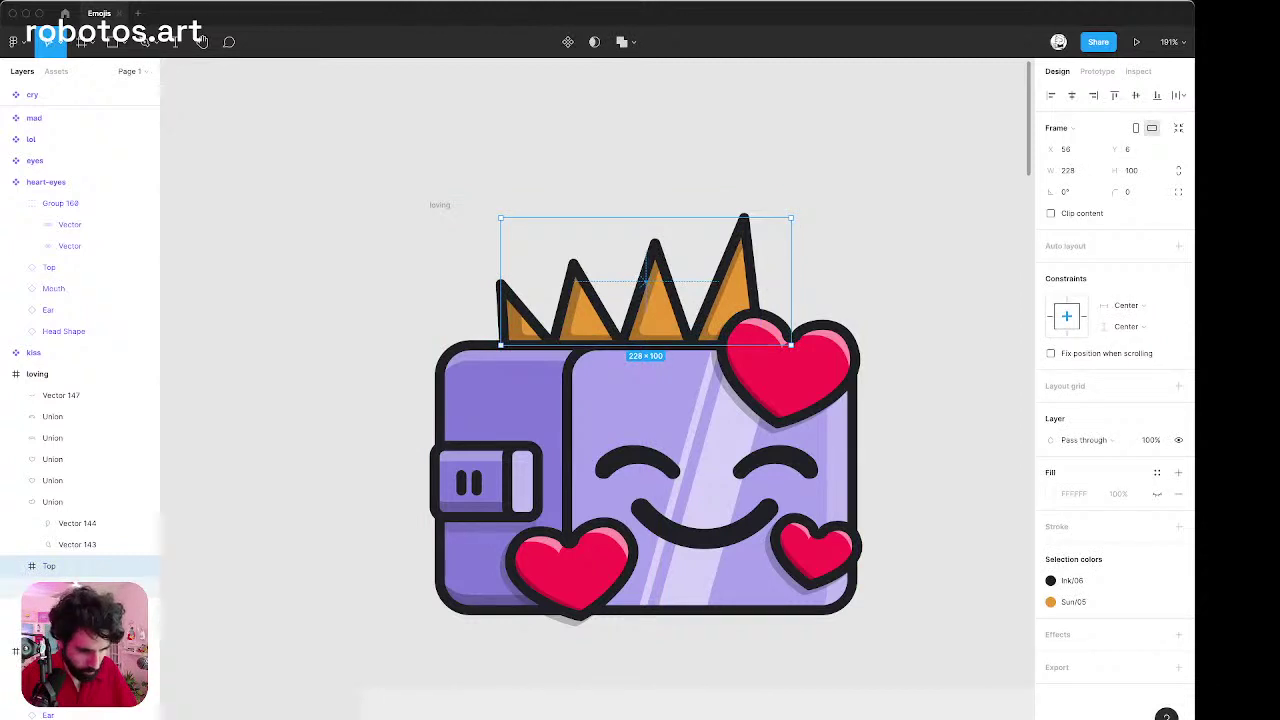
click(86, 585)
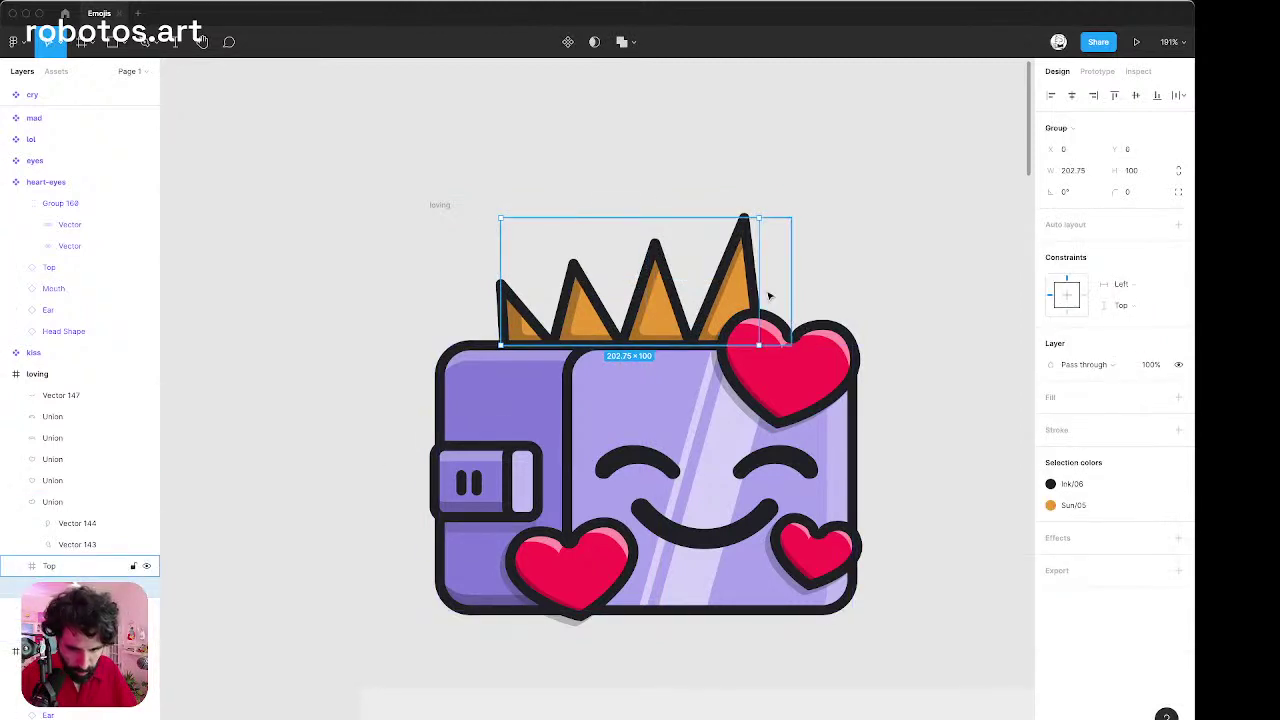
drag(758, 287, 740, 287)
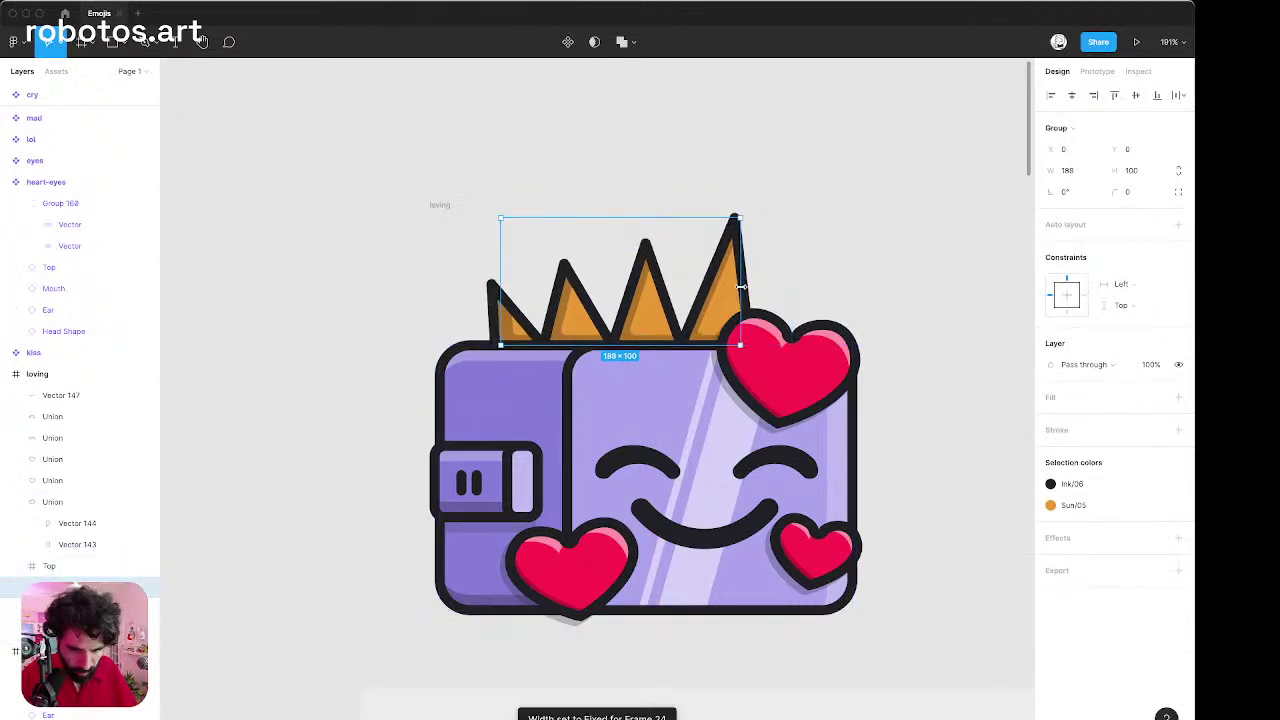
key(ctrl+z)
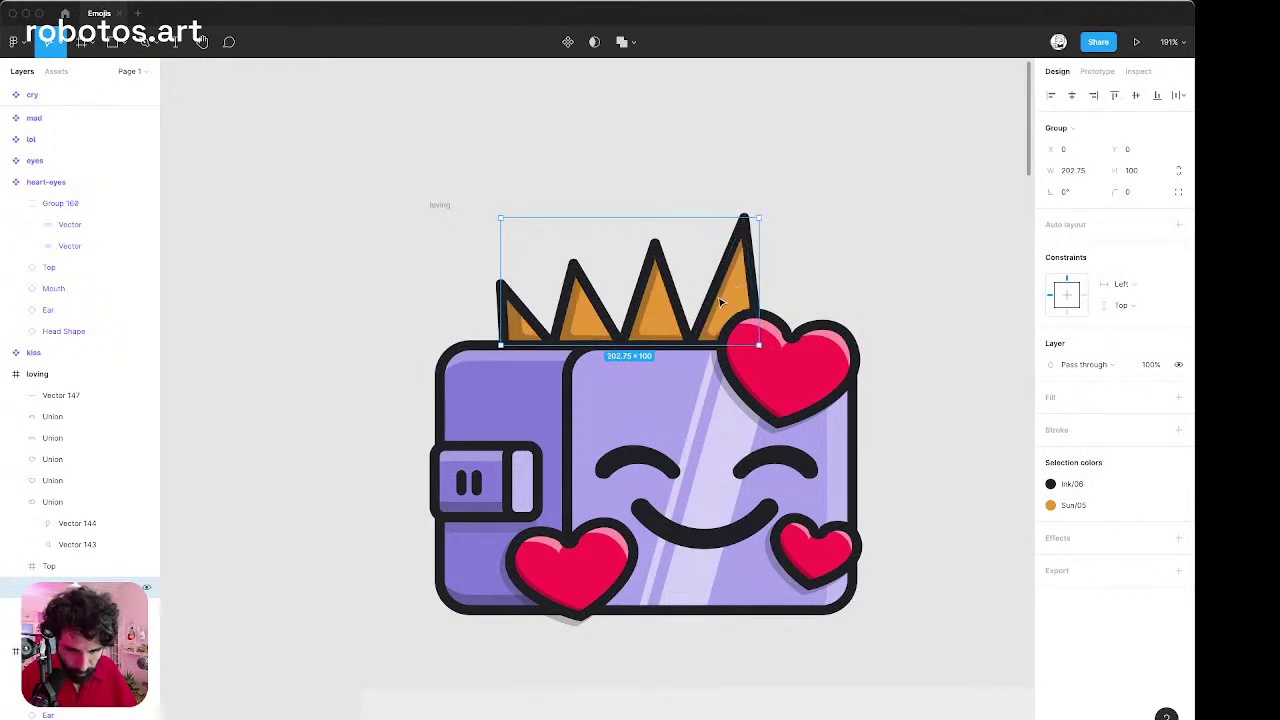
Wrap the mohawk's spike group in an auto layout frame and remove the auto layout.
key(shift+a)
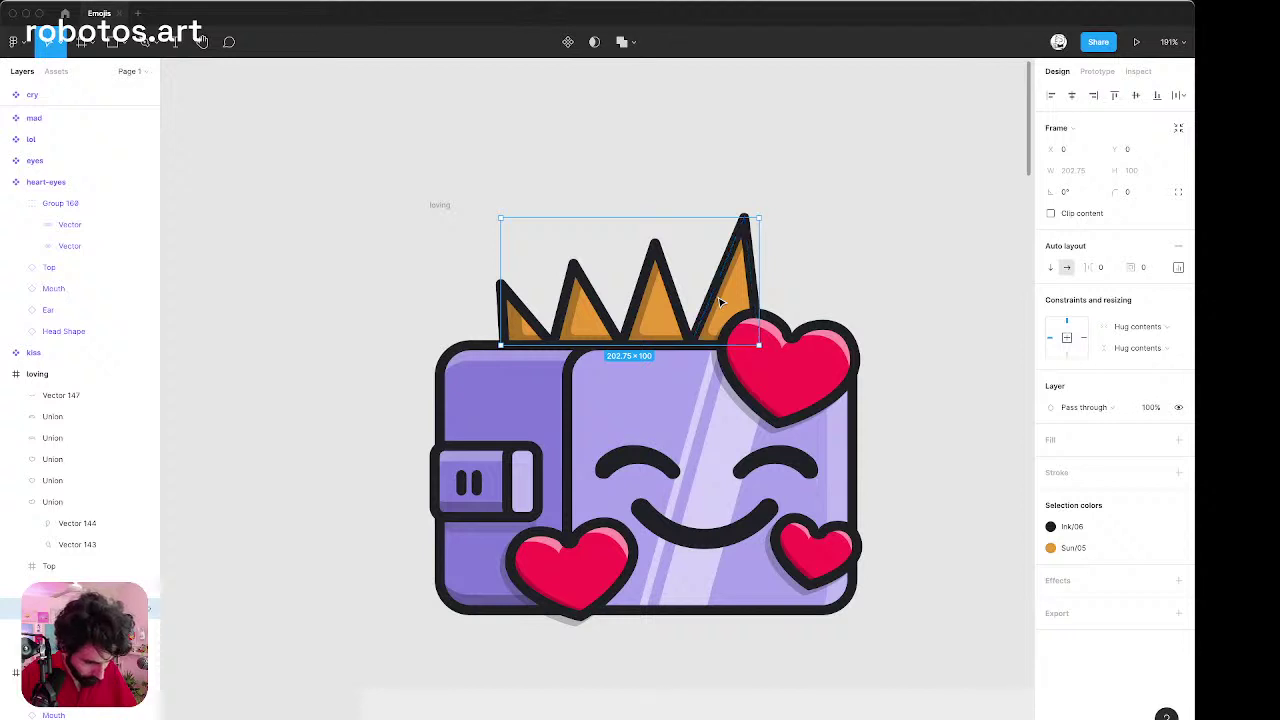
key(alt)
key(alt+shift+a)
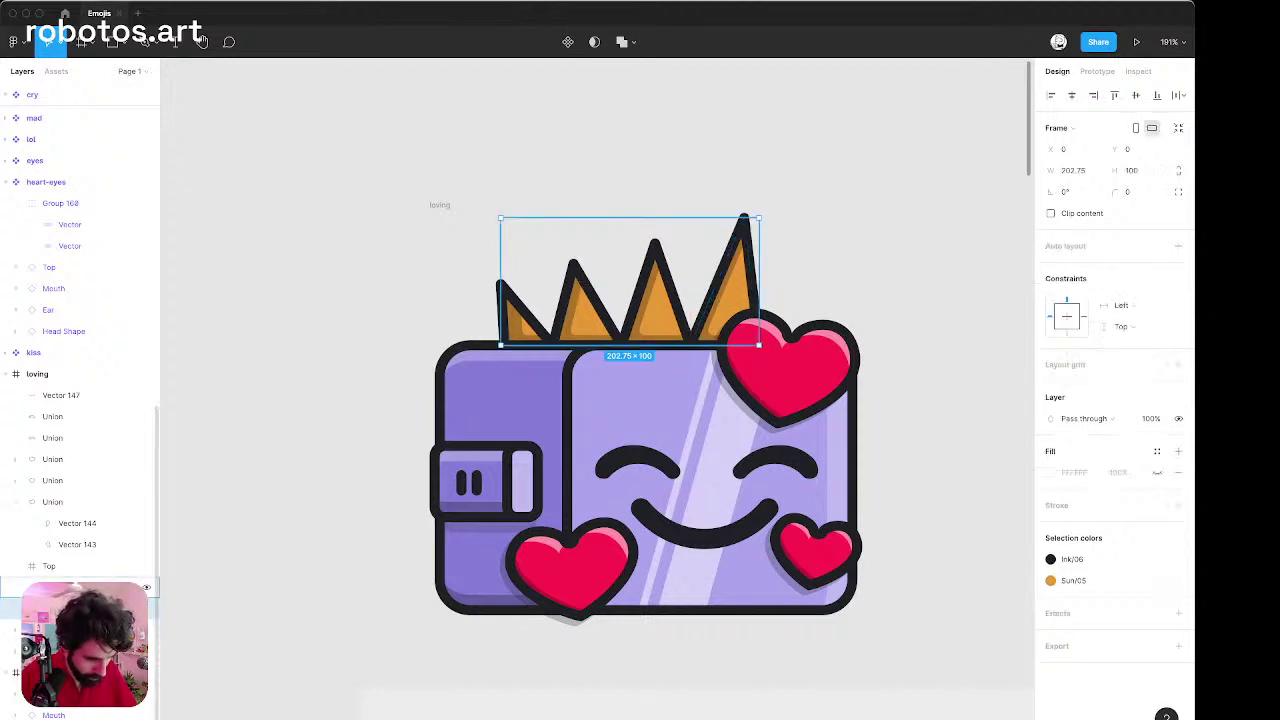
key(Escape)
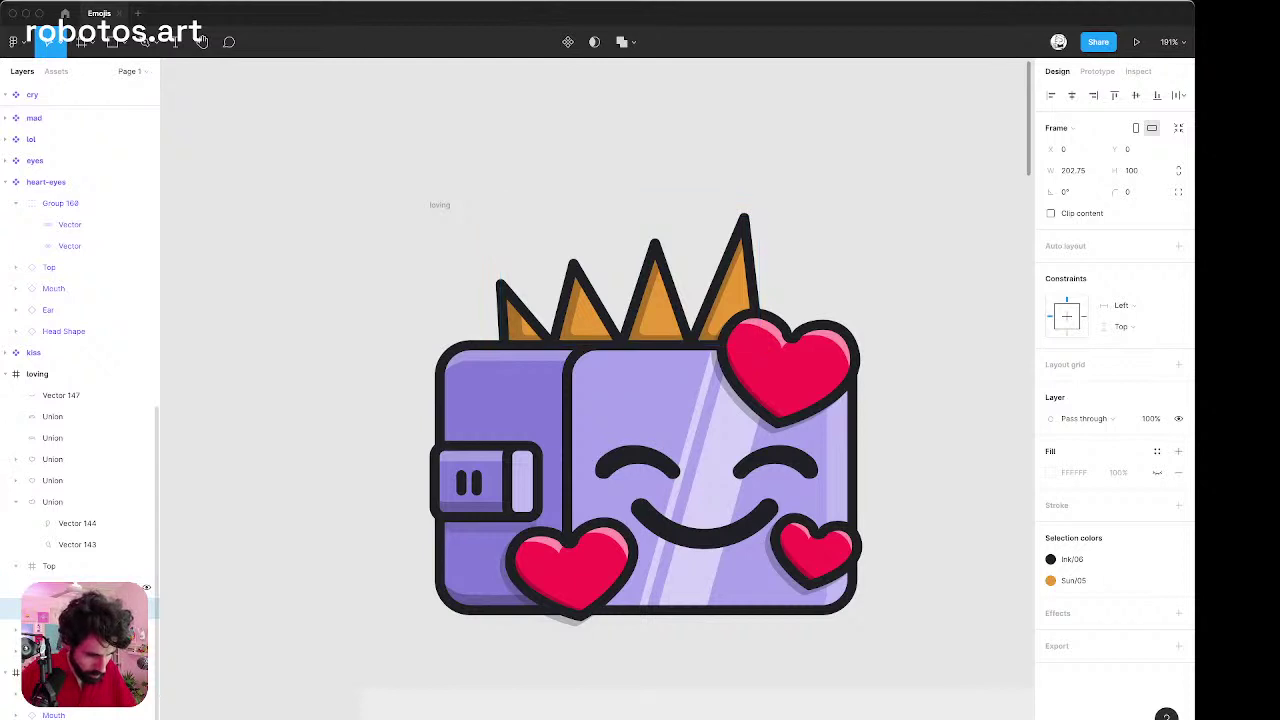
Group the mohawk's four spikes, narrow the group to about 191 px by adjusting both side edges, and deselect it.
key(Return)
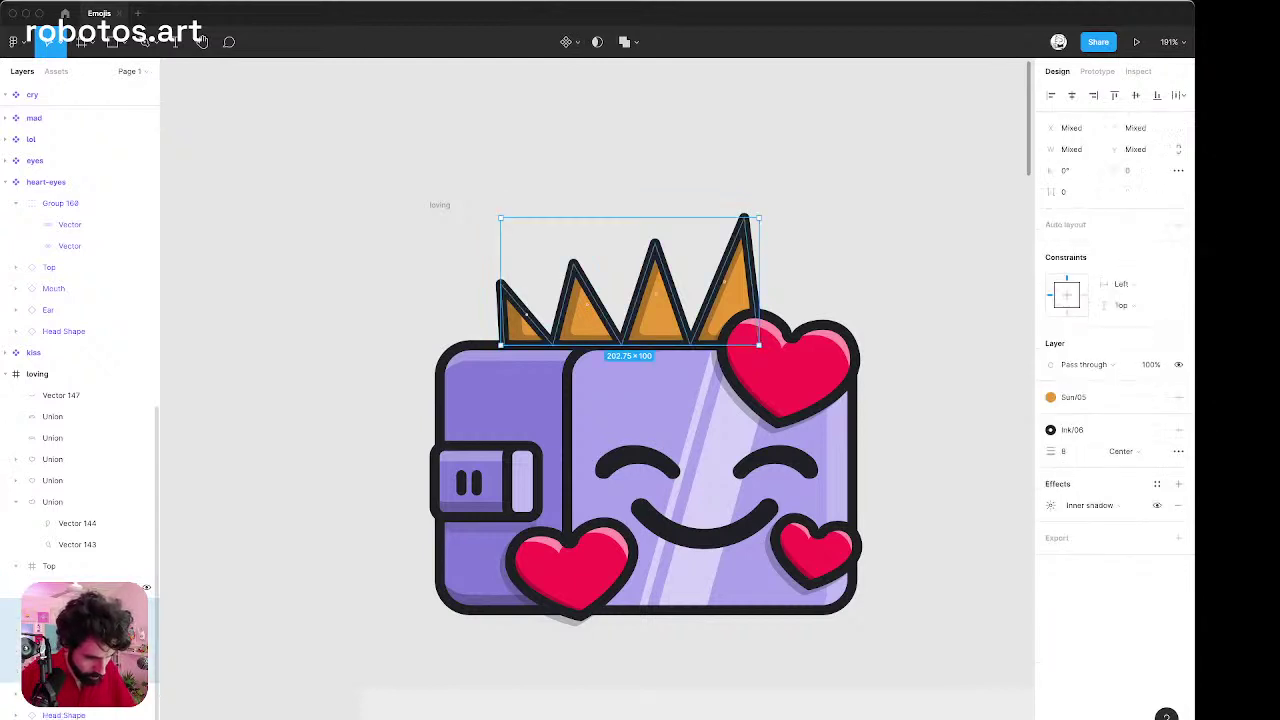
key(ctrl+g)
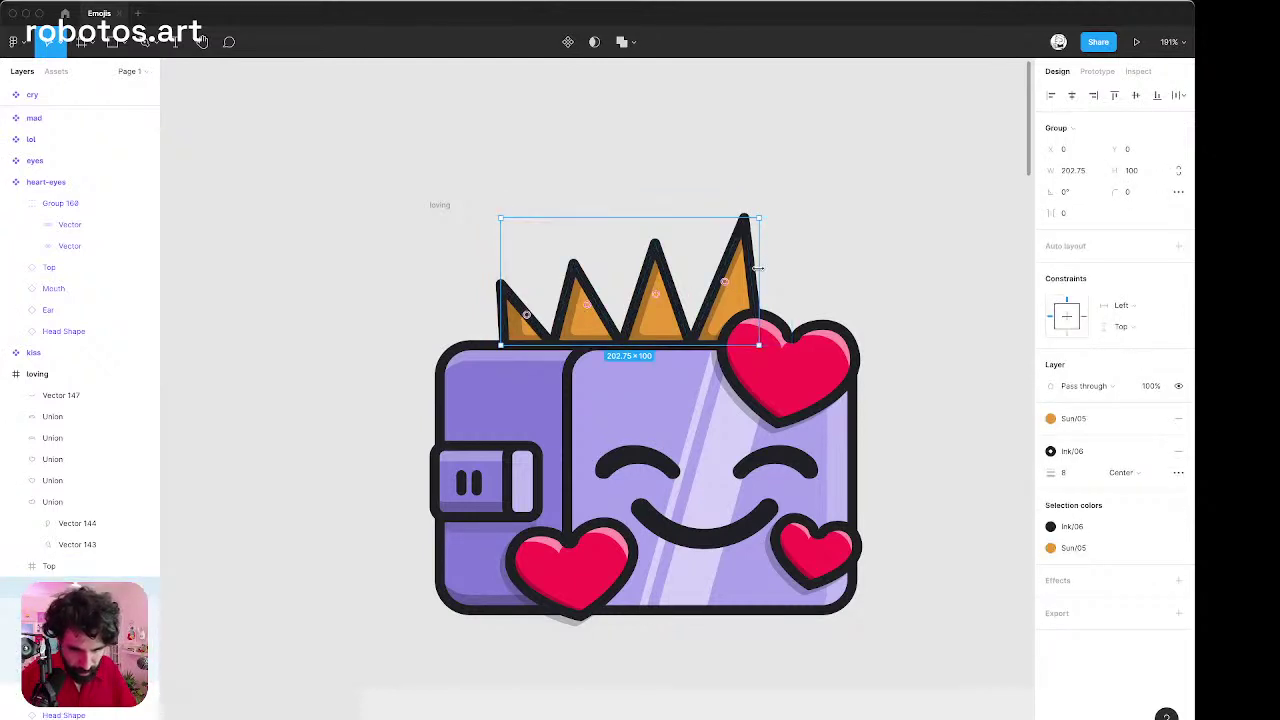
drag(759, 270, 734, 270)
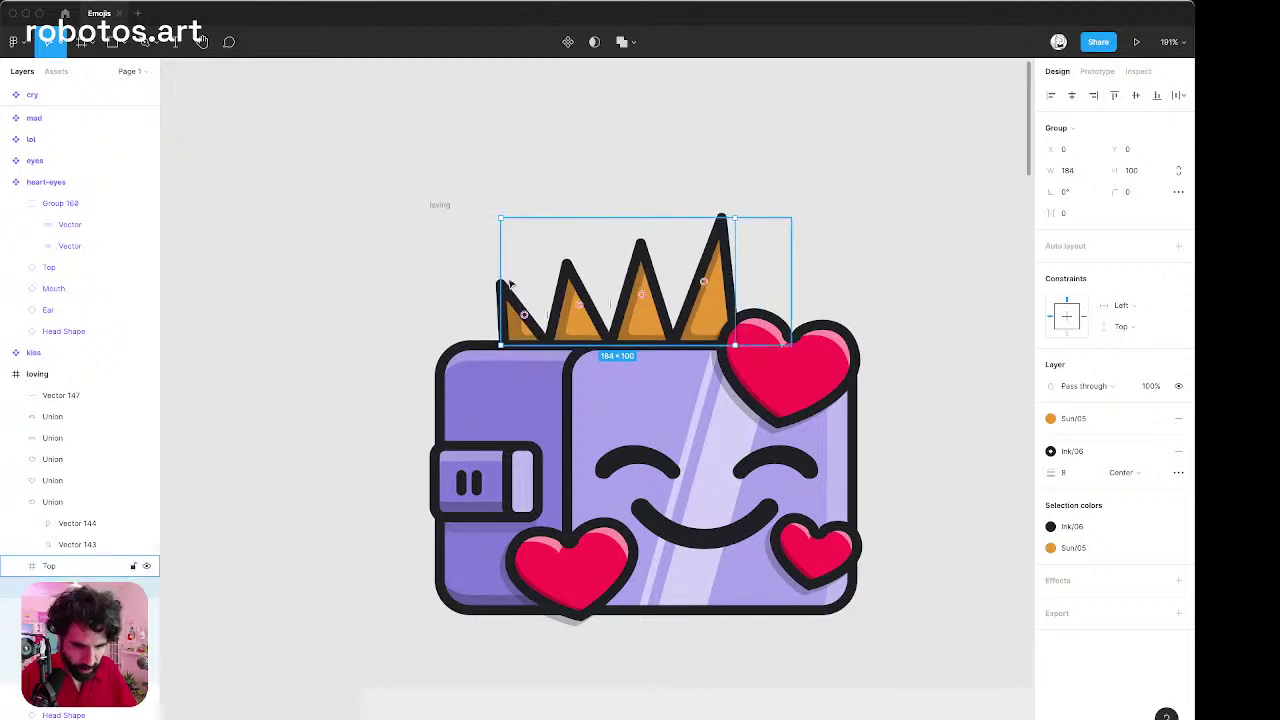
drag(496, 275, 491, 276)
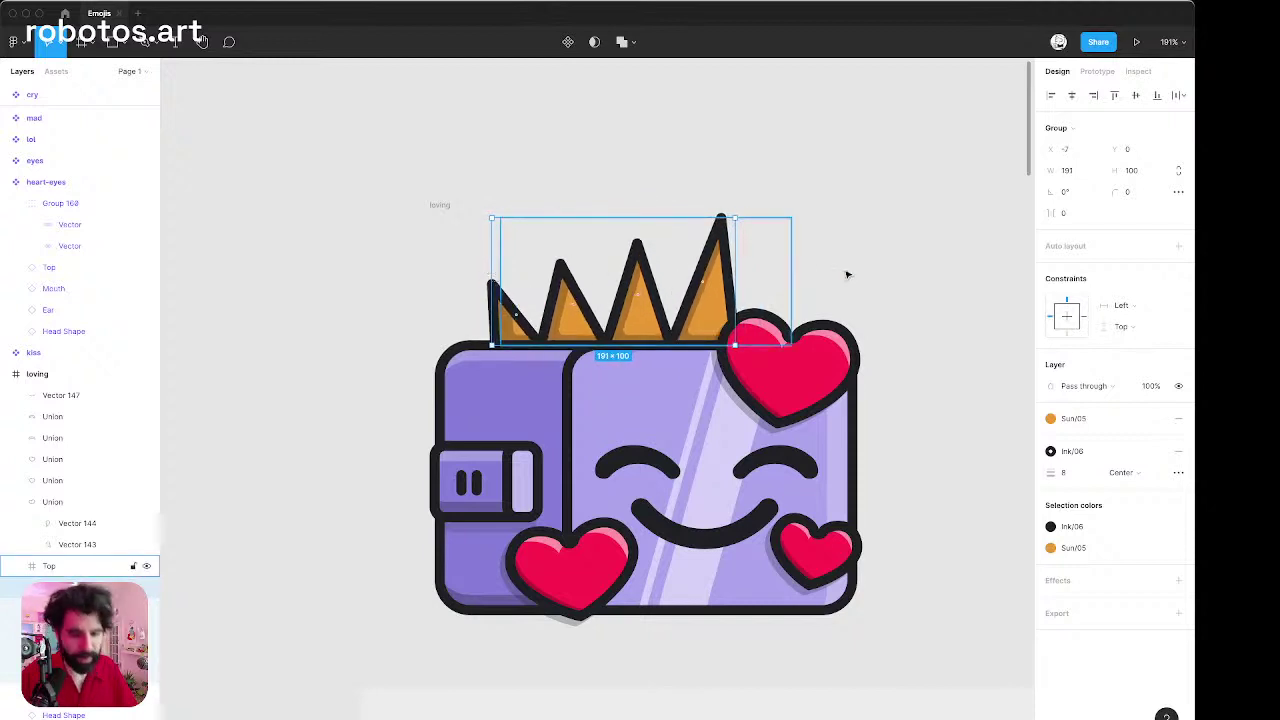
click(877, 312)
Examine the loving emoji up close along with the flame-haired and toothed robot sketches, and switch to OBS.
scroll(886, 291, down, 5)
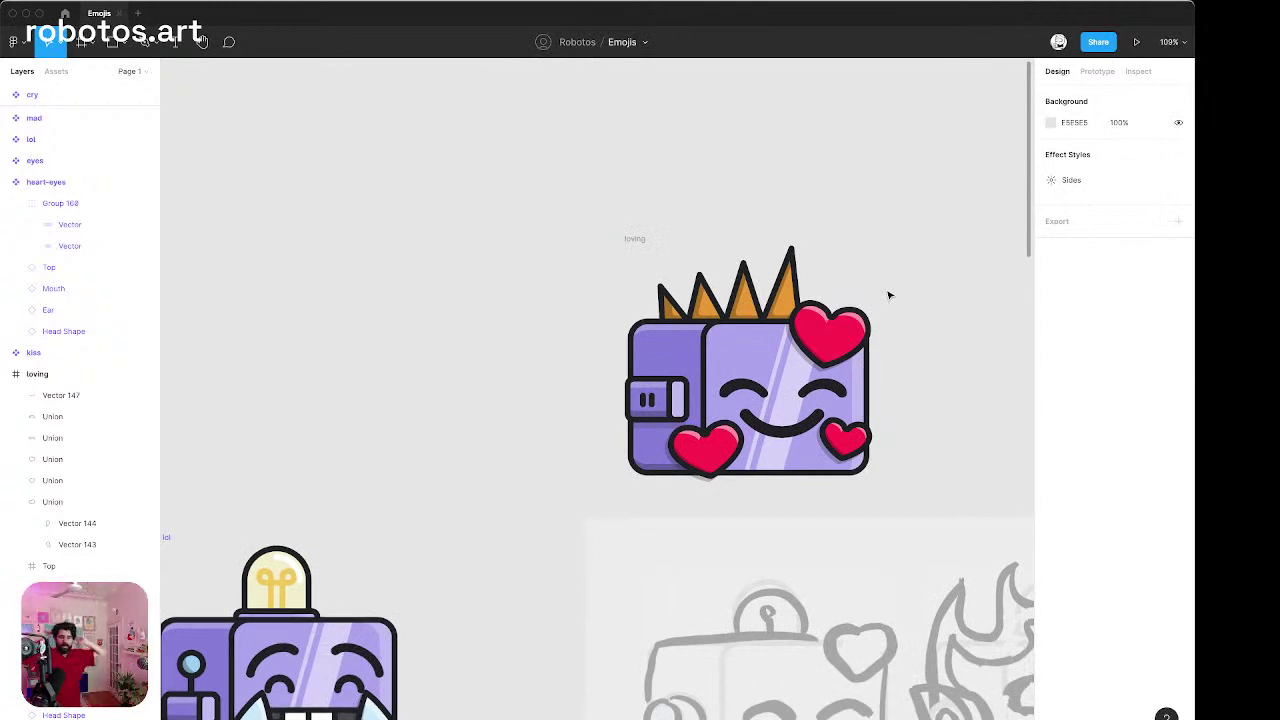
scroll(889, 295, up, 5)
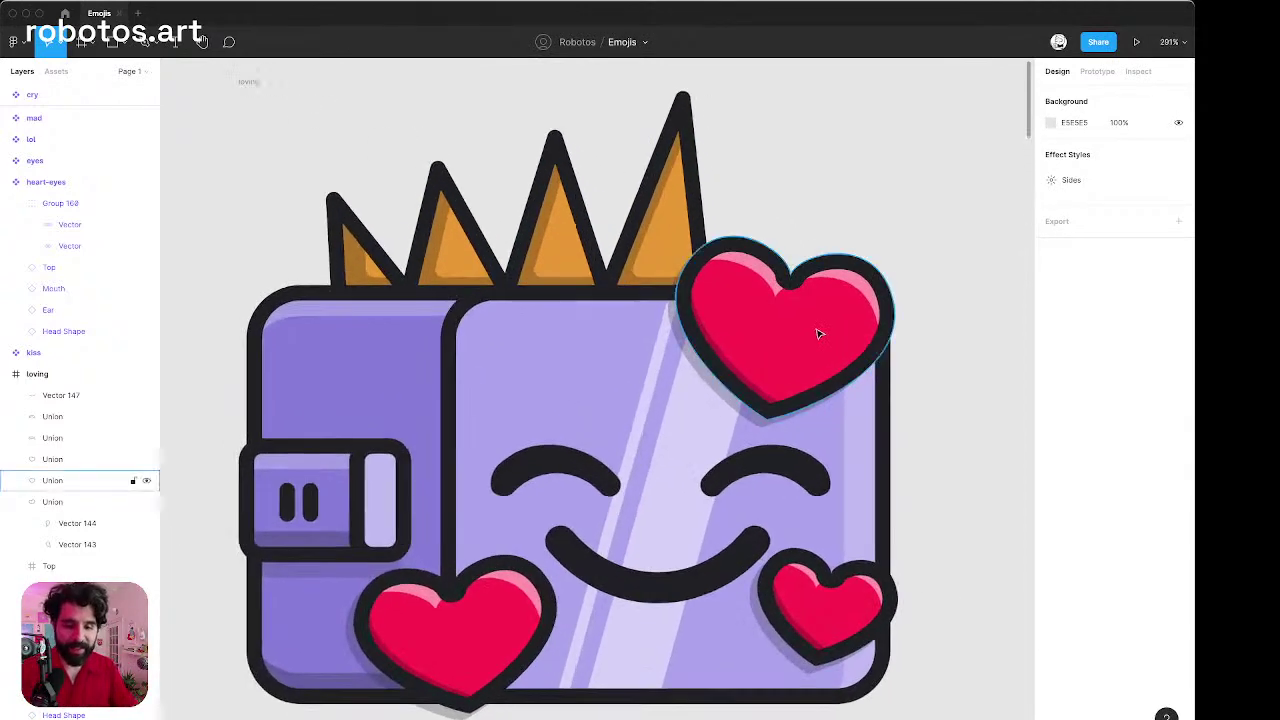
click(820, 334)
scroll(818, 334, down, 5)
click(889, 317)
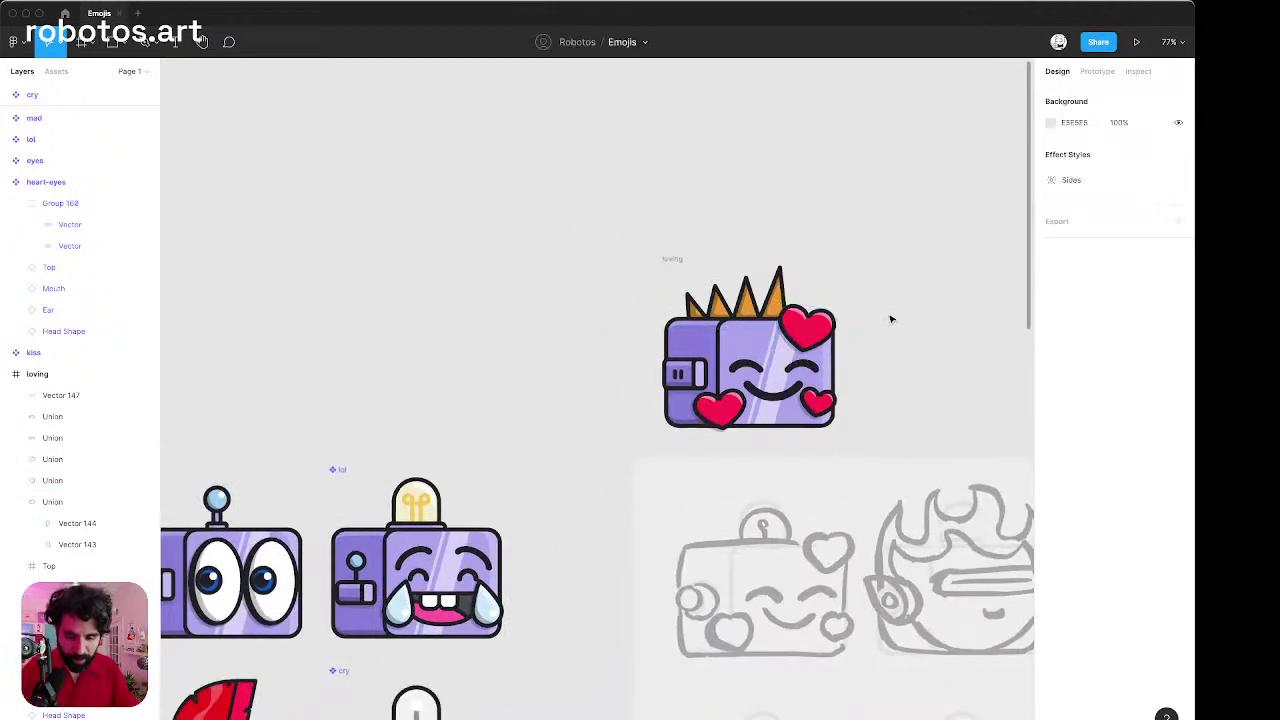
scroll(890, 318, right, 6)
scroll(890, 318, down, 2)
scroll(840, 385, right, 4)
scroll(791, 449, up, 6)
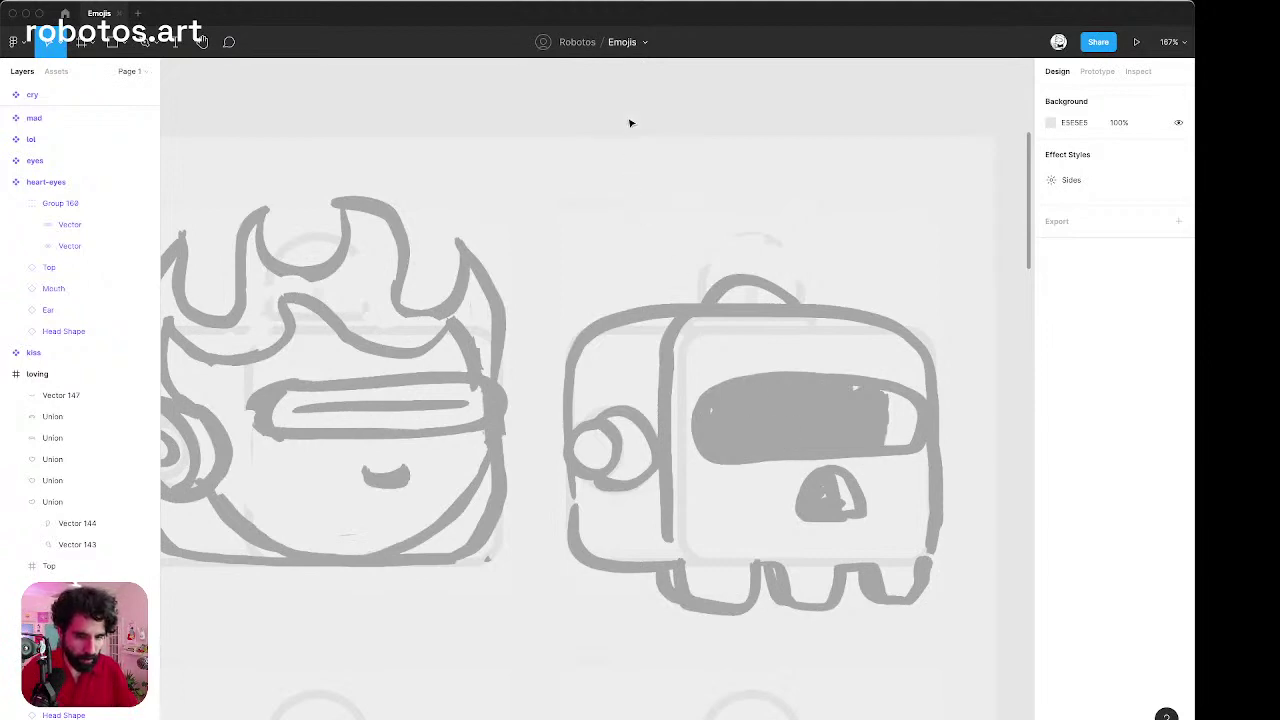
key(super+Tab)
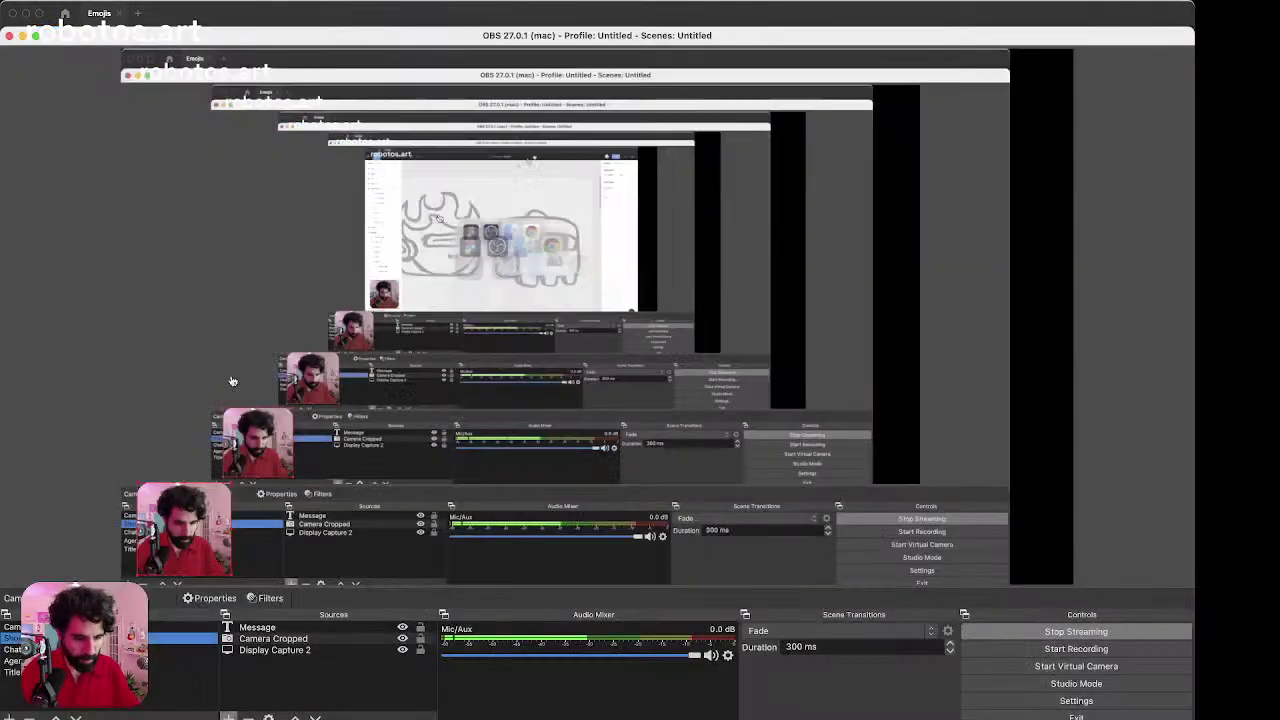
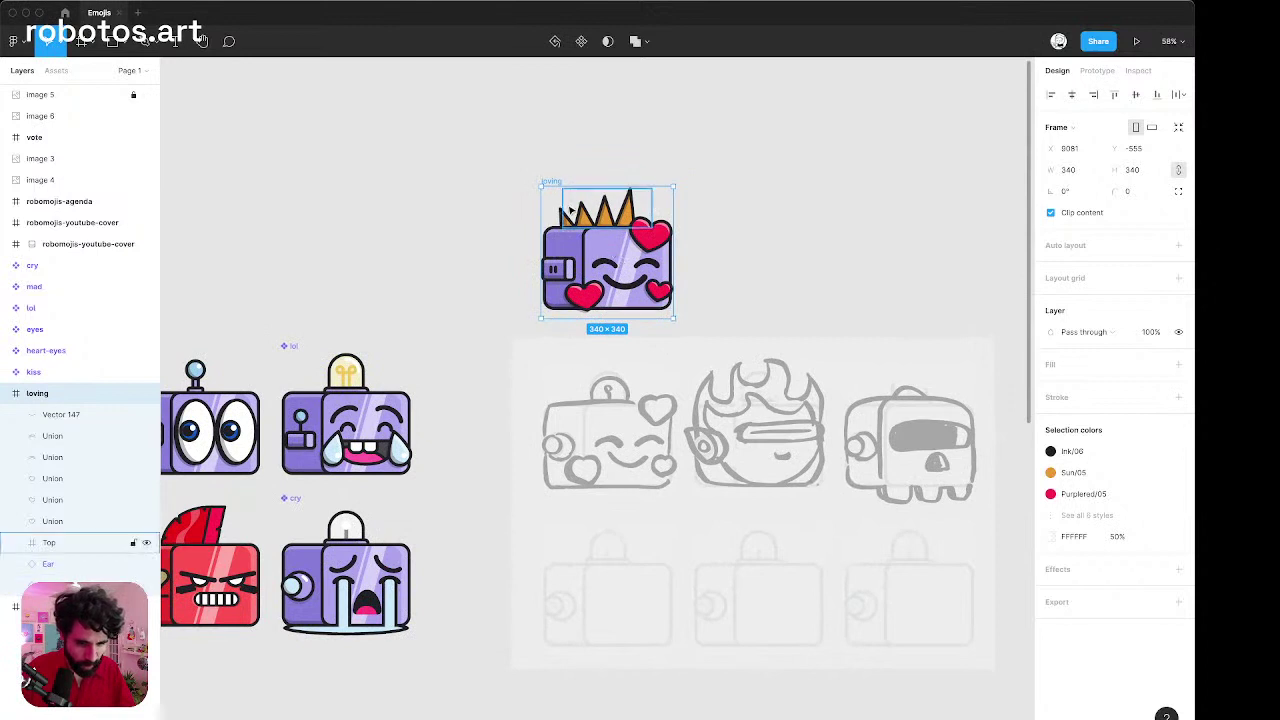
Duplicate the loving frame above the toothed robot sketch and delete the mohawk top from the copy.
drag(552, 186, 836, 192)
click(560, 142)
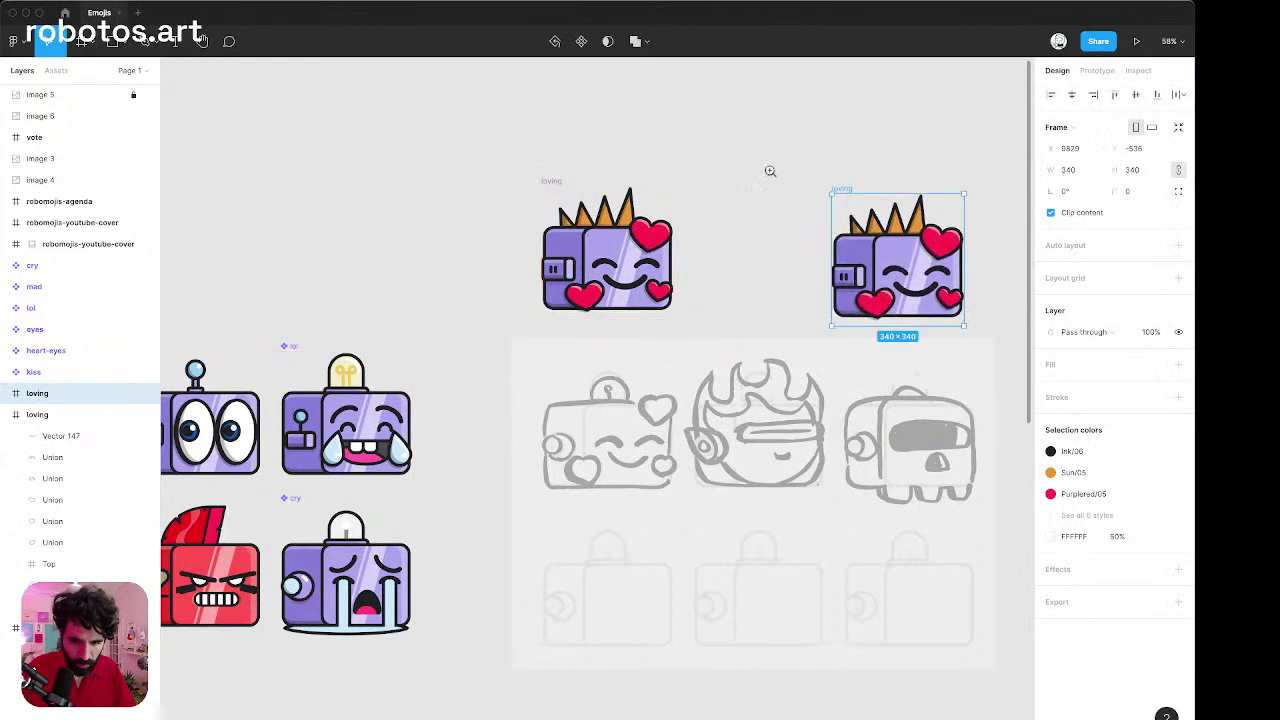
drag(769, 170, 999, 445)
click(663, 163)
key(Delete)
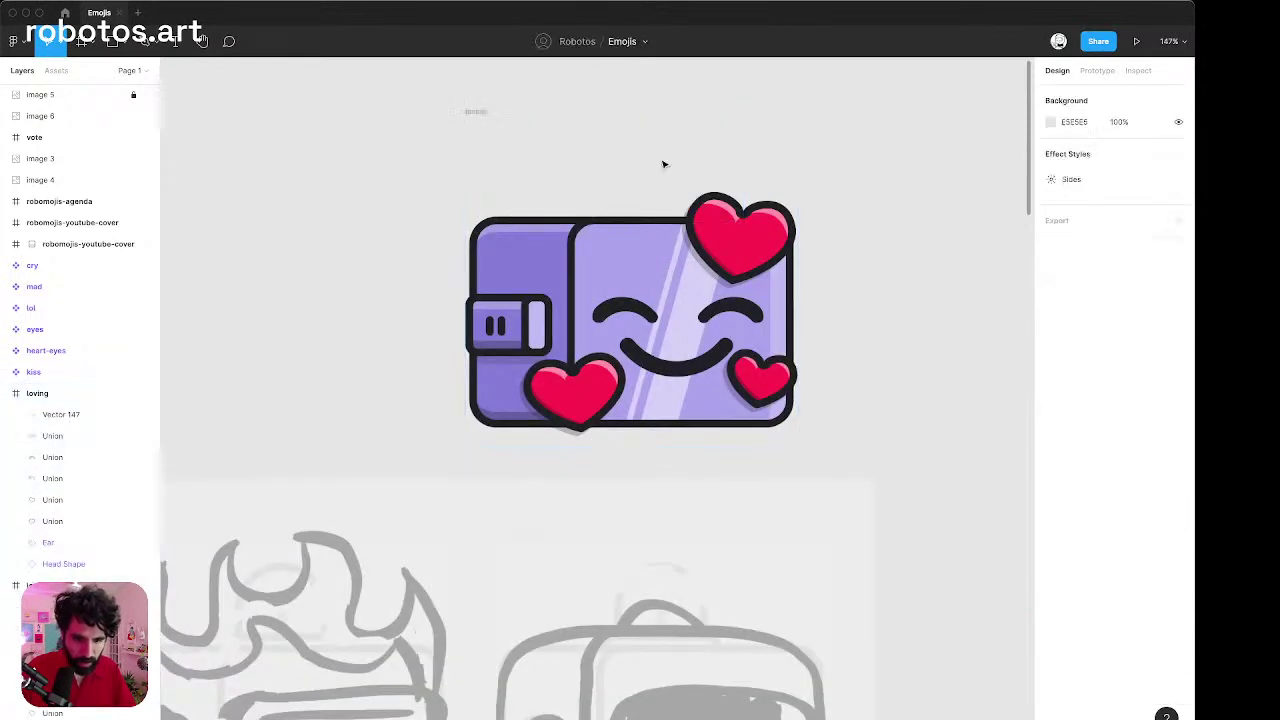
Switch the copied robot's ear to the Bolt variant.
click(538, 323)
scroll(538, 323, down, 3)
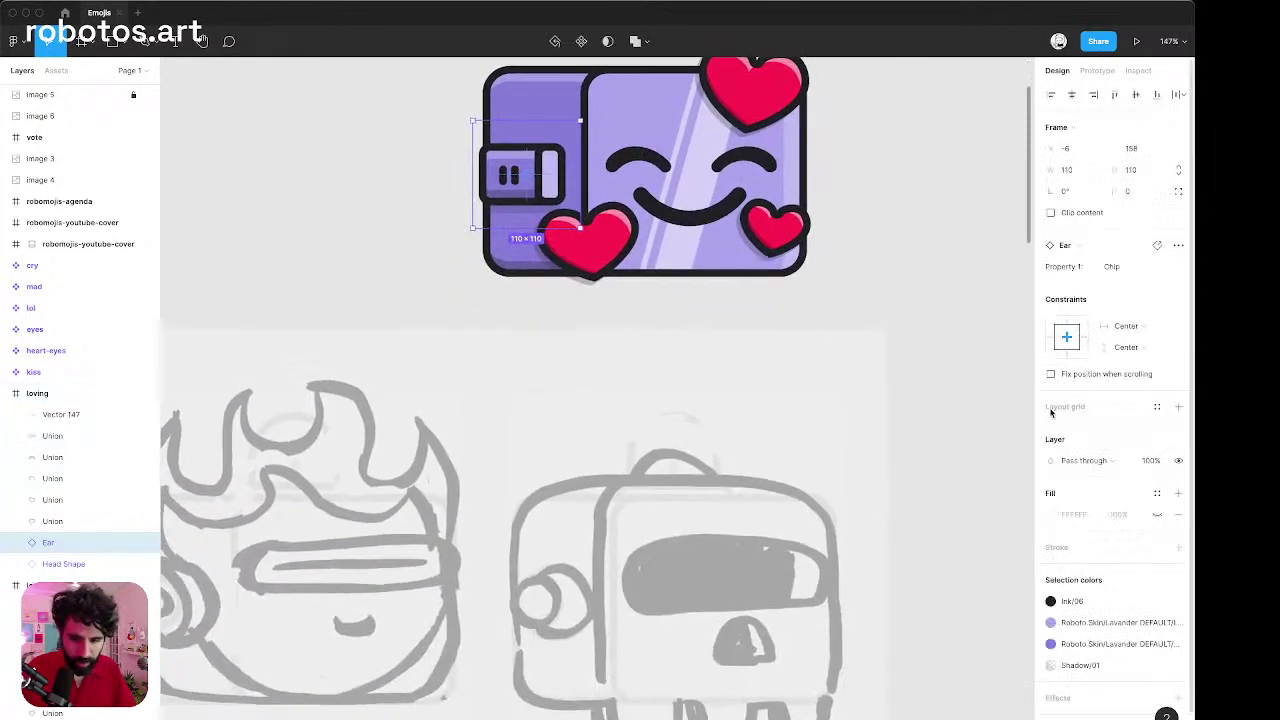
click(1135, 268)
click(1150, 257)
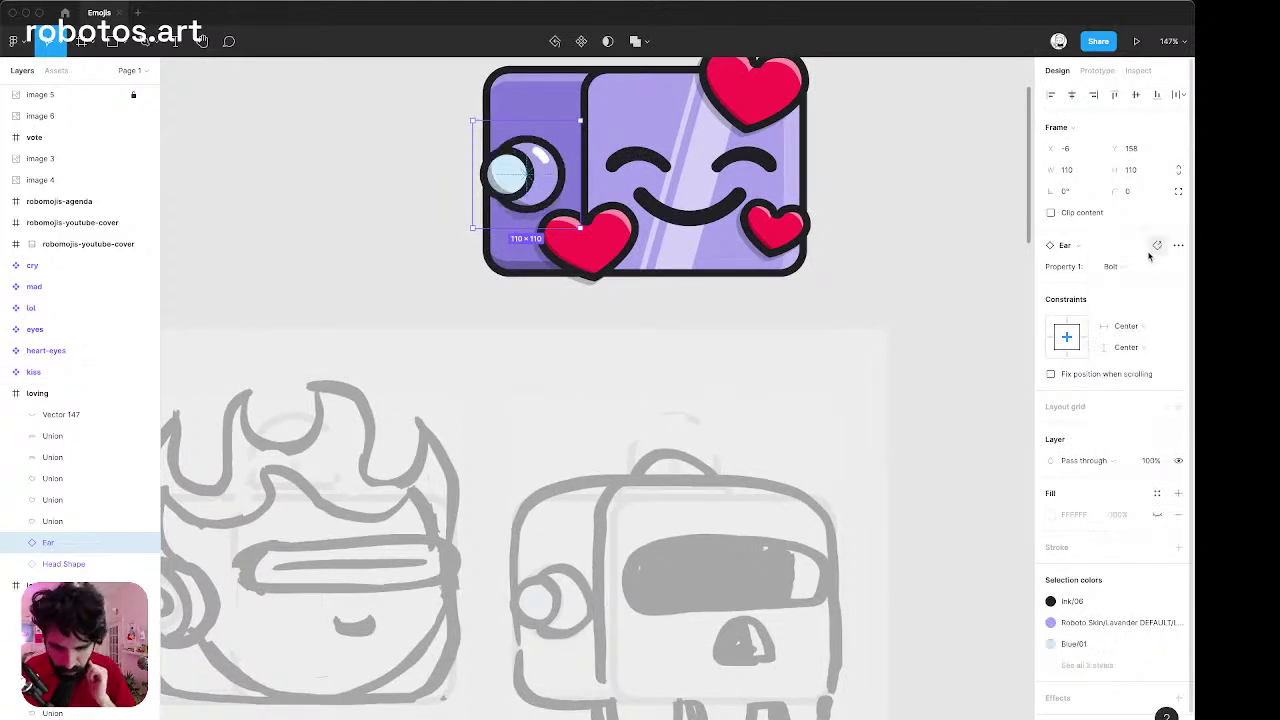
Delete all three hearts from the copied robot.
click(604, 243)
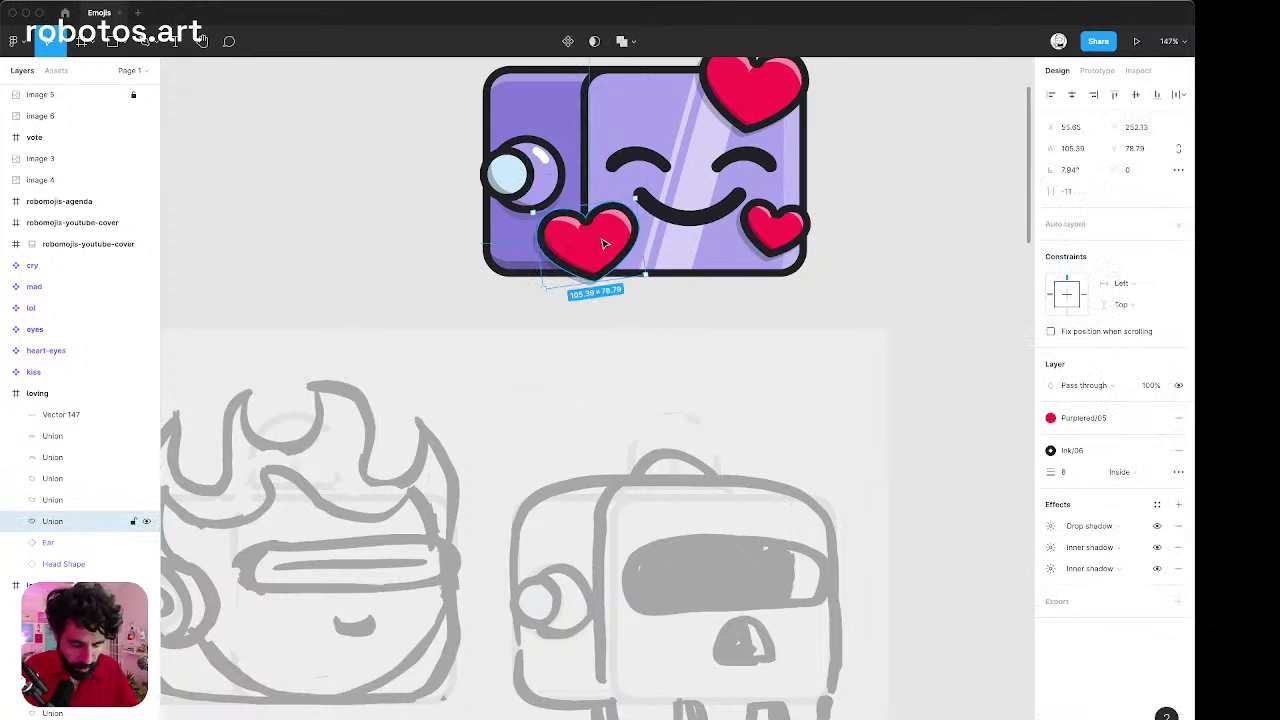
key(Delete)
click(770, 238)
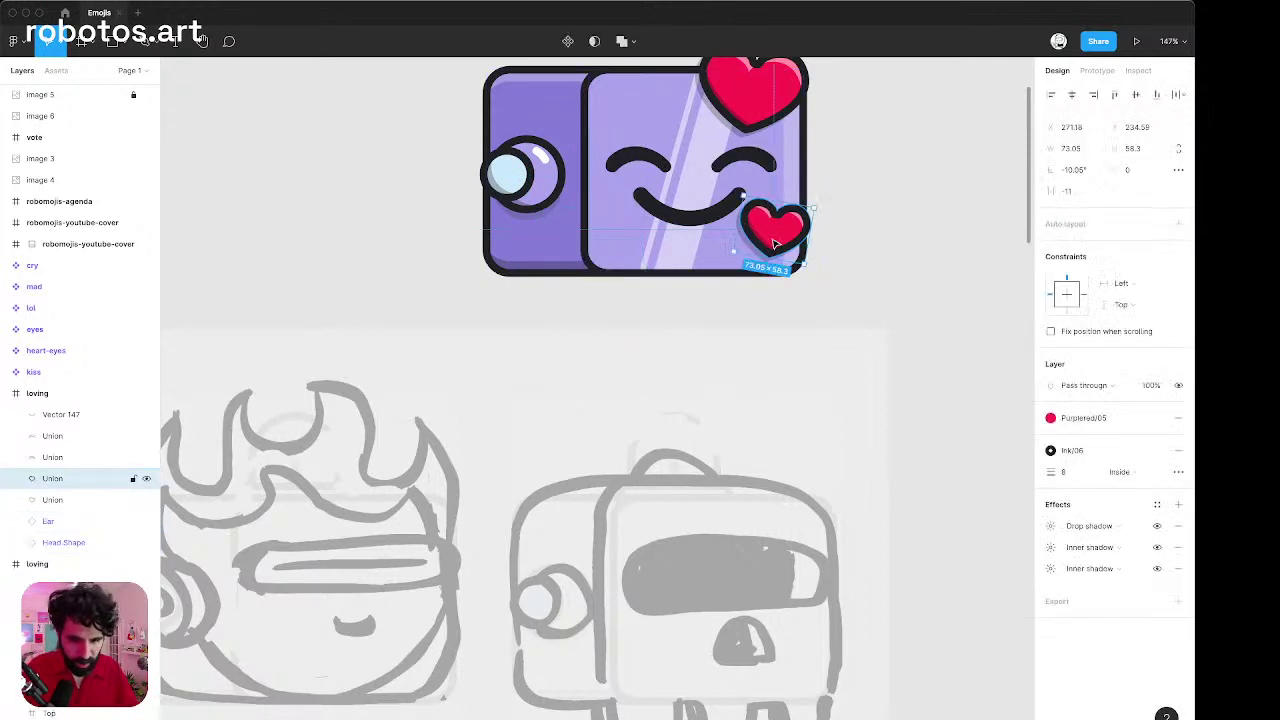
scroll(767, 218, up, 1)
shift+click(725, 115)
key(Delete)
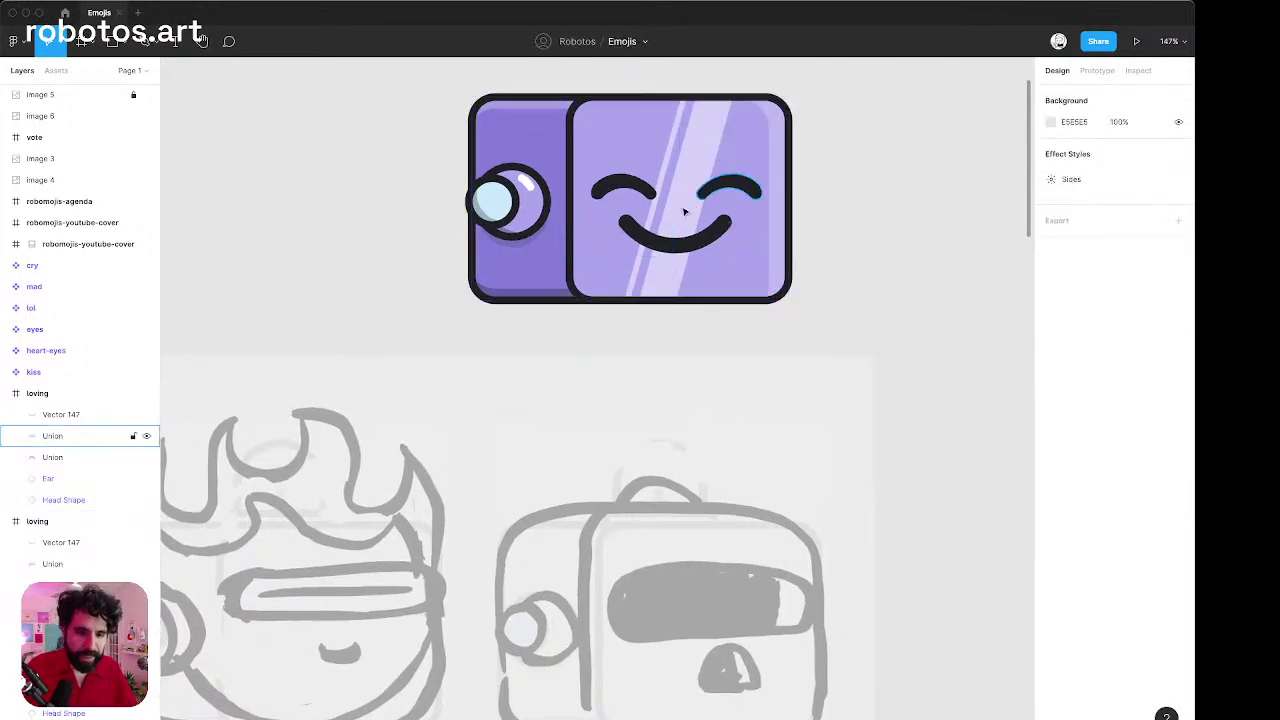
scroll(683, 211, down, 1)
scroll(684, 212, down, 1)
scroll(684, 212, up, 1)
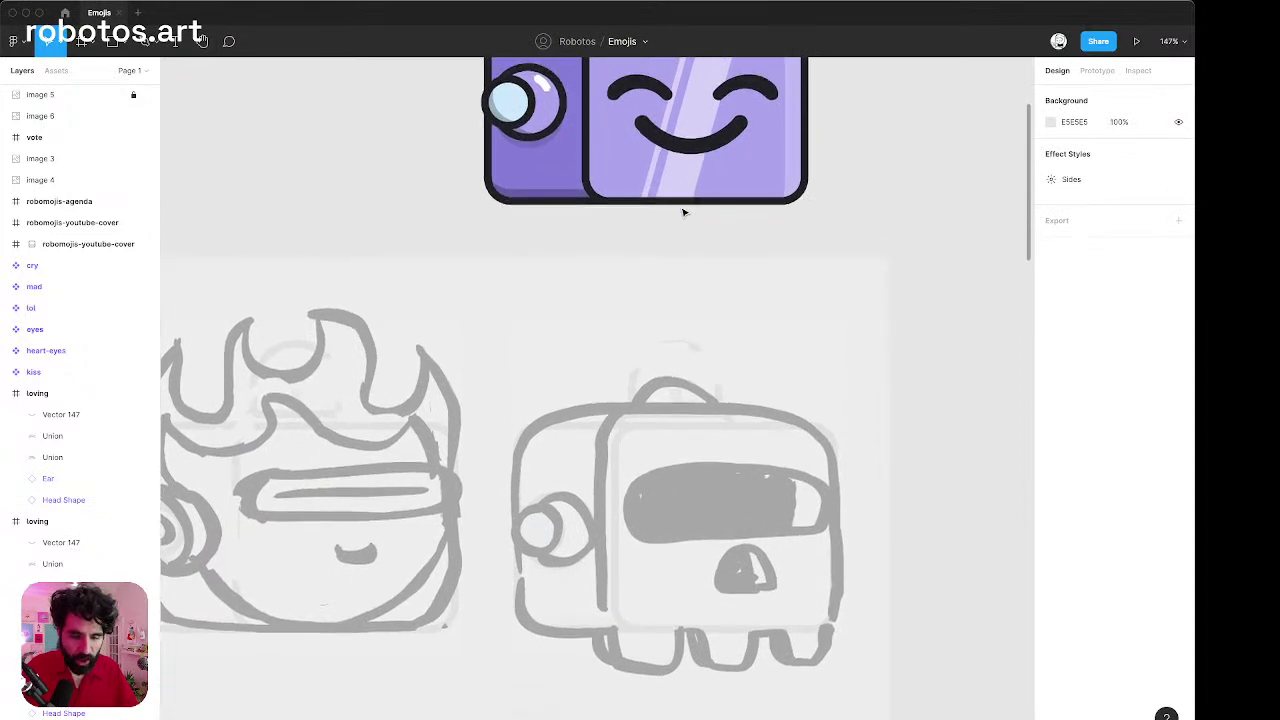
Delete the smile and the closed eye nearest the ear from the copied robot's face.
scroll(617, 166, up, 5)
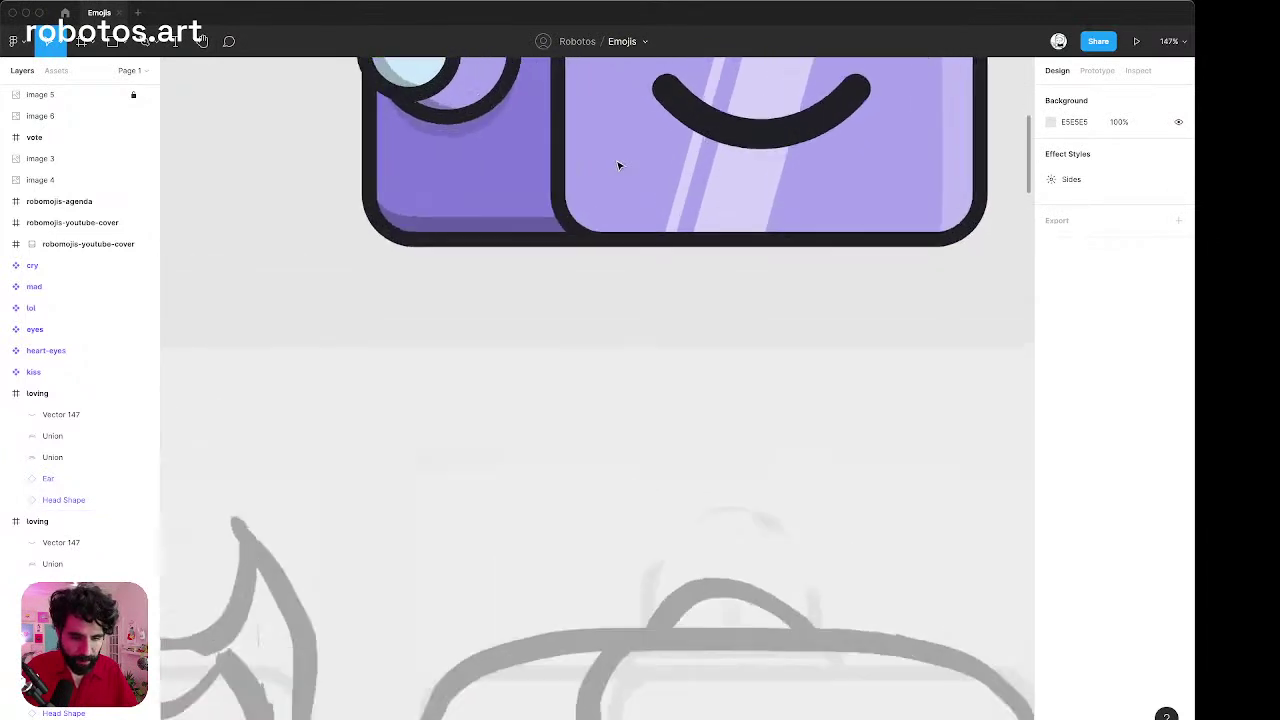
scroll(588, 240, up, 3)
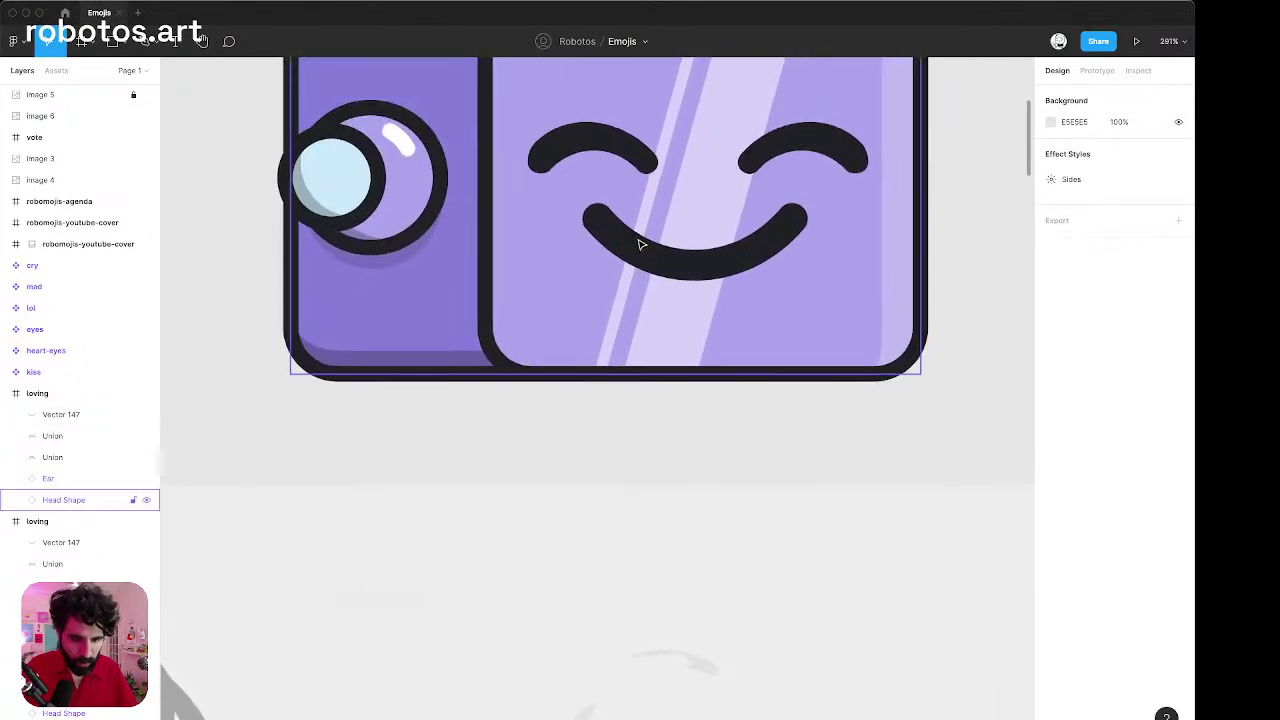
click(643, 243)
shift+click(617, 143)
key(Delete)
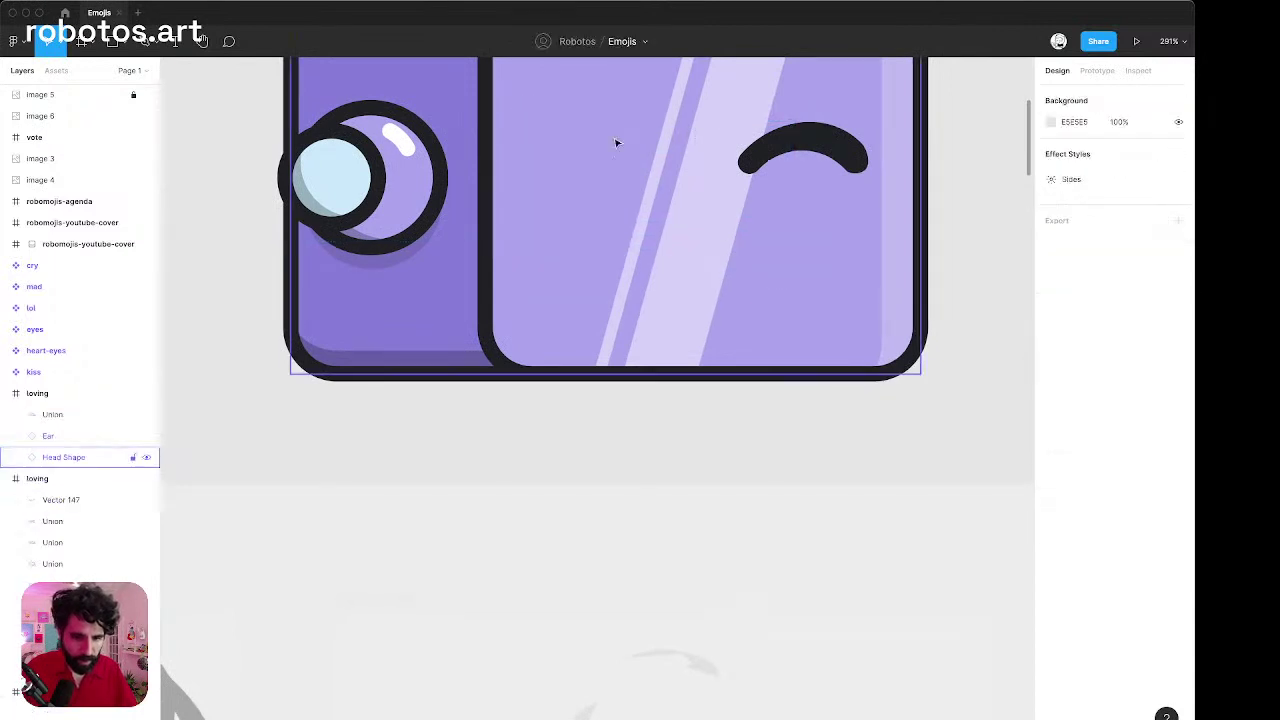
Remove the remaining closed eye and hide the Light reflection layer inside the copied robot's head shape.
scroll(620, 140, down, 3)
click(676, 125)
scroll(675, 150, up, 3)
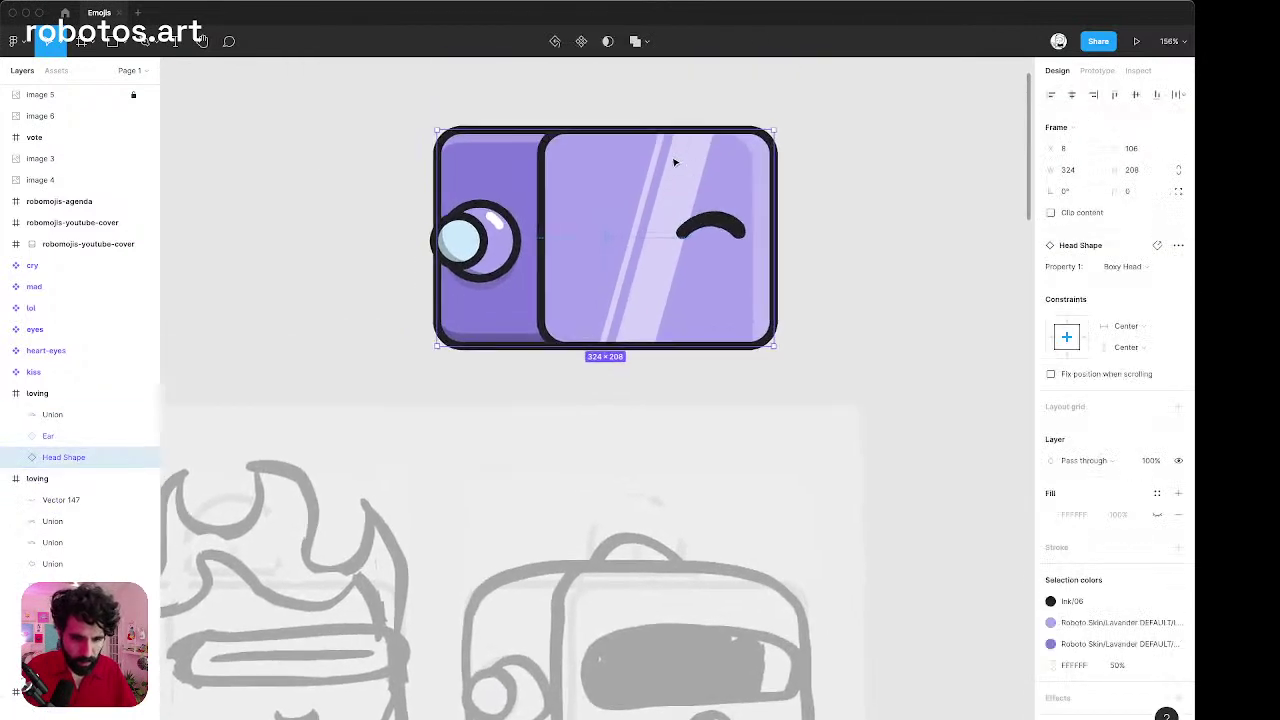
double_click(680, 174)
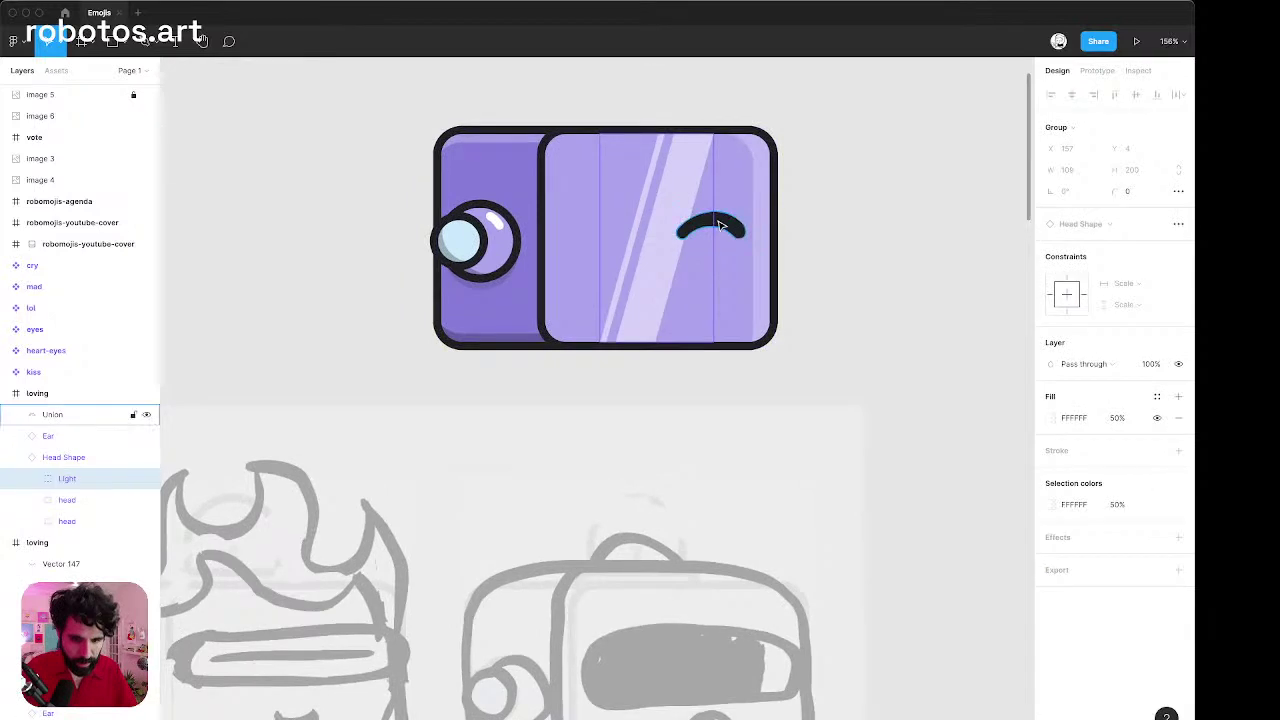
shift+click(732, 228)
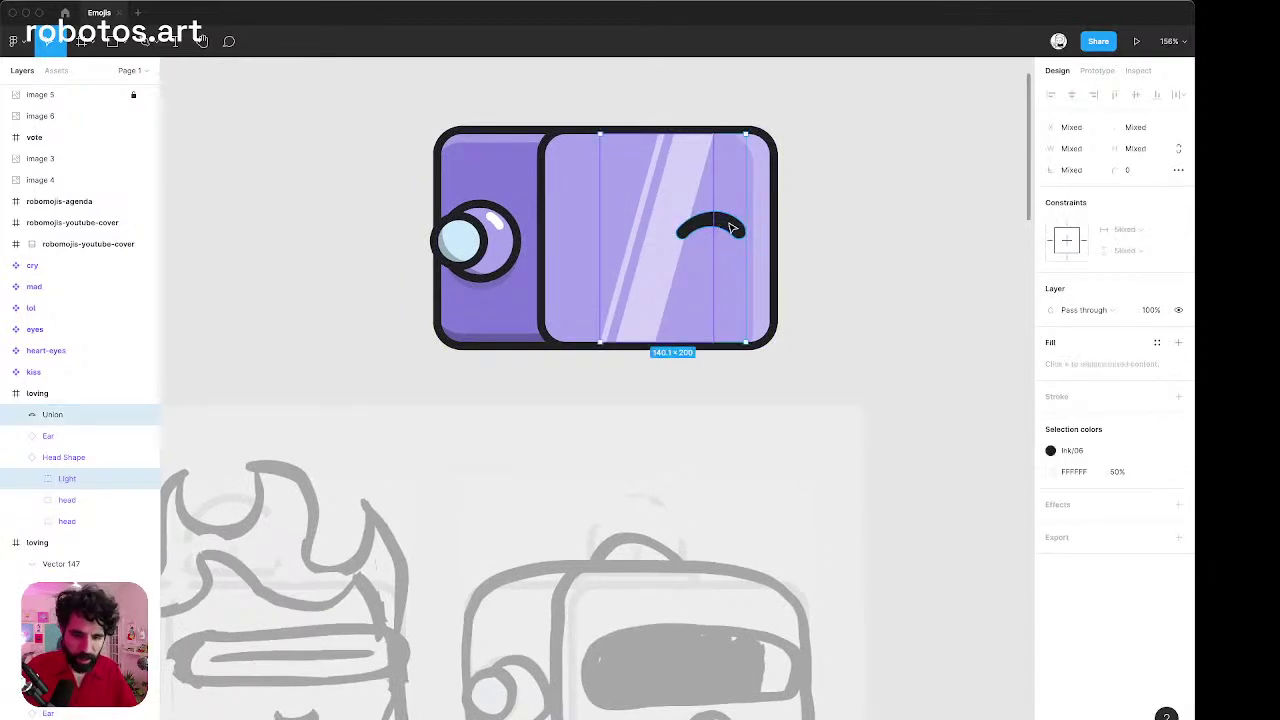
key(super+shift+h)
click(800, 234)
scroll(800, 236, right, 2)
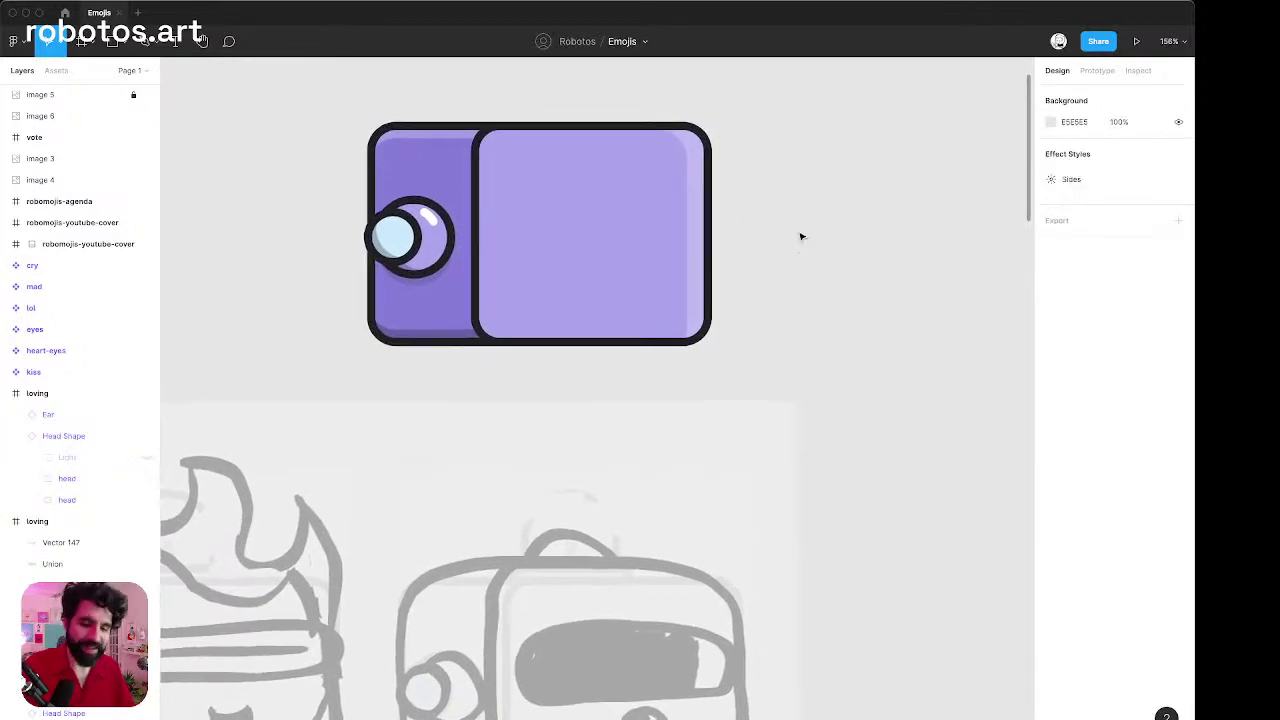
ctrl+scroll(800, 237, down, 3)
scroll(797, 237, left, 2)
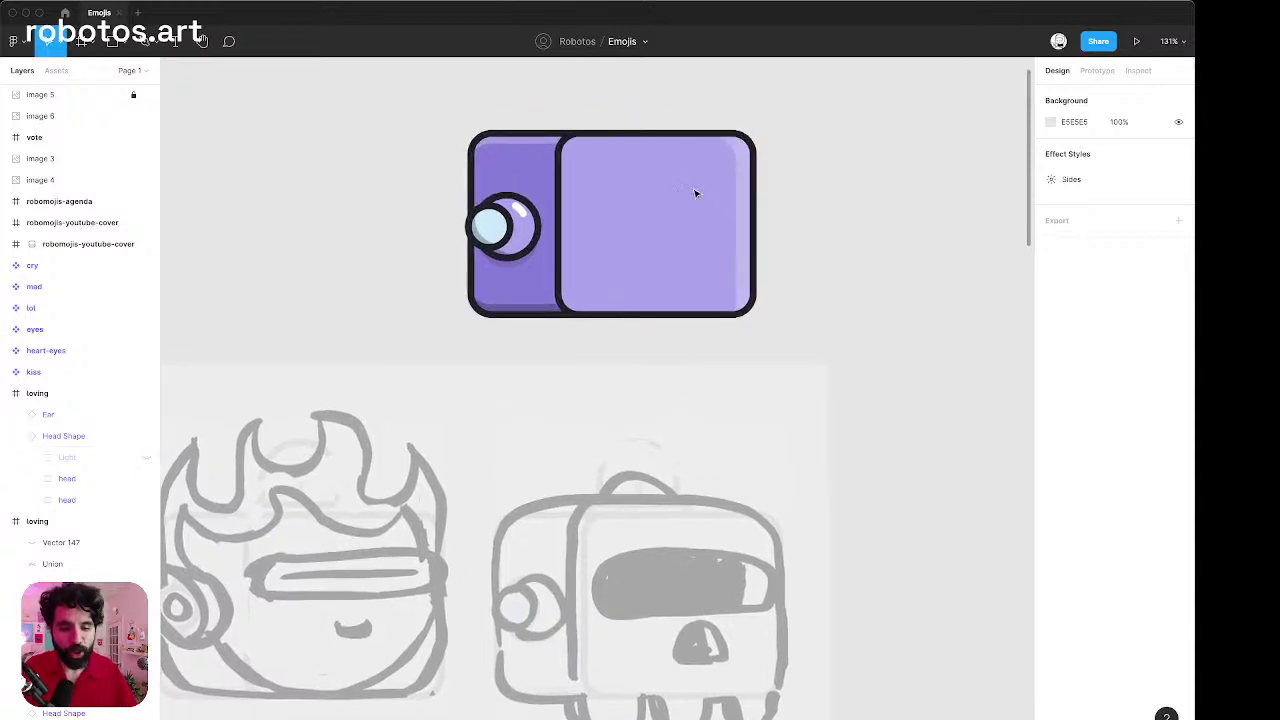
scroll(696, 193, down, 2)
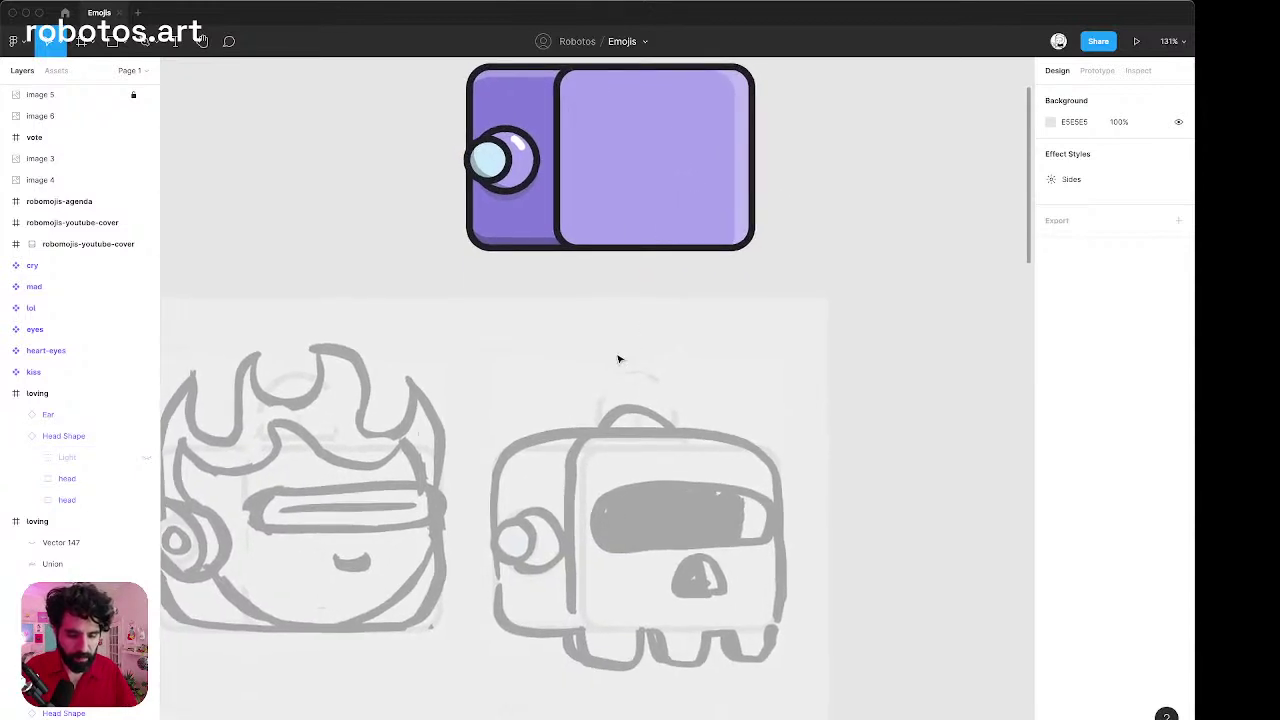
scroll(514, 214, up, 2)
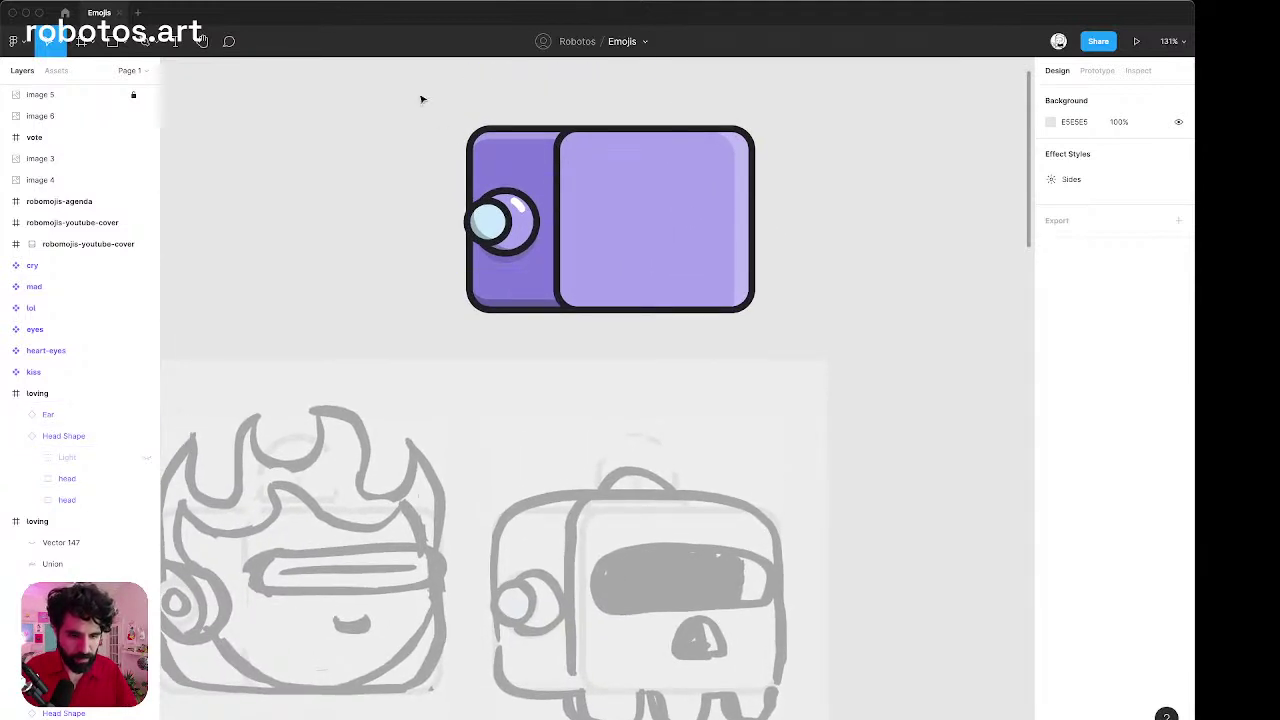
drag(412, 86, 772, 330)
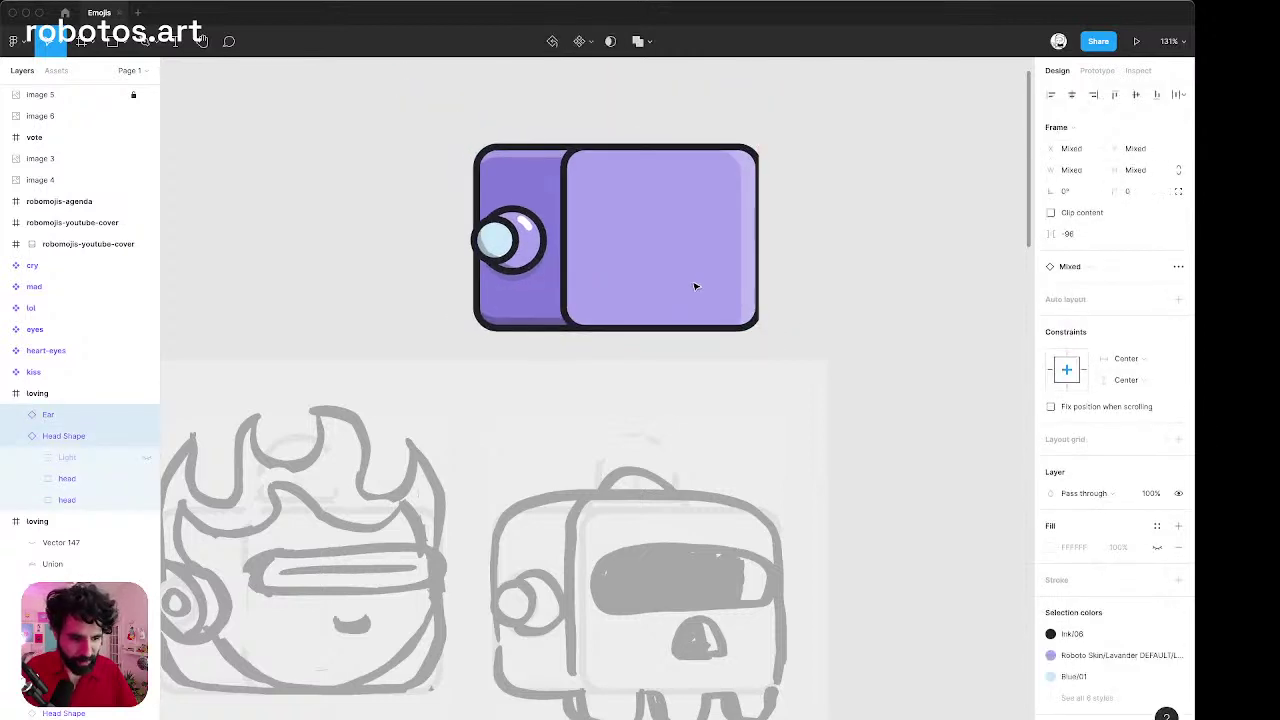
click(51, 397)
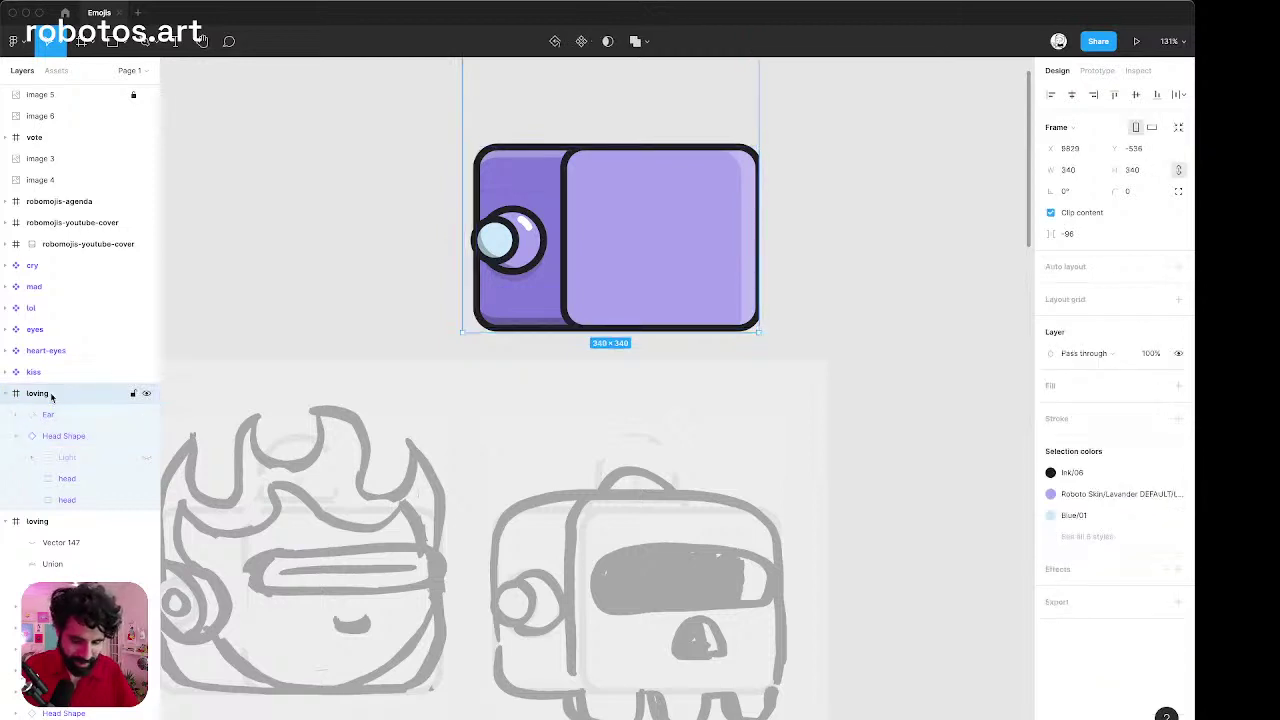
key(Return)
scroll(626, 274, down, 5)
scroll(686, 271, up, 2)
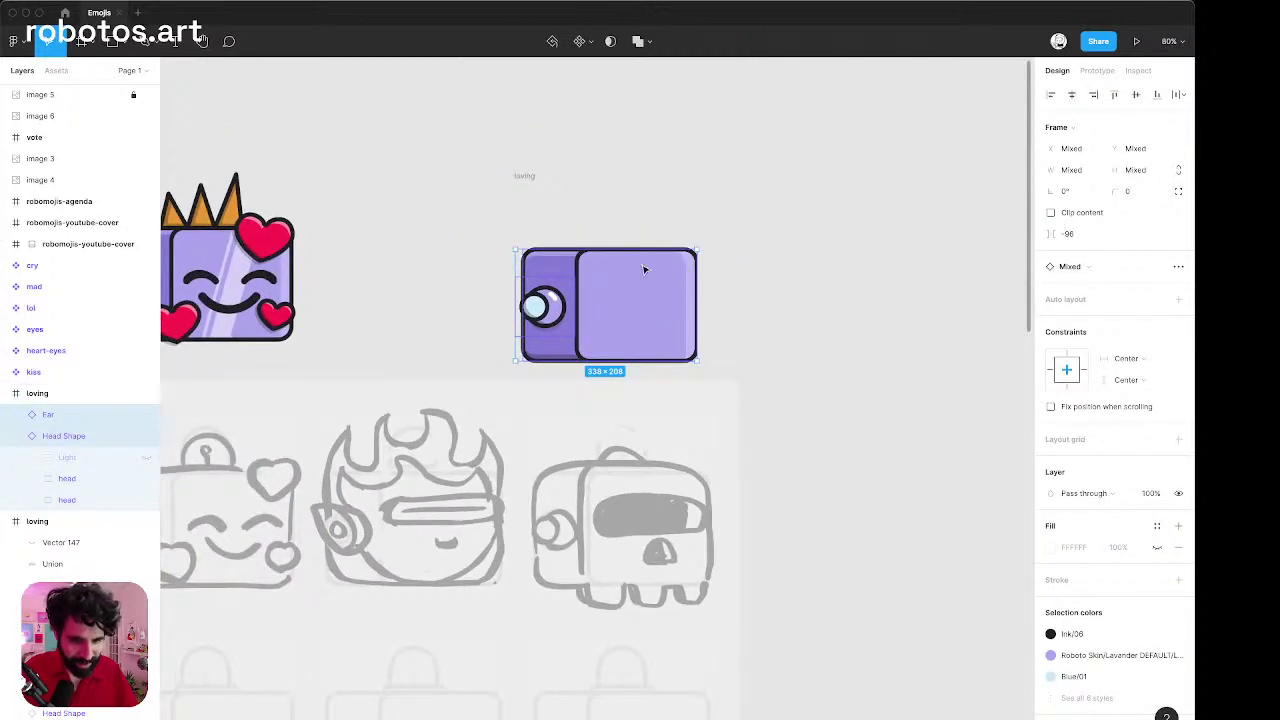
key(super+z)
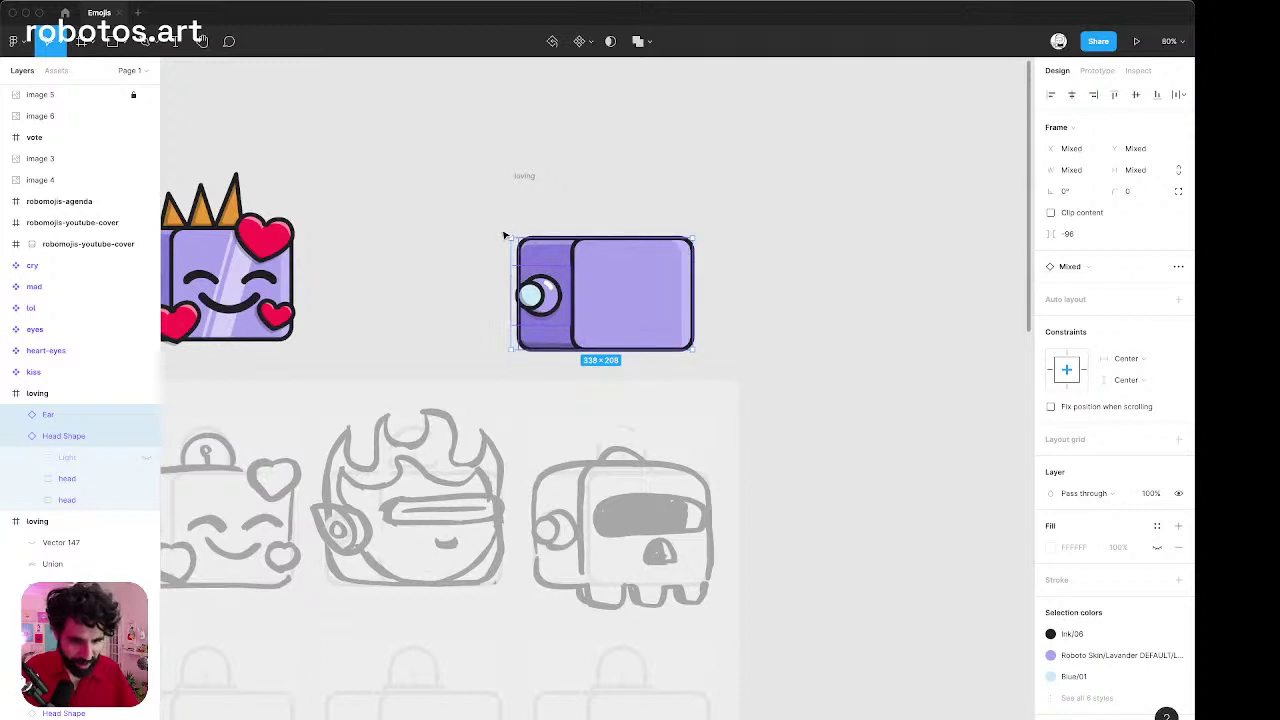
Move the copied robot's ear and head shape up about 50 px inside the loving frame.
click(533, 179)
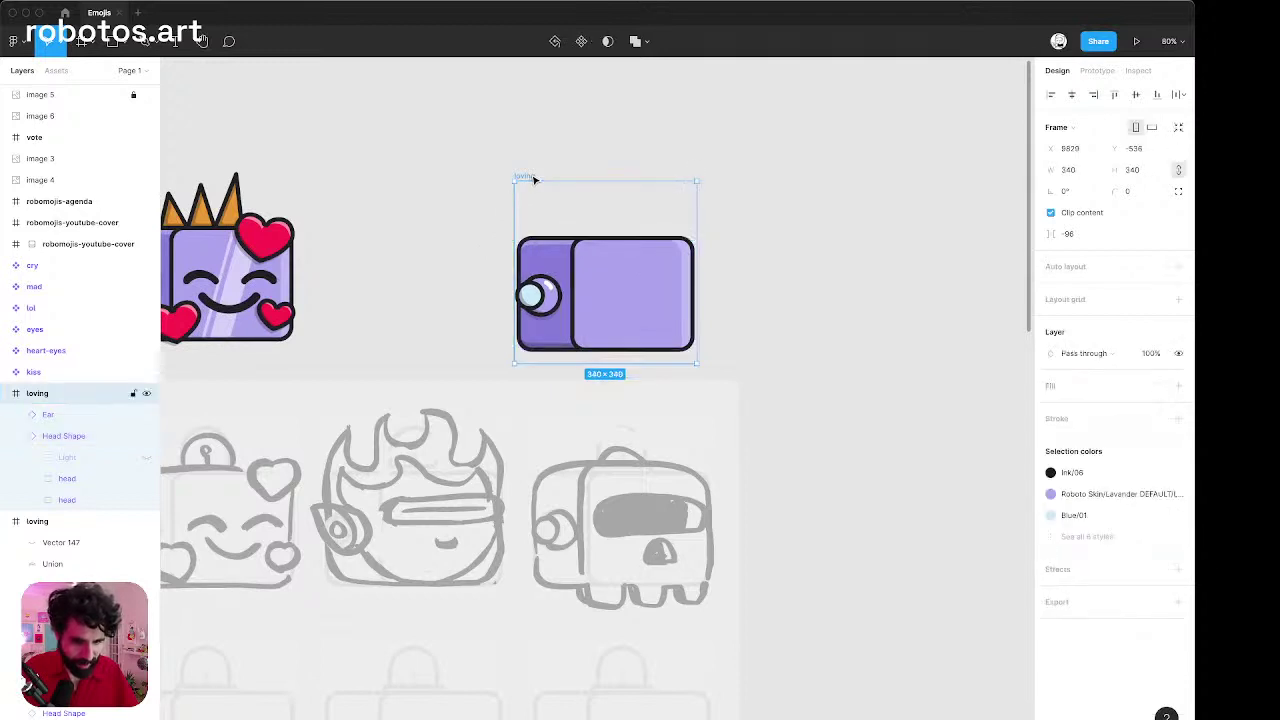
drag(487, 220, 738, 377)
key(shift+Up)
key(shift+Up)
key(shift+Up)
key(shift+Up)
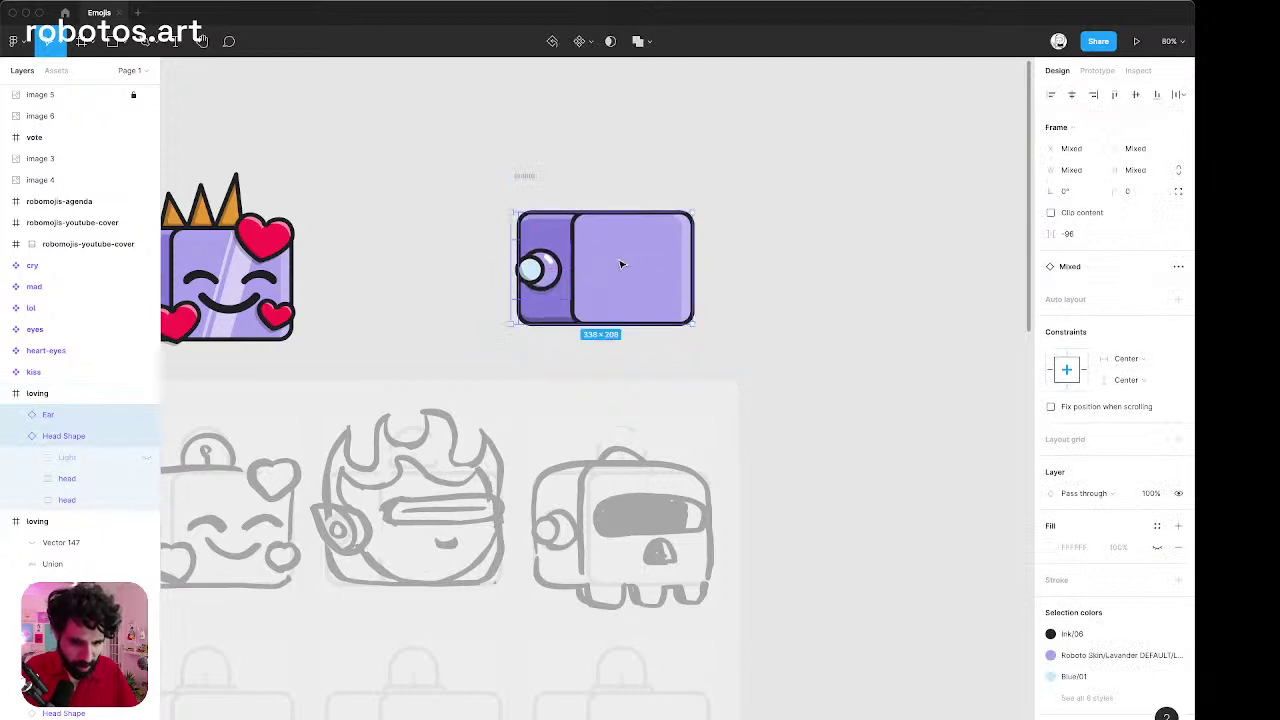
Move the copied loving frame down so it sits closer above the toothed robot sketch.
scroll(620, 263, up, 5)
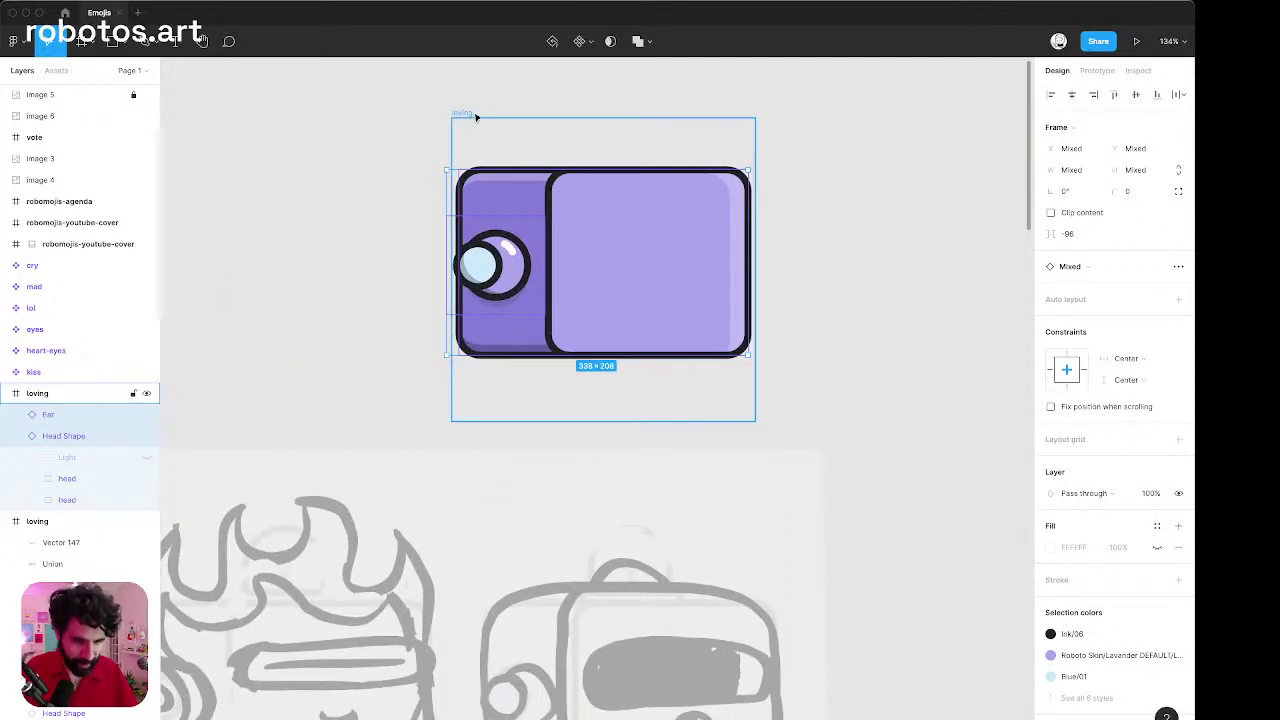
click(472, 115)
drag(490, 124, 500, 205)
scroll(500, 205, down, 4)
scroll(500, 205, up, 2)
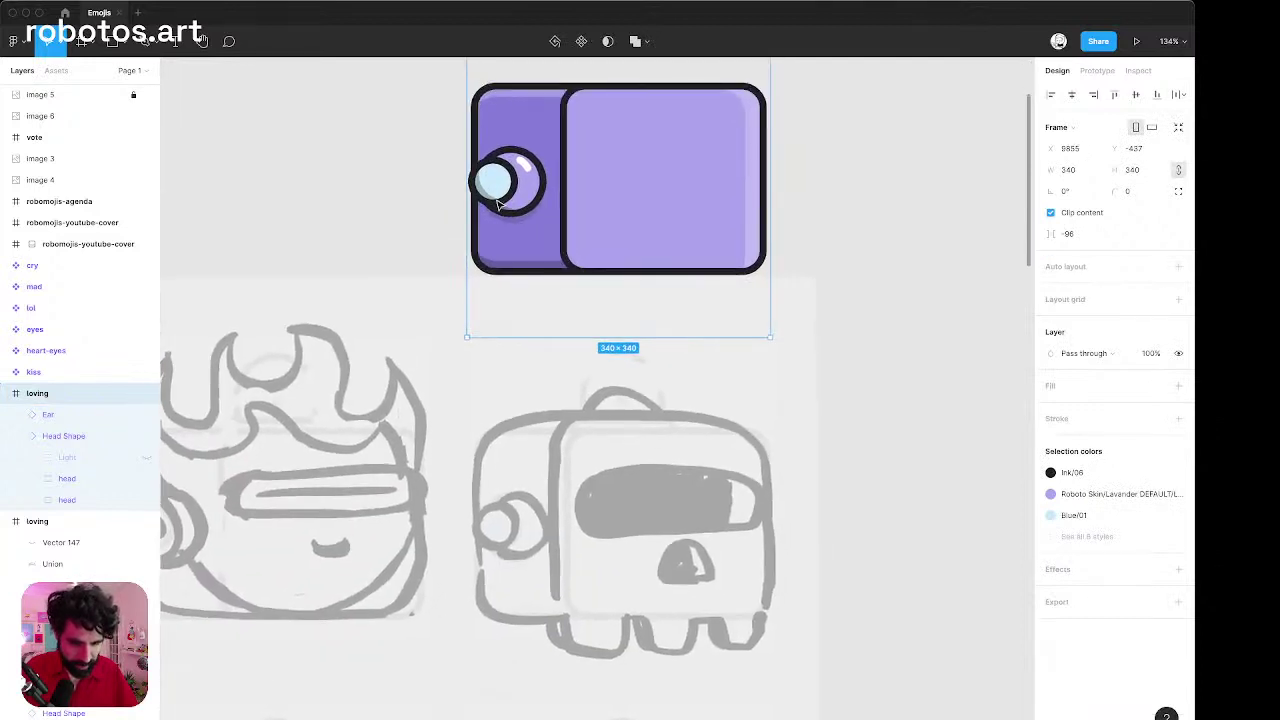
Draw a rectangle about 73 by 58 px across the face's lower edge and duplicate it twice into a row of three teeth.
scroll(498, 205, up, 5)
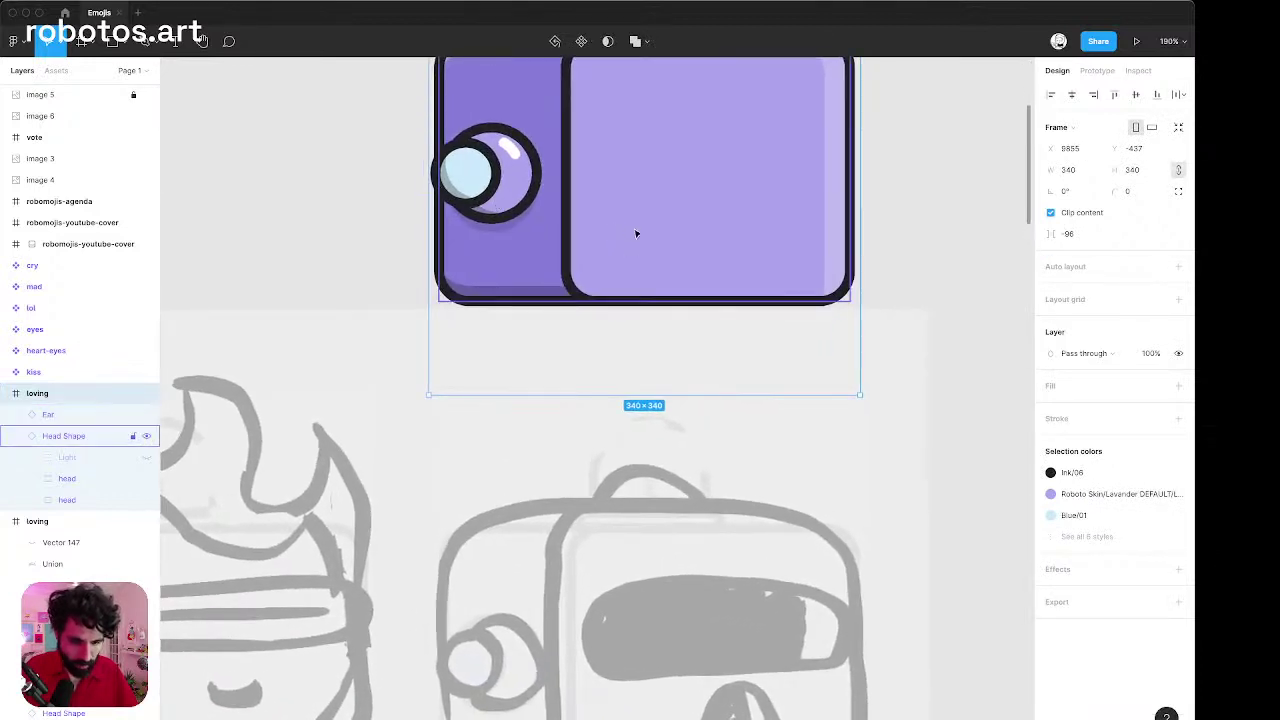
scroll(635, 233, down, 3)
scroll(635, 233, up, 4)
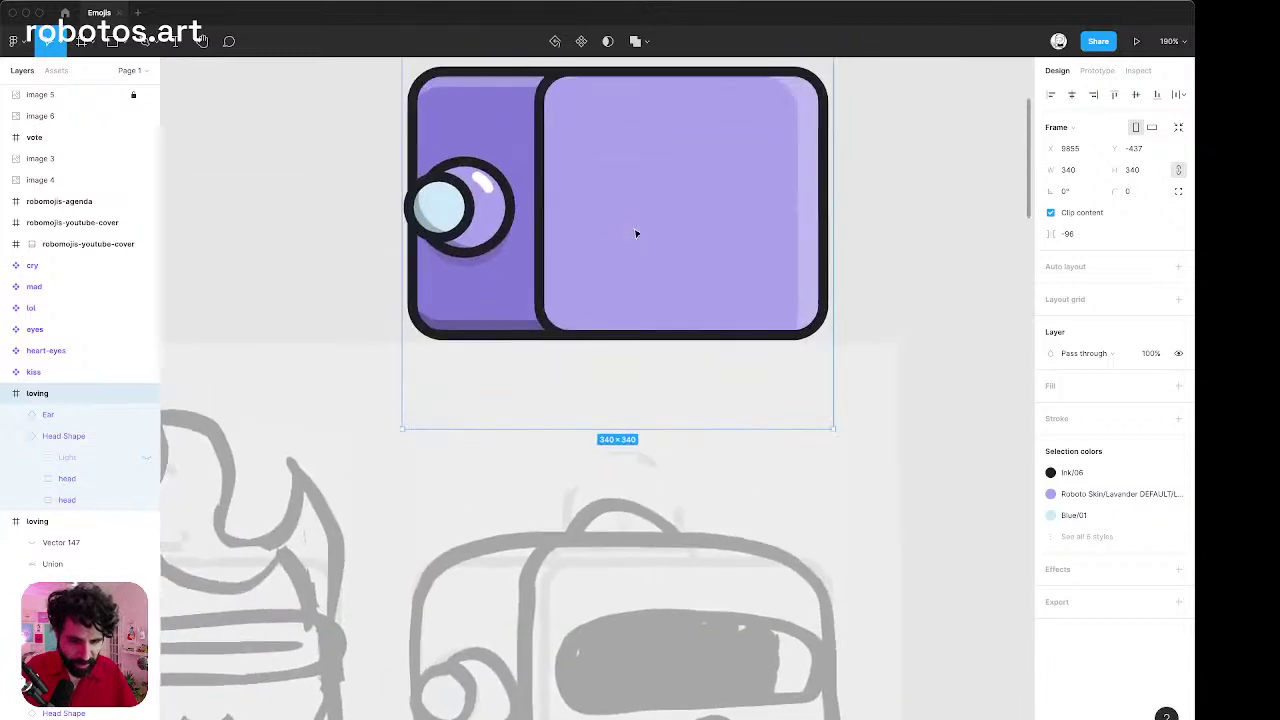
scroll(635, 233, up, 4)
key(r)
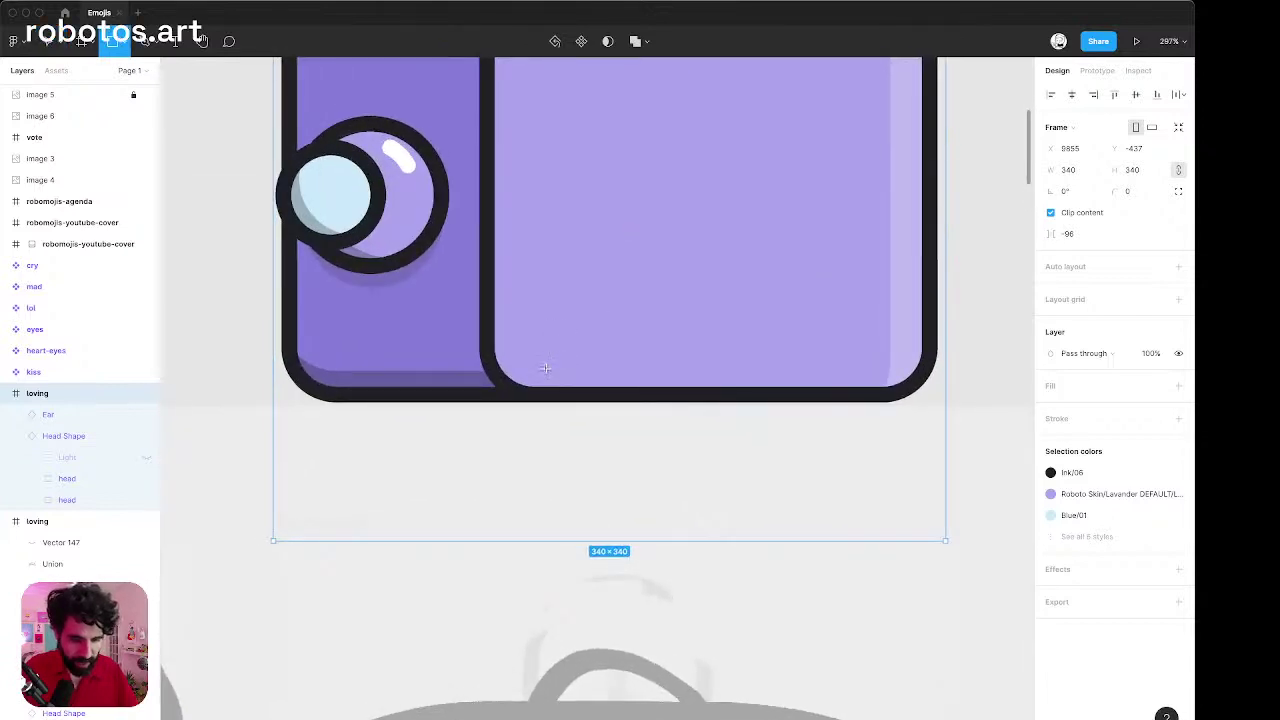
drag(527, 349, 670, 461)
alt+drag(599, 369, 740, 370)
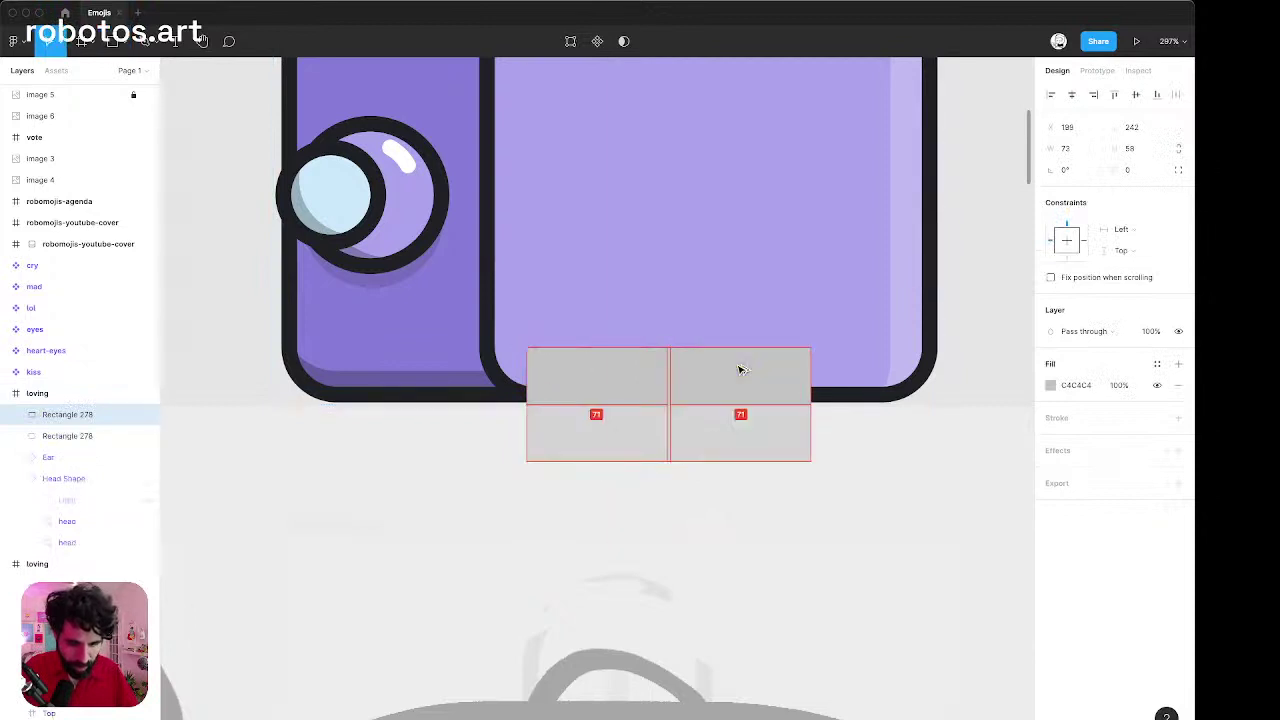
key(super+d)
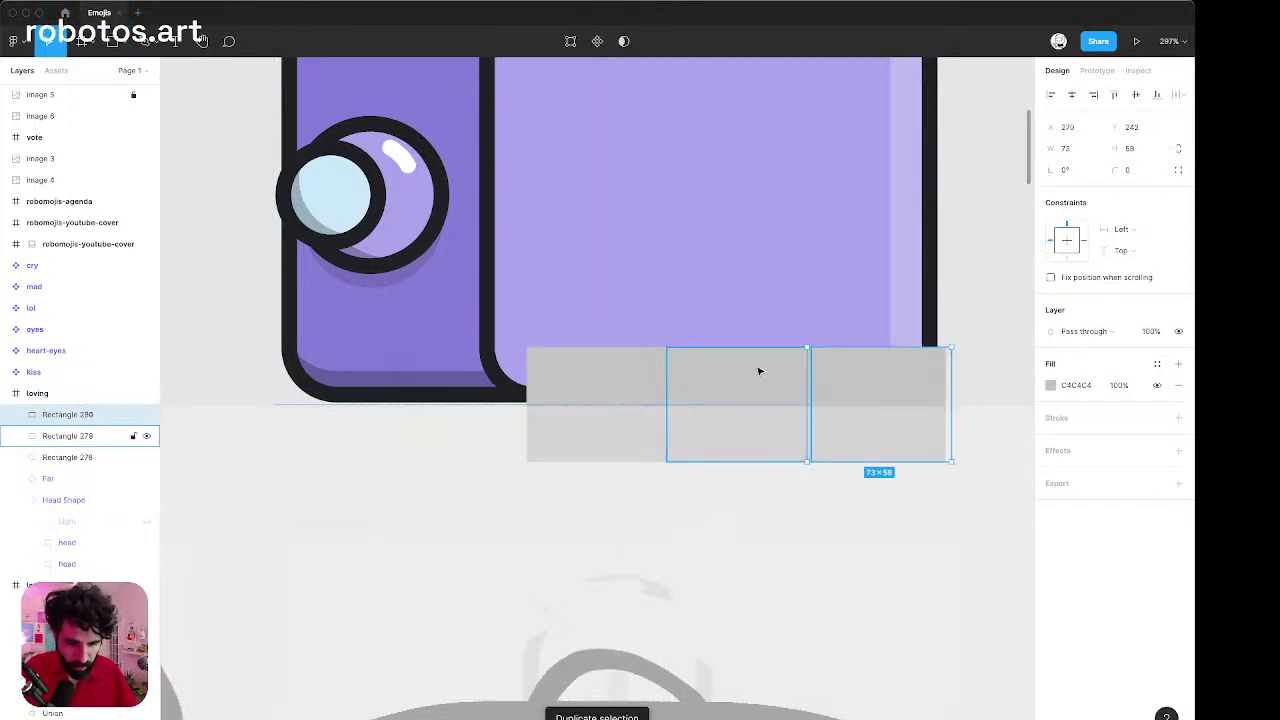
Narrow the row of three tooth rectangles together to a total width of about 190 px.
shift+click(757, 370)
shift+click(648, 372)
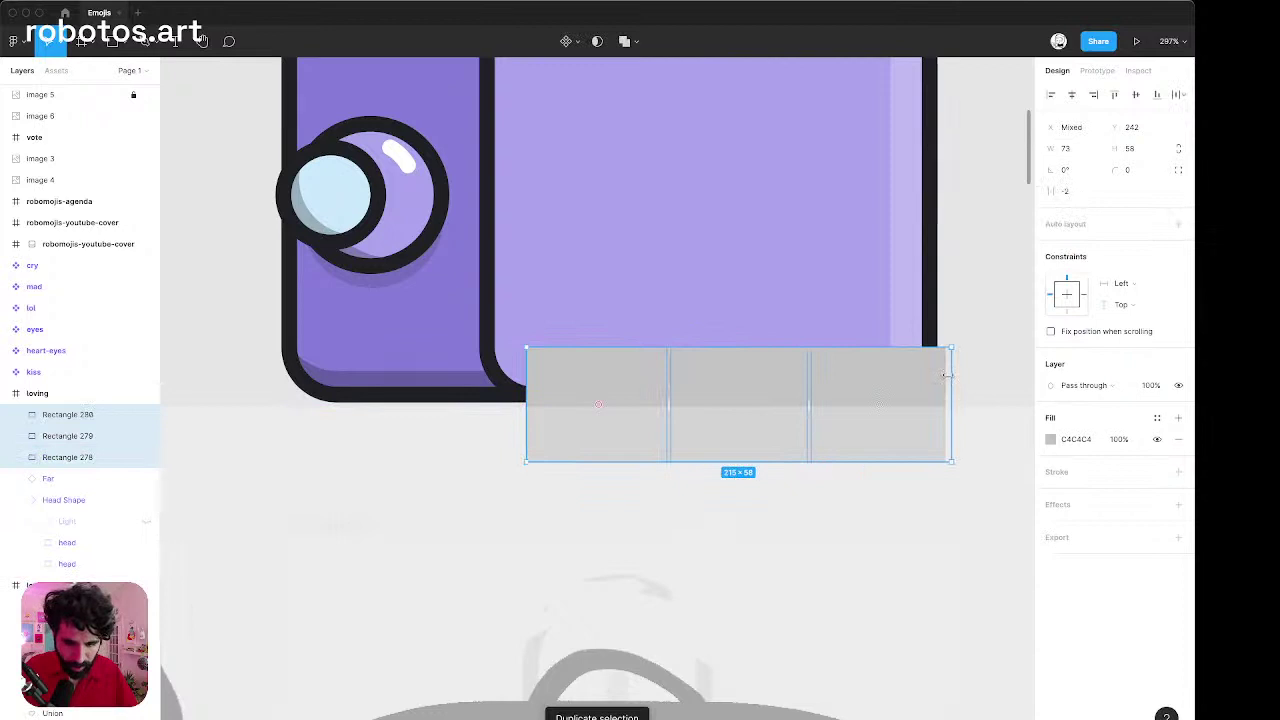
drag(950, 376, 902, 374)
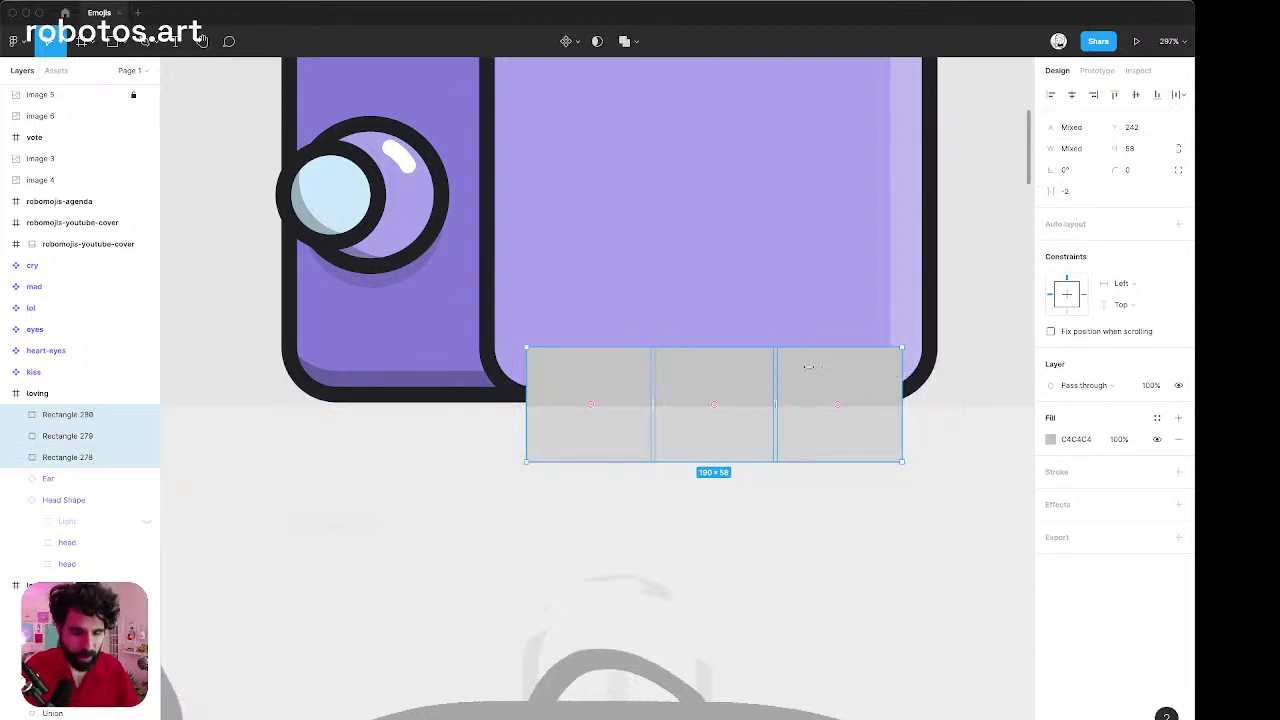
Shift the two outer tooth rectangles away from the middle one, leaving gaps of about 6 px between them.
click(565, 340)
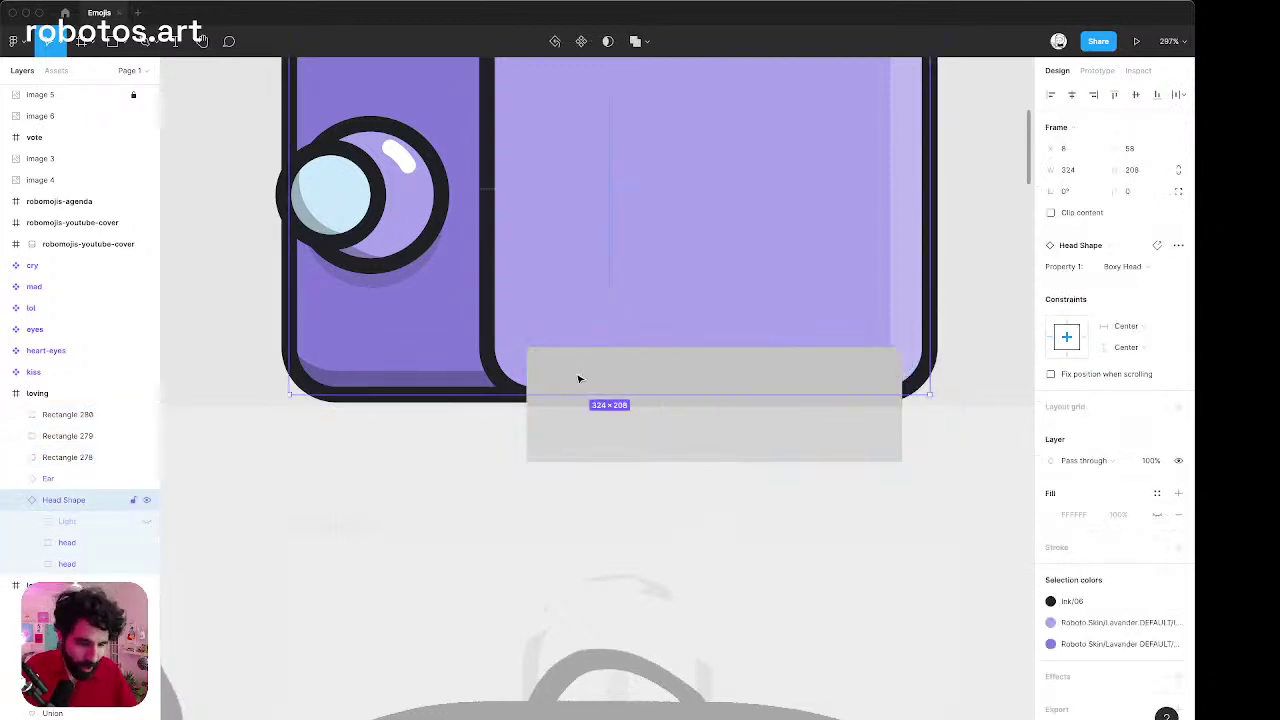
click(579, 379)
key(shift+Left)
key(shift+Left)
key(Right)
key(Right)
key(Right)
key(Right)
key(Right)
key(Right)
key(Right)
key(Right)
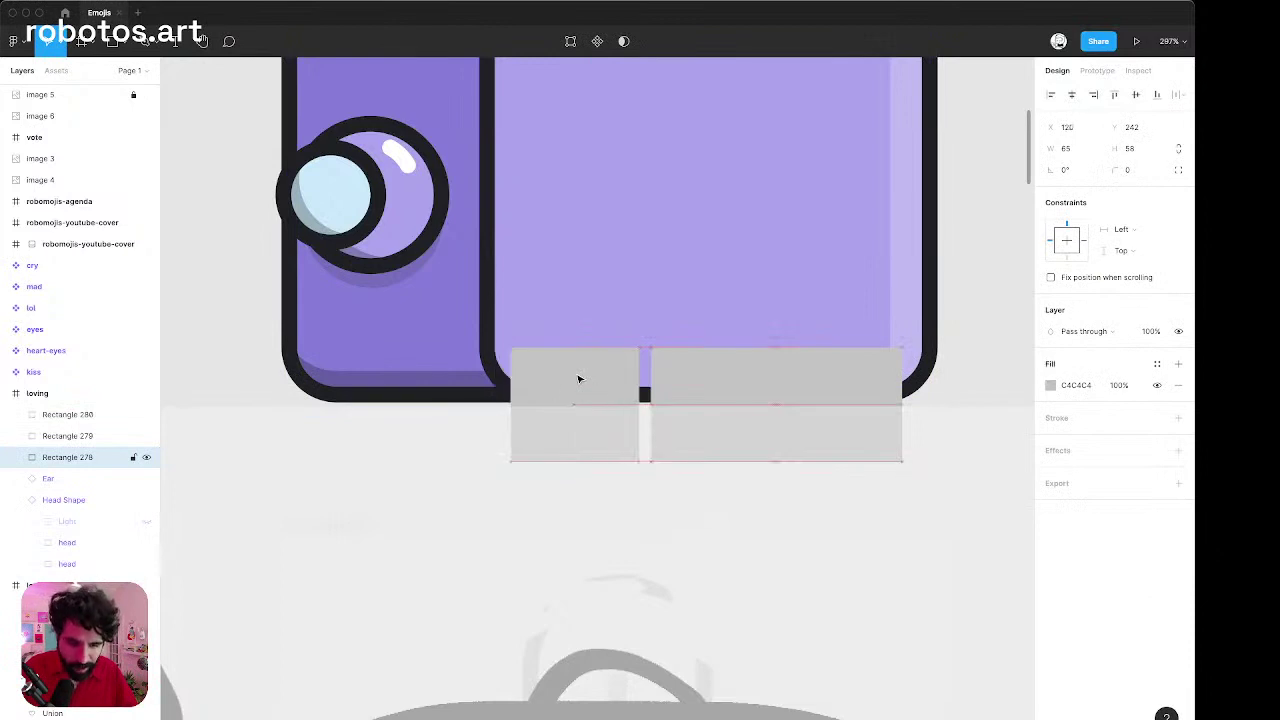
click(818, 395)
key(Right)
key(Right)
key(Right)
key(Right)
key(Right)
key(Right)
key(Right)
key(Right)
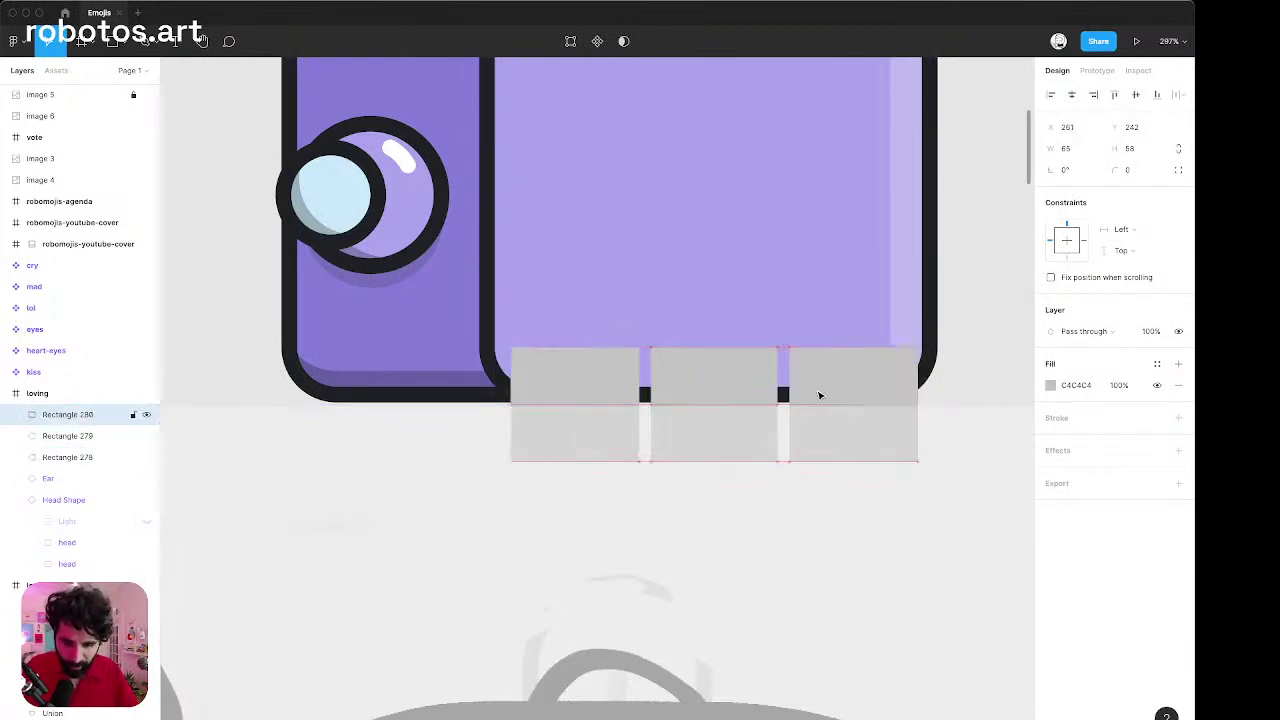
Set the corner radius of all three tooth rectangles to 16.
shift+click(718, 395)
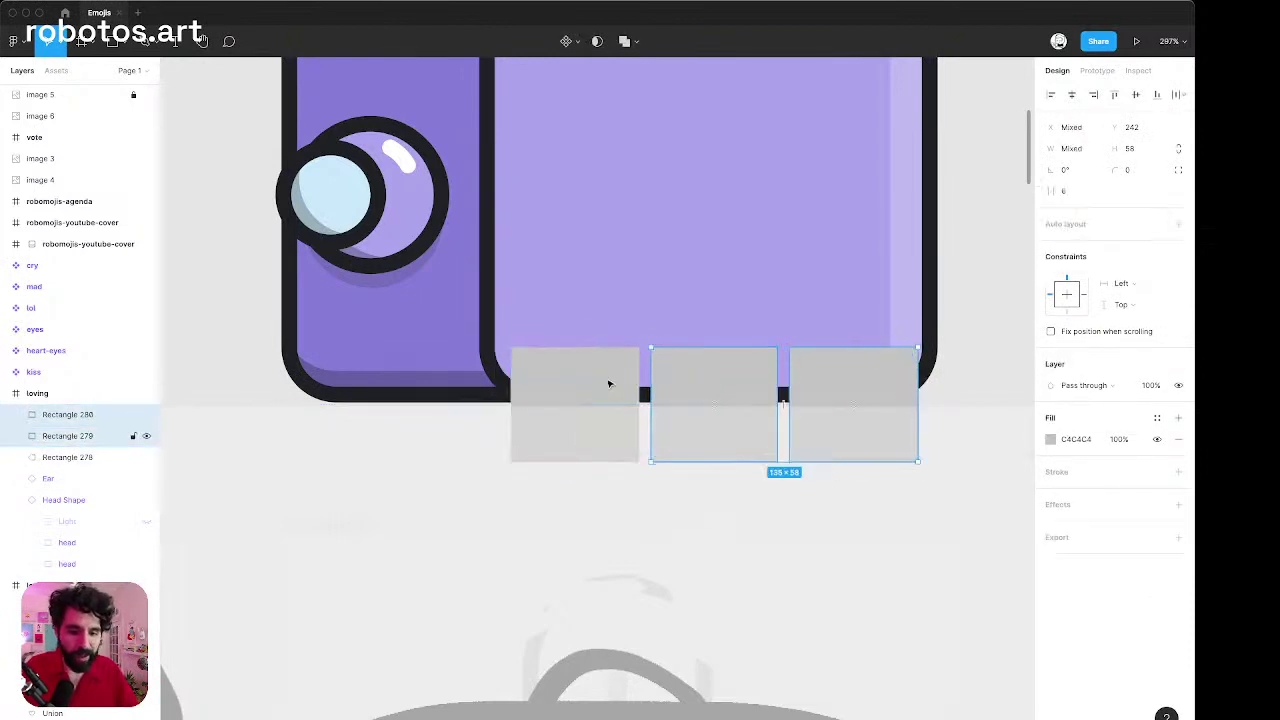
shift+click(608, 380)
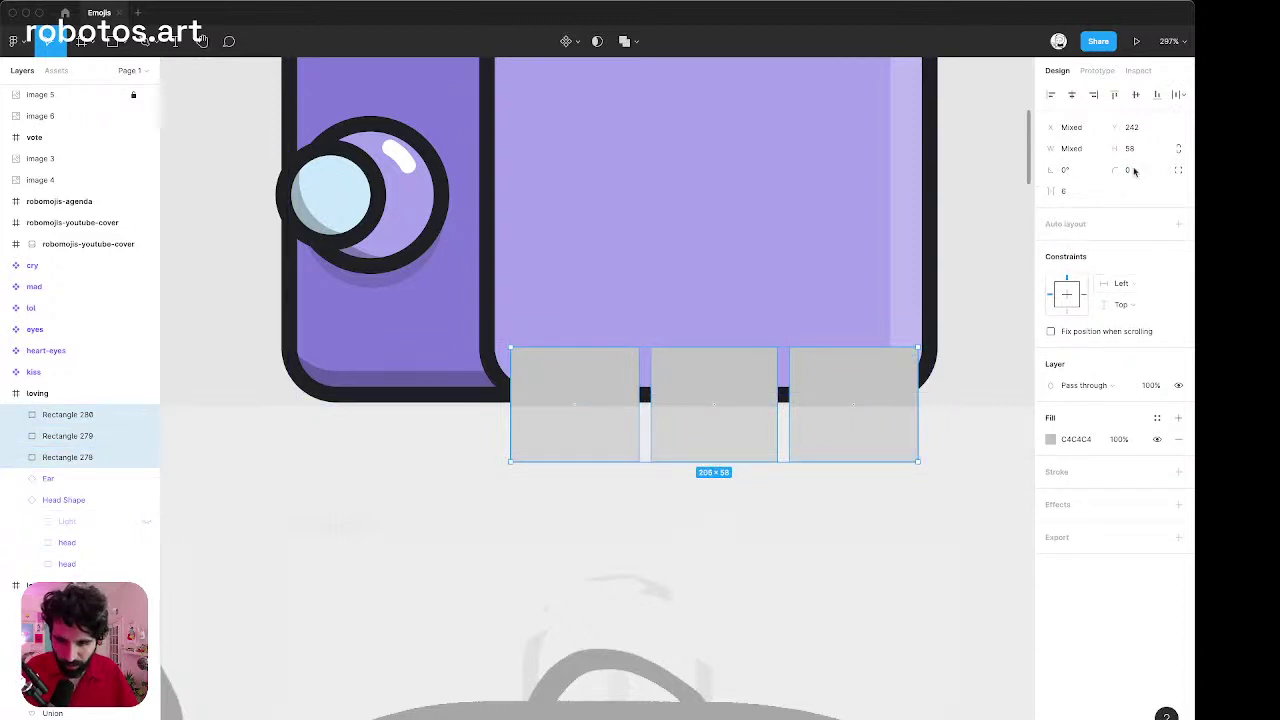
click(1075, 197)
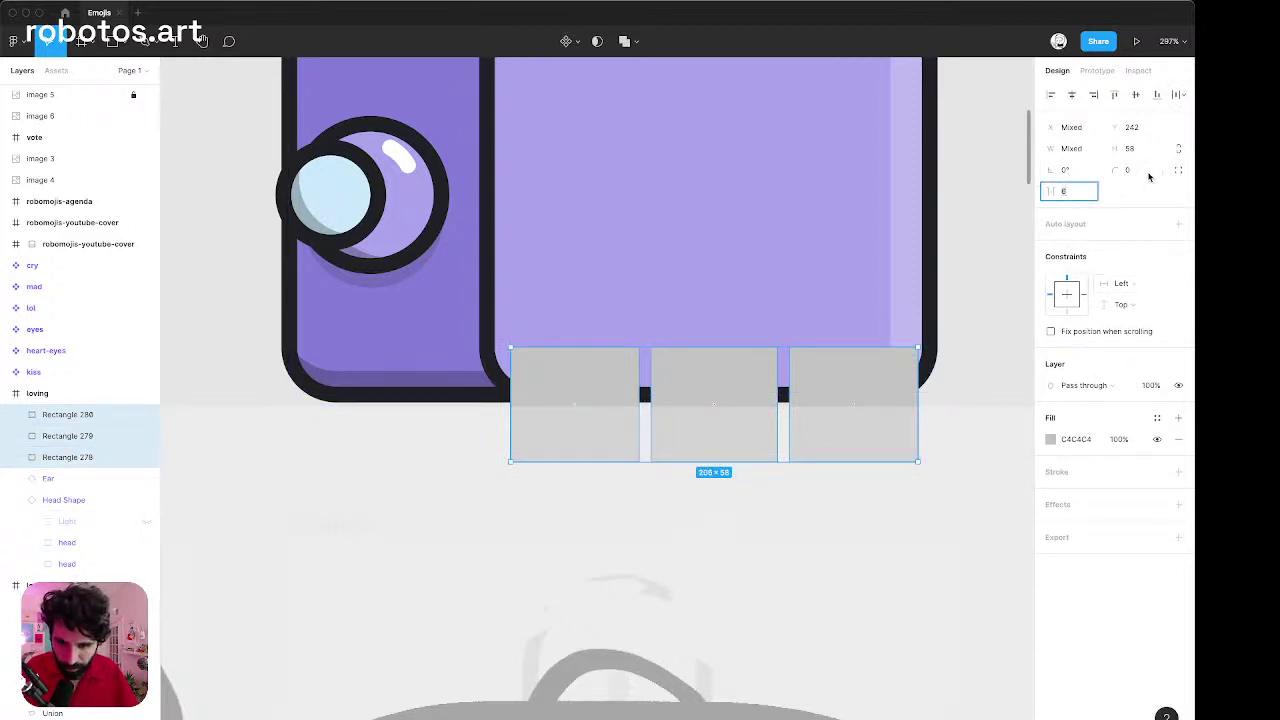
click(1140, 171)
text(16)
key(Return)
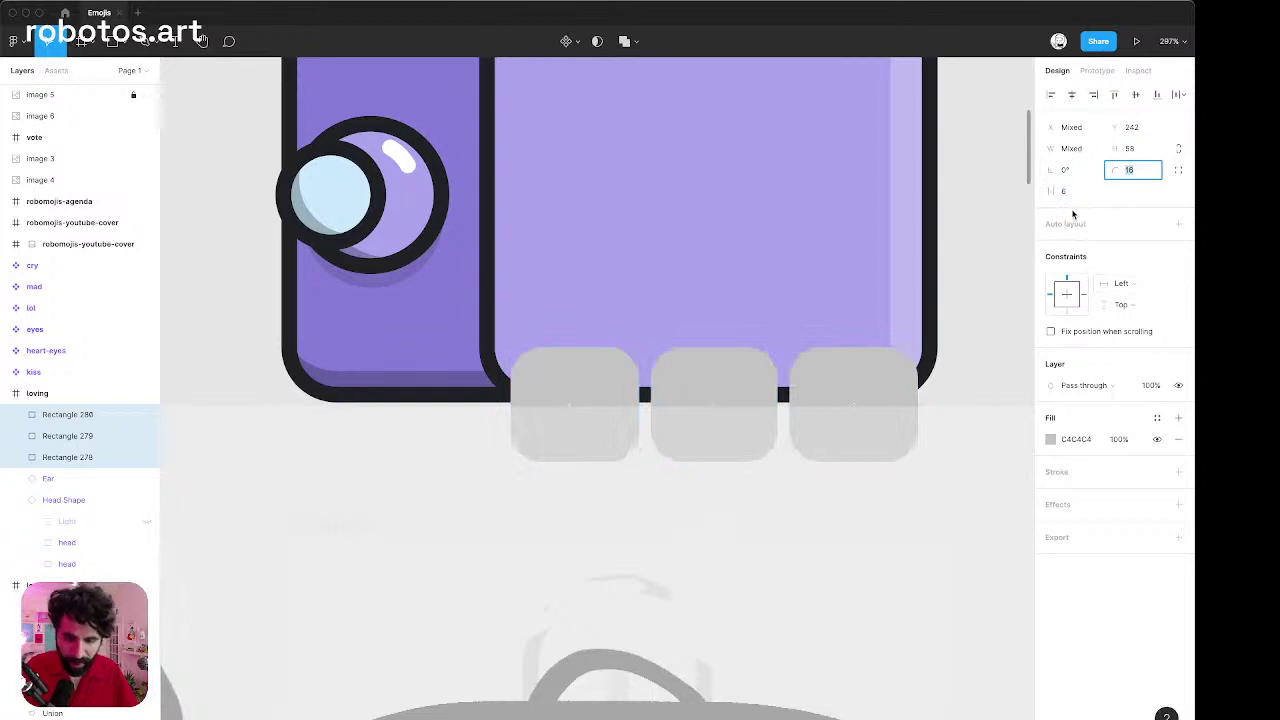
Set the horizontal spacing between the three teeth to 8.
click(1076, 194)
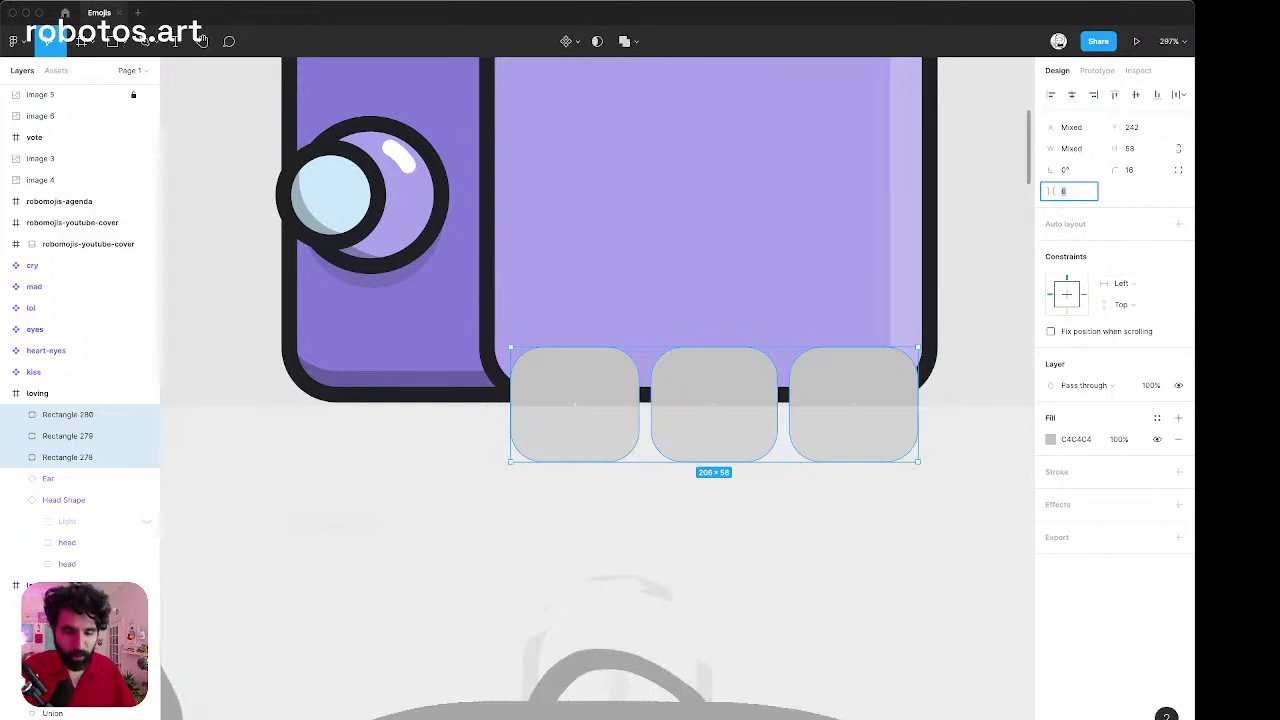
text(8)
key(Return)
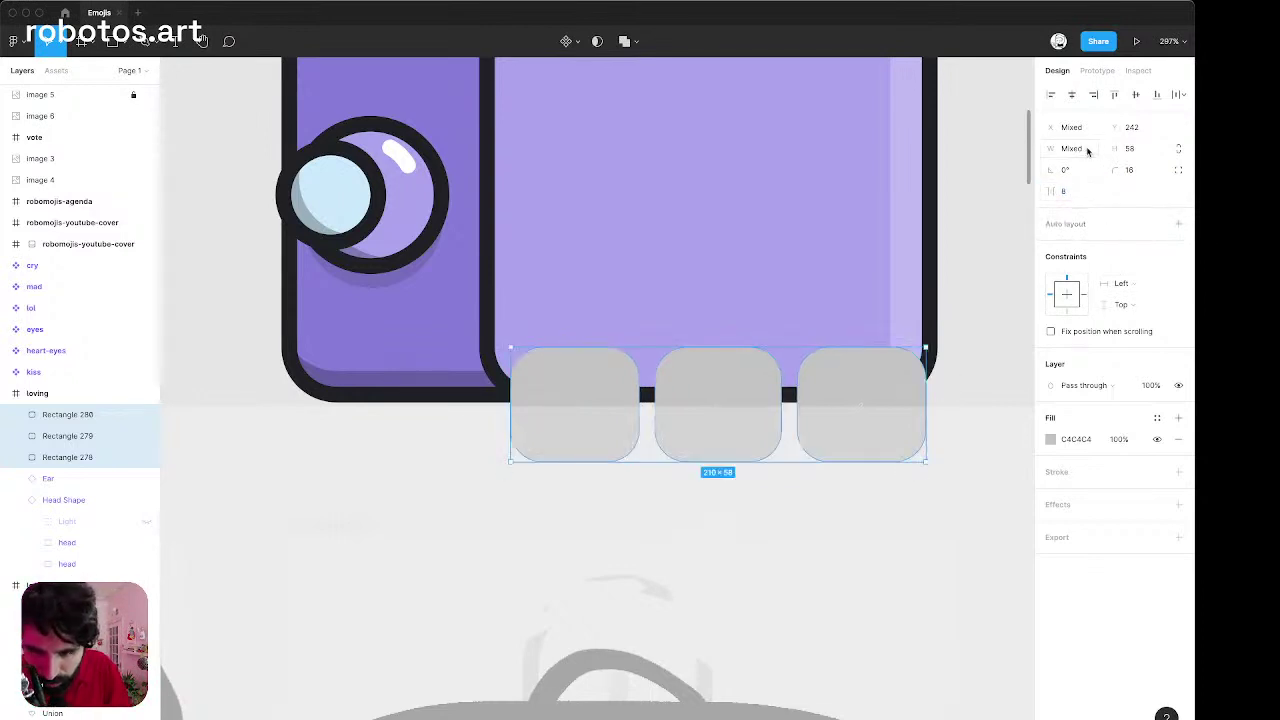
Set the width of all three tooth rectangles to 56.
click(1084, 149)
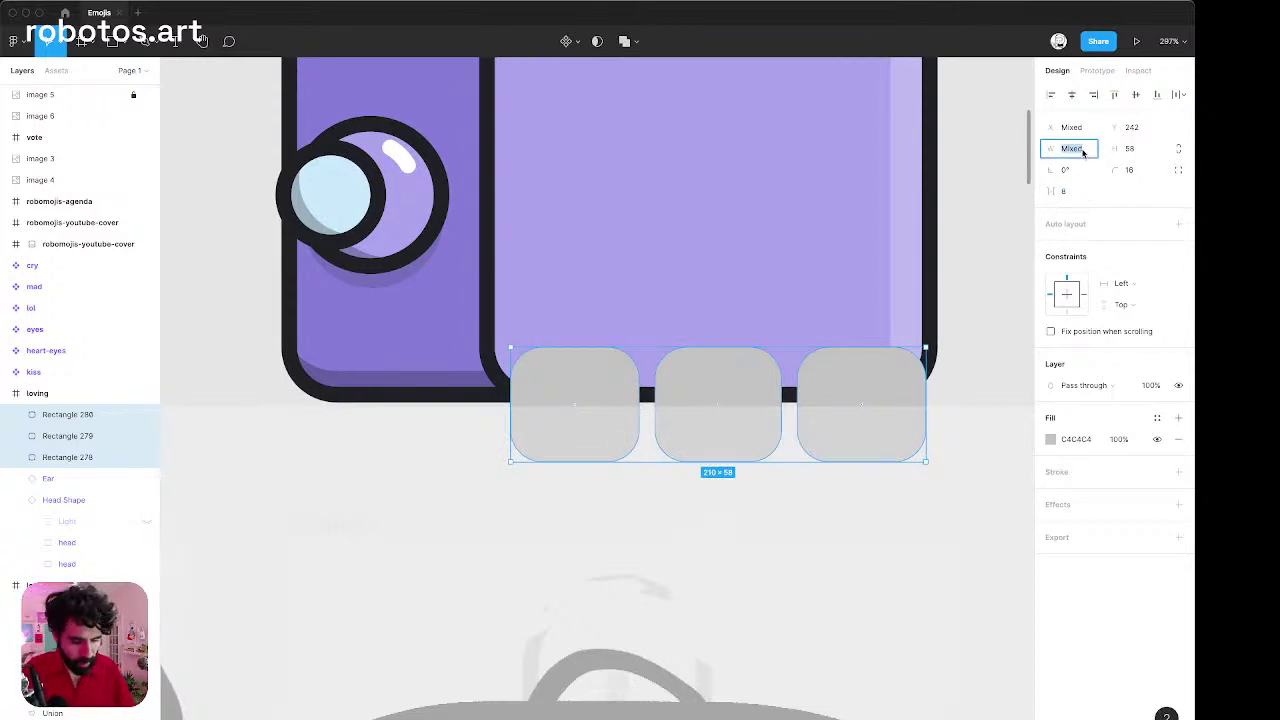
text(100)
key(Return)
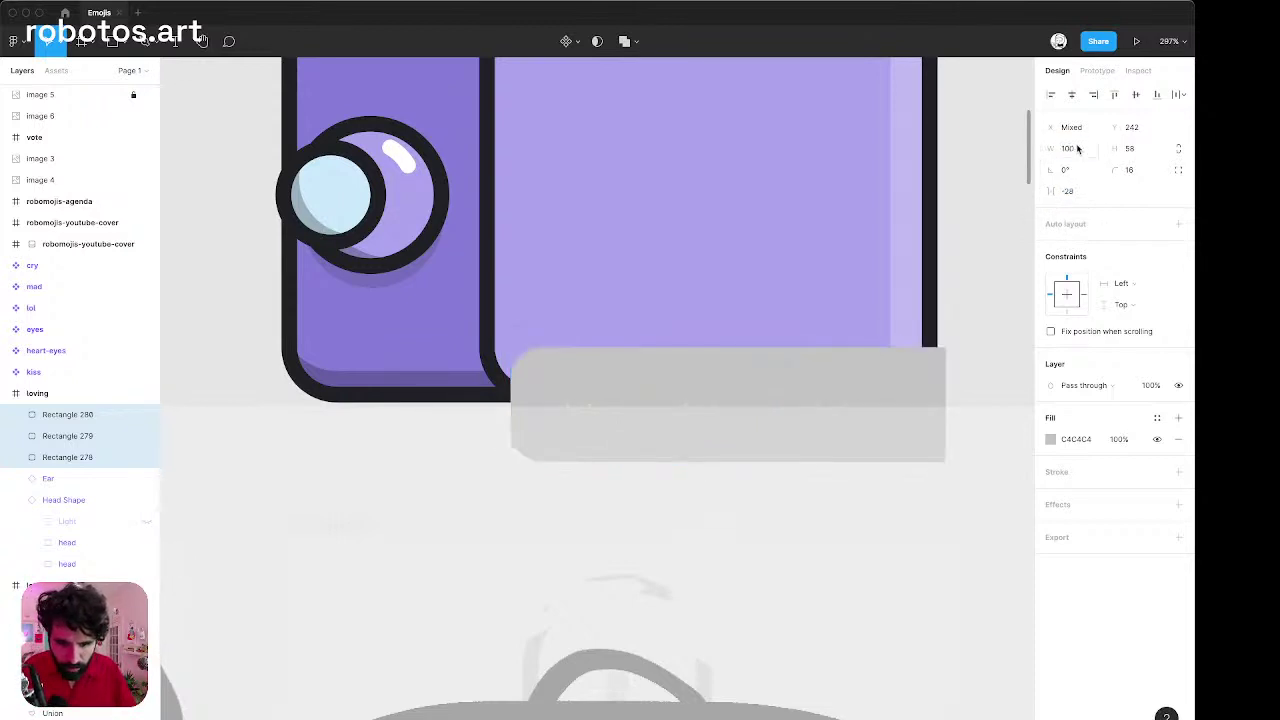
click(1070, 148)
text(68)
key(Return)
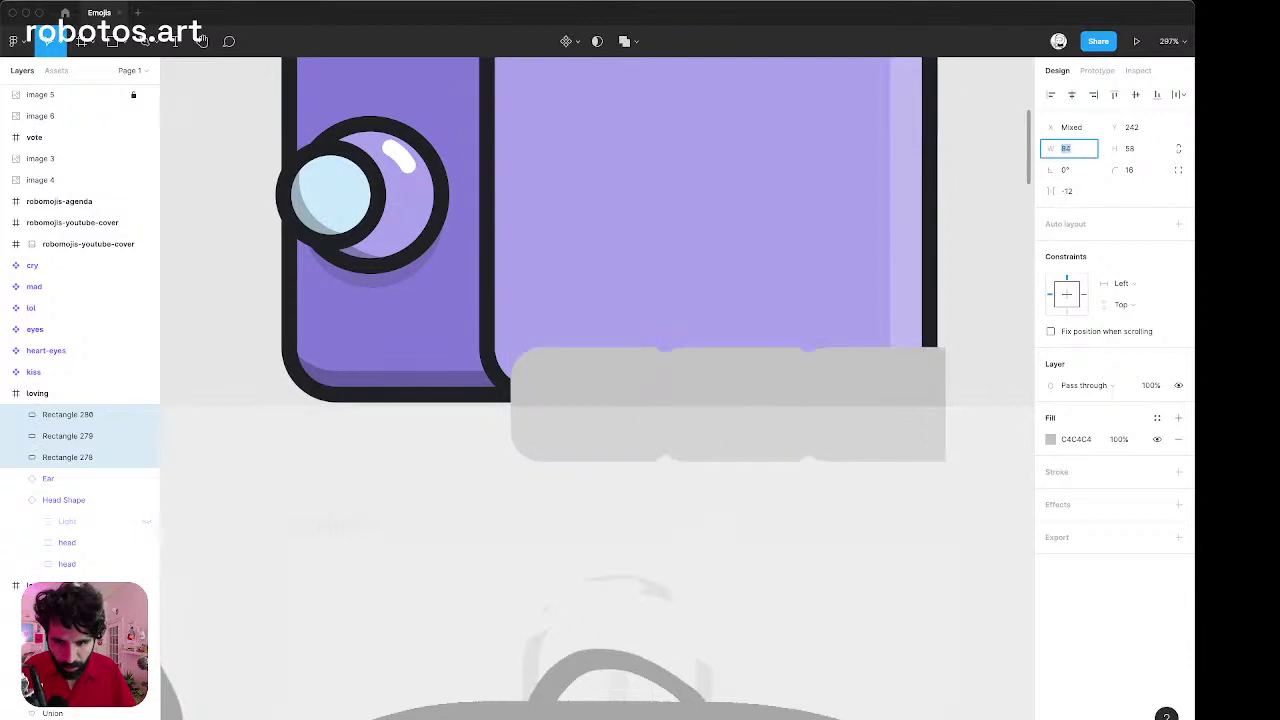
key(Down)
key(Down)
key(Down)
key(Down)
key(Down)
key(Down)
key(Down)
key(Down)
key(Down)
key(Down)
key(Down)
key(Down)
key(Down)
key(Down)
key(Down)
key(Down)
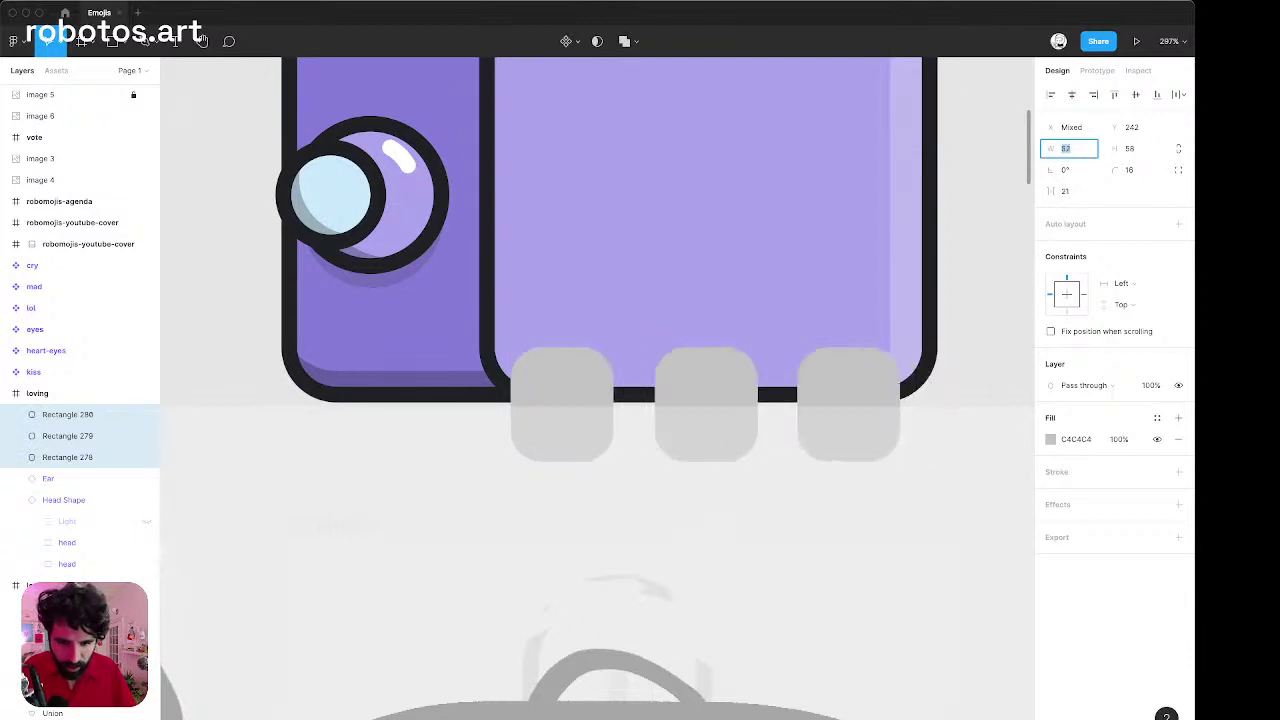
key(Up)
key(Up)
key(Up)
key(Up)
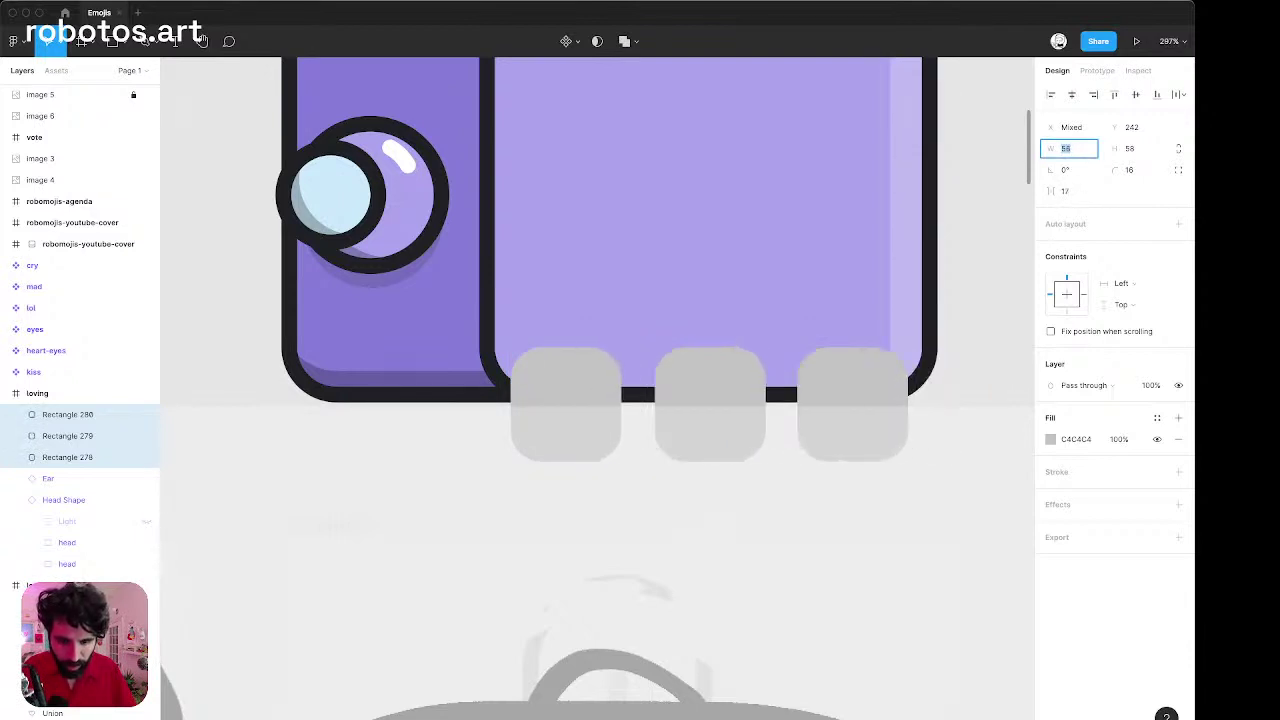
scroll(778, 360, down, 10)
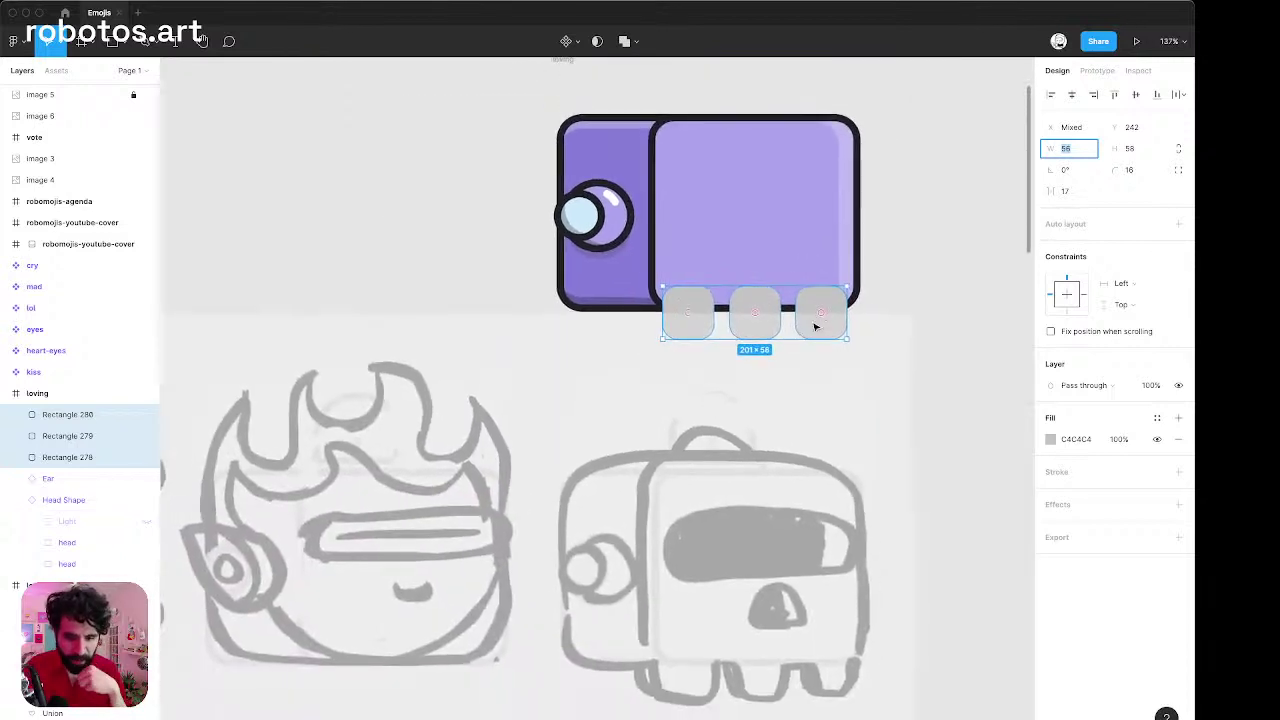
scroll(811, 318, up, 1)
scroll(806, 309, up, 2)
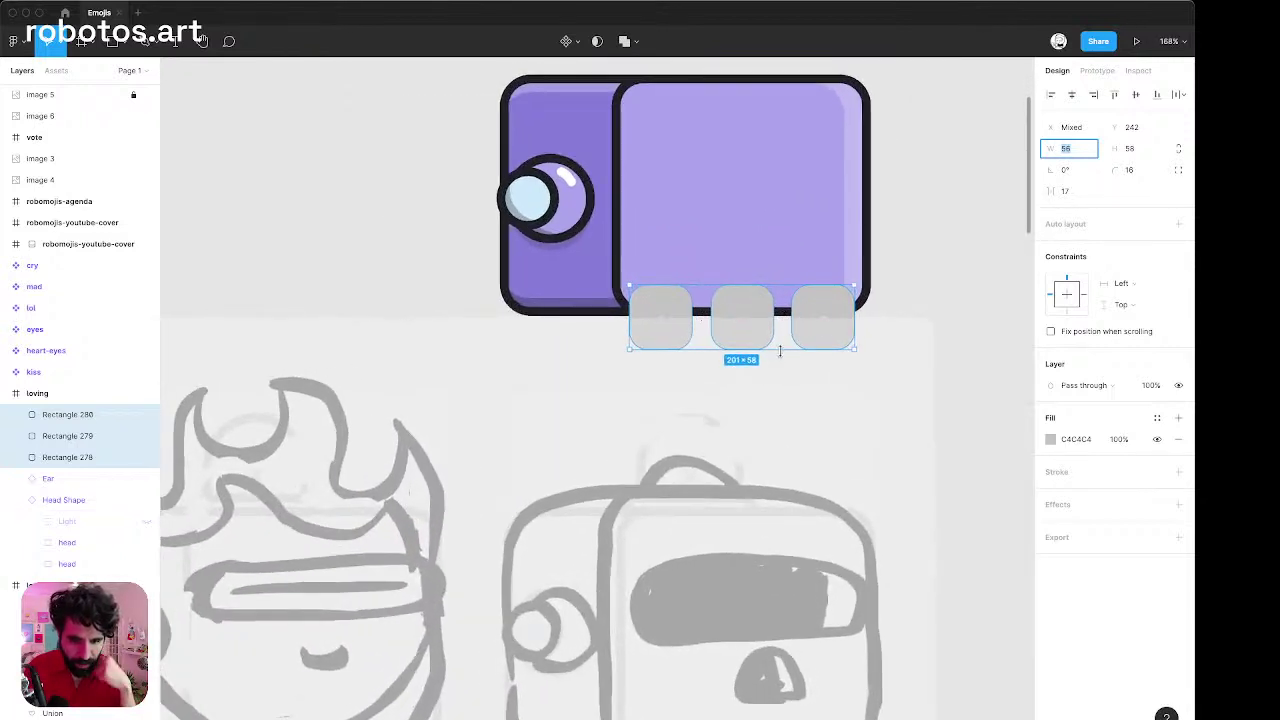
scroll(759, 332, down, 3)
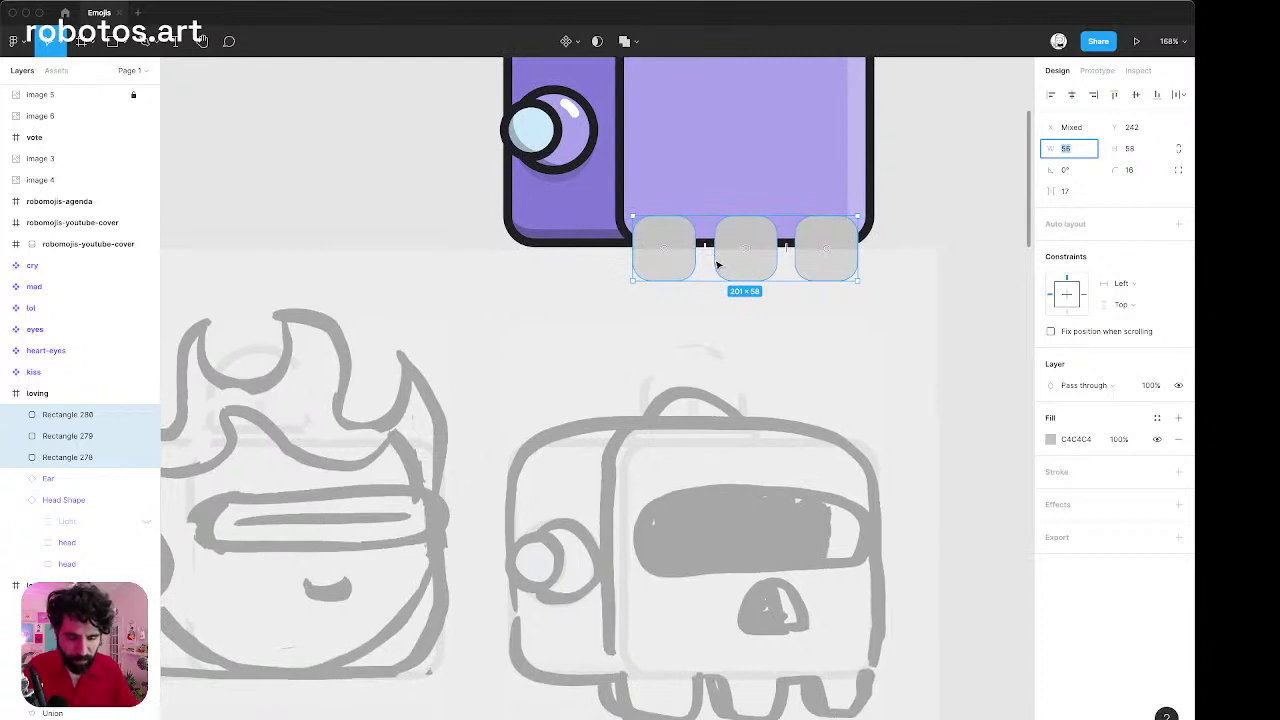
scroll(716, 255, up, 4)
scroll(716, 265, up, 3)
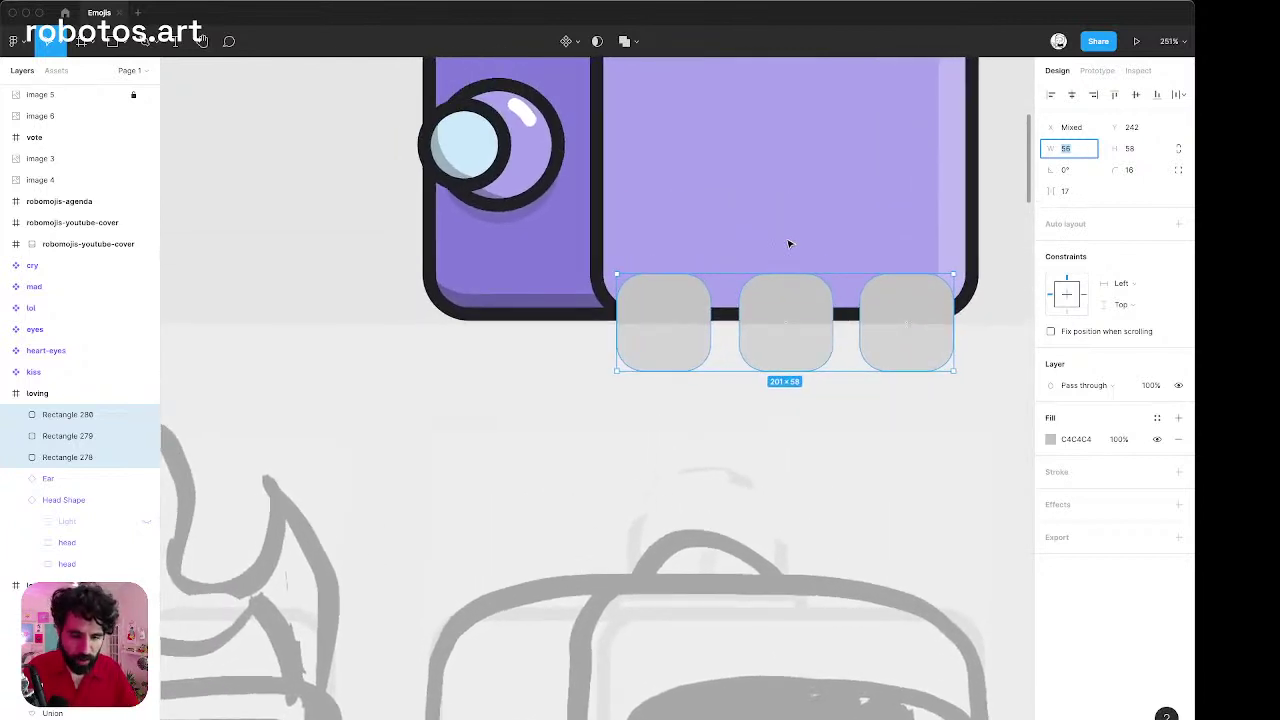
Delete the middle and rightmost tooth rectangles, keeping only the leftmost one.
key(Escape)
click(617, 354)
click(776, 330)
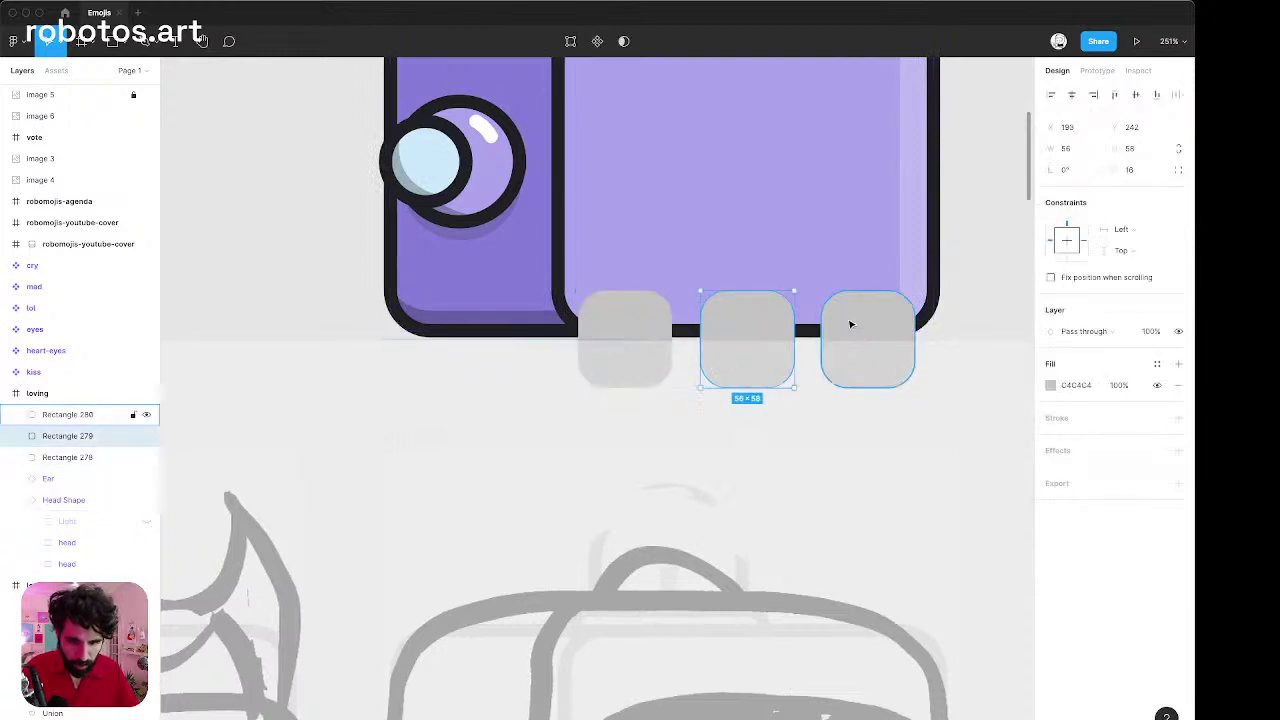
shift+click(851, 323)
key(Delete)
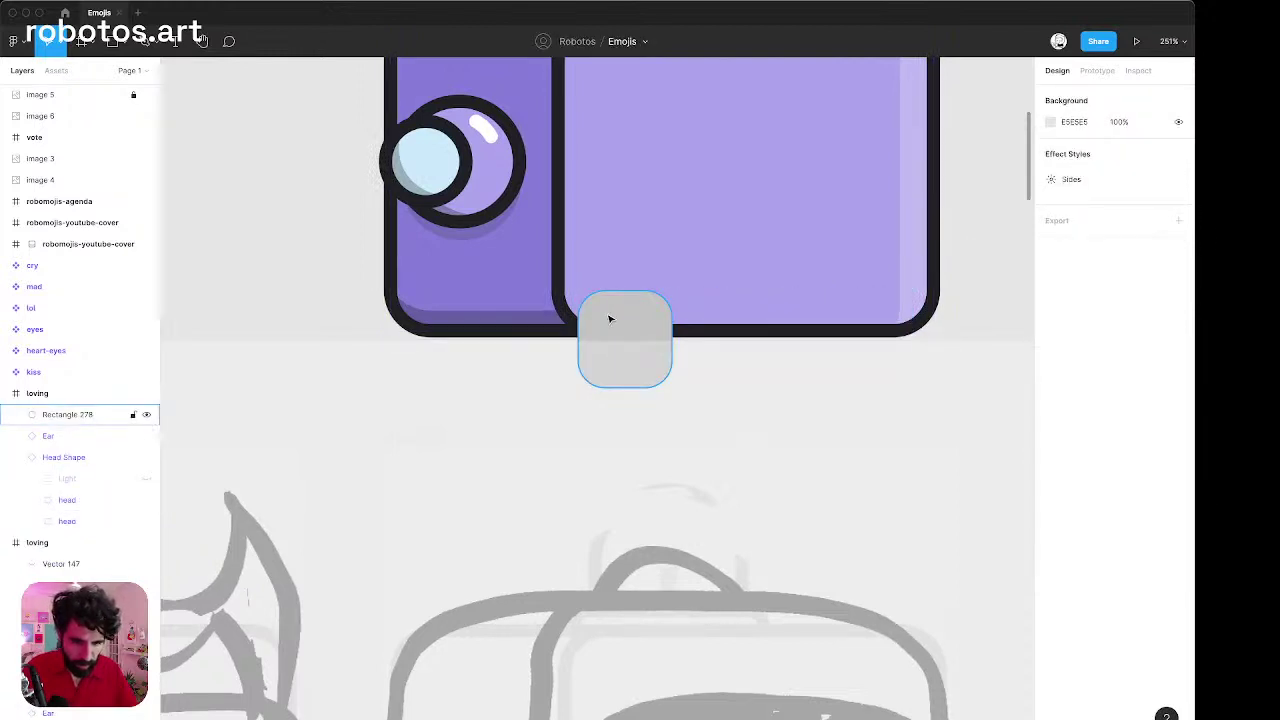
Taper the remaining tooth by moving its two bottom corner points inward by about 4 px each.
scroll(609, 319, up, 1)
click(609, 319)
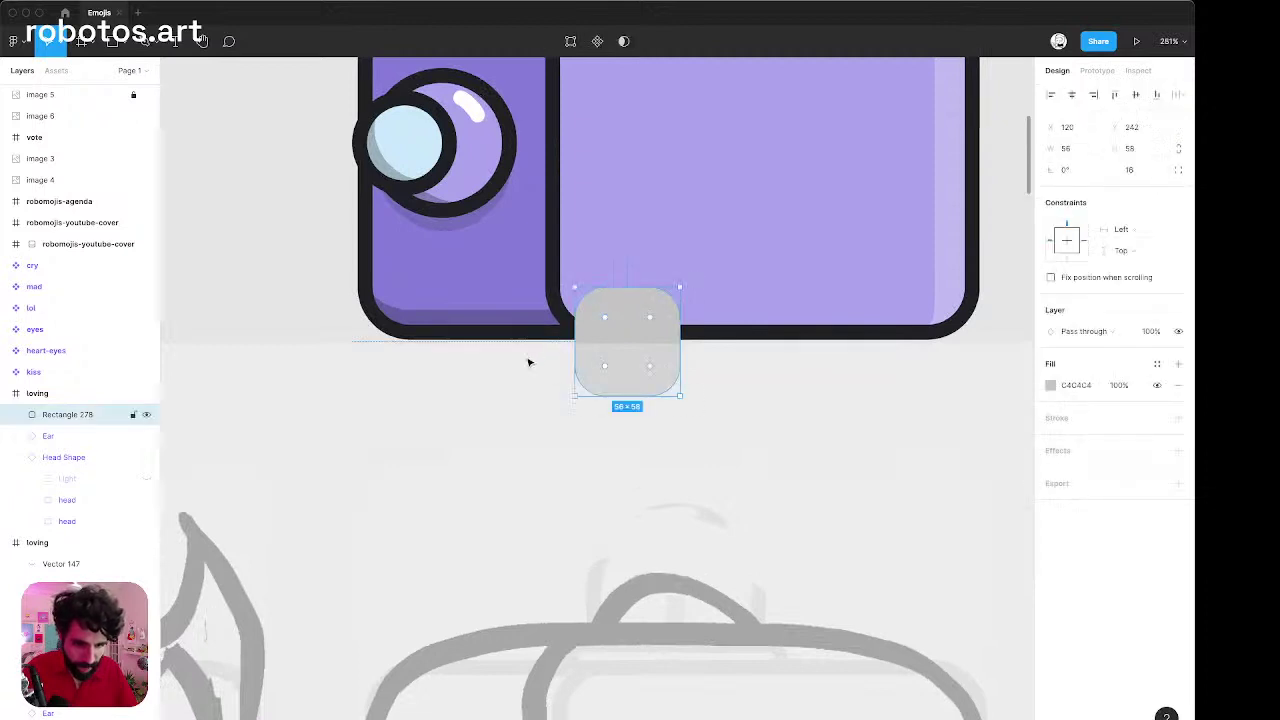
key(Return)
drag(517, 360, 612, 440)
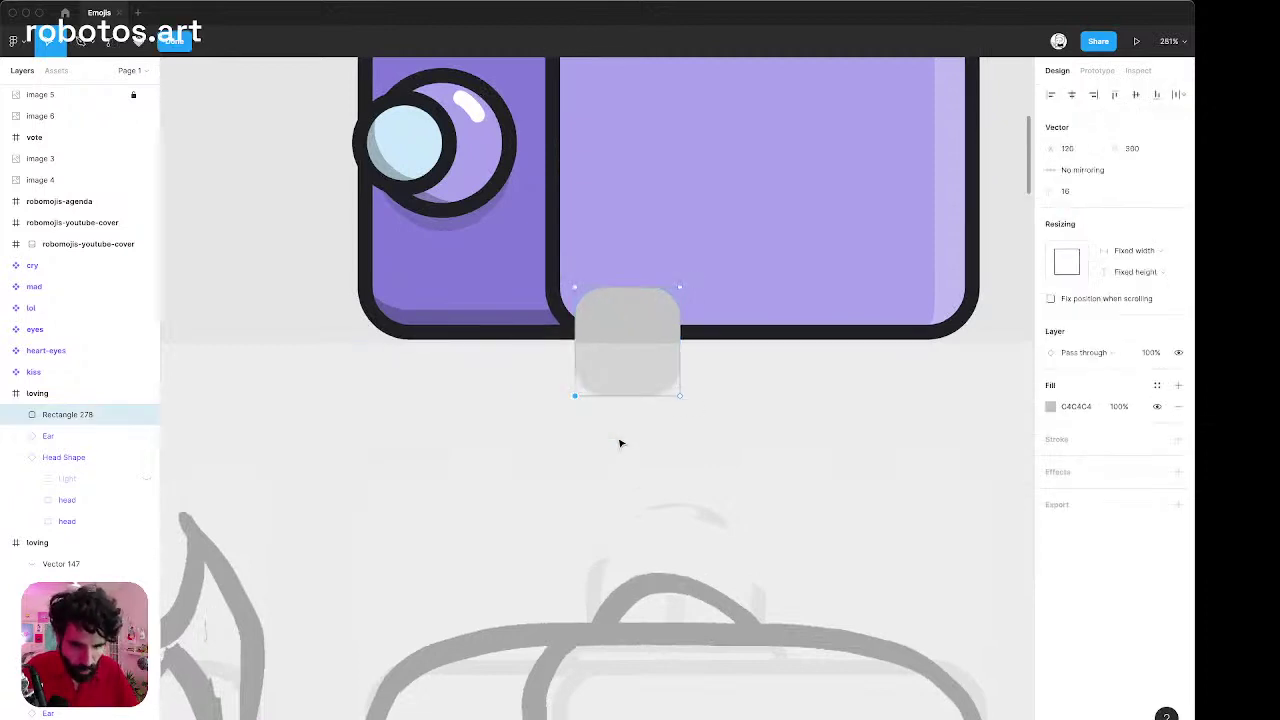
key(shift+Right)
drag(717, 368, 661, 437)
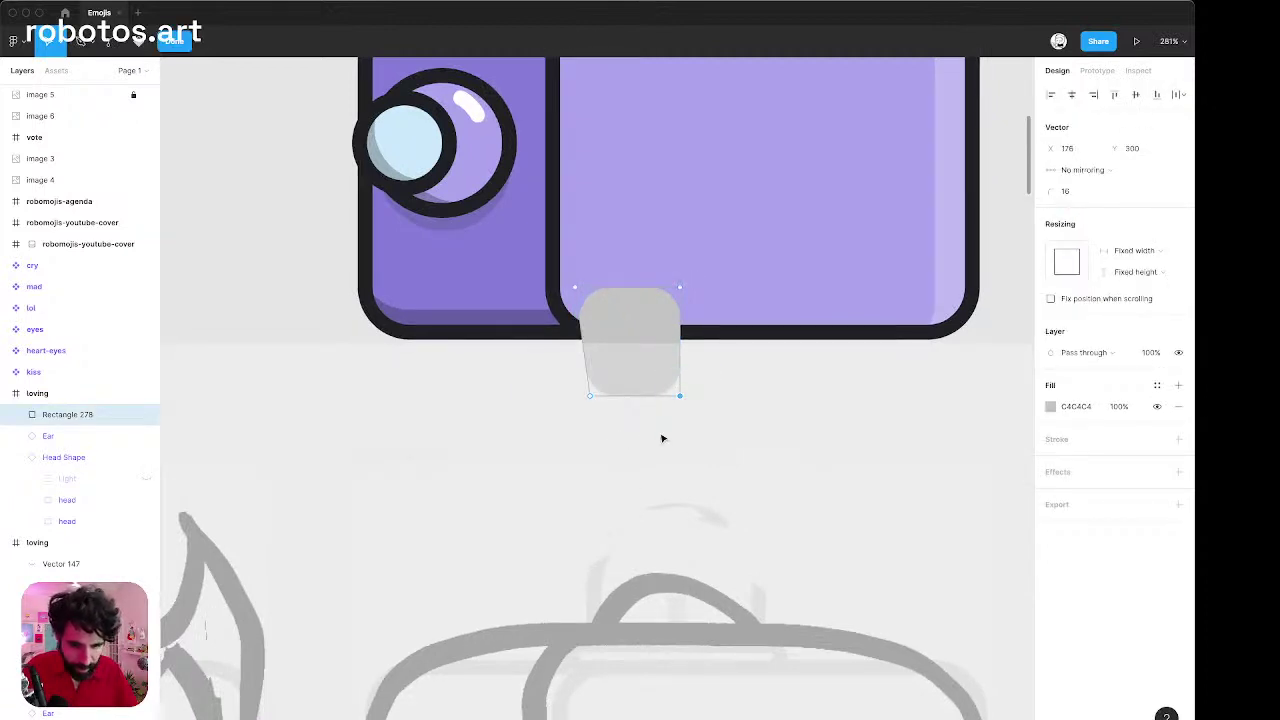
key(shift+Left)
drag(534, 374, 708, 389)
key(Left)
key(Left)
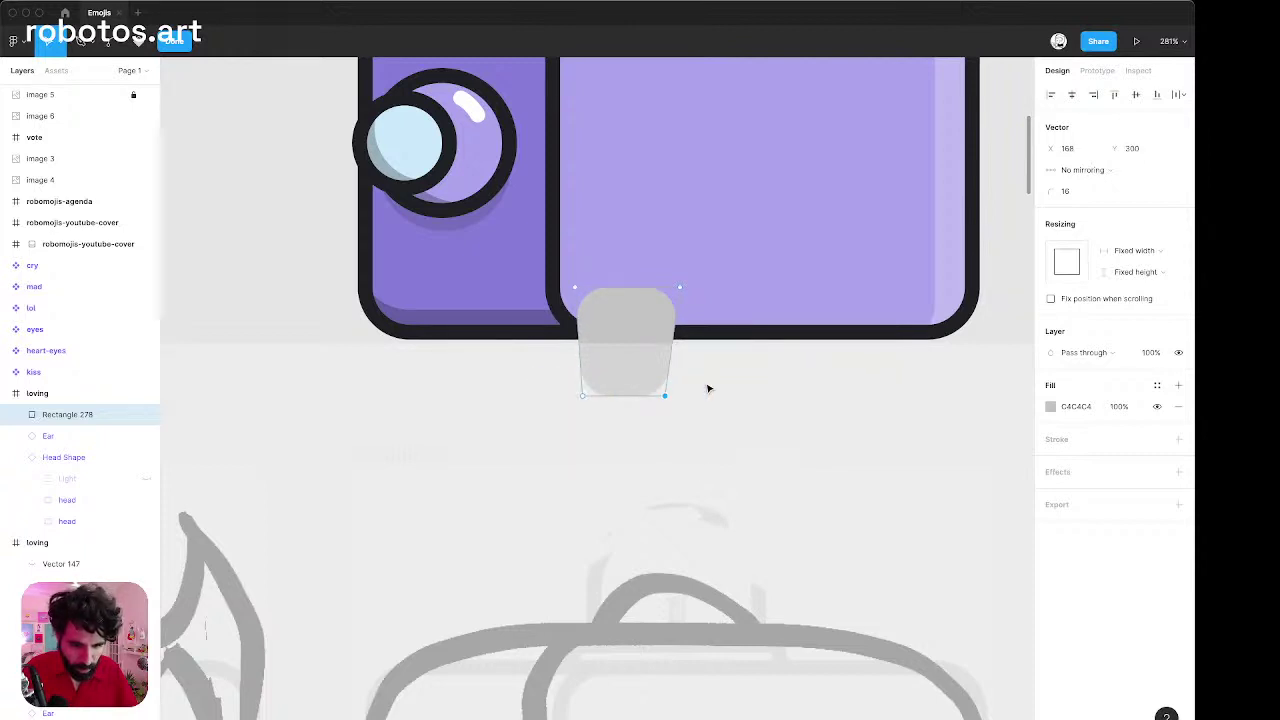
key(Escape)
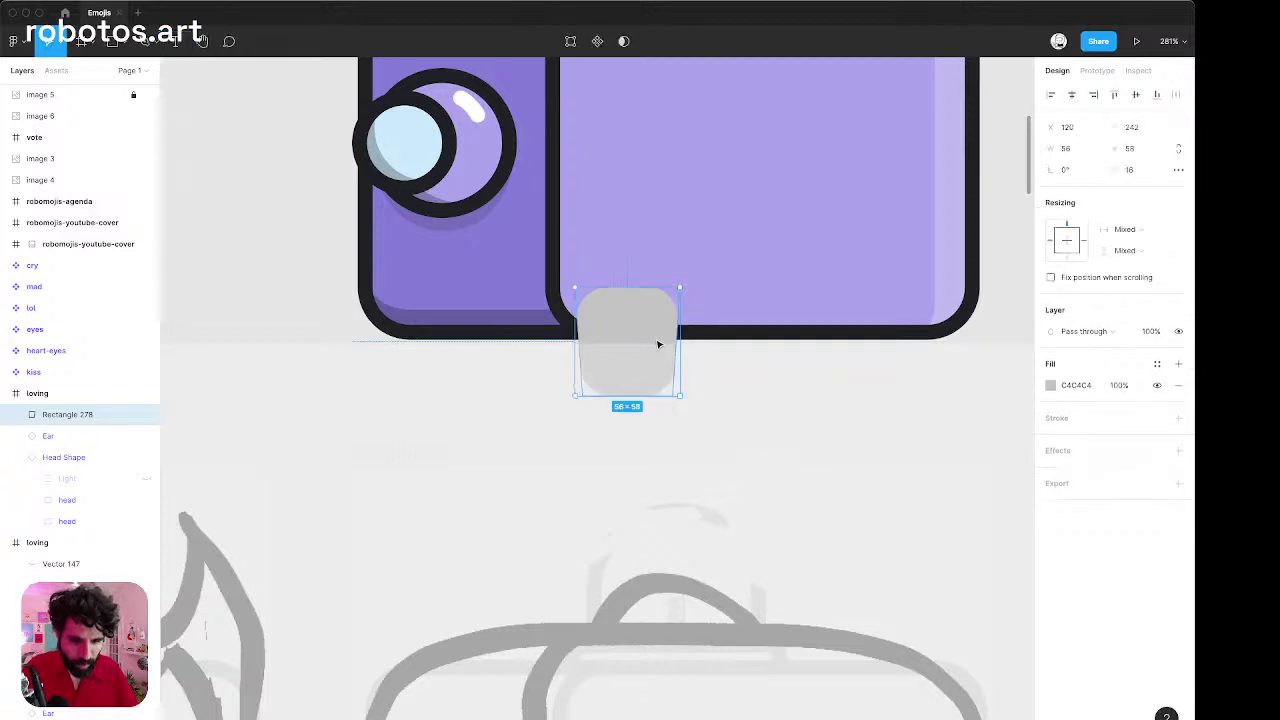
scroll(658, 344, up, 3)
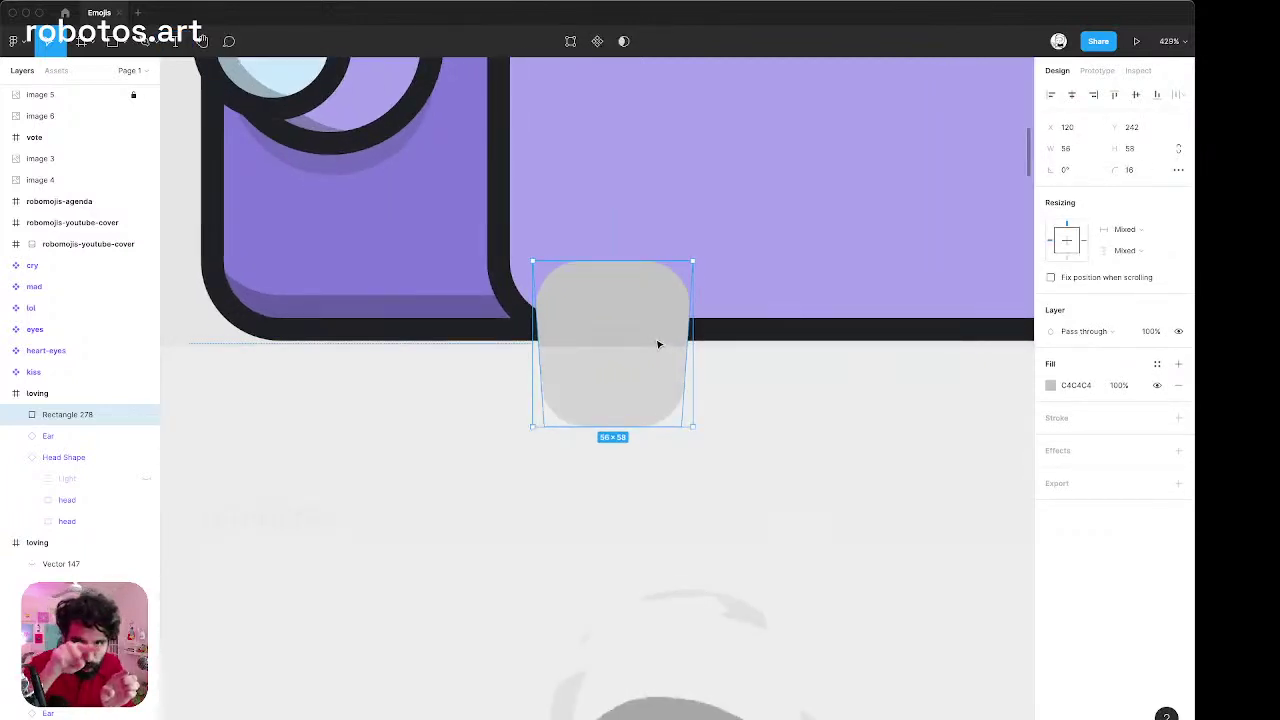
key(super+Tab)
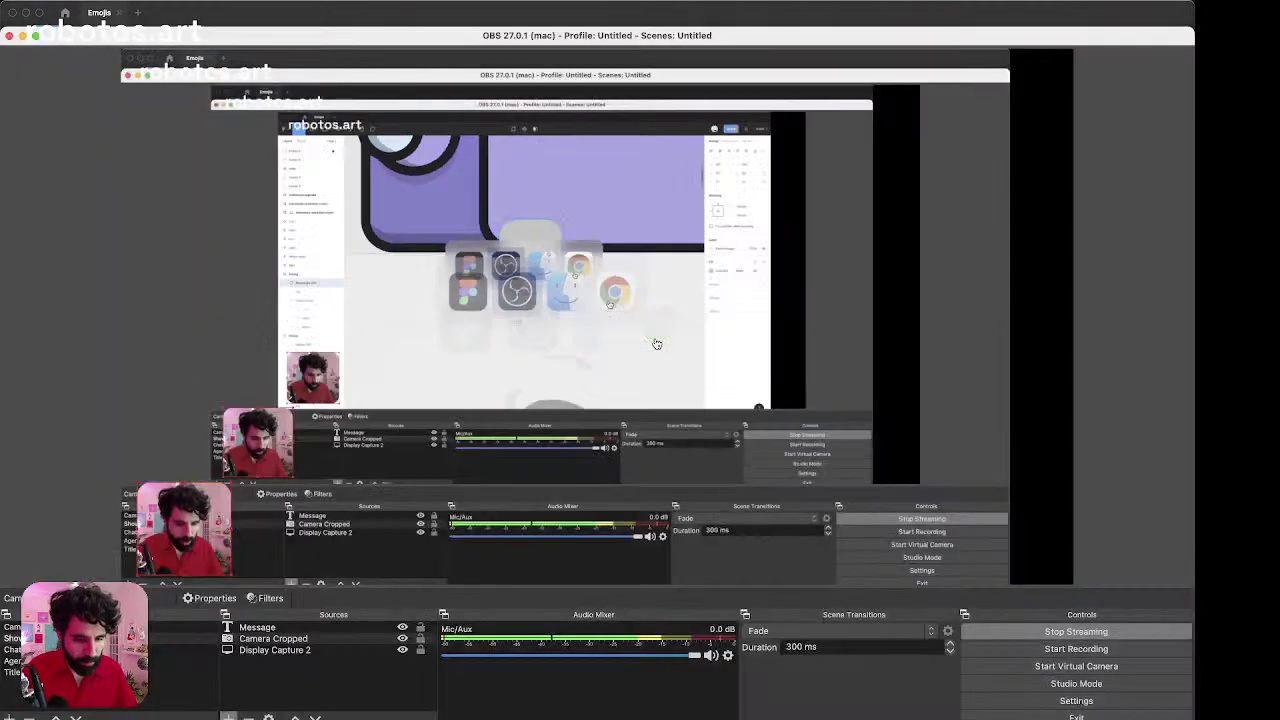
key(super+Tab)
key(super+Tab)
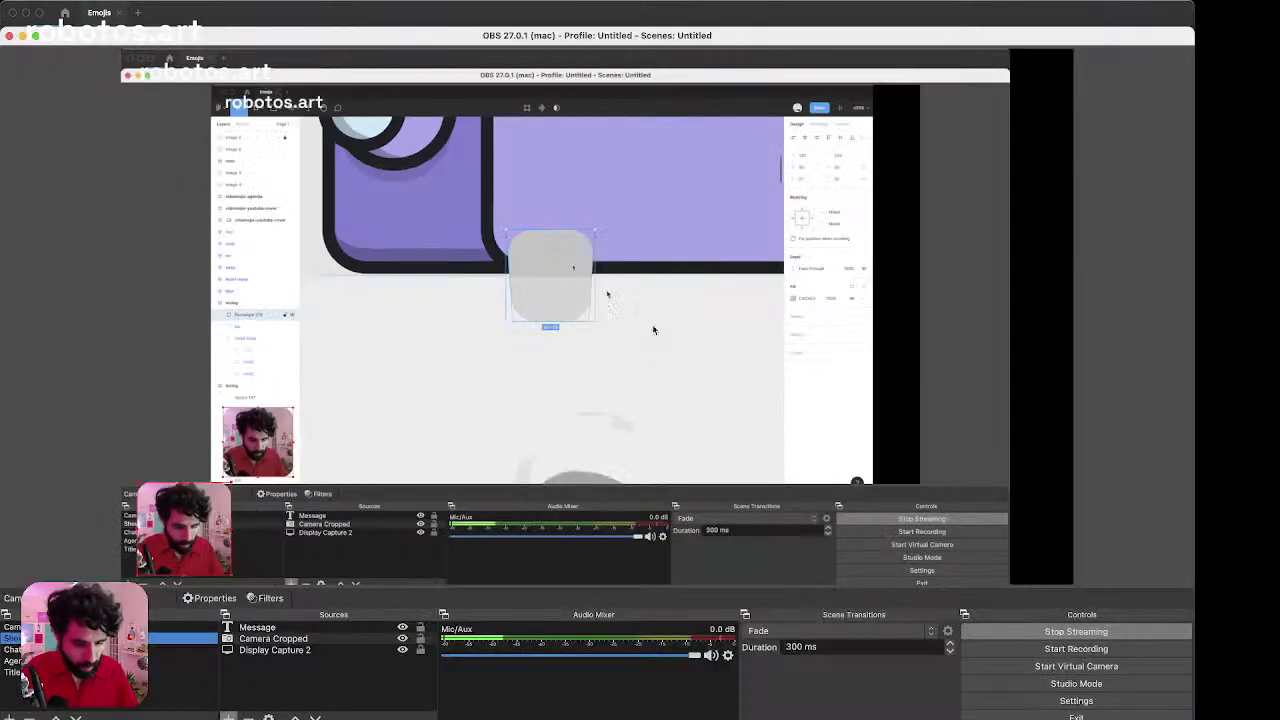
key(super+Tab)
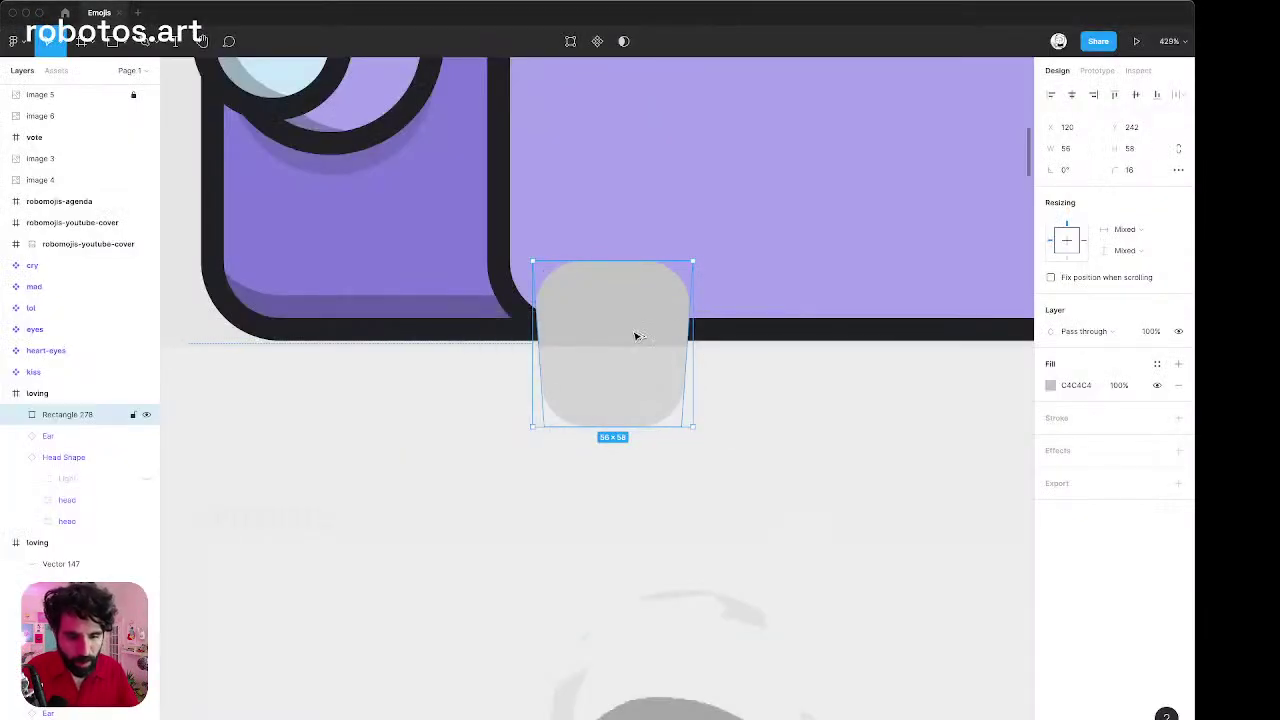
Place two copies of the tapered tooth to its right at the same height, at X about 197 and 260.
drag(636, 336, 852, 322)
scroll(852, 325, down, 5)
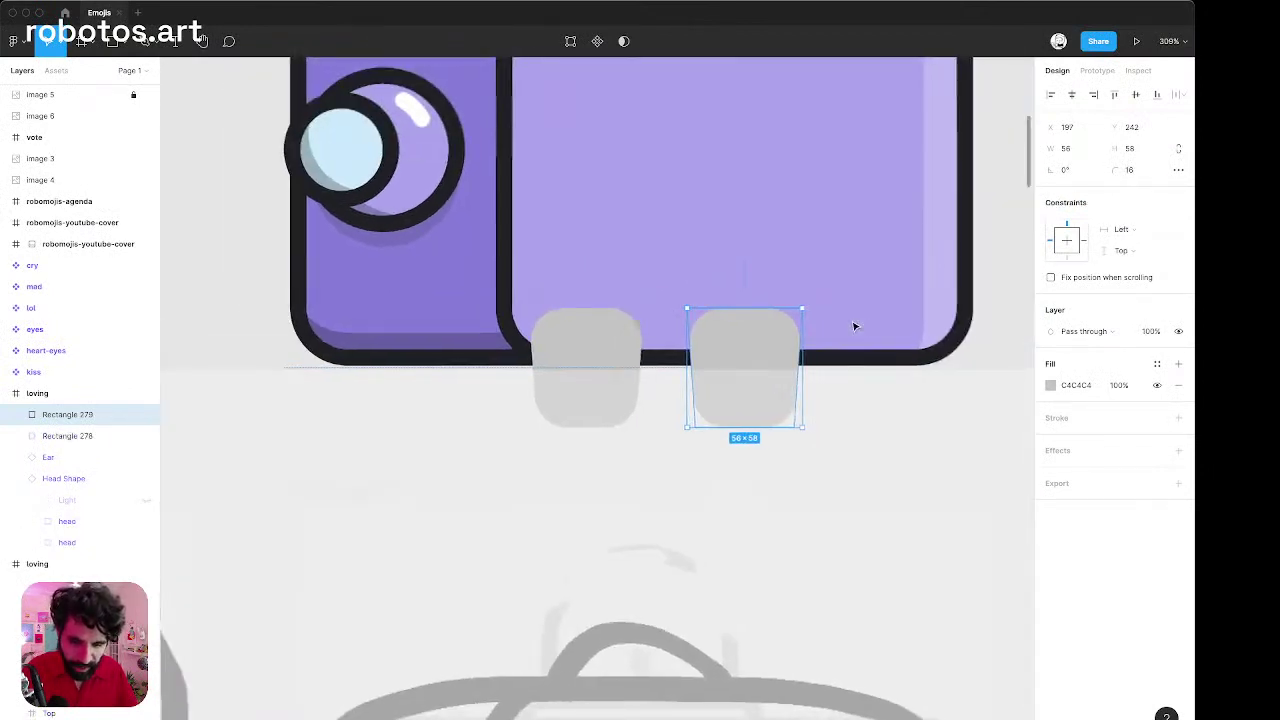
drag(741, 360, 868, 363)
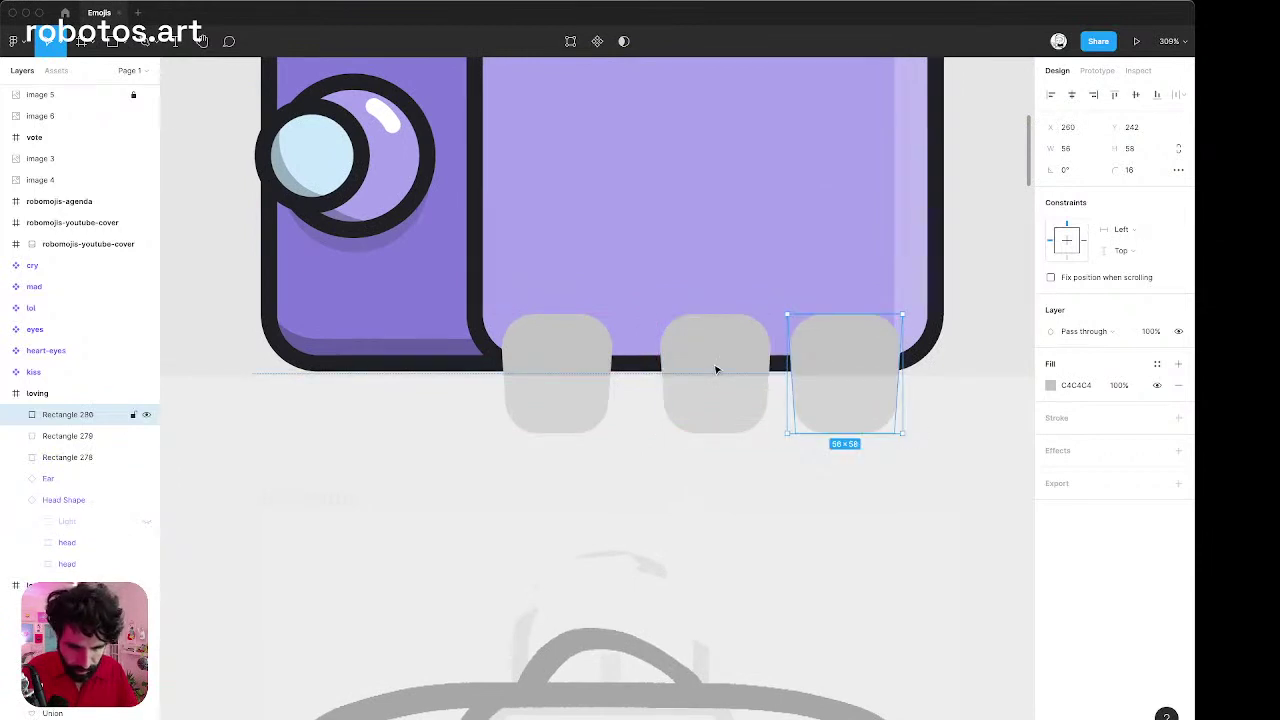
Select all three tapered teeth and even out their spacing with Tidy up.
shift+click(714, 366)
shift+click(608, 376)
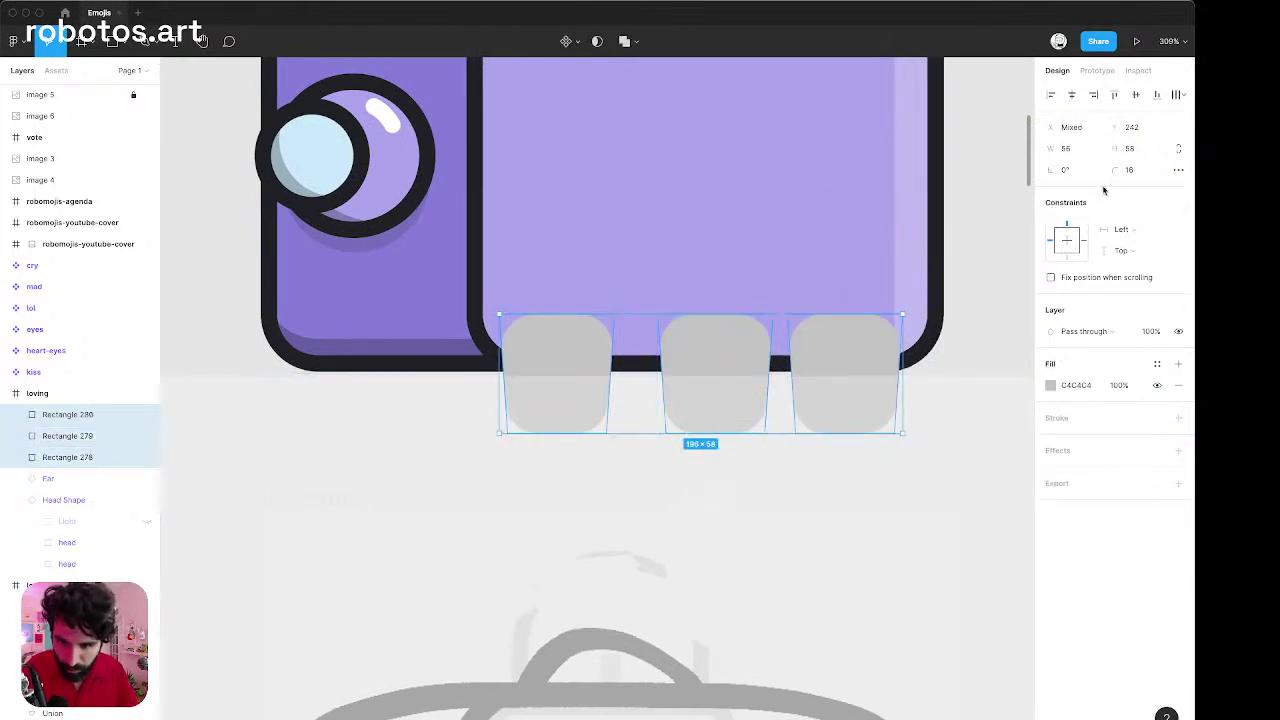
click(1178, 94)
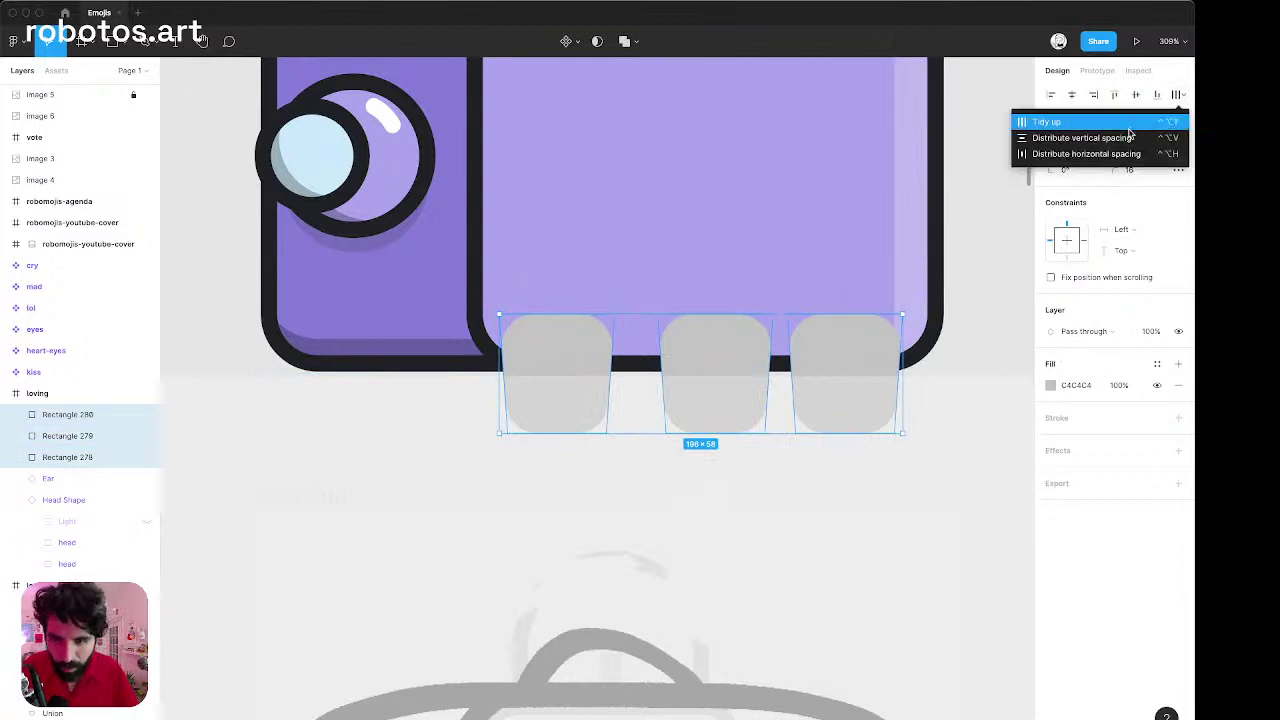
click(1122, 122)
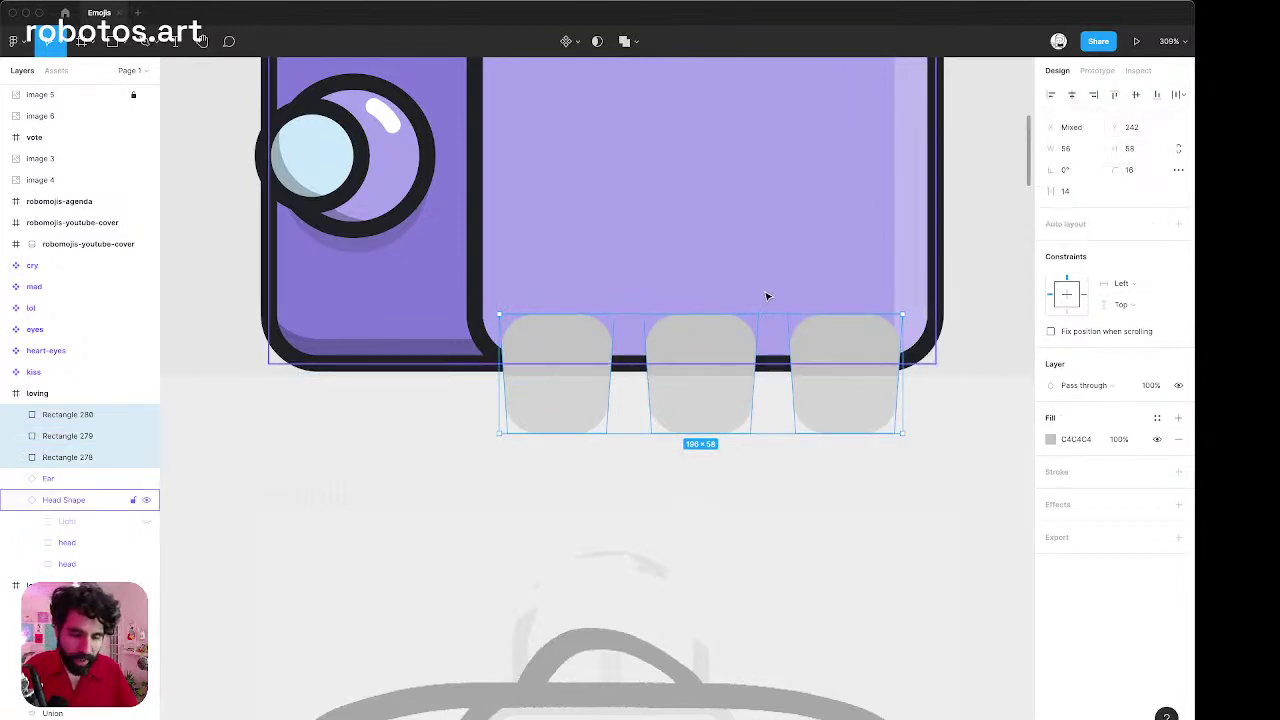
Send the three teeth one level back in the layer order, below the Ear.
scroll(767, 296, down, 5)
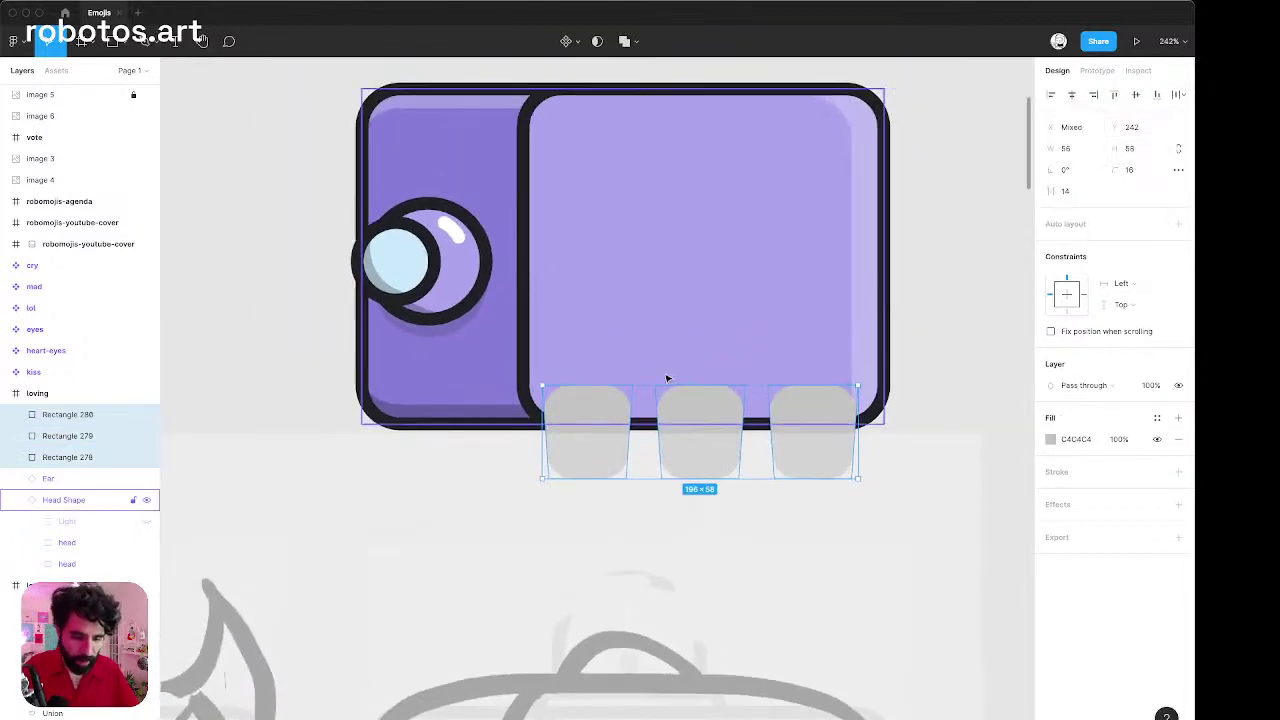
scroll(606, 423, up, 5)
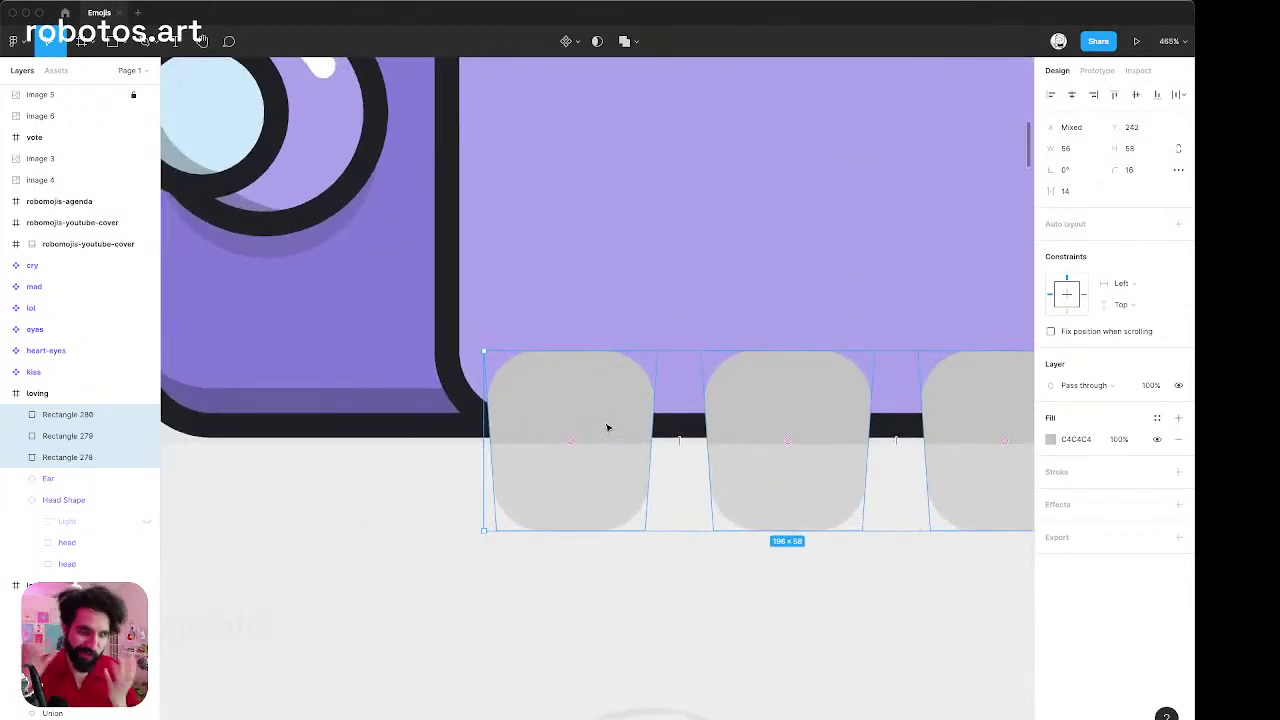
scroll(606, 427, down, 4)
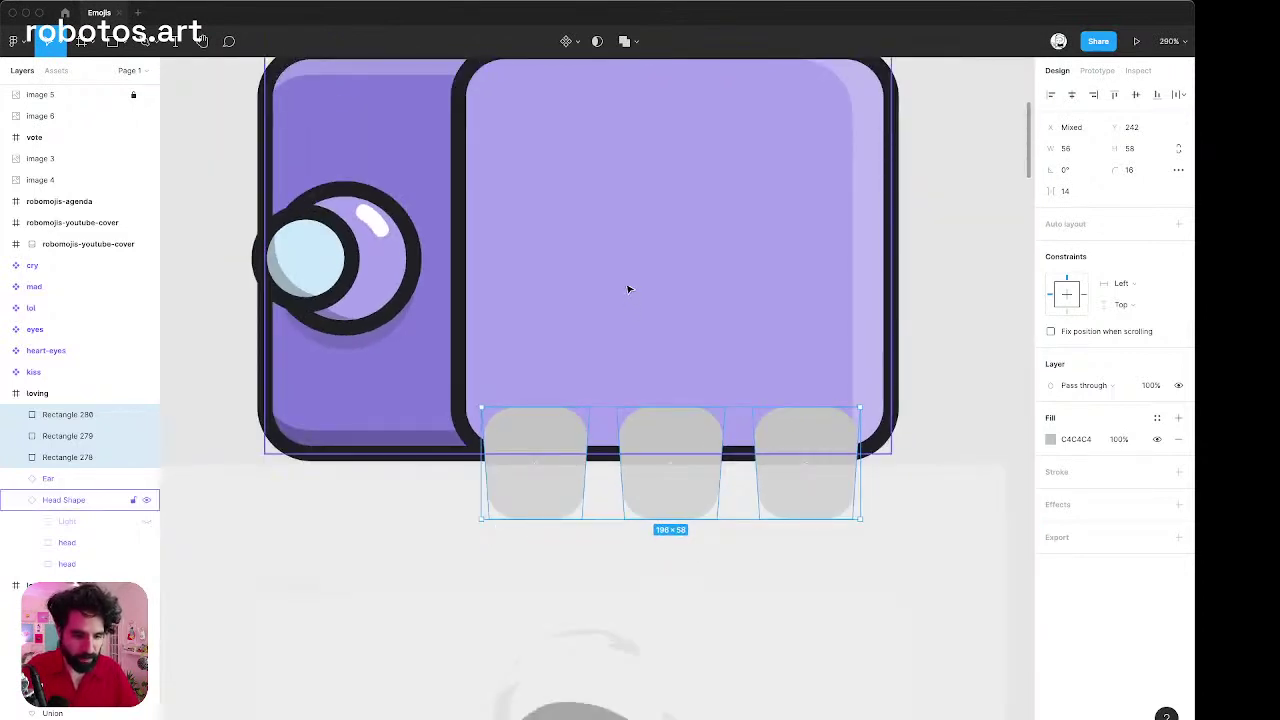
key(super+bracketleft)
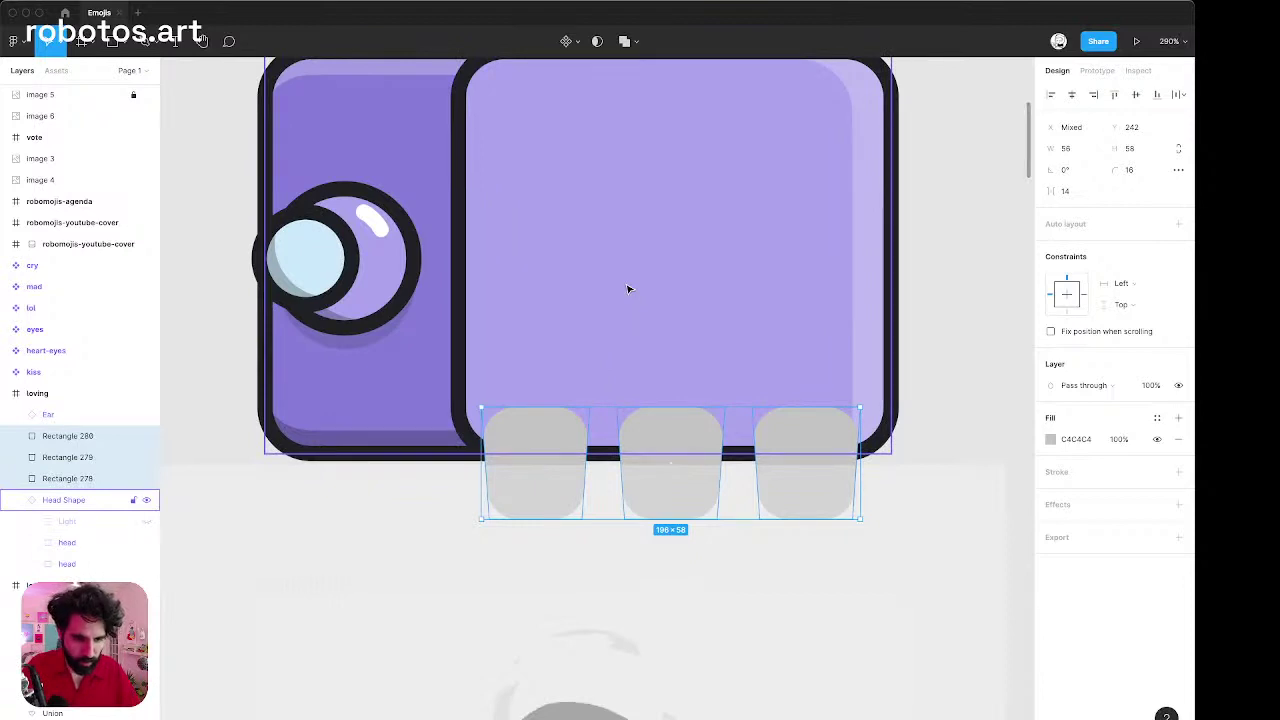
Detach the Head Shape instance from its component so its inner head shapes can be edited.
click(628, 289)
scroll(628, 289, down, 5)
scroll(629, 289, up, 1)
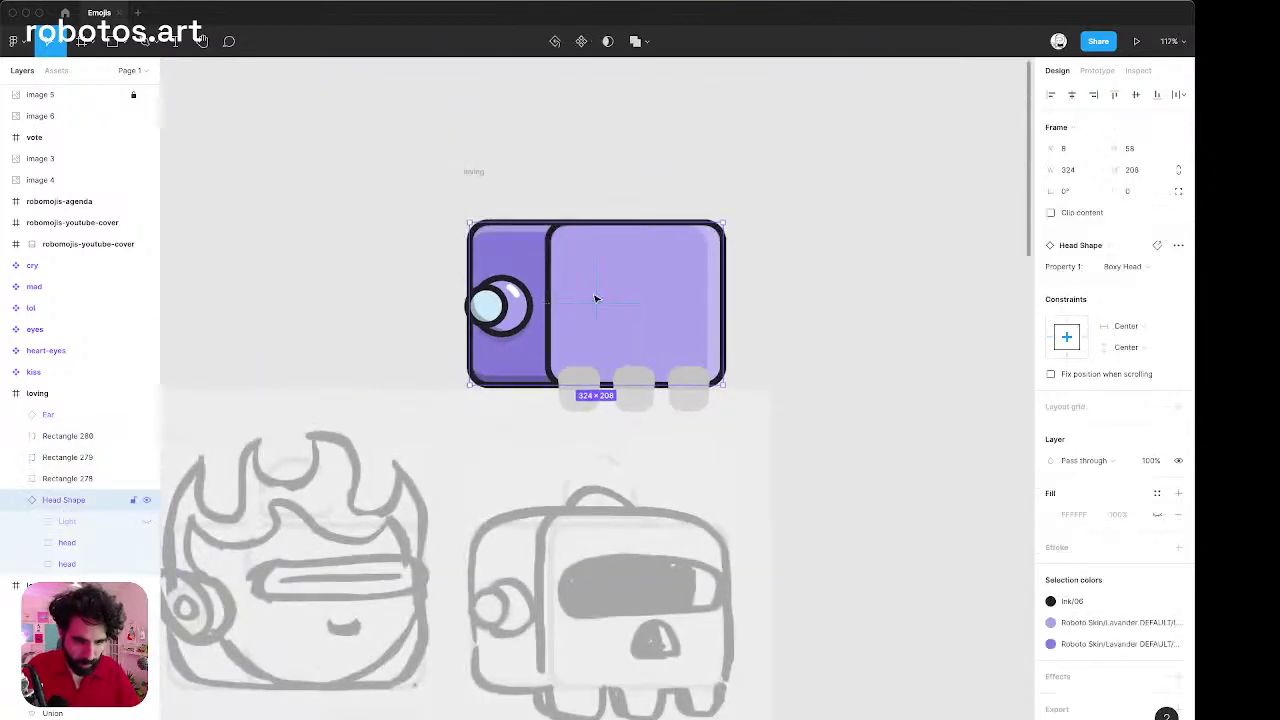
scroll(595, 298, up, 4)
double_click(589, 300)
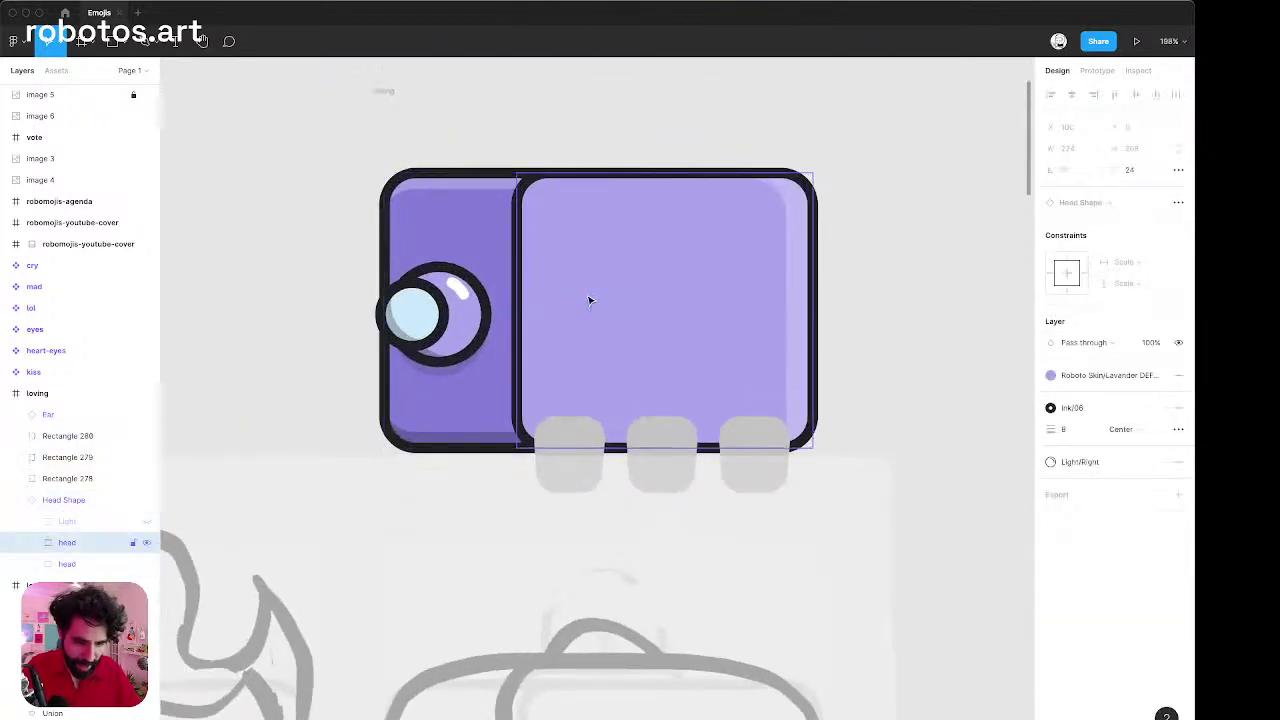
click(481, 208)
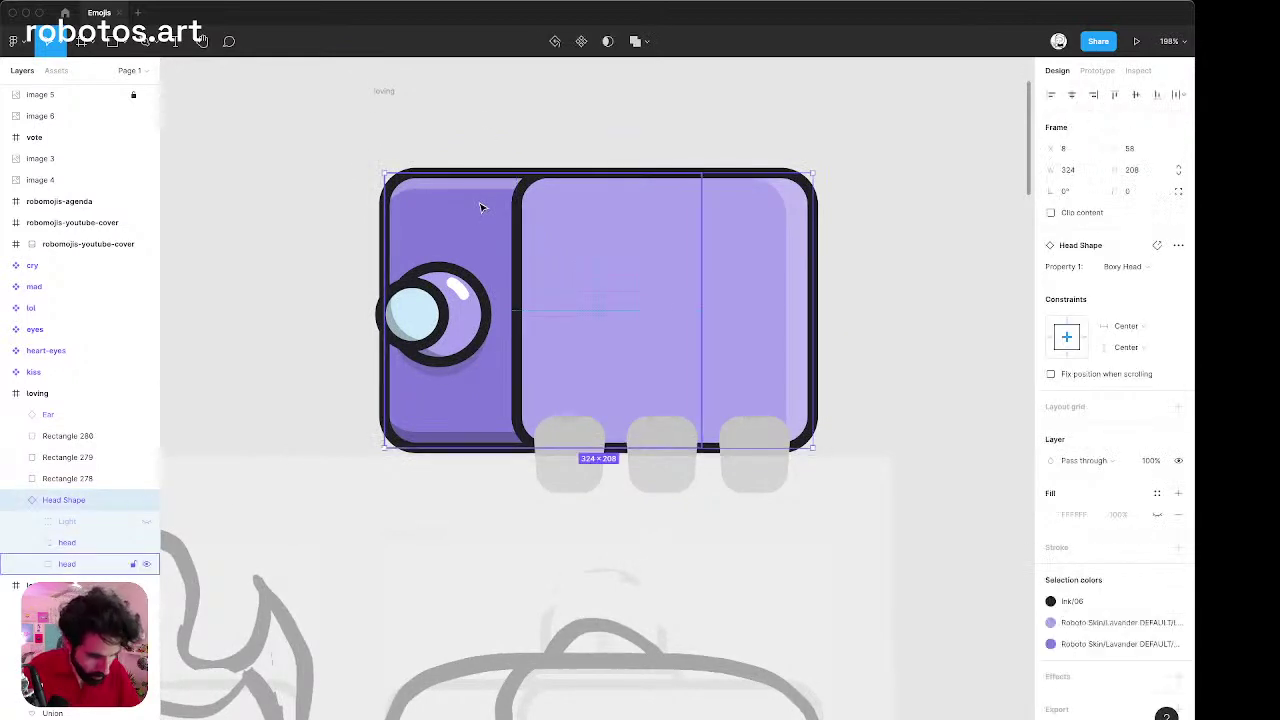
key(alt)
key(super+alt+b)
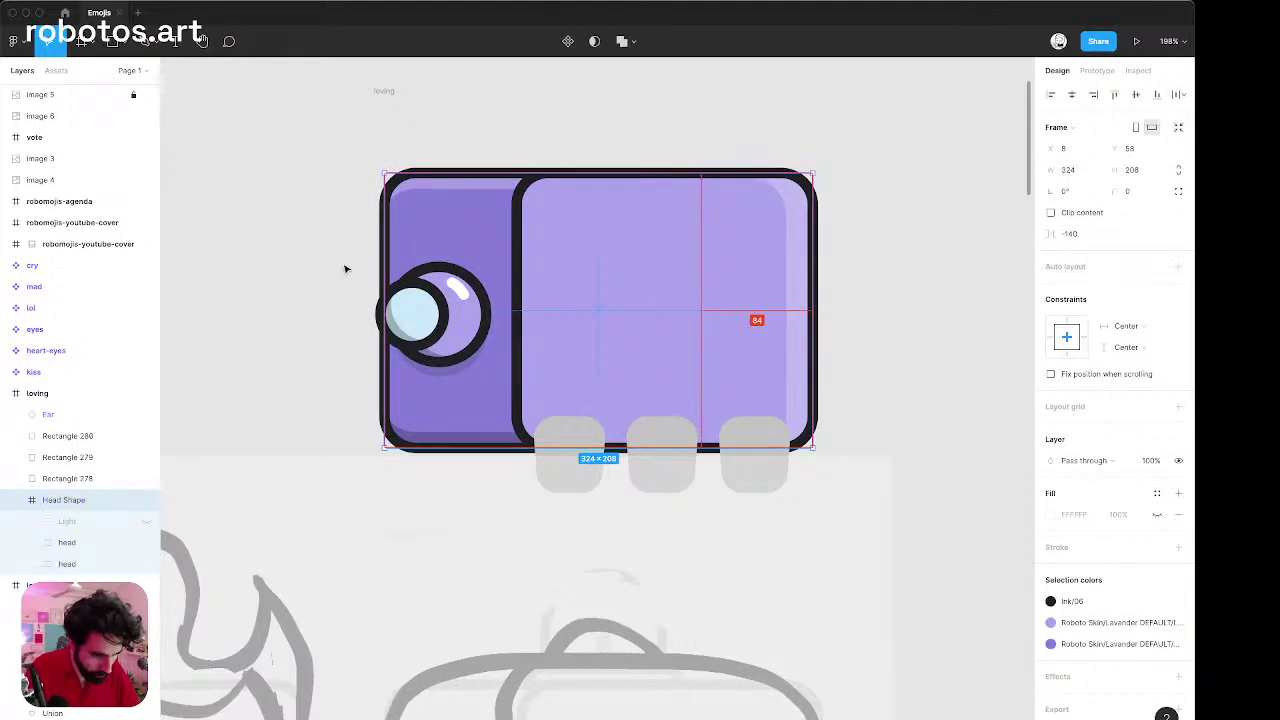
key(Escape)
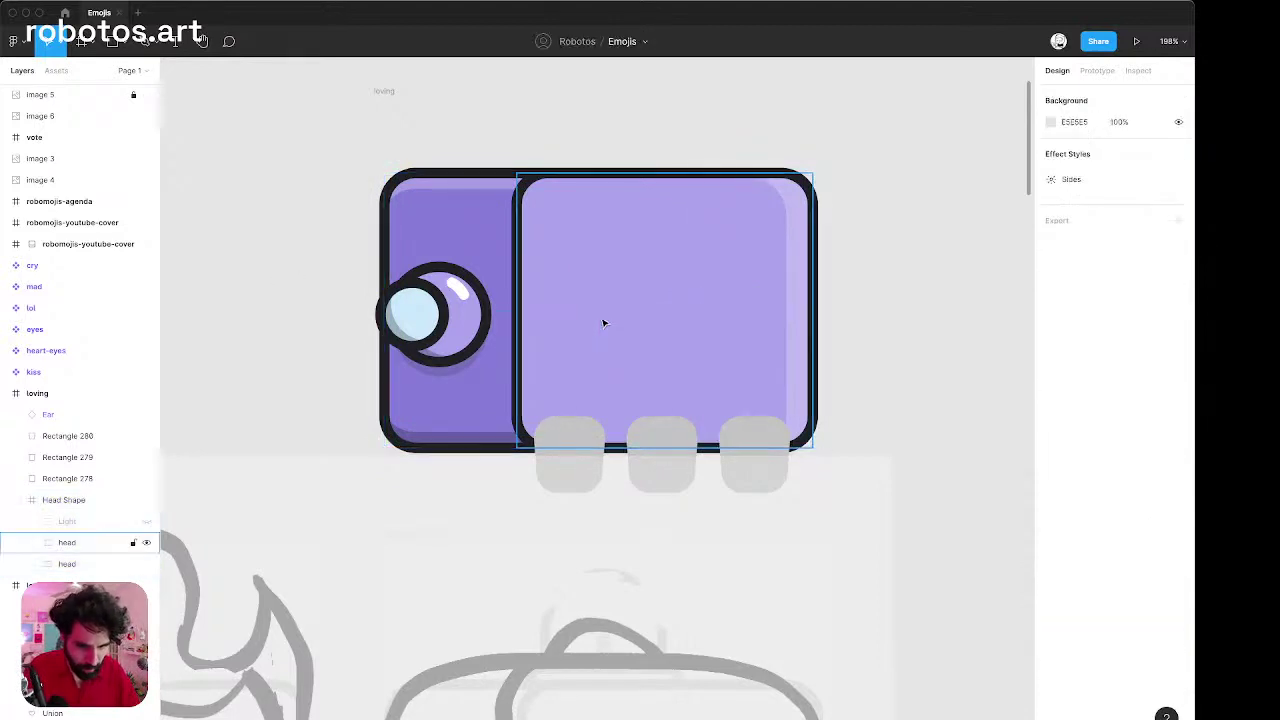
Move the front head out of the Head Shape frame by grouping it with the three teeth and ungrouping them.
click(566, 424)
shift+click(571, 460)
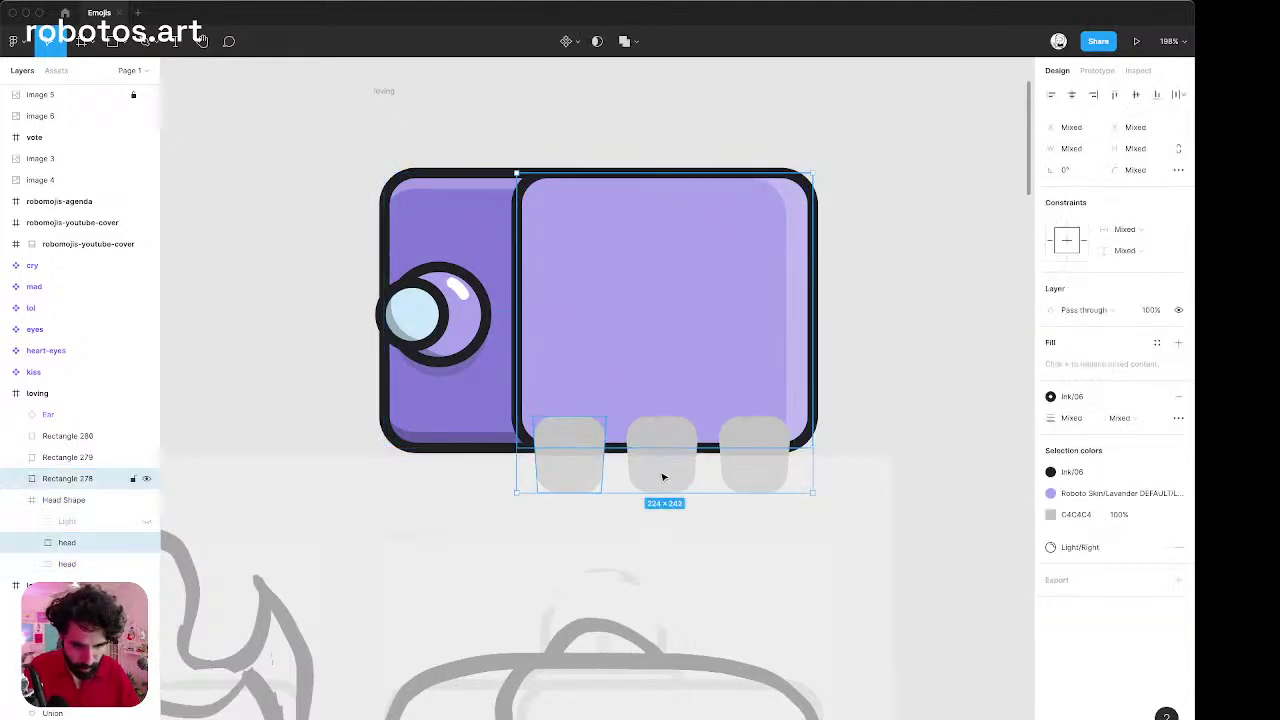
shift+click(662, 460)
shift+click(753, 479)
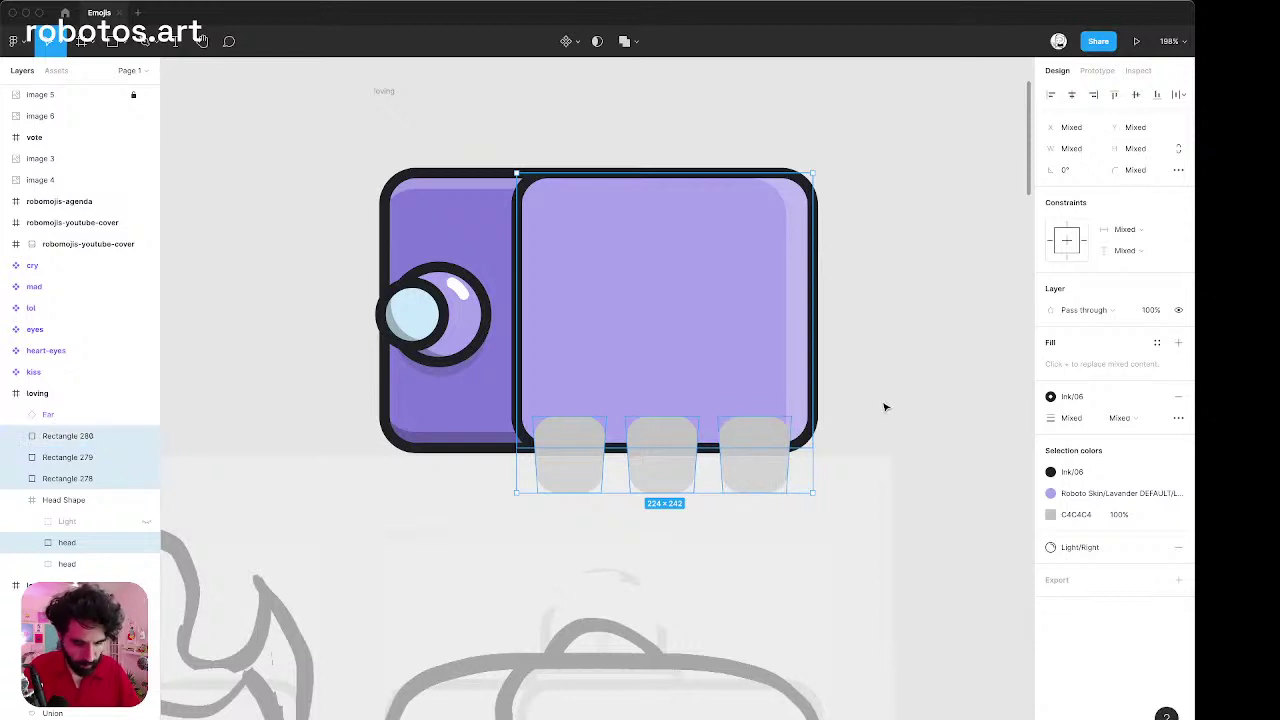
key(ctrl+g)
key(ctrl+shift+g)
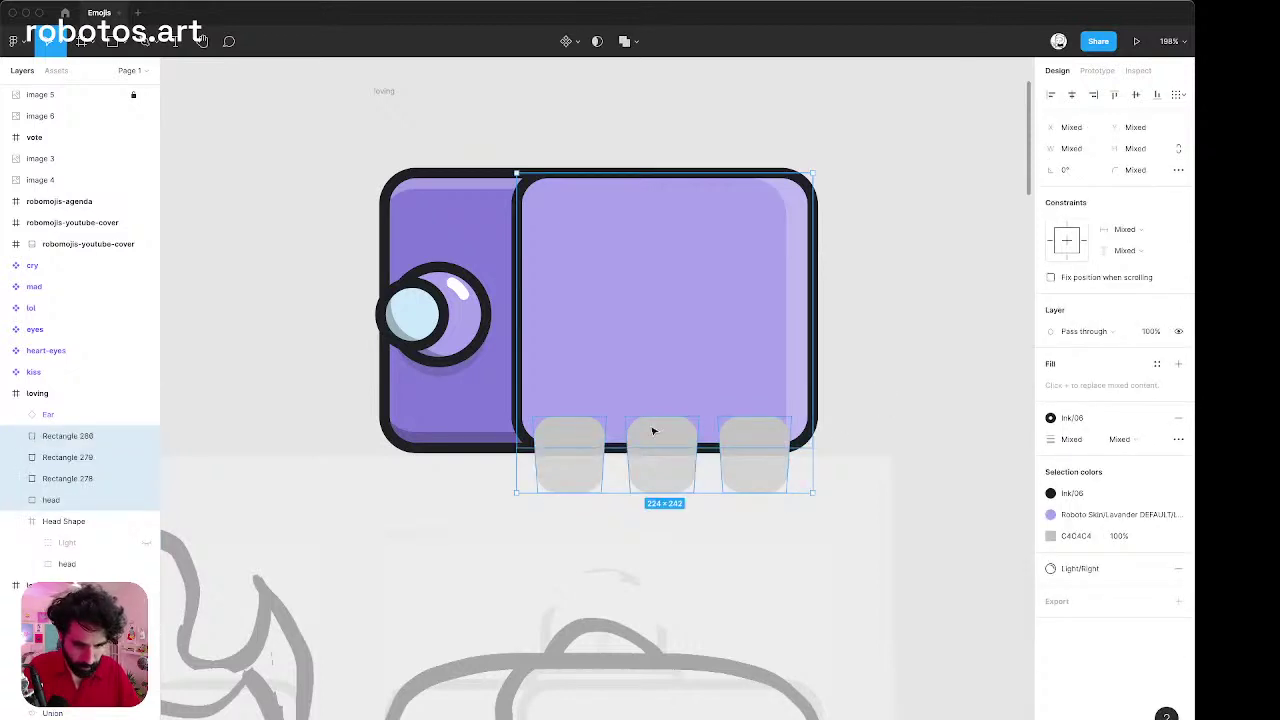
Bring the front head to the top of the layer order and unite it with the three teeth.
click(657, 360)
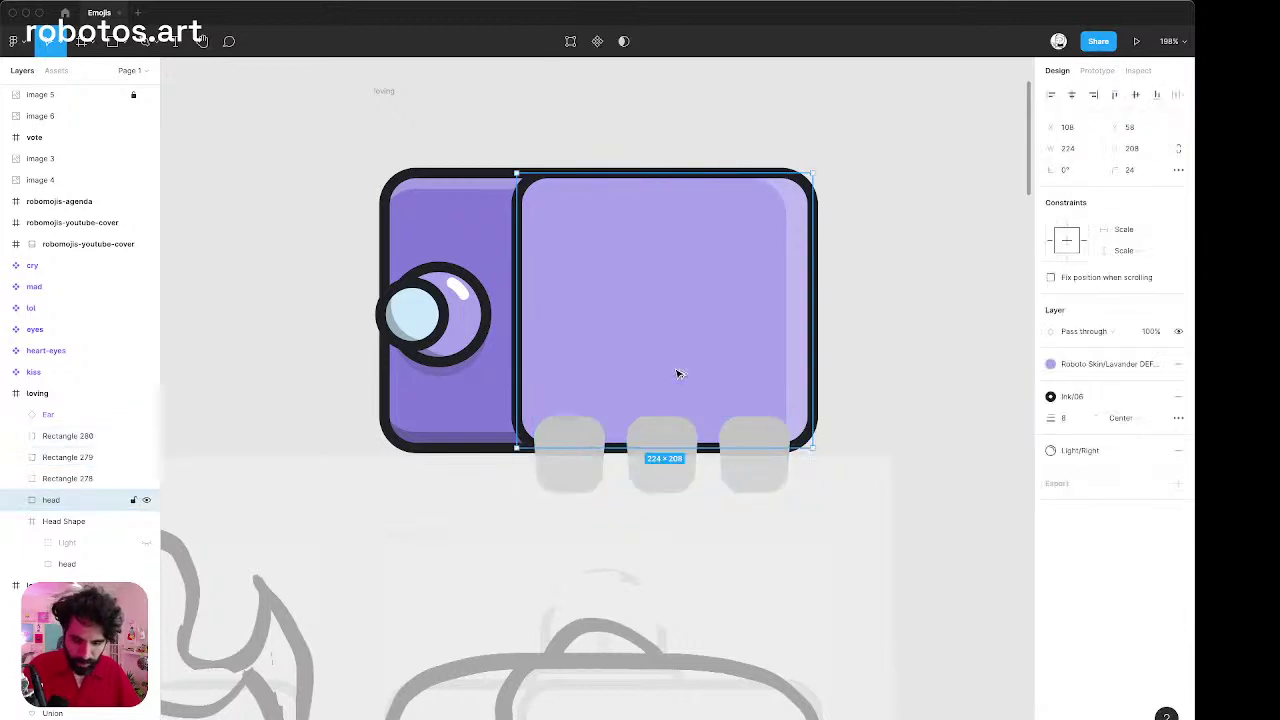
key(bracketright)
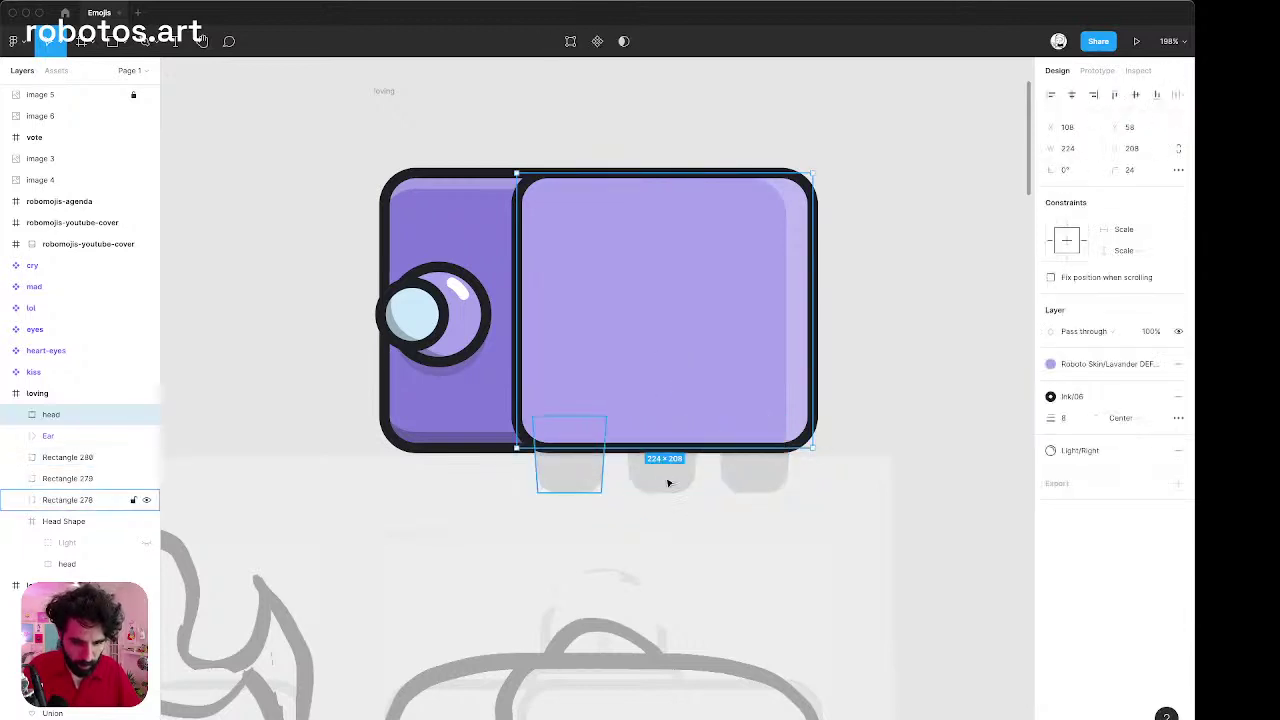
shift+click(576, 478)
shift+click(682, 485)
shift+click(759, 476)
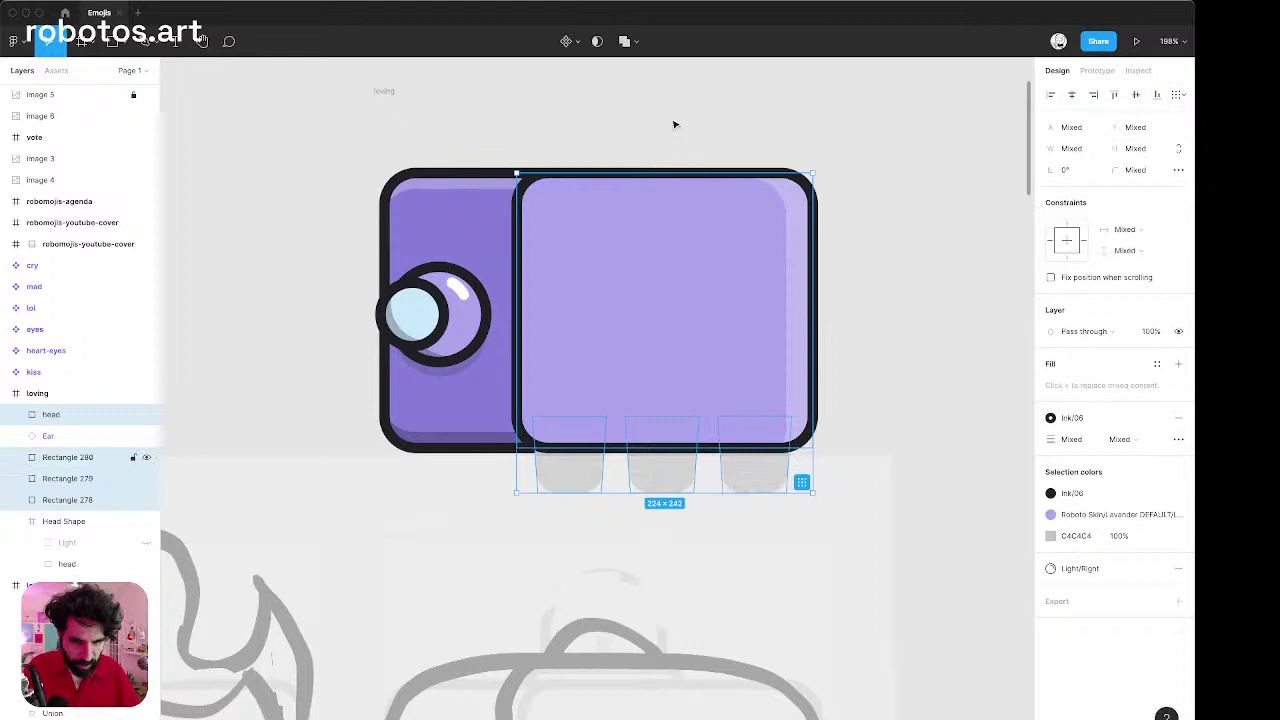
click(624, 42)
scroll(900, 292, down, 2)
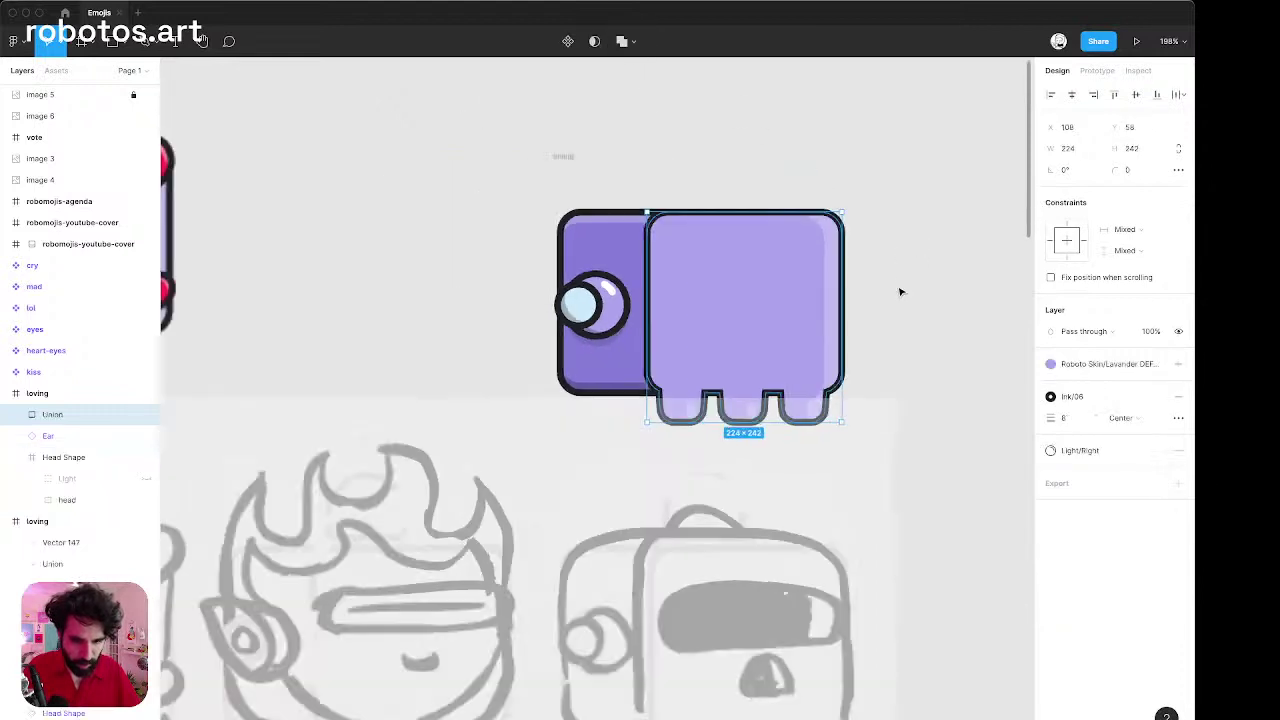
scroll(900, 292, down, 3)
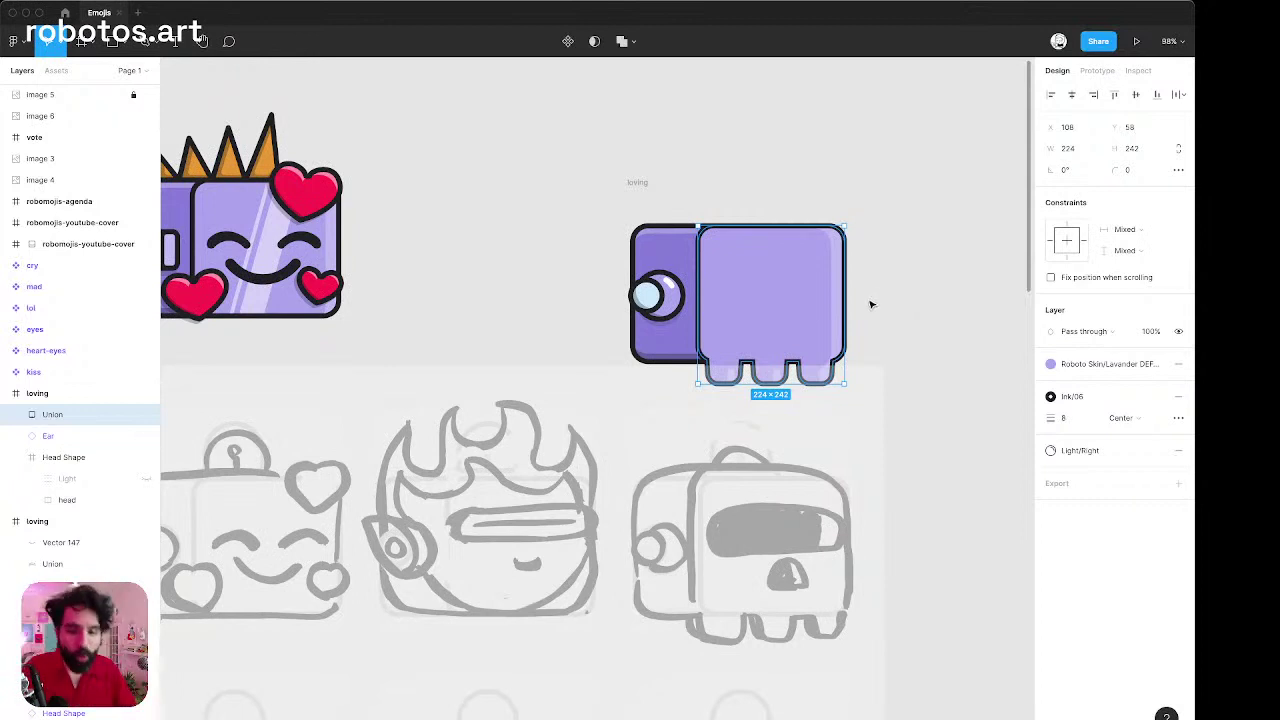
Inside the union, nudge the tooth nearest the ear left to X 112.
scroll(870, 305, up, 5)
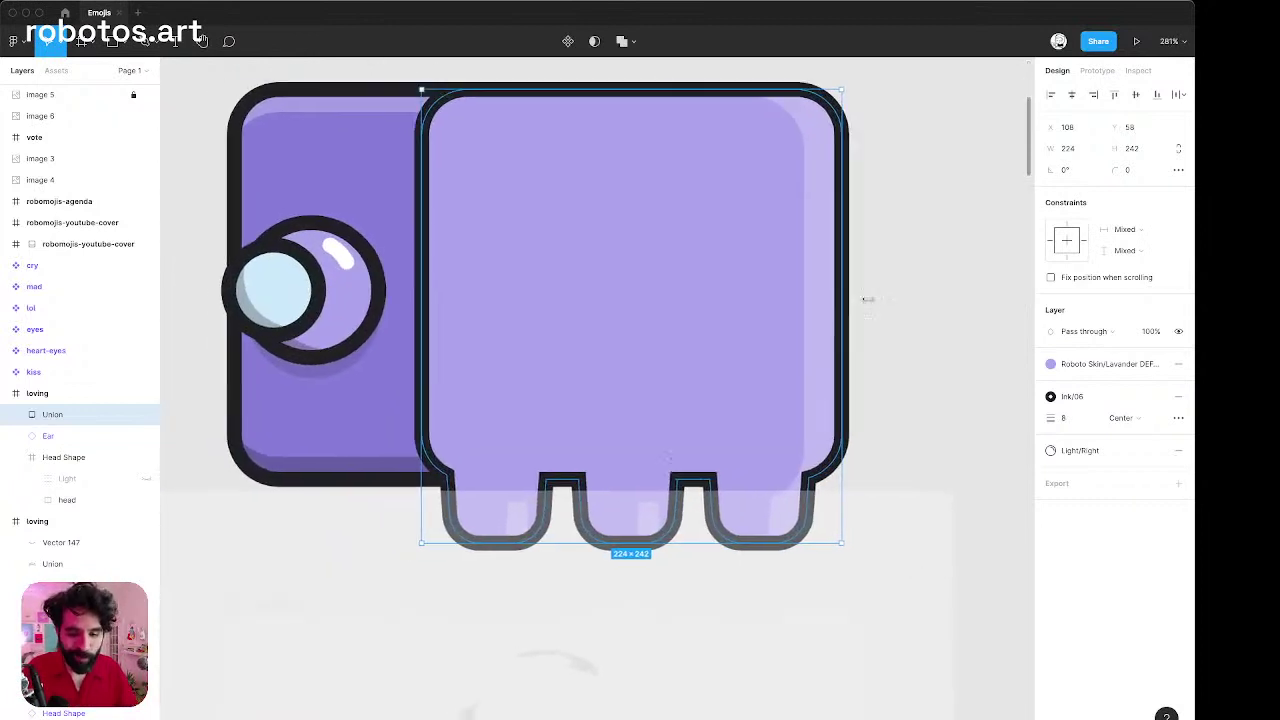
double_click(548, 472)
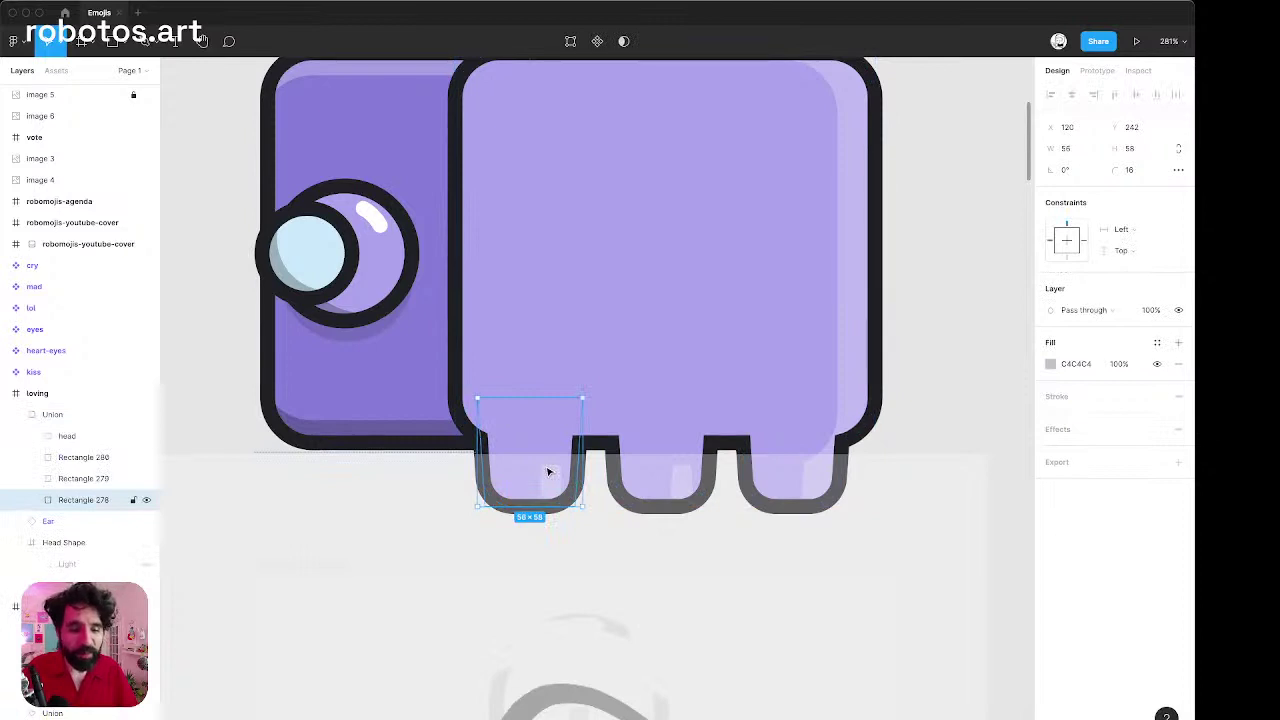
key(Left)
key(Left)
key(Left)
key(Left)
key(Left)
key(Left)
key(Left)
key(Left)
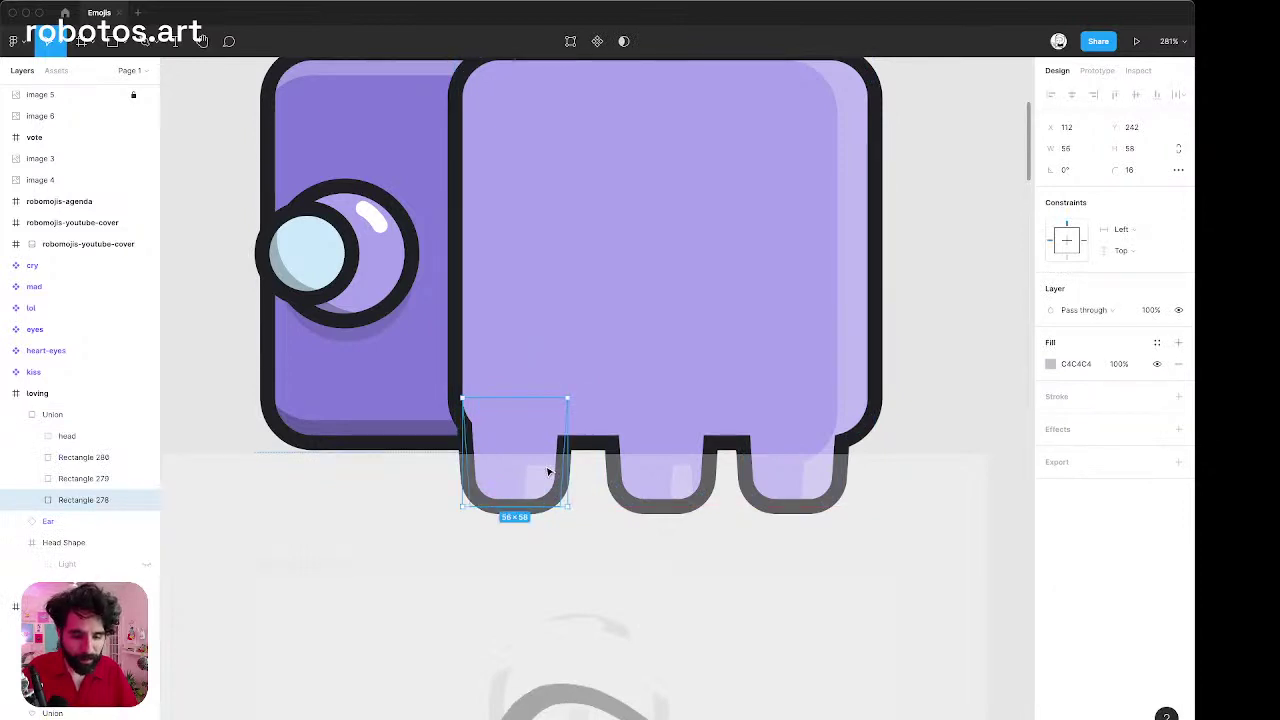
Extend all three teeth upward into the head, to a height of 66 with their tops at Y 234.
shift+click(651, 474)
shift+click(791, 476)
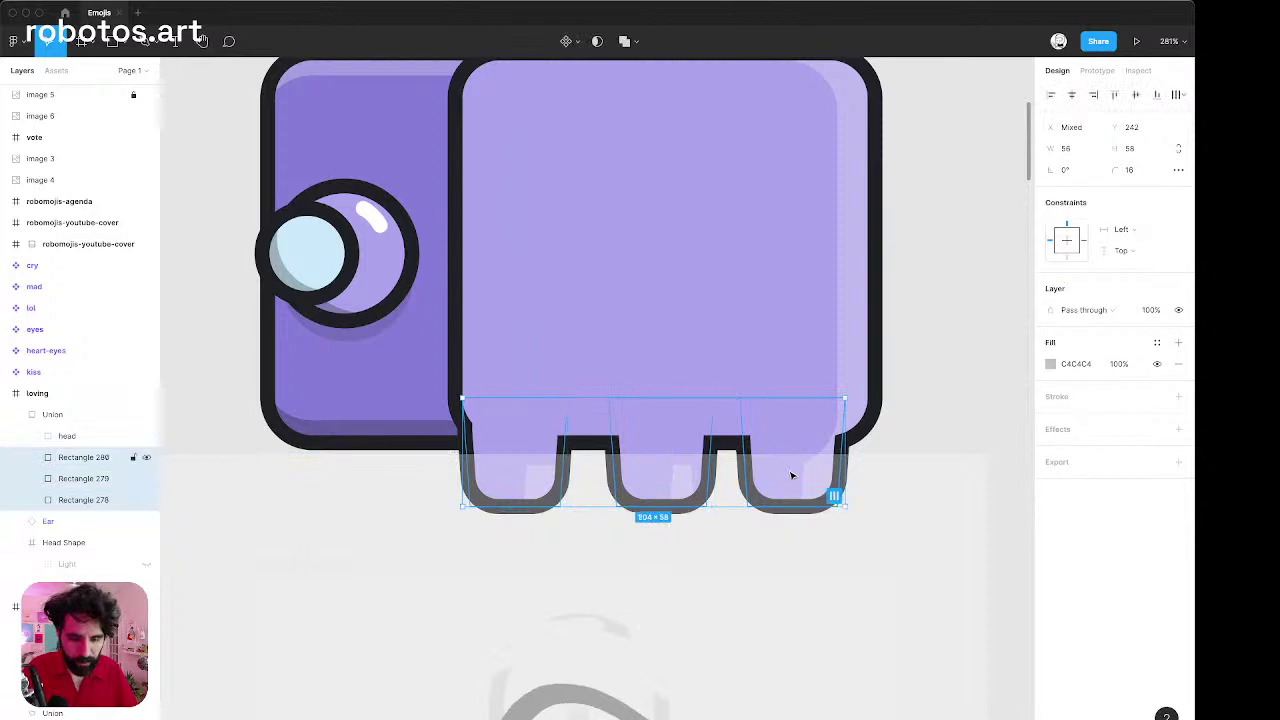
key(shift+Up)
key(shift+super+Down)
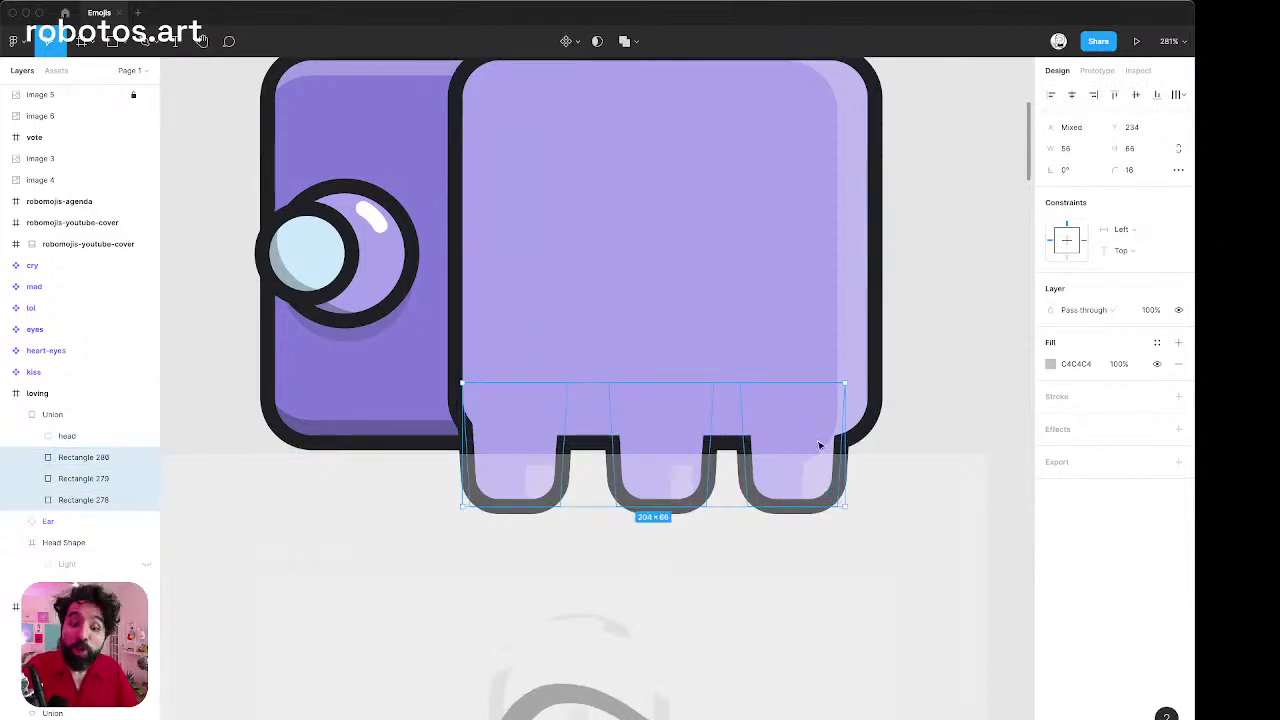
Move the tooth farthest from the ear right to X 268.
key(Escape)
super+click(801, 463)
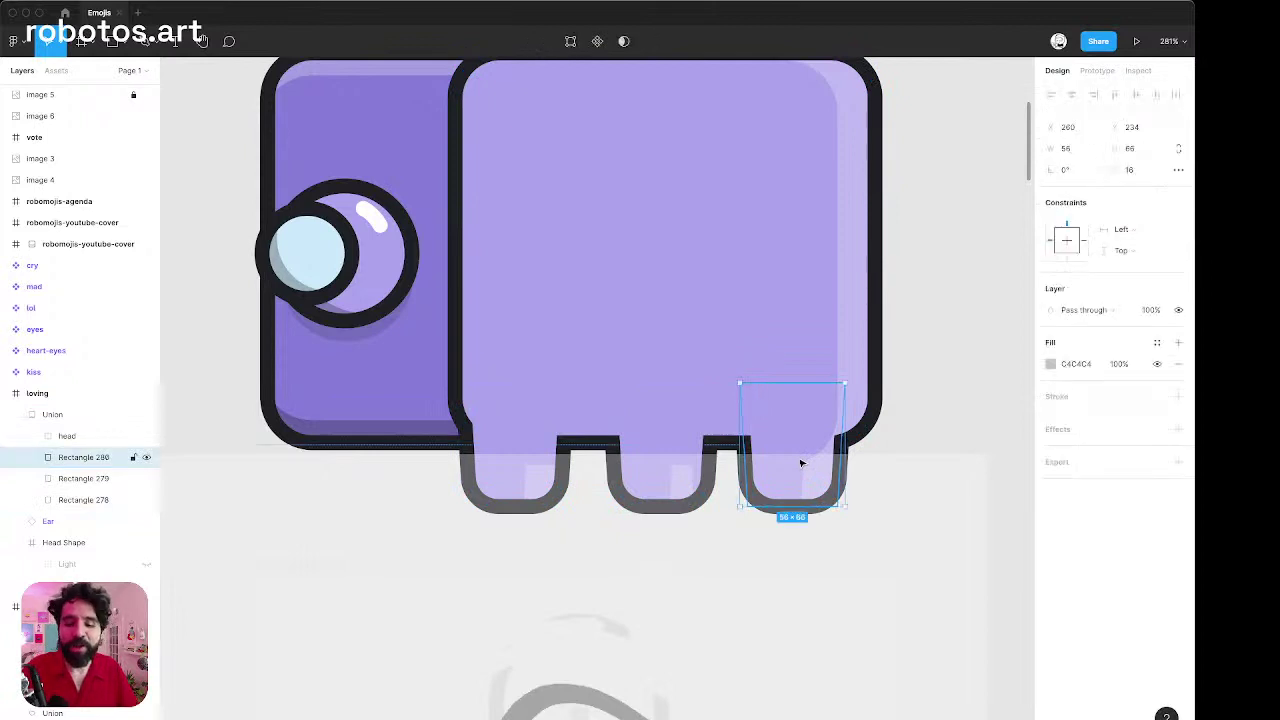
key(shift+Right)
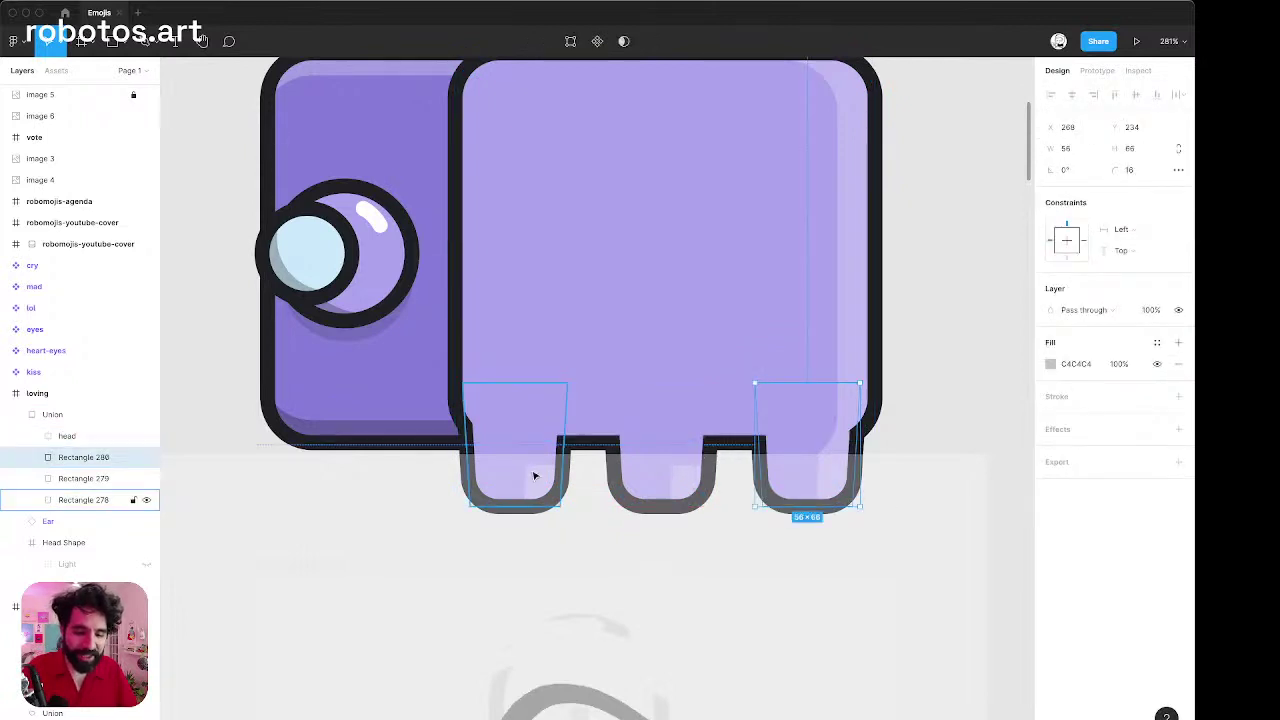
Examine how the two outer teeth meet the lower corners of the front head.
super+click(534, 476)
shift+super+click(780, 457)
shift+super+click(807, 441)
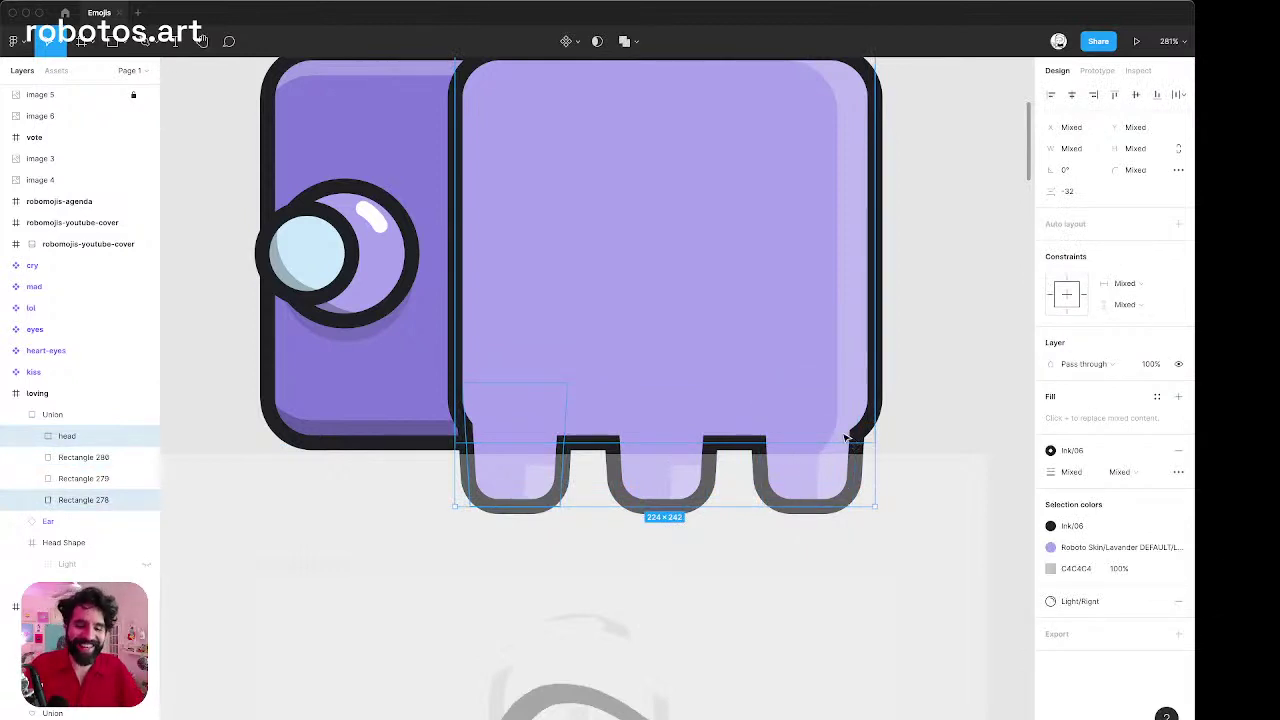
scroll(760, 454, up, 3)
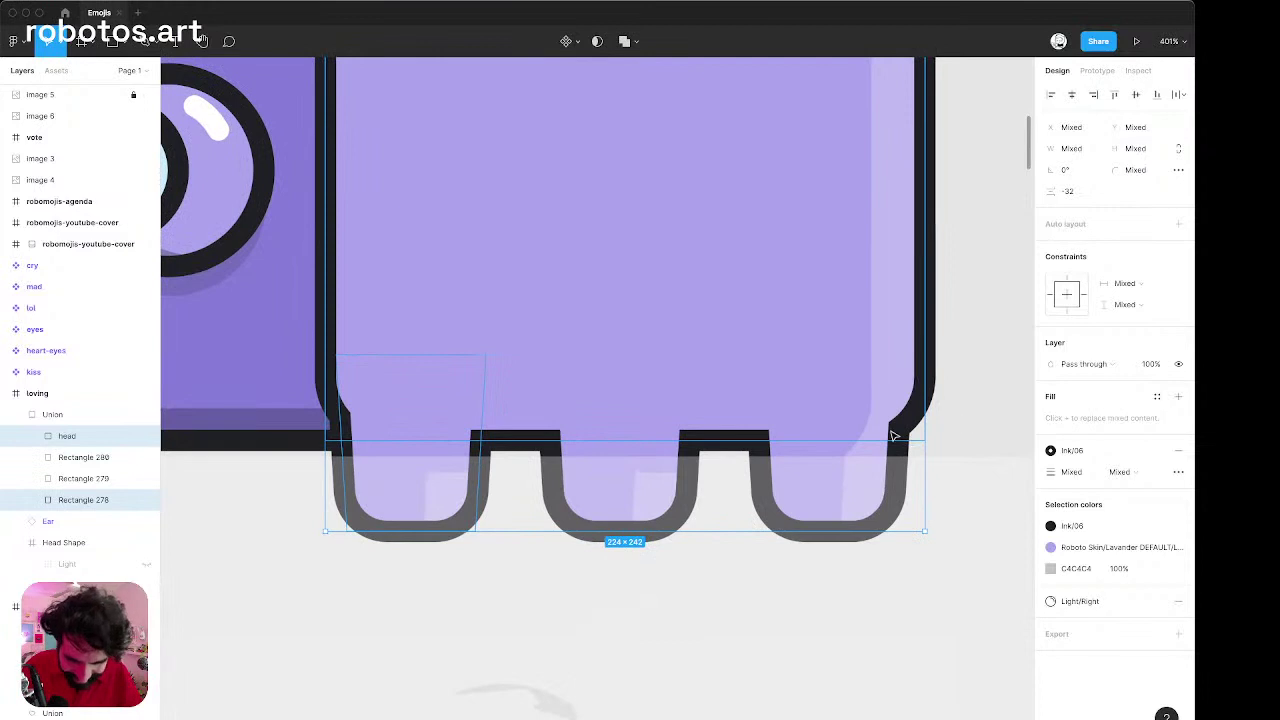
key(Escape)
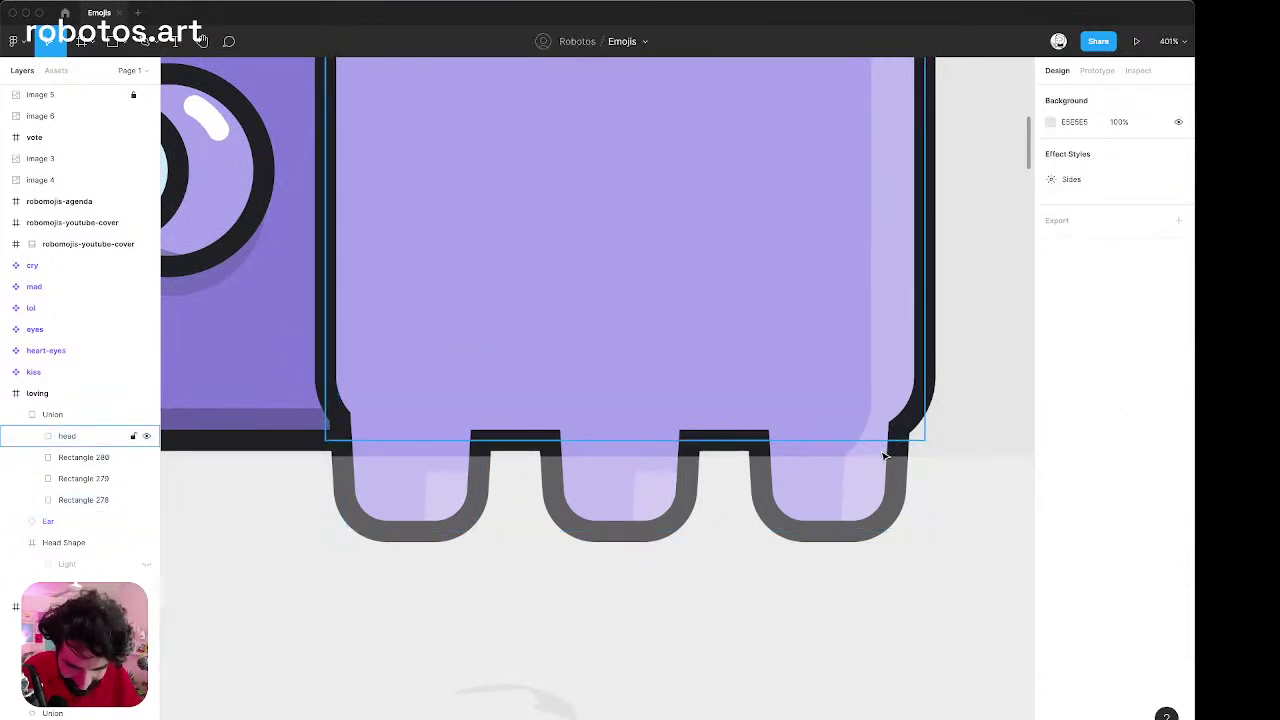
click(858, 457)
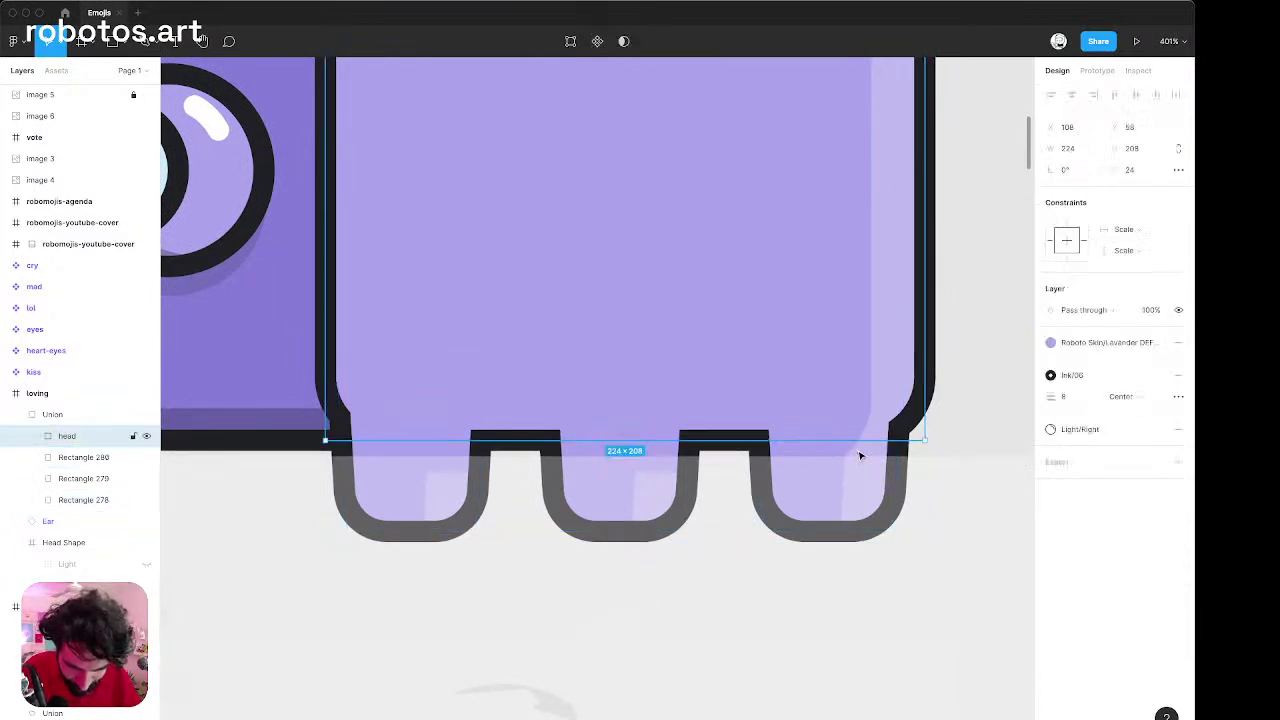
scroll(888, 457, down, 10)
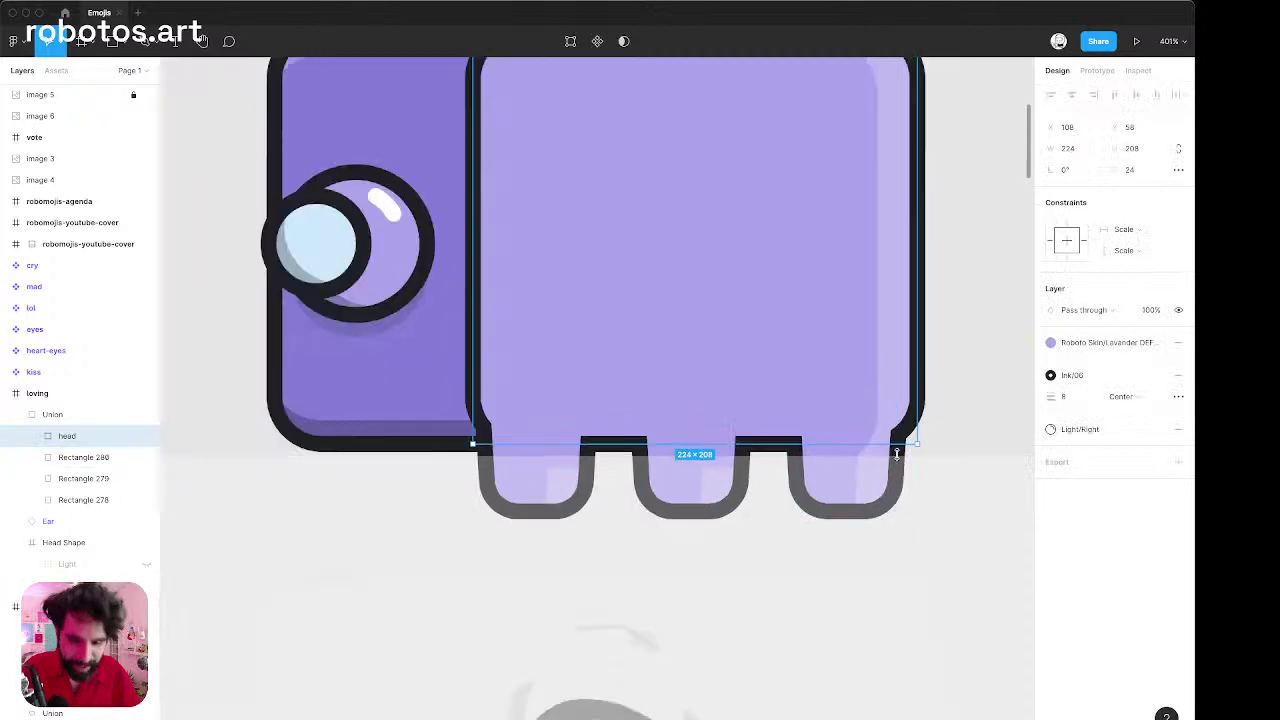
Move the toothed robot's loving frame straight up so its teeth clear the sketch sheet.
click(752, 270)
click(707, 284)
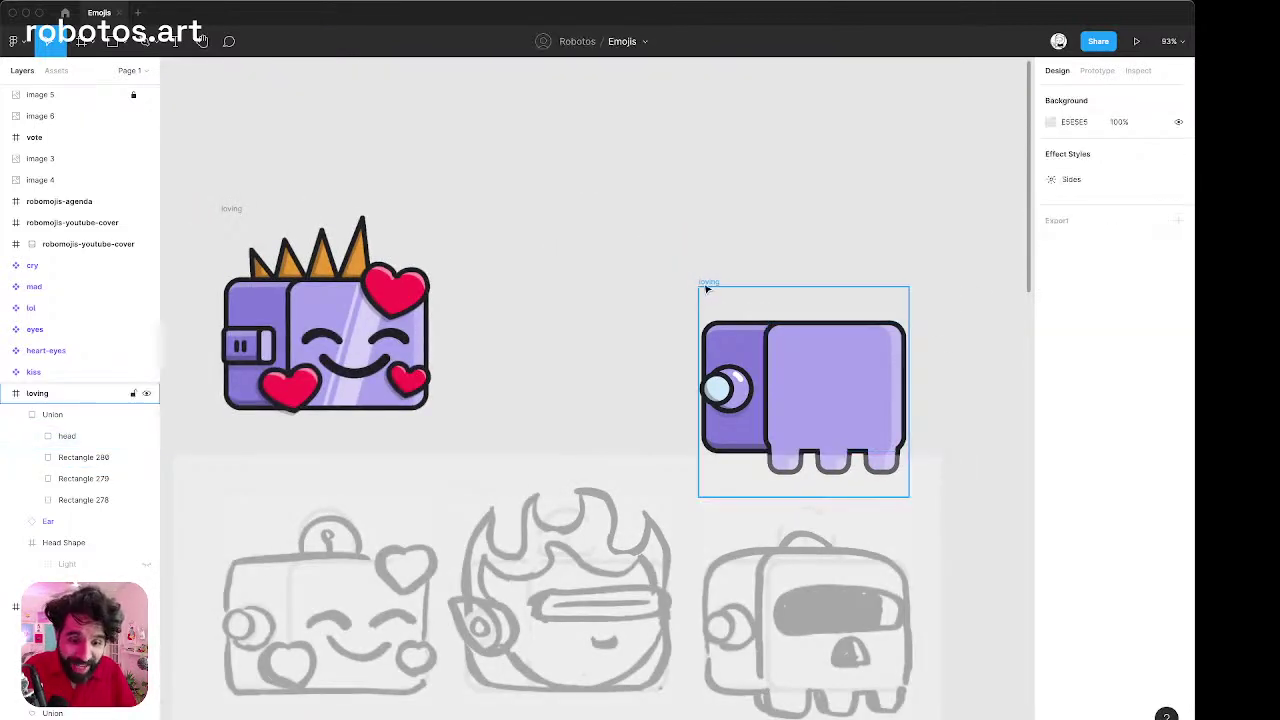
drag(713, 240, 713, 222)
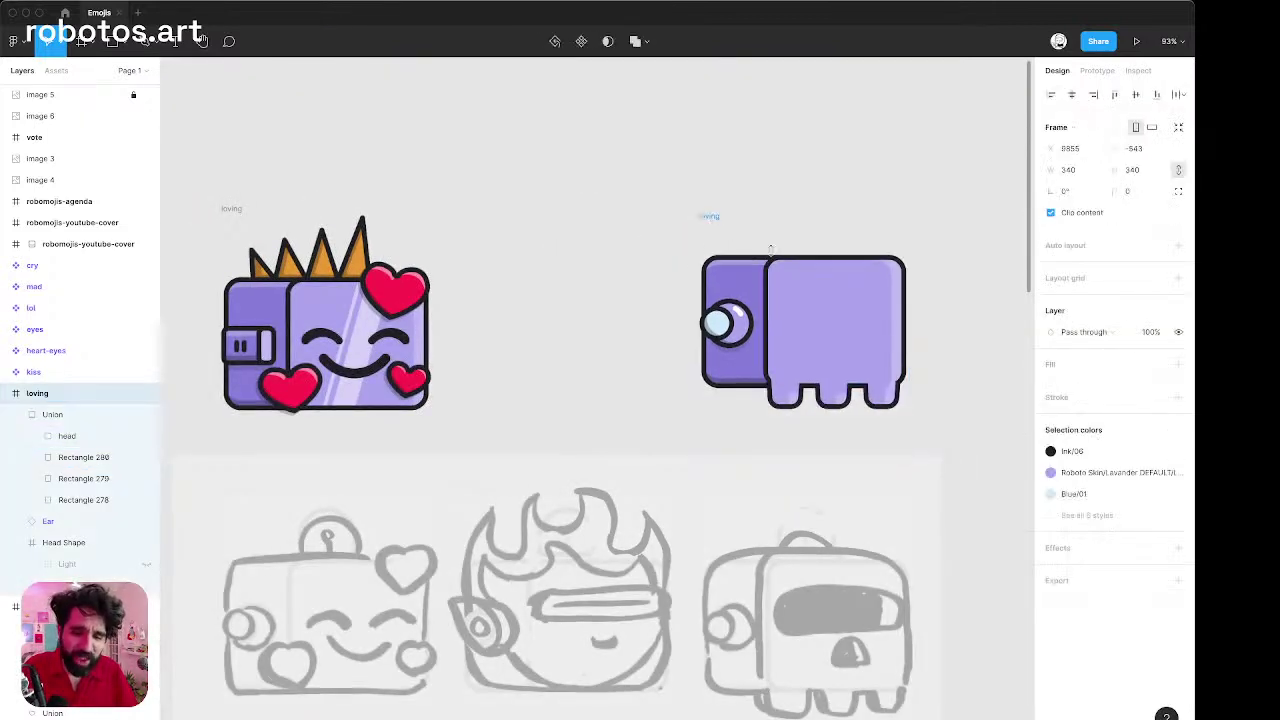
Select all three teeth inside the union and widen each one to 64.
scroll(851, 334, up, 6)
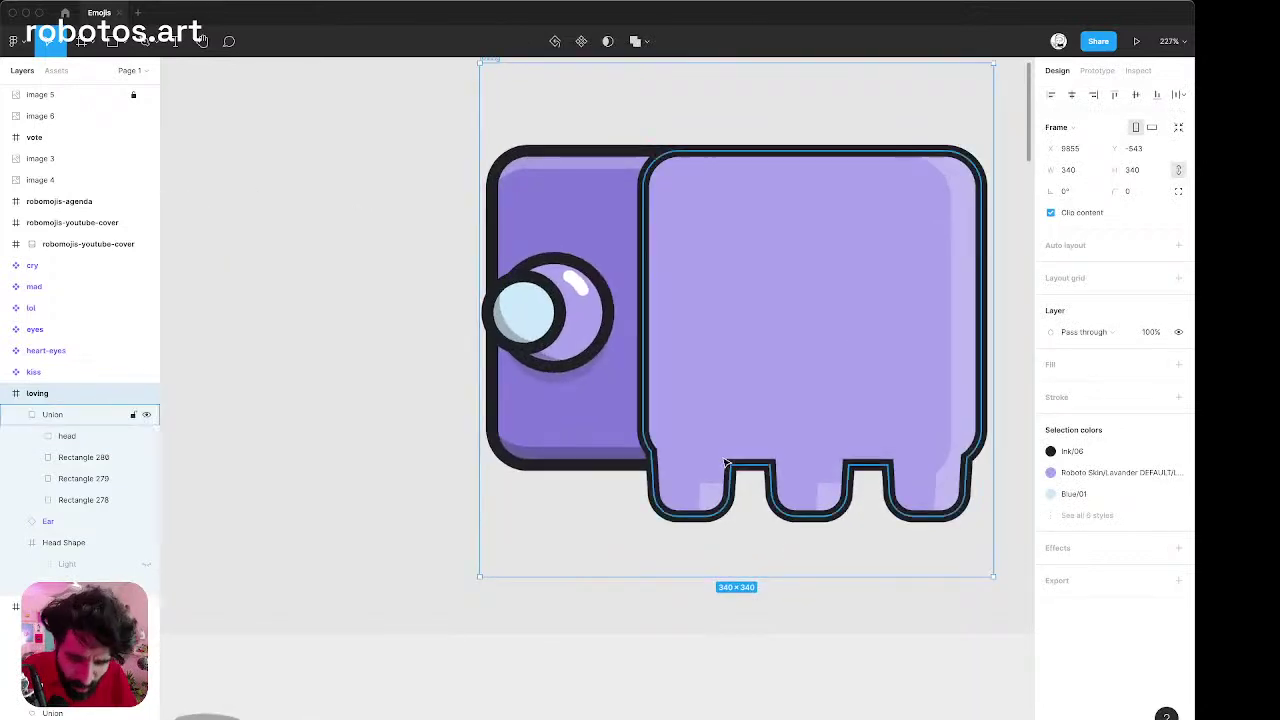
scroll(727, 463, right, 5)
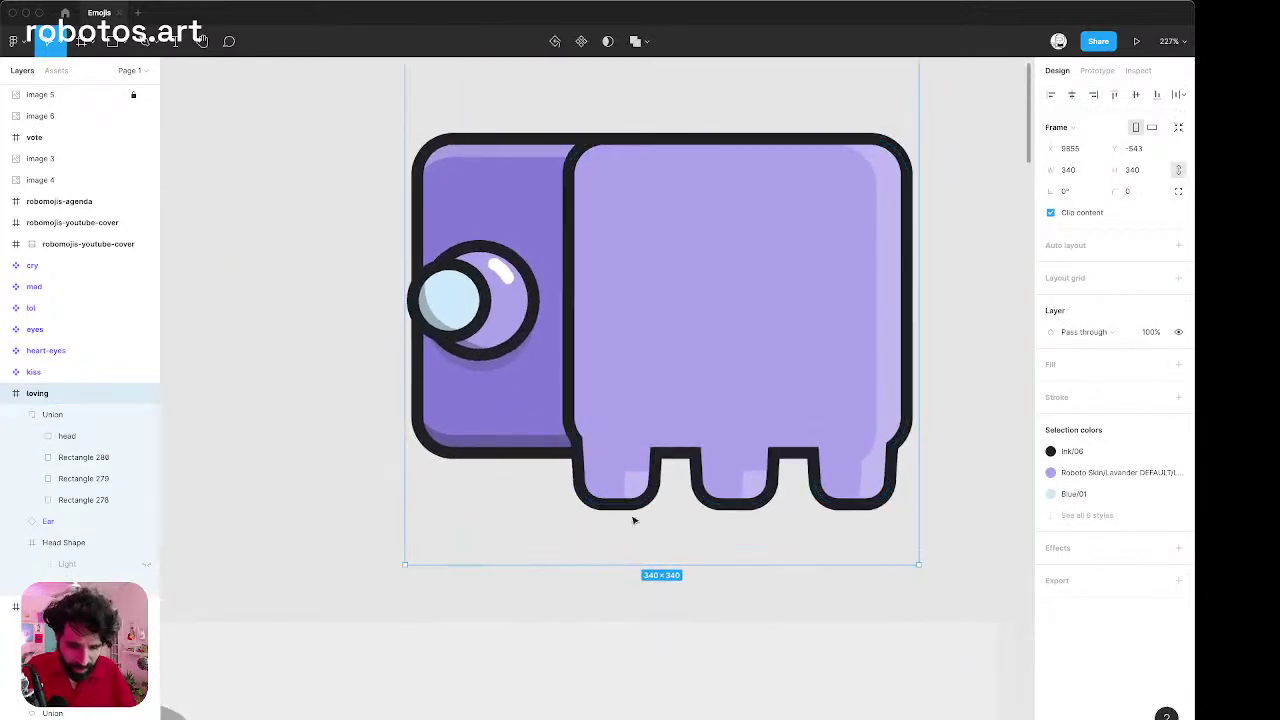
key(Escape)
super+click(630, 486)
shift+click(735, 485)
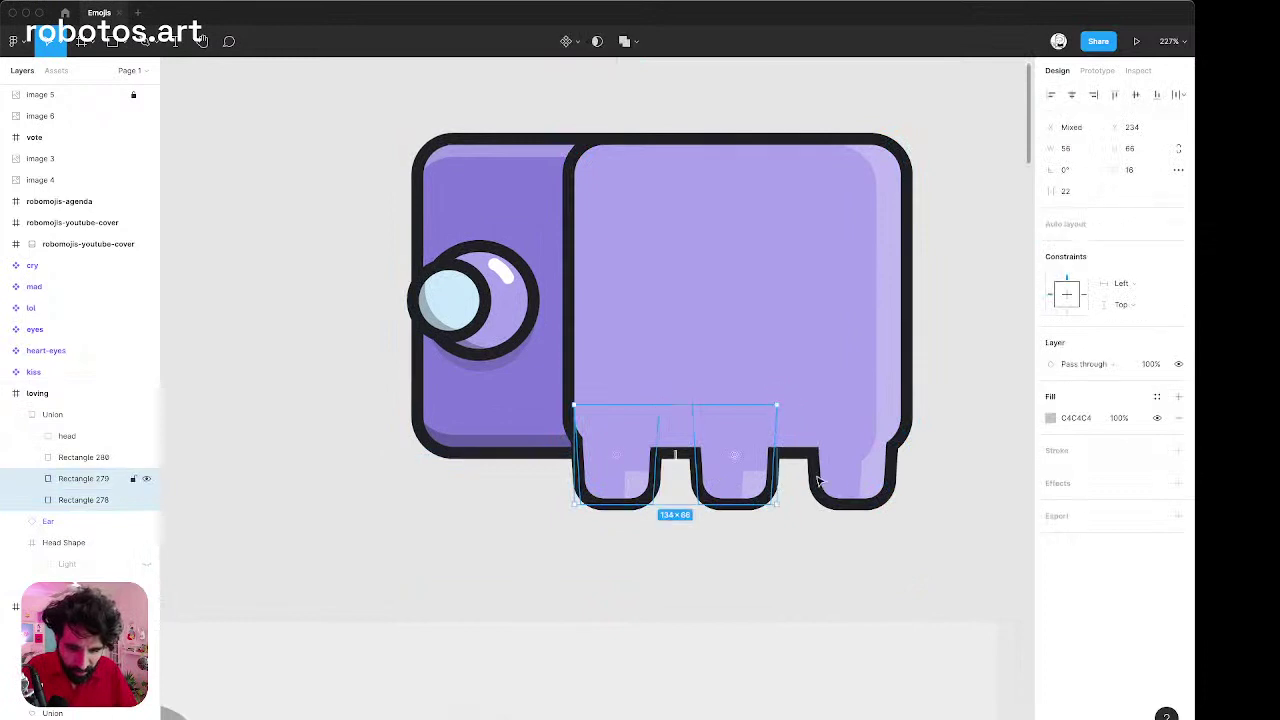
shift+click(848, 474)
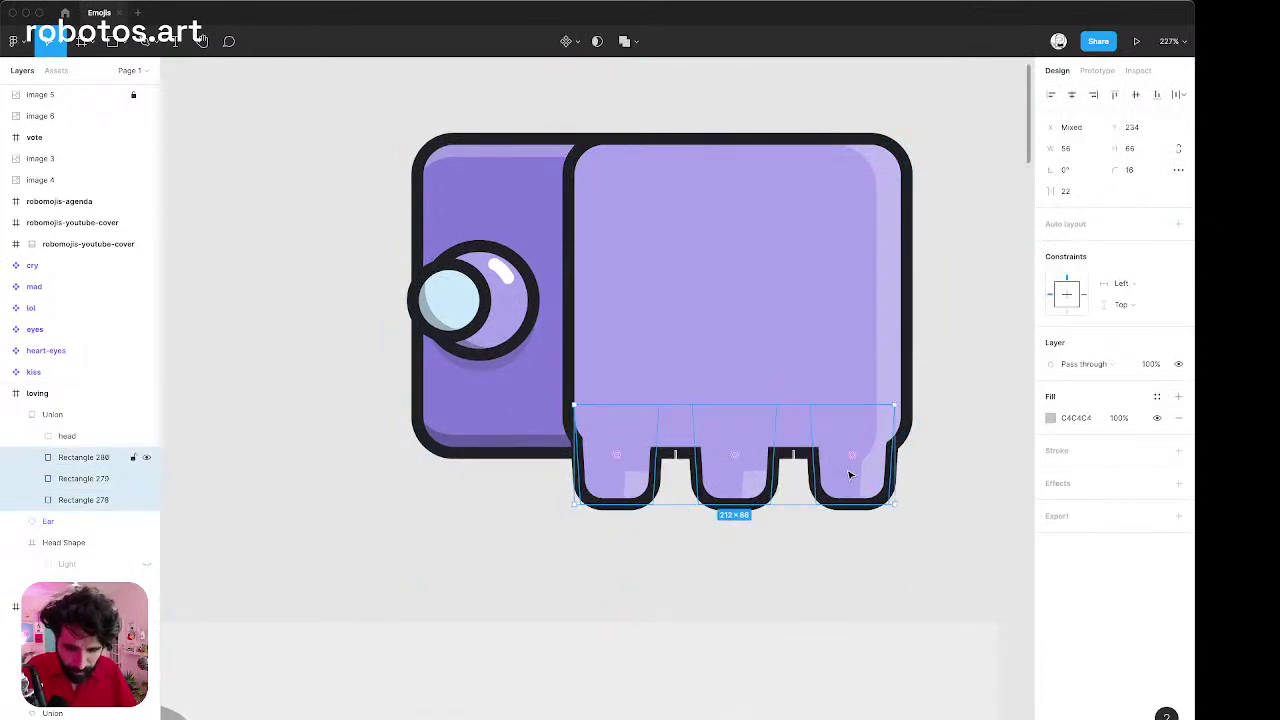
key(super+Right)
key(super+Right)
key(super+Right)
key(super+Right)
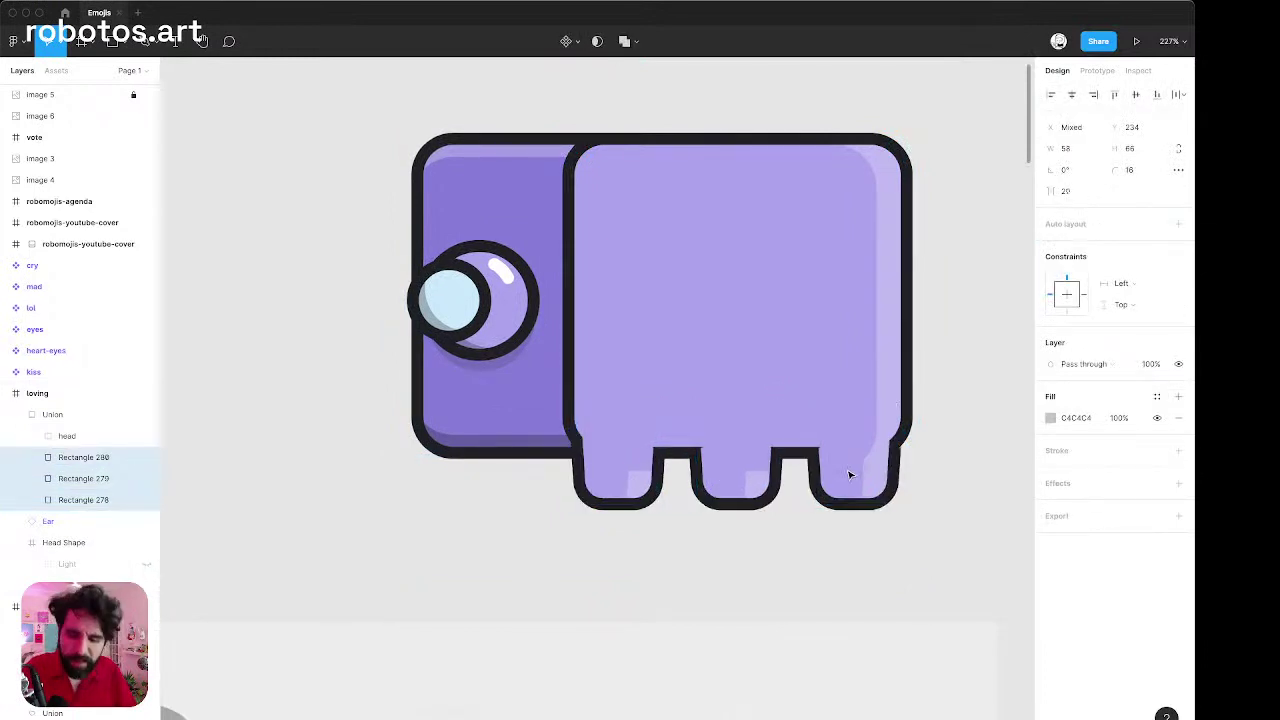
key(super+Right)
key(super+Right)
key(super+Right)
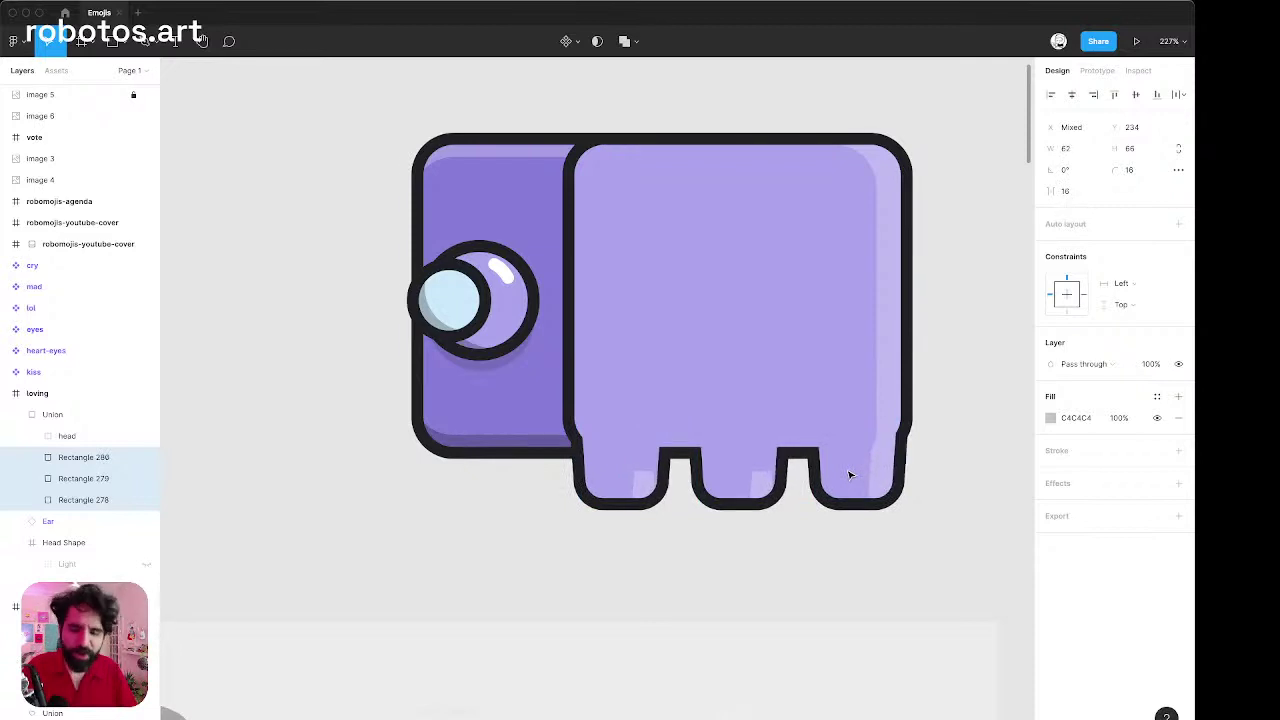
key(super+Right)
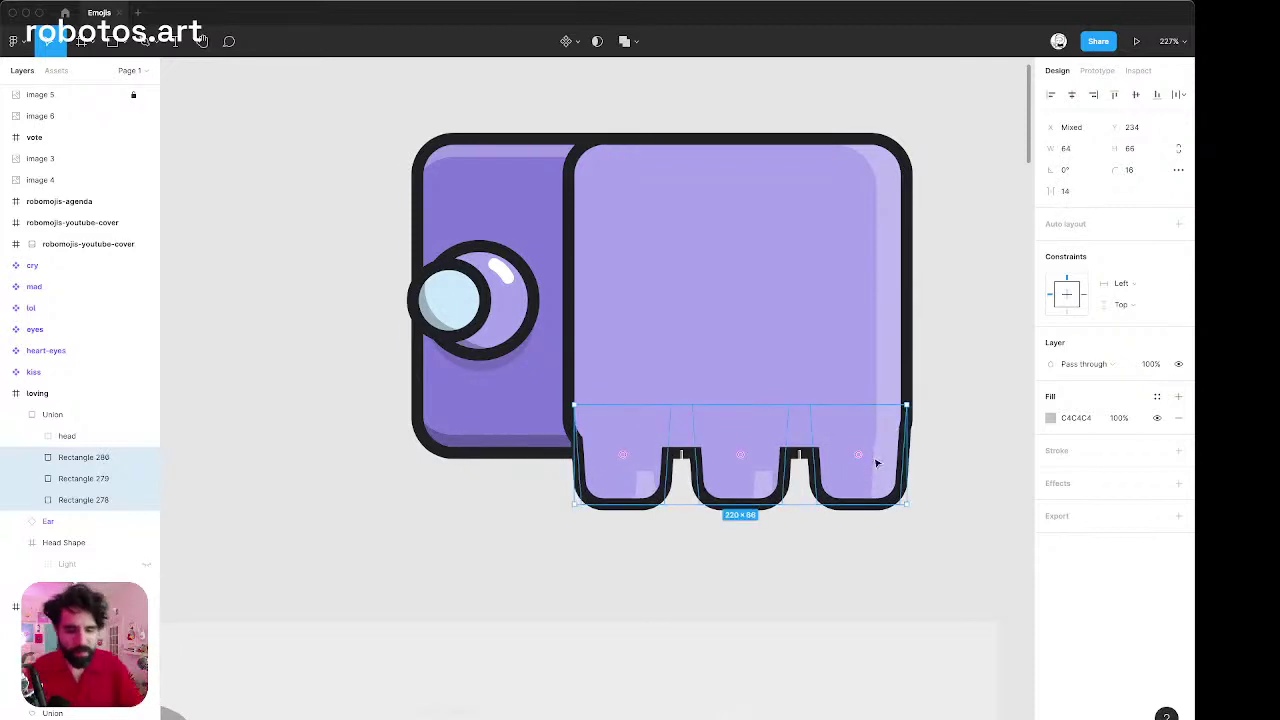
Round the united head and teeth, trying a corner radius of 8 and settling on 12.
key(Escape)
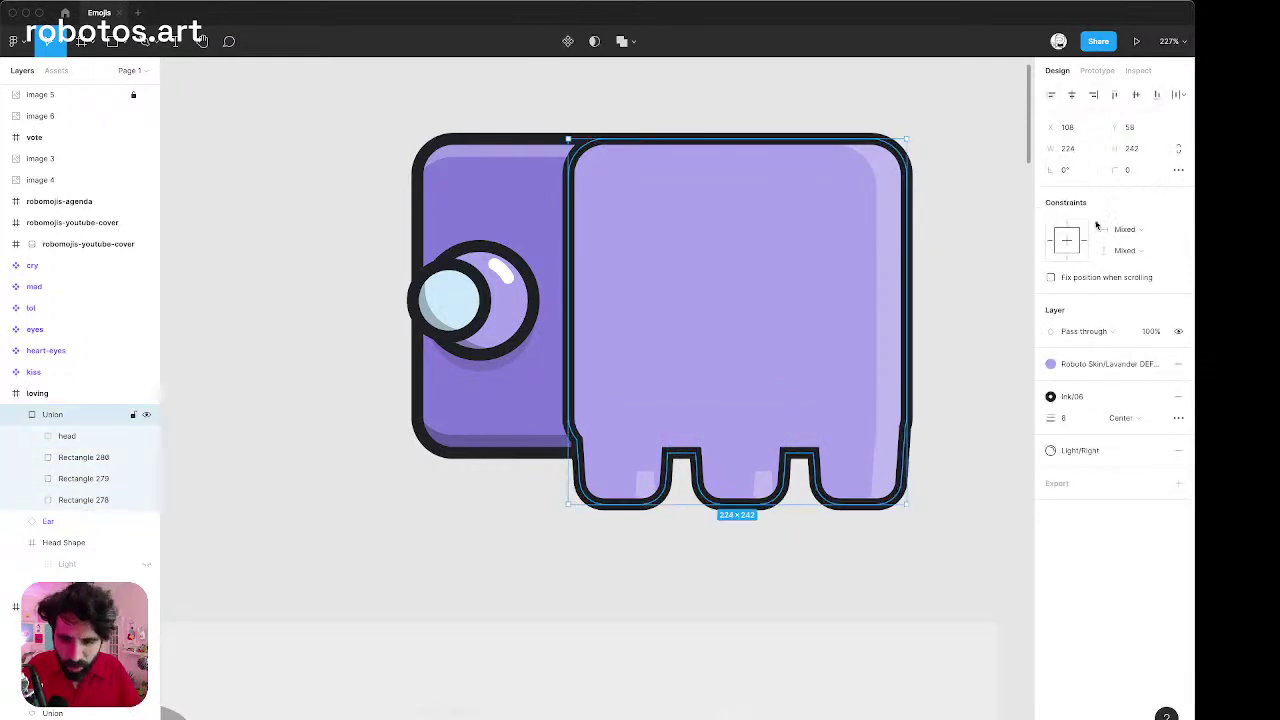
click(1142, 170)
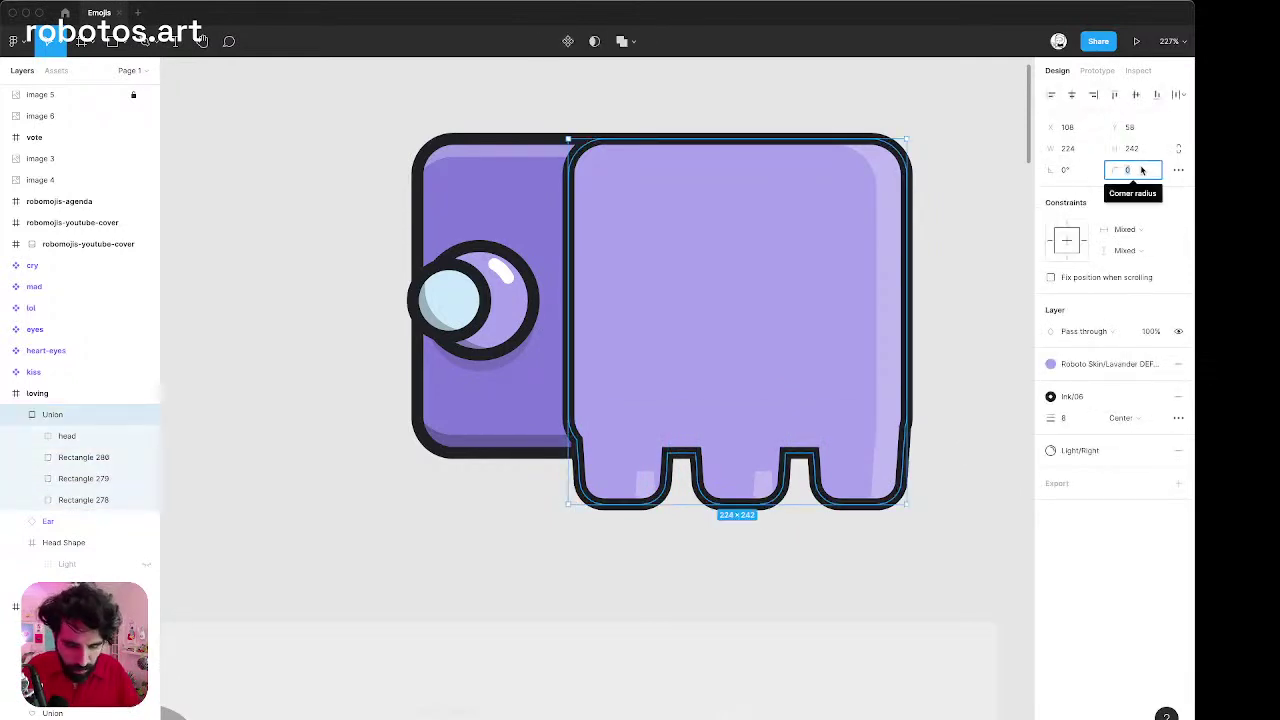
text(8)
key(Return)
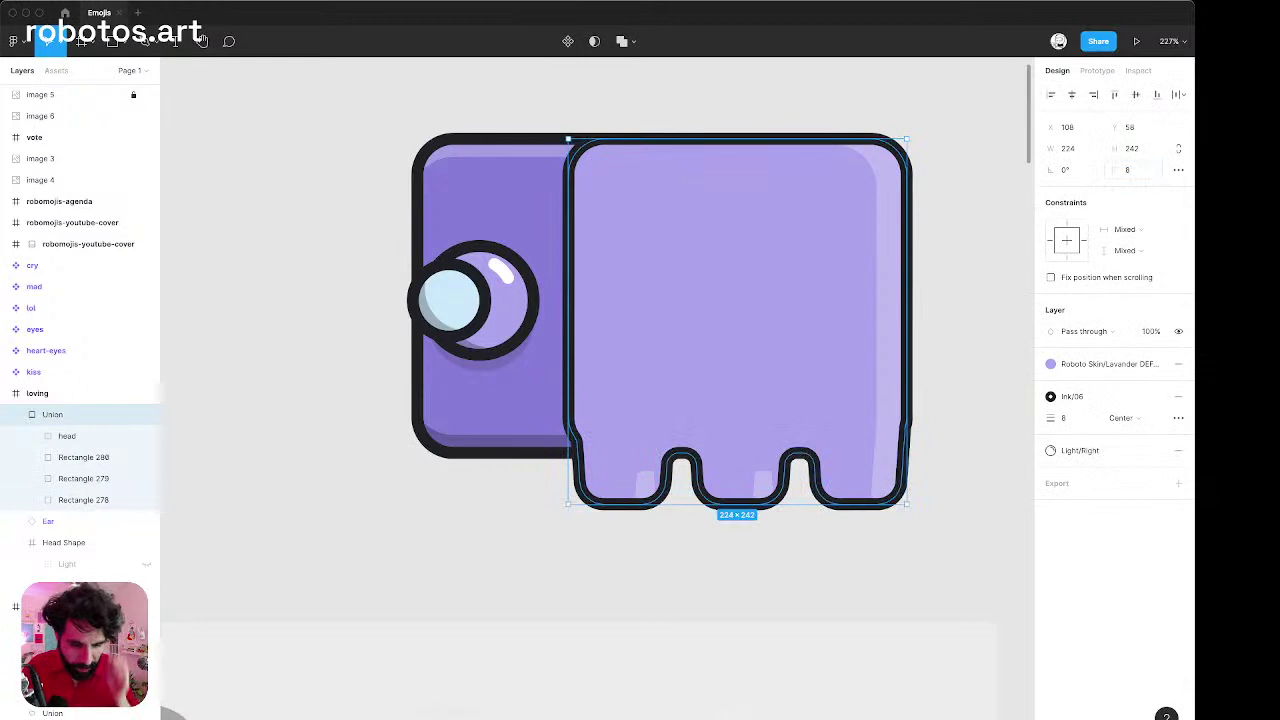
click(1145, 172)
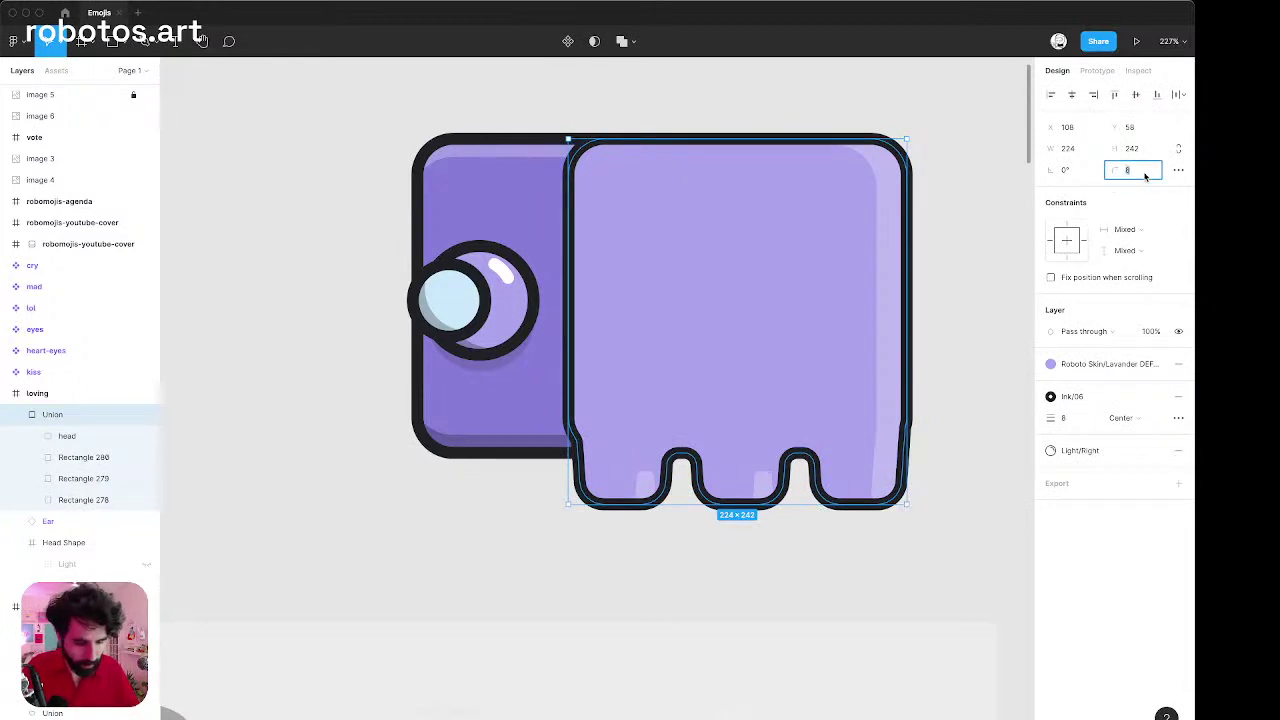
key(Return)
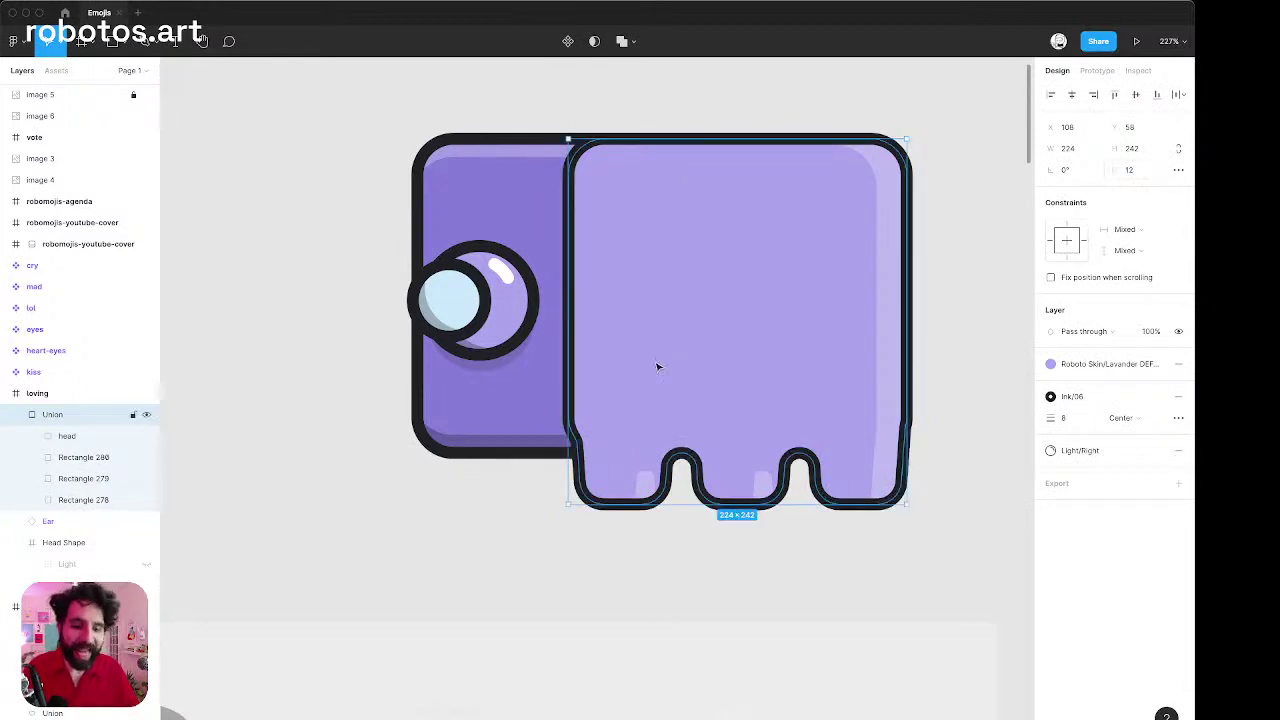
scroll(540, 529, down, 5)
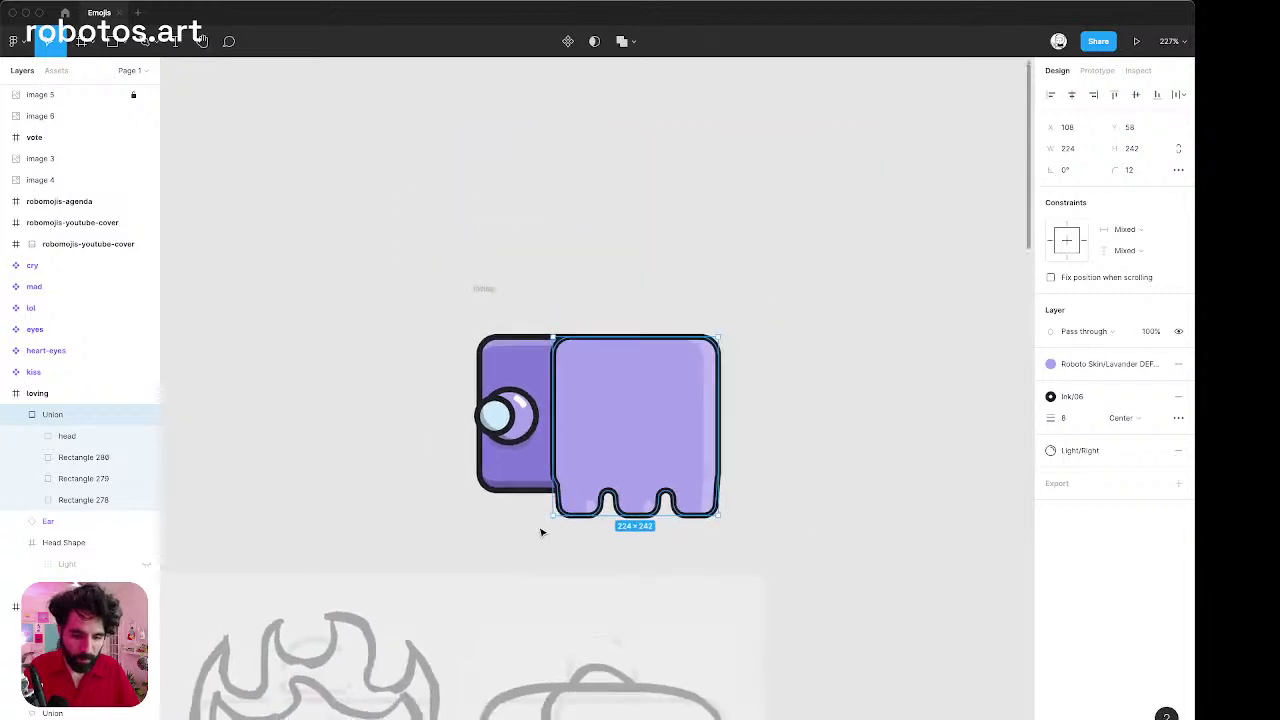
Duplicate the united front head and teeth and offset the copy 17 px to the left, placing it at X 91.
click(774, 409)
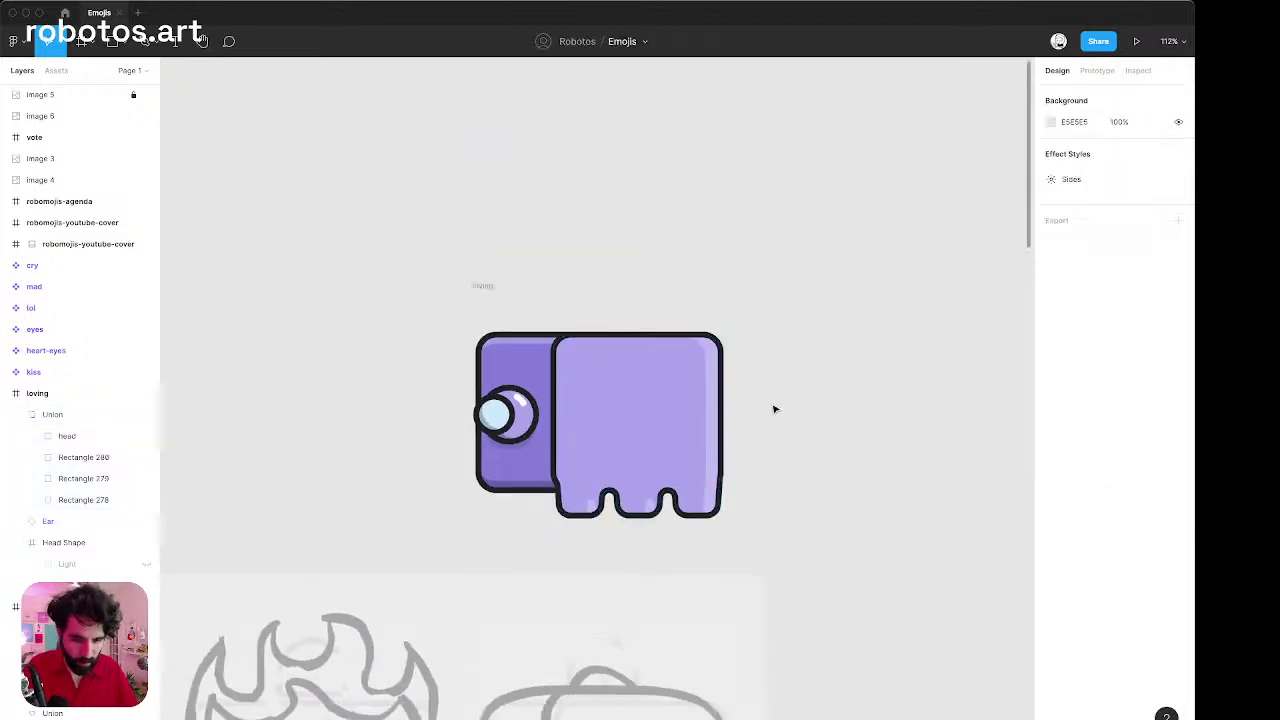
click(670, 456)
scroll(670, 456, up, 5)
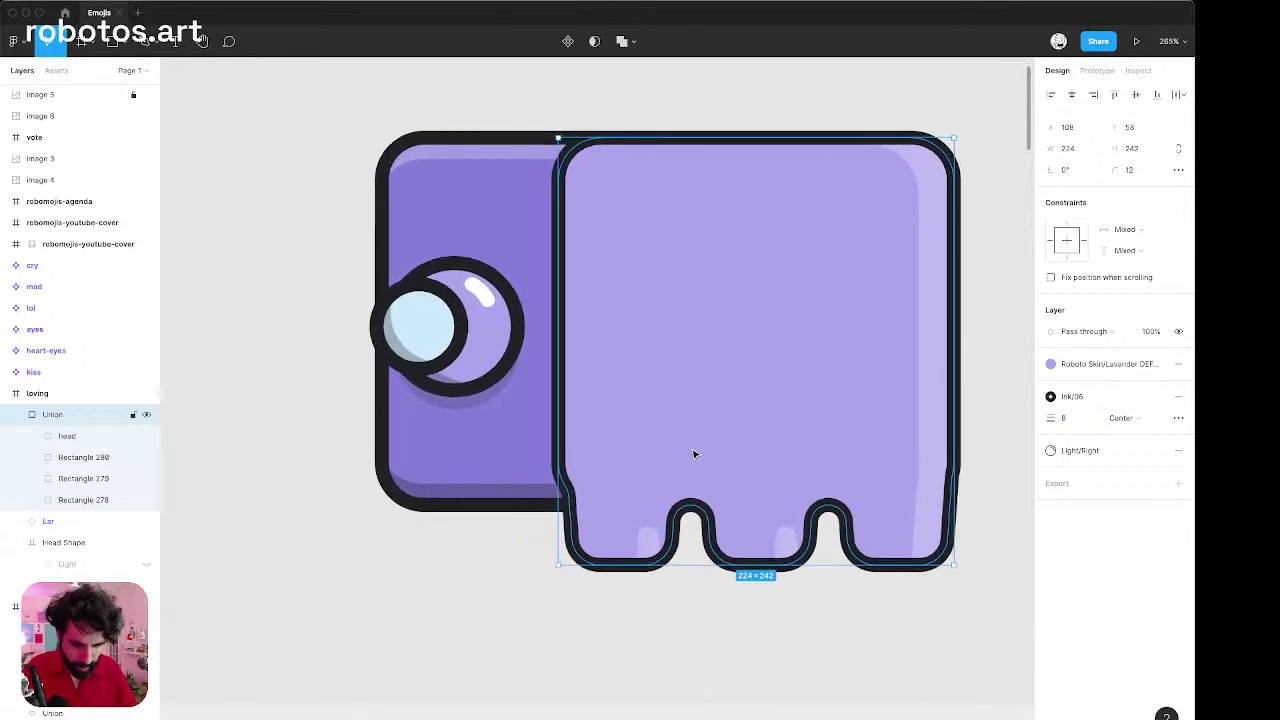
drag(652, 457, 646, 457)
key(shift+Left)
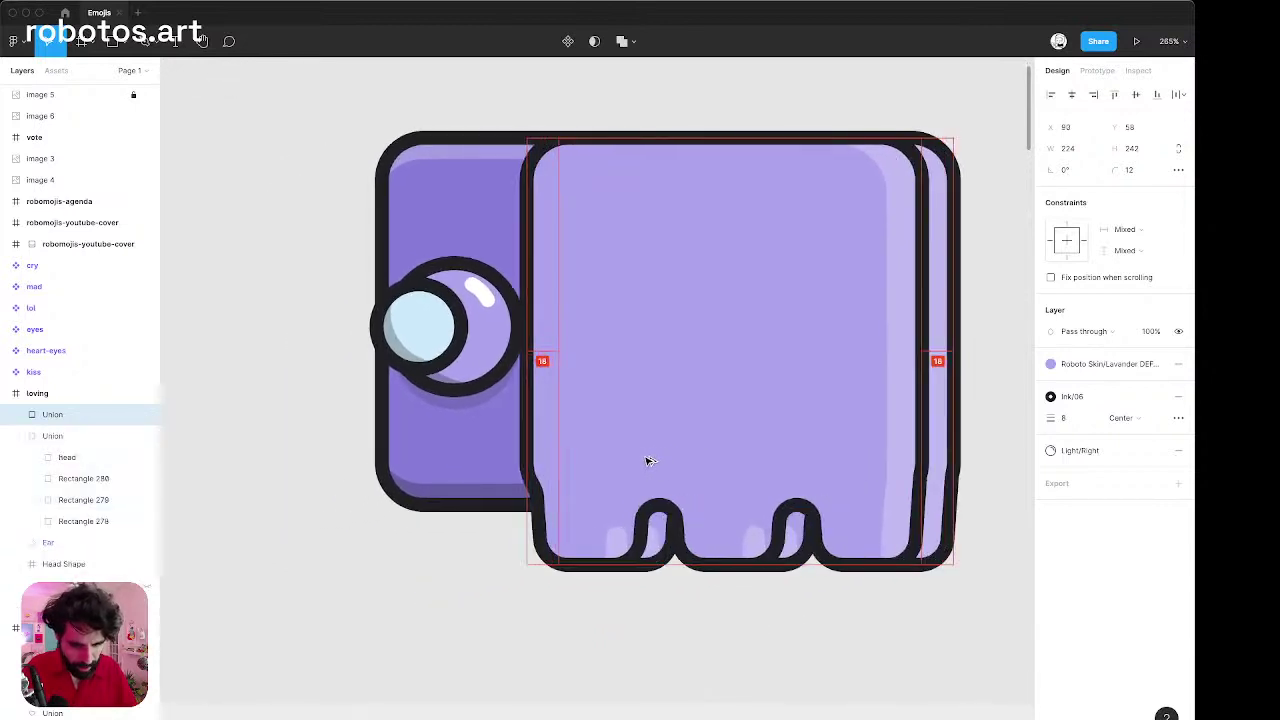
key(shift+Left)
key(Right)
key(Right)
key(Right)
key(Right)
key(Right)
key(Right)
key(Right)
key(Right)
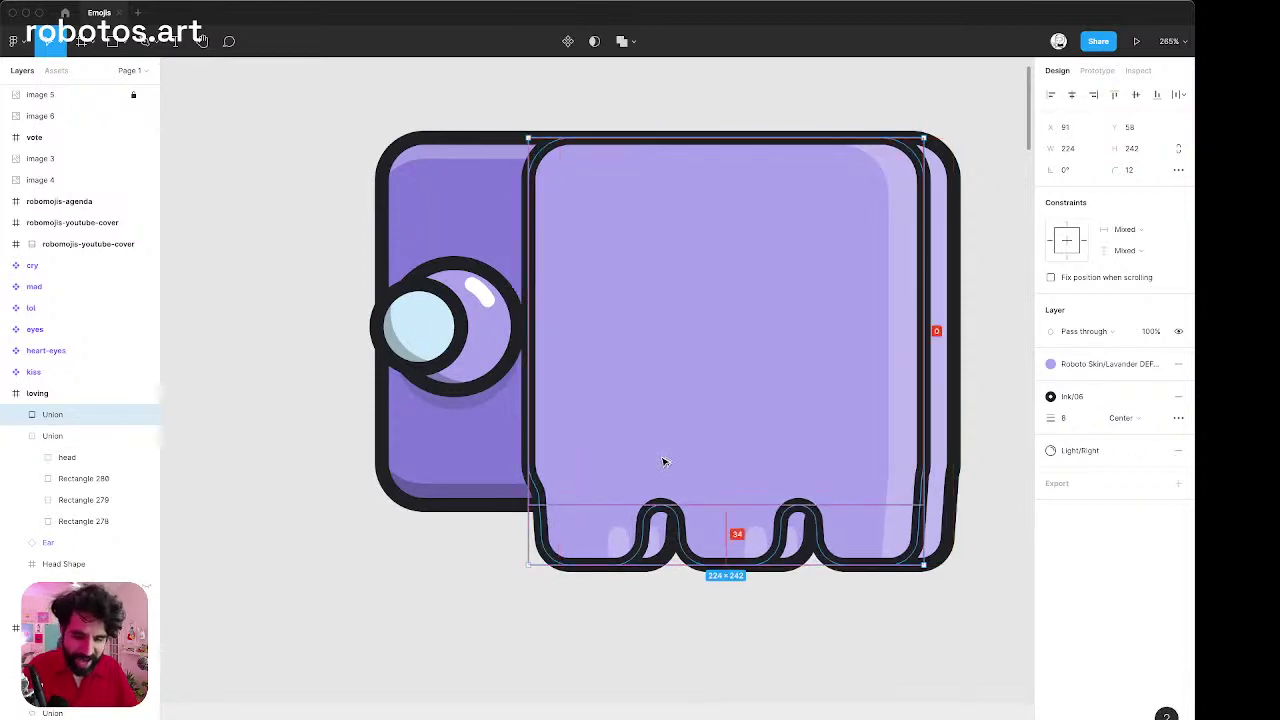
Send the offset copy behind the other layers and recolor it with the darker Roboto Skin/Lavander DEFAULT style.
key(alt+super+[)
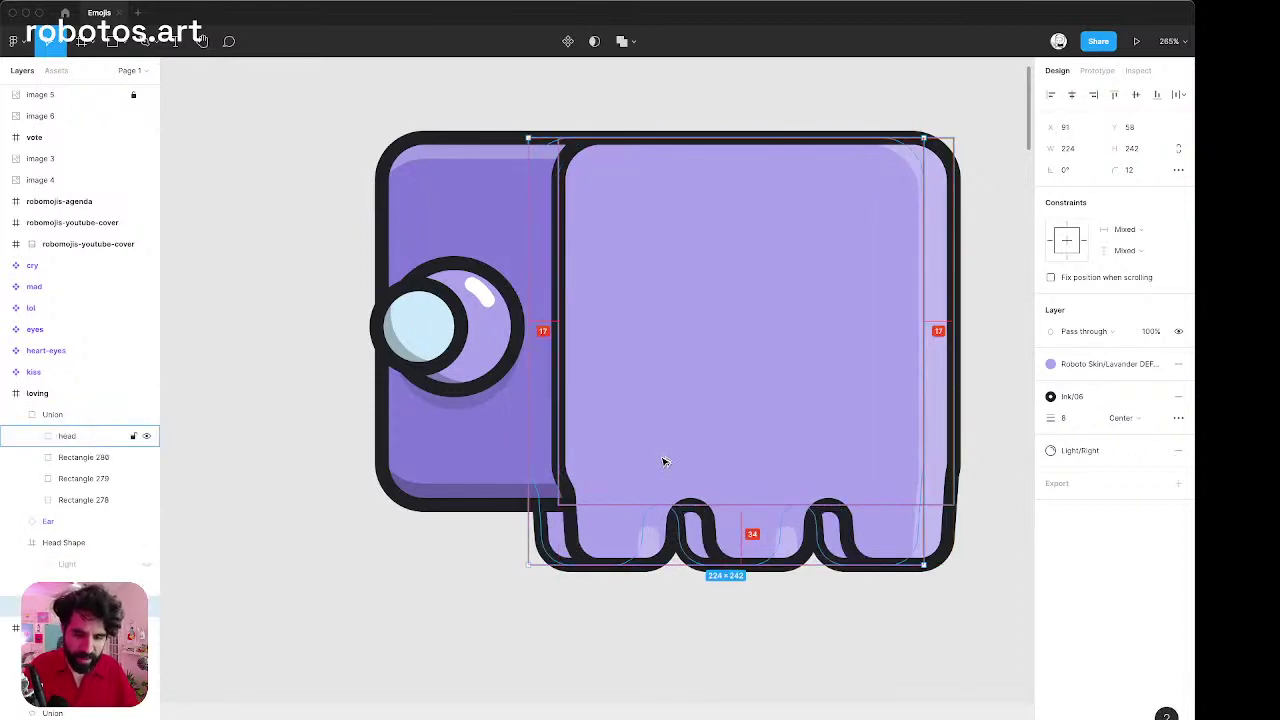
click(1098, 364)
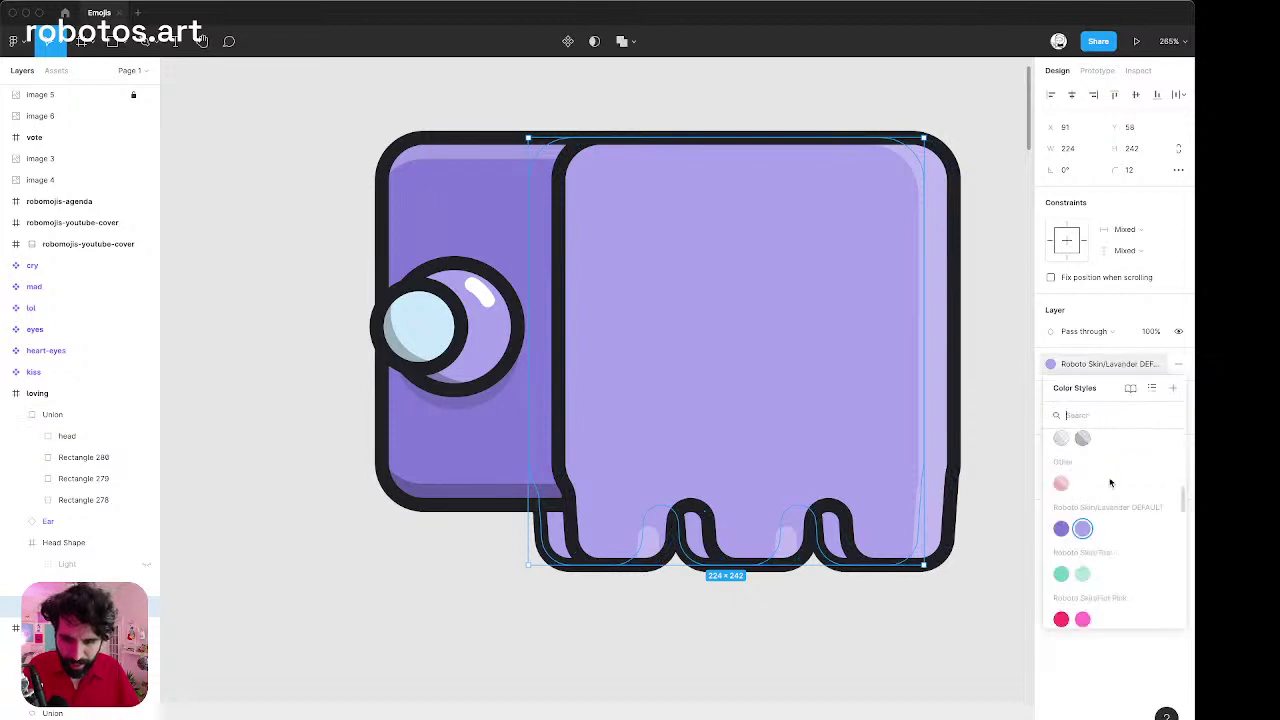
click(1061, 529)
scroll(840, 593, right, 2)
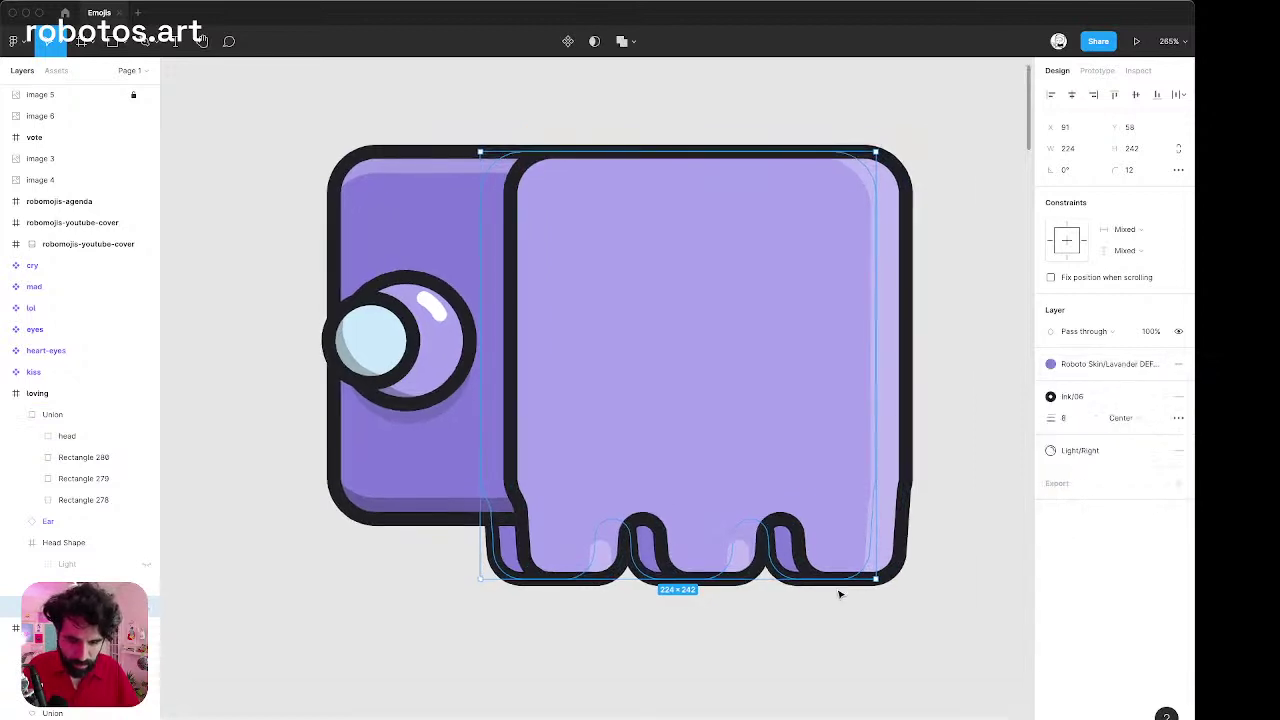
scroll(831, 434, down, 5)
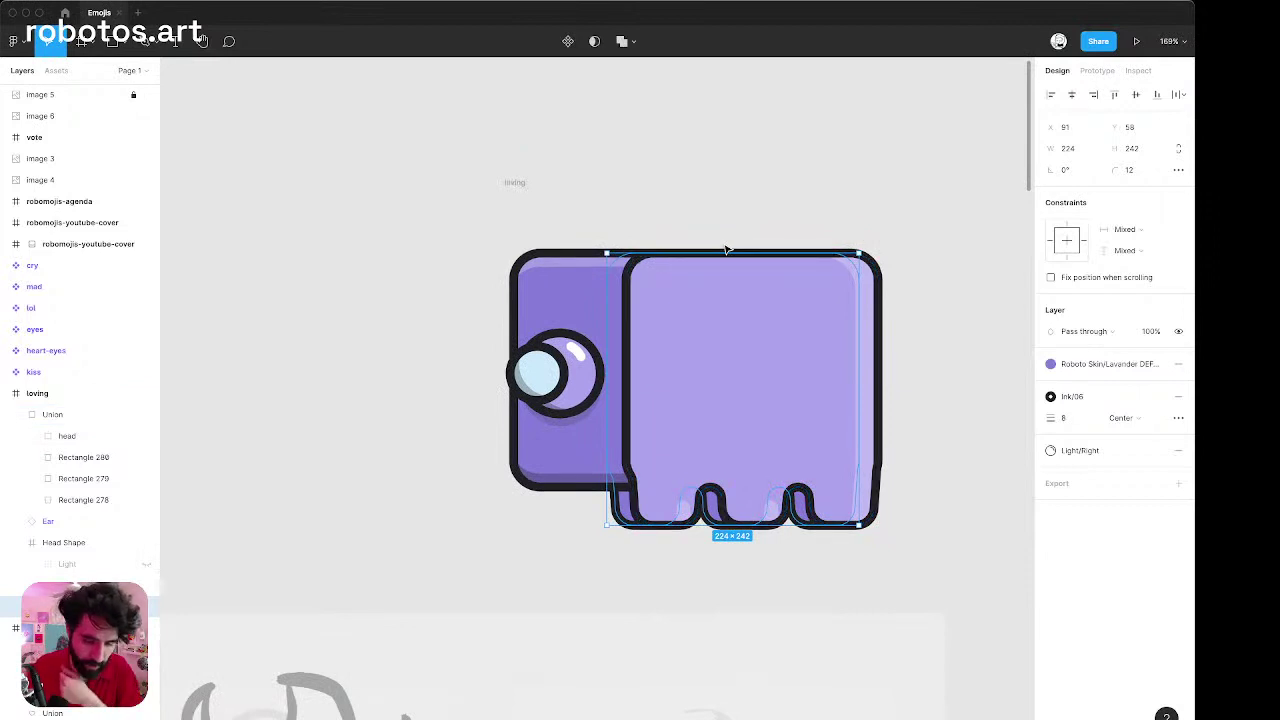
click(693, 208)
Try uniting the toothed front head with the Head Shape frame behind it, and undo the union.
scroll(693, 208, down, 8)
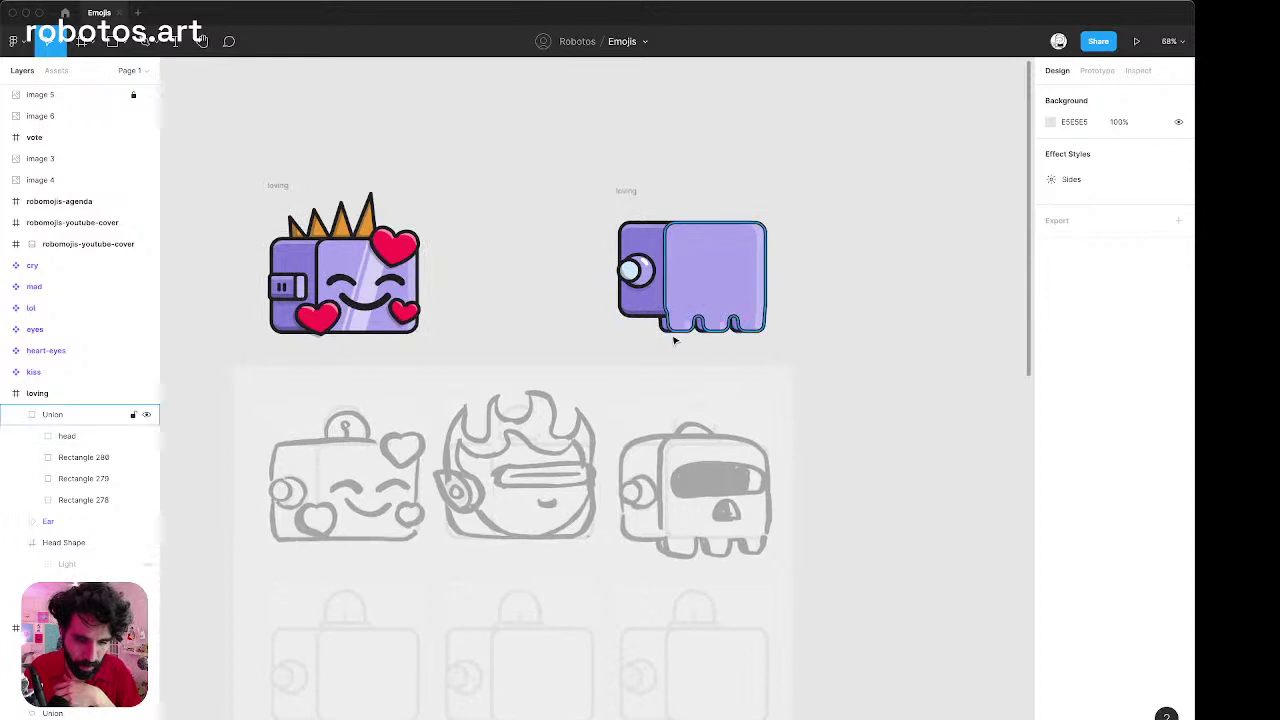
scroll(674, 341, up, 5)
scroll(674, 339, up, 5)
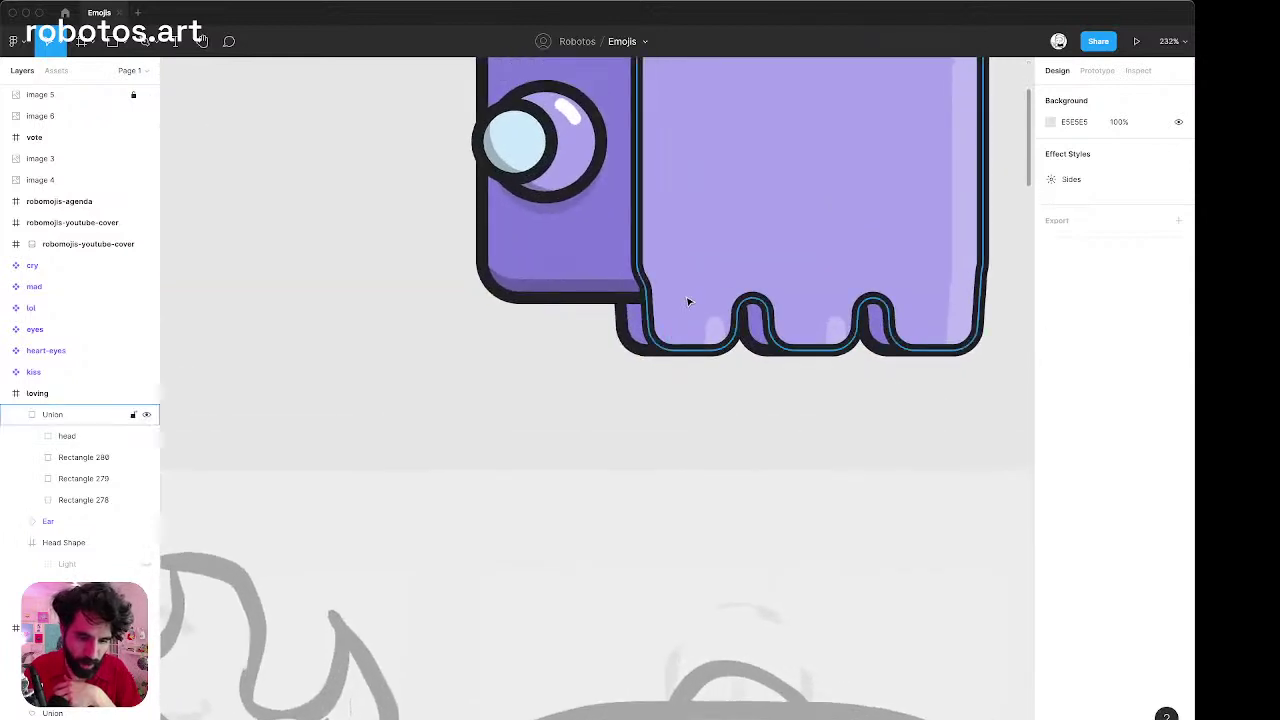
click(668, 181)
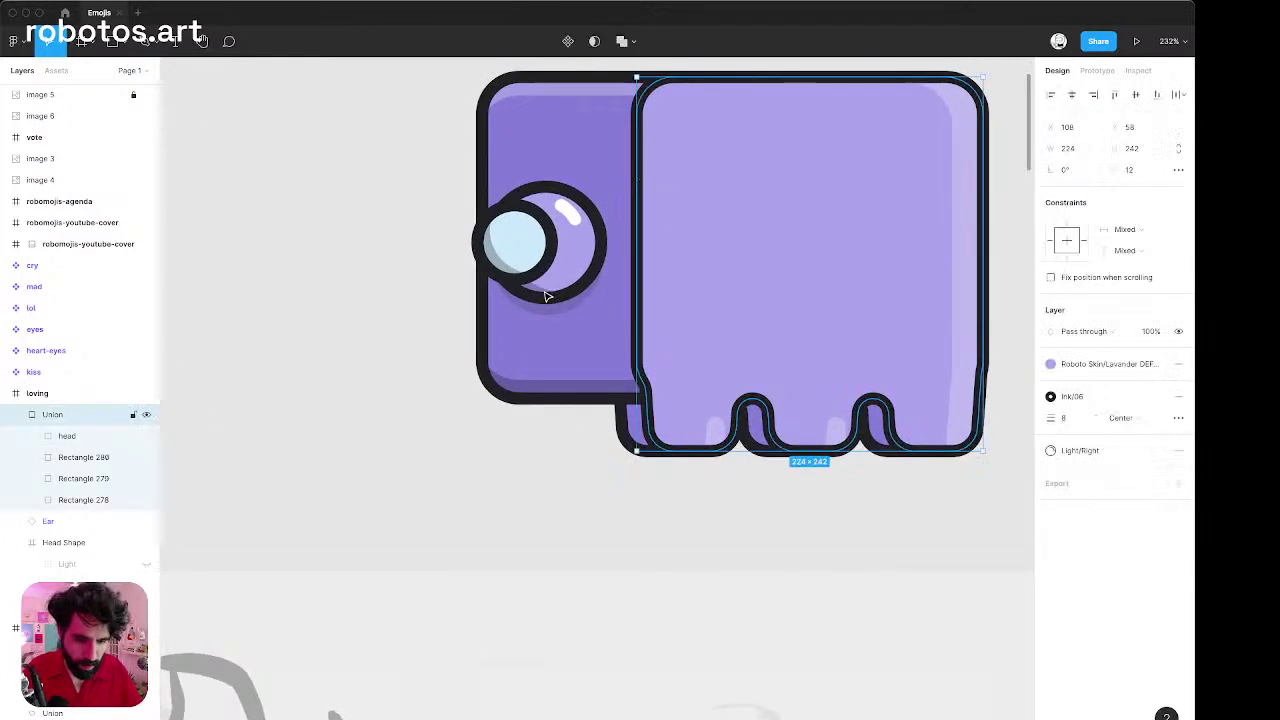
shift+click(534, 349)
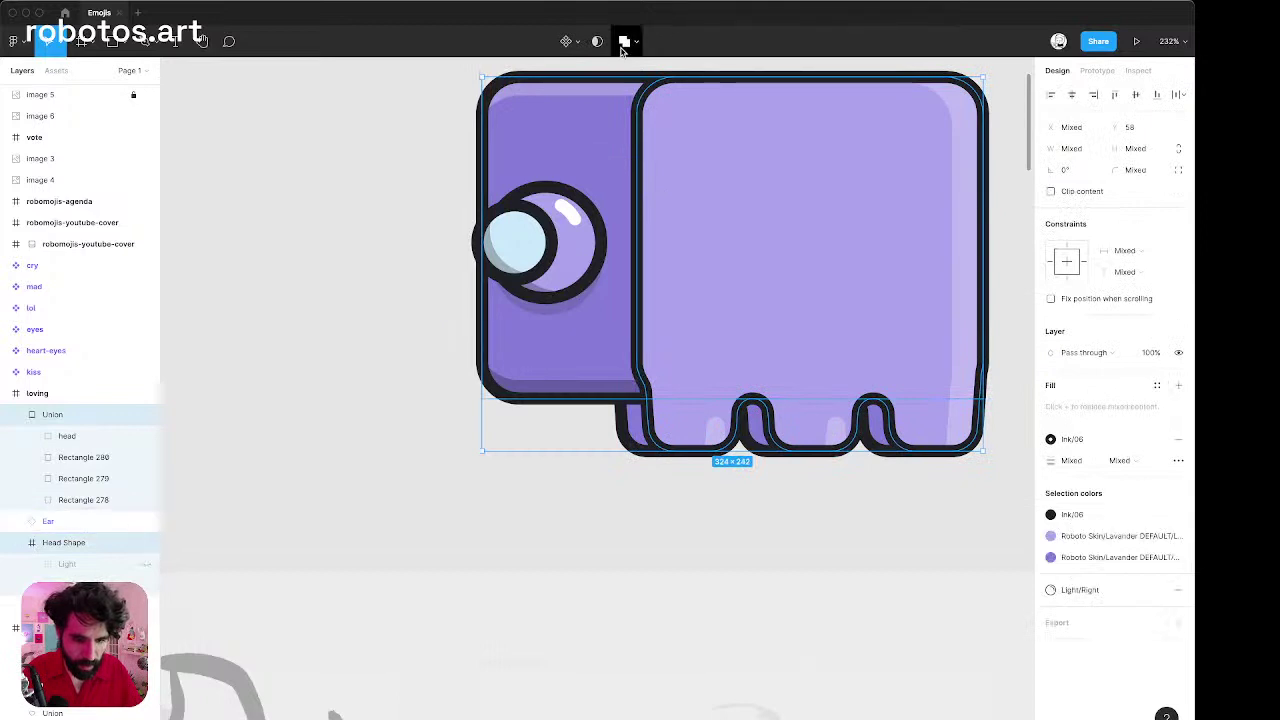
key(alt+shift+u)
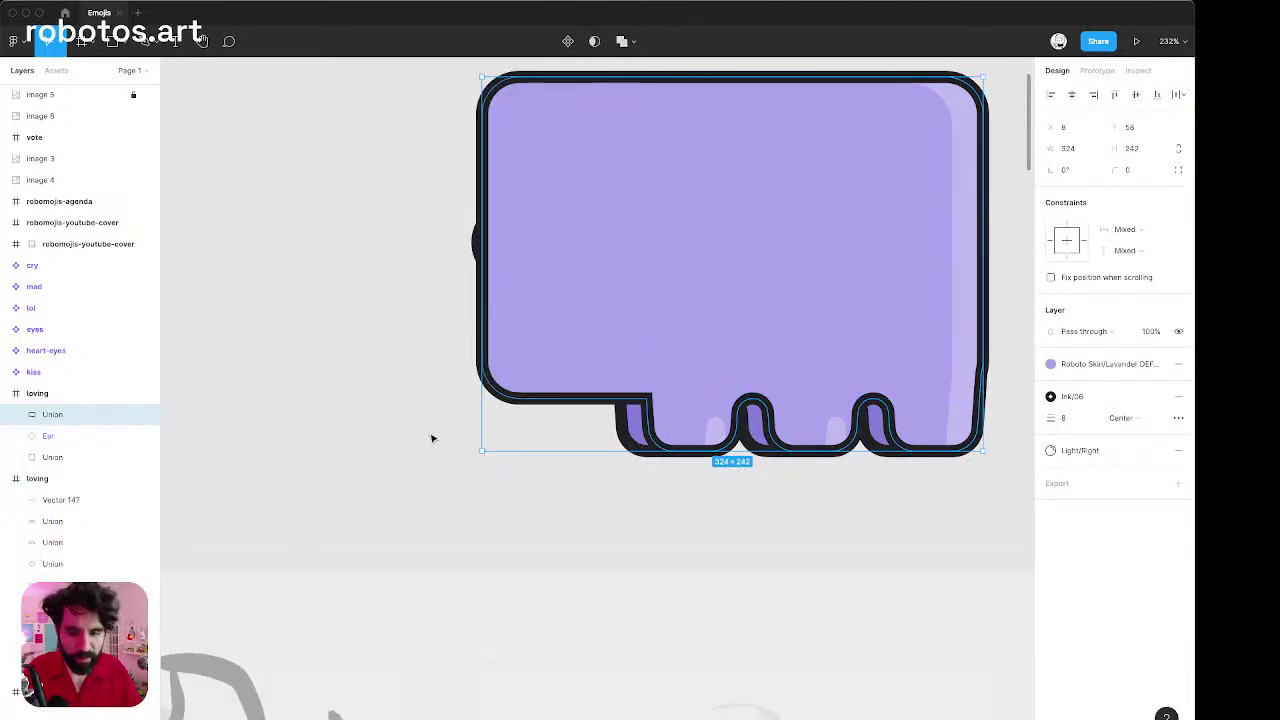
scroll(432, 438, down, 3)
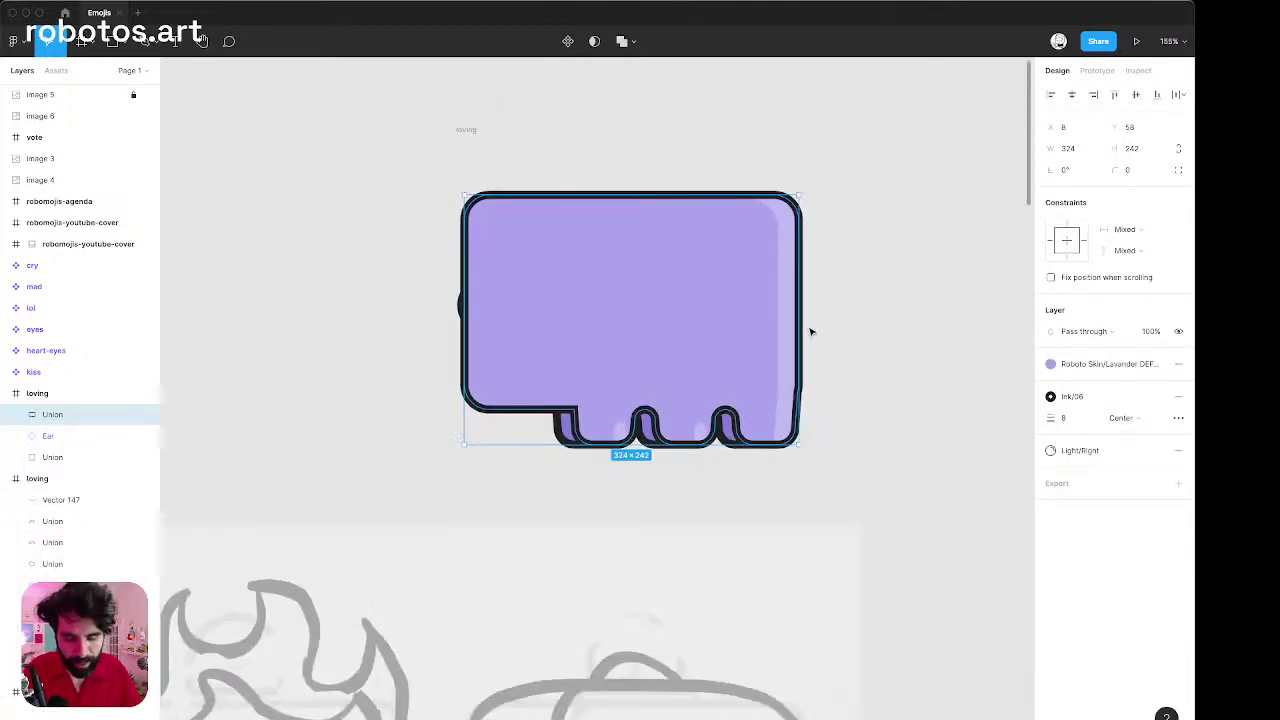
key(super+z)
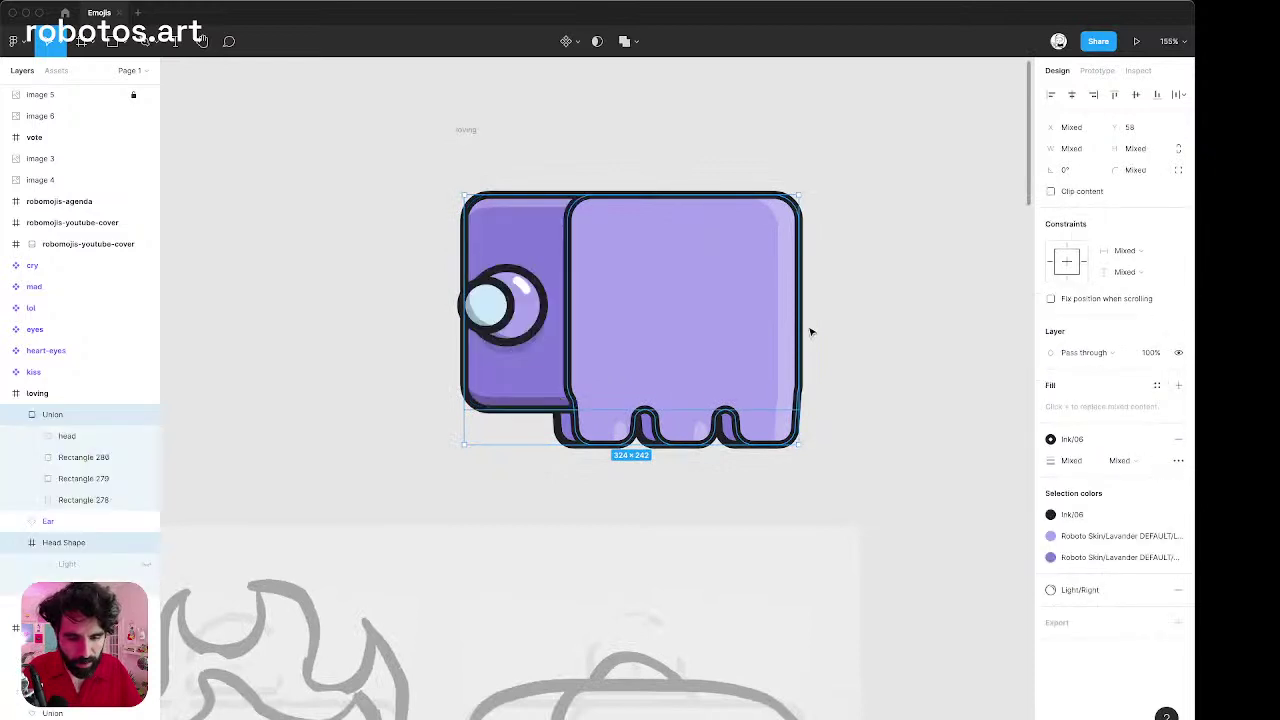
Check the toothed robot beside the sketches and the other emojis, and switch to OBS.
click(868, 308)
scroll(868, 308, down, 10)
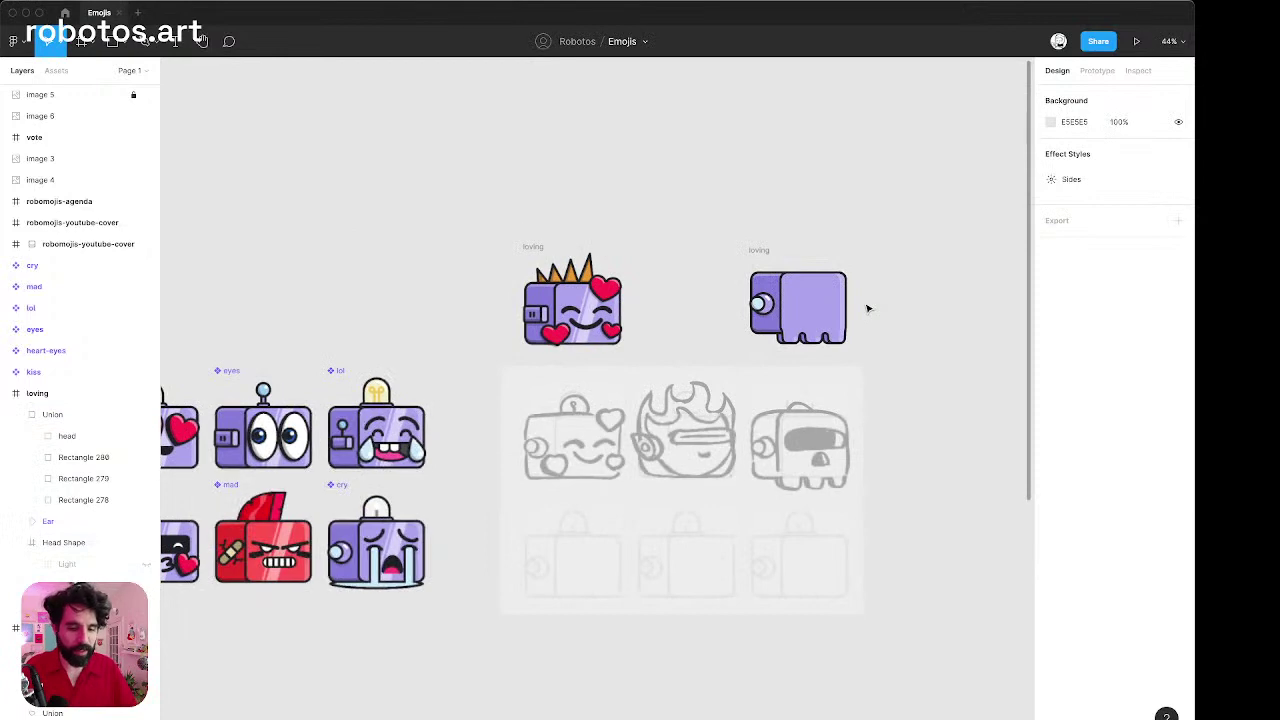
key(super+Tab)
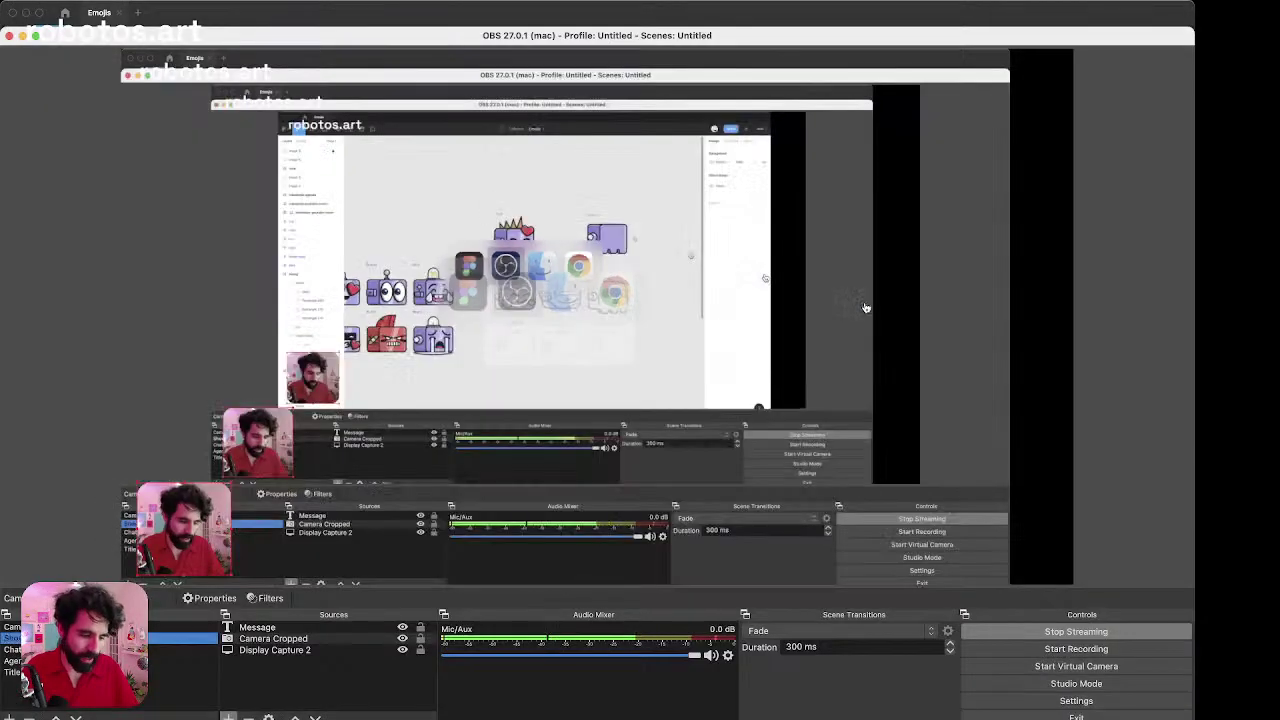